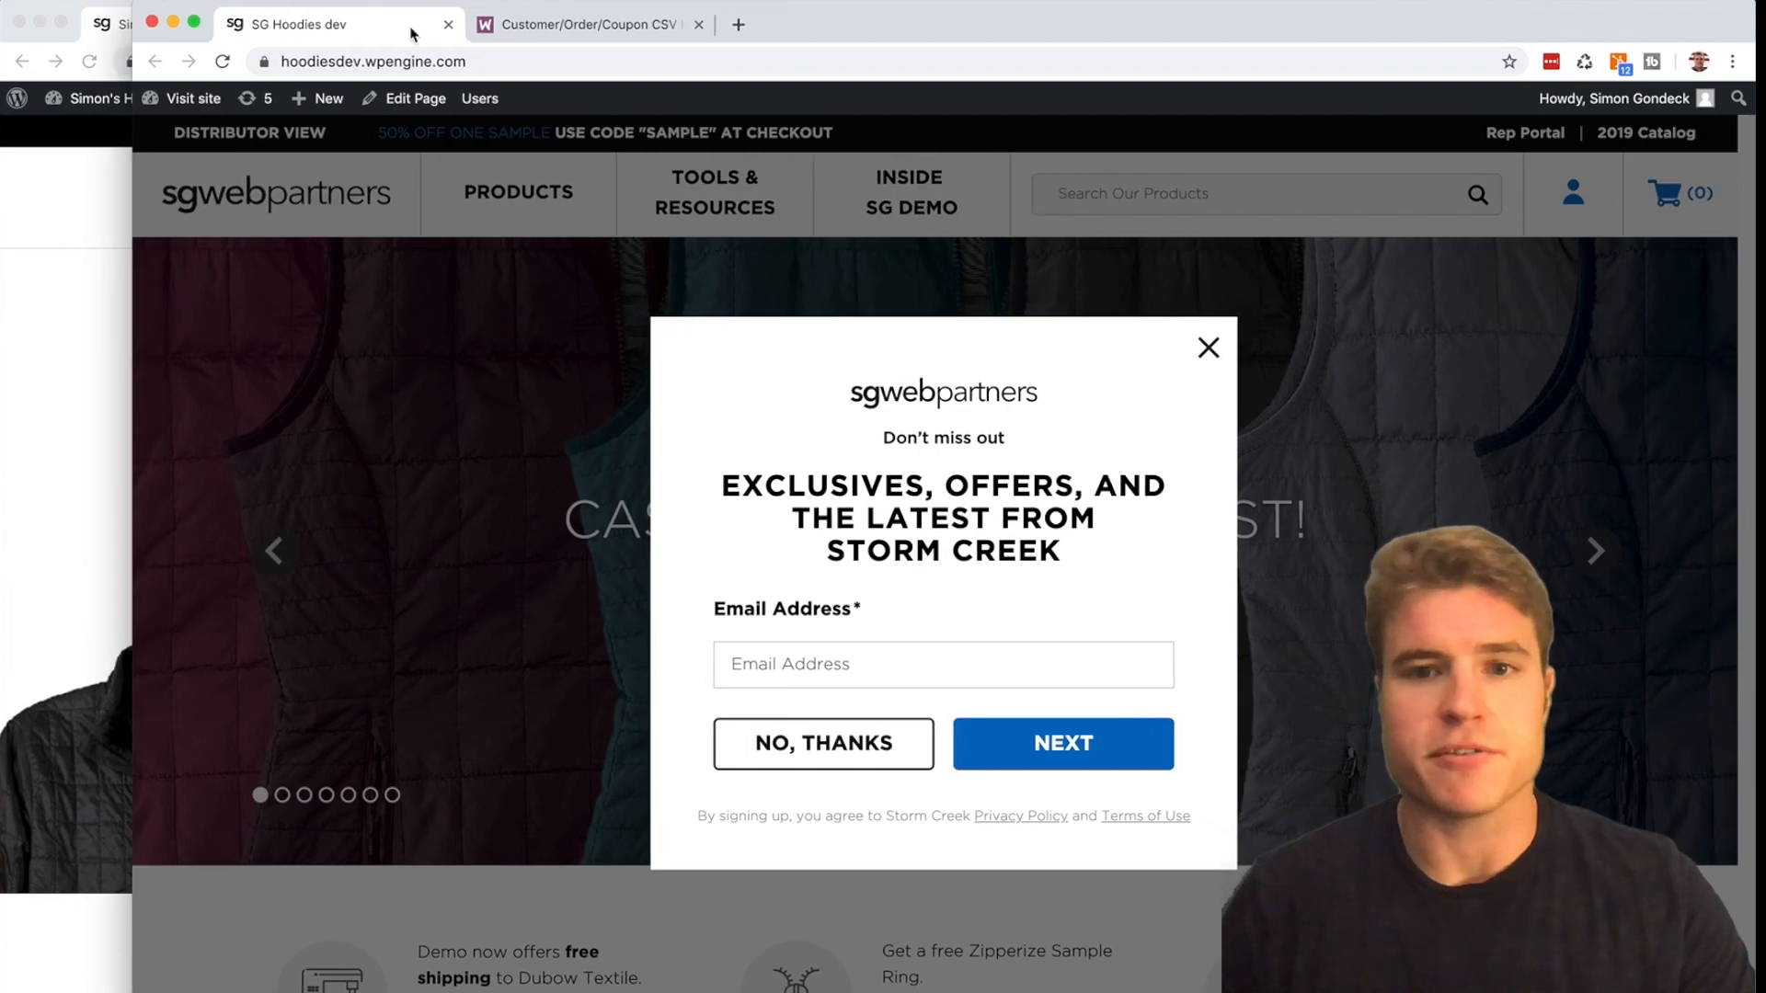
- Dismiss the email signup popup on the SG Hoodies dev store, compare it with the source store, and view the CSV Export extension page
left_click(1209, 347)
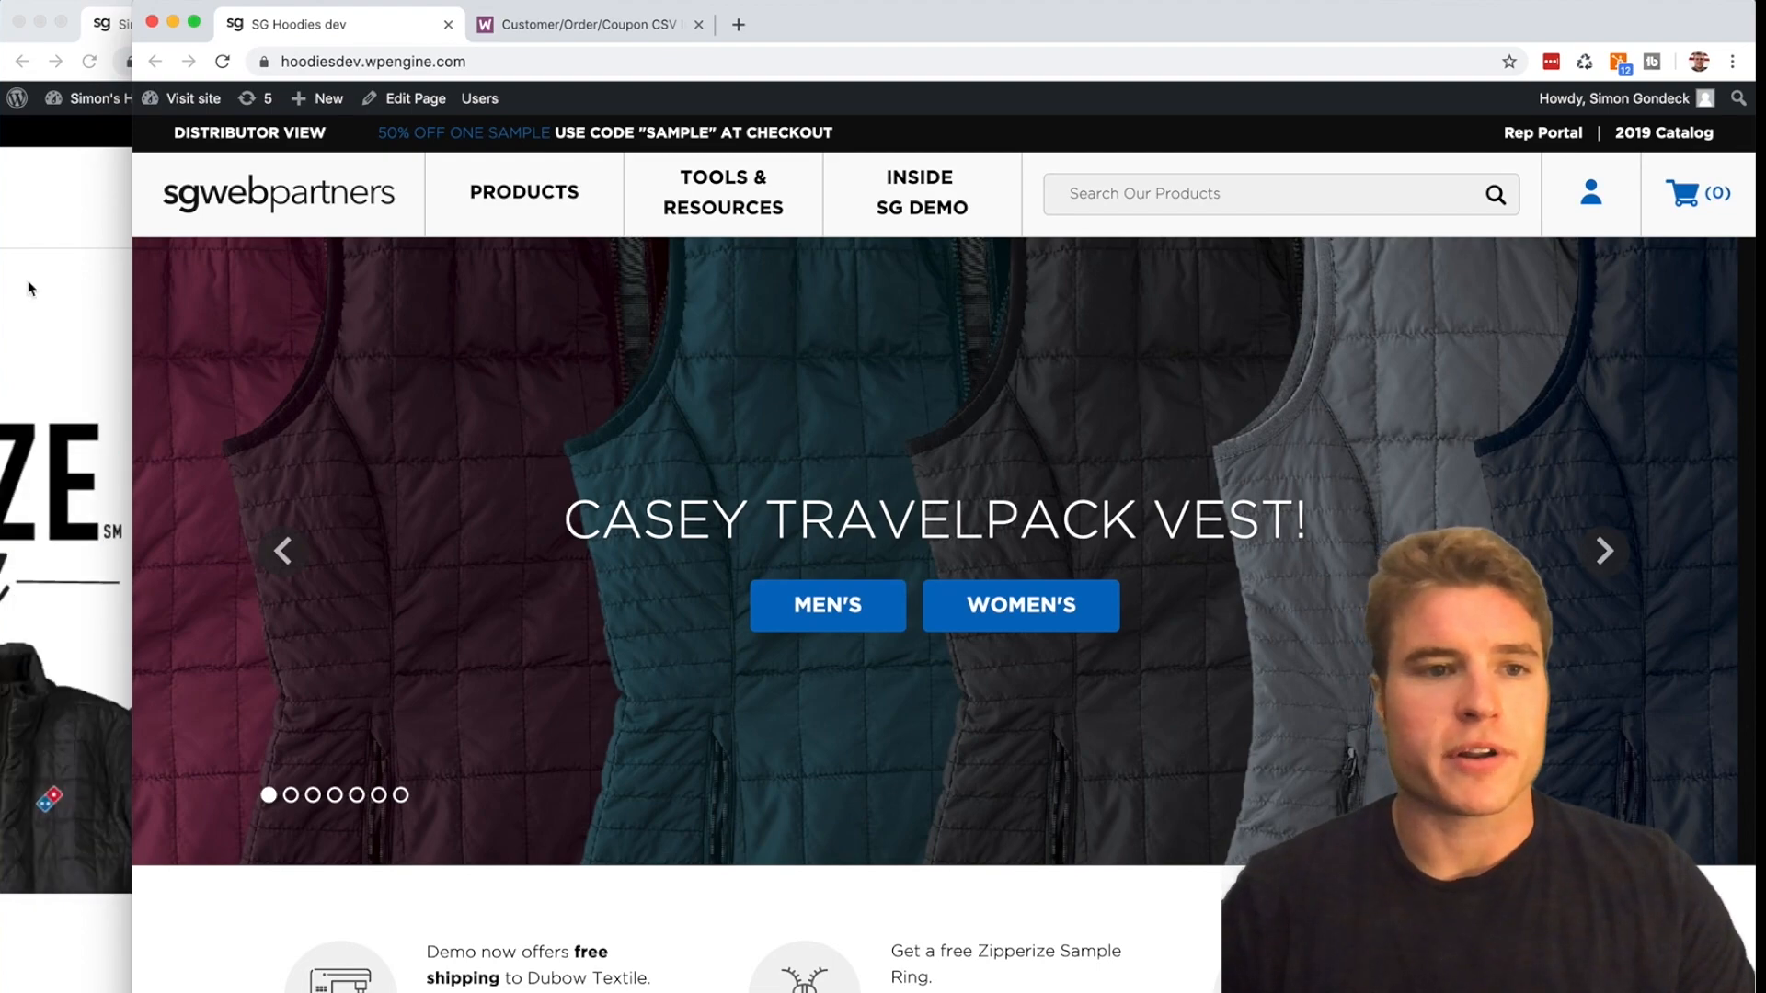
left_click(48, 269)
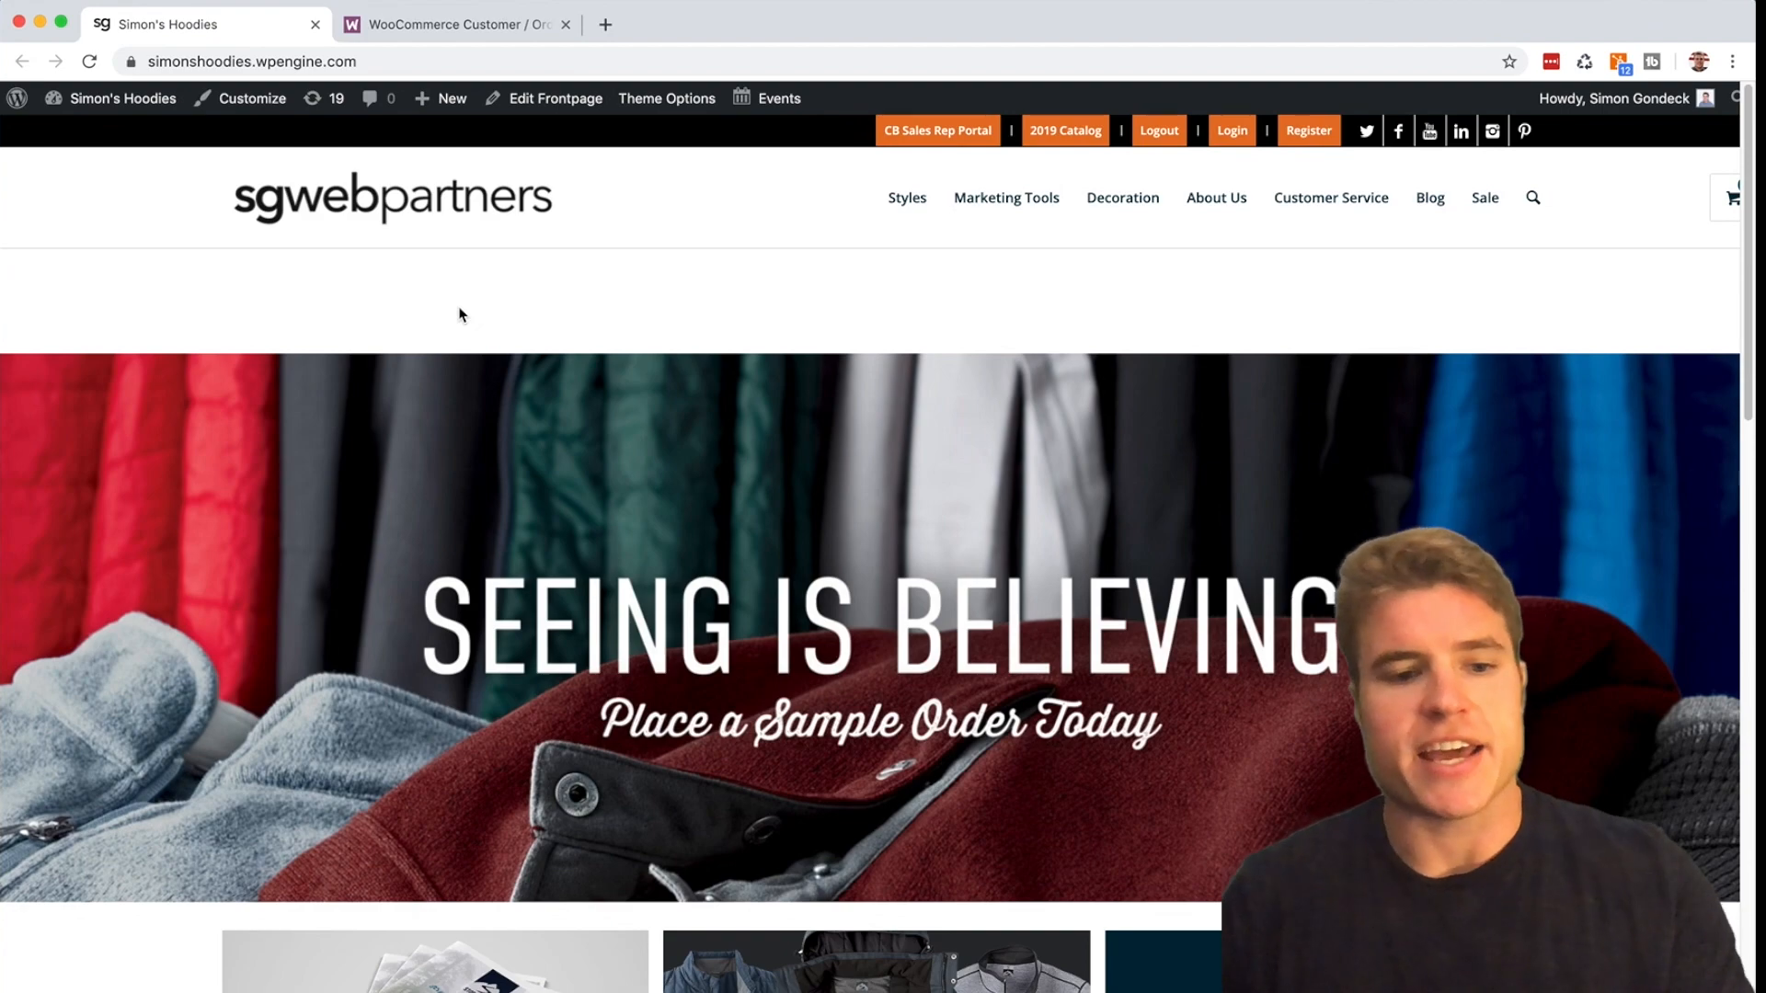
key("super+grave")
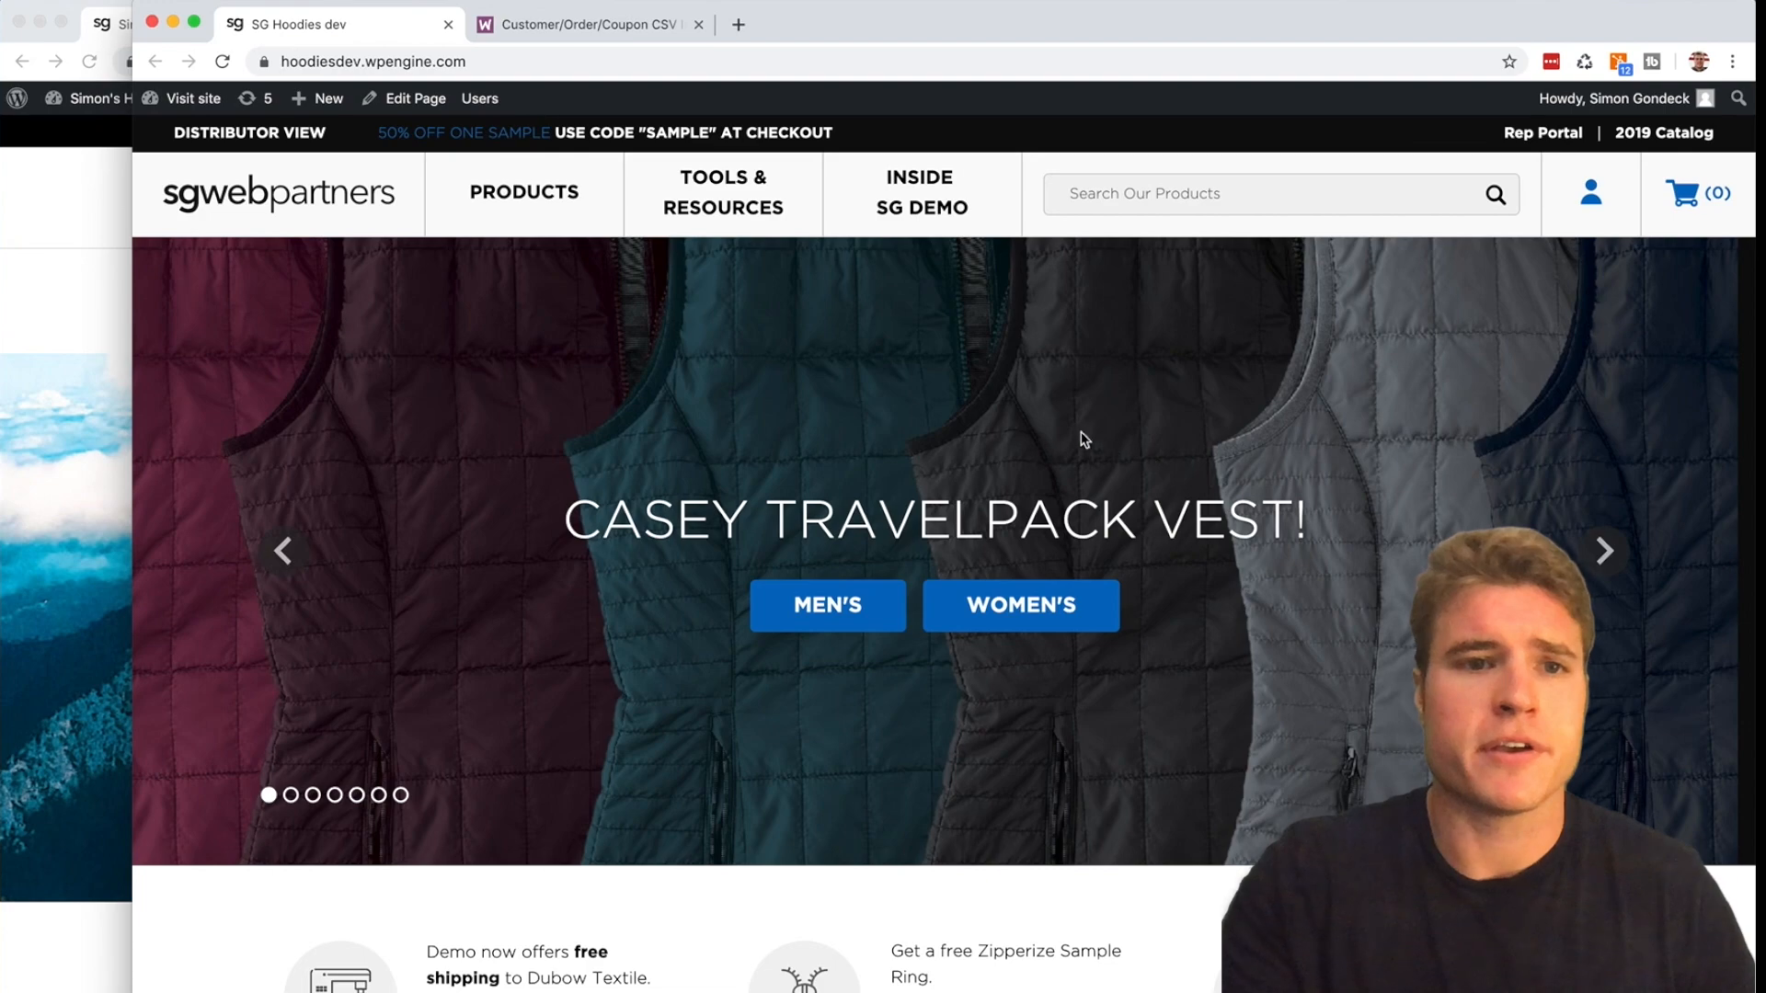
left_click(90, 334)
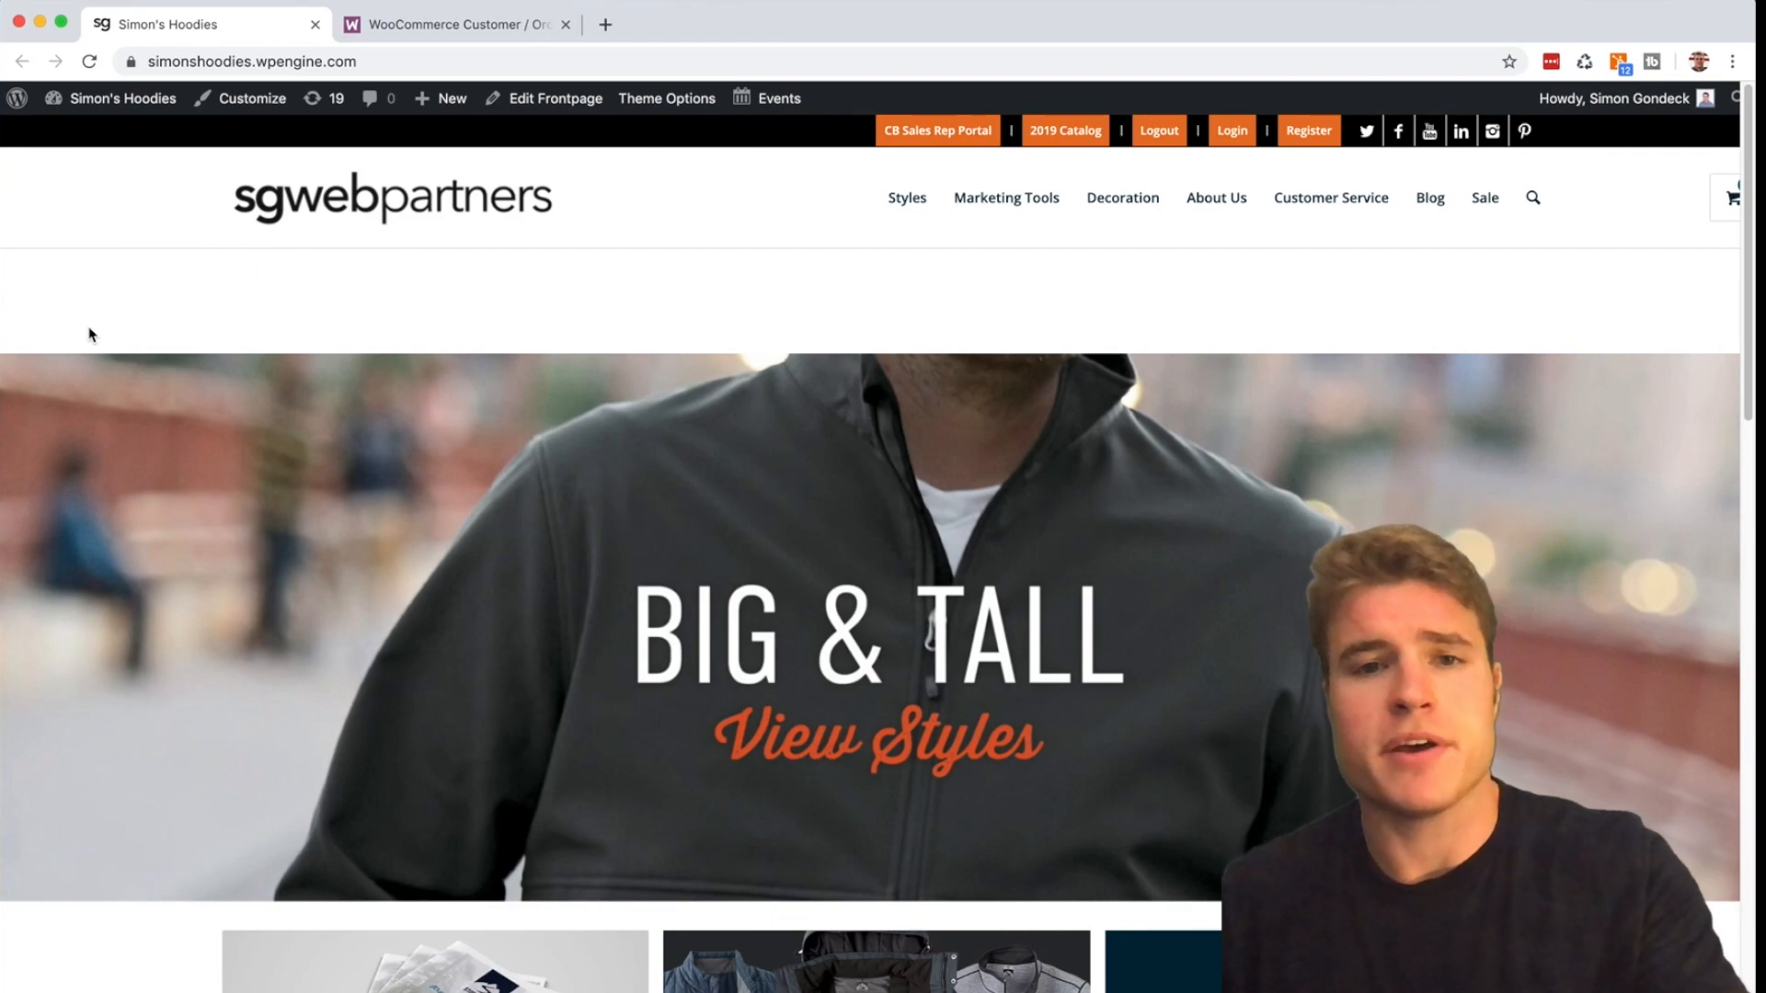
key("super+grave")
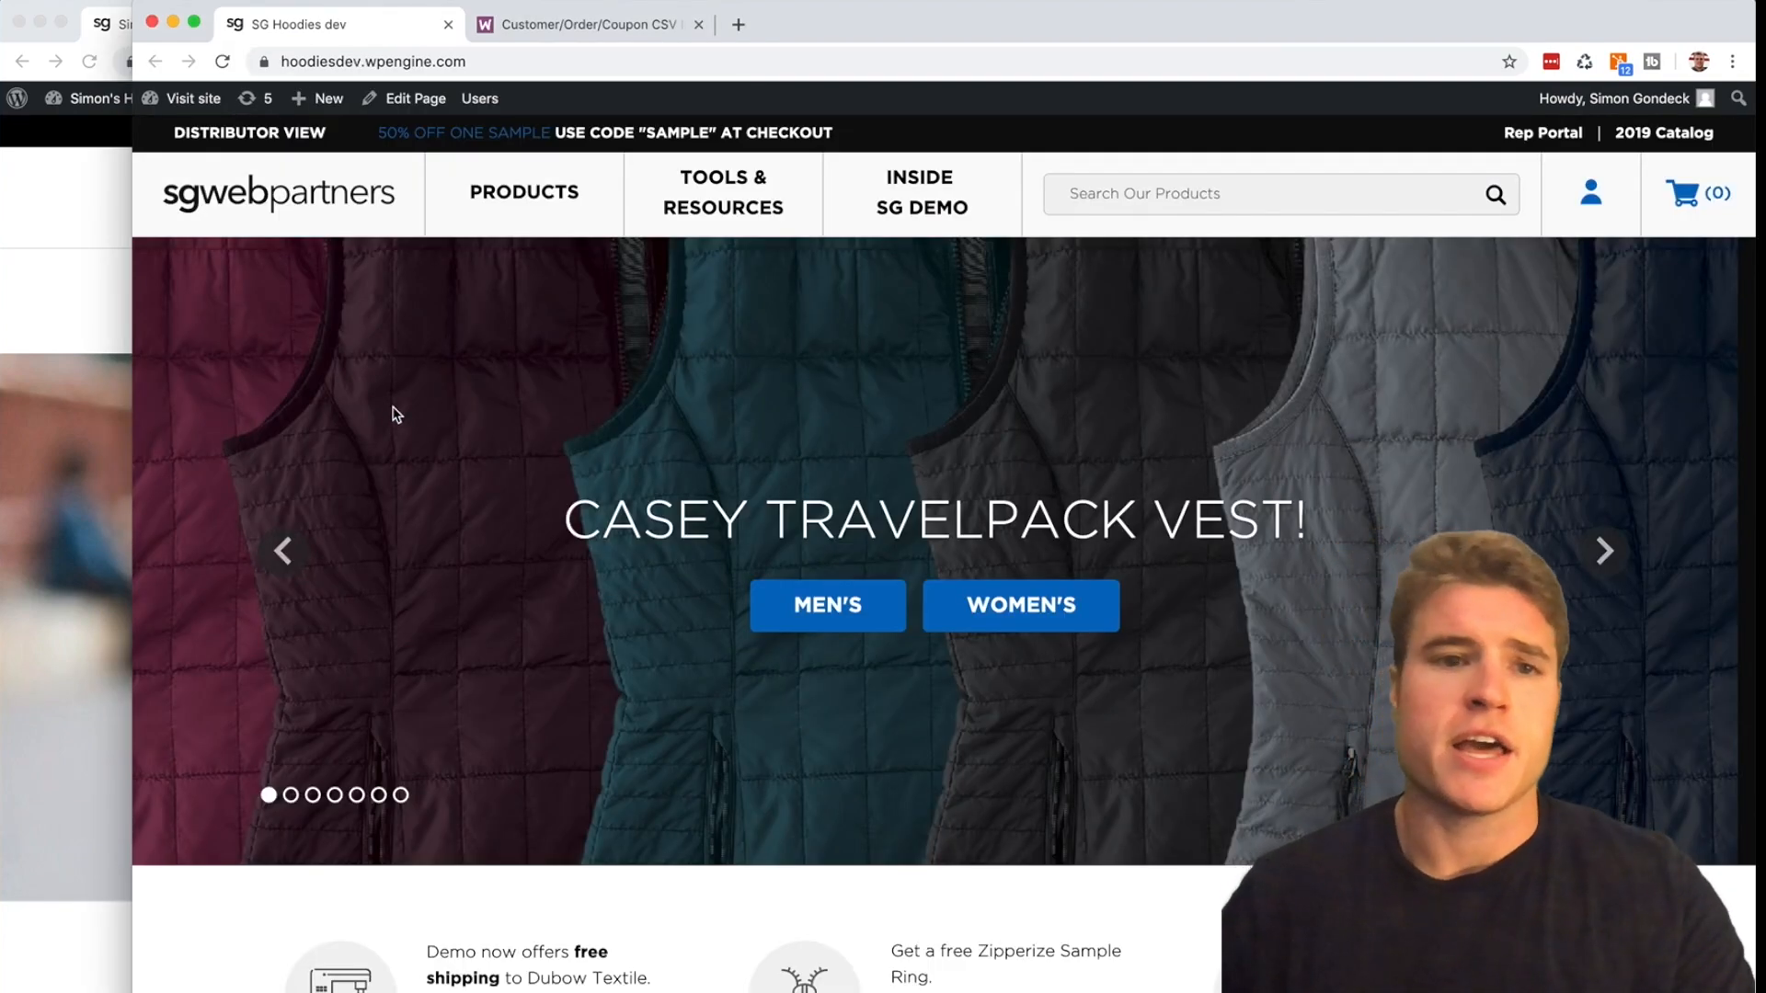
left_click(117, 287)
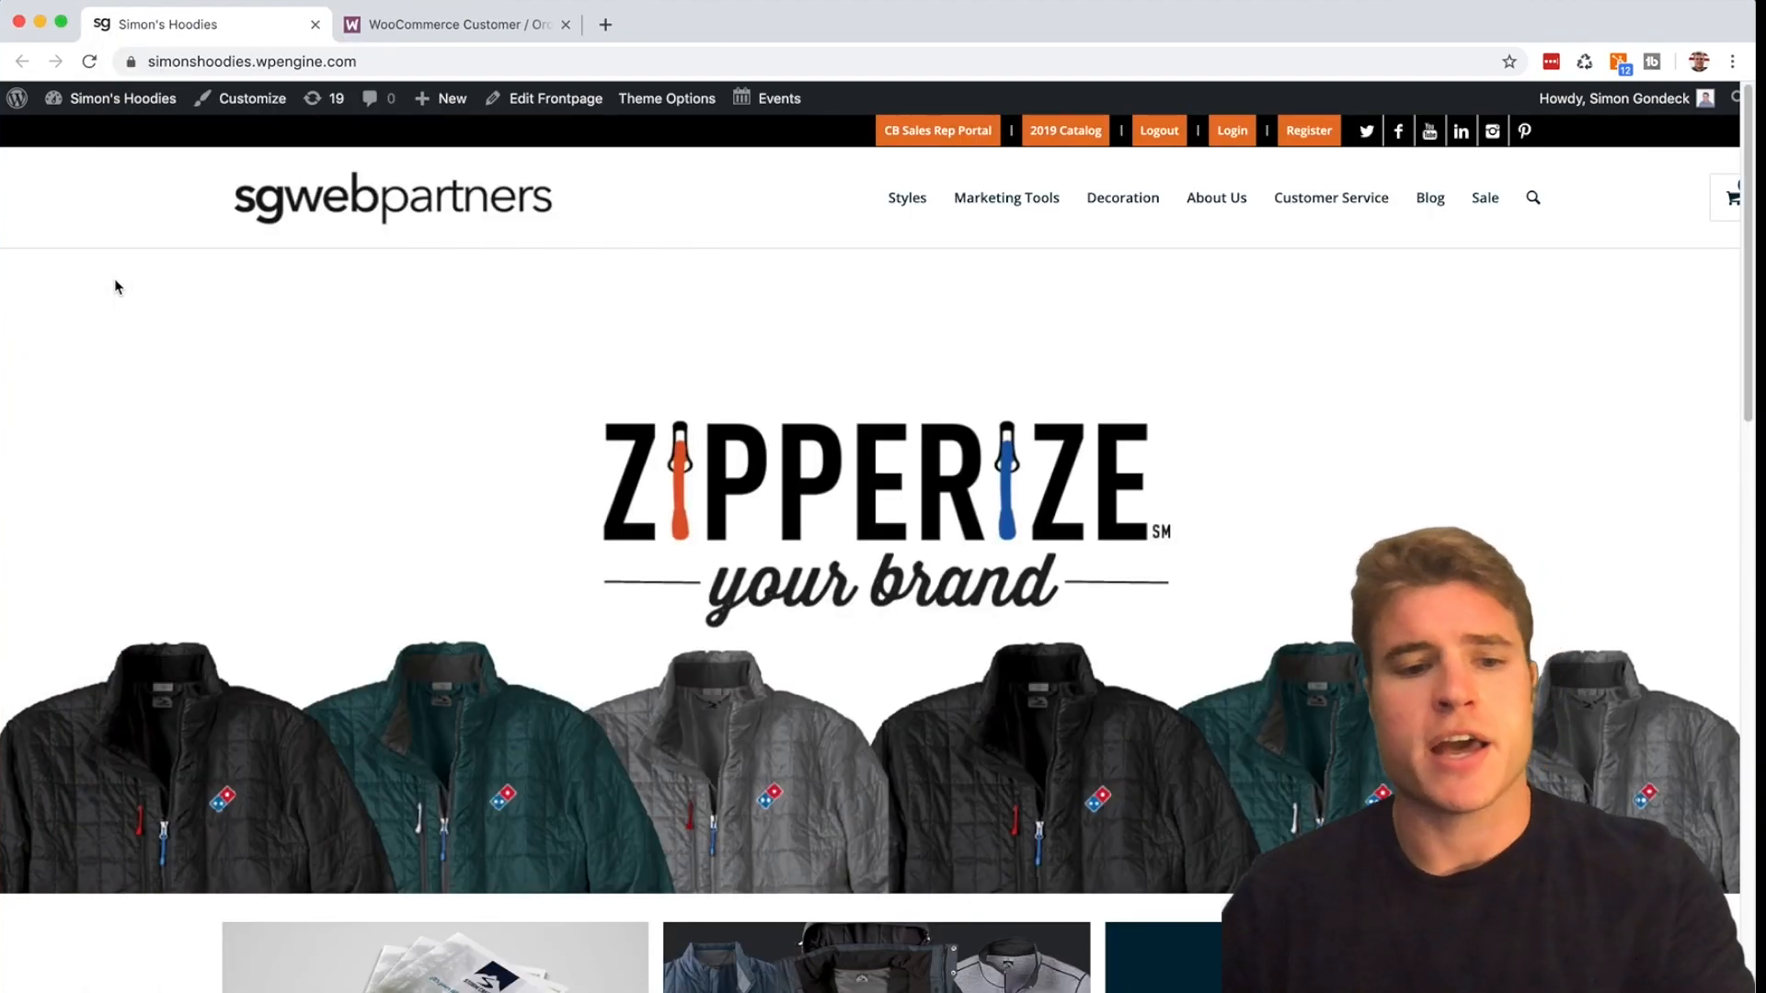
key("super+grave")
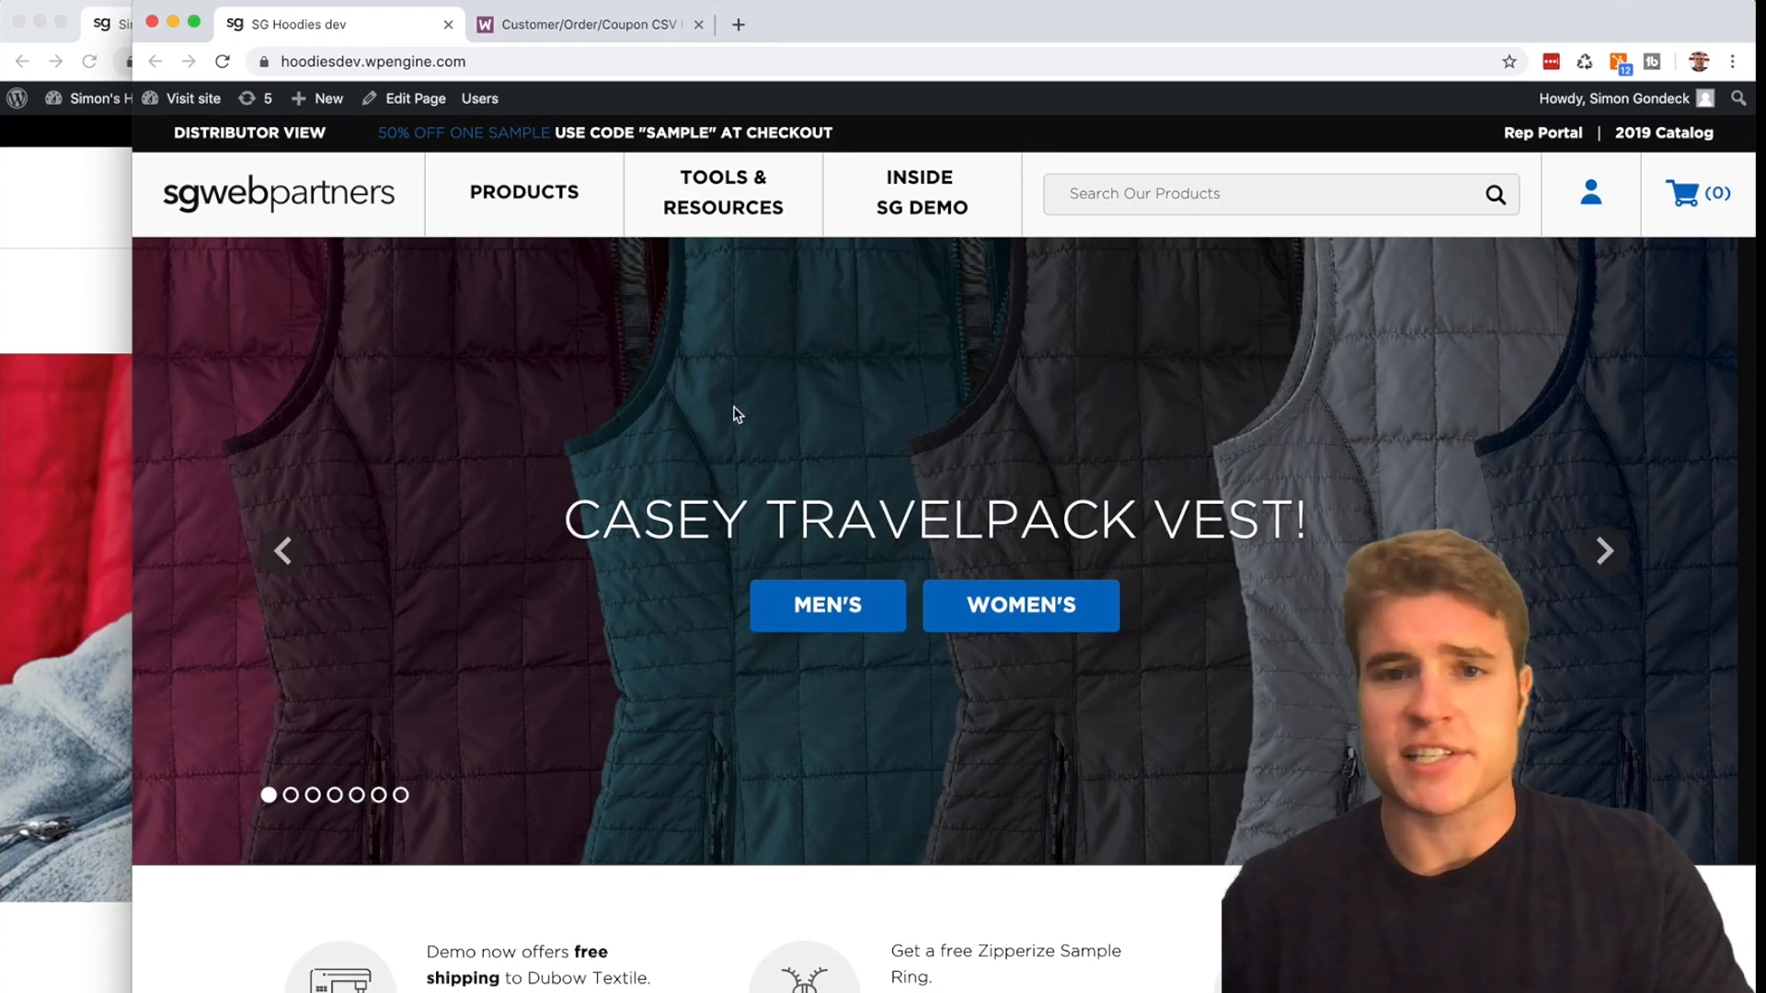
left_click(20, 264)
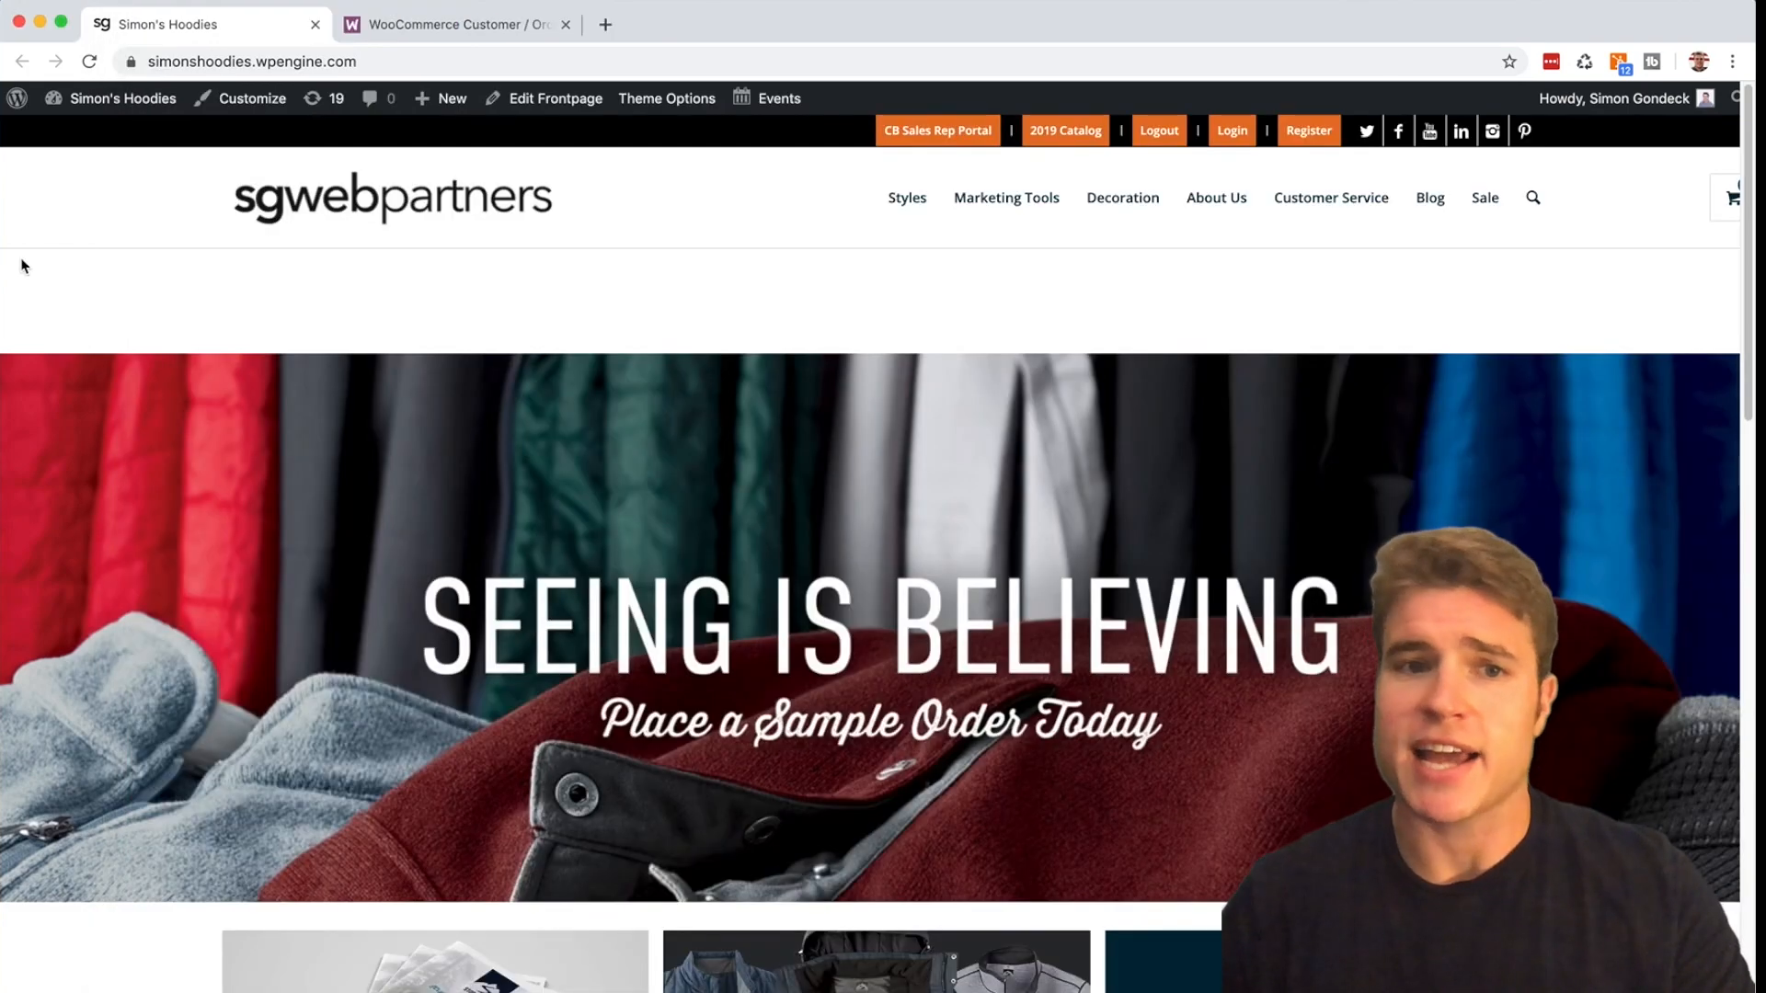
key("super+grave")
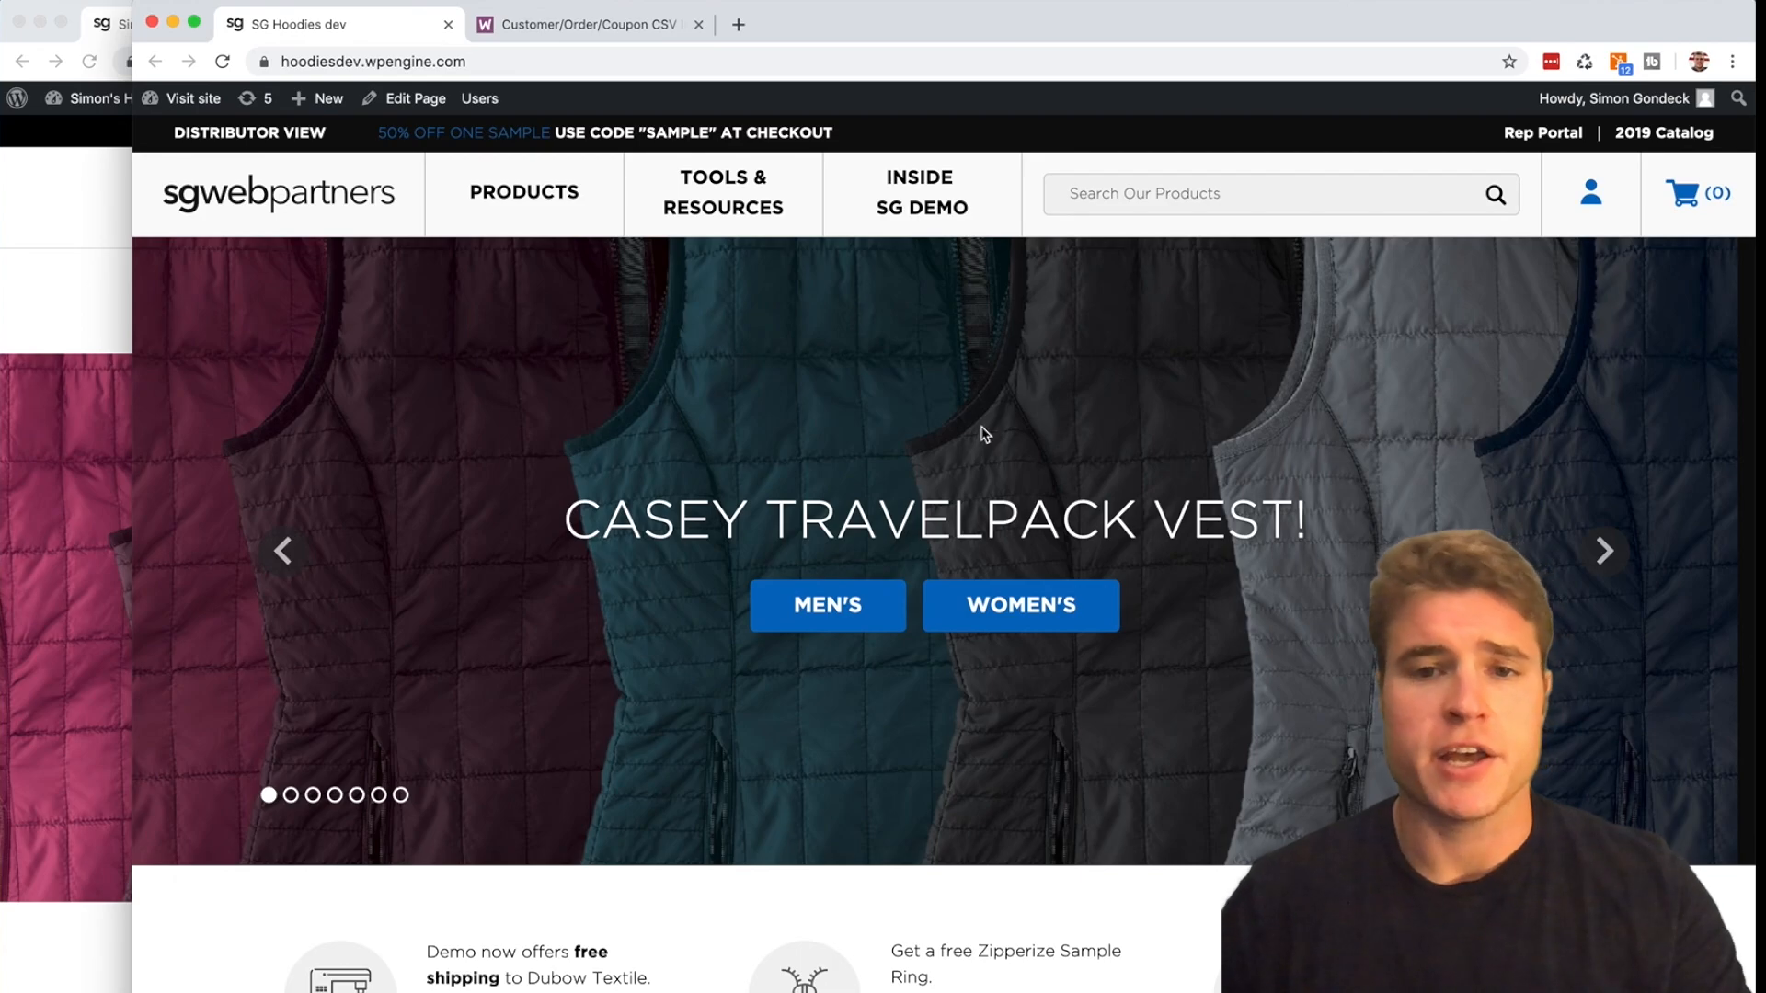
left_click(94, 261)
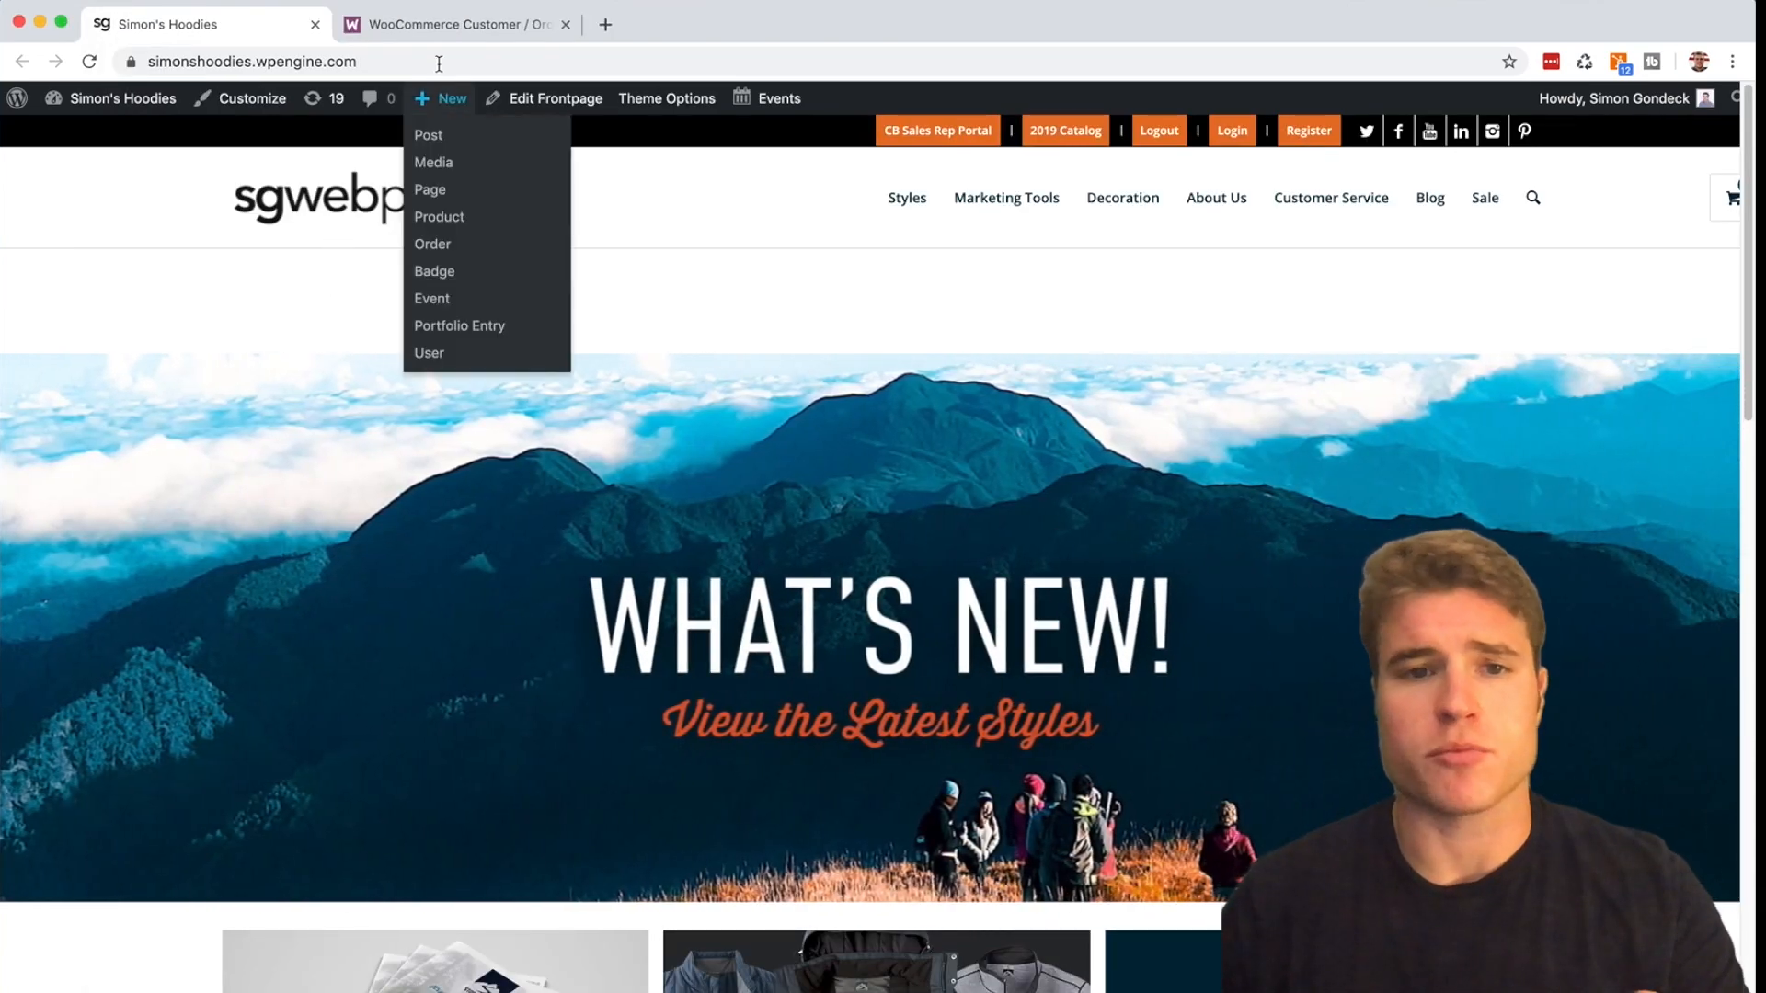
left_click(448, 27)
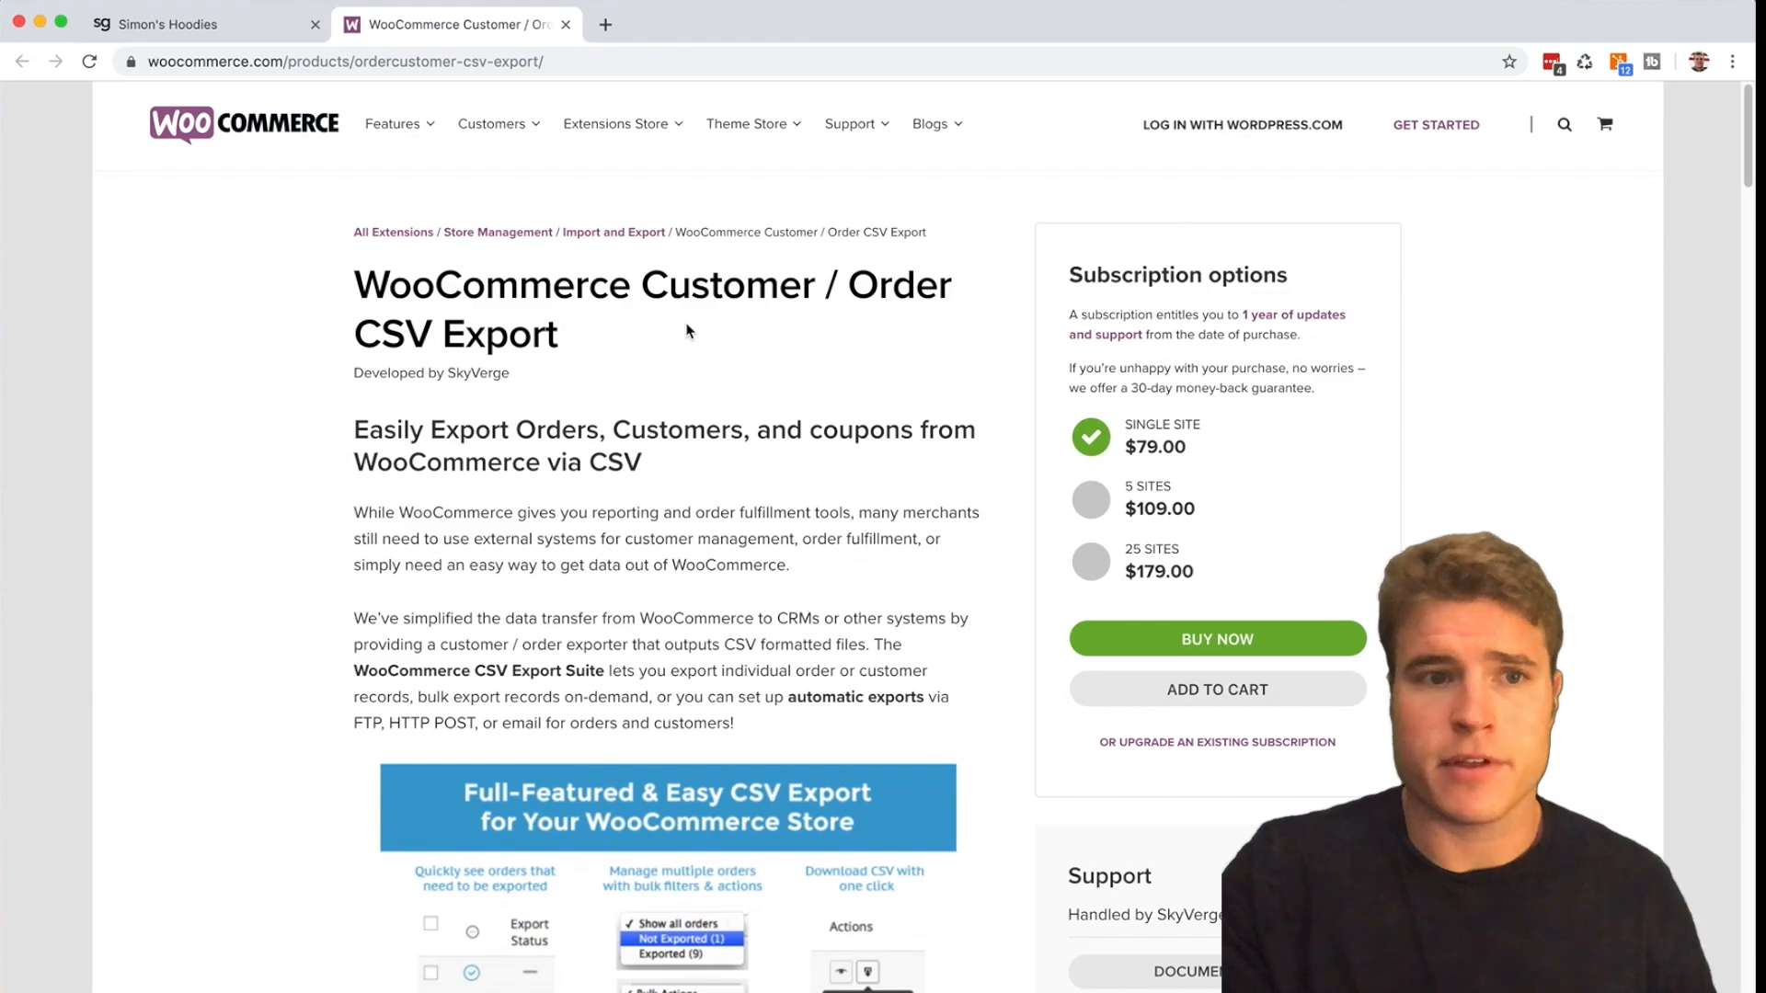
- Upload woocommerce-customer-order-csv-export.zip from the Desktop to the source store's plugins, install it and activate it
left_click(245, 33)
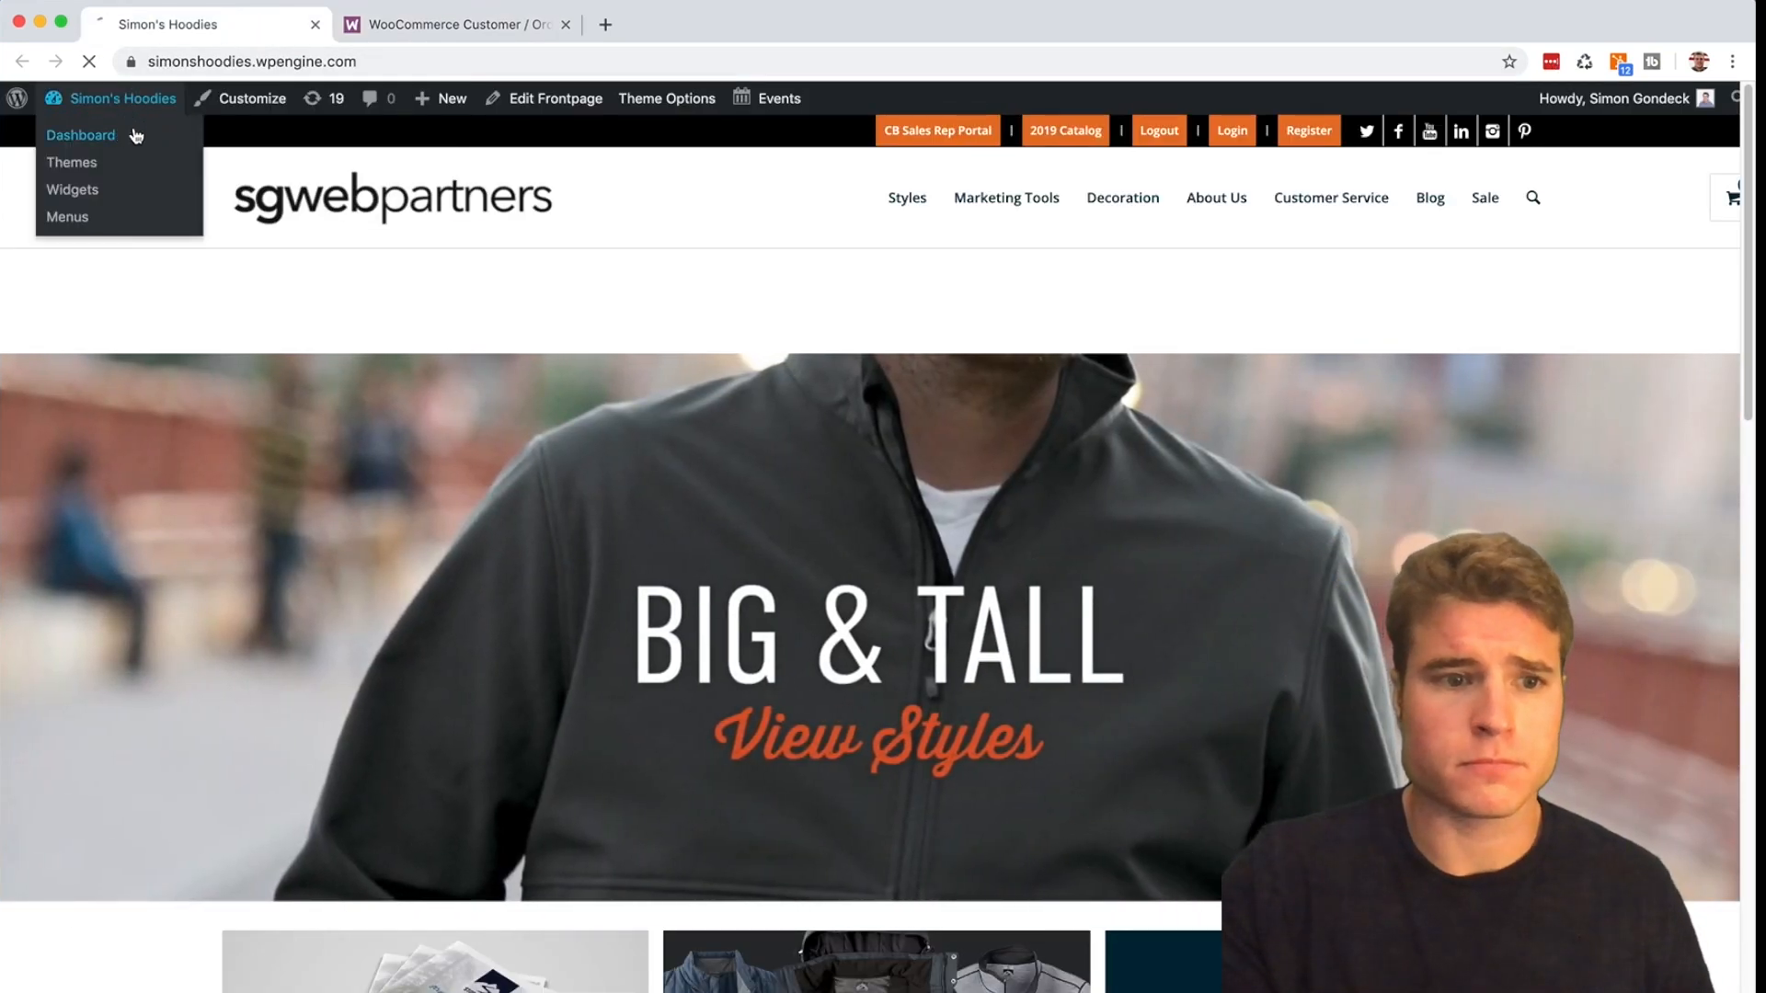
left_click(119, 135)
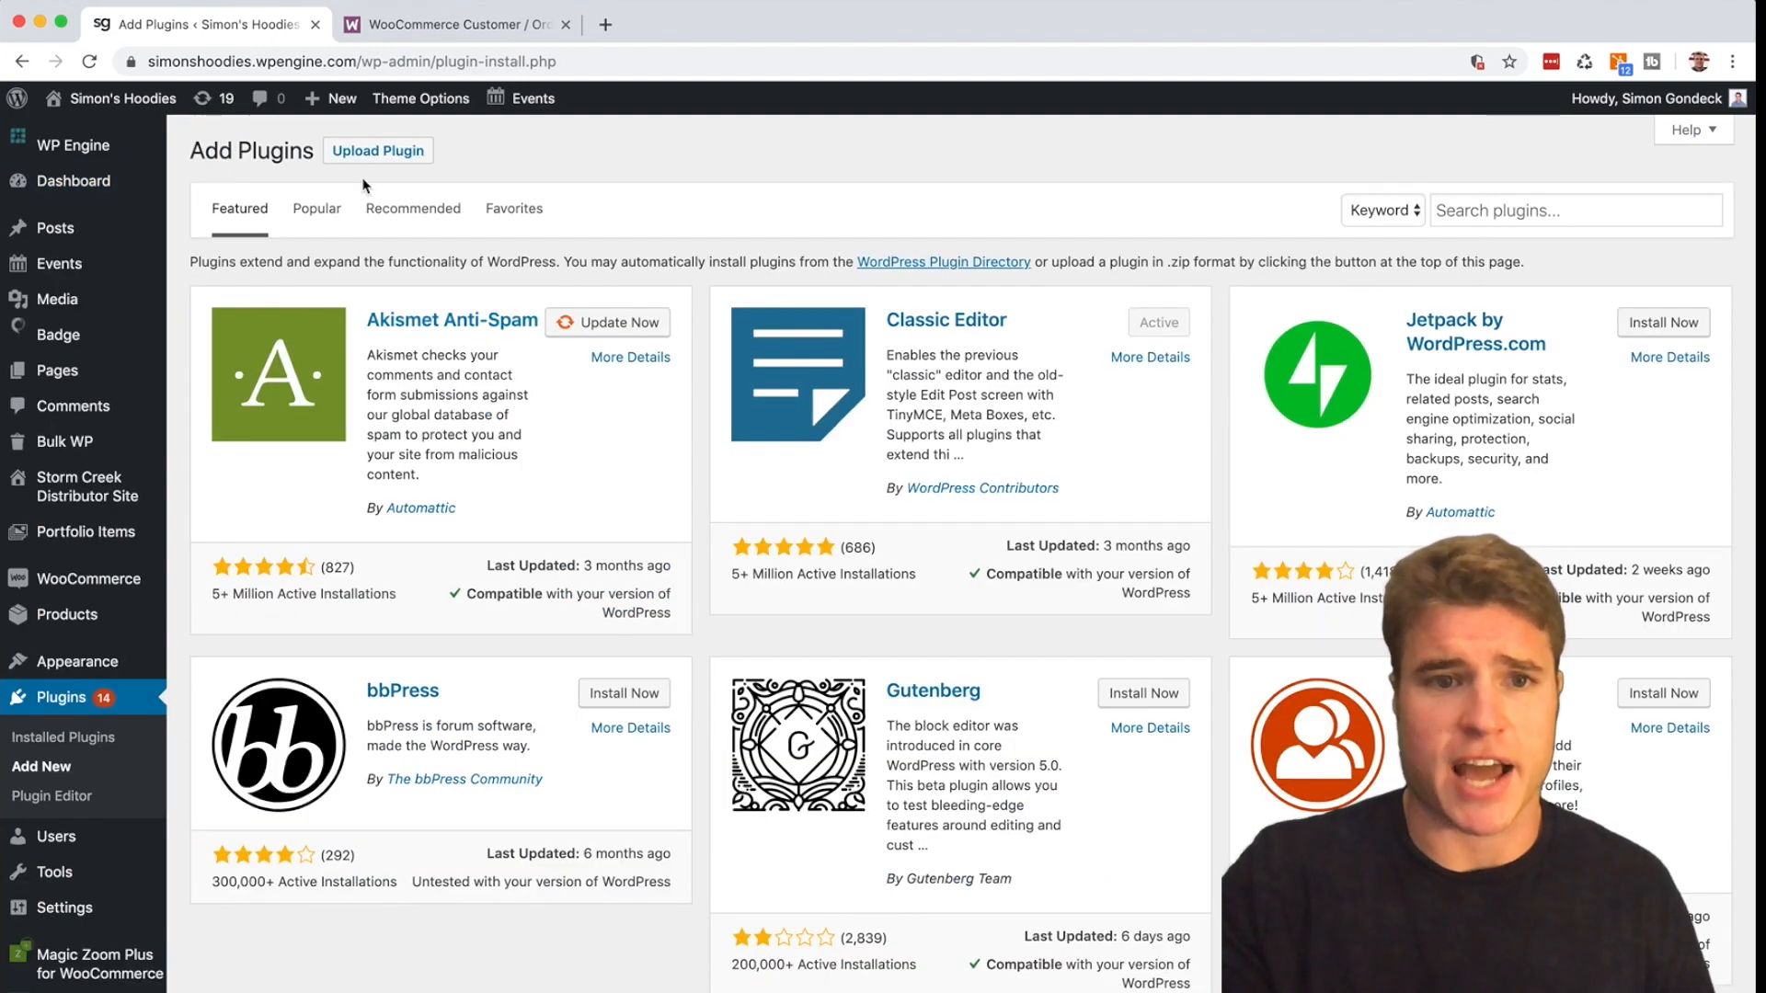
left_click(378, 151)
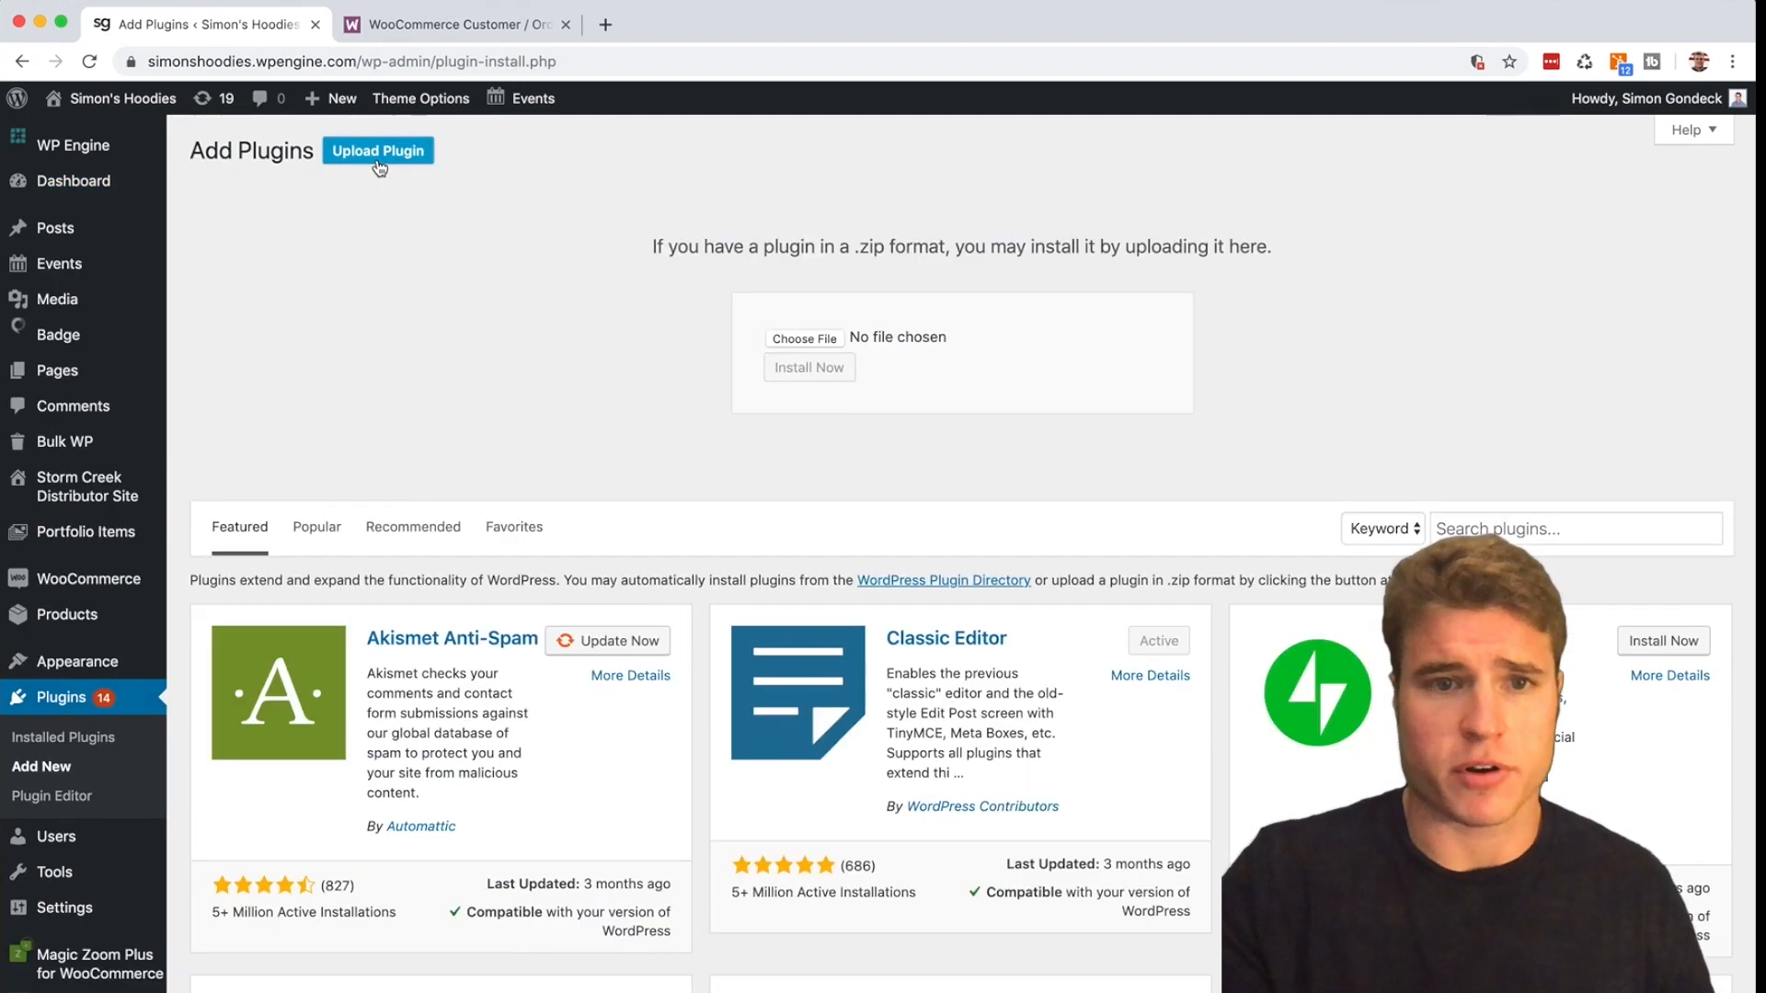
left_click(798, 343)
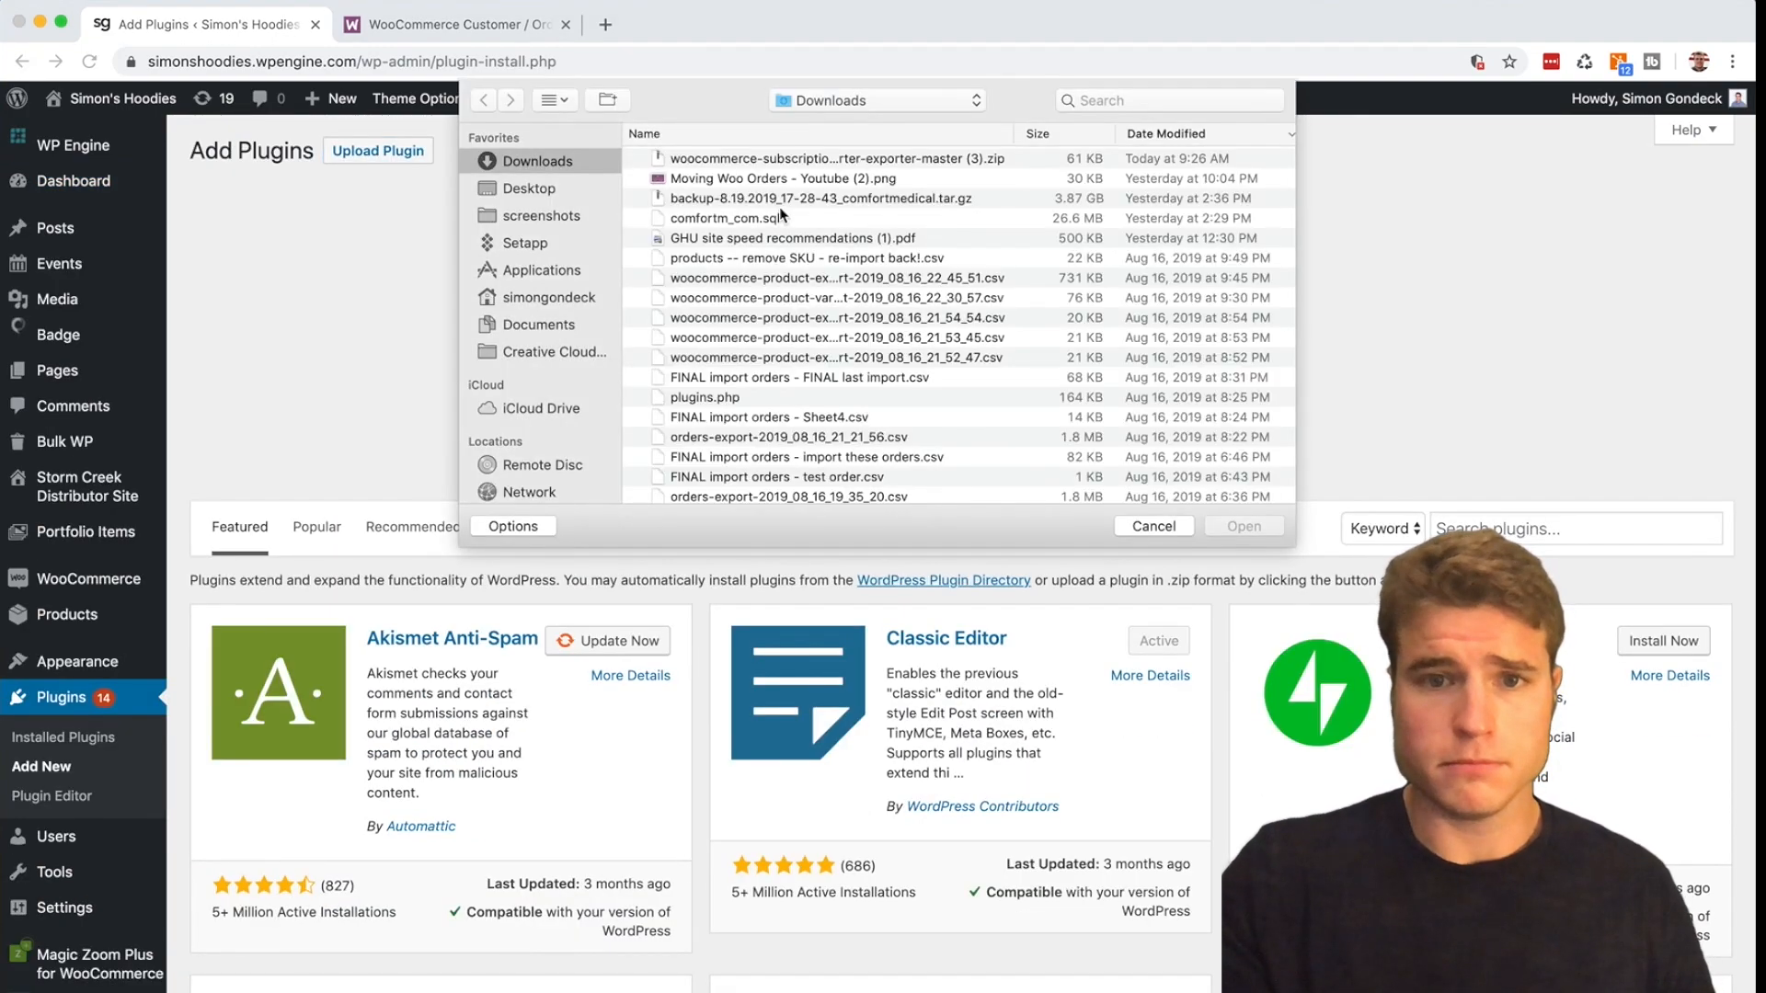
left_click(576, 187)
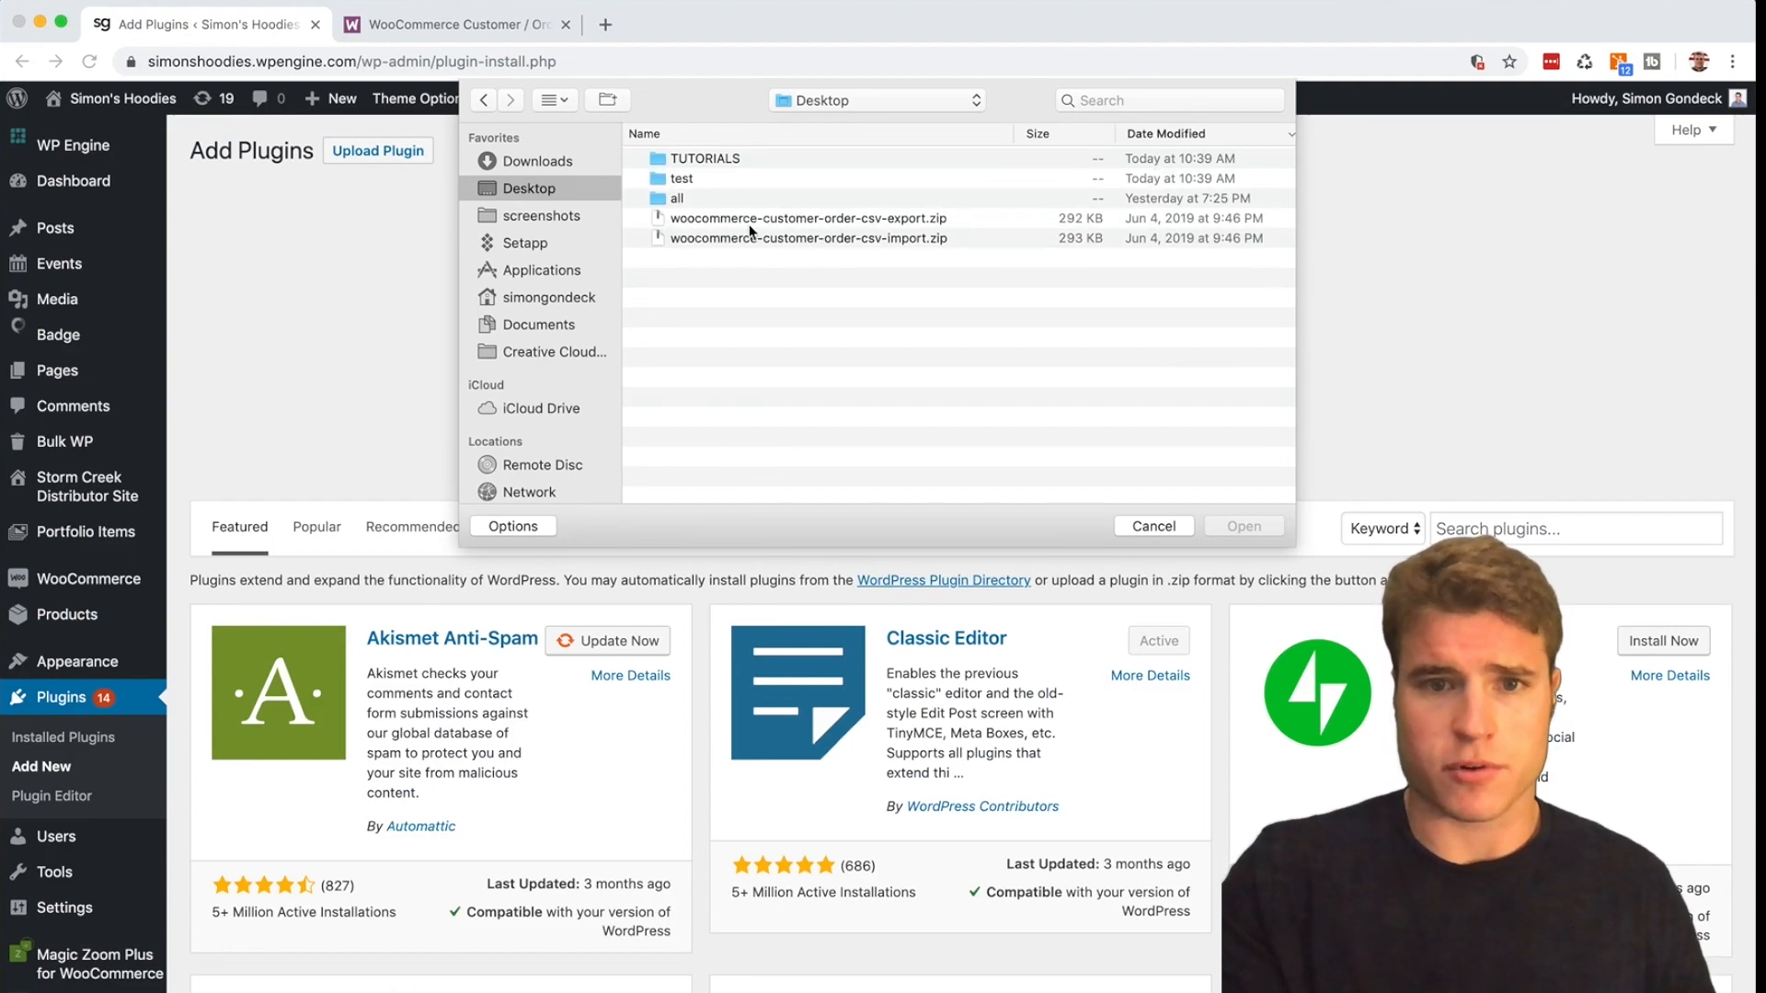
left_click(750, 222)
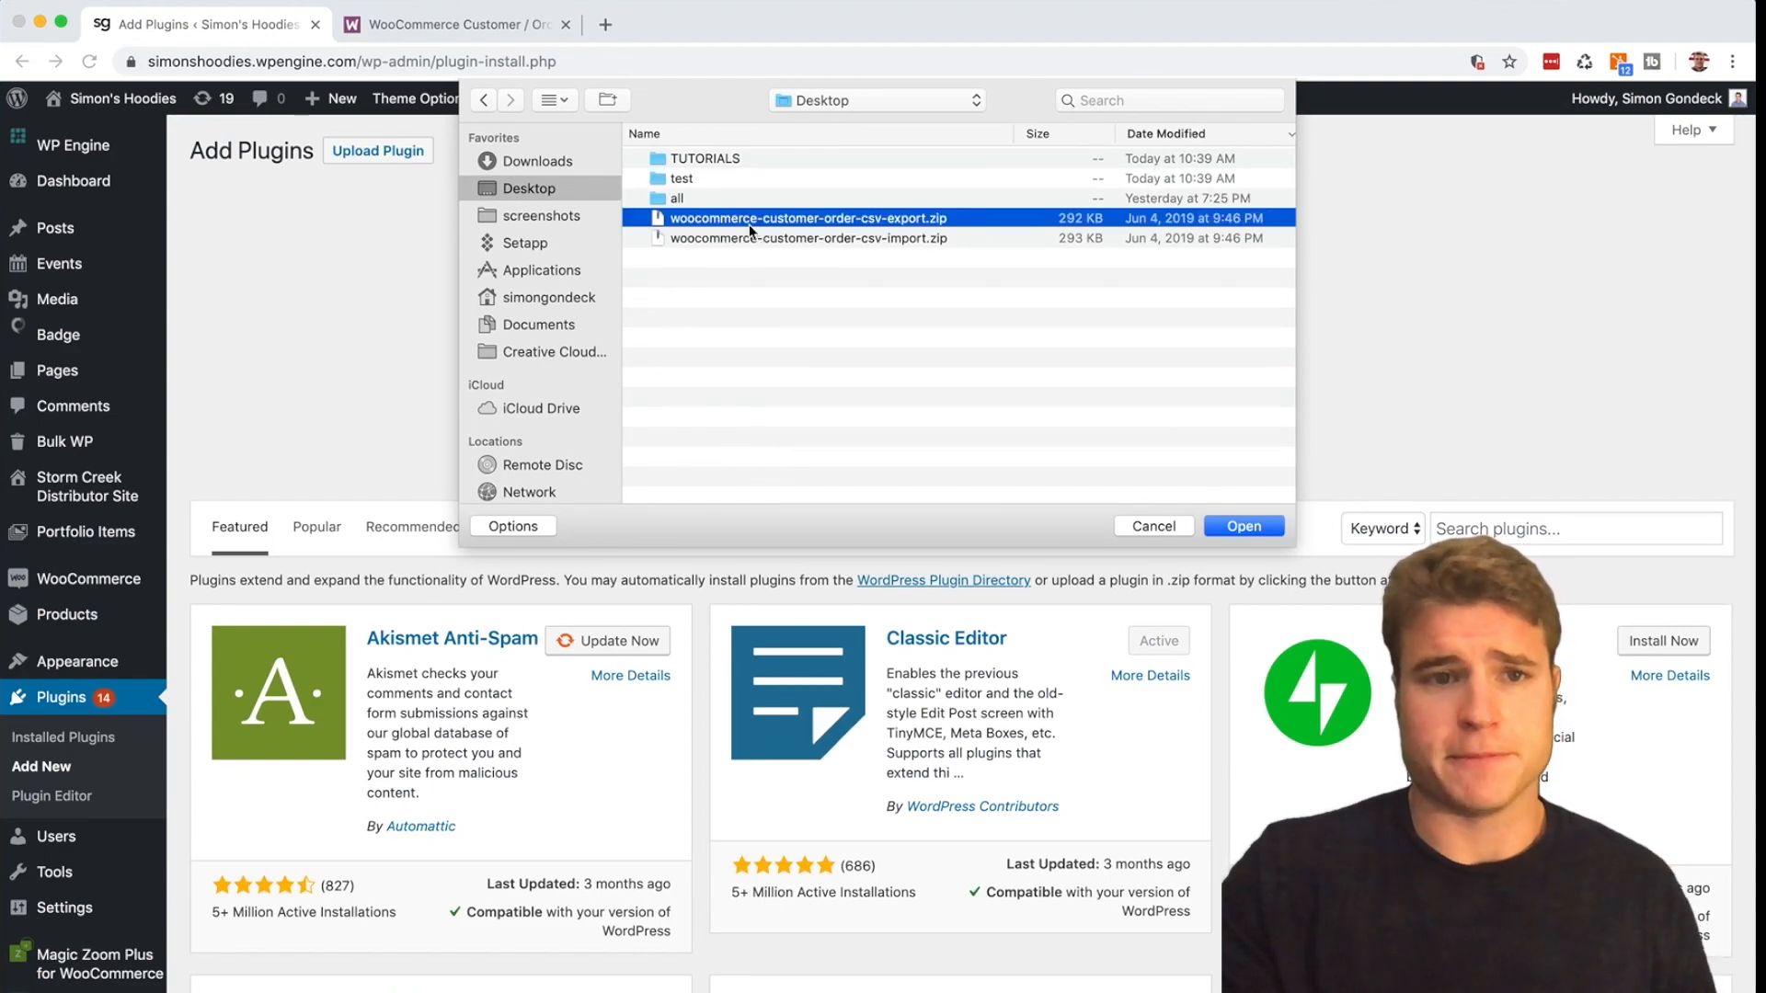
double_click(750, 230)
left_click(809, 367)
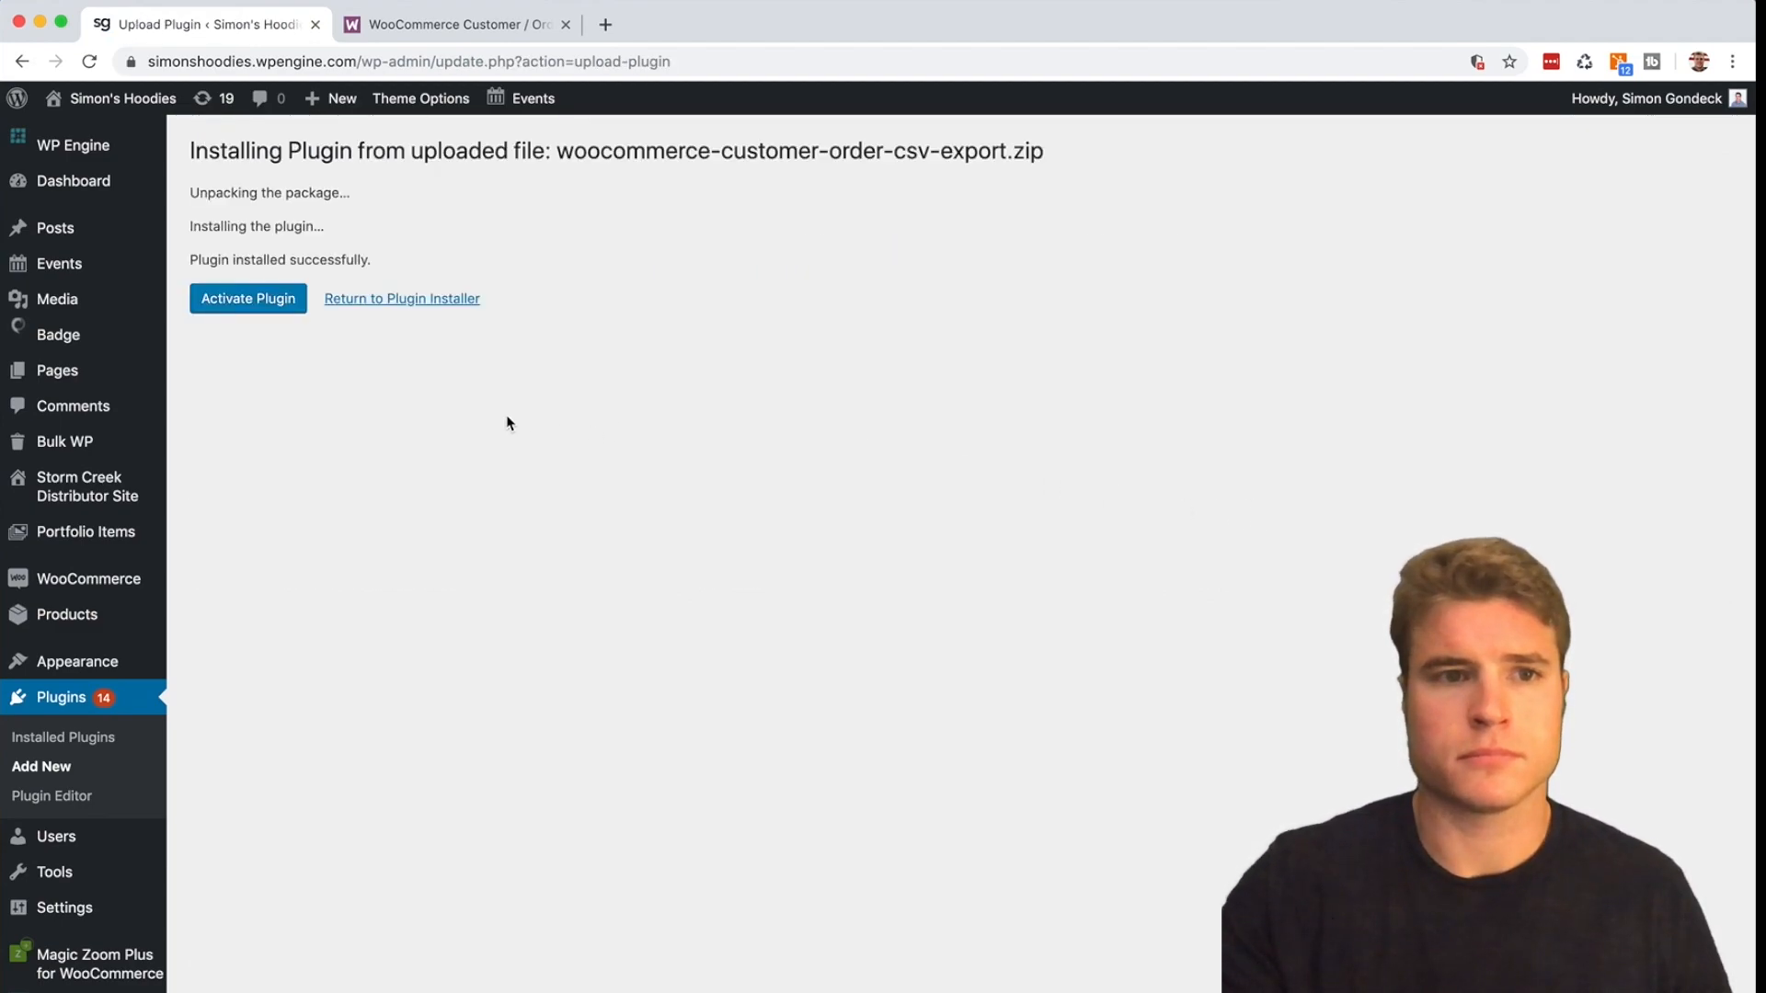
left_click(237, 299)
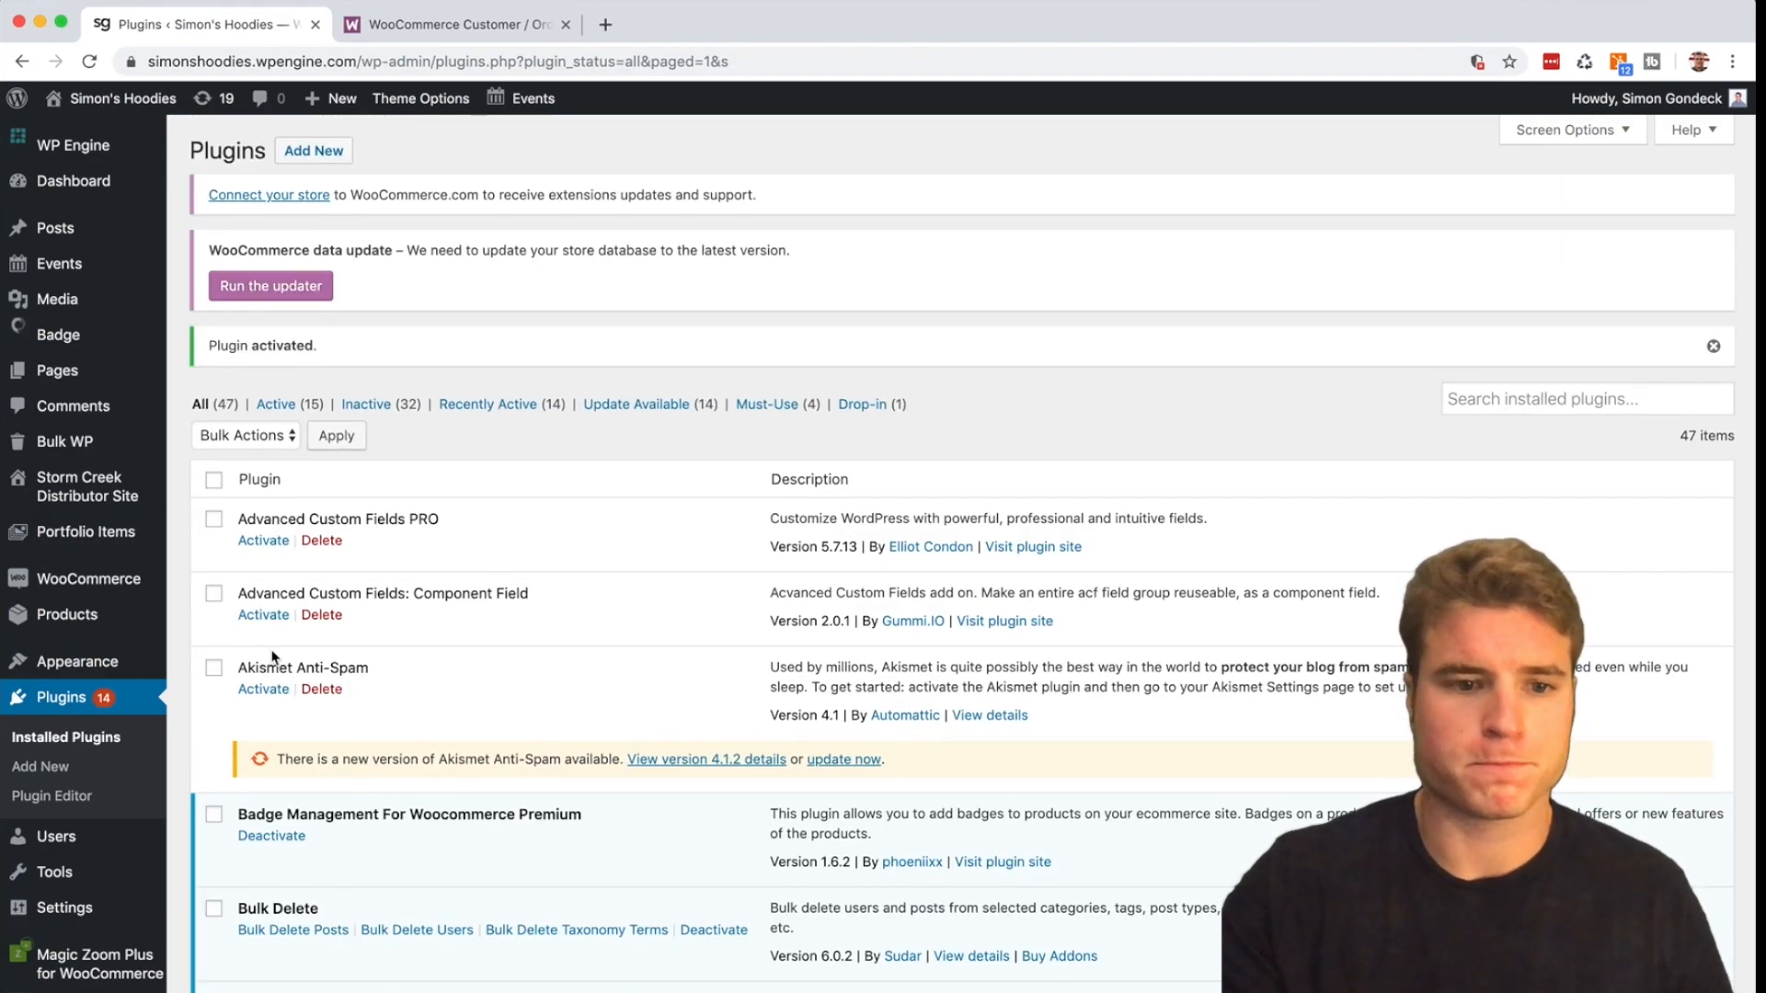
- In WooCommerce's CSV Export settings for customers, set the Customer Export Format to CSV Import and save
scroll(391, 641, "down", 20)
scroll(390, 636, "down", 20)
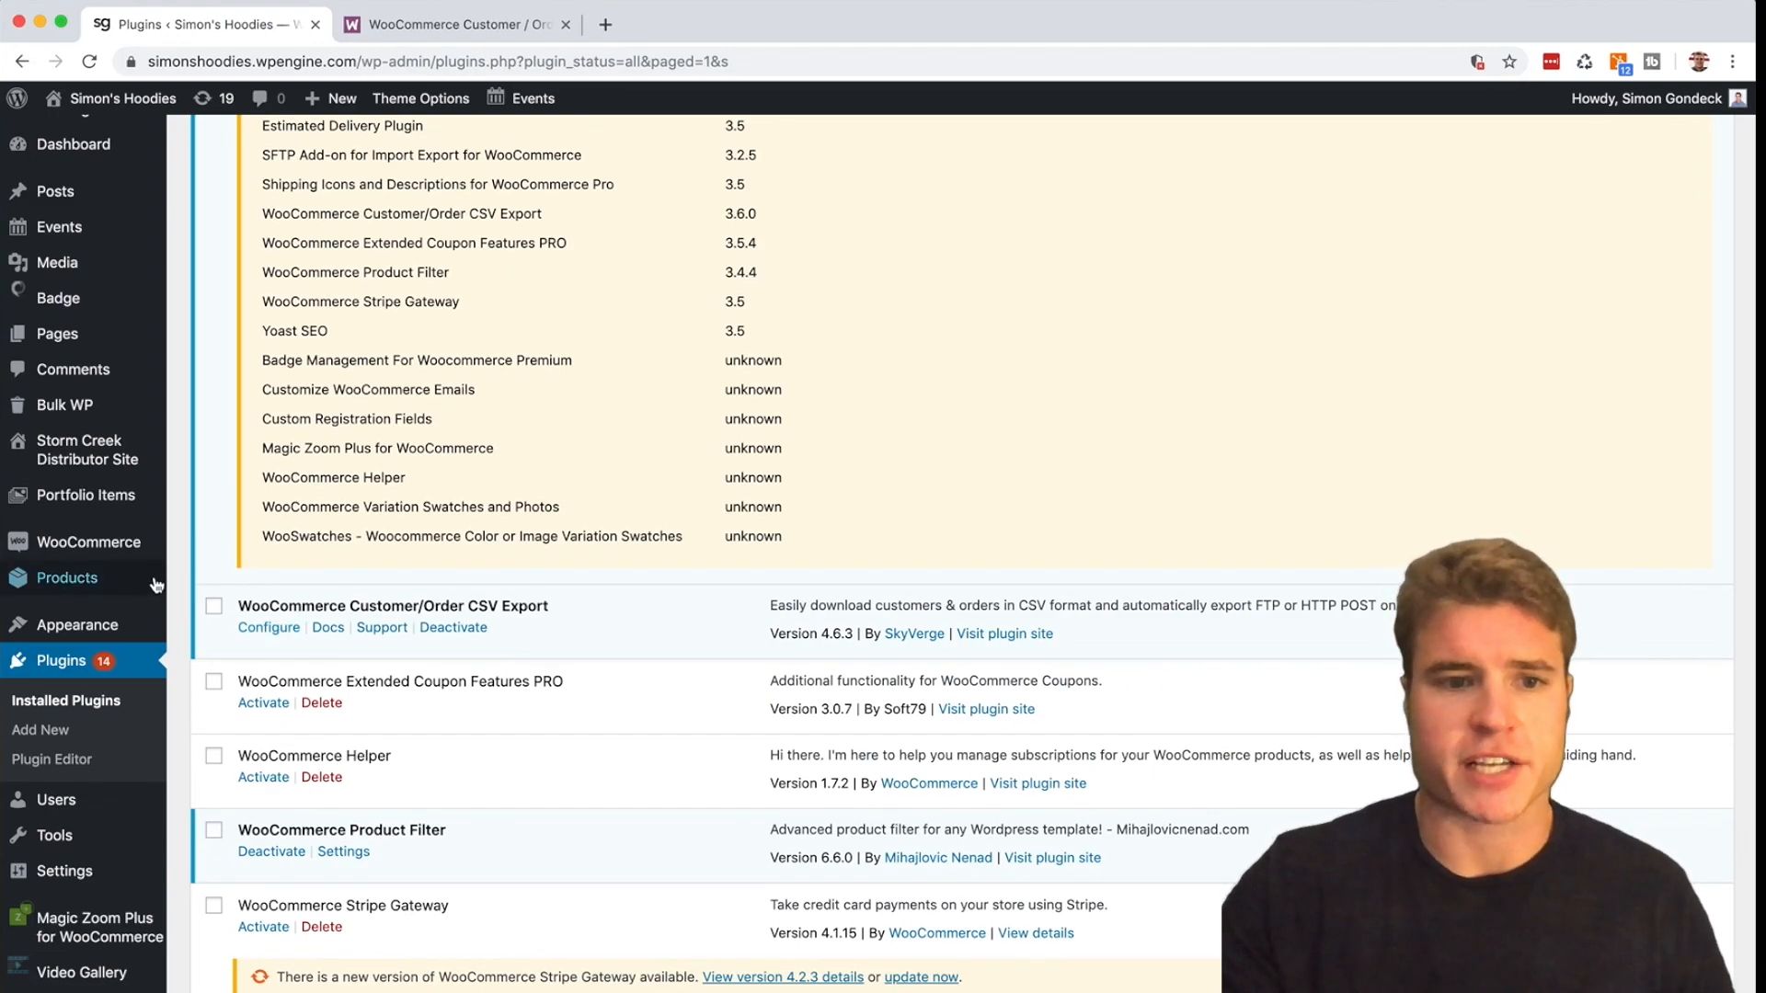
mouse_move(148, 552)
left_click(196, 578)
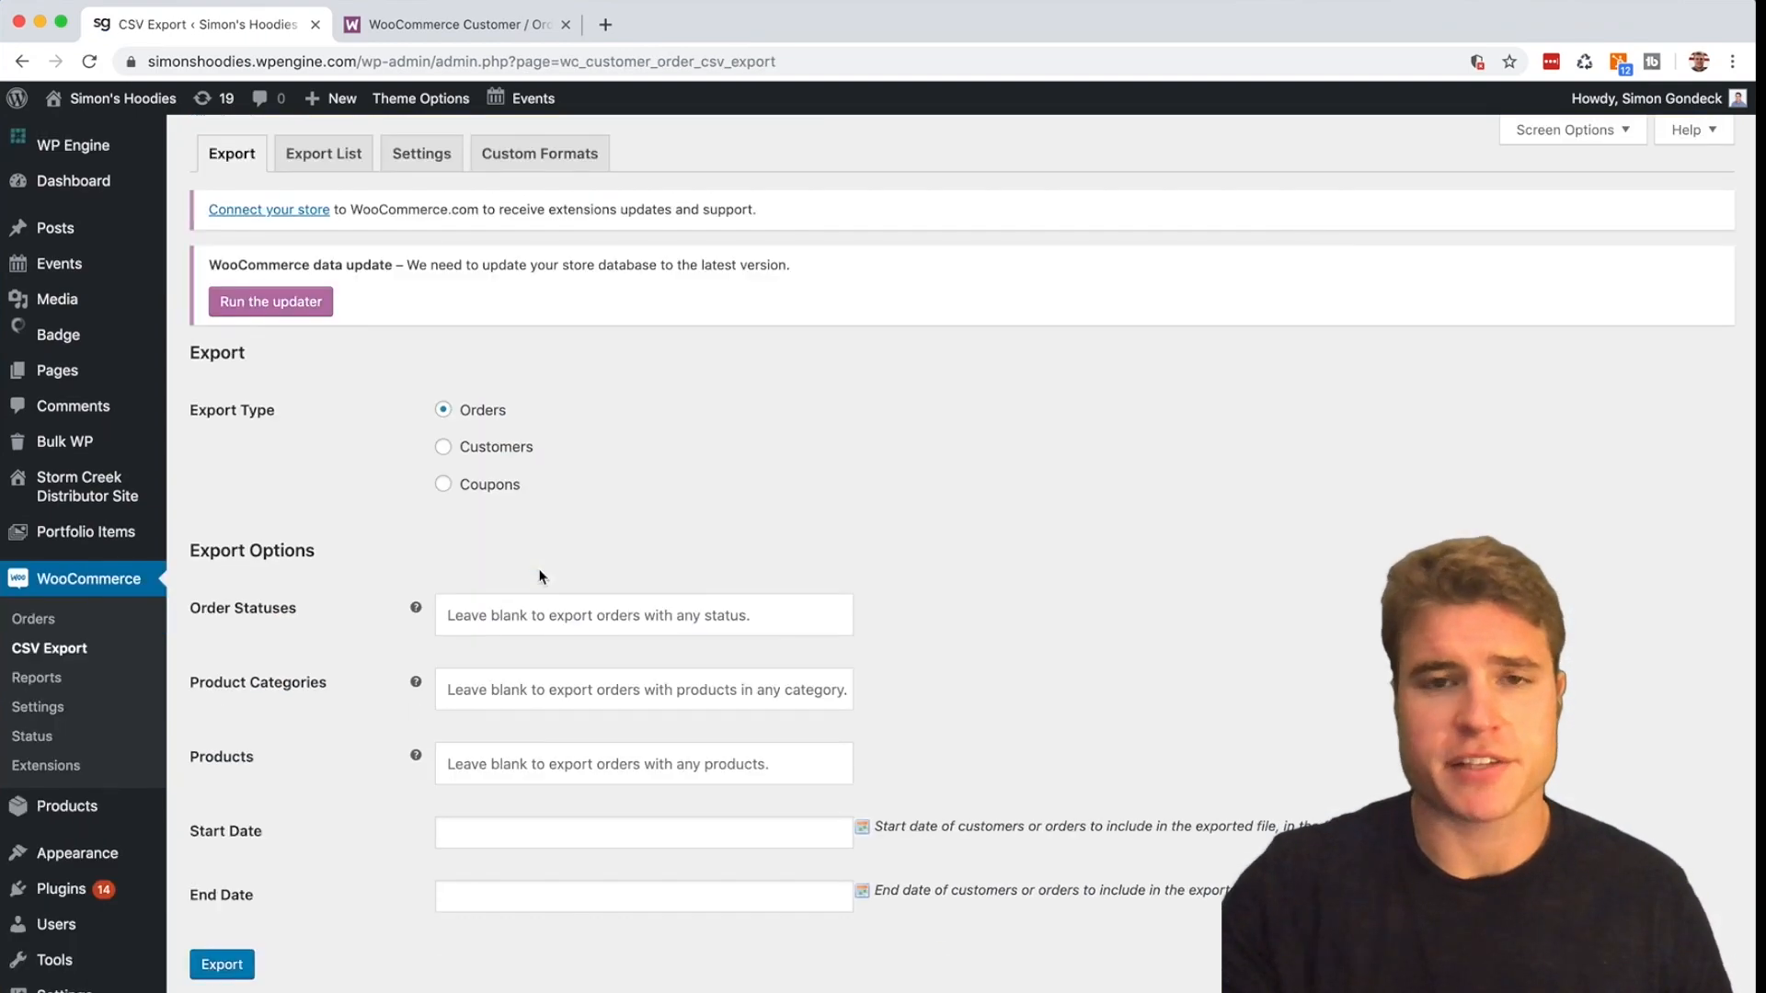
left_click(434, 166)
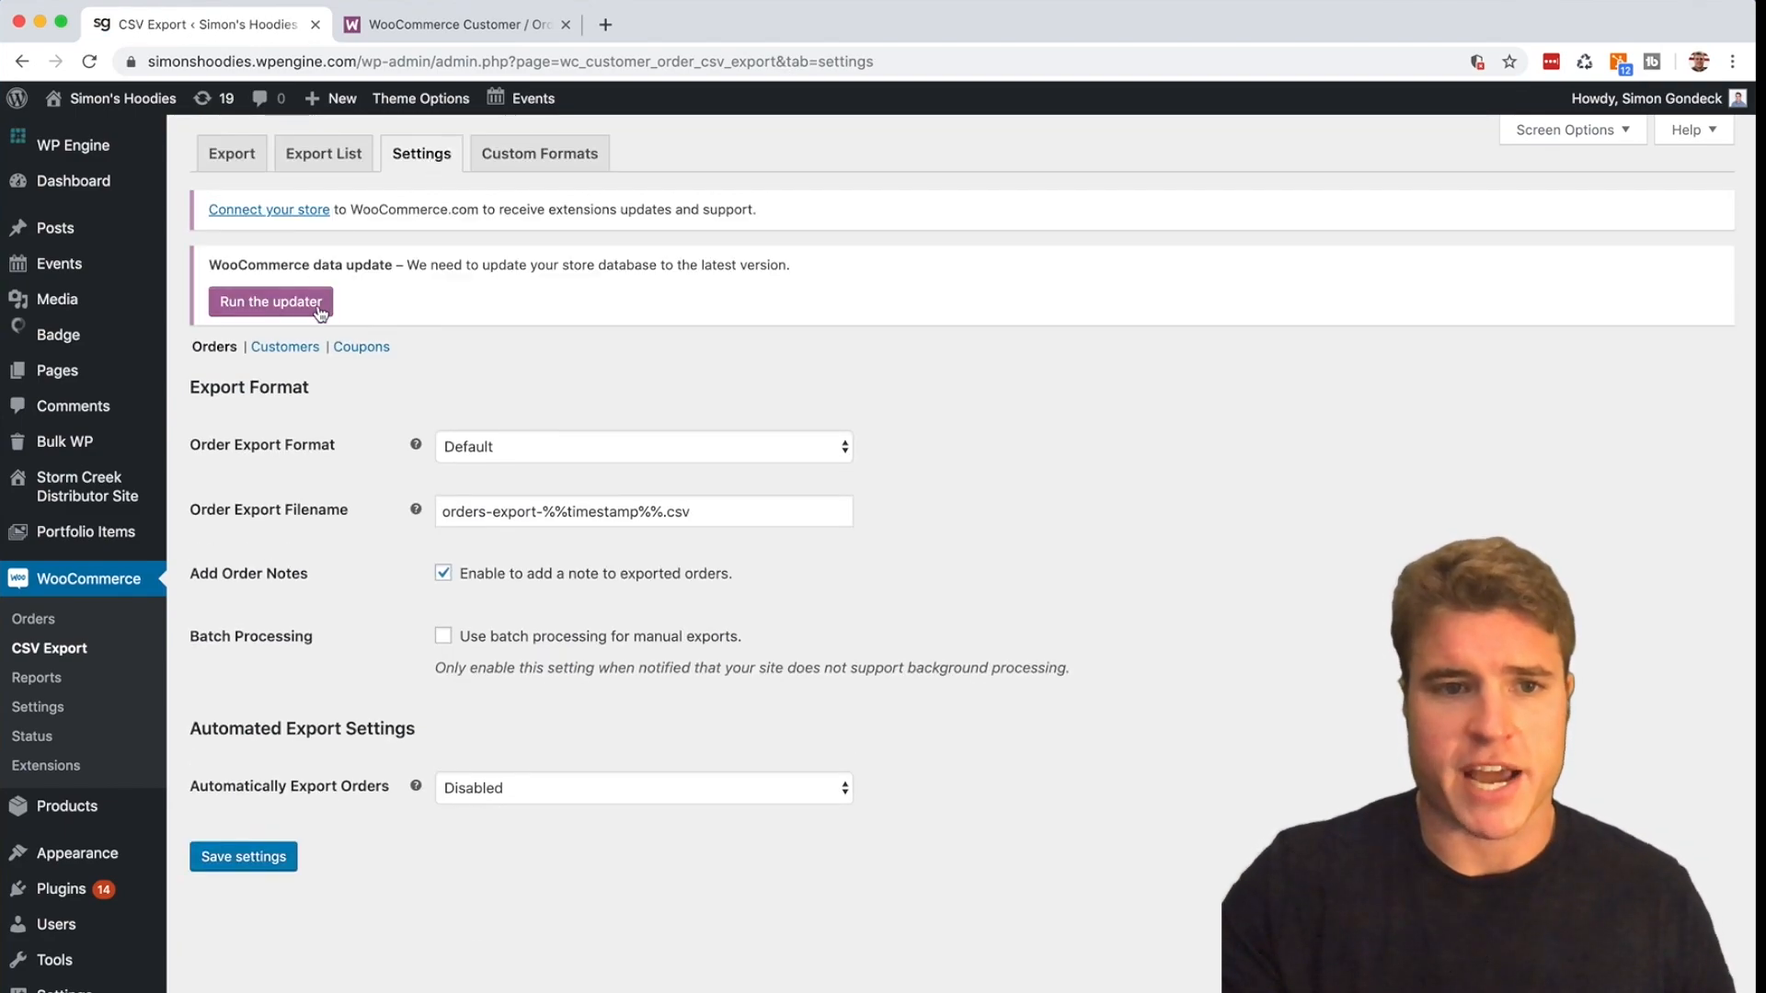
left_click(302, 355)
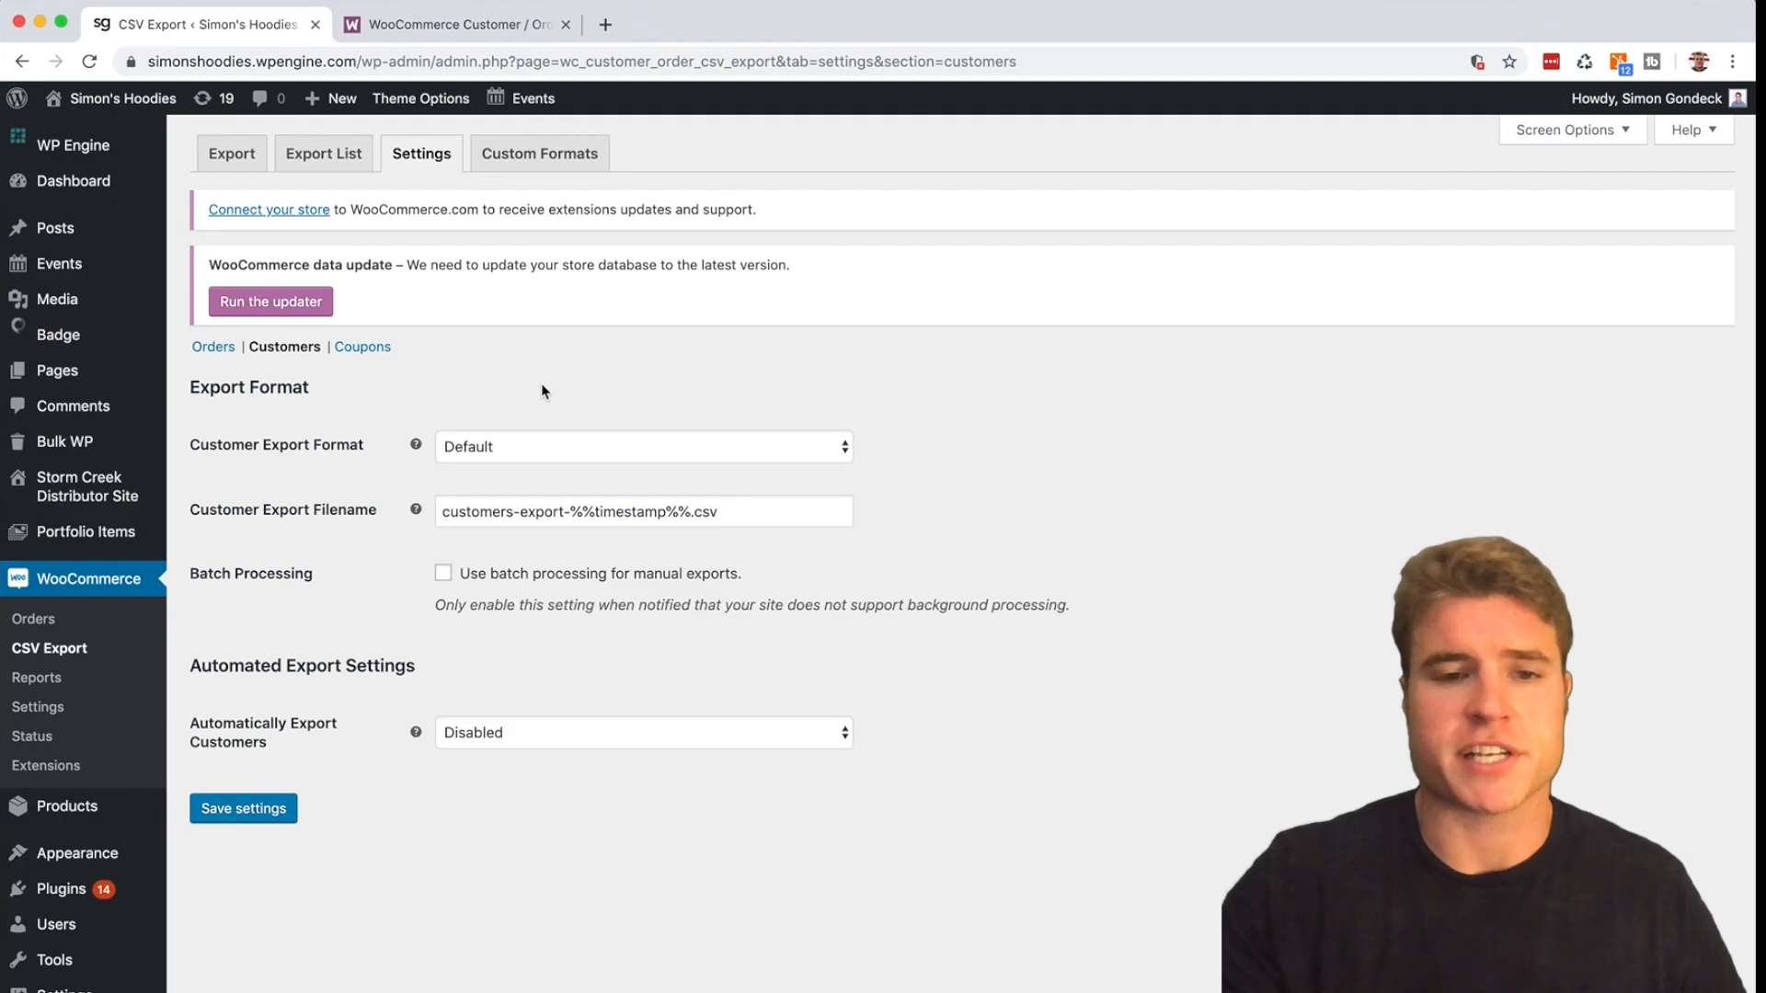
left_click(523, 448)
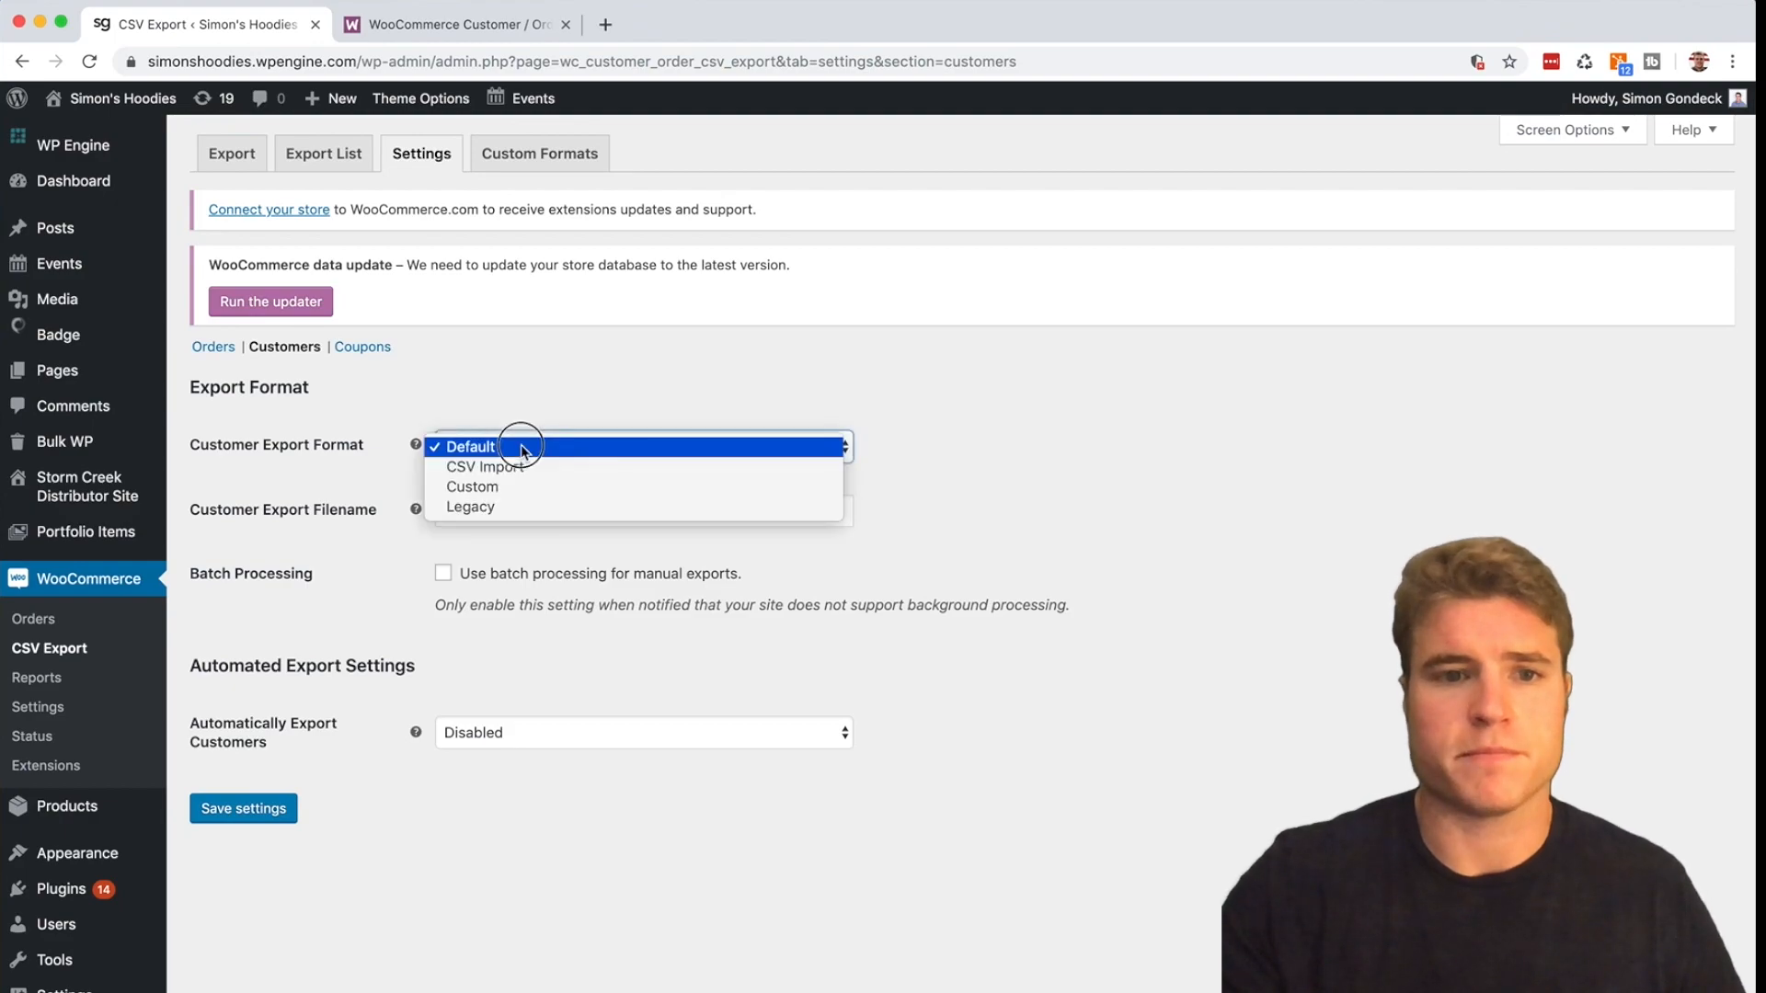
left_click(561, 471)
left_click(268, 808)
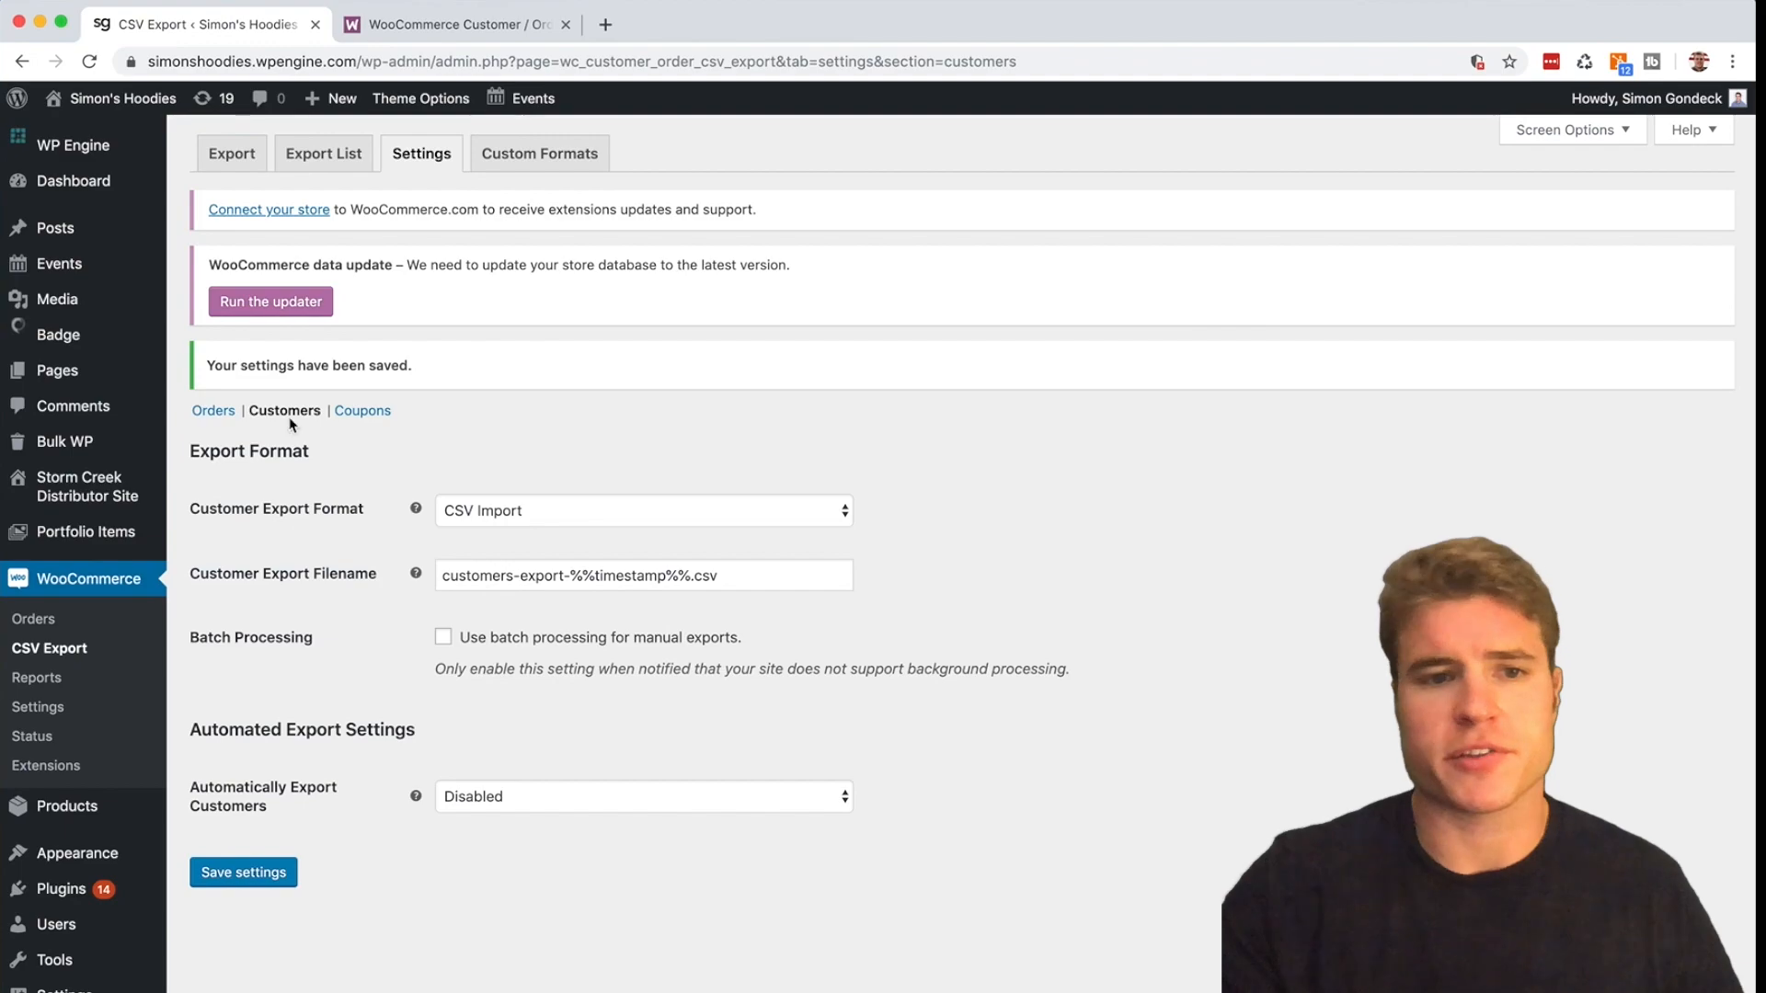
- Set the Order Export Format to CSV Import, save the order settings, and check the customer export settings
left_click(215, 411)
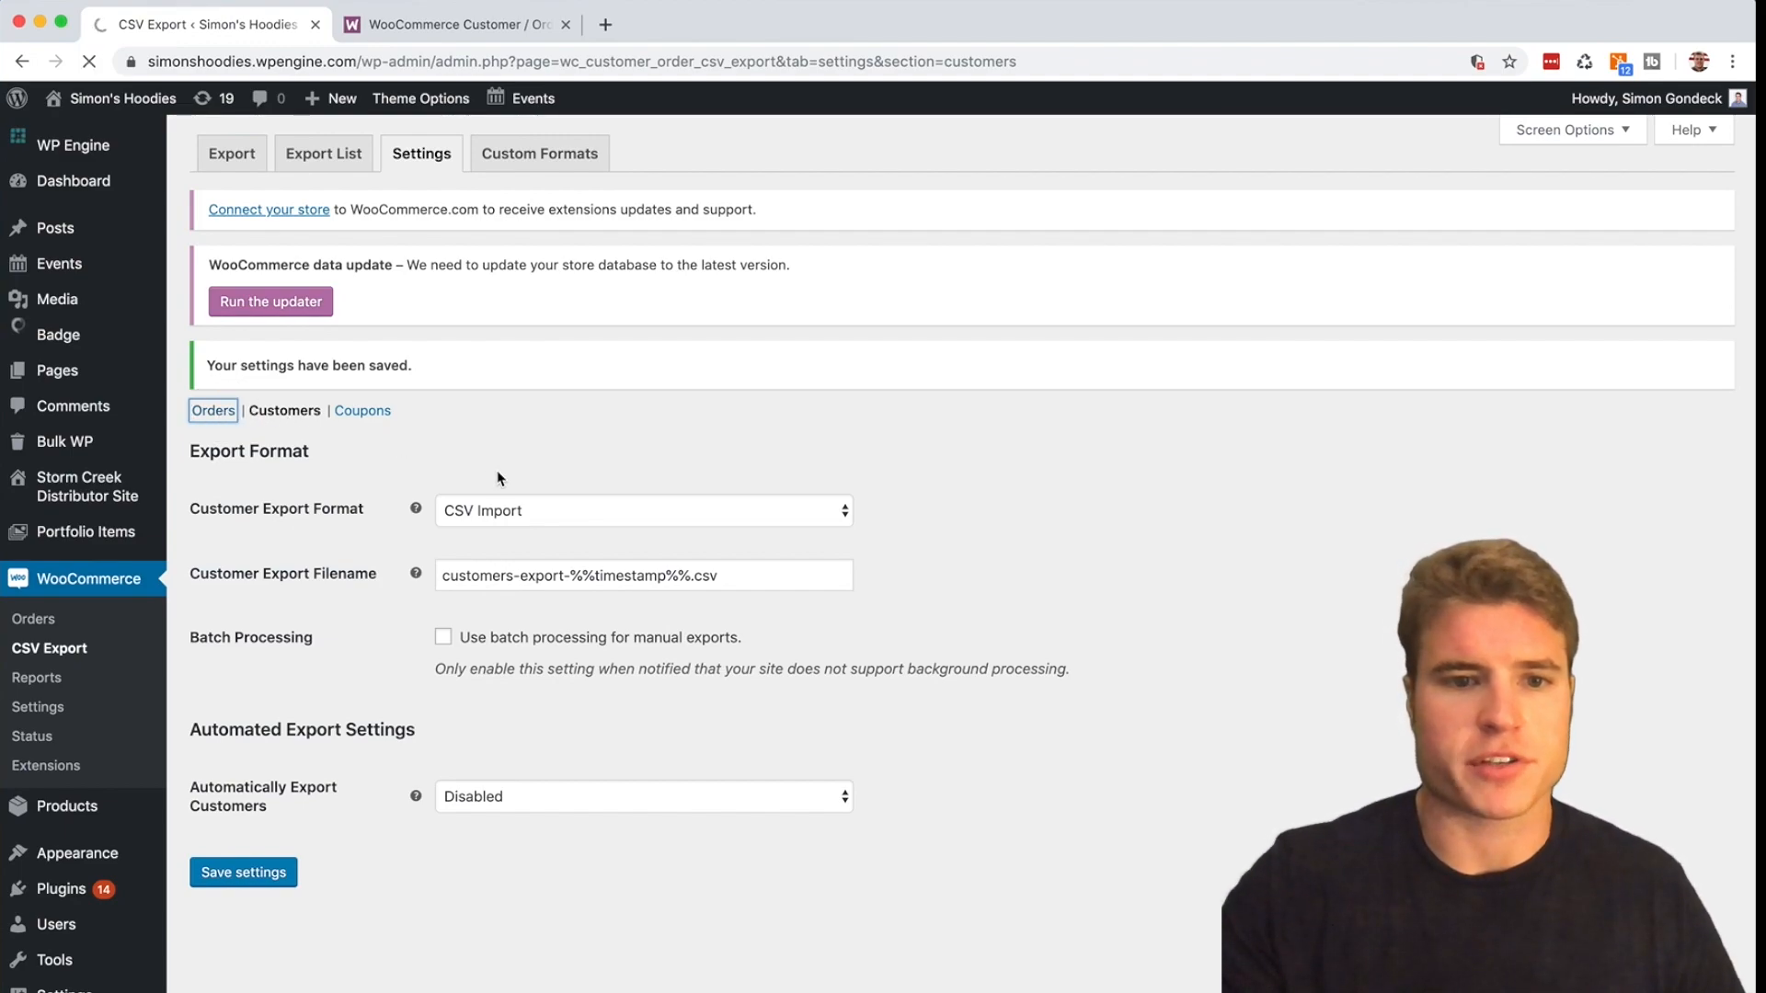
left_click(520, 456)
left_click(520, 487)
scroll(256, 685, "down", 1)
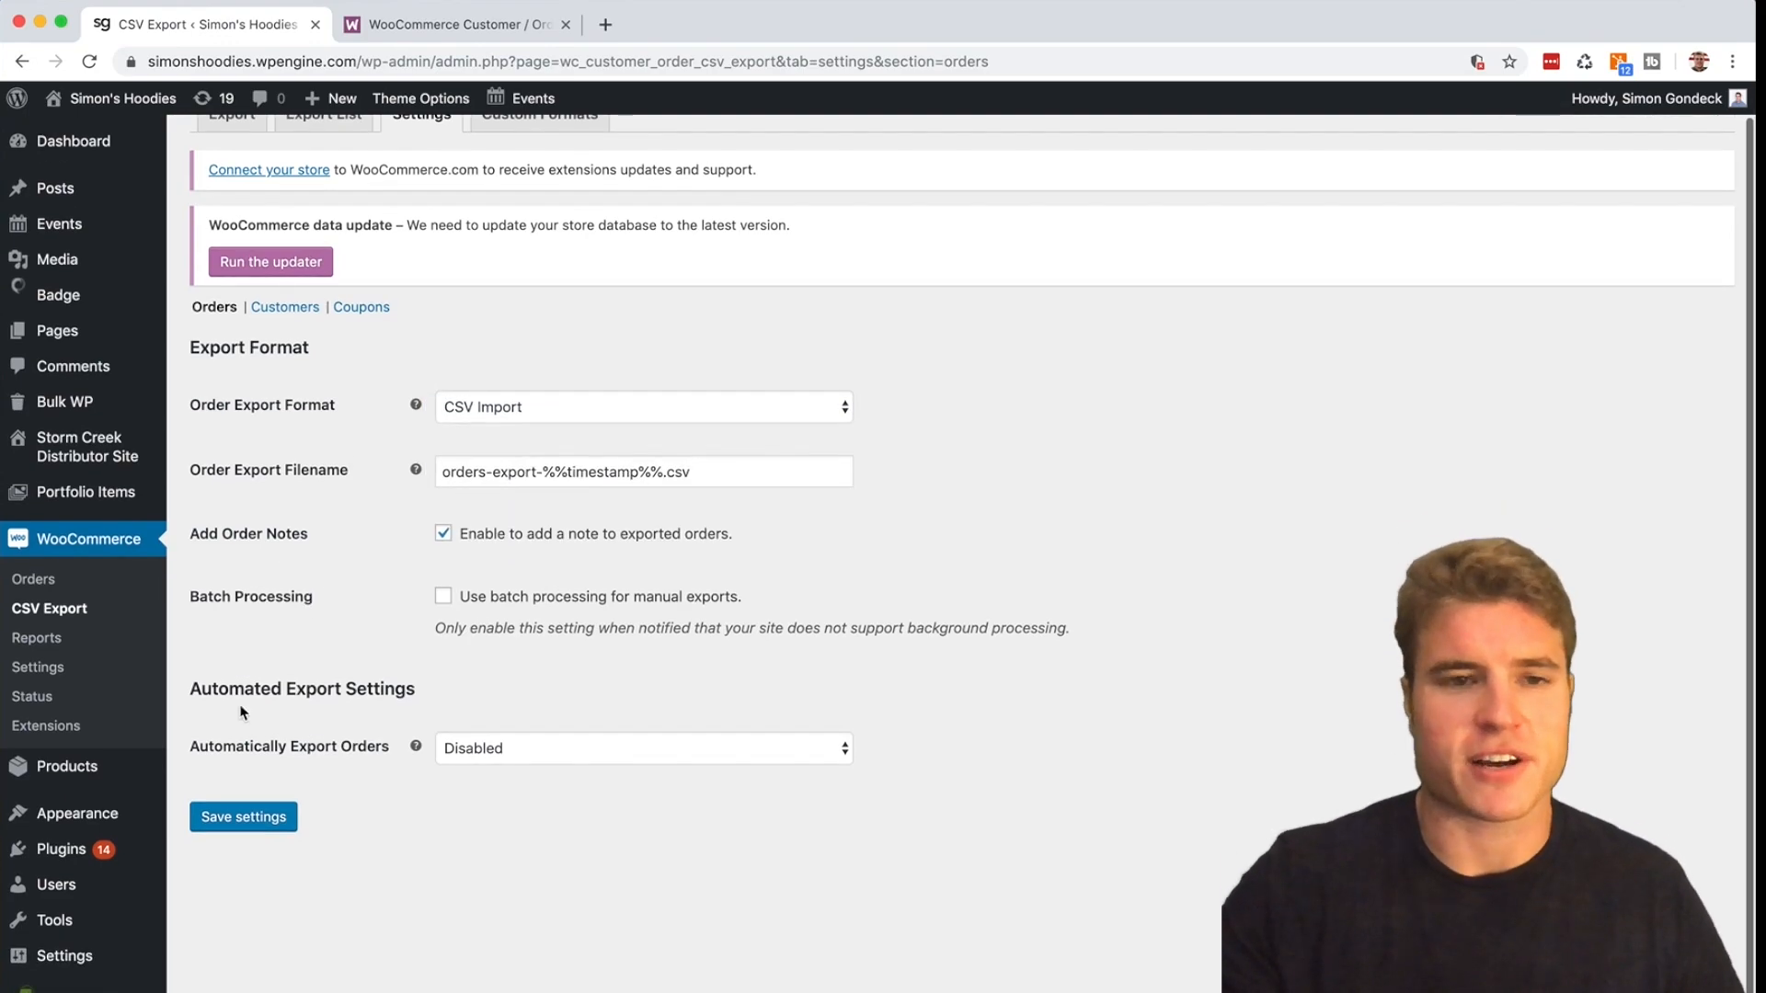
left_click(241, 817)
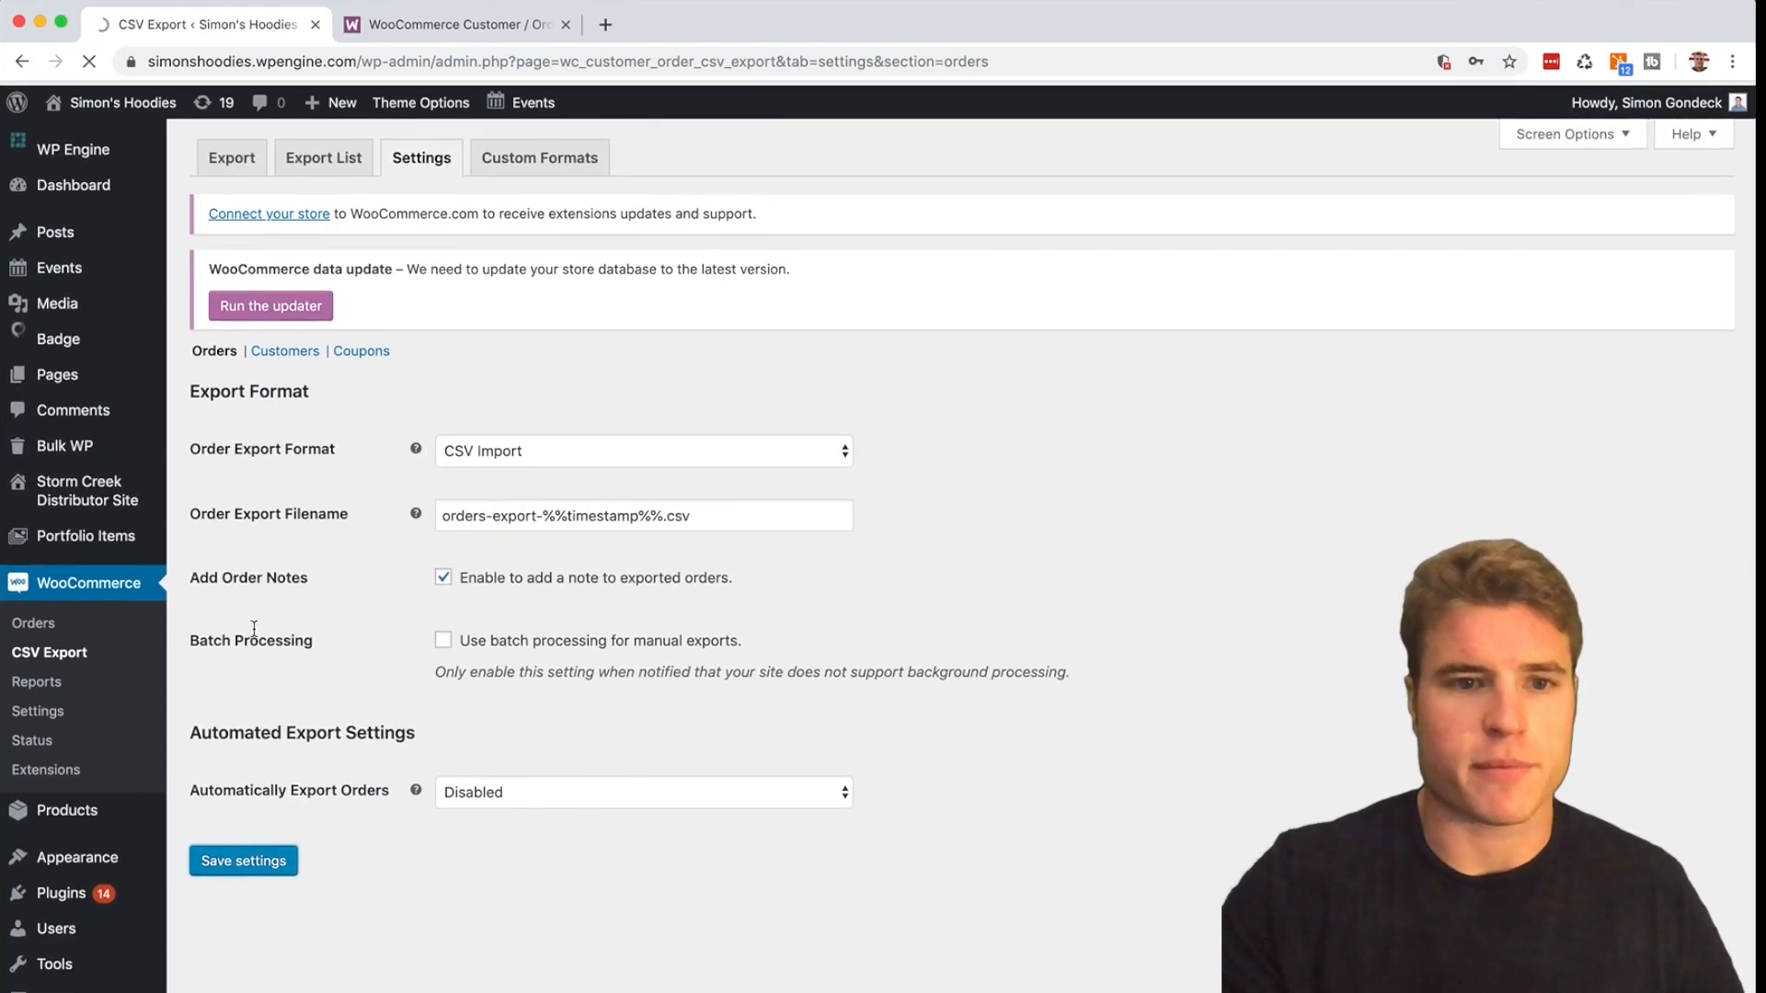
left_click(281, 414)
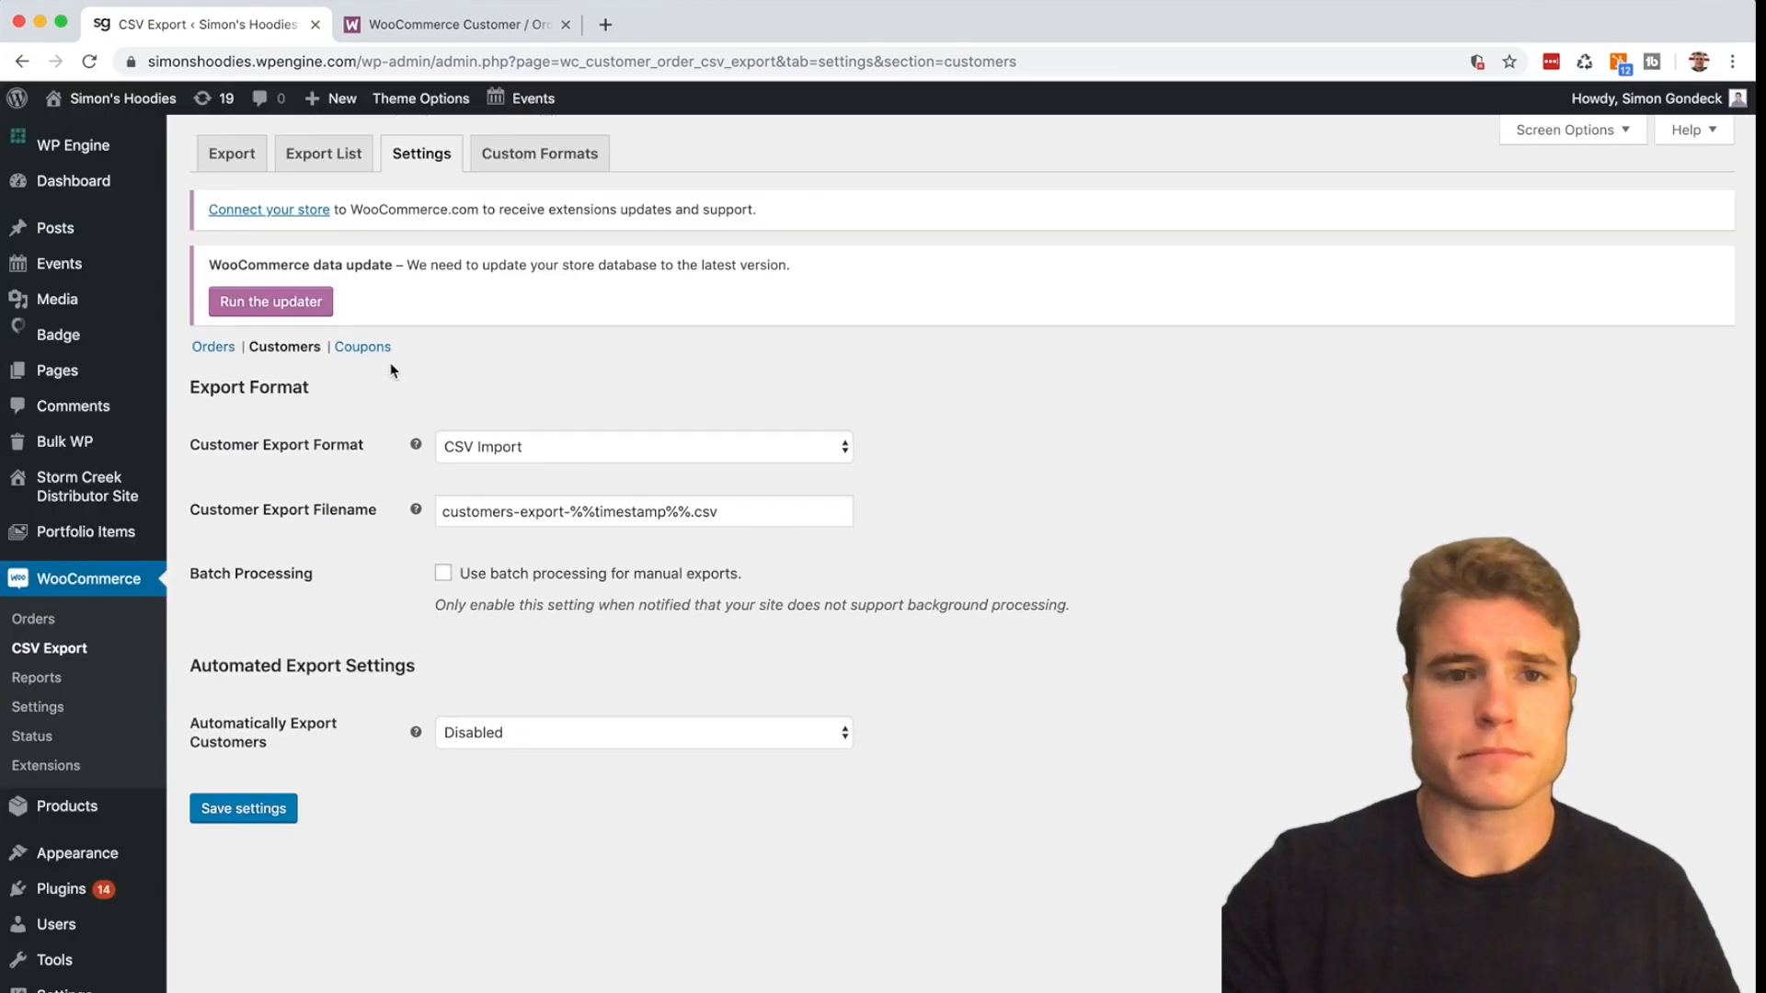
- Export the customers to CSV with the start and end dates left blank, and close the completion dialog
left_click(249, 159)
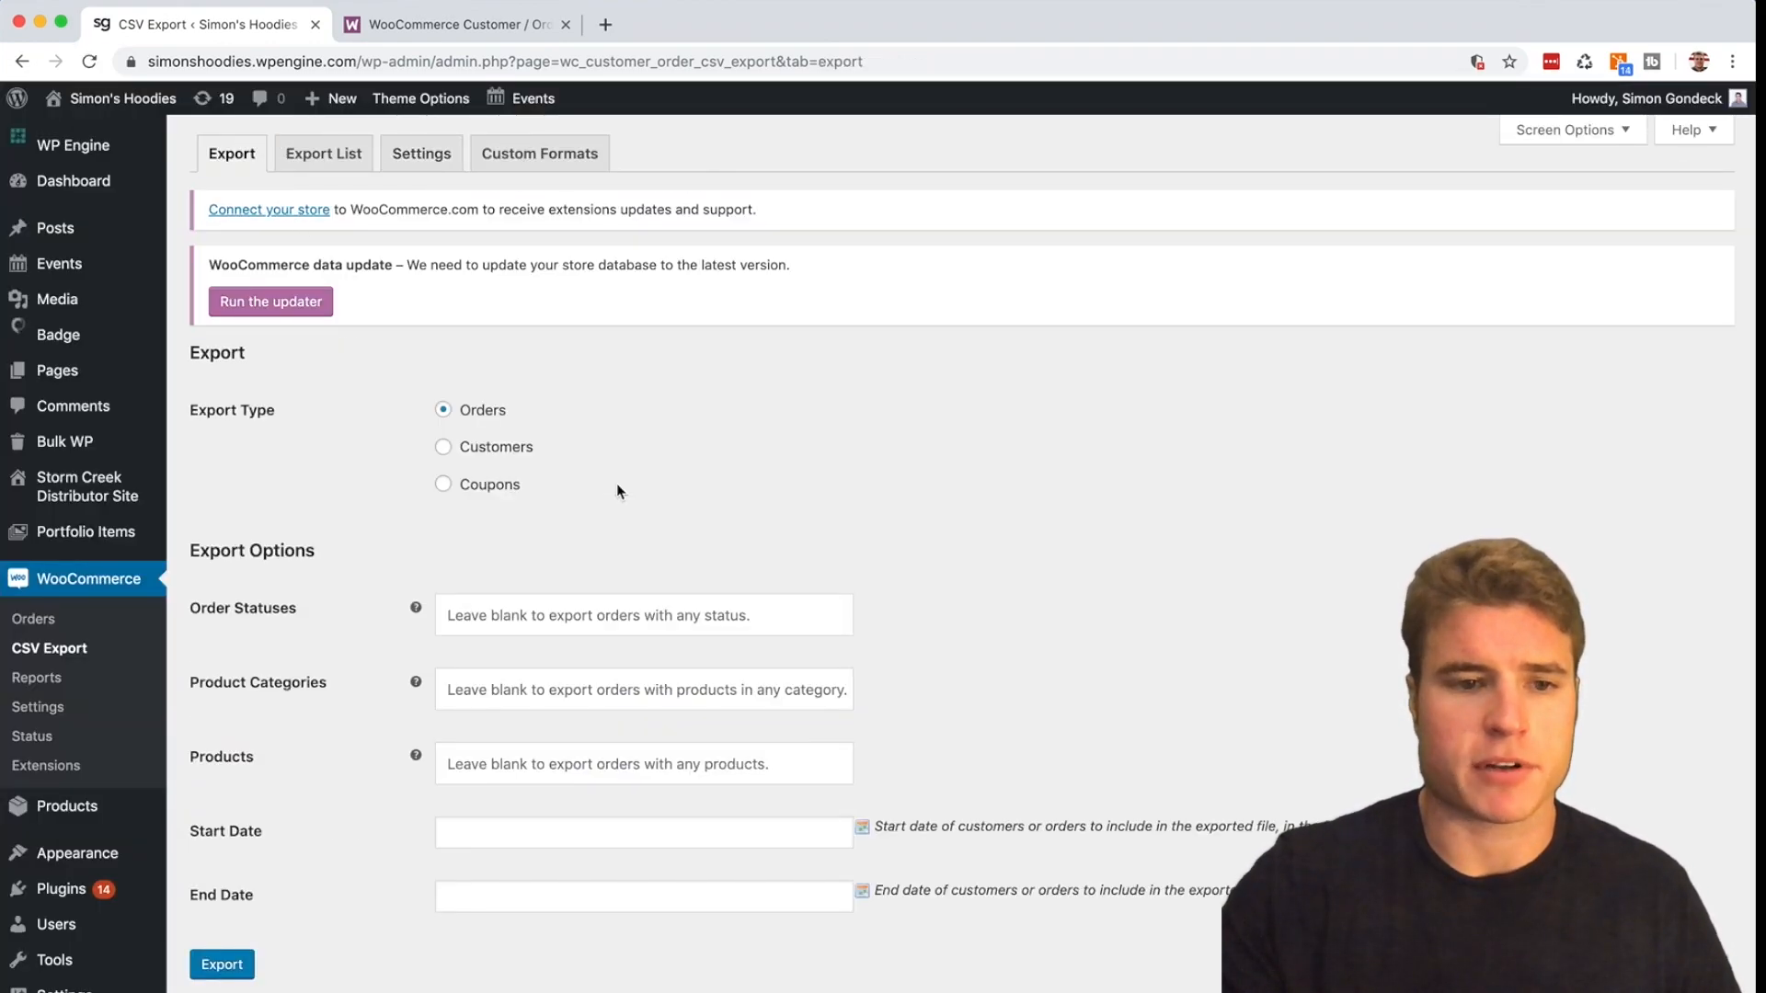
left_click(512, 452)
left_click(248, 747)
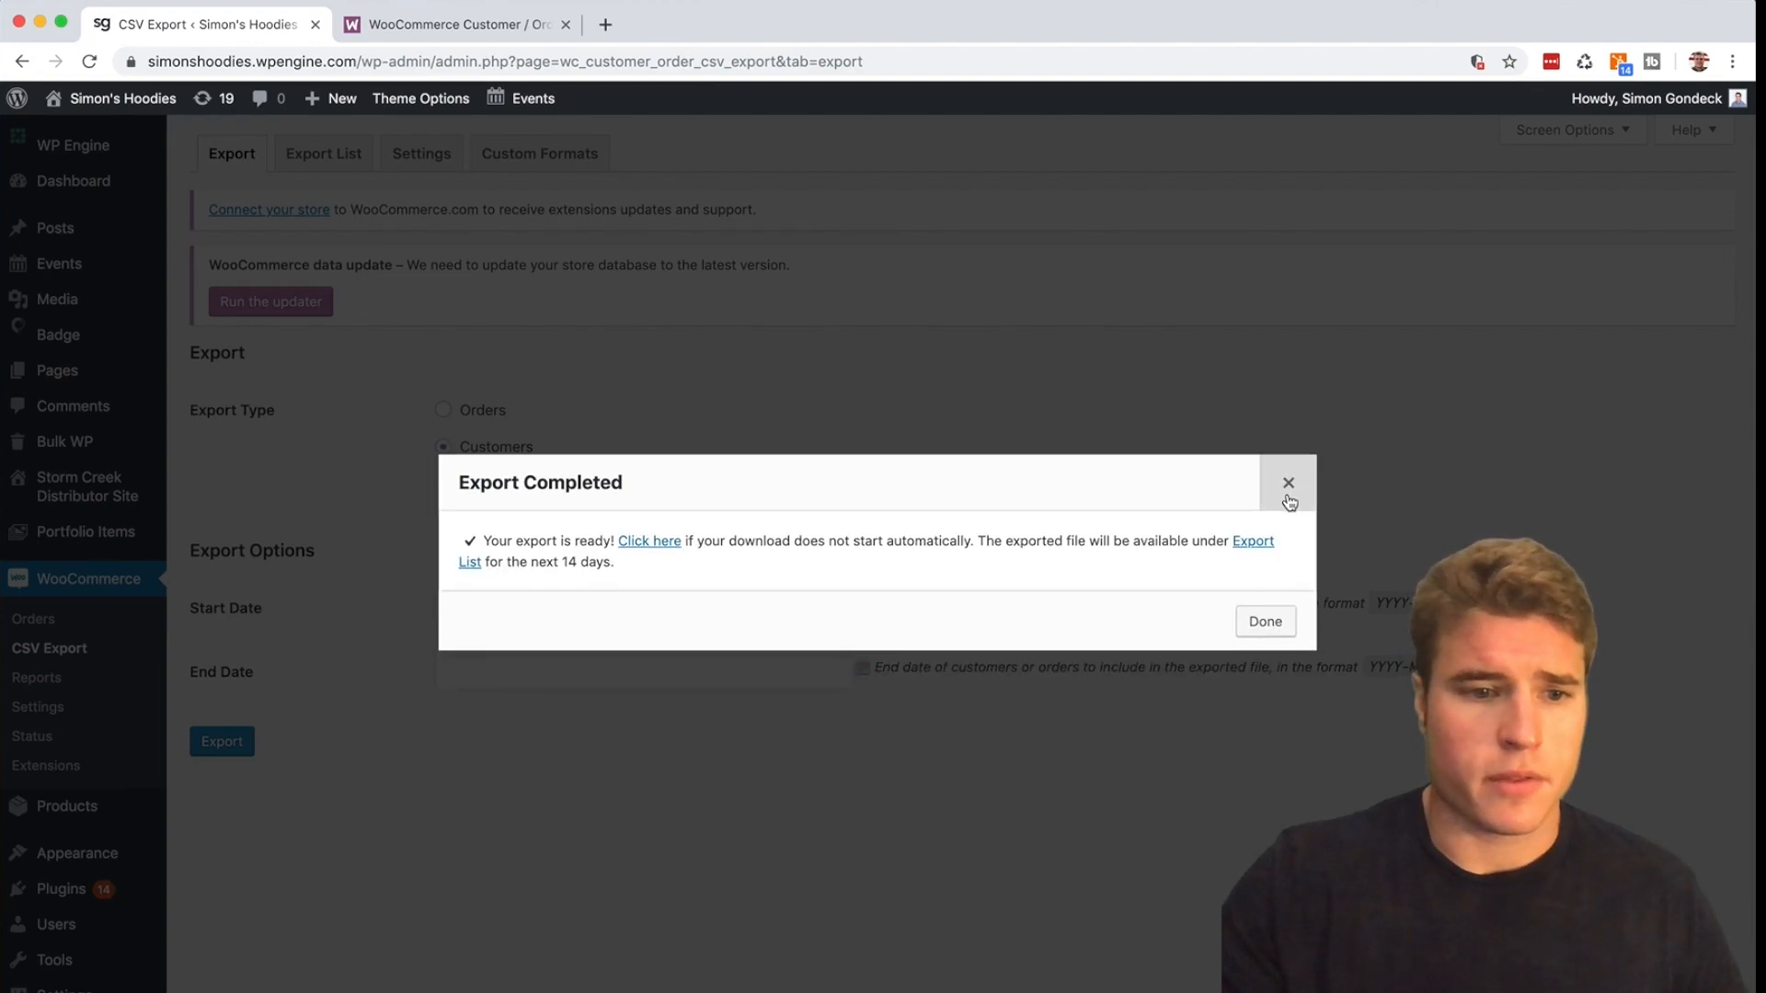
left_click(1288, 497)
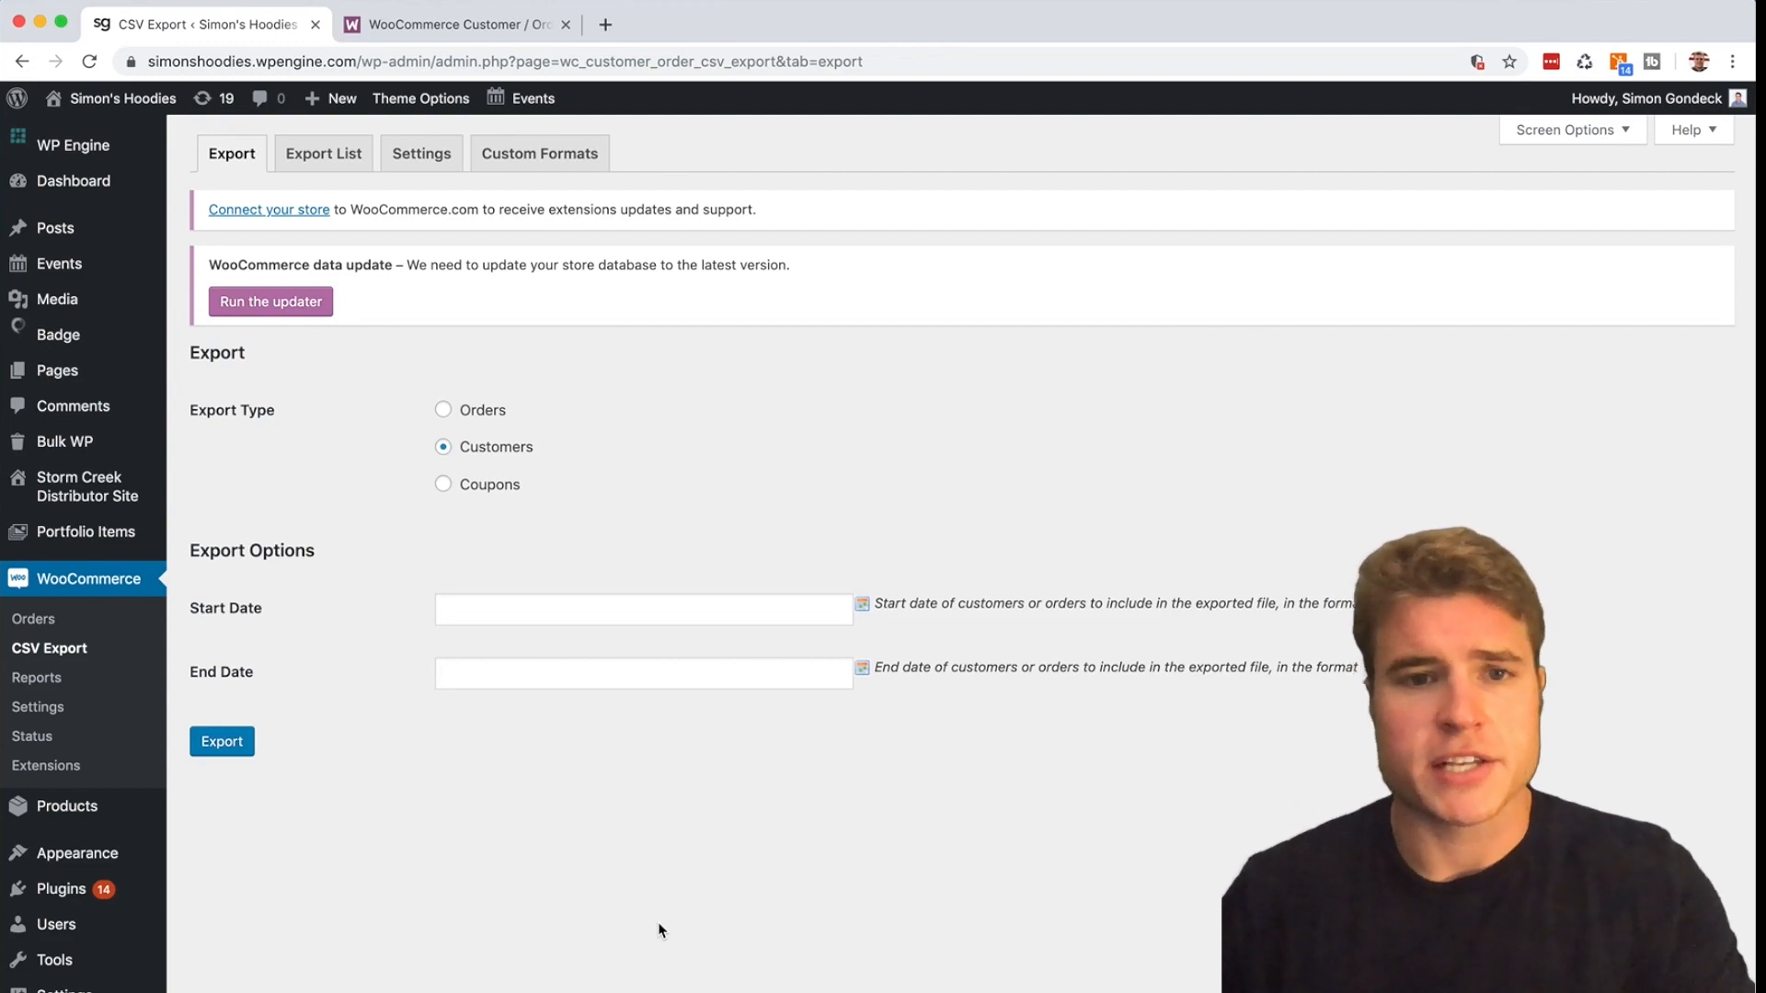
- Switch to the SG Hoodies dev store's browser window and view the Customer/Order/Coupon CSV Import Suite extension page
key("super+grave")
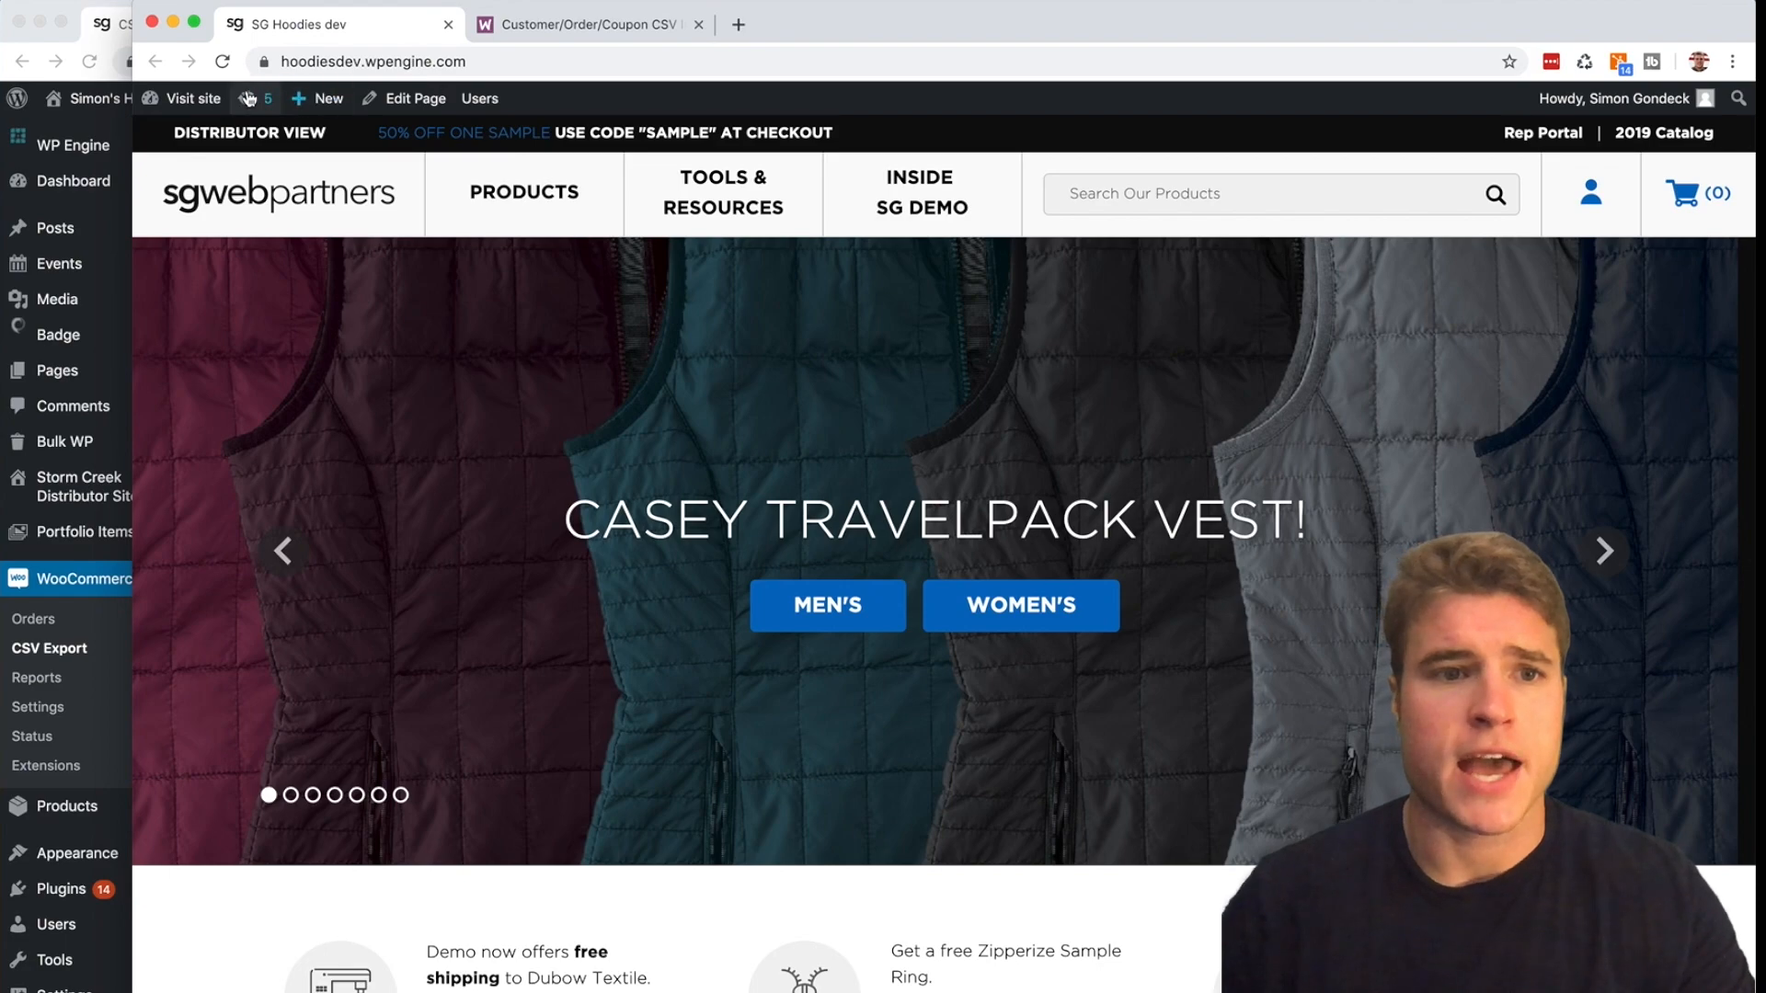
left_click(636, 28)
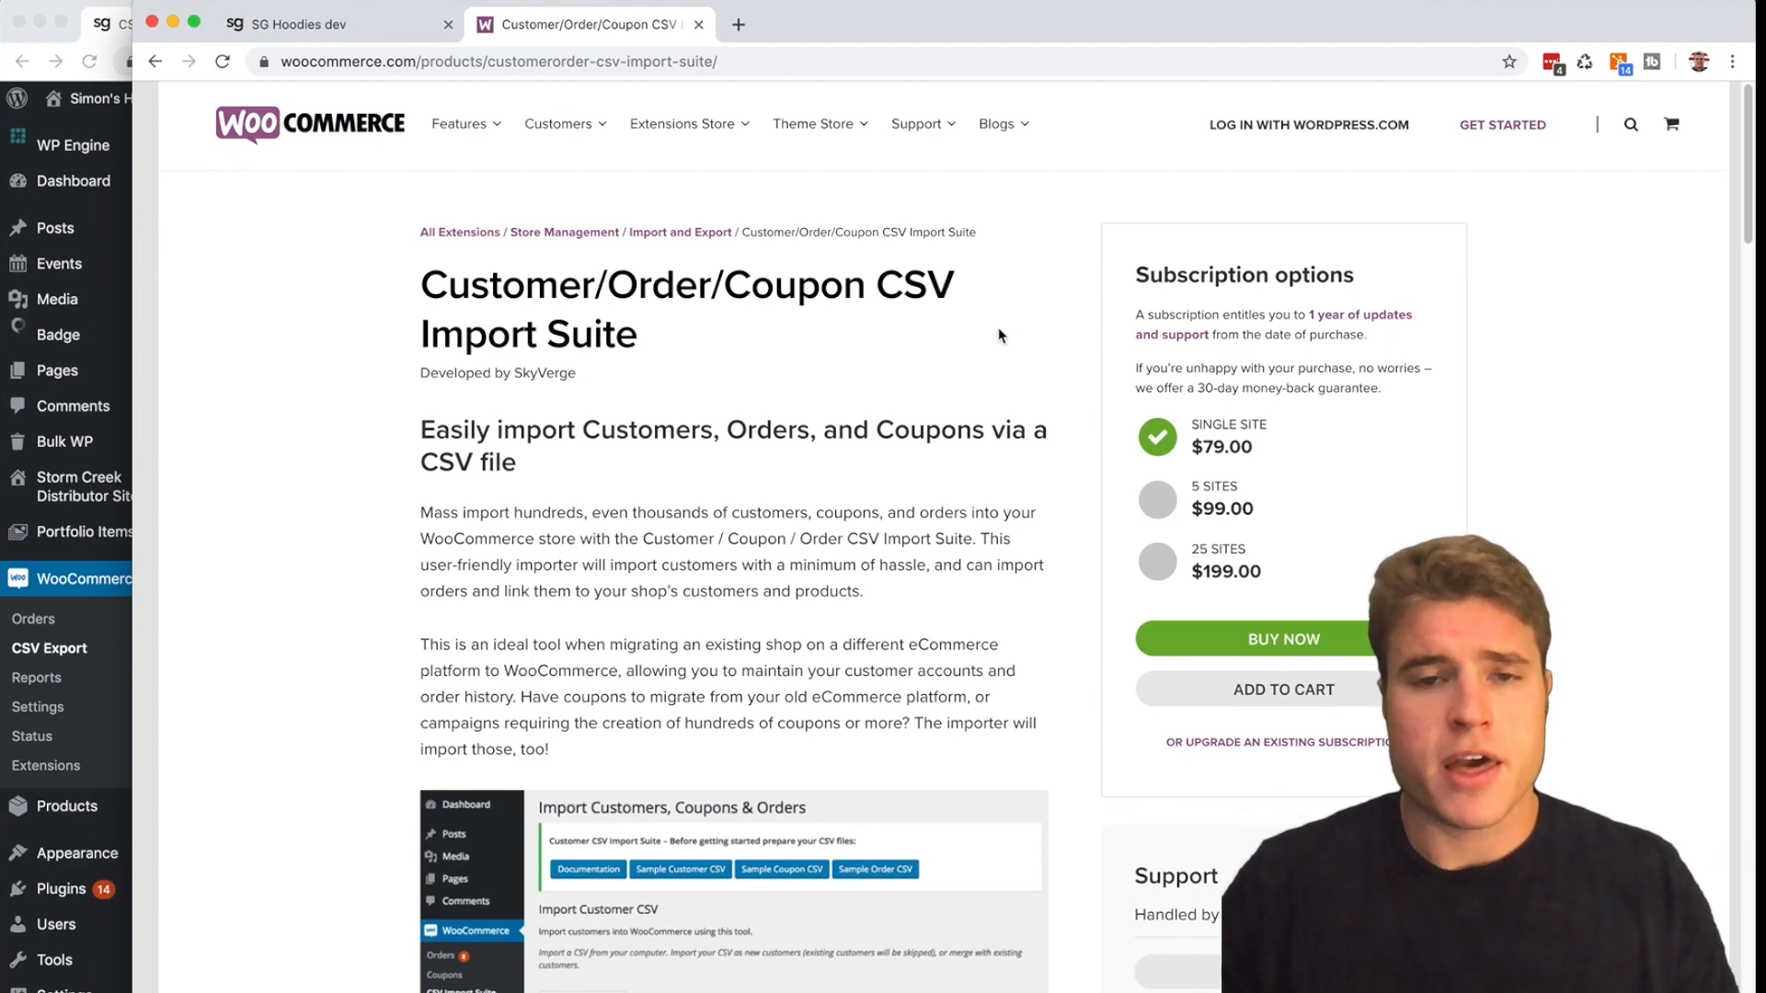
left_click(312, 31)
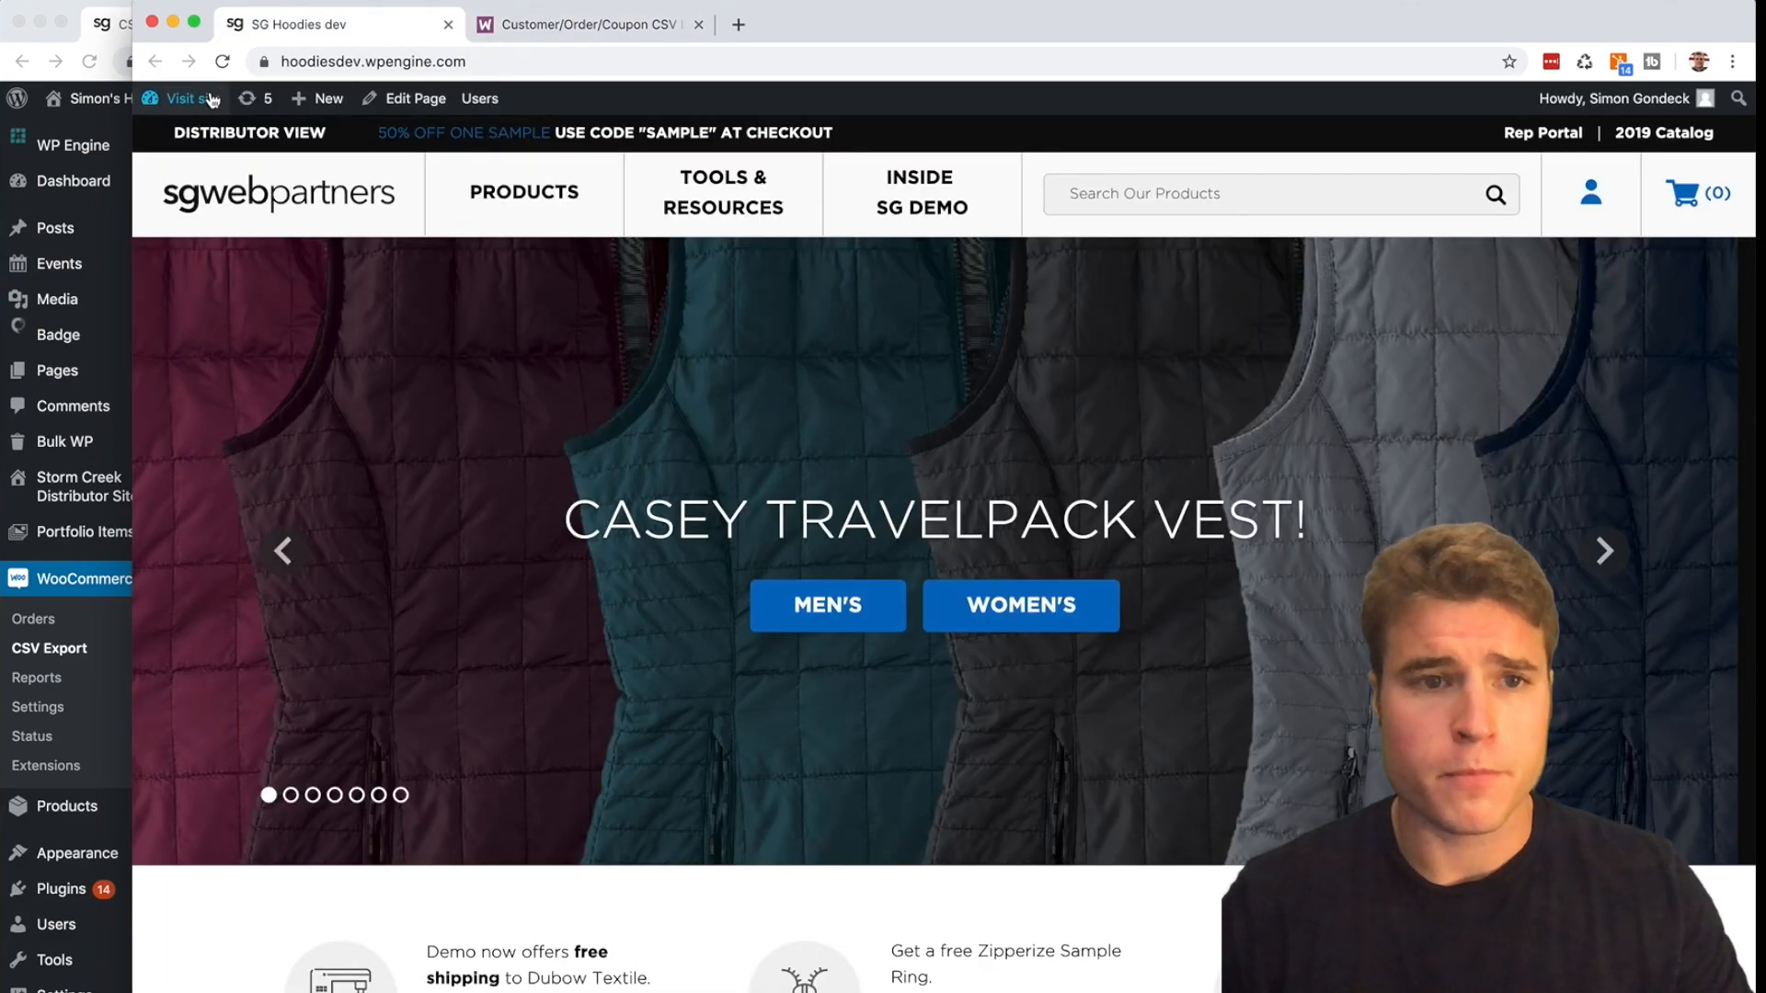
- Try to install woocommerce-customer-order-csv-import.zip from the Desktop as an uploaded plugin on the SG Hoodies dev site
mouse_move(193, 99)
left_click(211, 138)
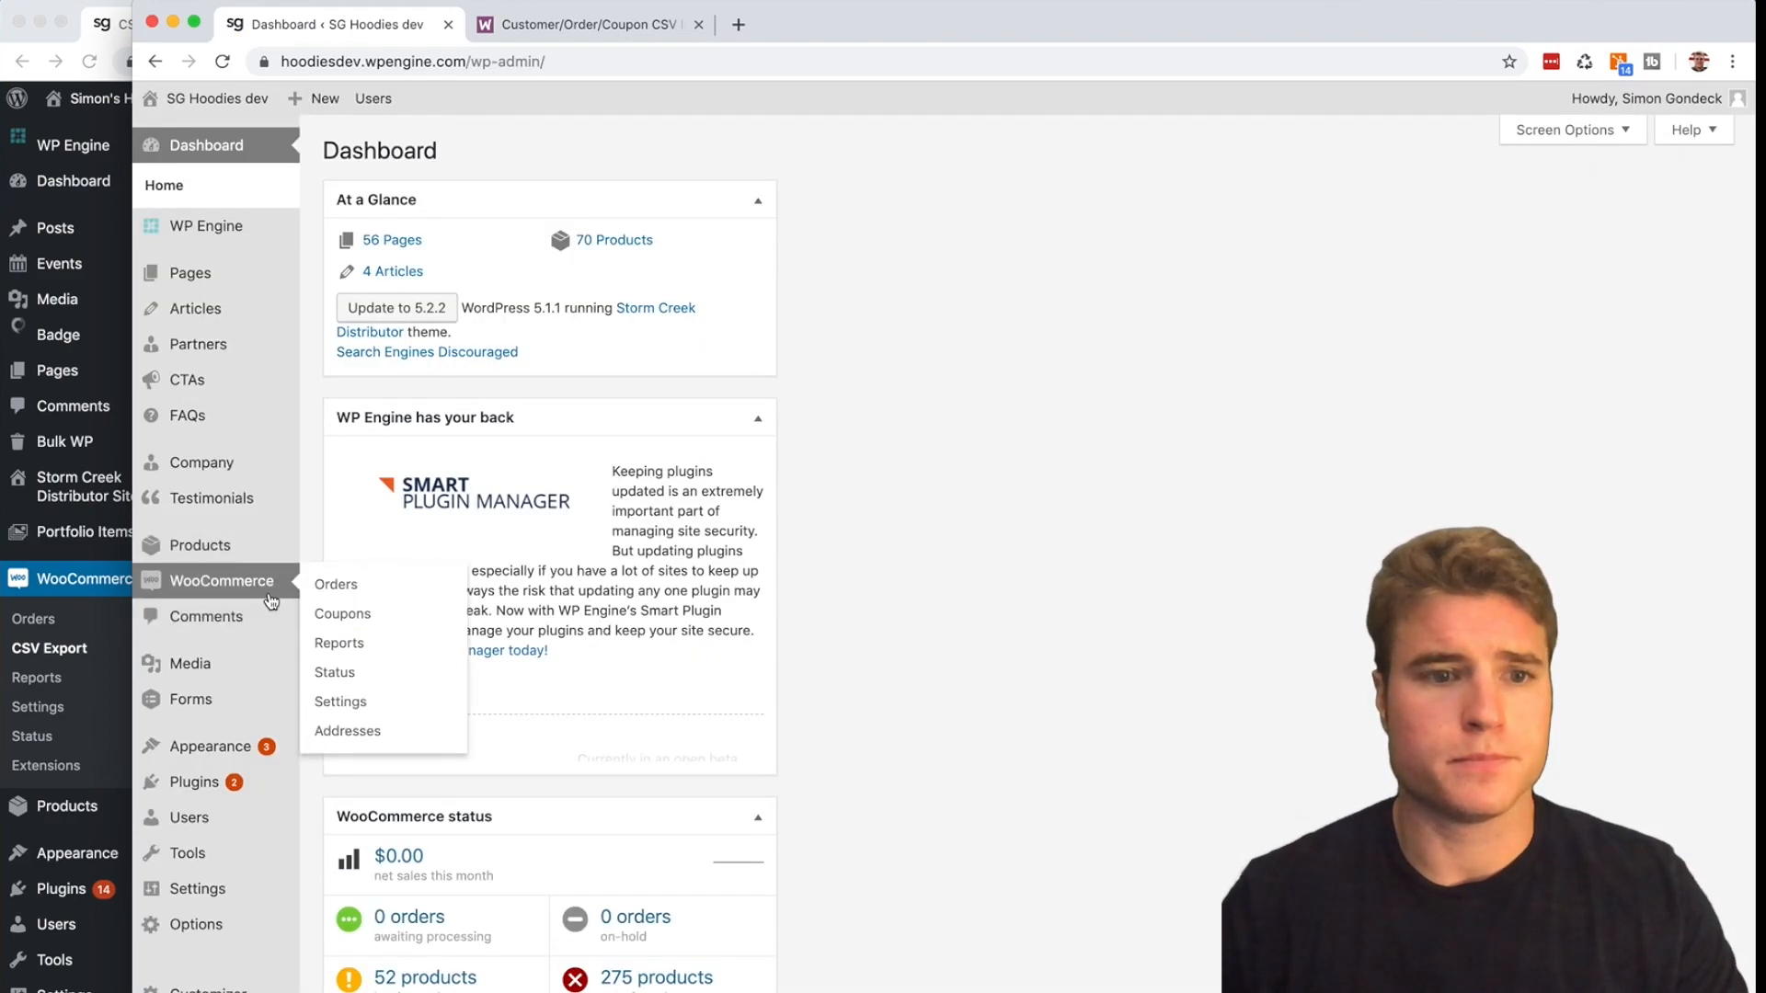
left_click(267, 792)
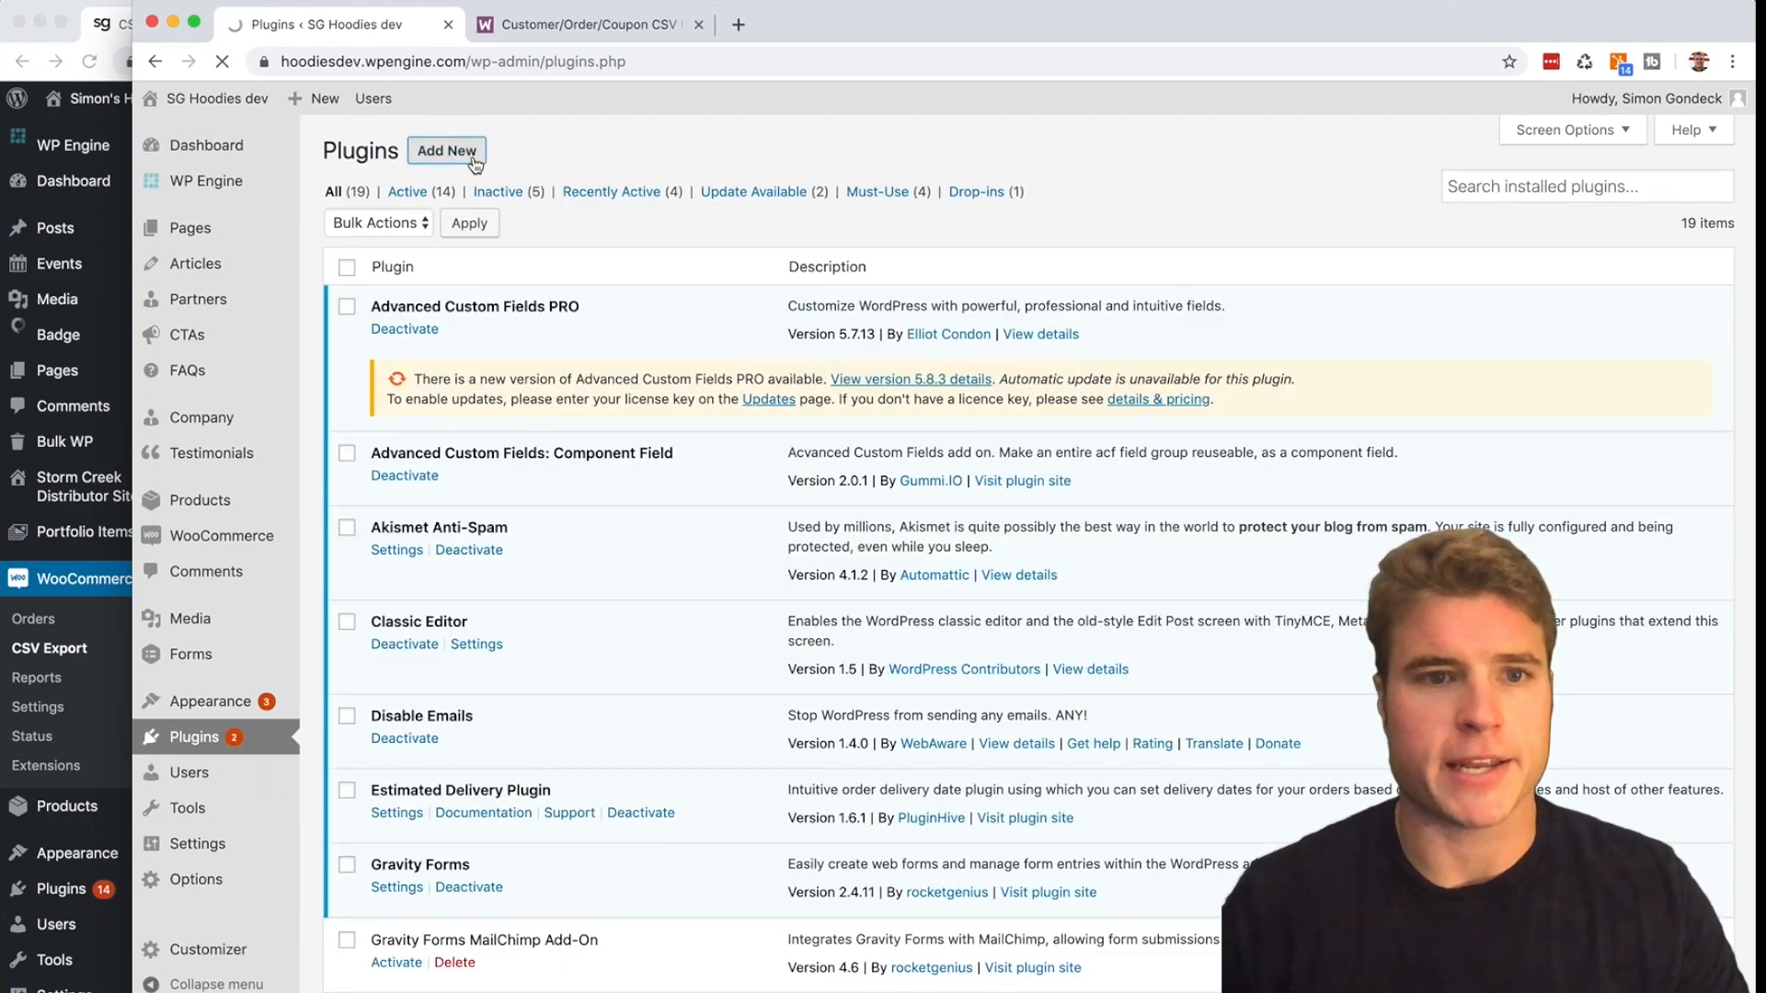
left_click(510, 151)
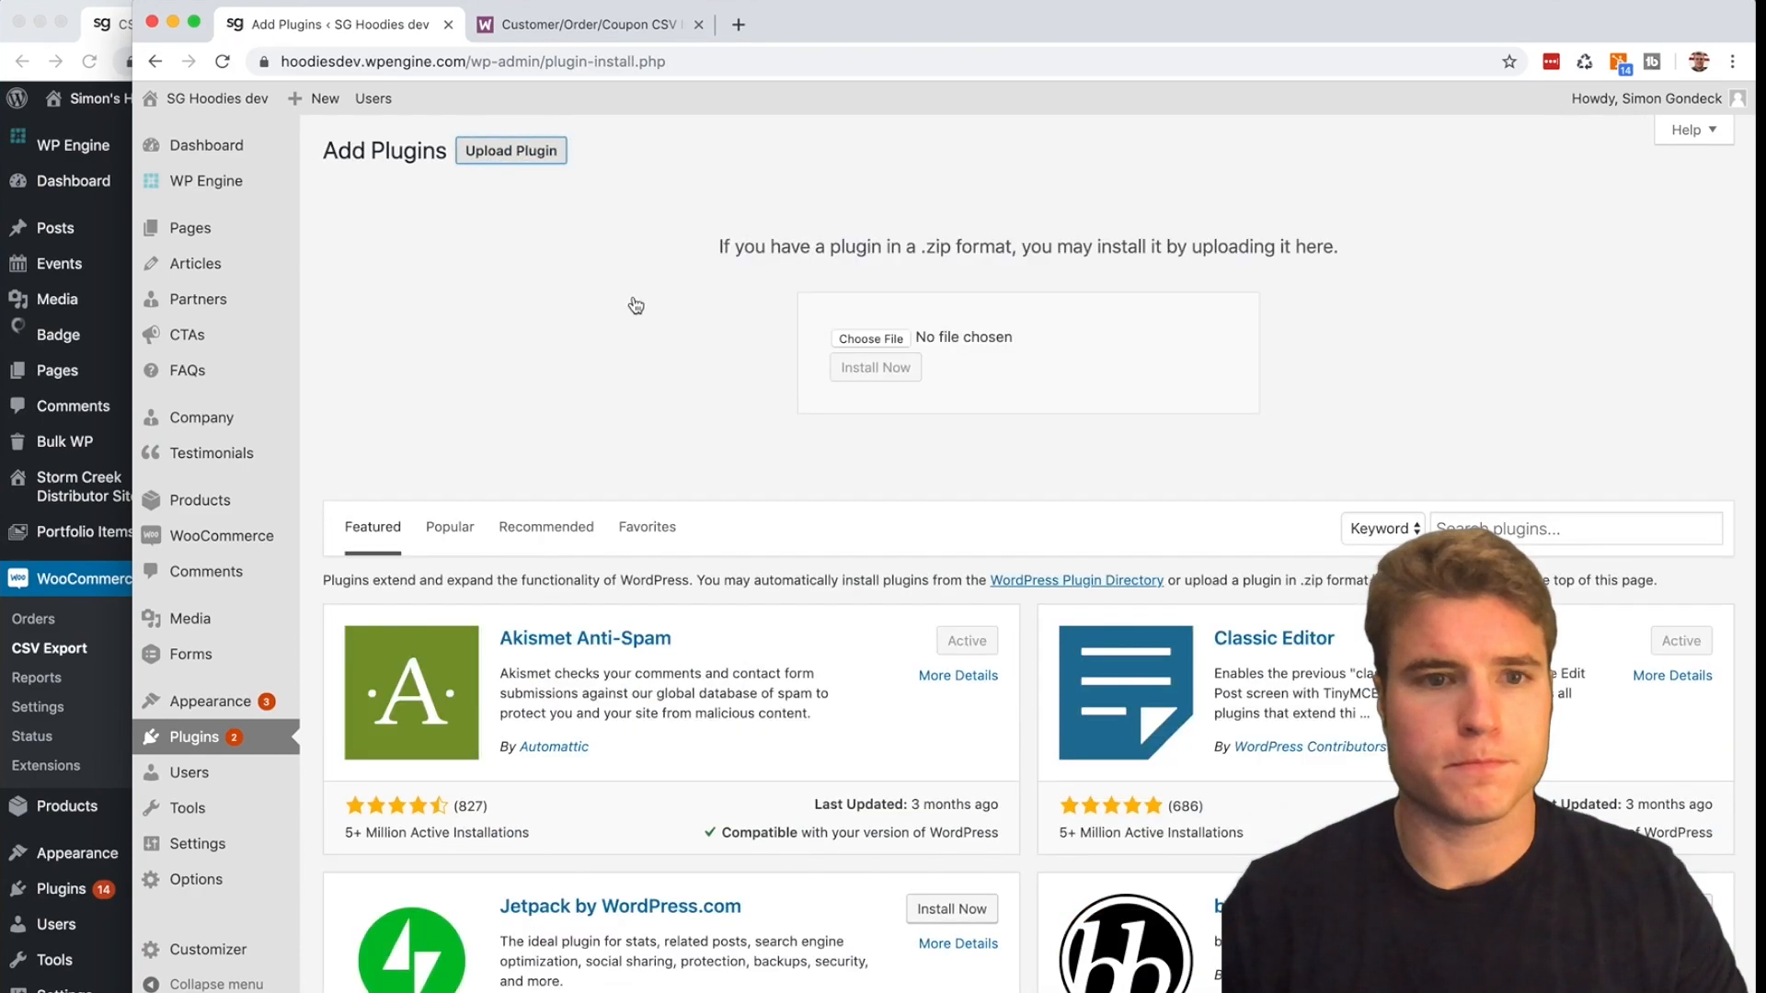
left_click(837, 339)
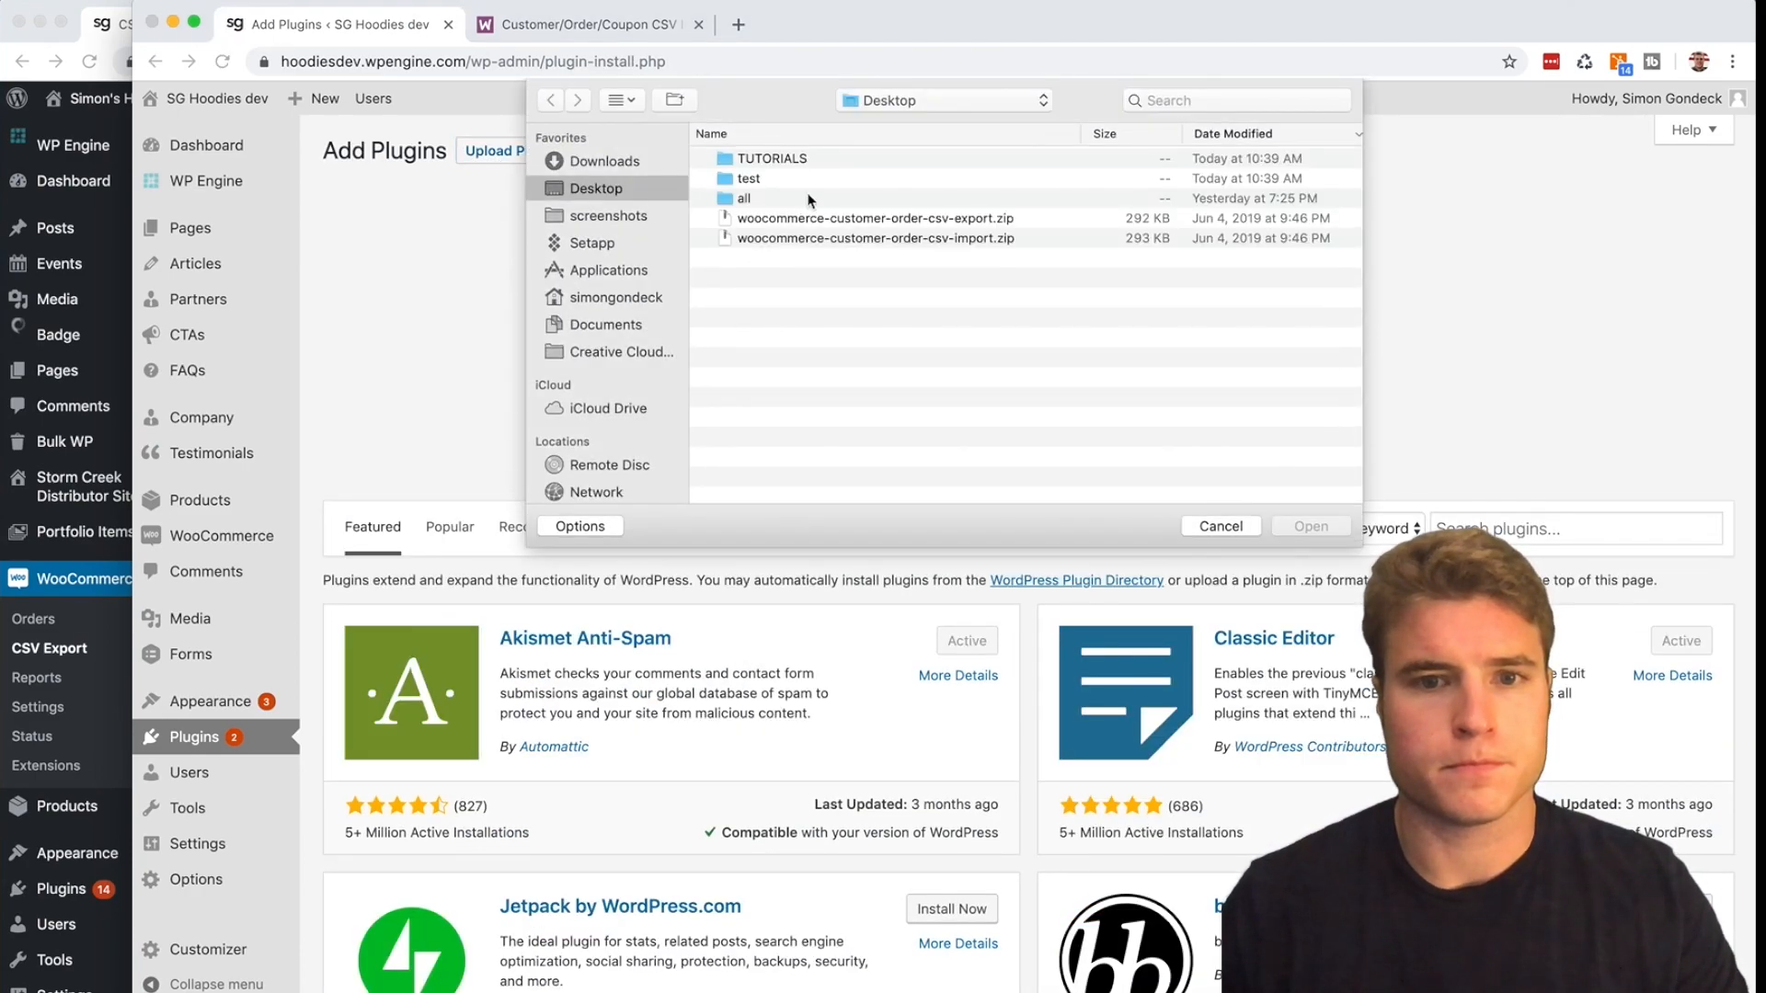
double_click(844, 238)
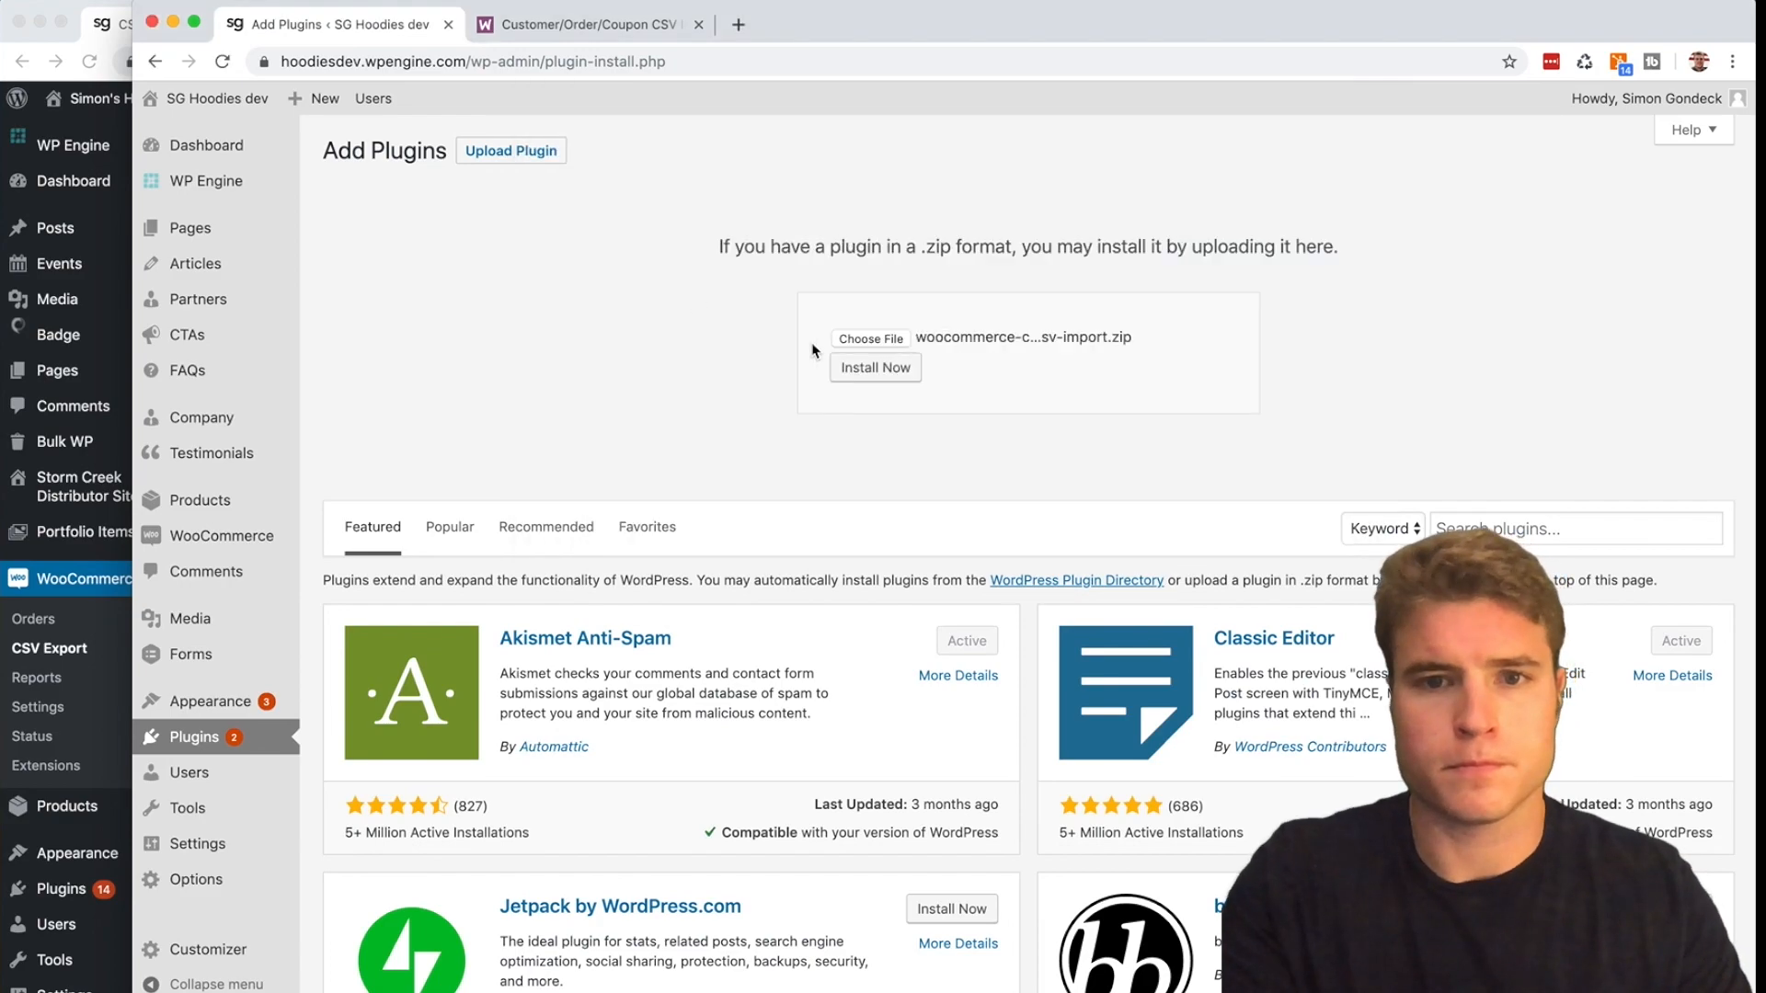
left_click(861, 372)
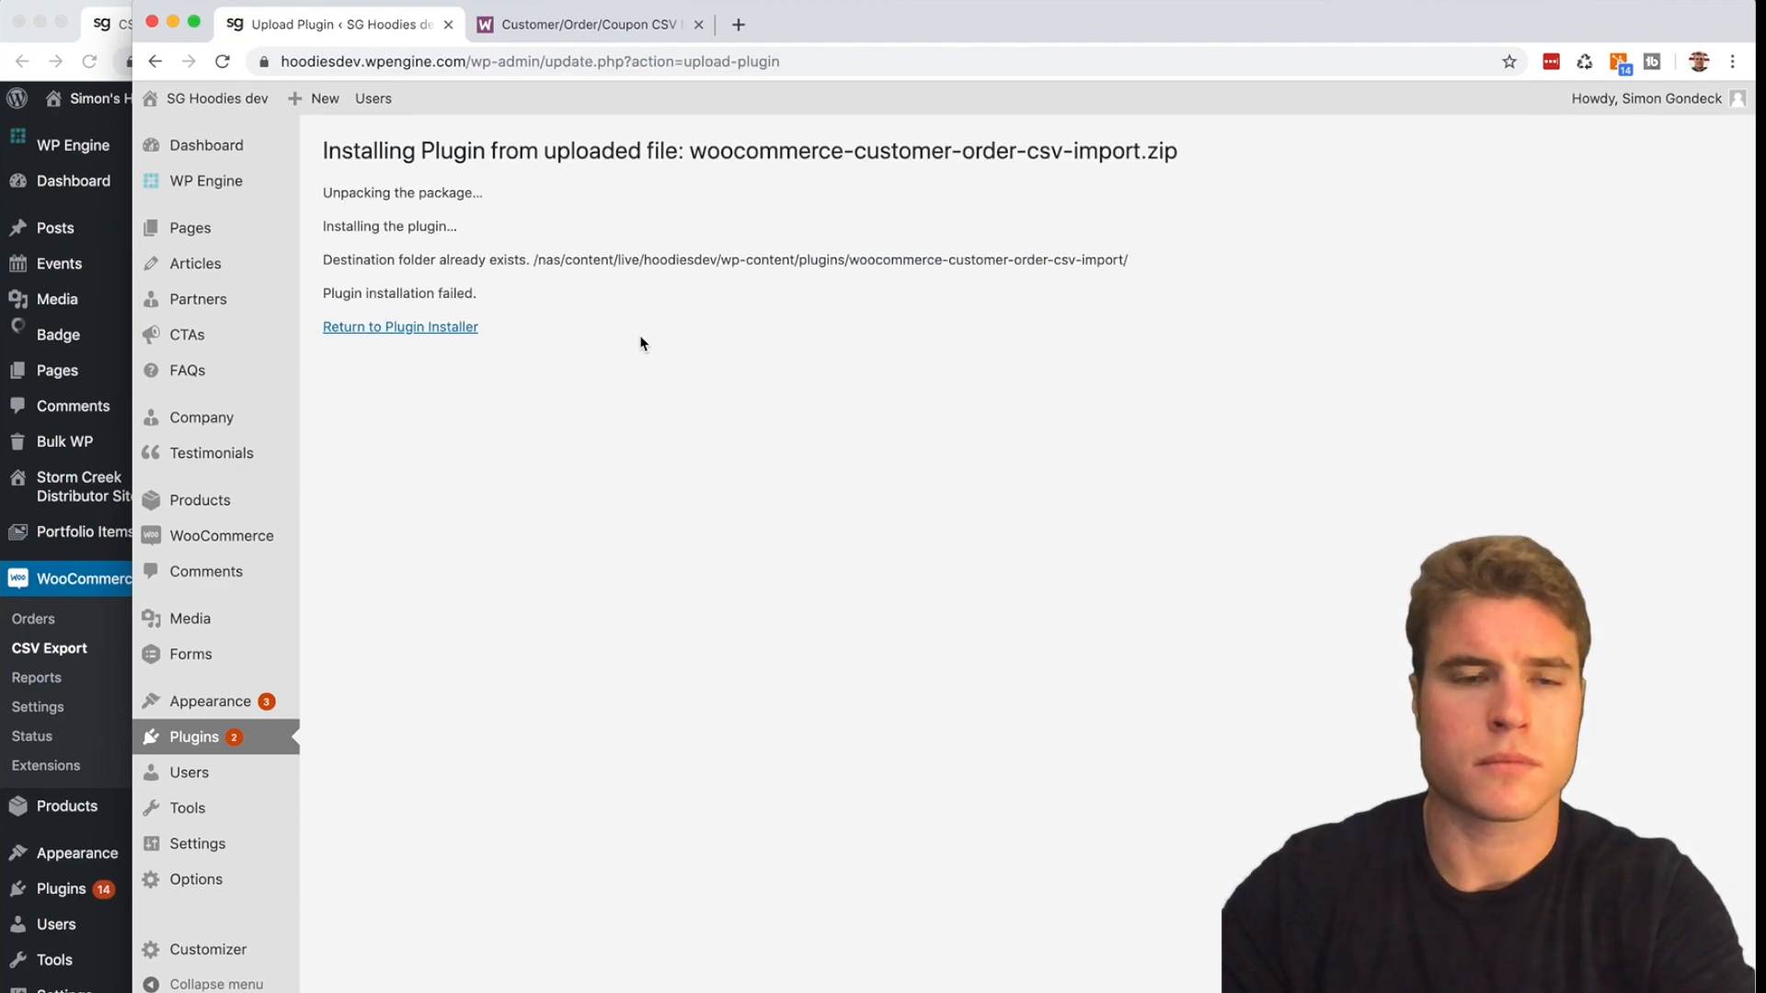
- Activate the WooCommerce Customer/Order/Coupon CSV Import Suite plugin already present in the dev site's plugin list
left_click(225, 743)
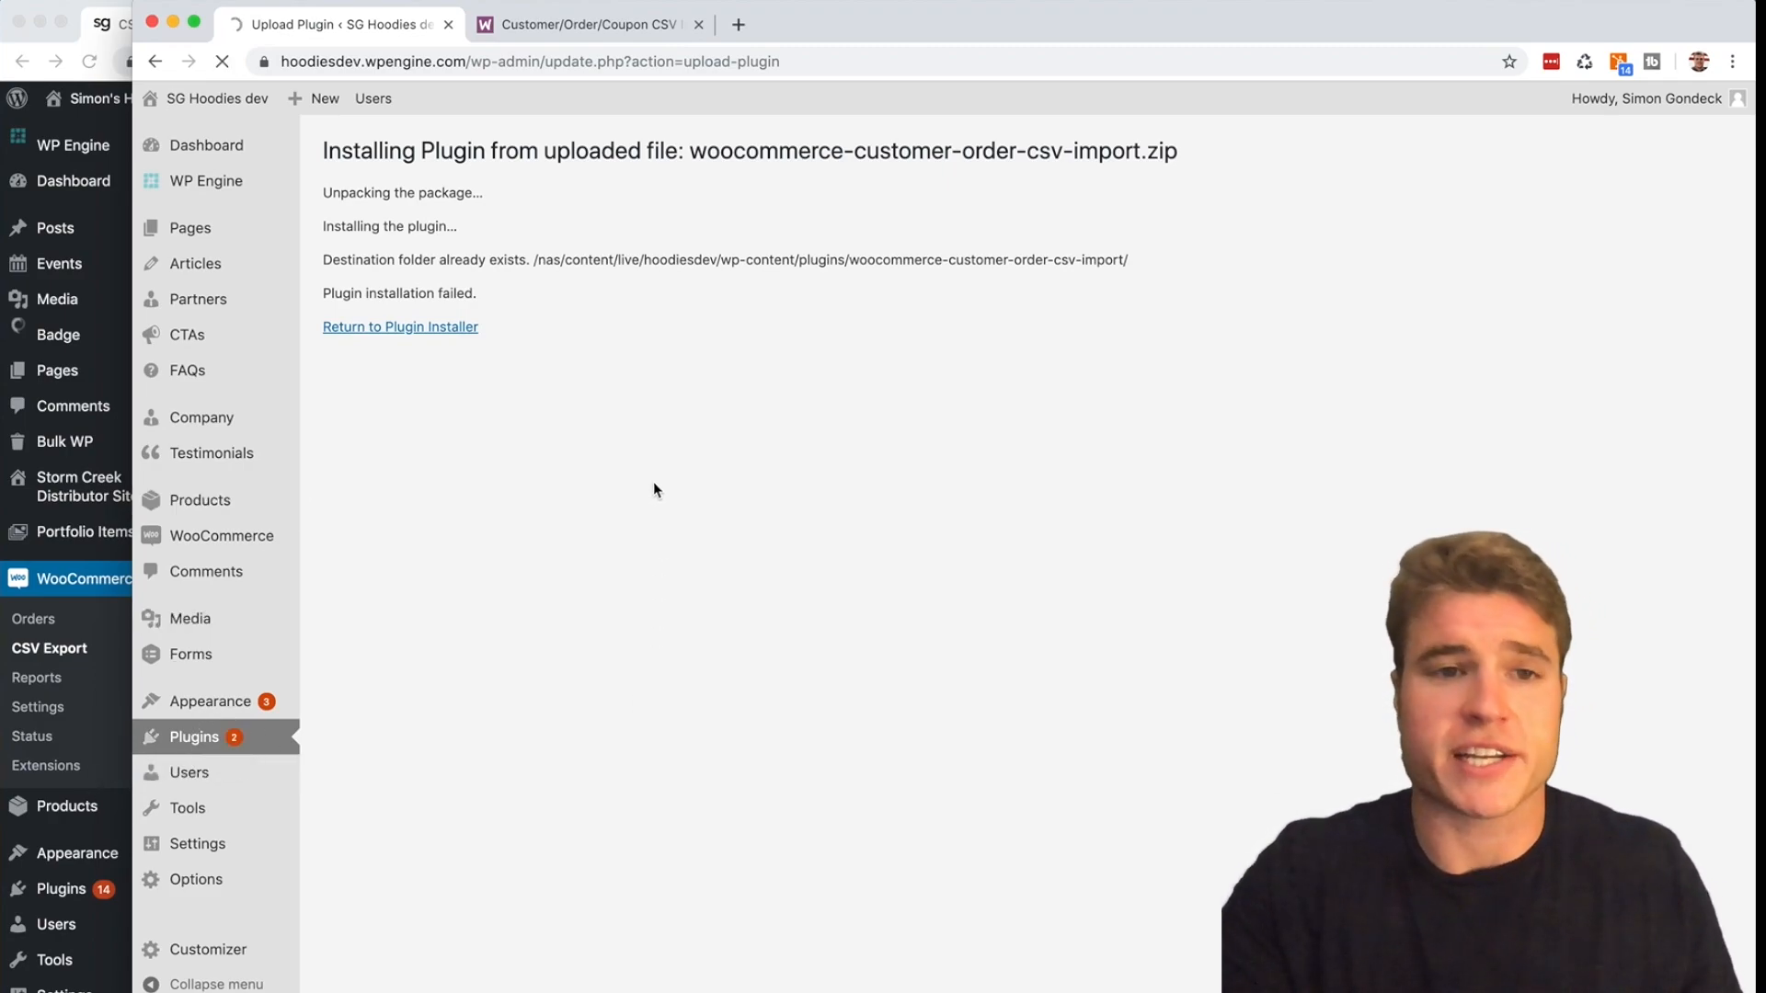
scroll(654, 487, "down", 15)
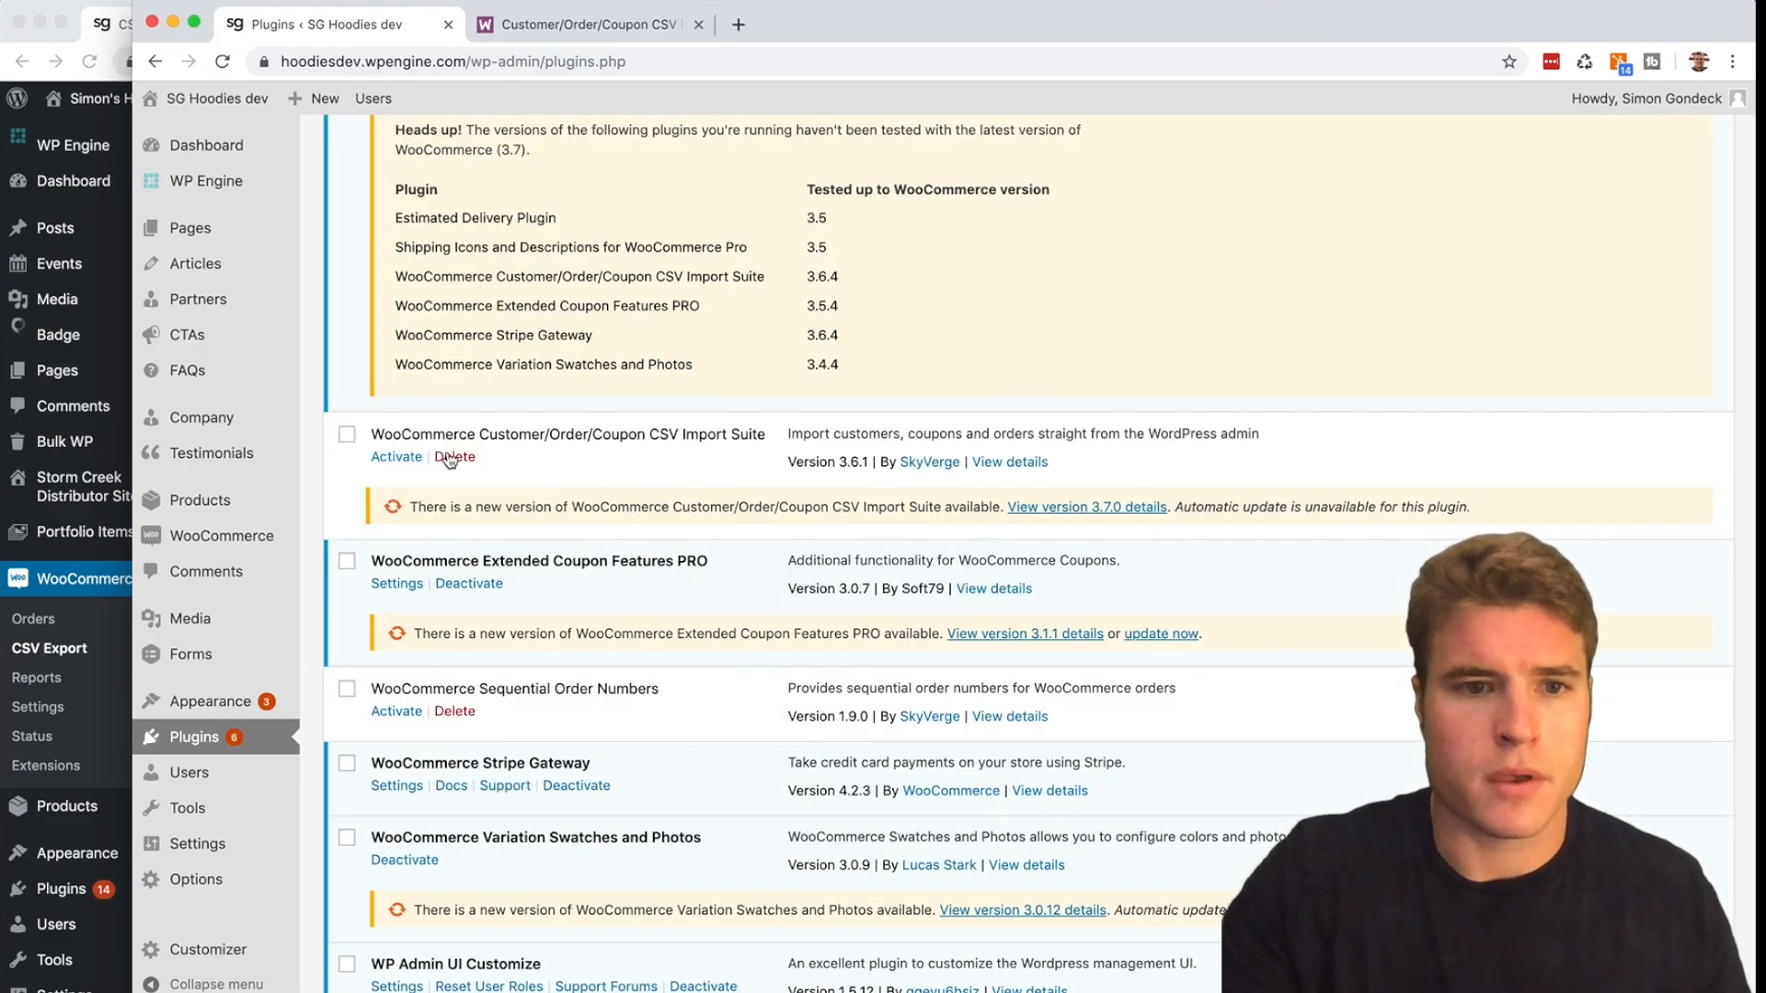
left_click(386, 458)
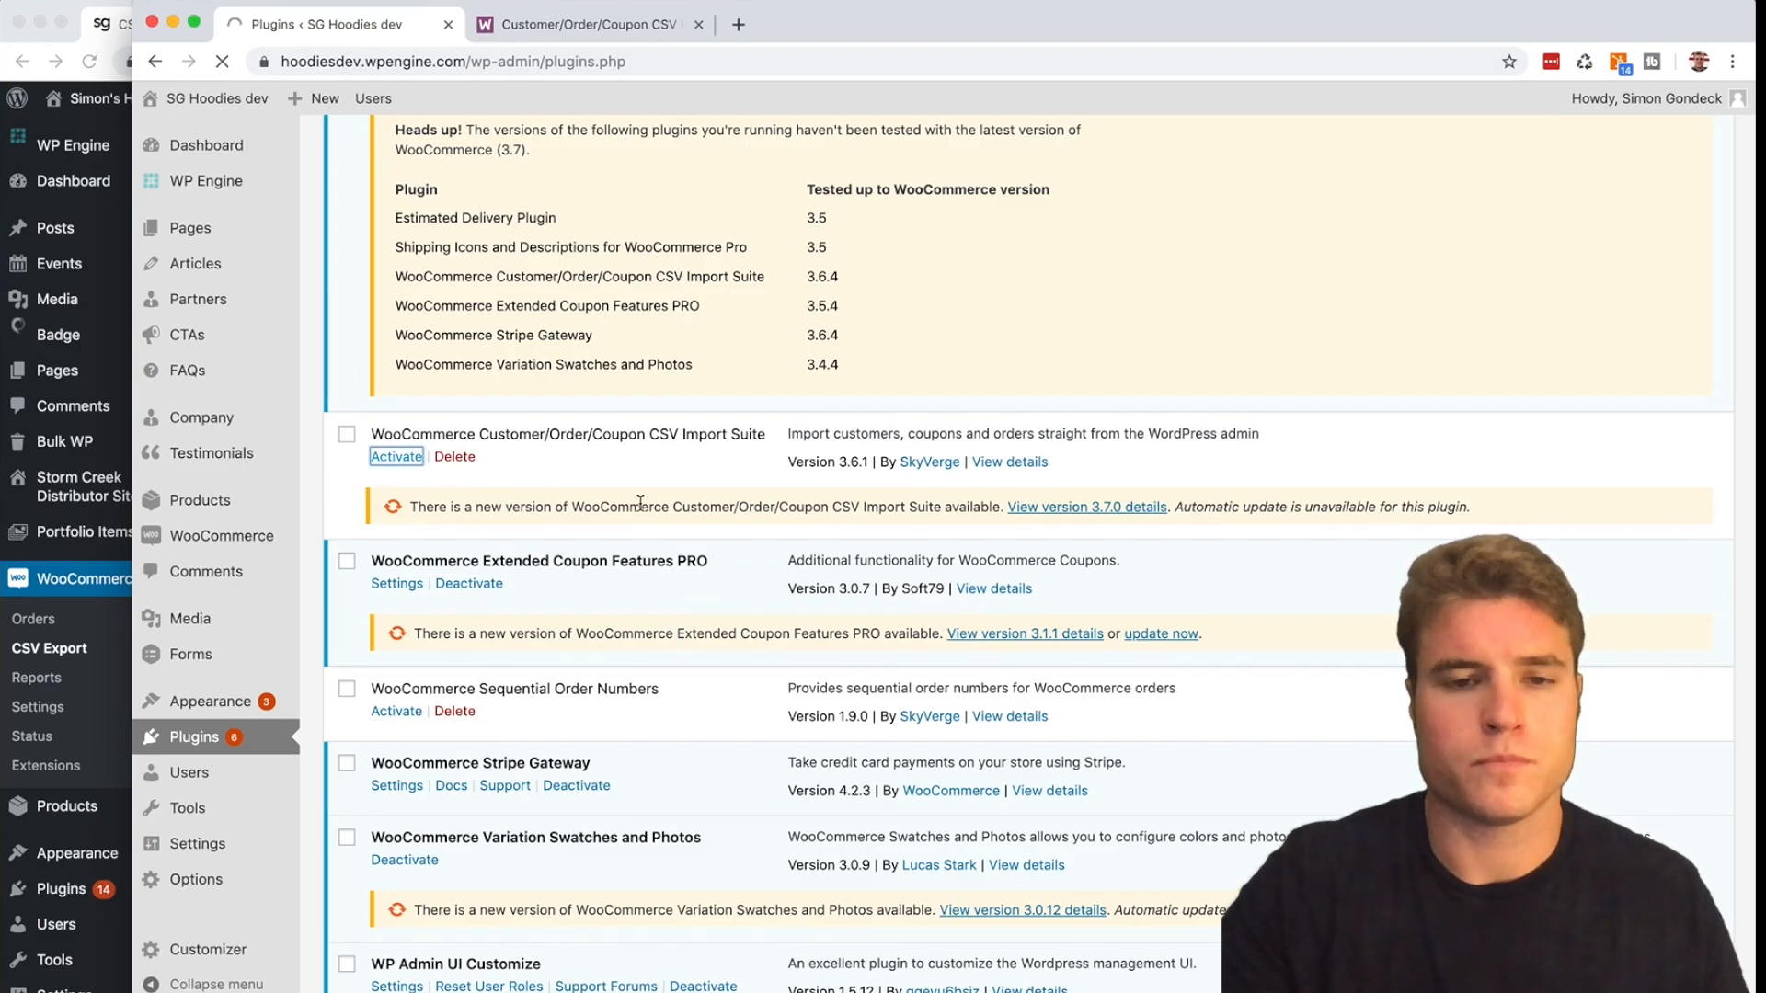
scroll(641, 502, "down", 15)
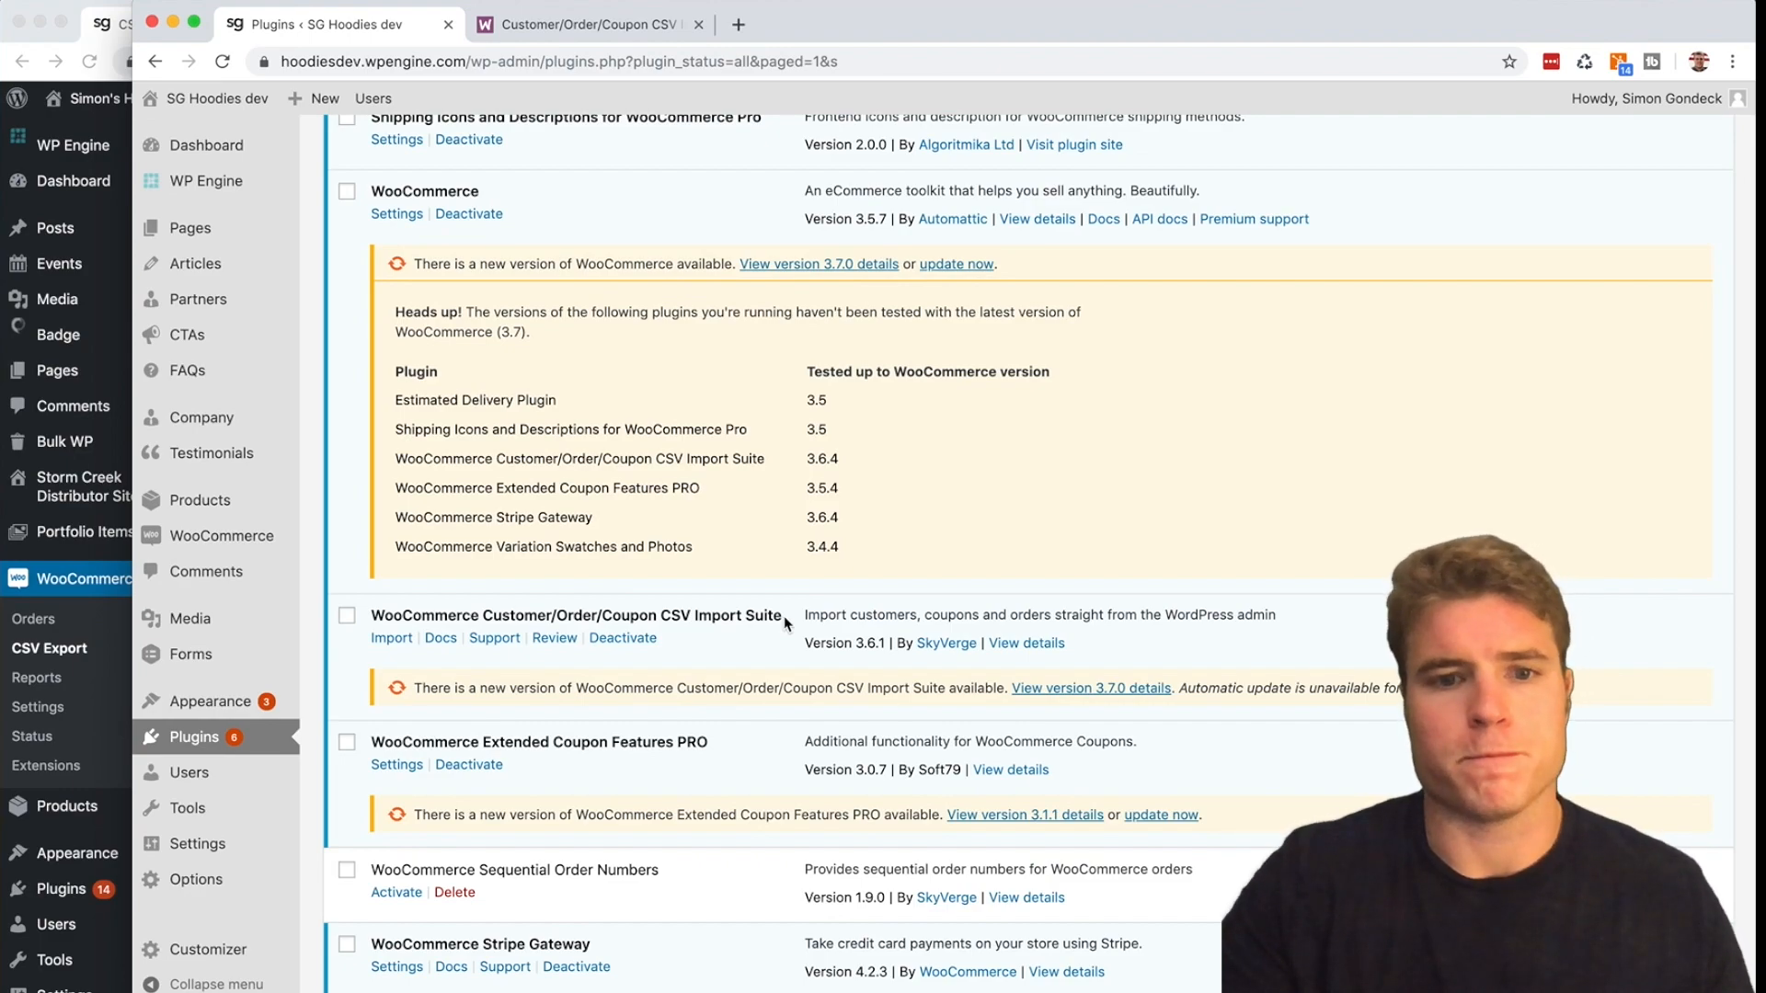
- Review the Disable Emails plugin in the plugin list and the status of WooCommerce's email notifications in its settings
scroll(785, 623, "up", 10)
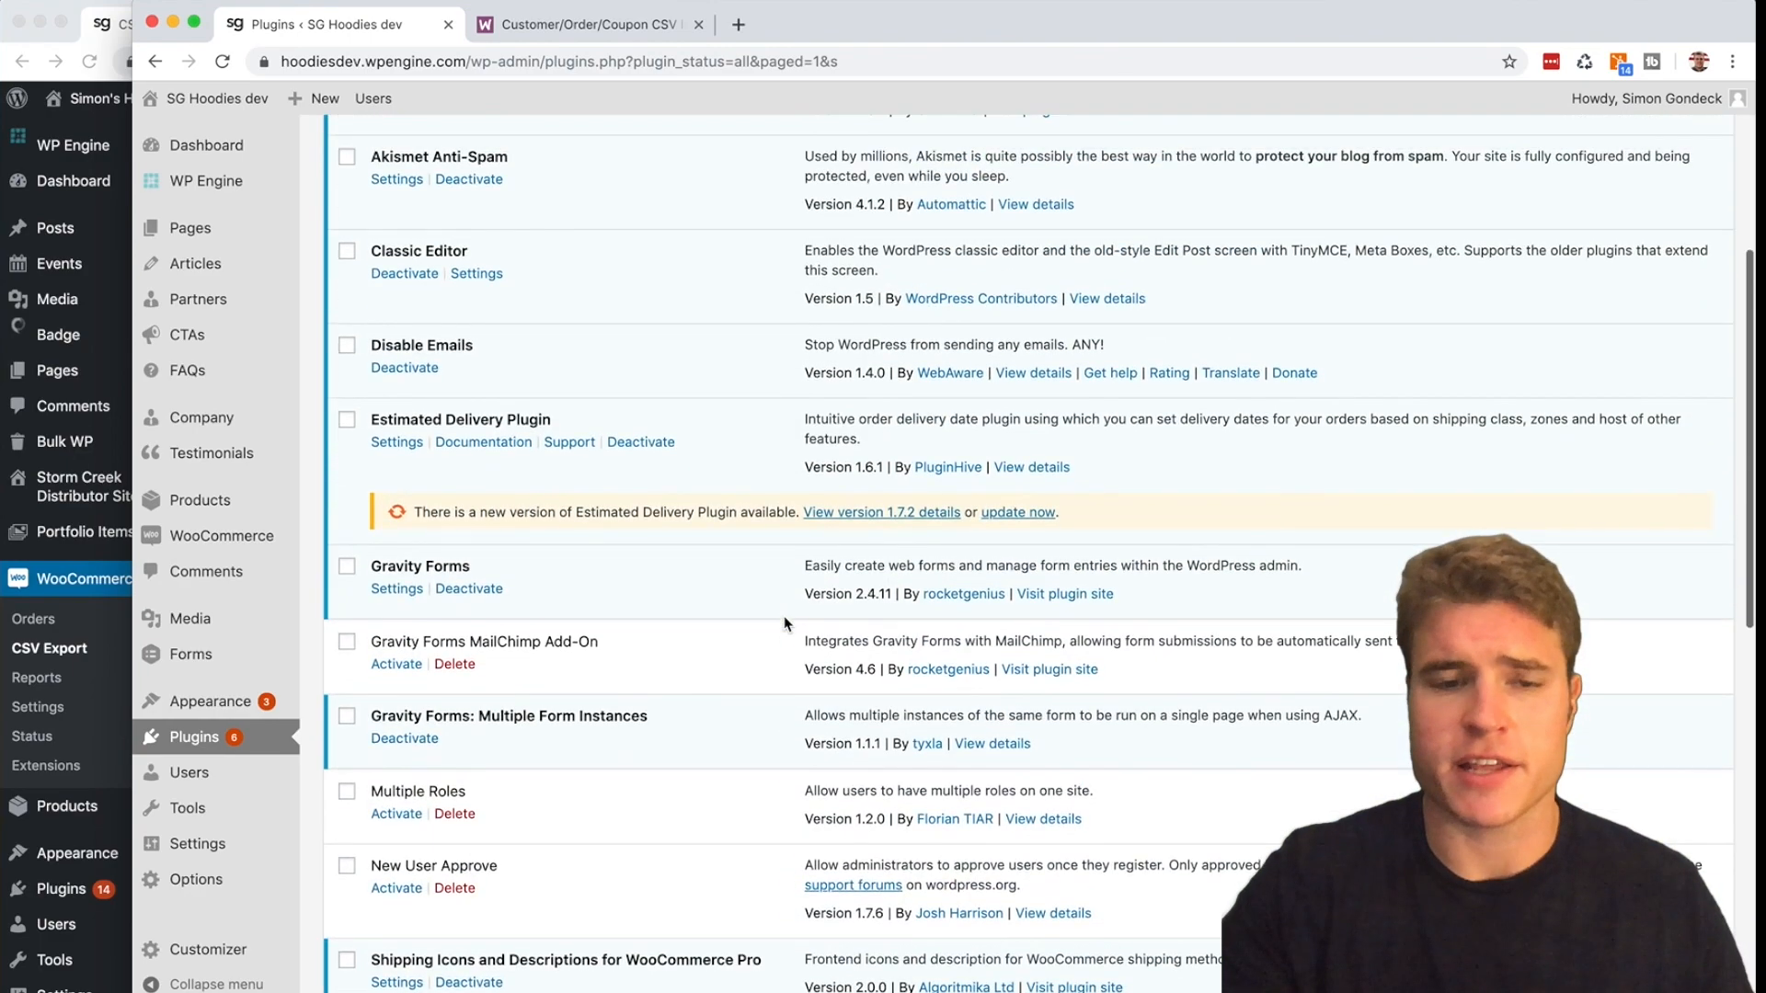
left_click_drag(473, 492, 376, 489)
left_click(549, 514)
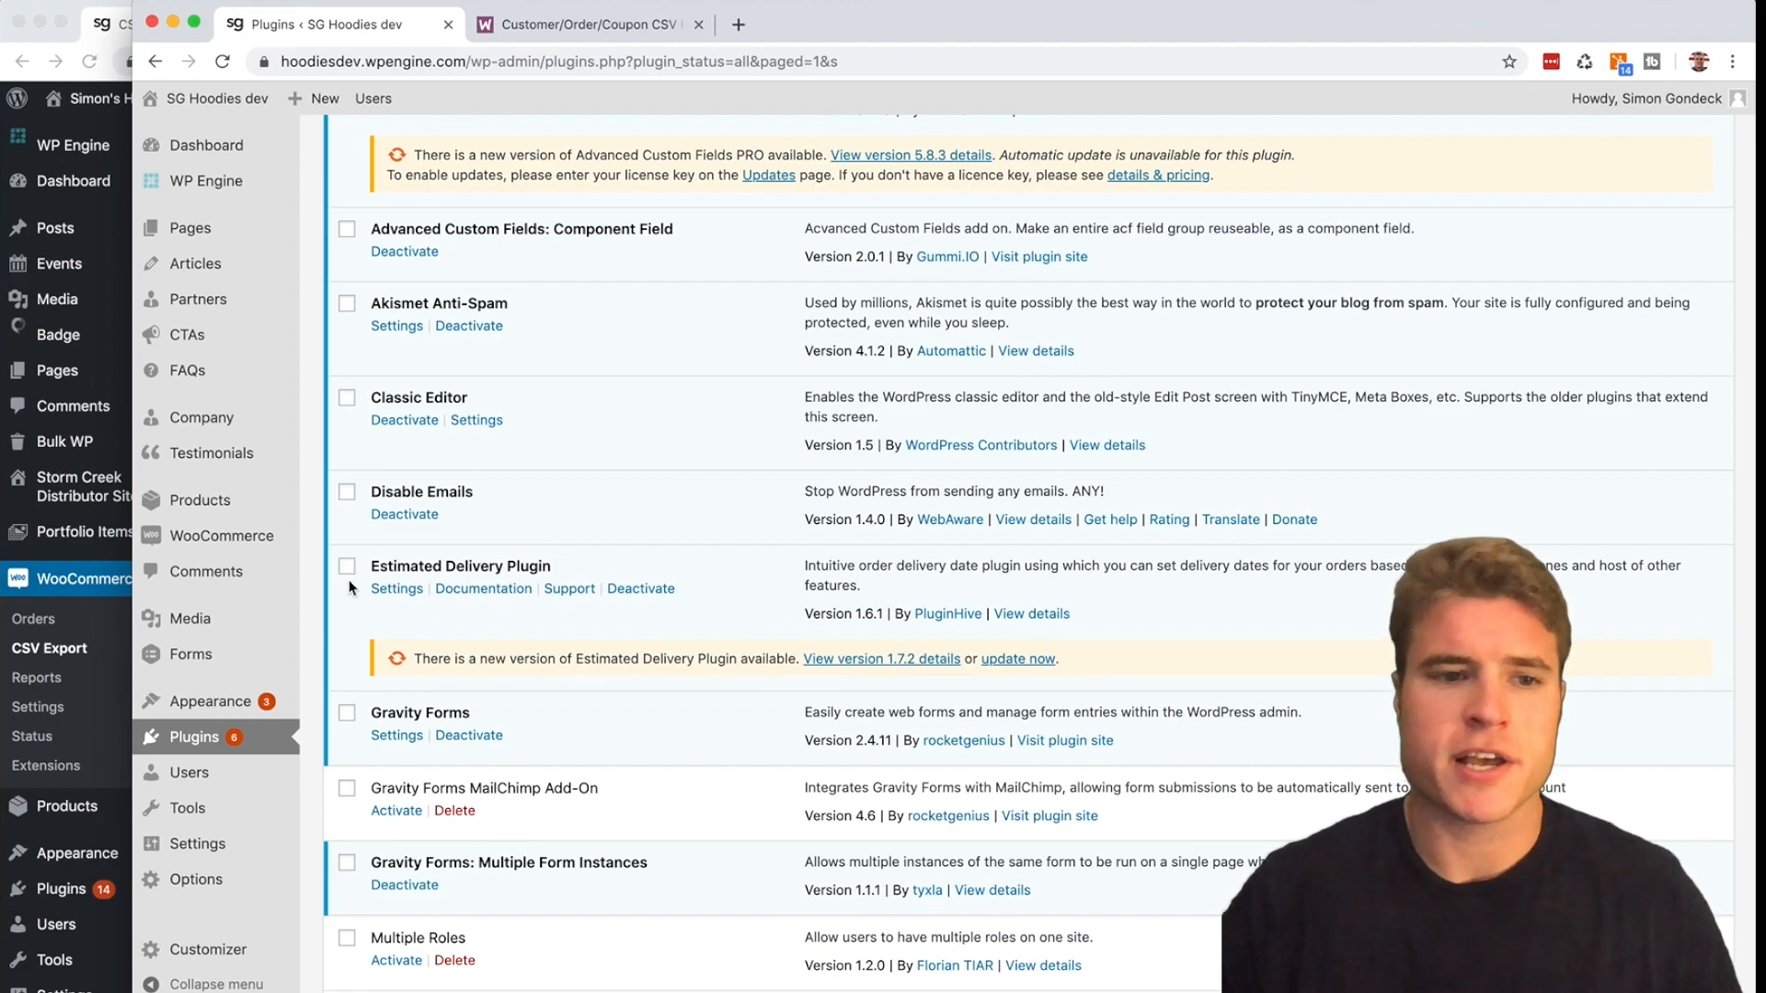
mouse_move(263, 542)
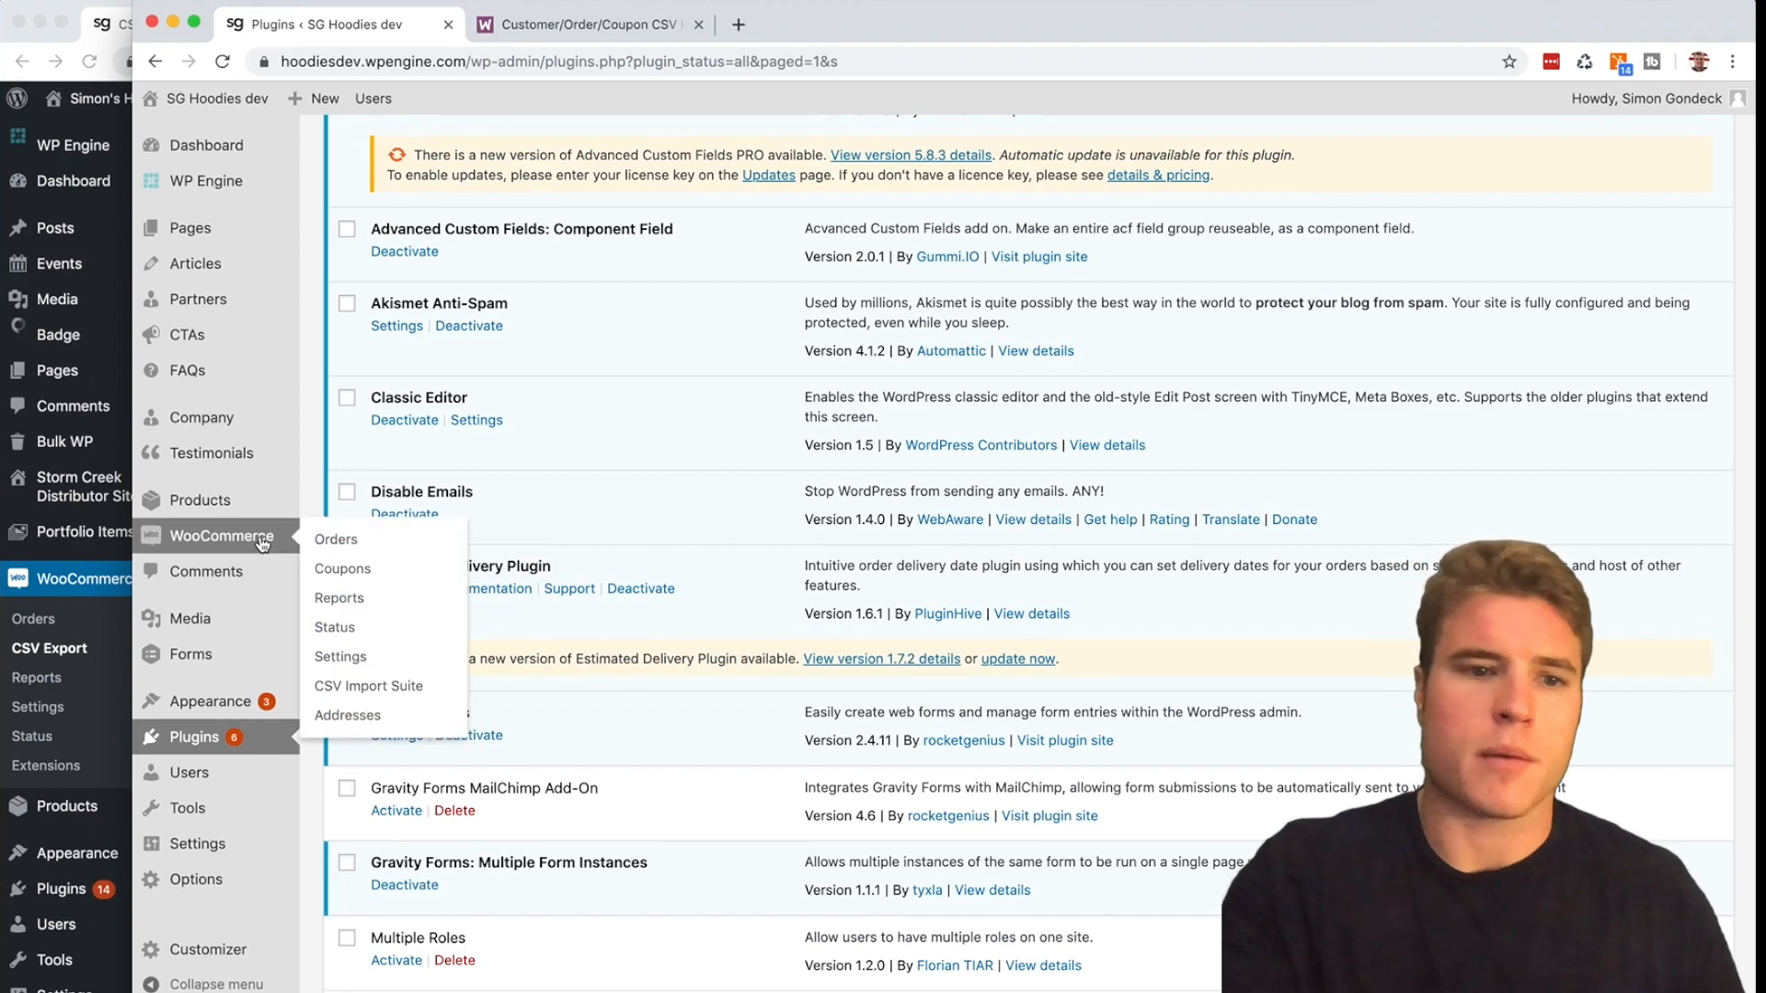
left_click(361, 656)
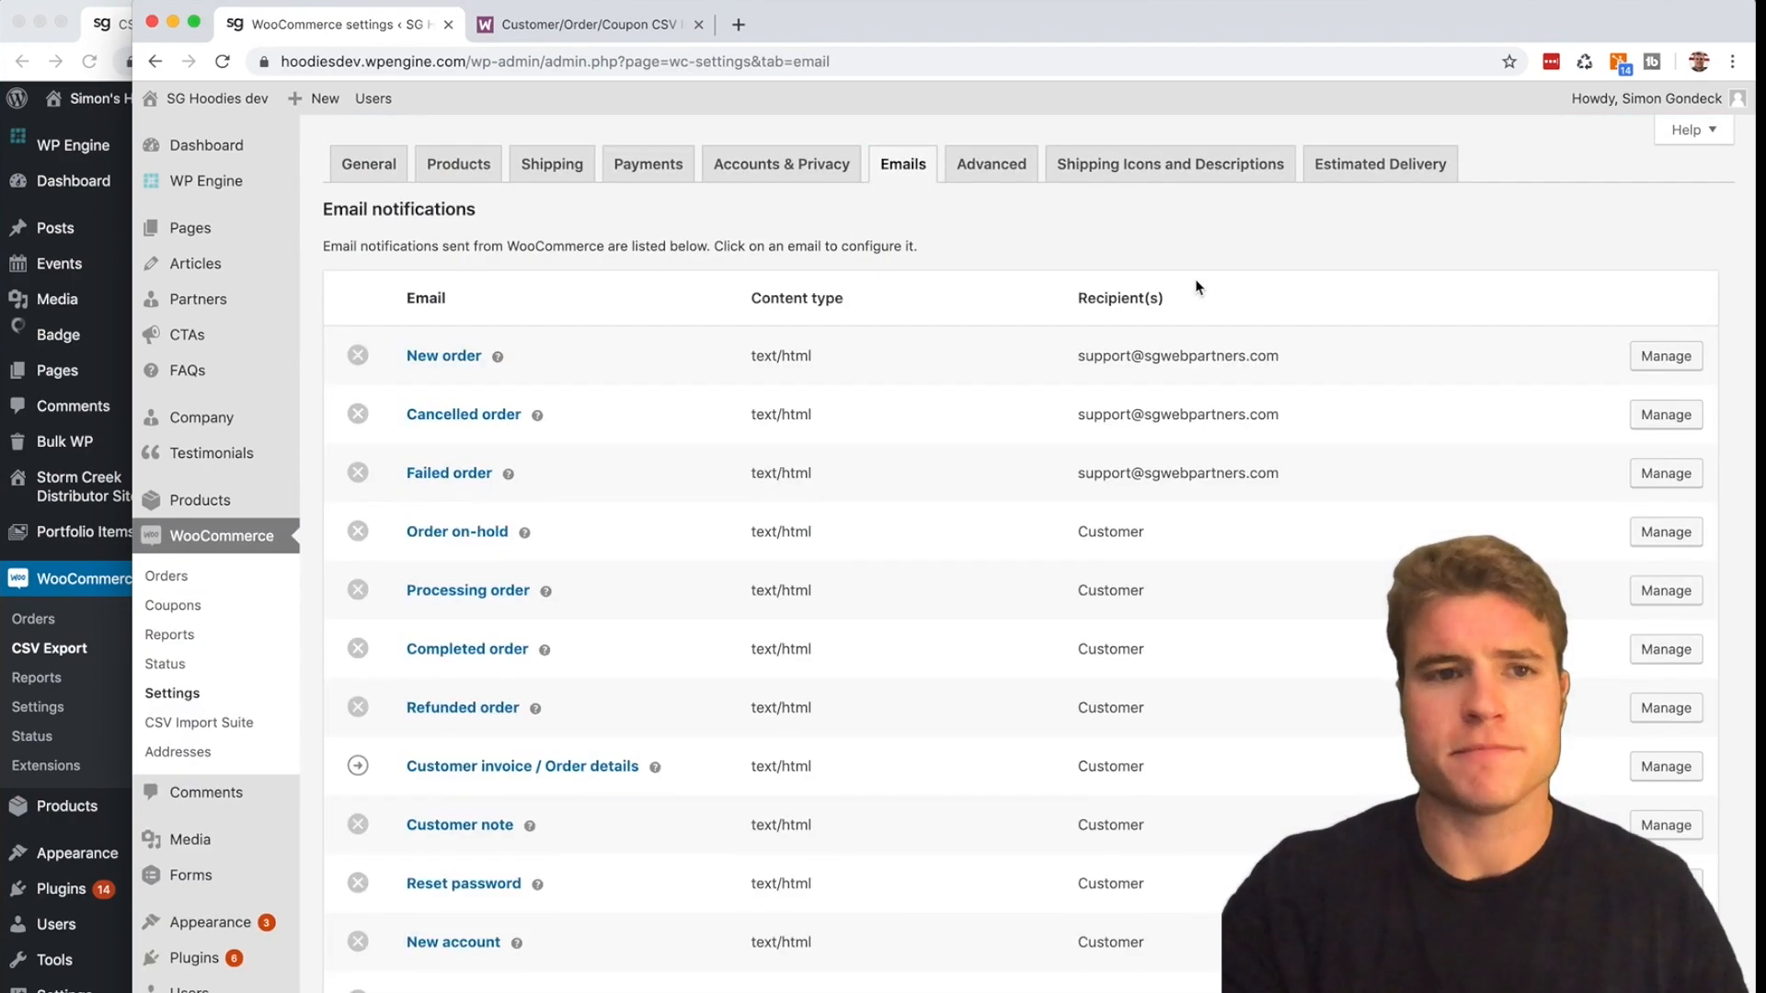
scroll(1197, 287, "down", 2)
scroll(1197, 287, "up", 2)
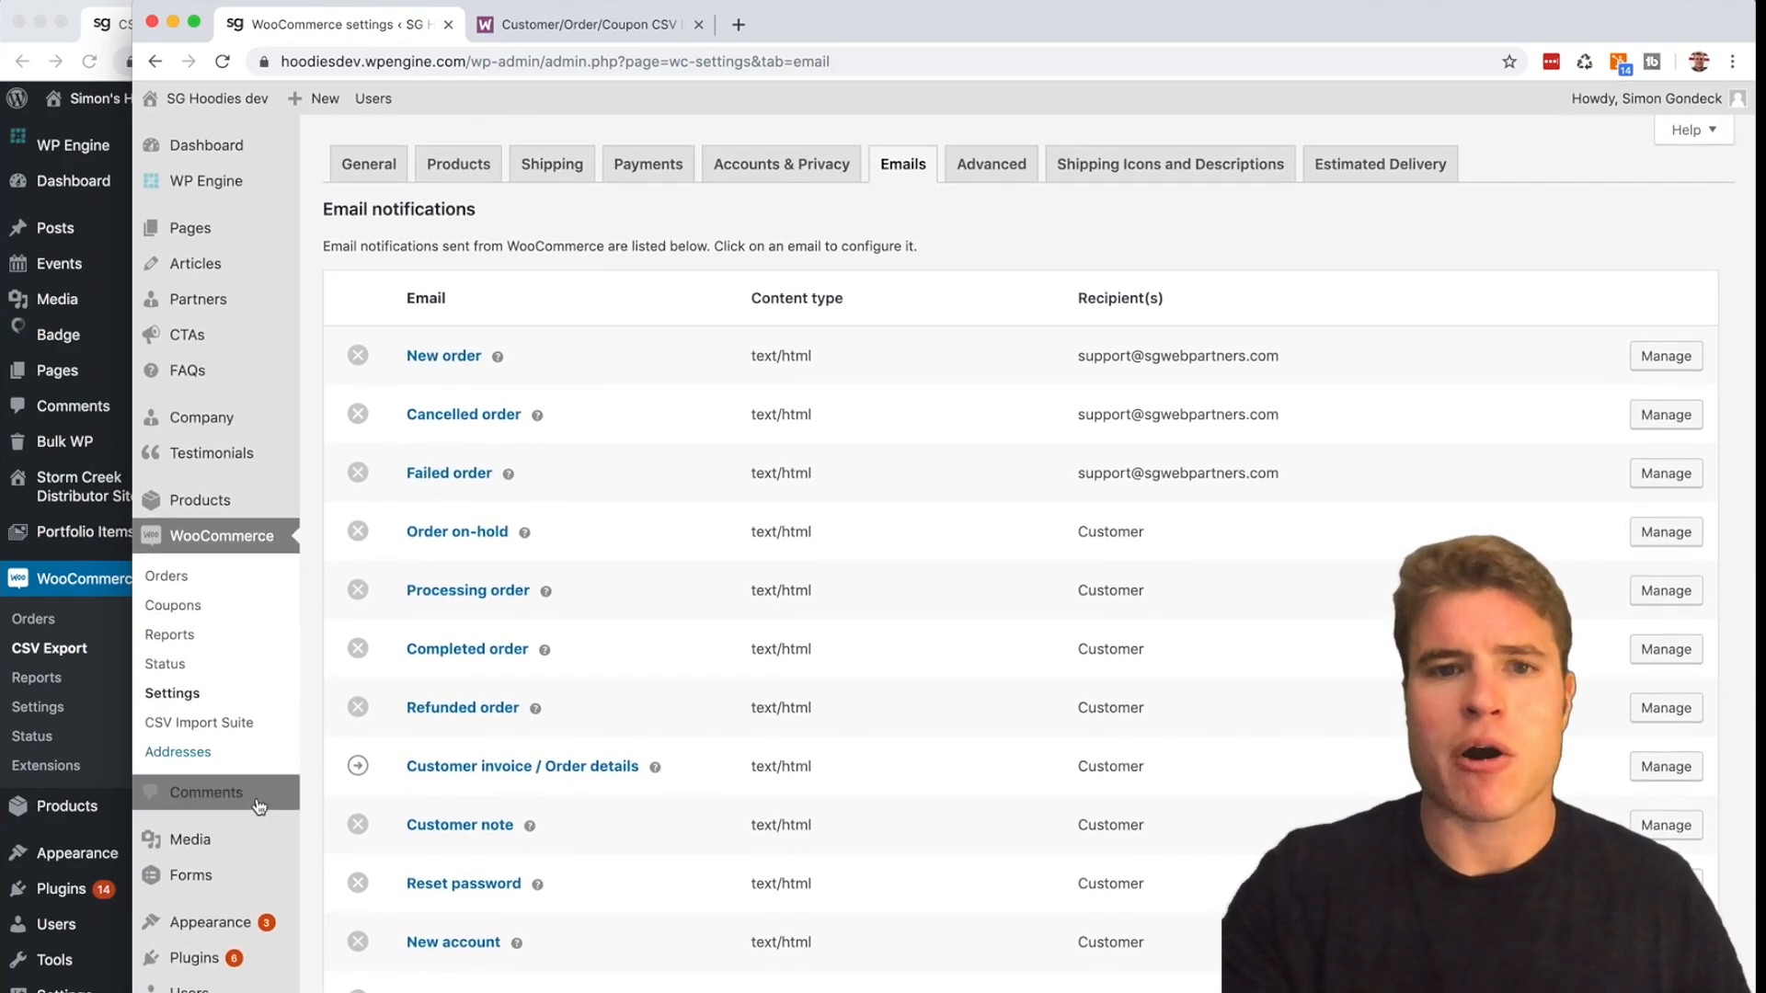
left_click(193, 958)
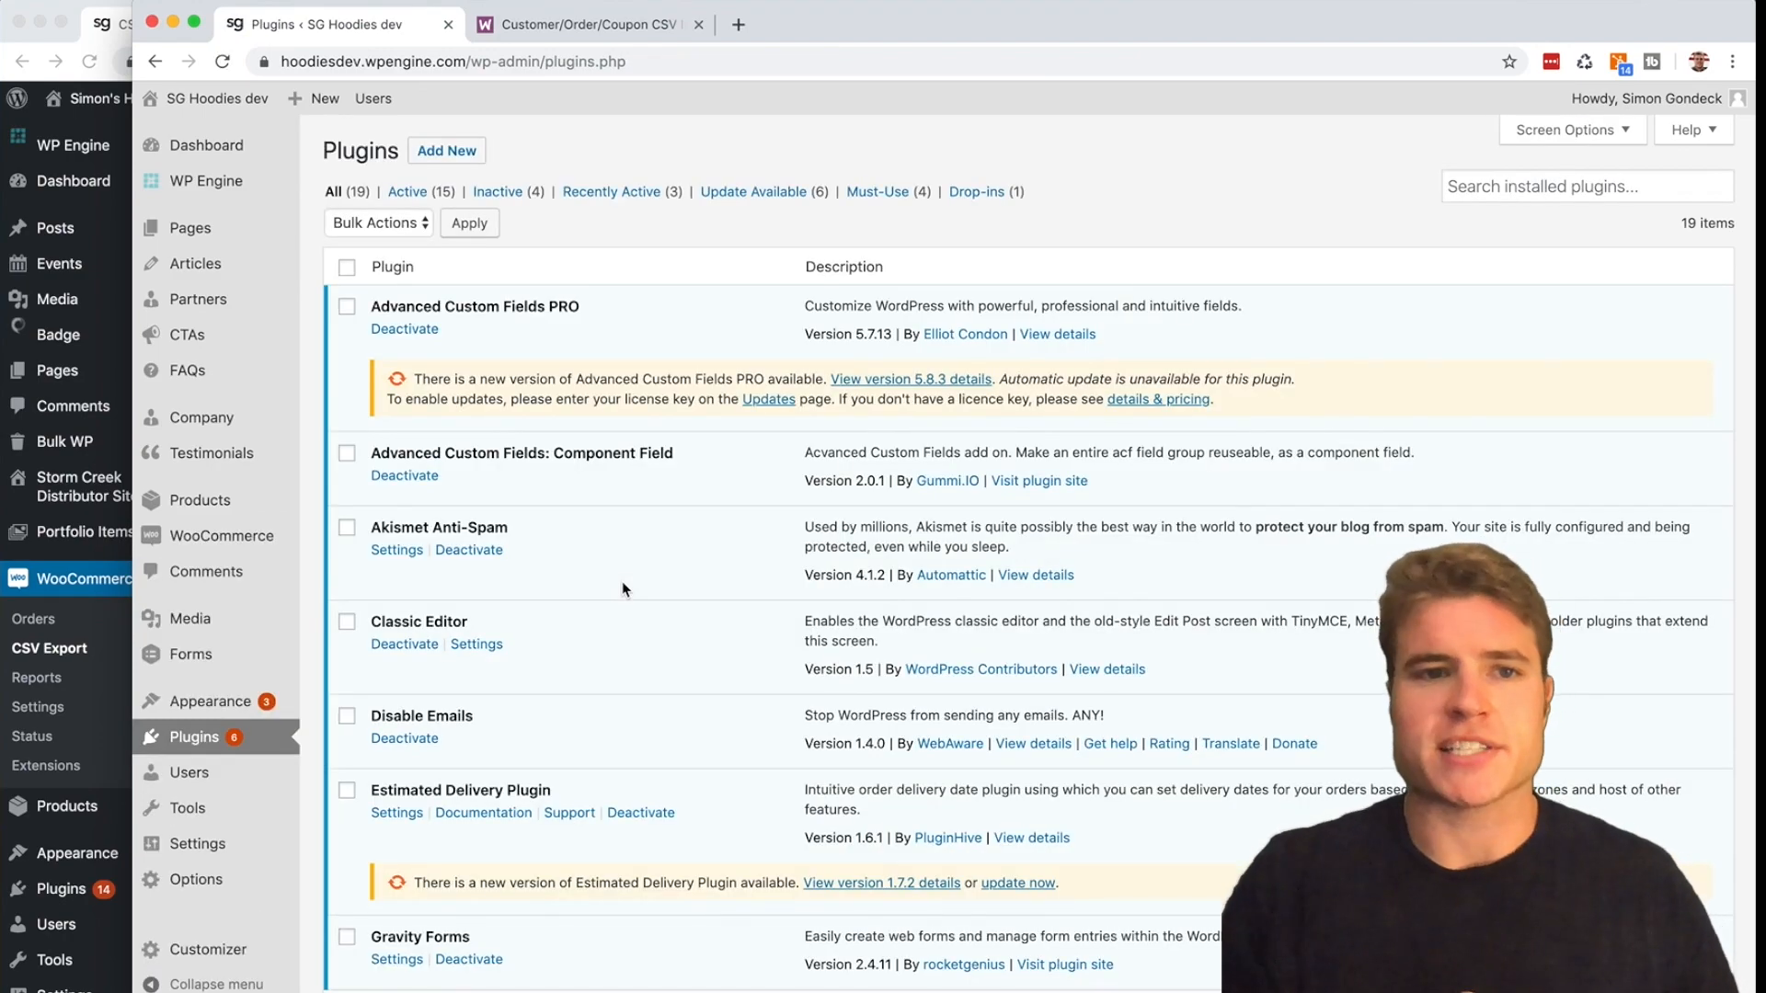
scroll(623, 589, "down", 2)
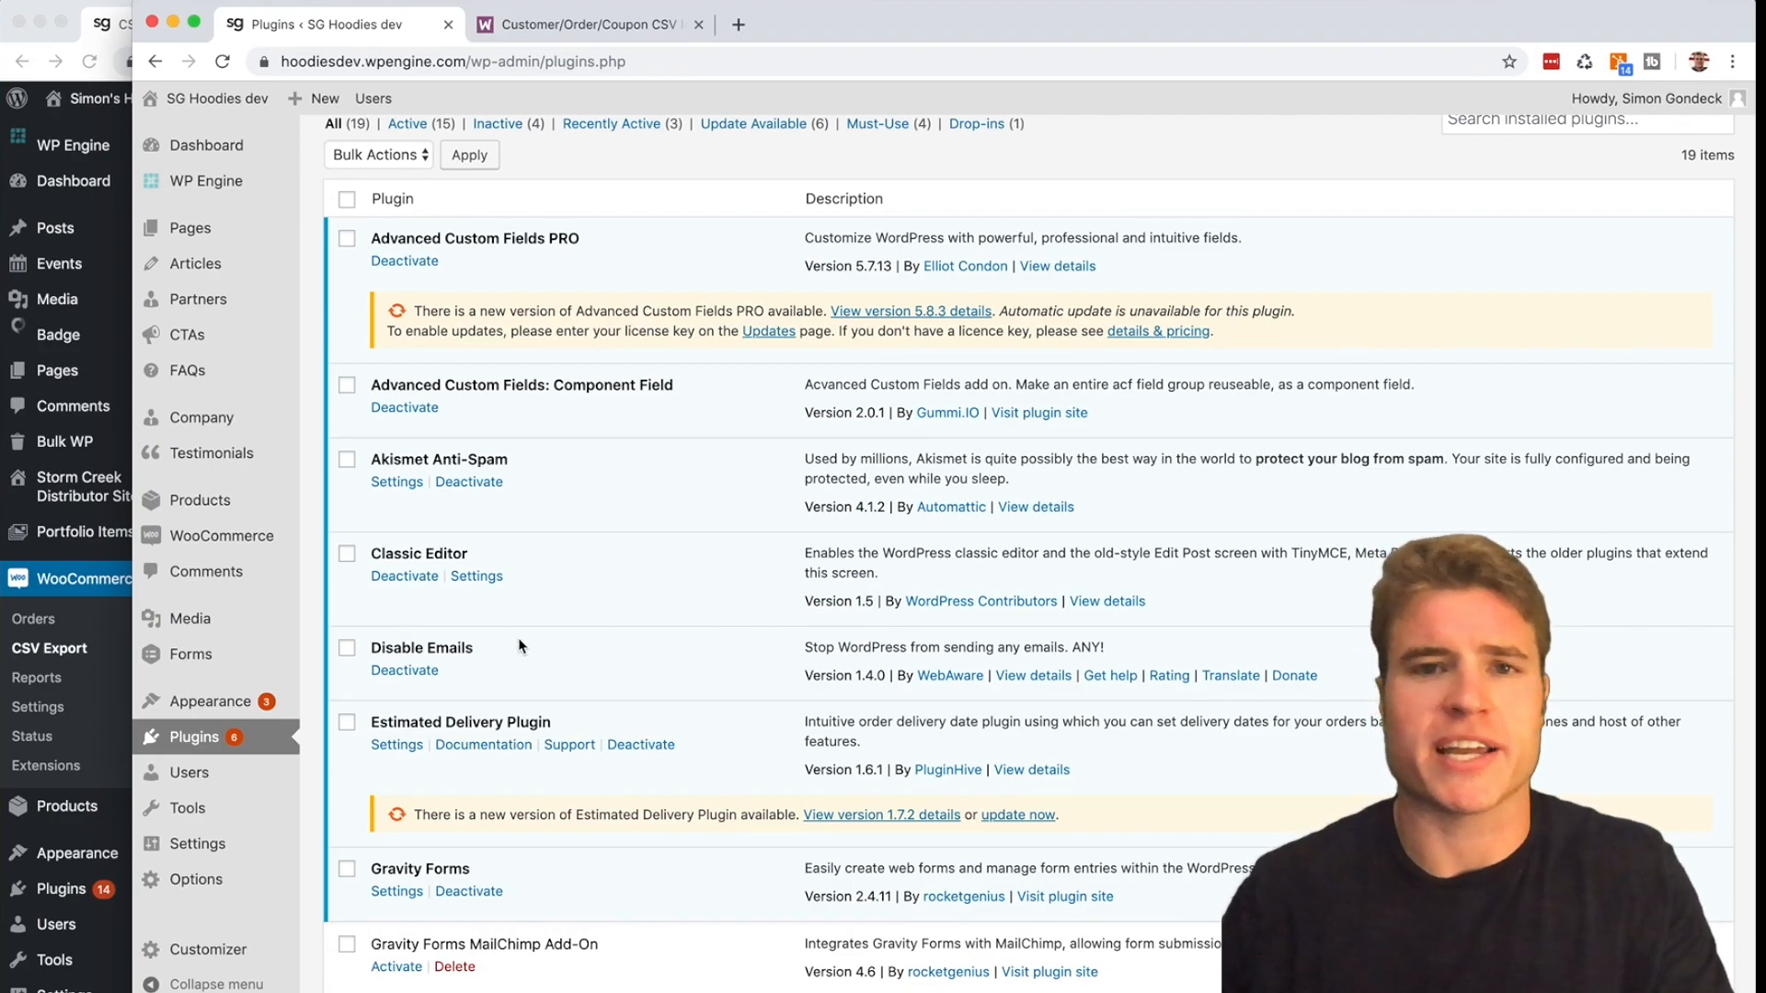
scroll(519, 646, "down", 15)
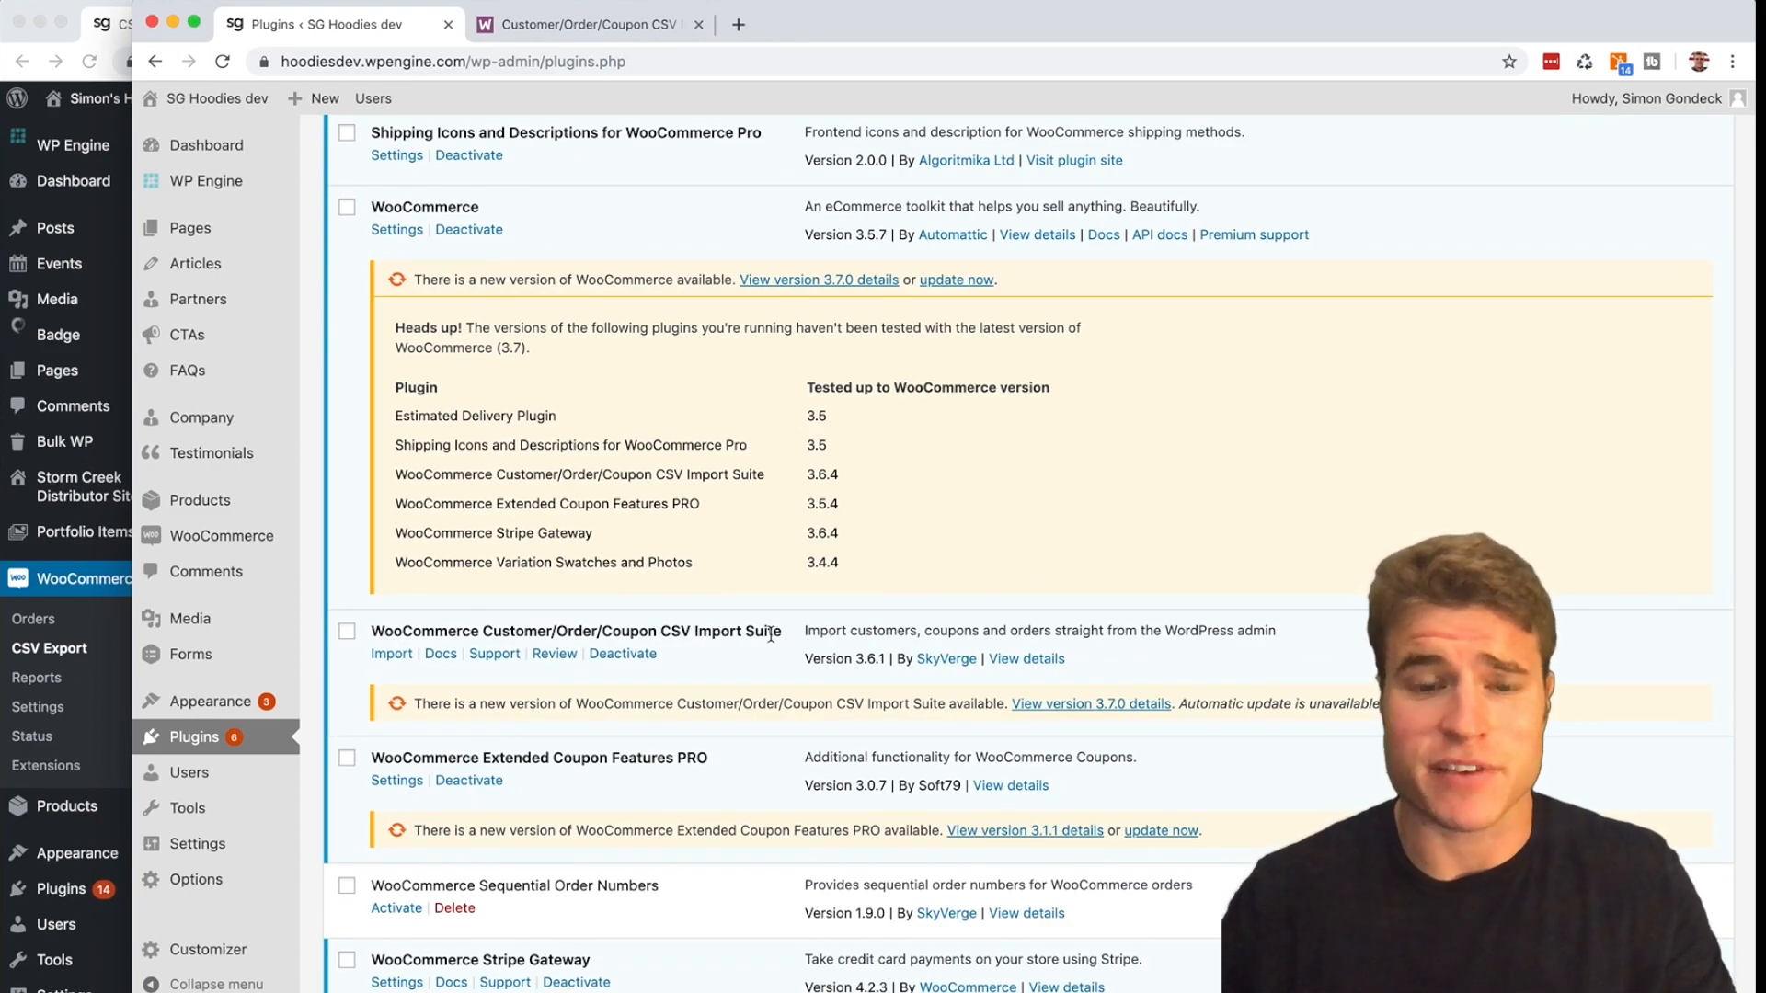
- Start a customer import in WooCommerce's CSV Import Suite, using a file uploaded from the computer as the source
mouse_move(276, 542)
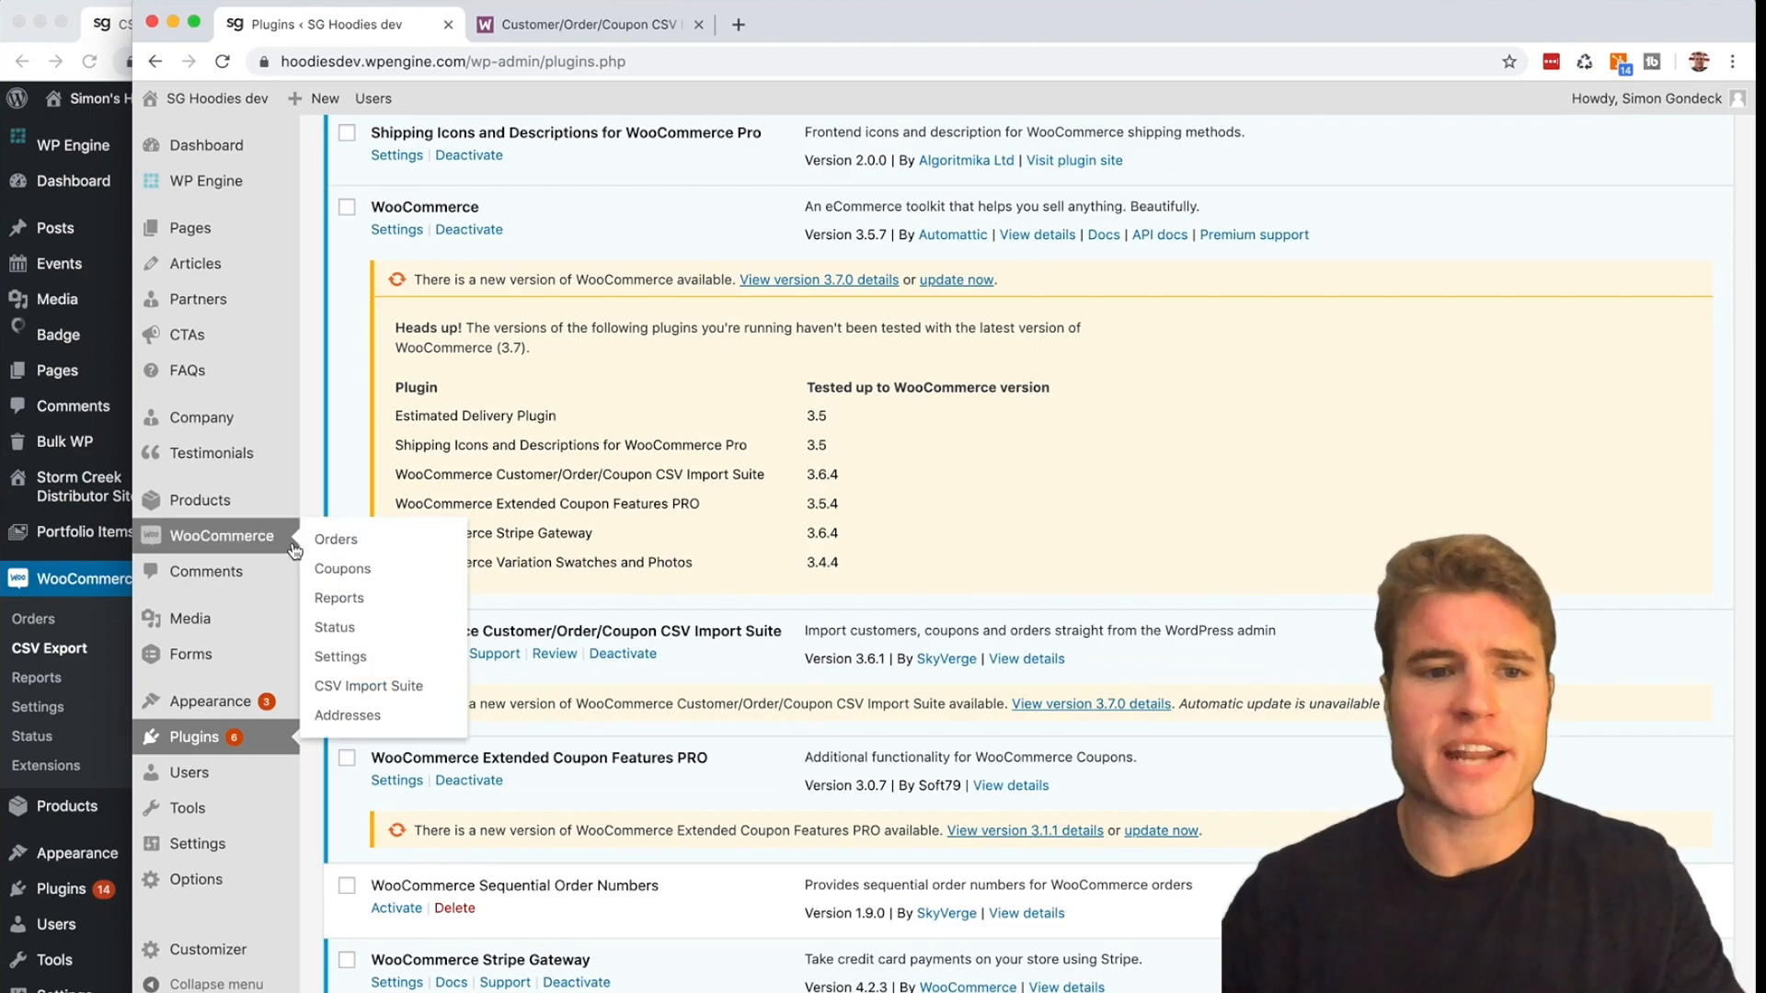
left_click(384, 685)
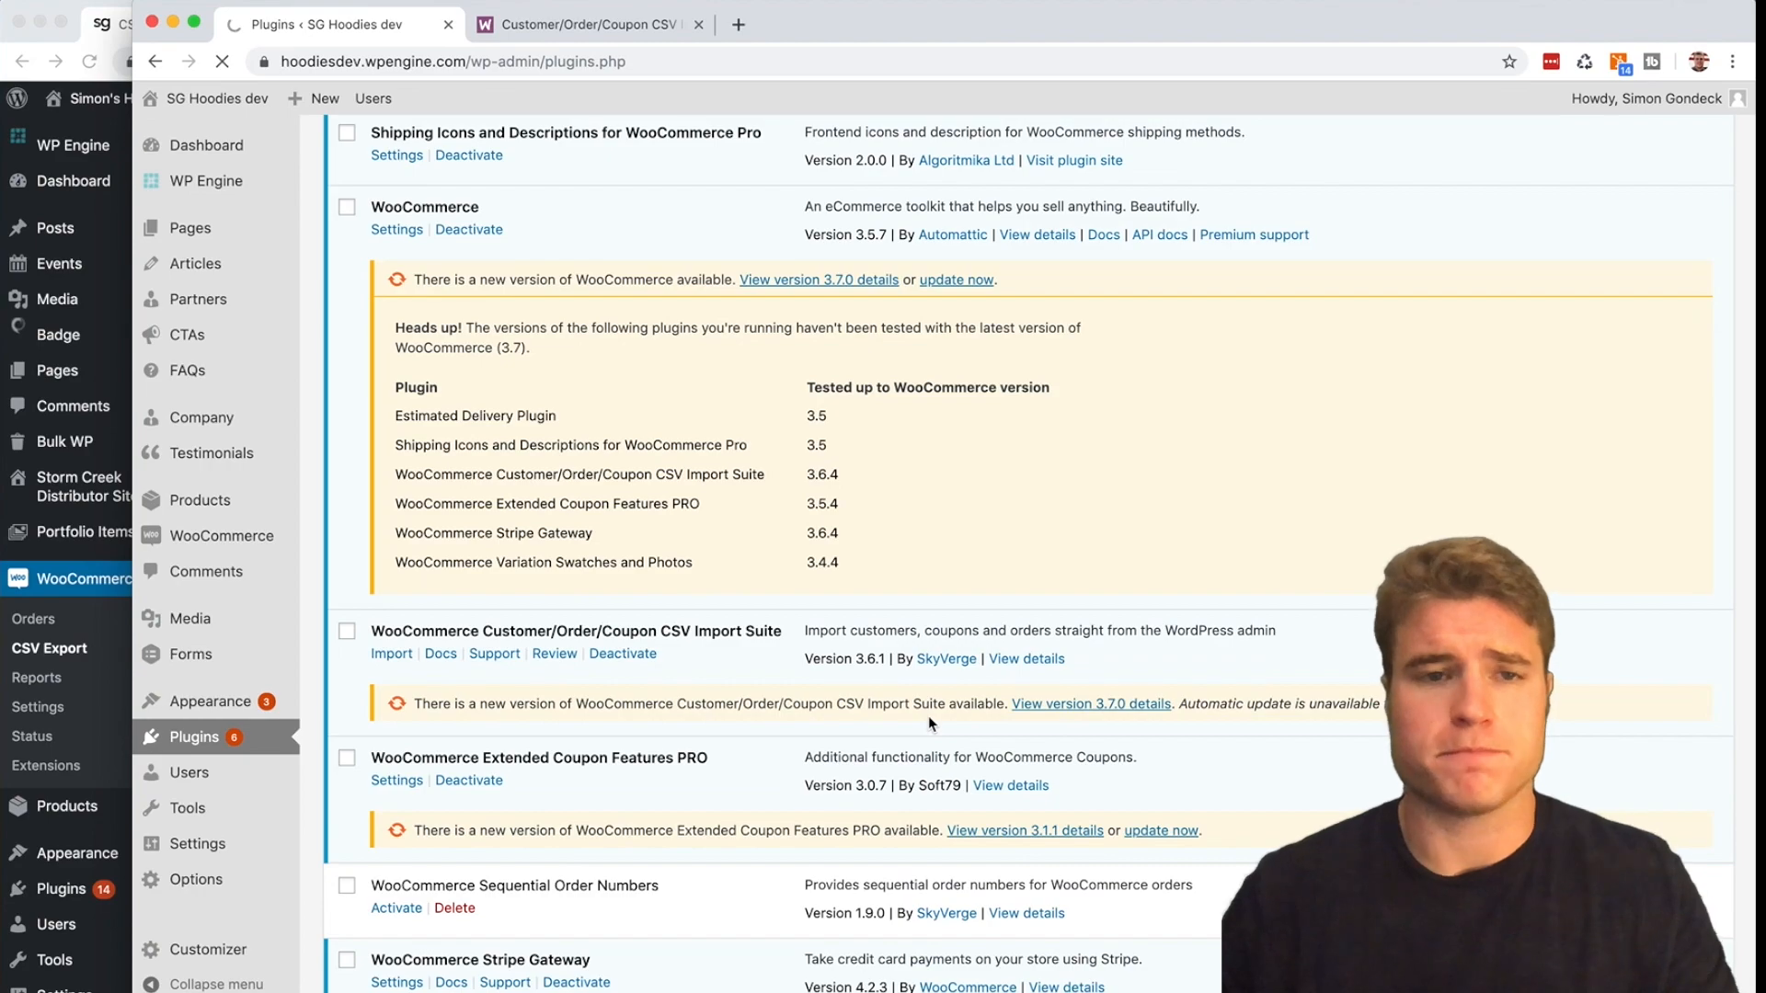
left_click(441, 505)
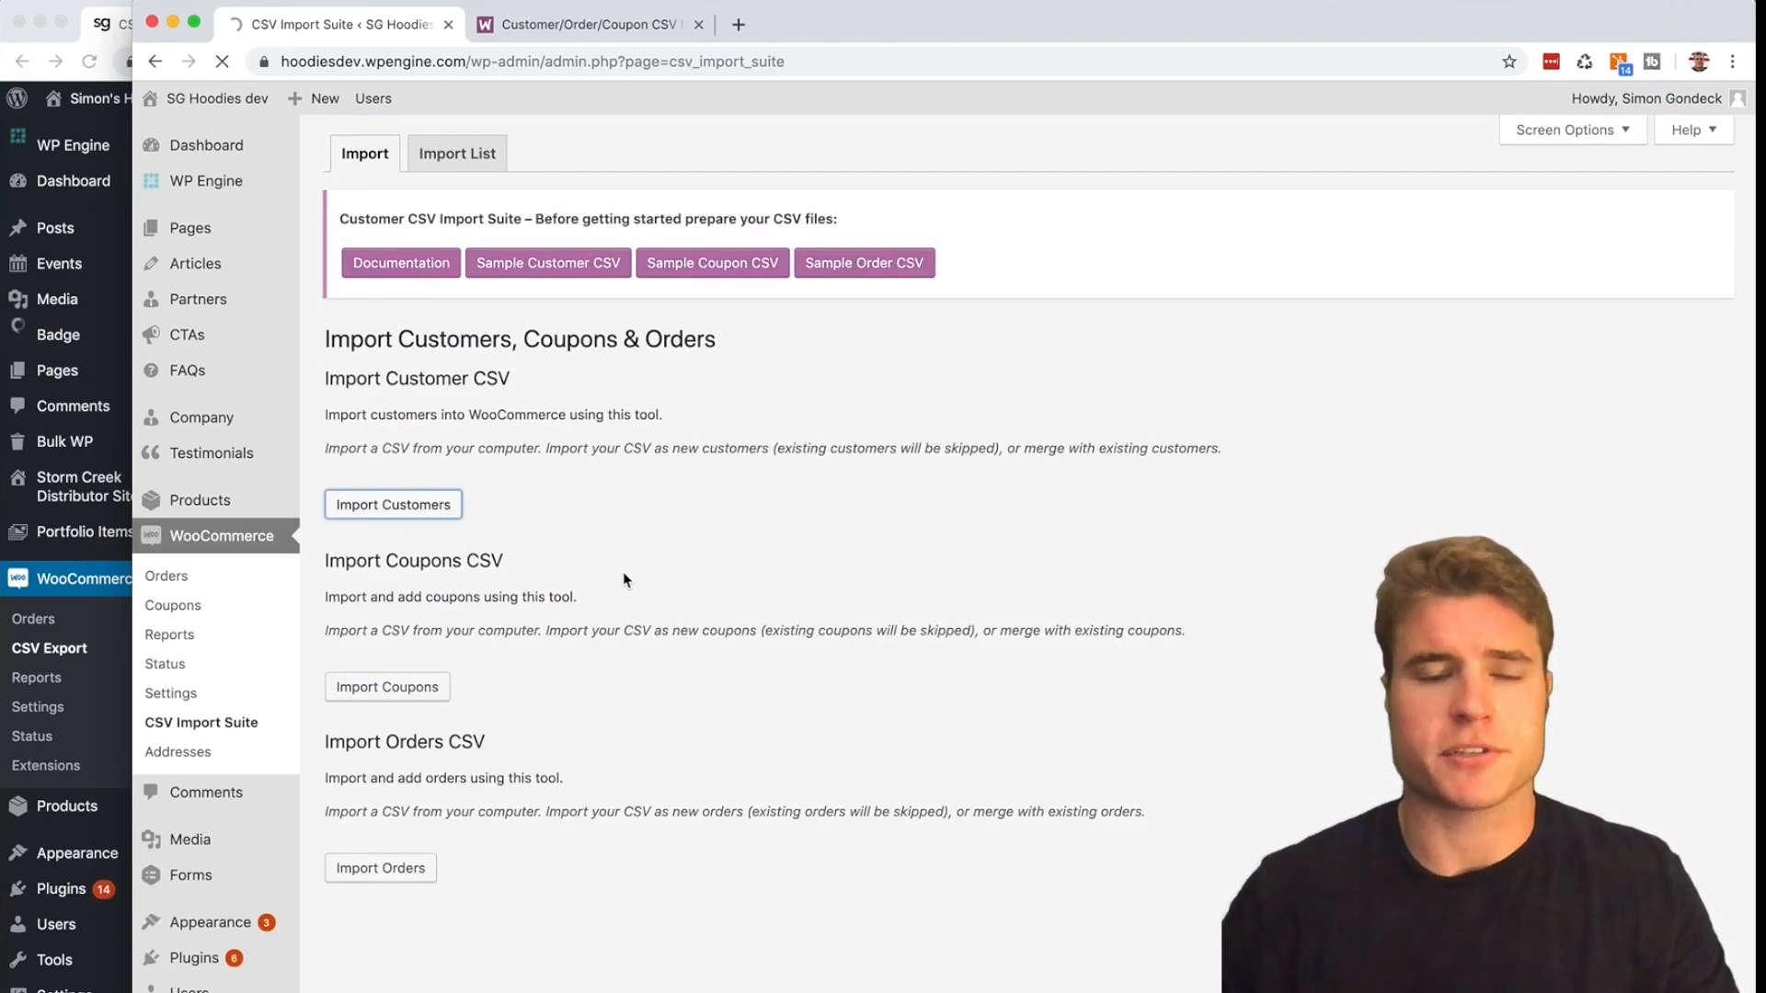
left_click(350, 461)
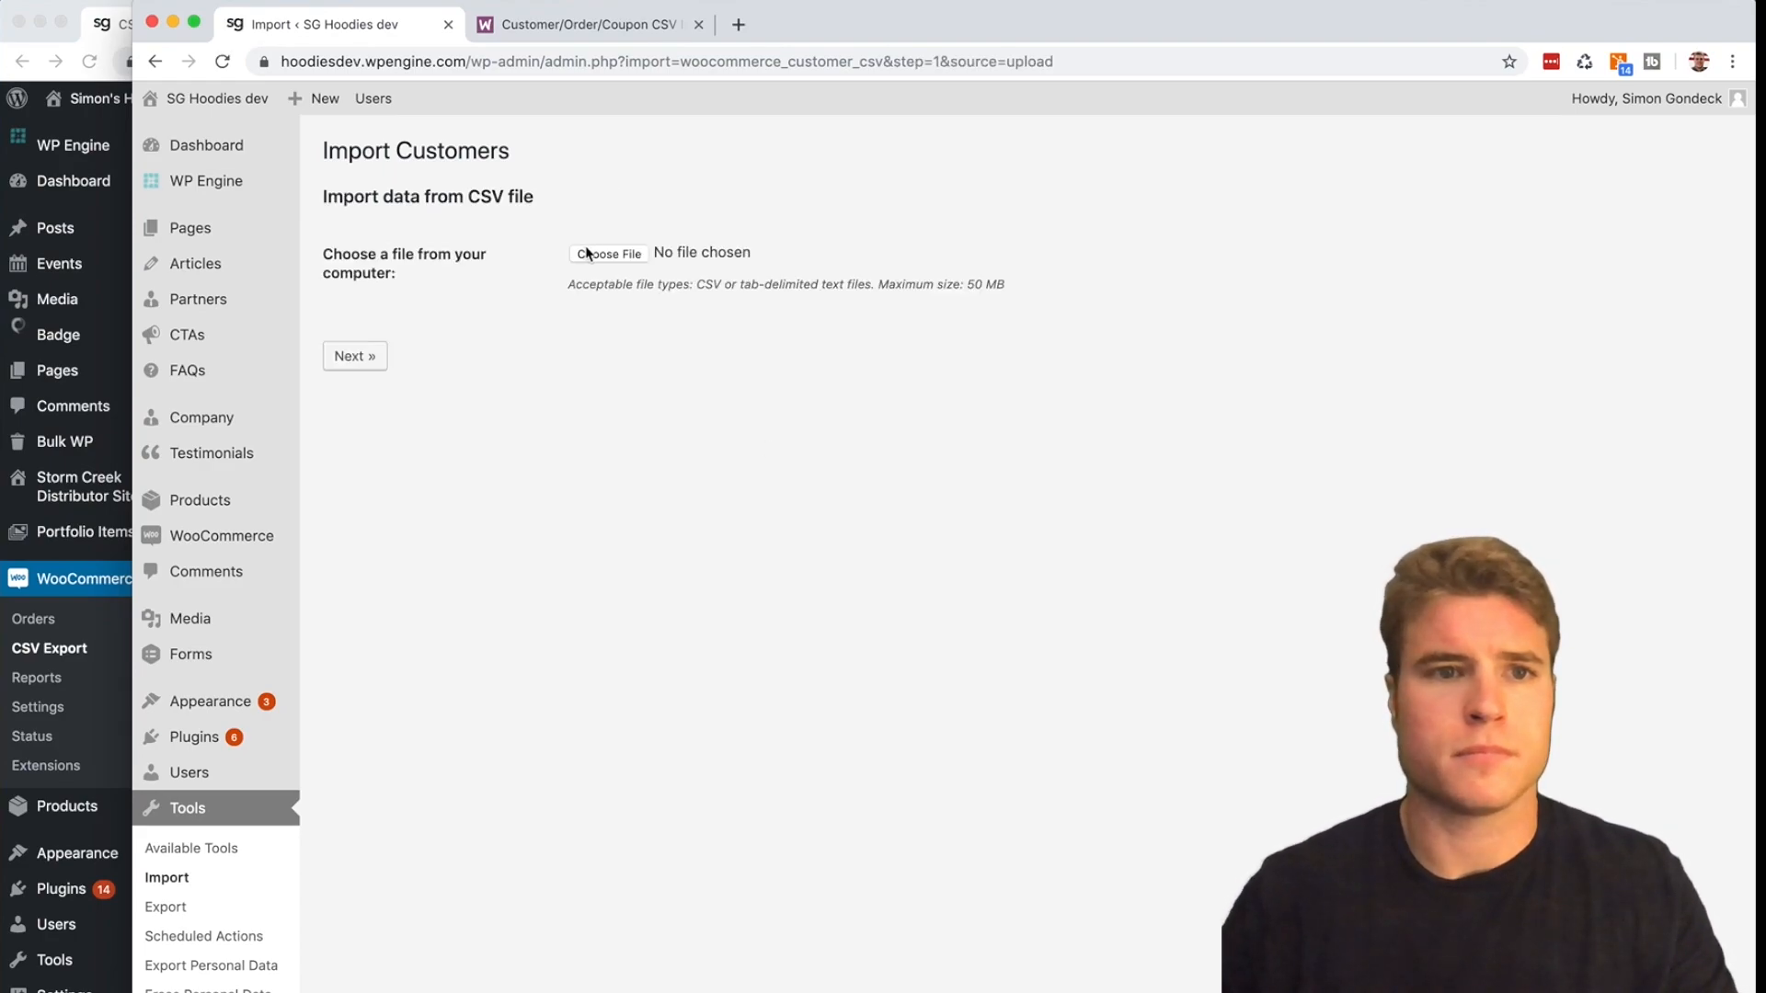
- Choose customers-export-2019_08_20_10_53_03.csv from Downloads as the customer import file and continue to the import options
left_click(588, 252)
left_click(605, 161)
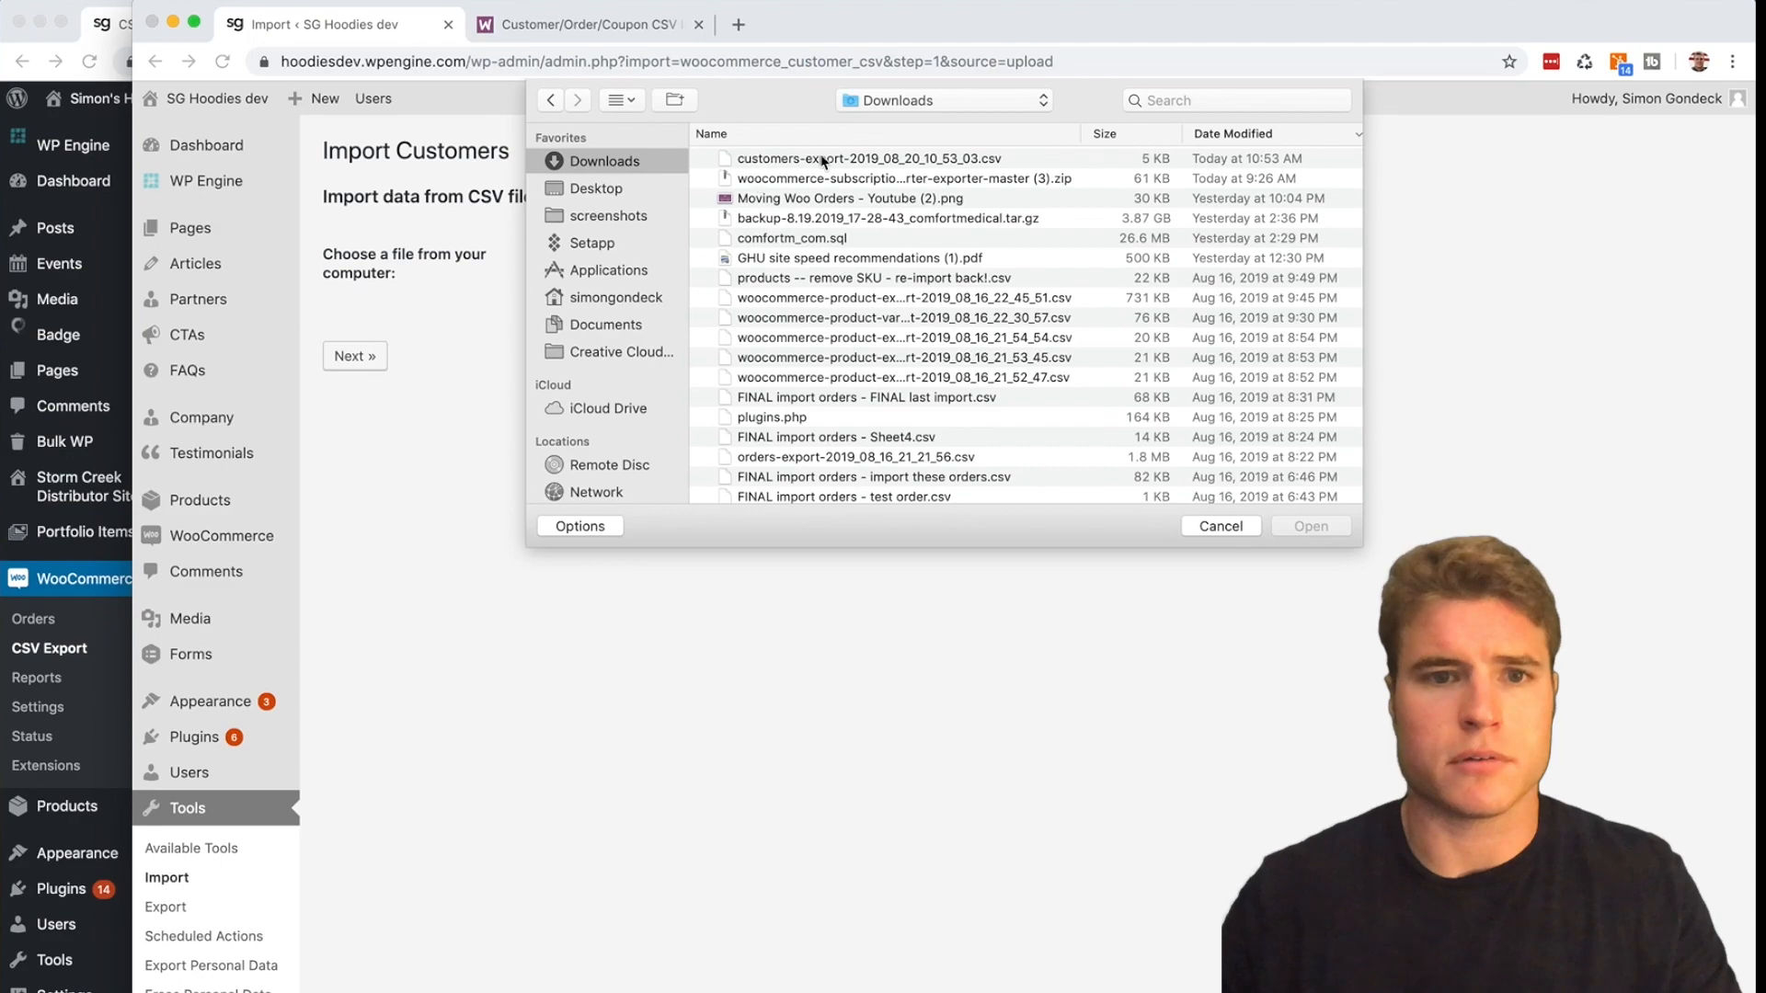
left_click(823, 163)
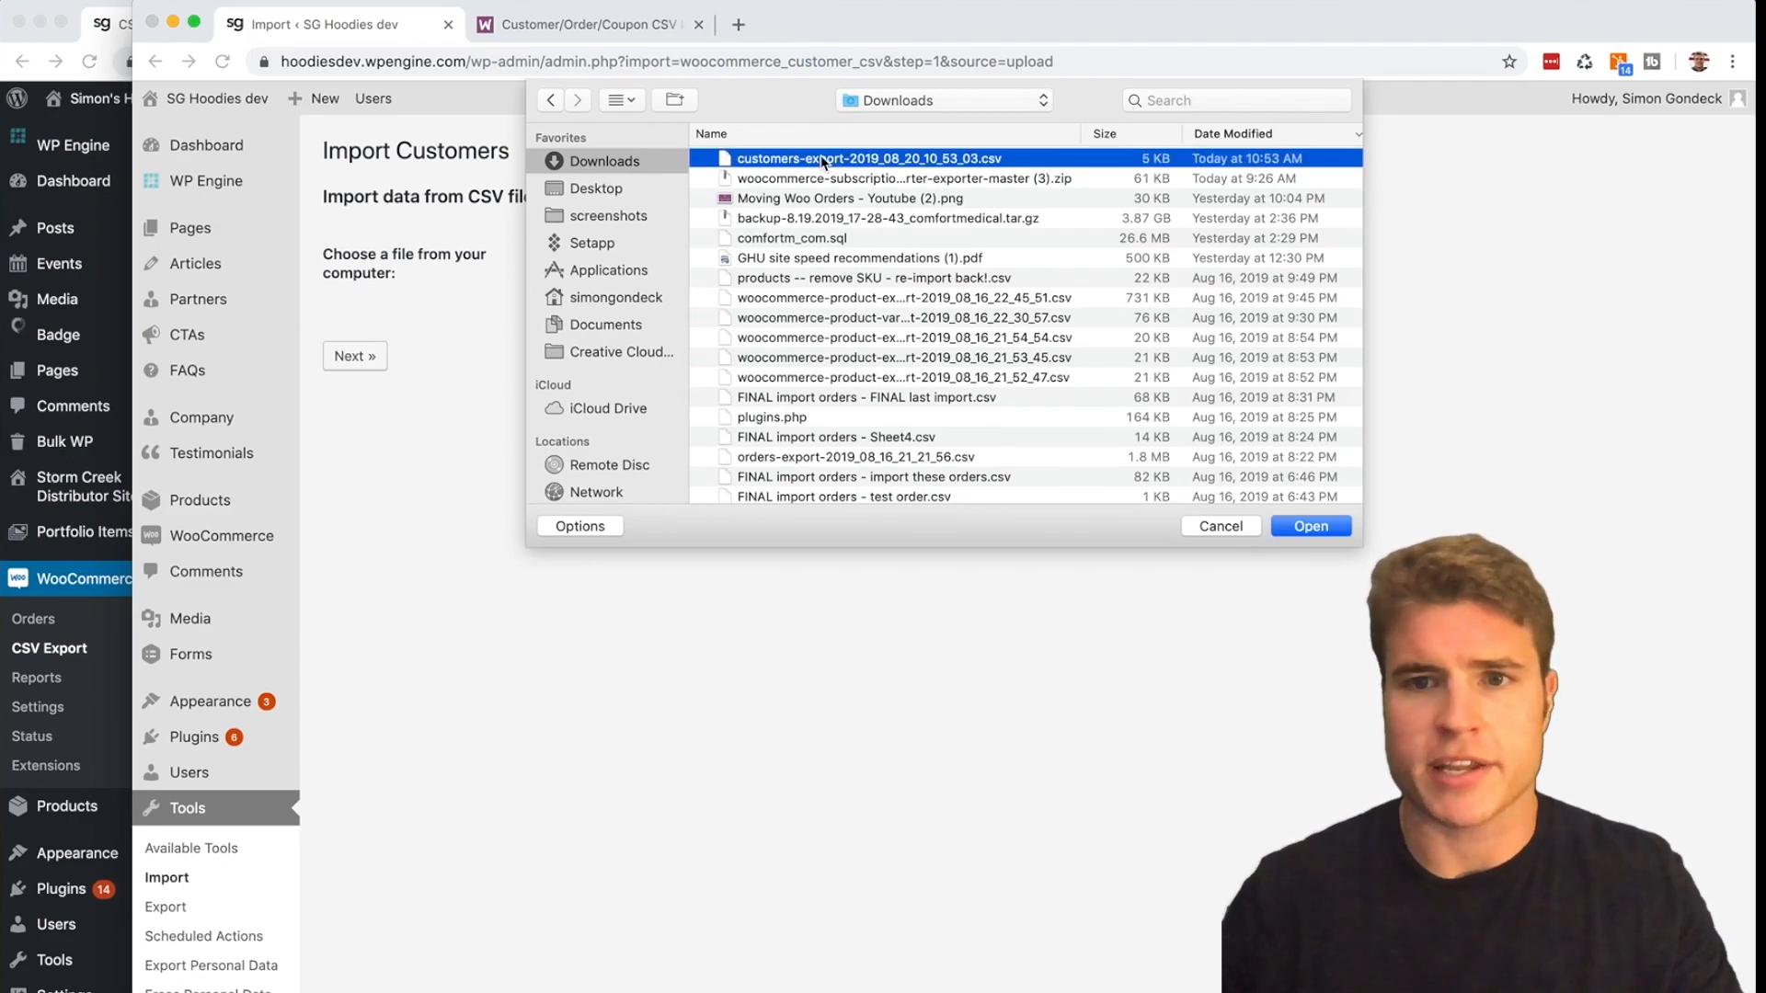
double_click(823, 163)
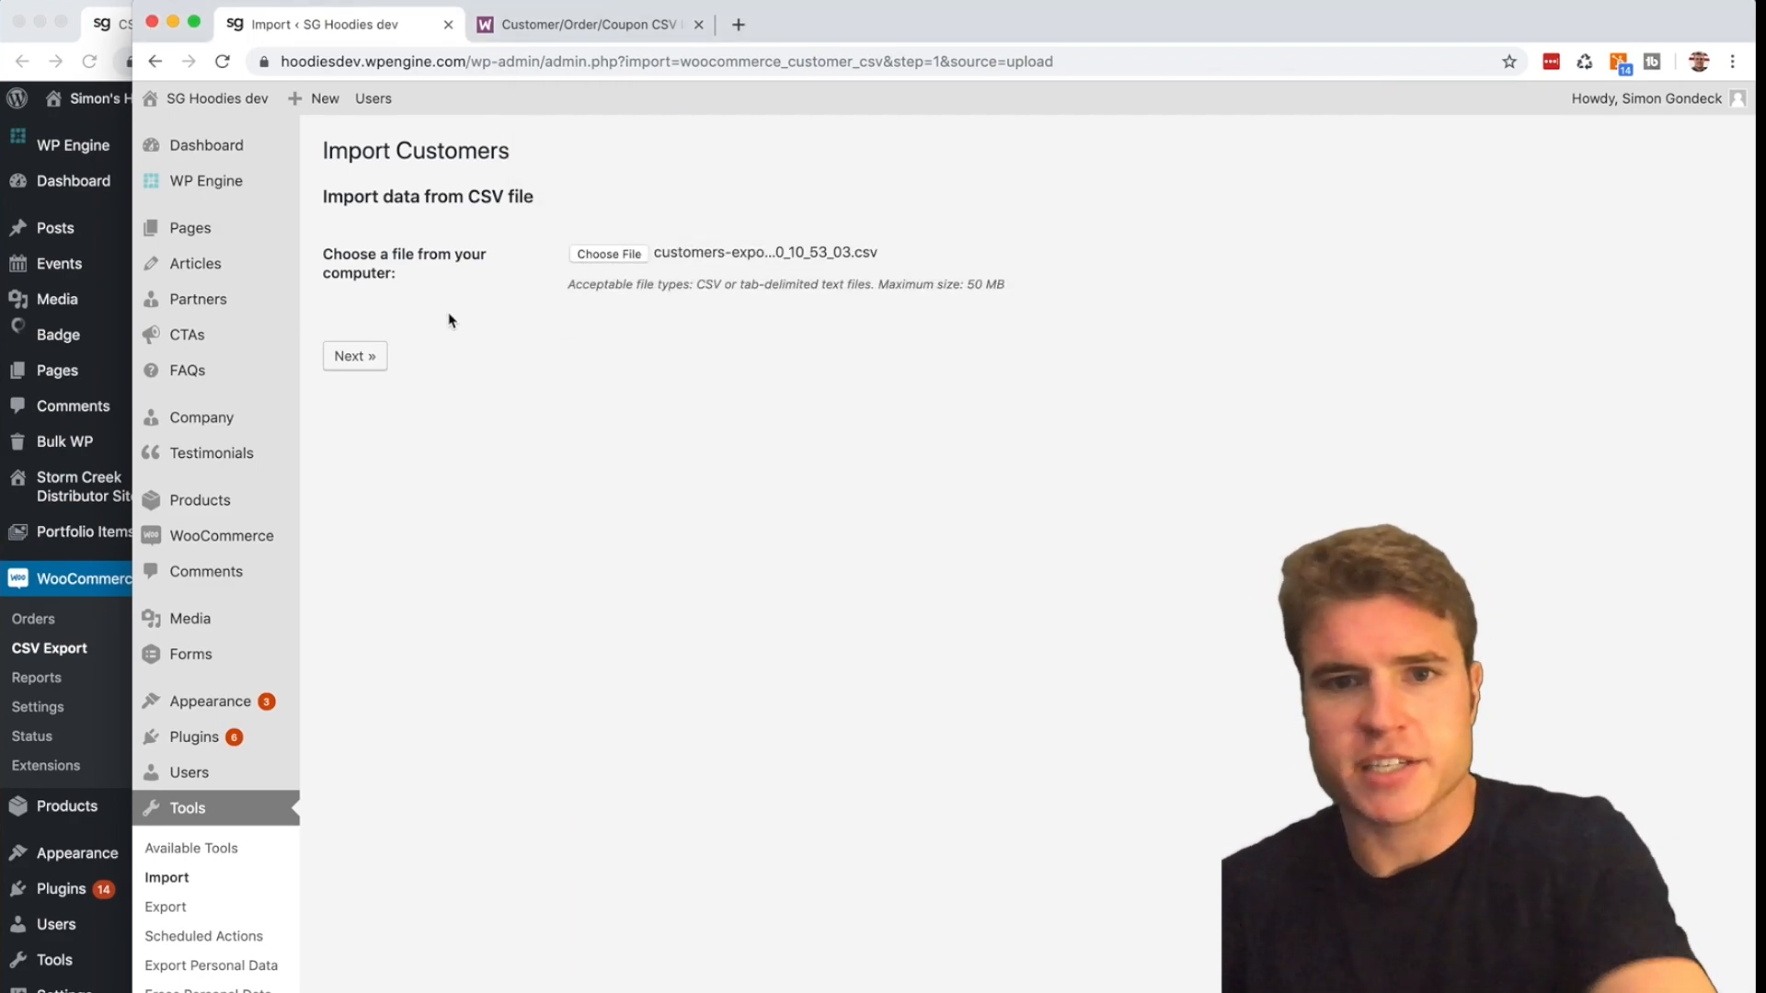
left_click(377, 355)
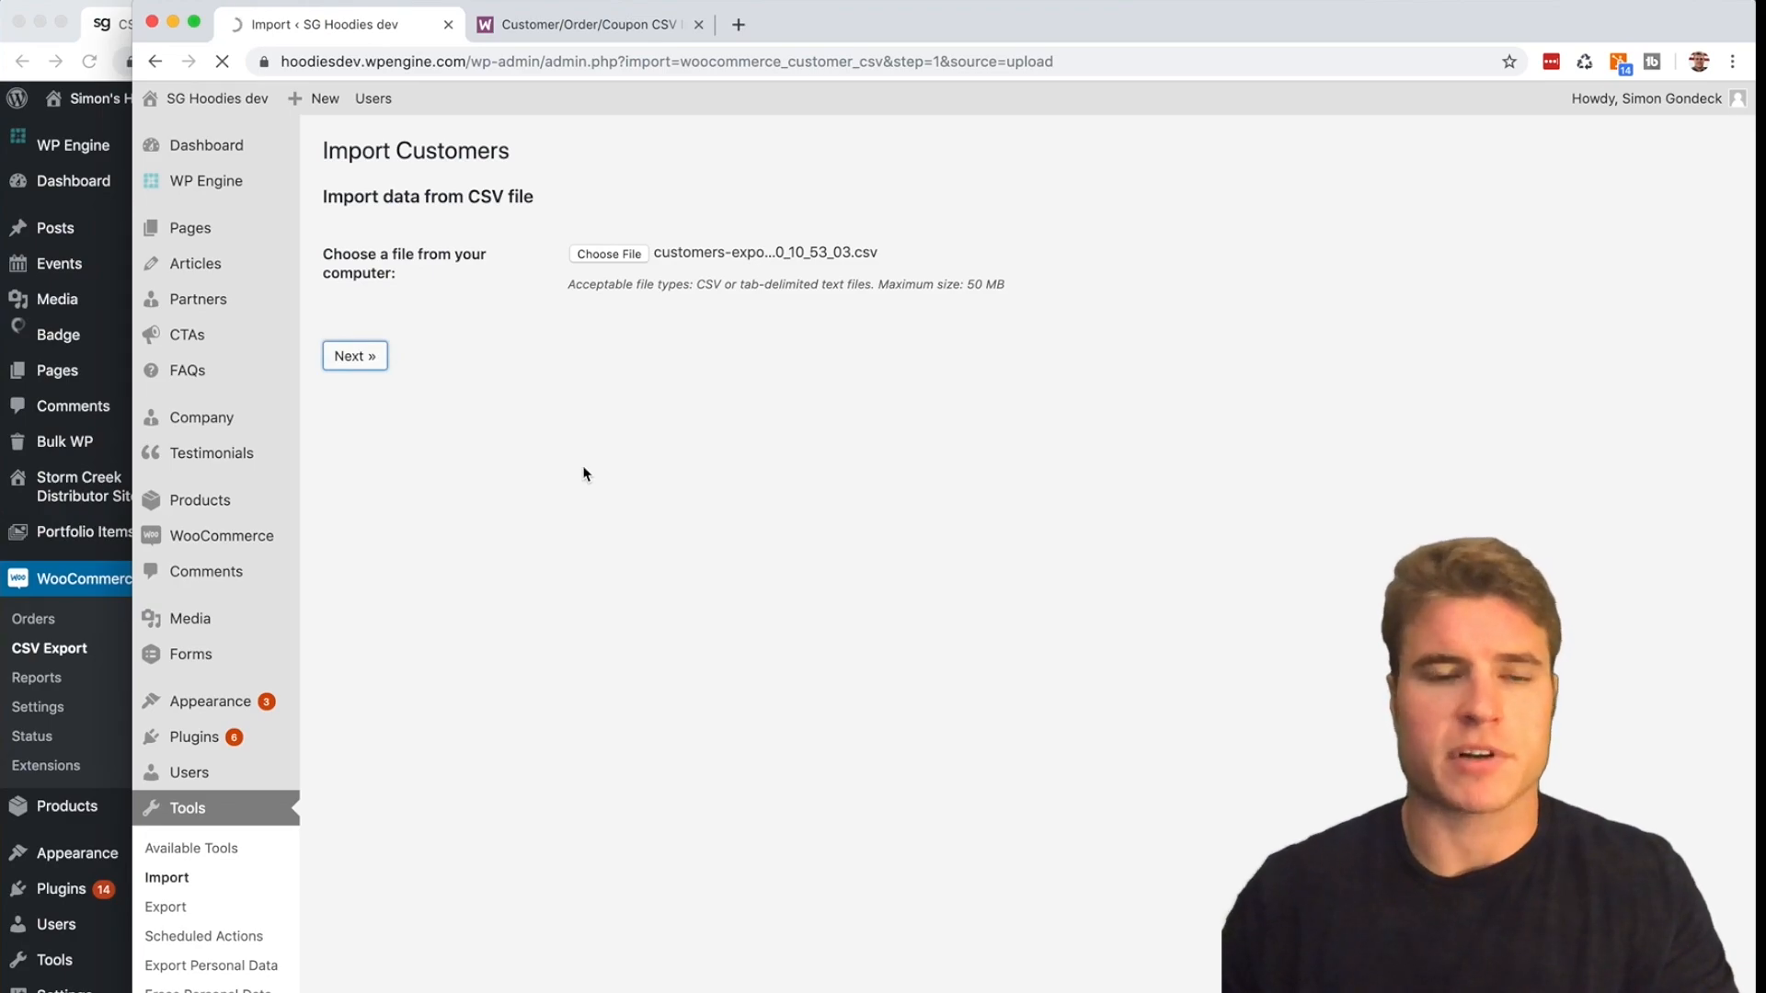
- Enable "Don't hash user passwords" in the customer import options, leave the other options unticked, and continue to field mapping
scroll(585, 474, "down", 1)
scroll(585, 474, "up", 1)
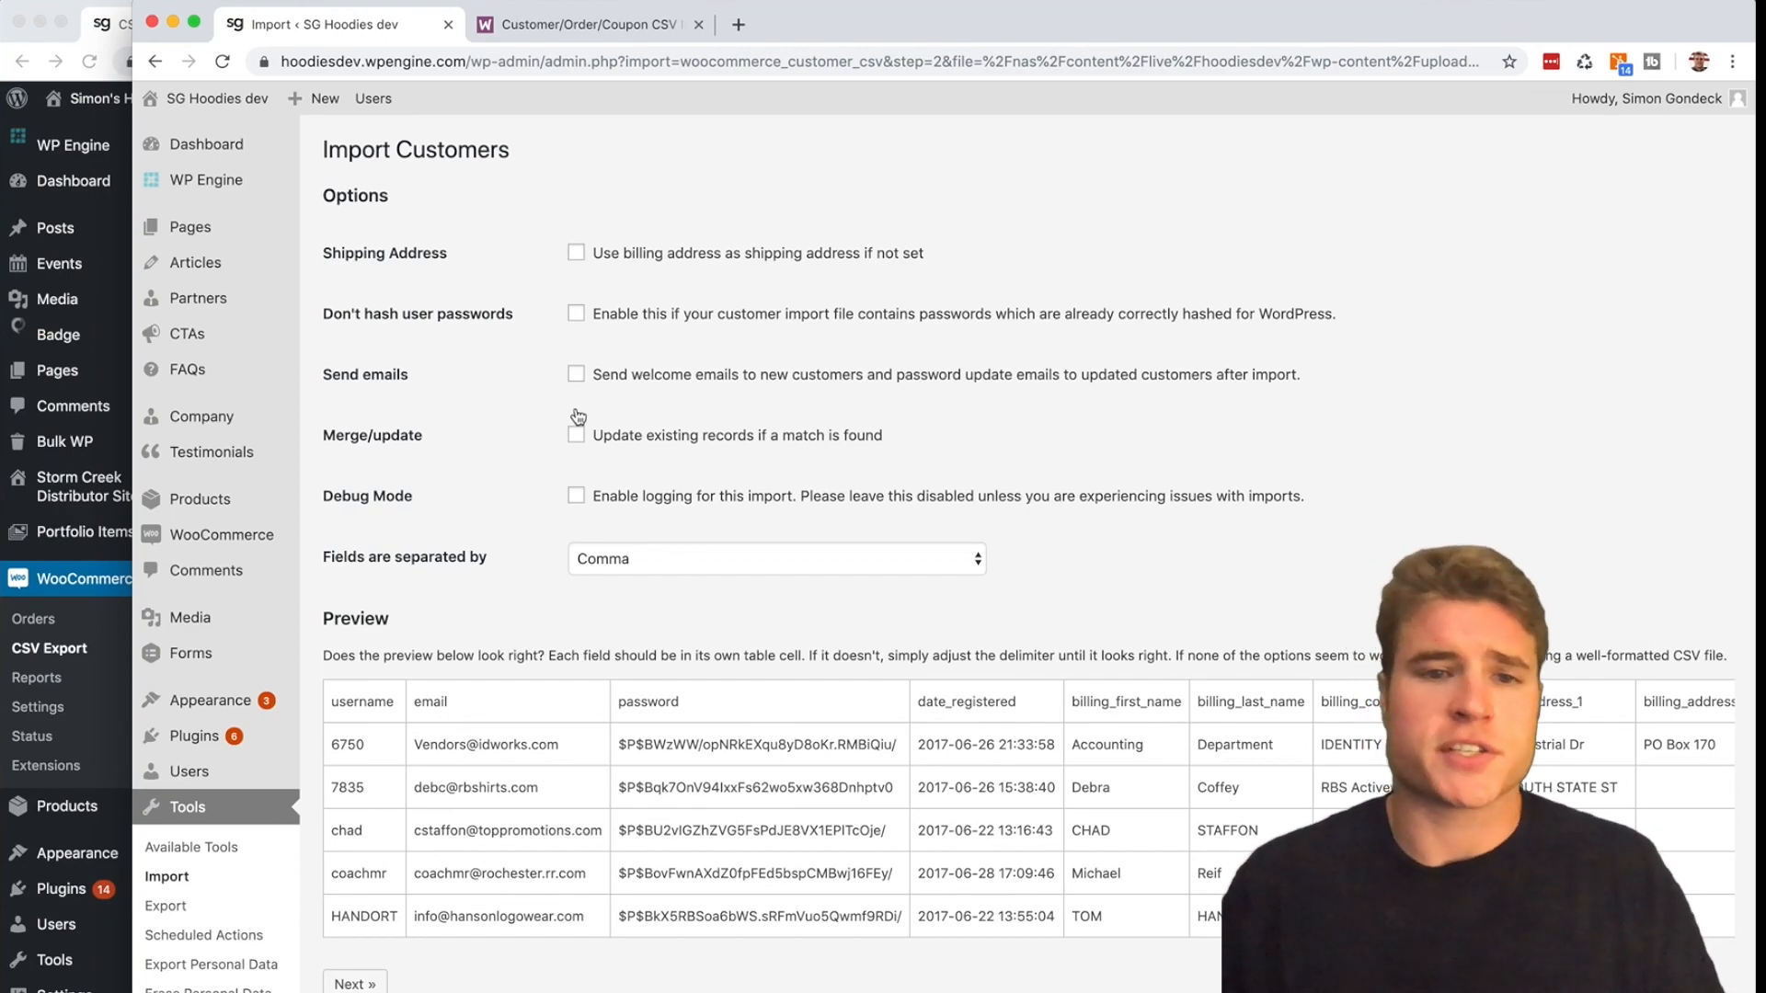
left_click(576, 313)
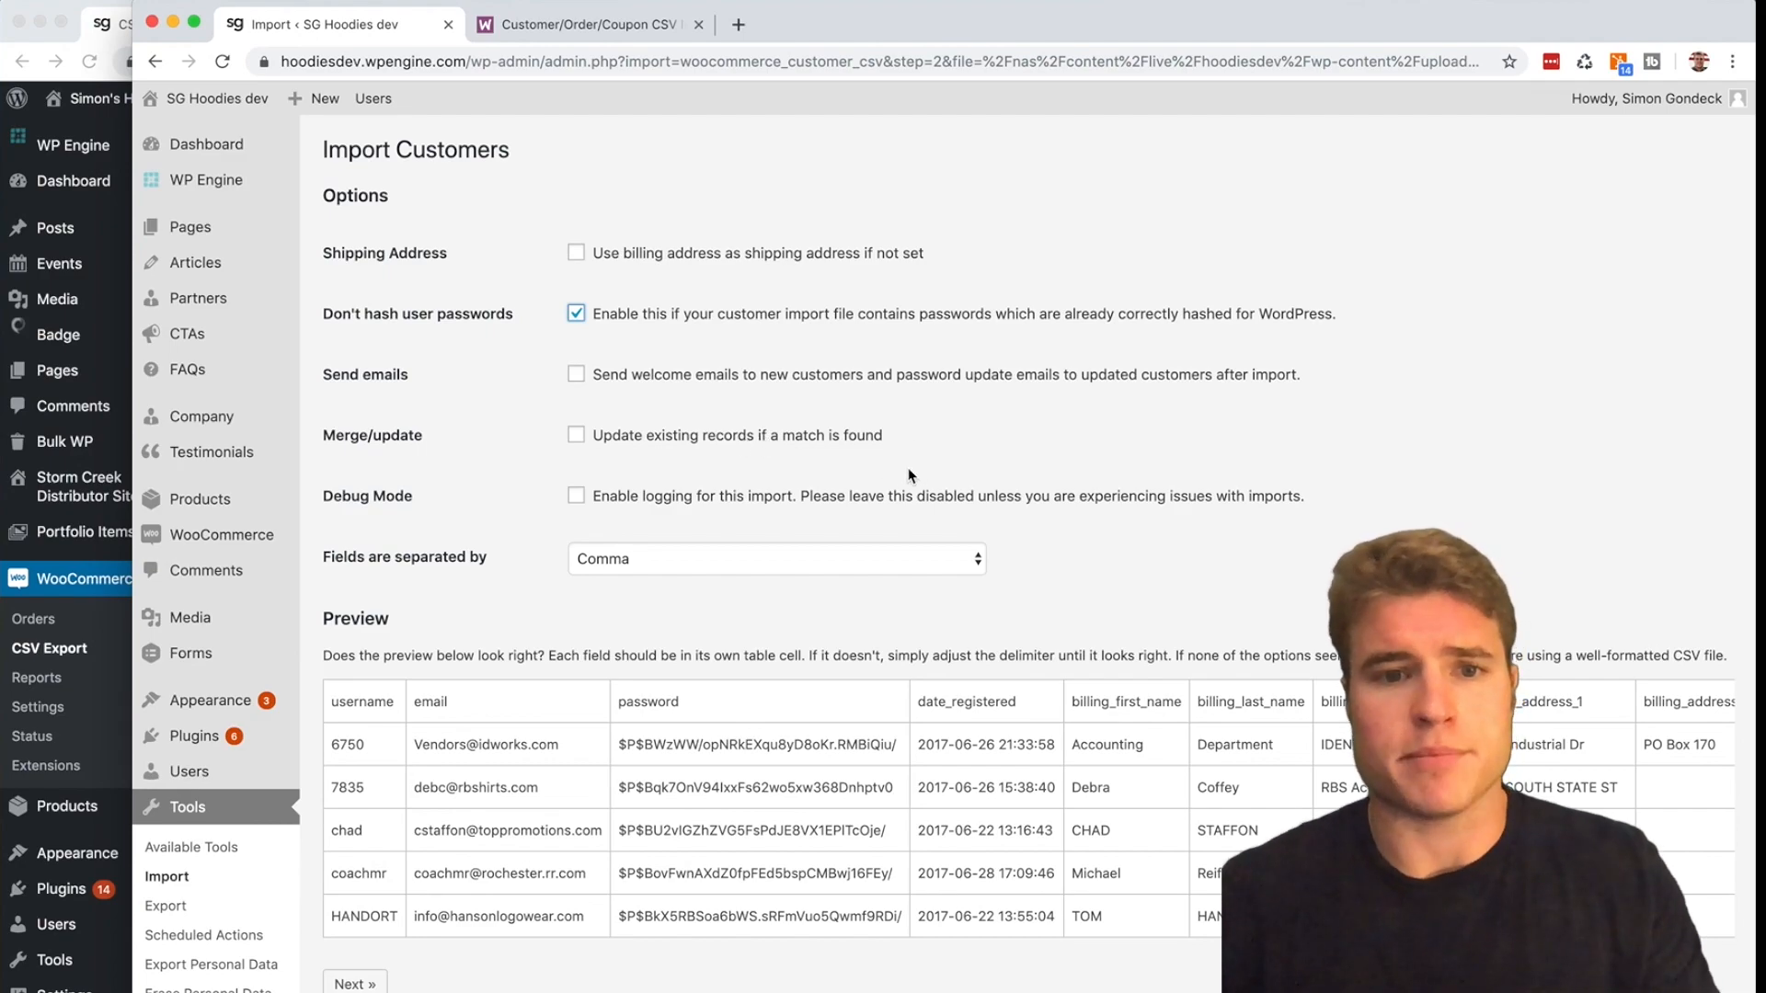
scroll(909, 475, "down", 1)
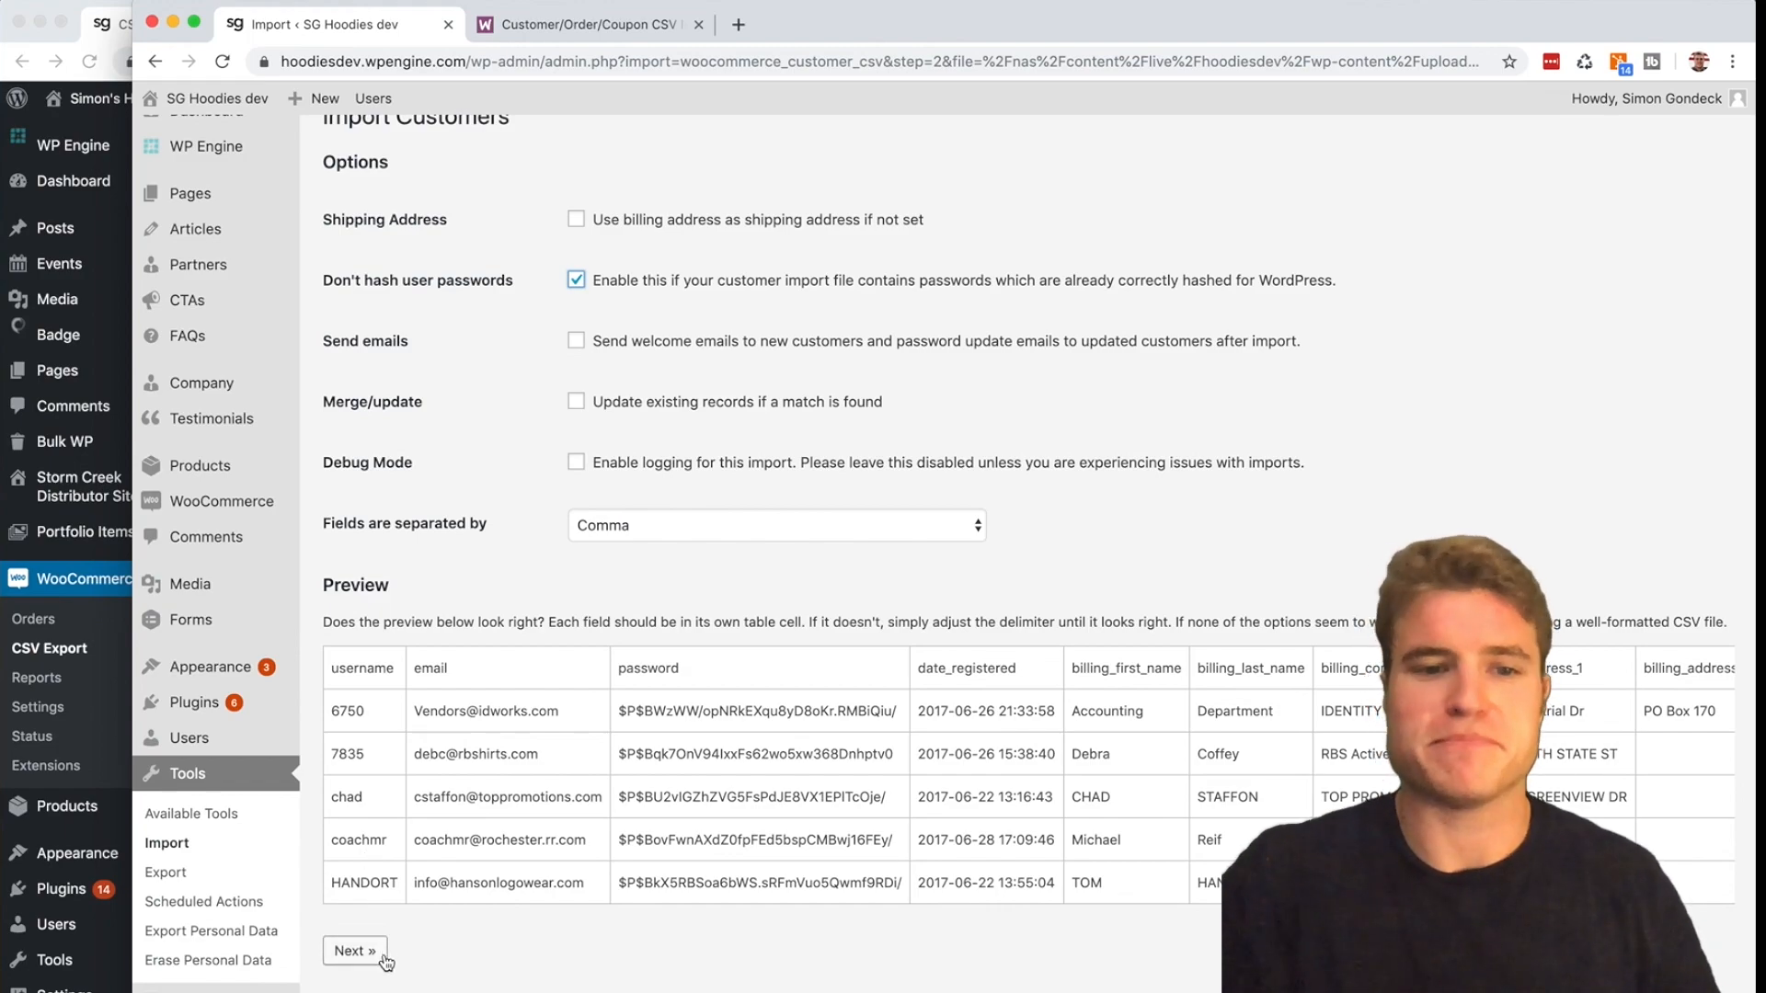
left_click(355, 951)
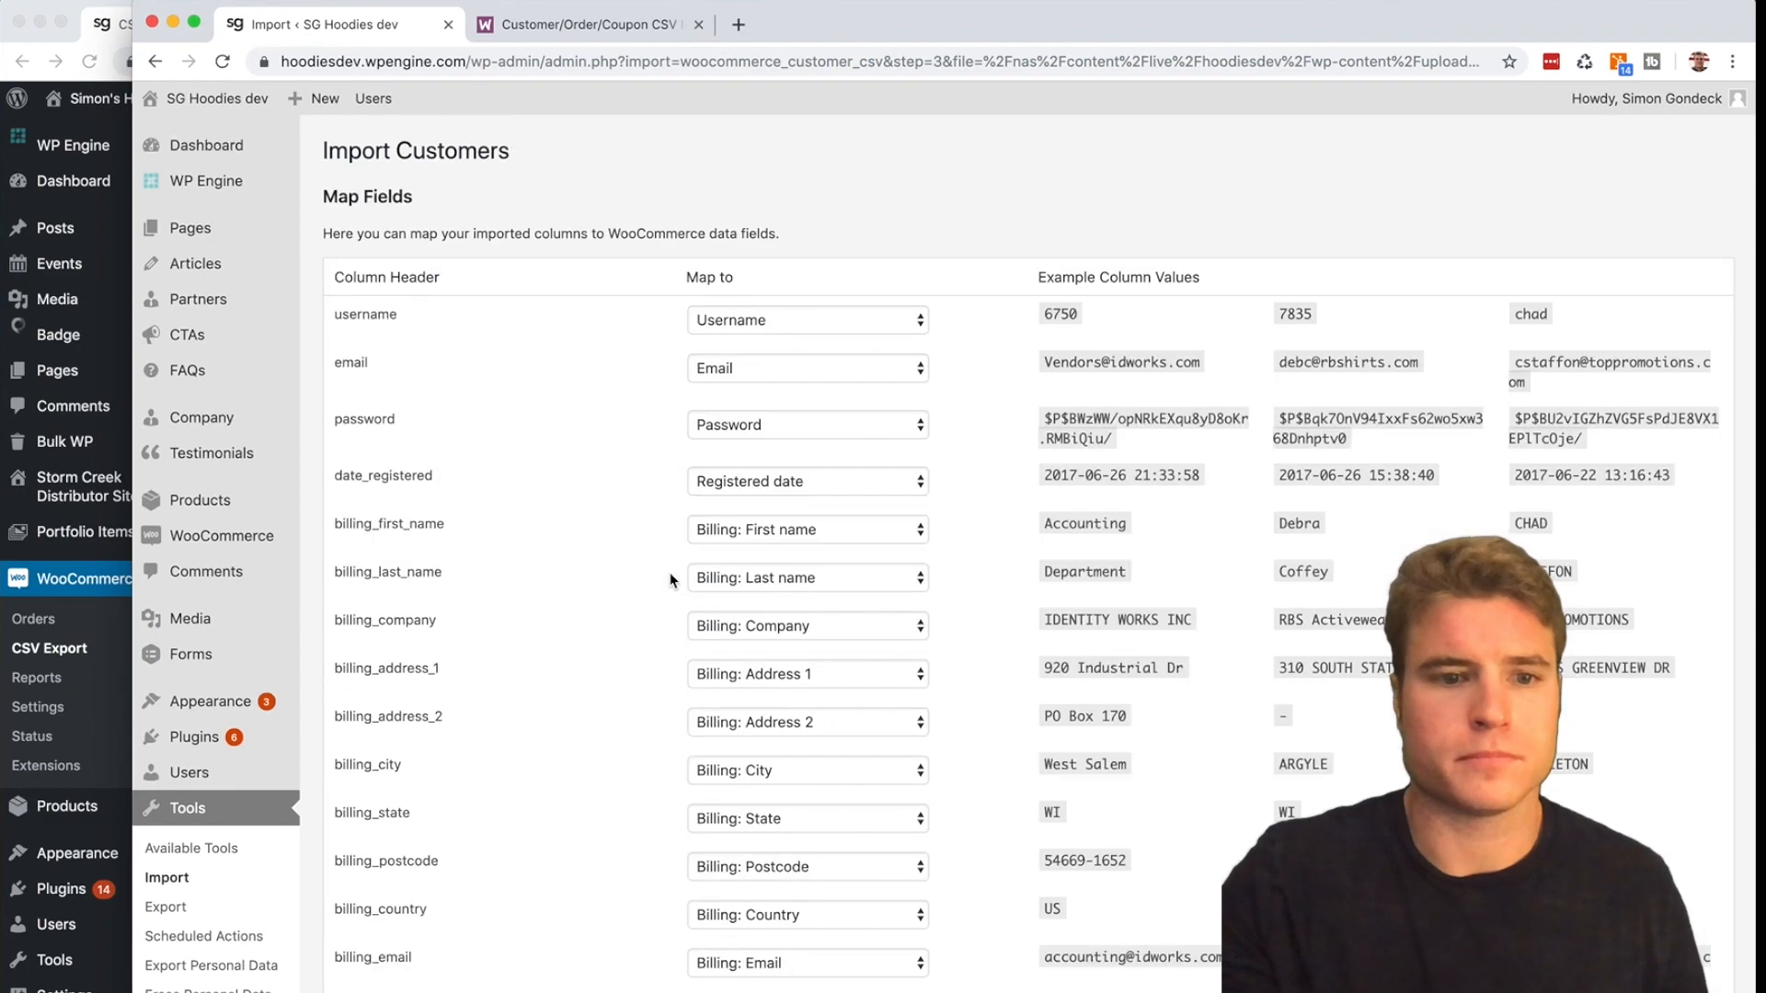
- Keep the default column mapping, perform a dry run of the customer import, and open the Plugins page in a new tab
scroll(669, 580, "down", 10)
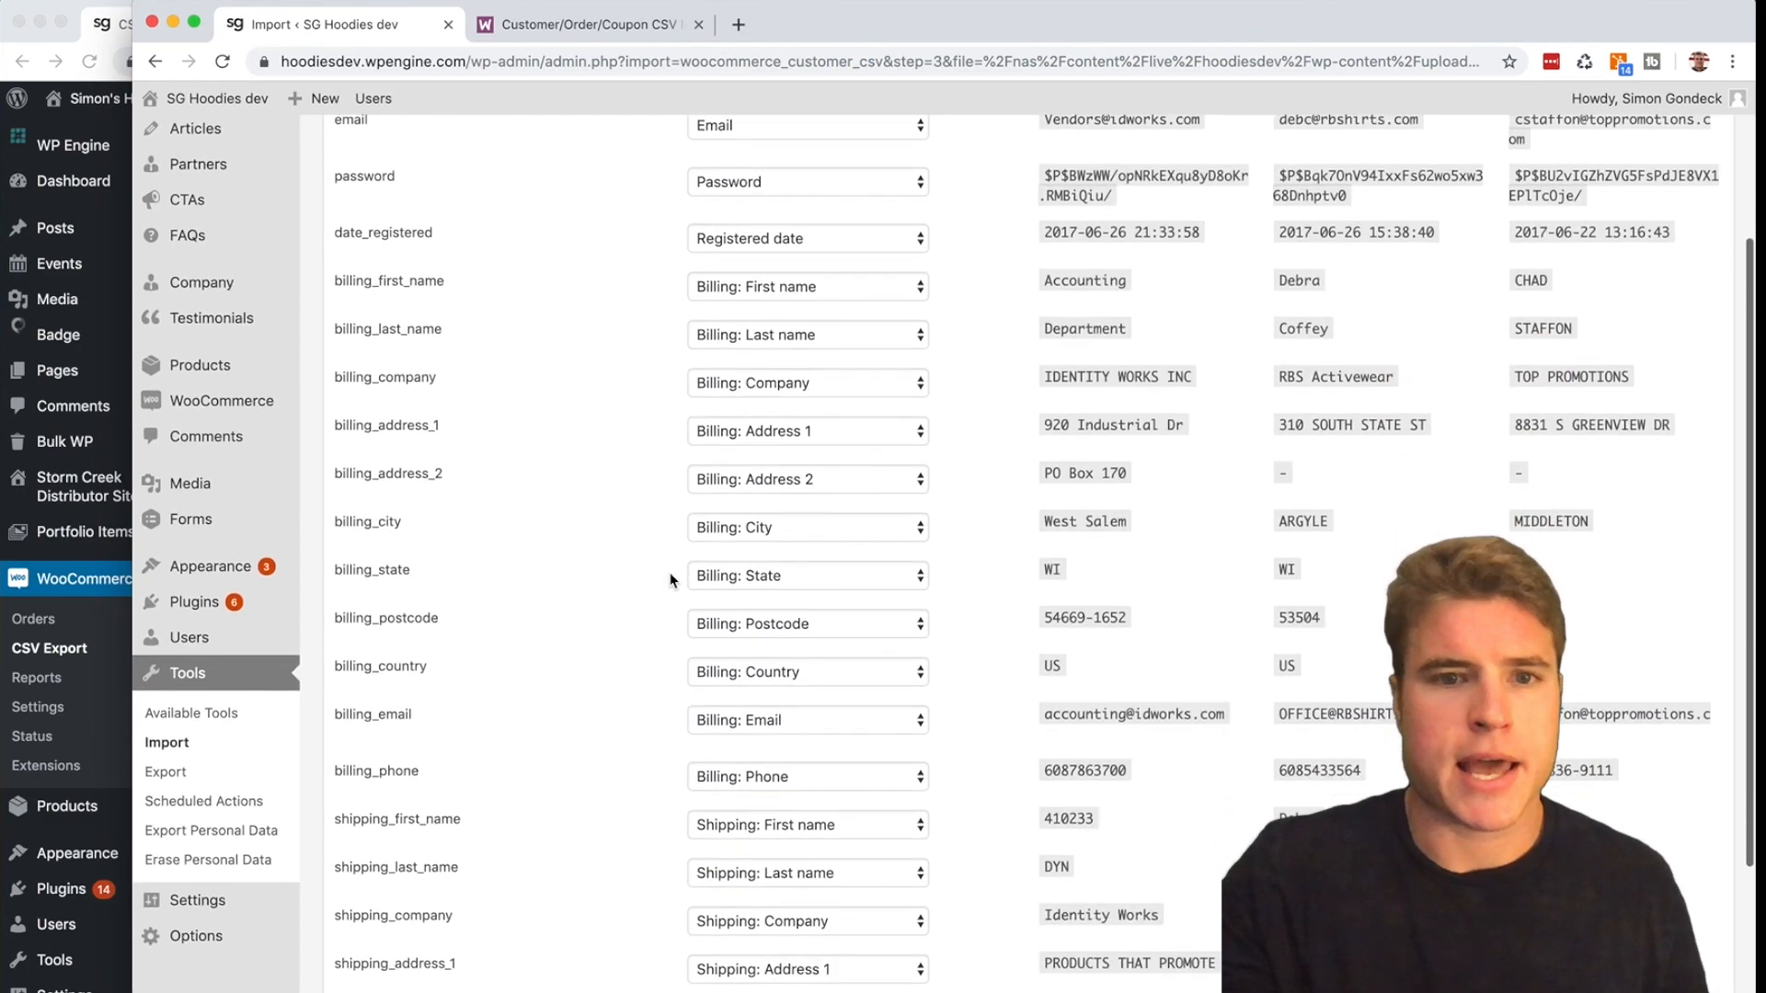
left_click(359, 957)
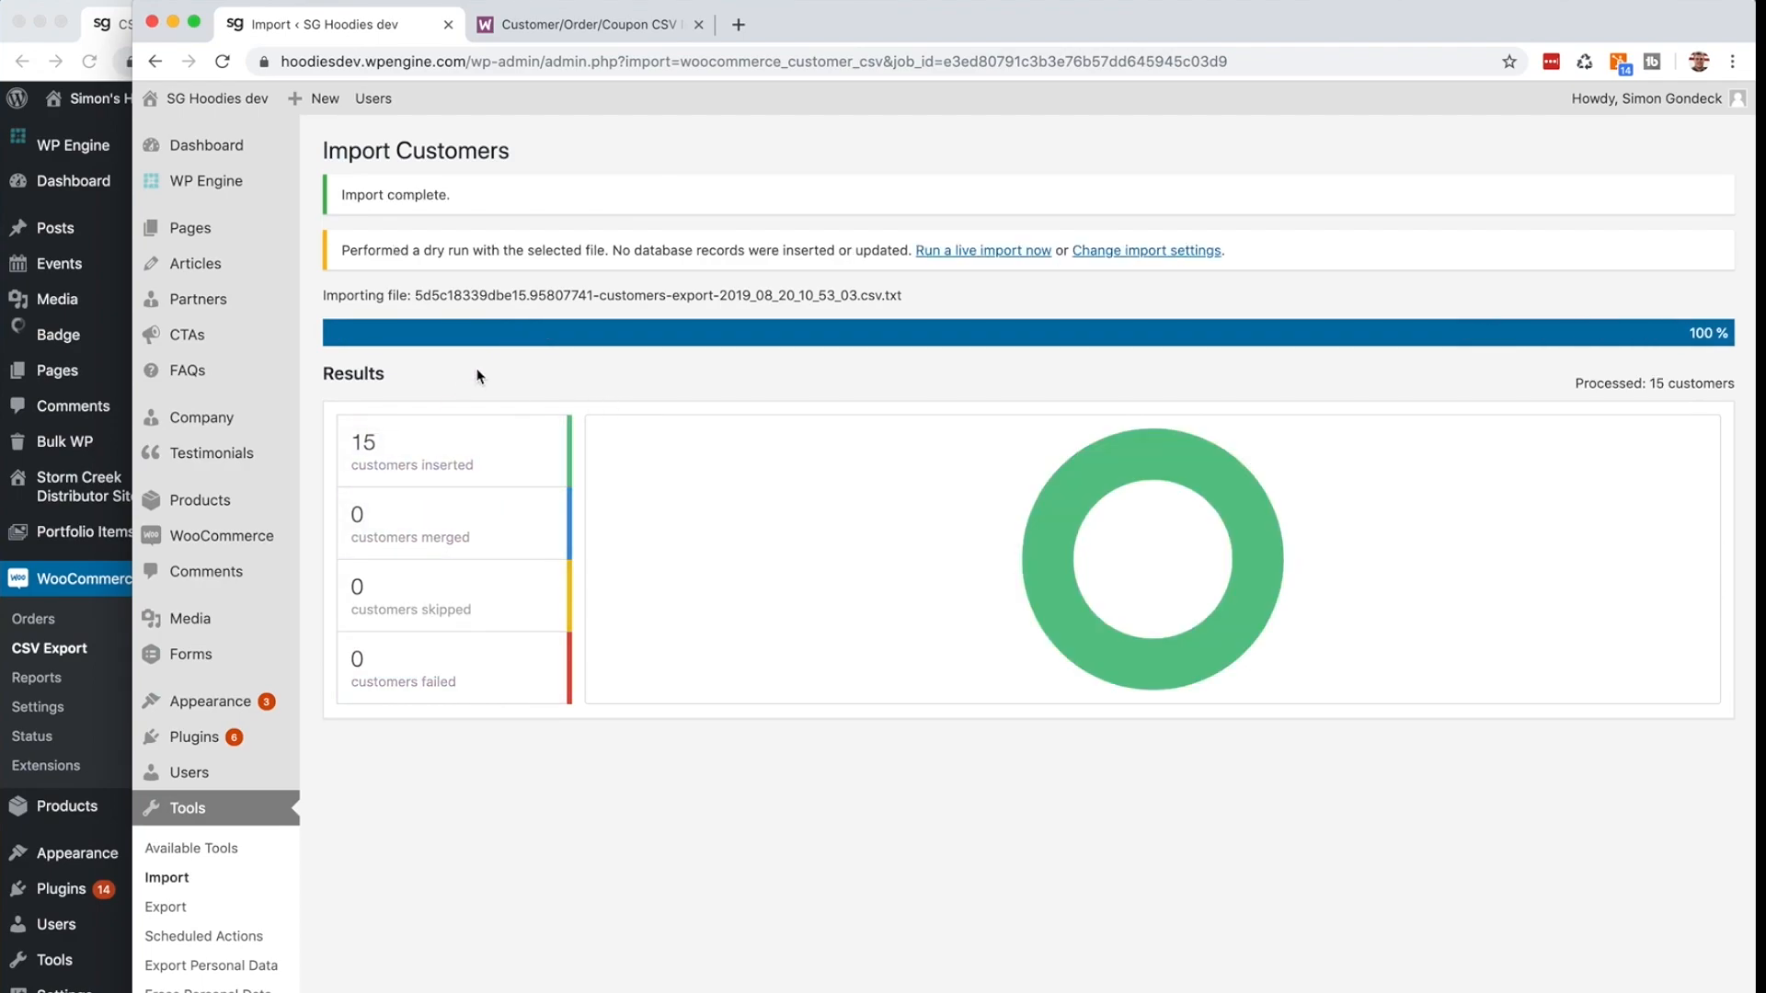
left_click(258, 747, "super")
left_click(515, 25)
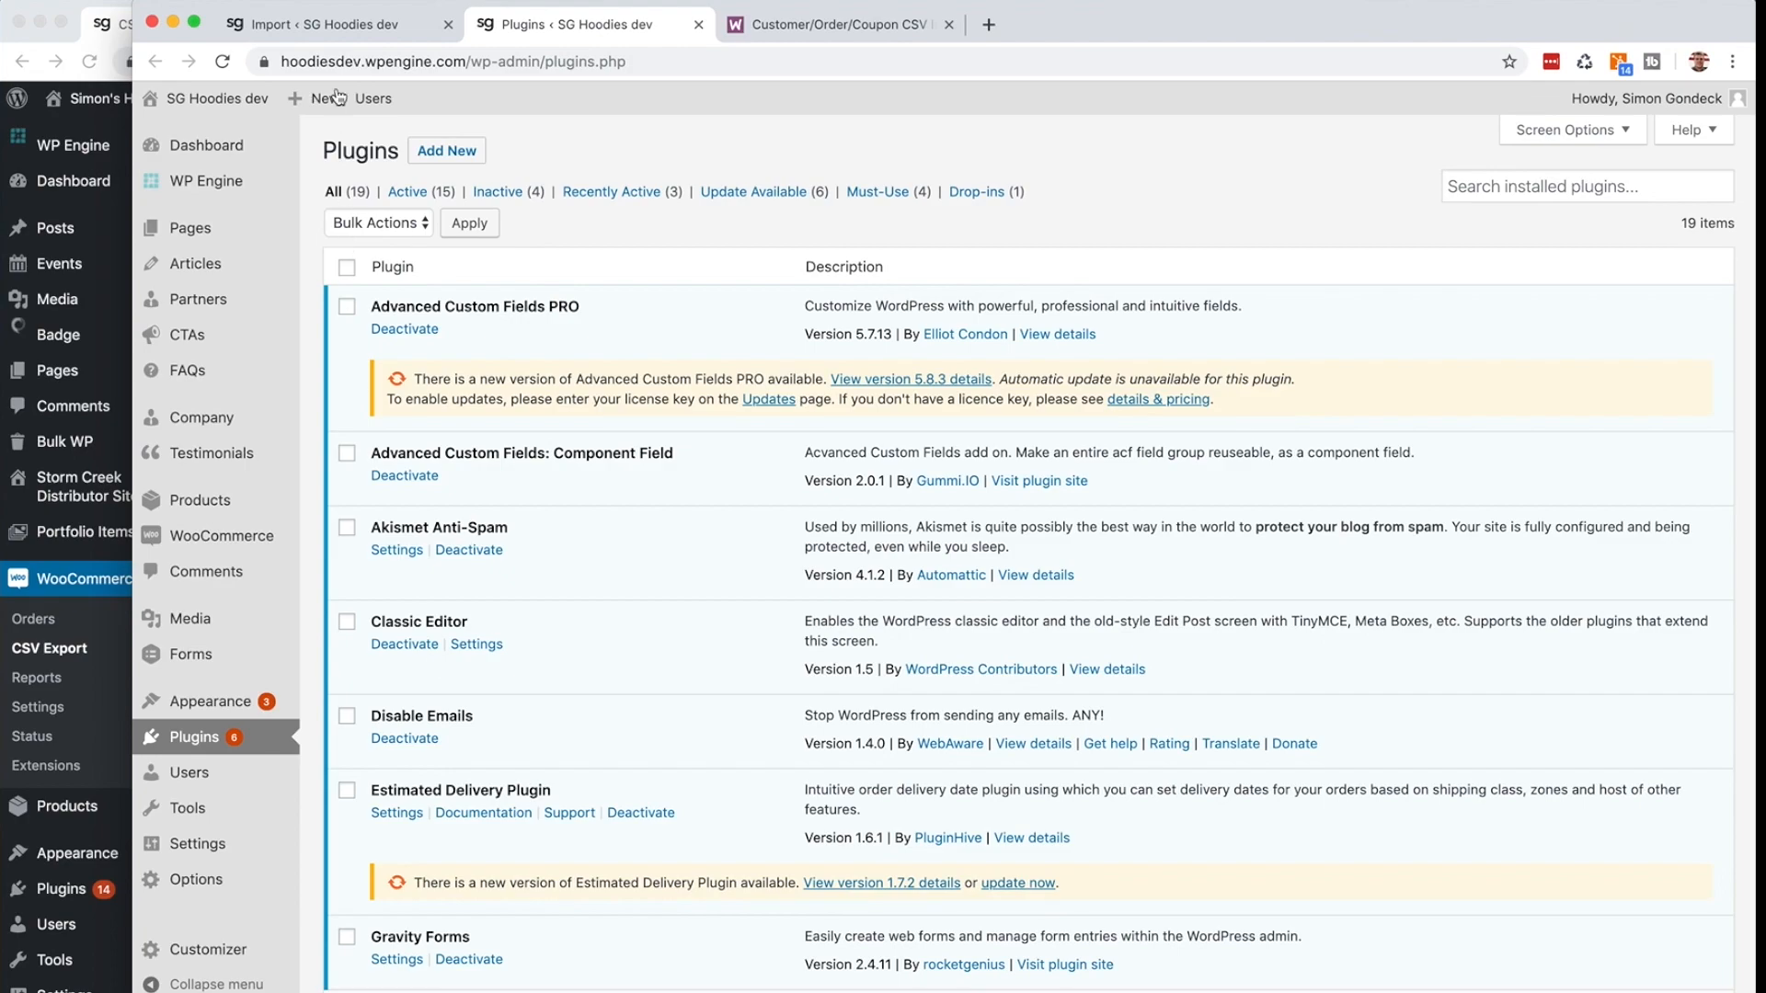
- Return to the dry run results, run the live customer import, and show its detailed results
left_click(333, 25)
left_click(1018, 250)
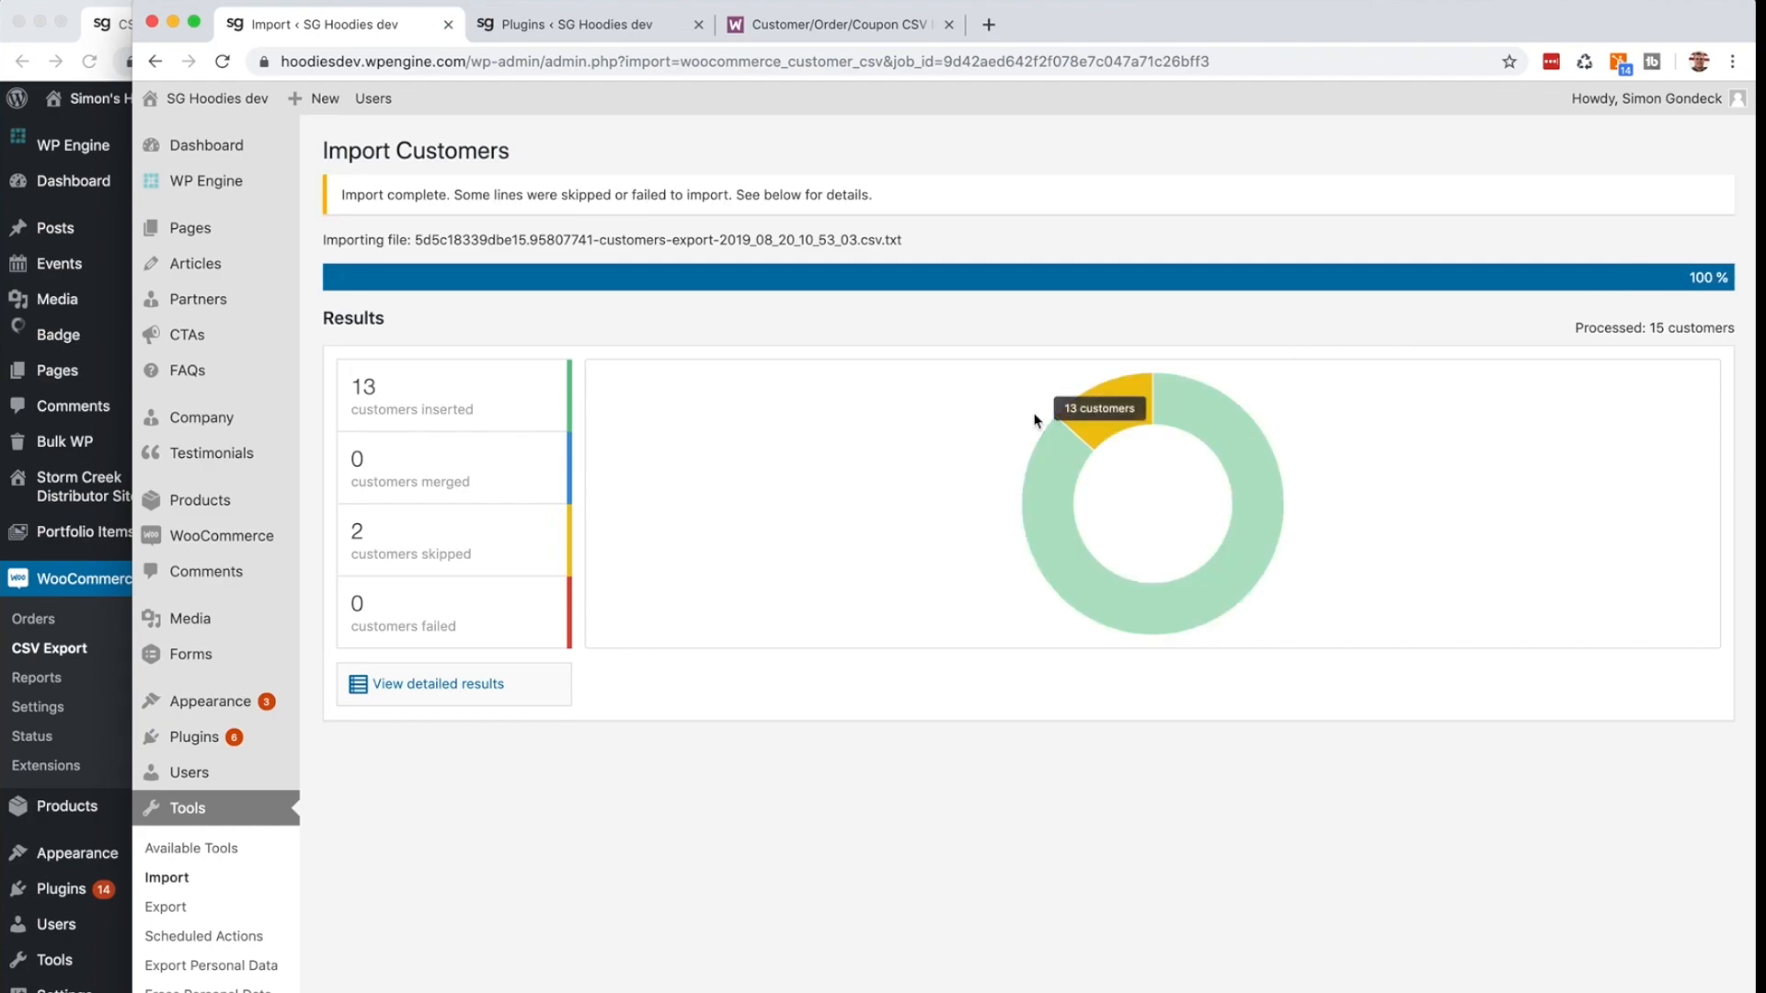
left_click(530, 677)
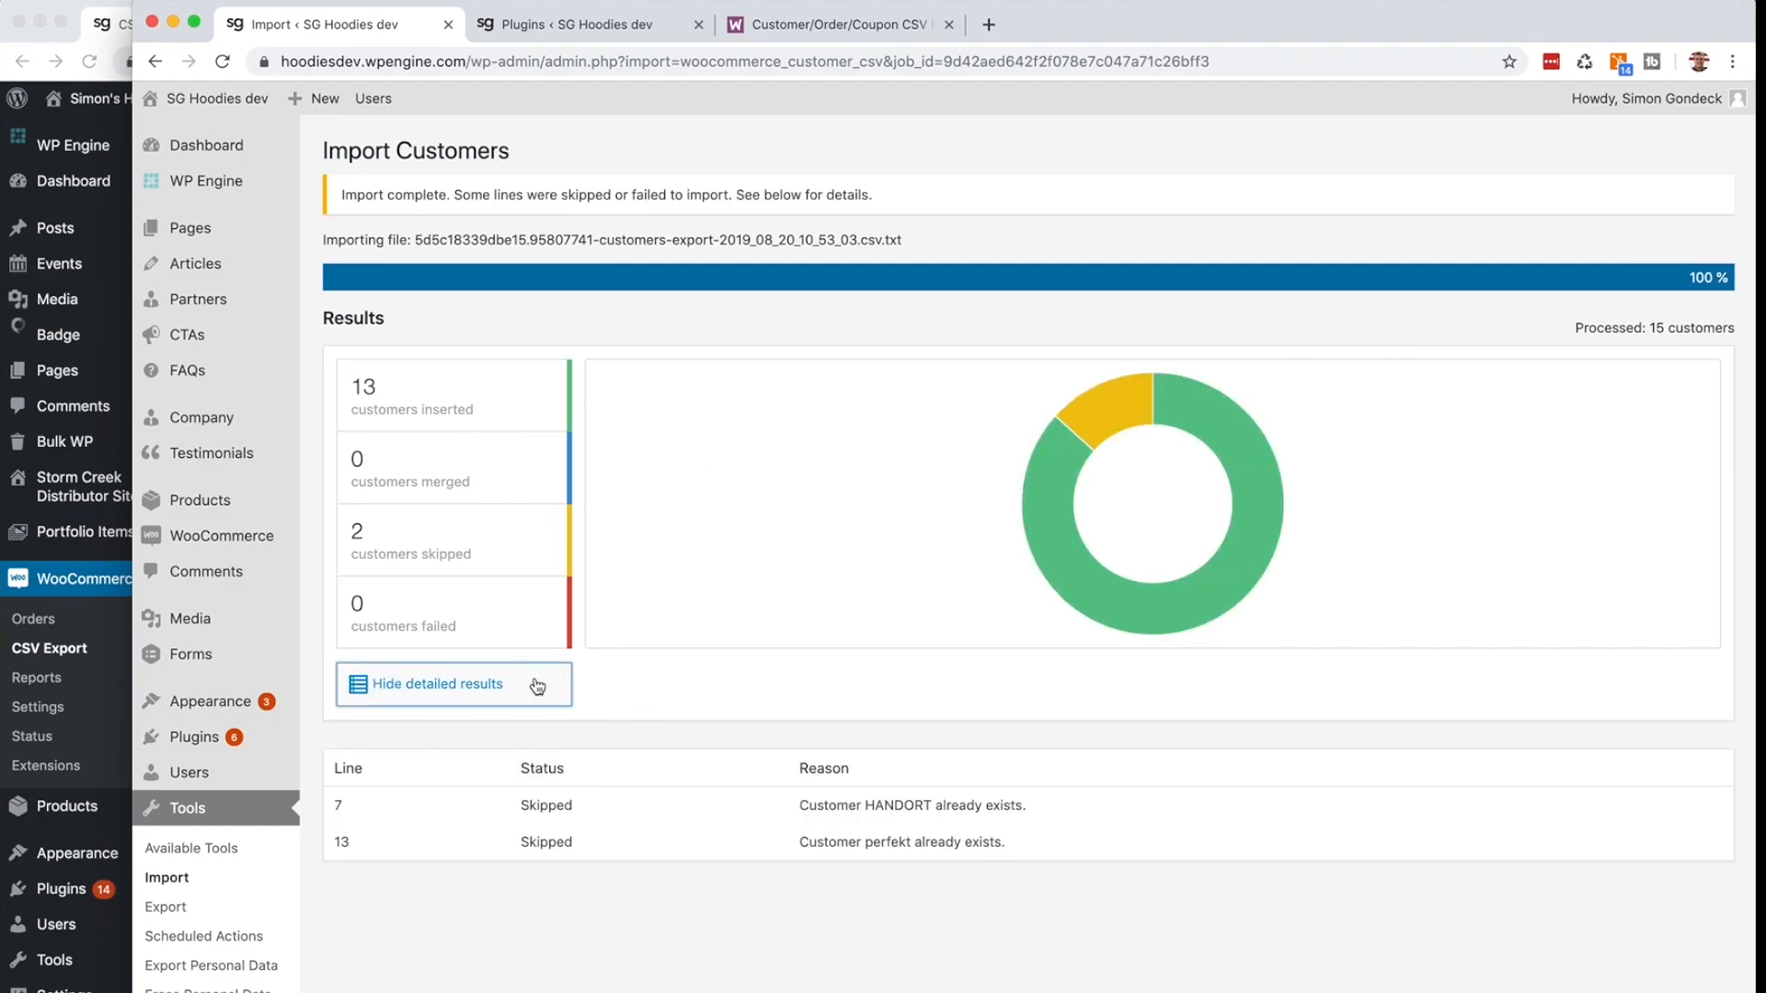
- Review the skipped customers in the import results and check the imported accounts in the user list filtered by the Customer role
left_click_drag(771, 794, 1021, 858)
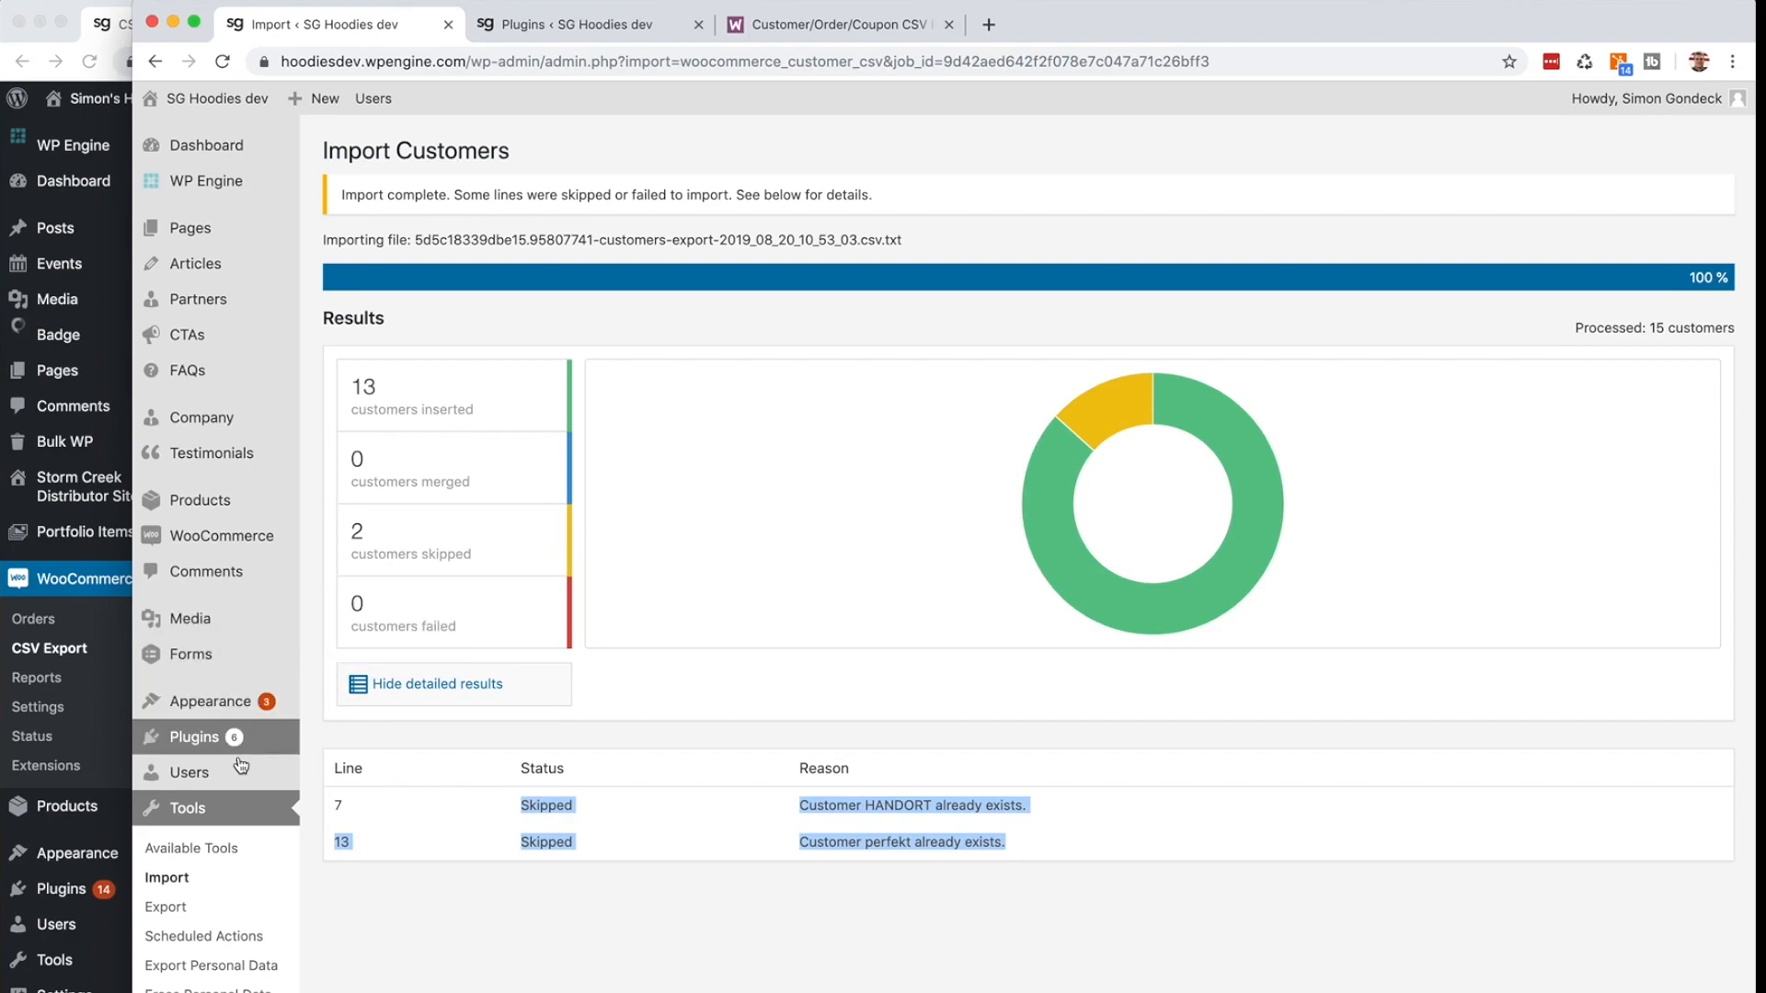
left_click(343, 777)
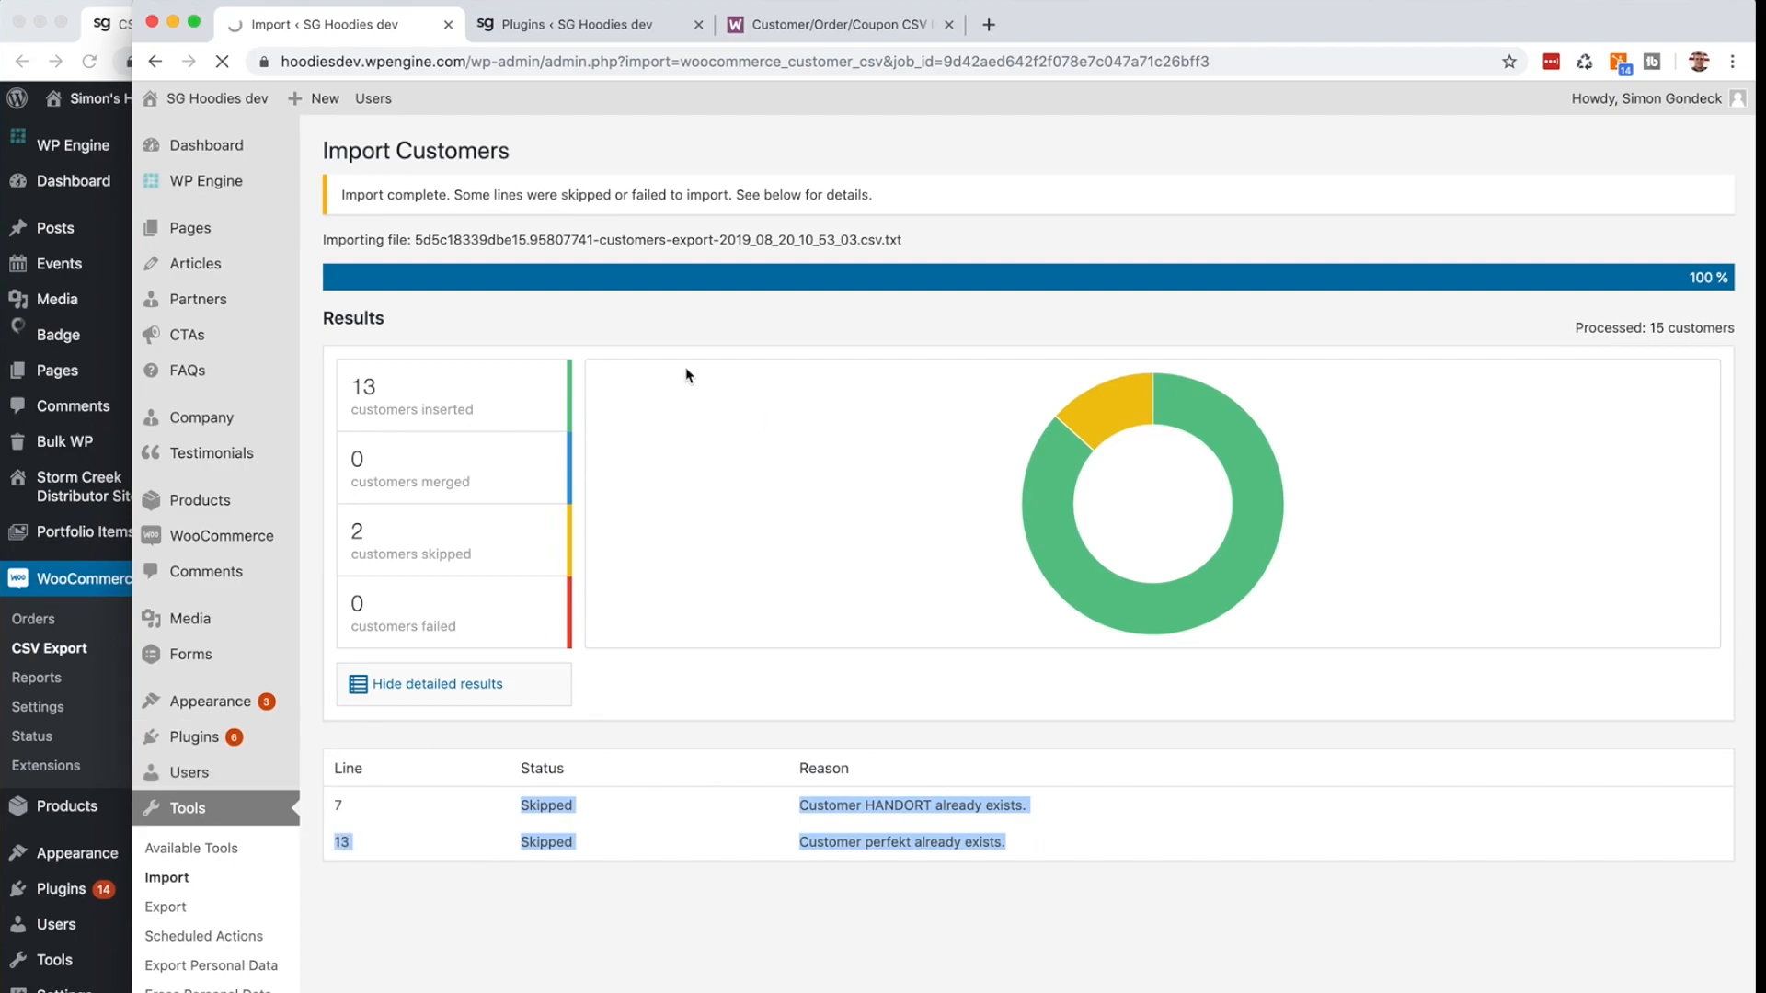
left_click(551, 191)
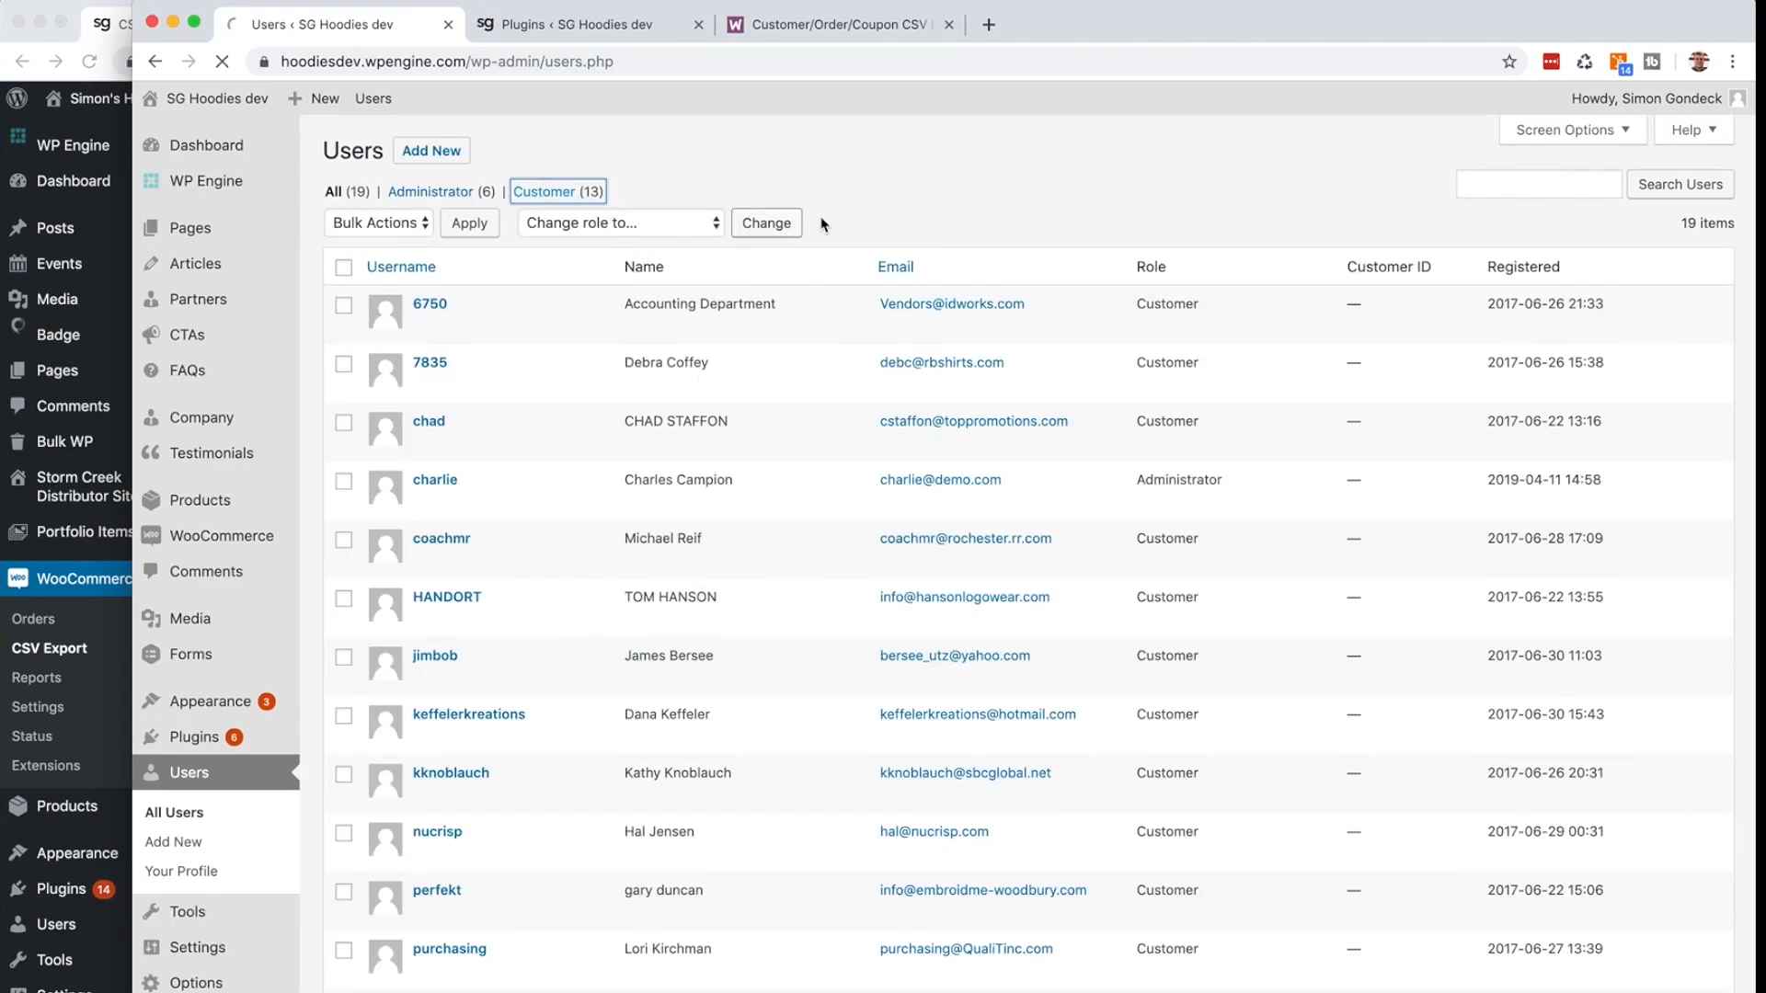
scroll(872, 209, "down", 3)
scroll(871, 209, "up", 3)
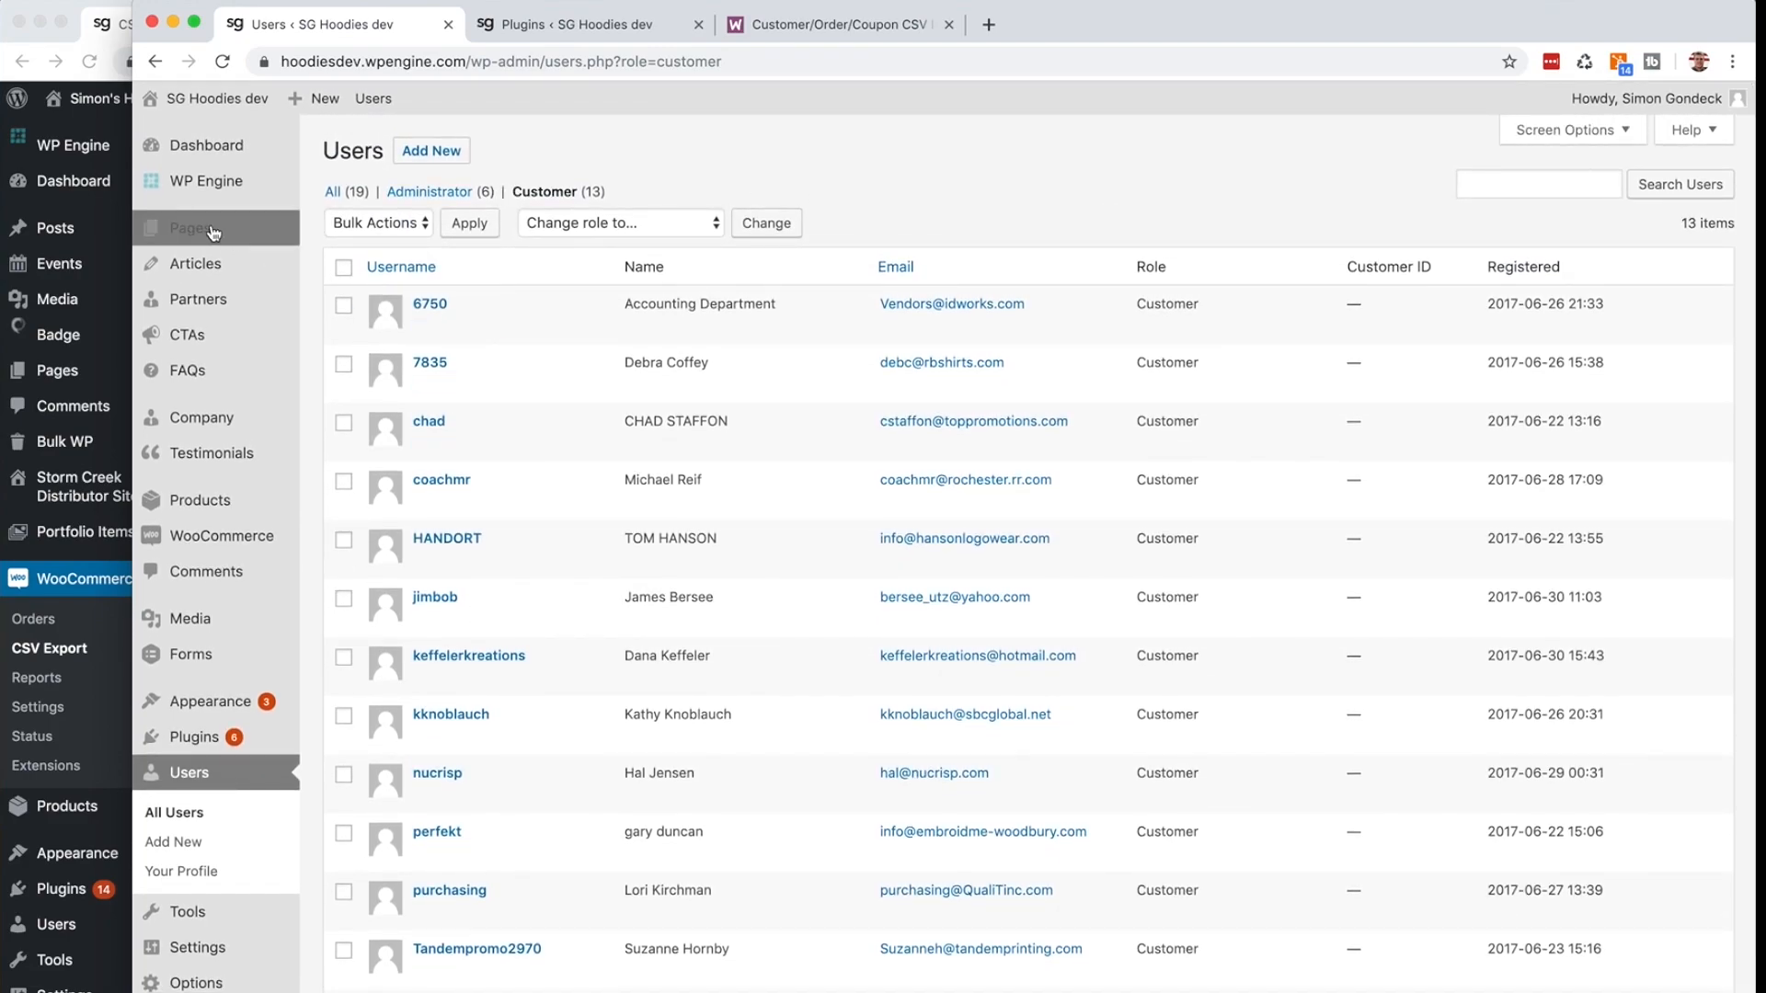
- Switch to the old store's CSV Export settings, keep CSV Import as the order export format, and save the settings
left_click(111, 221)
left_click(445, 28)
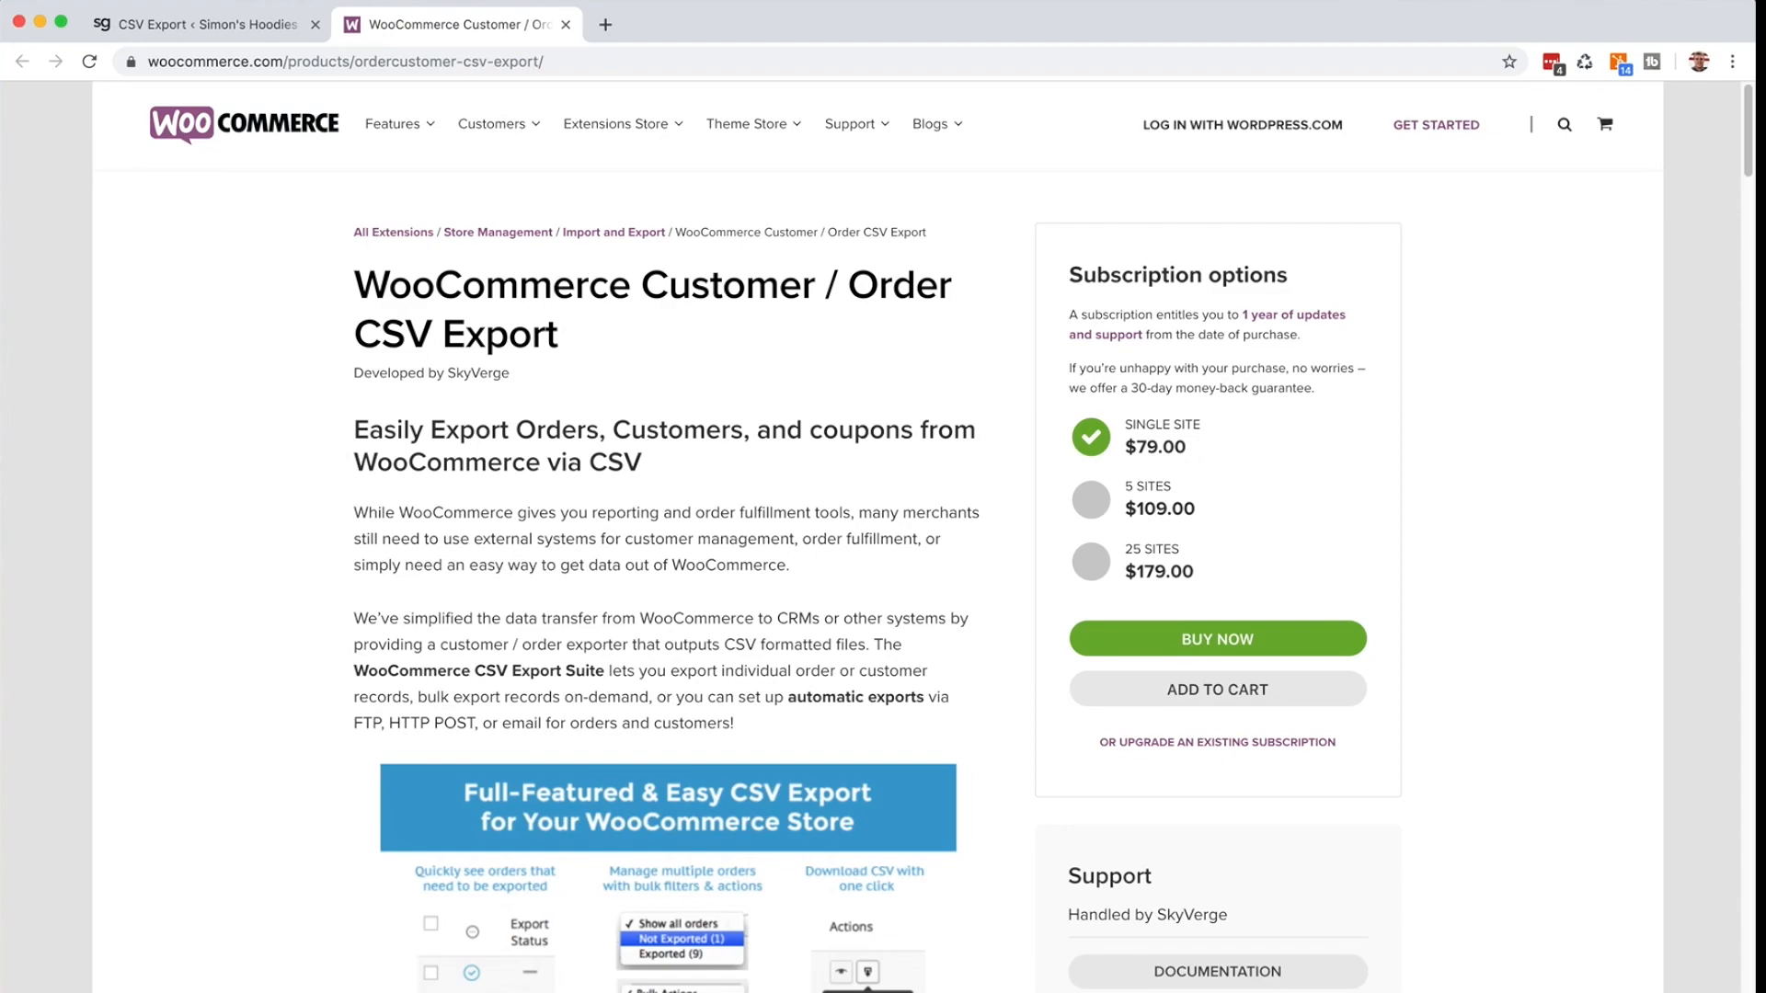
left_click(213, 22)
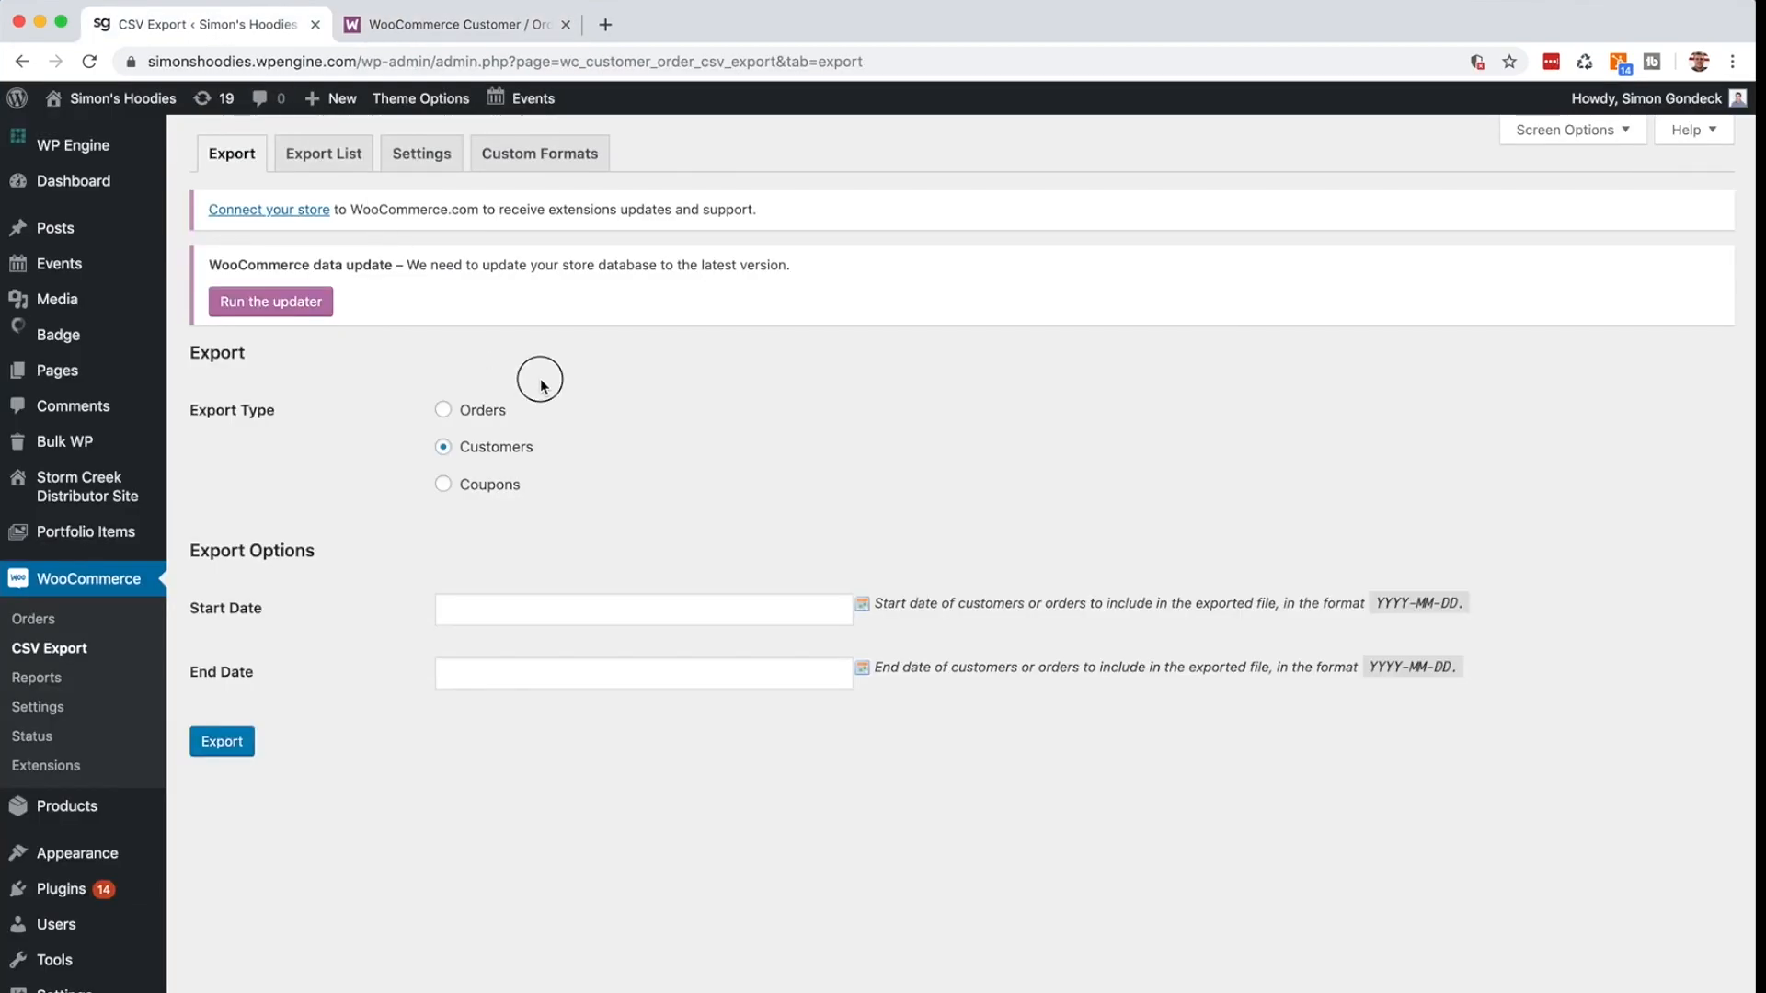
left_click(423, 155)
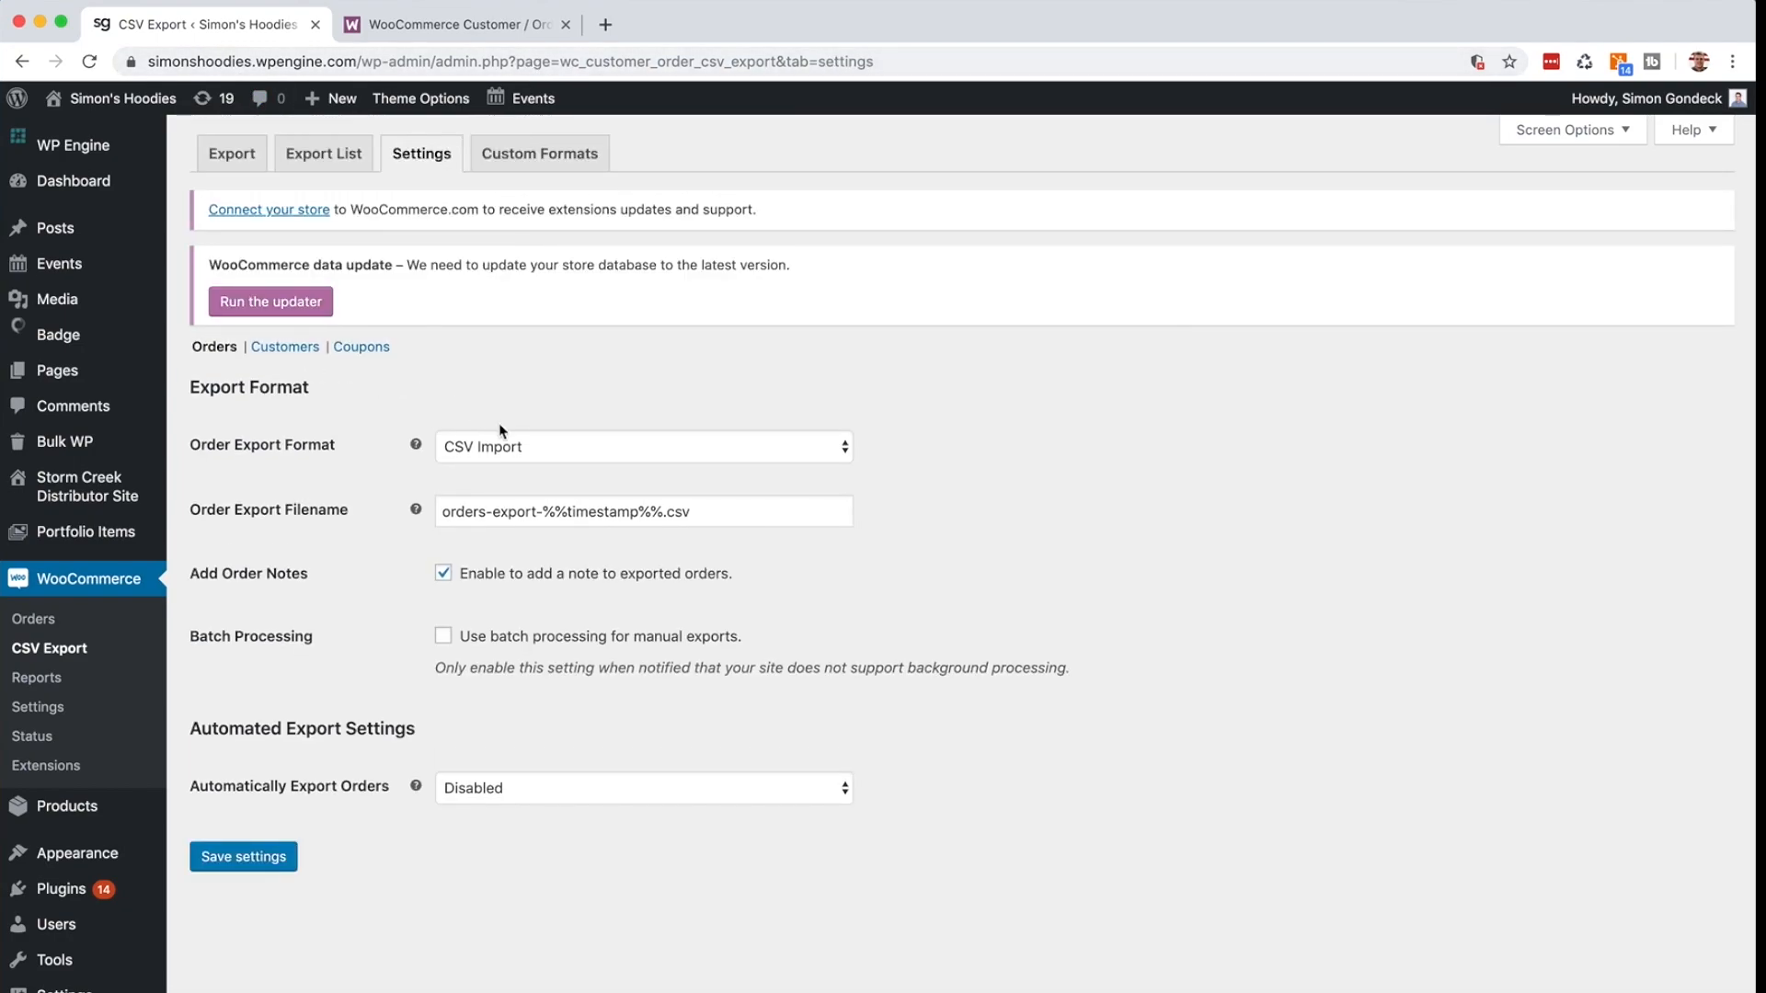
left_click(521, 449)
left_click(598, 449)
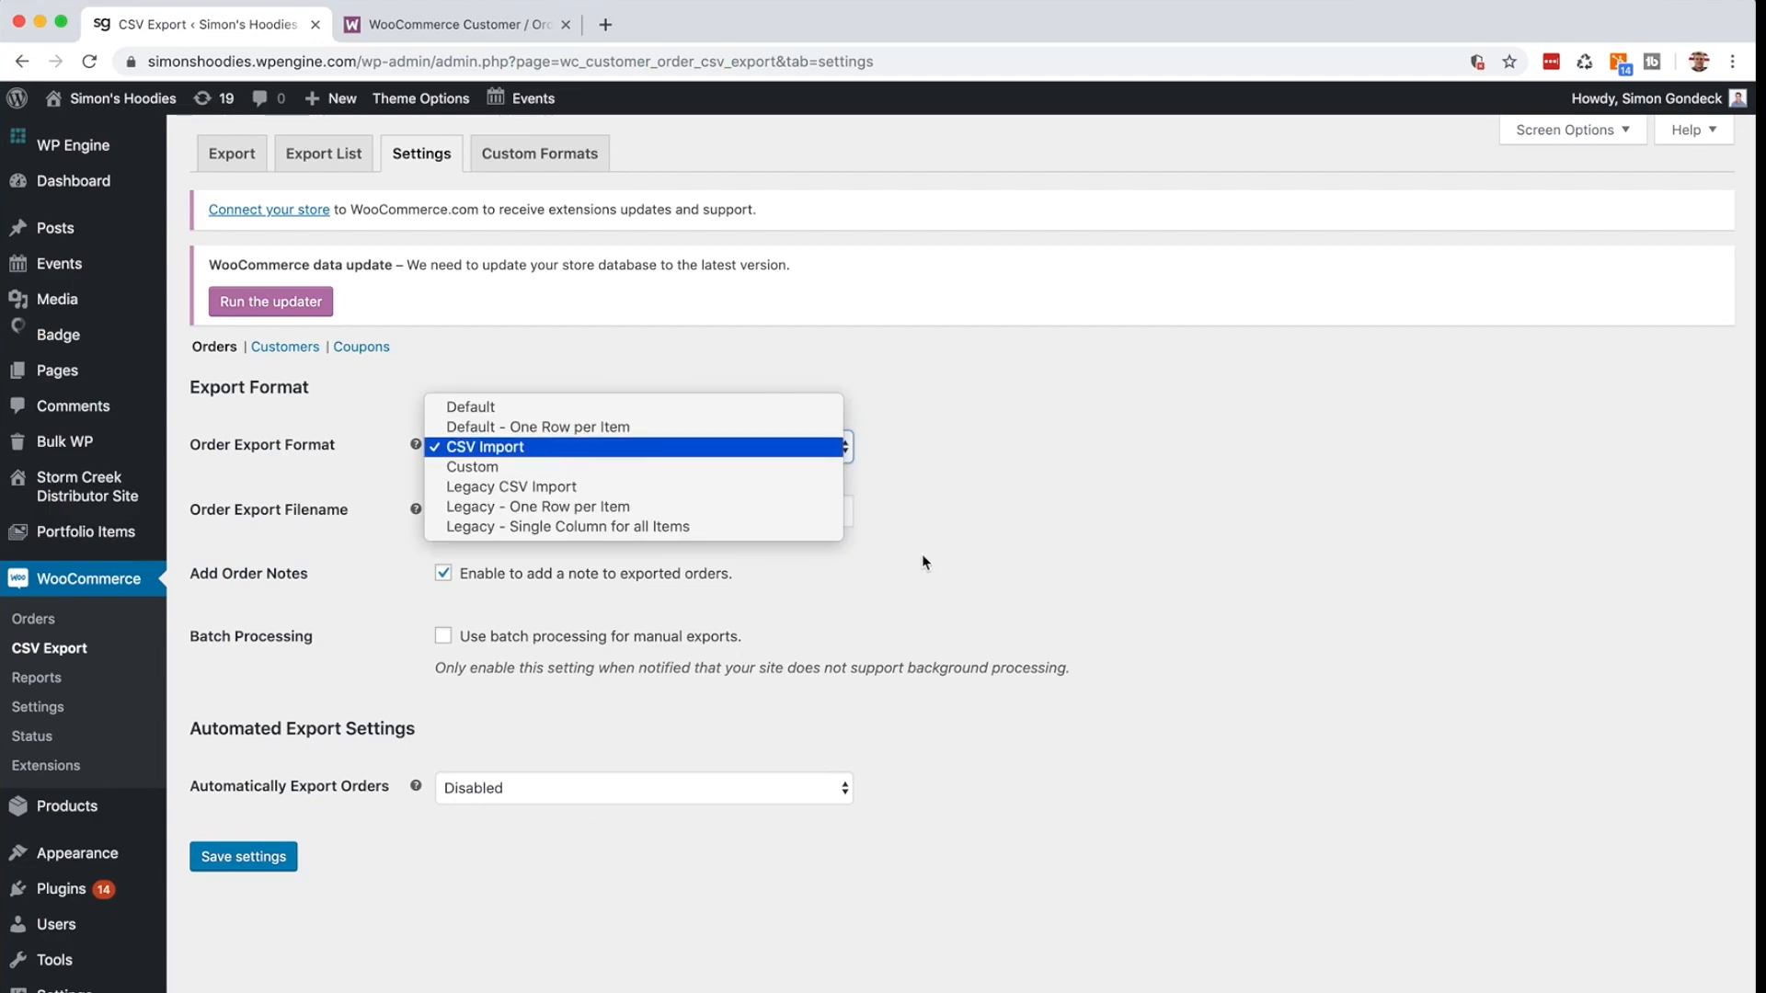
left_click(257, 858)
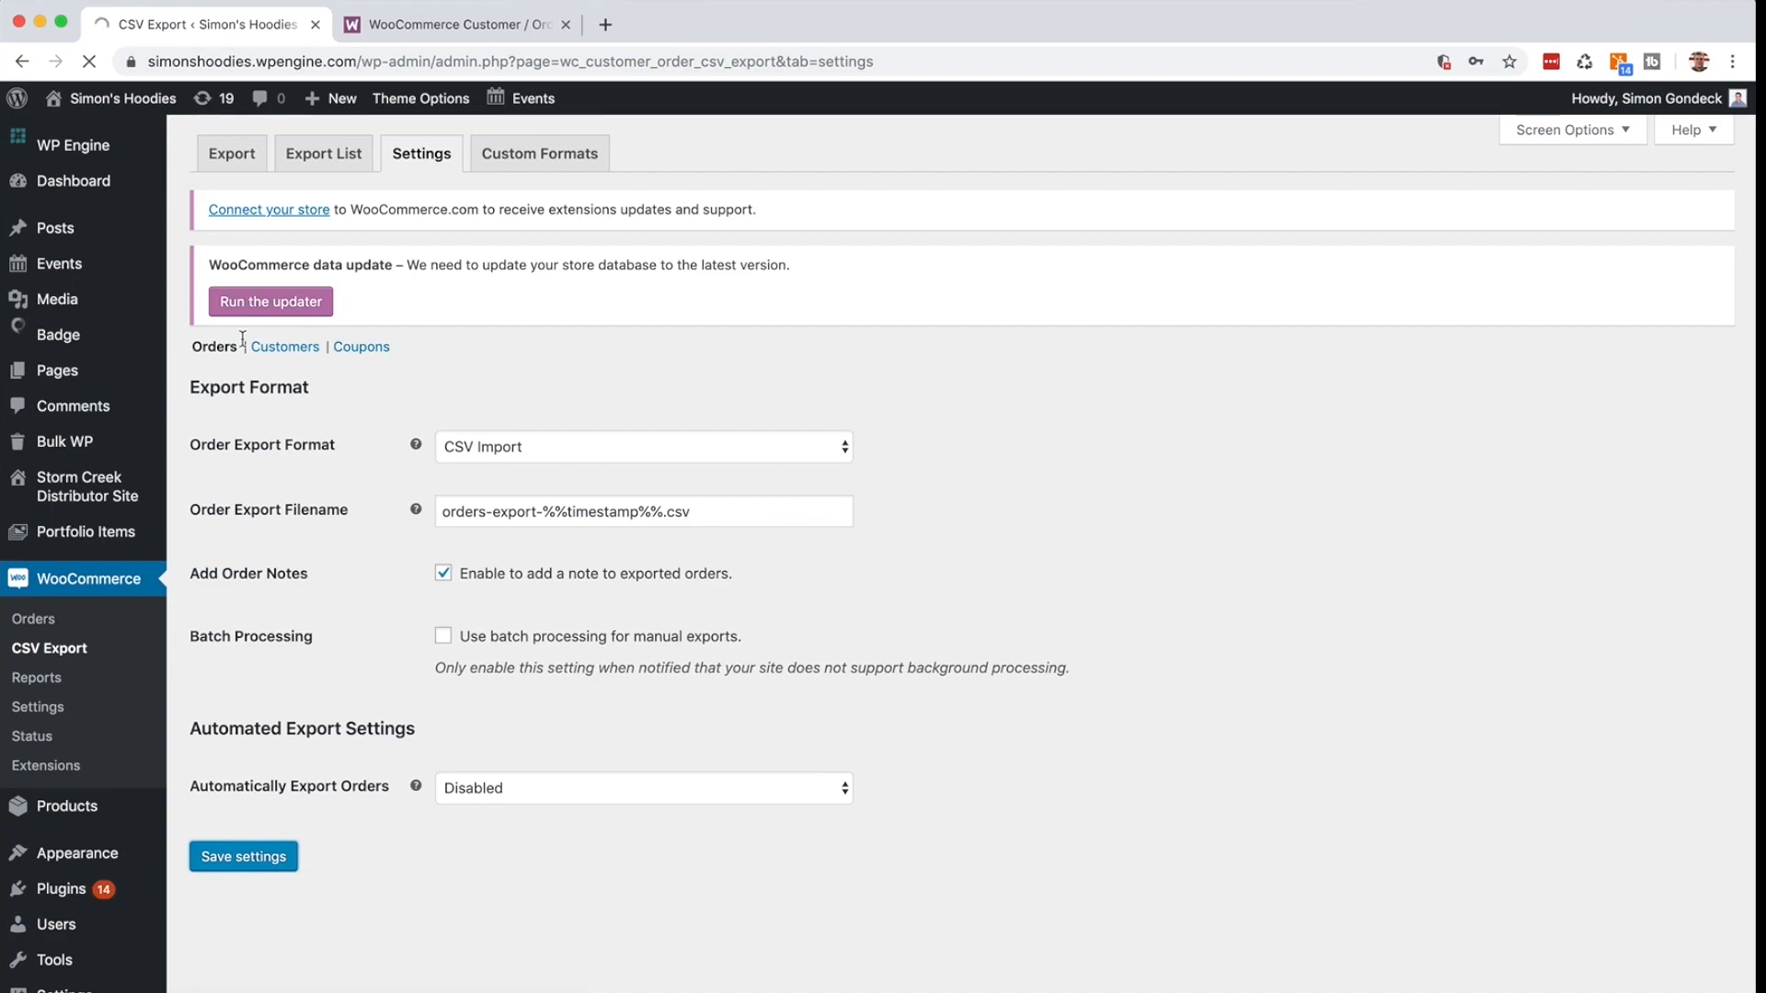
- Export all orders without status, category, product or date filters, and download the resulting orders file from the list of exports
left_click(231, 155)
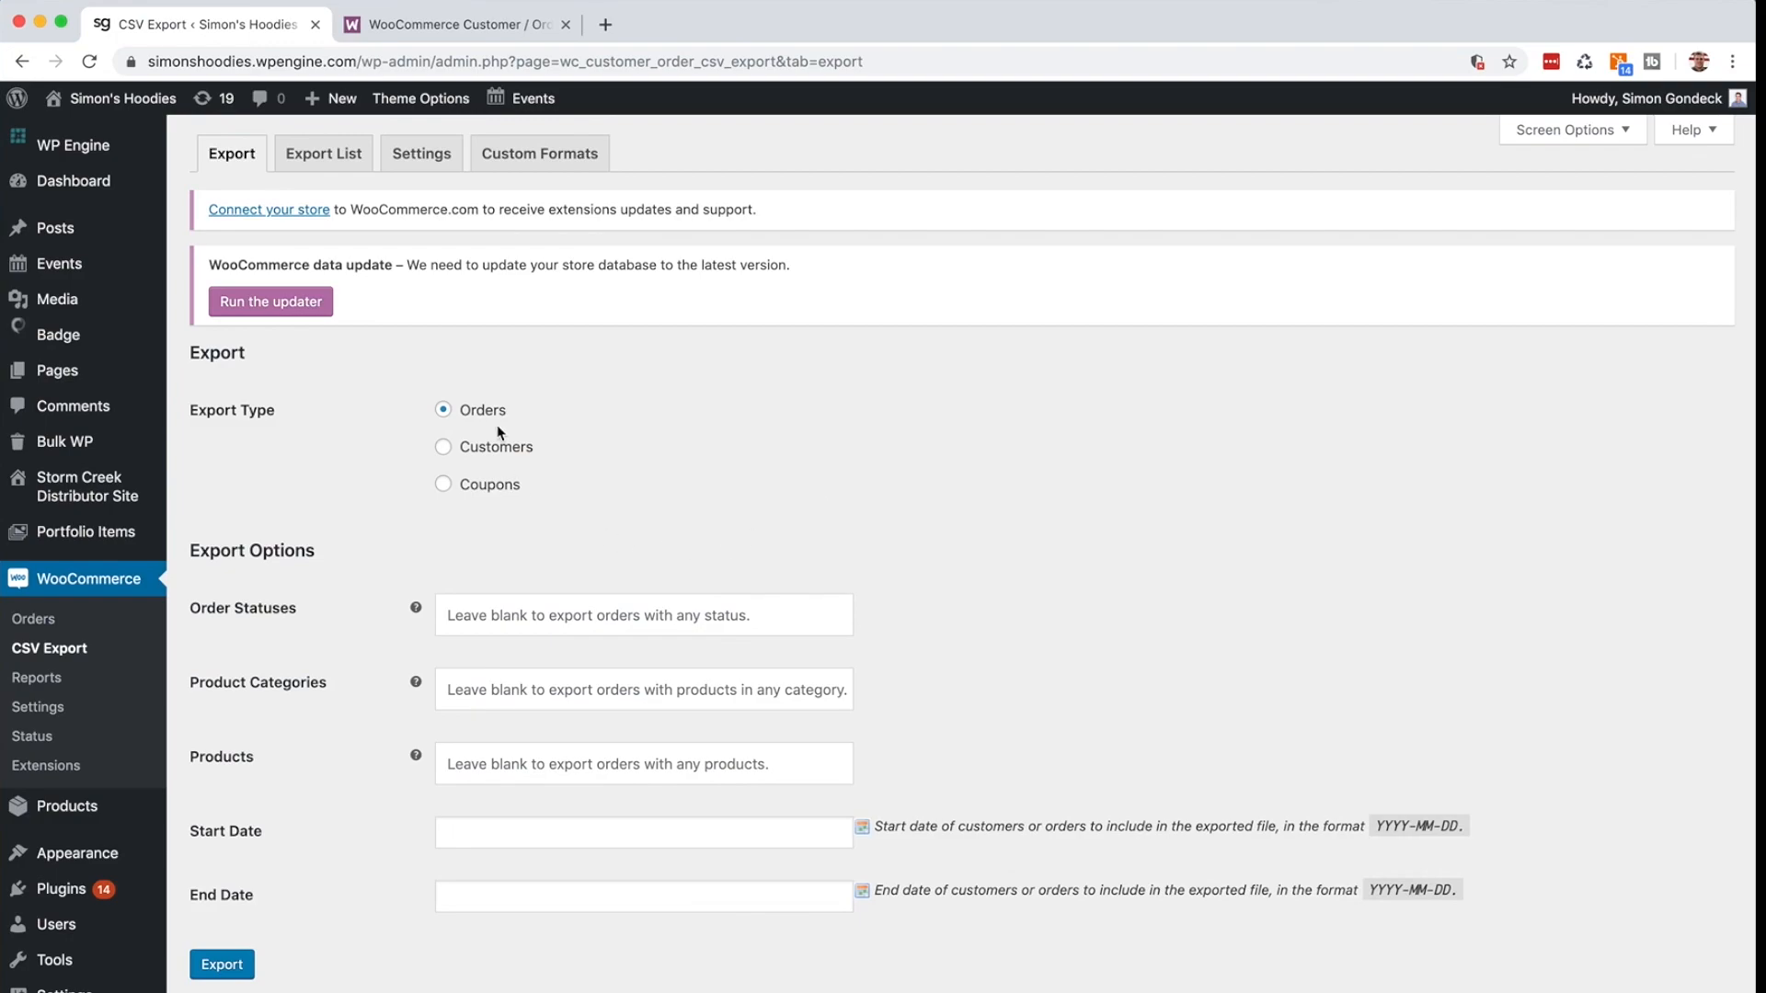
scroll(641, 458, "down", 1)
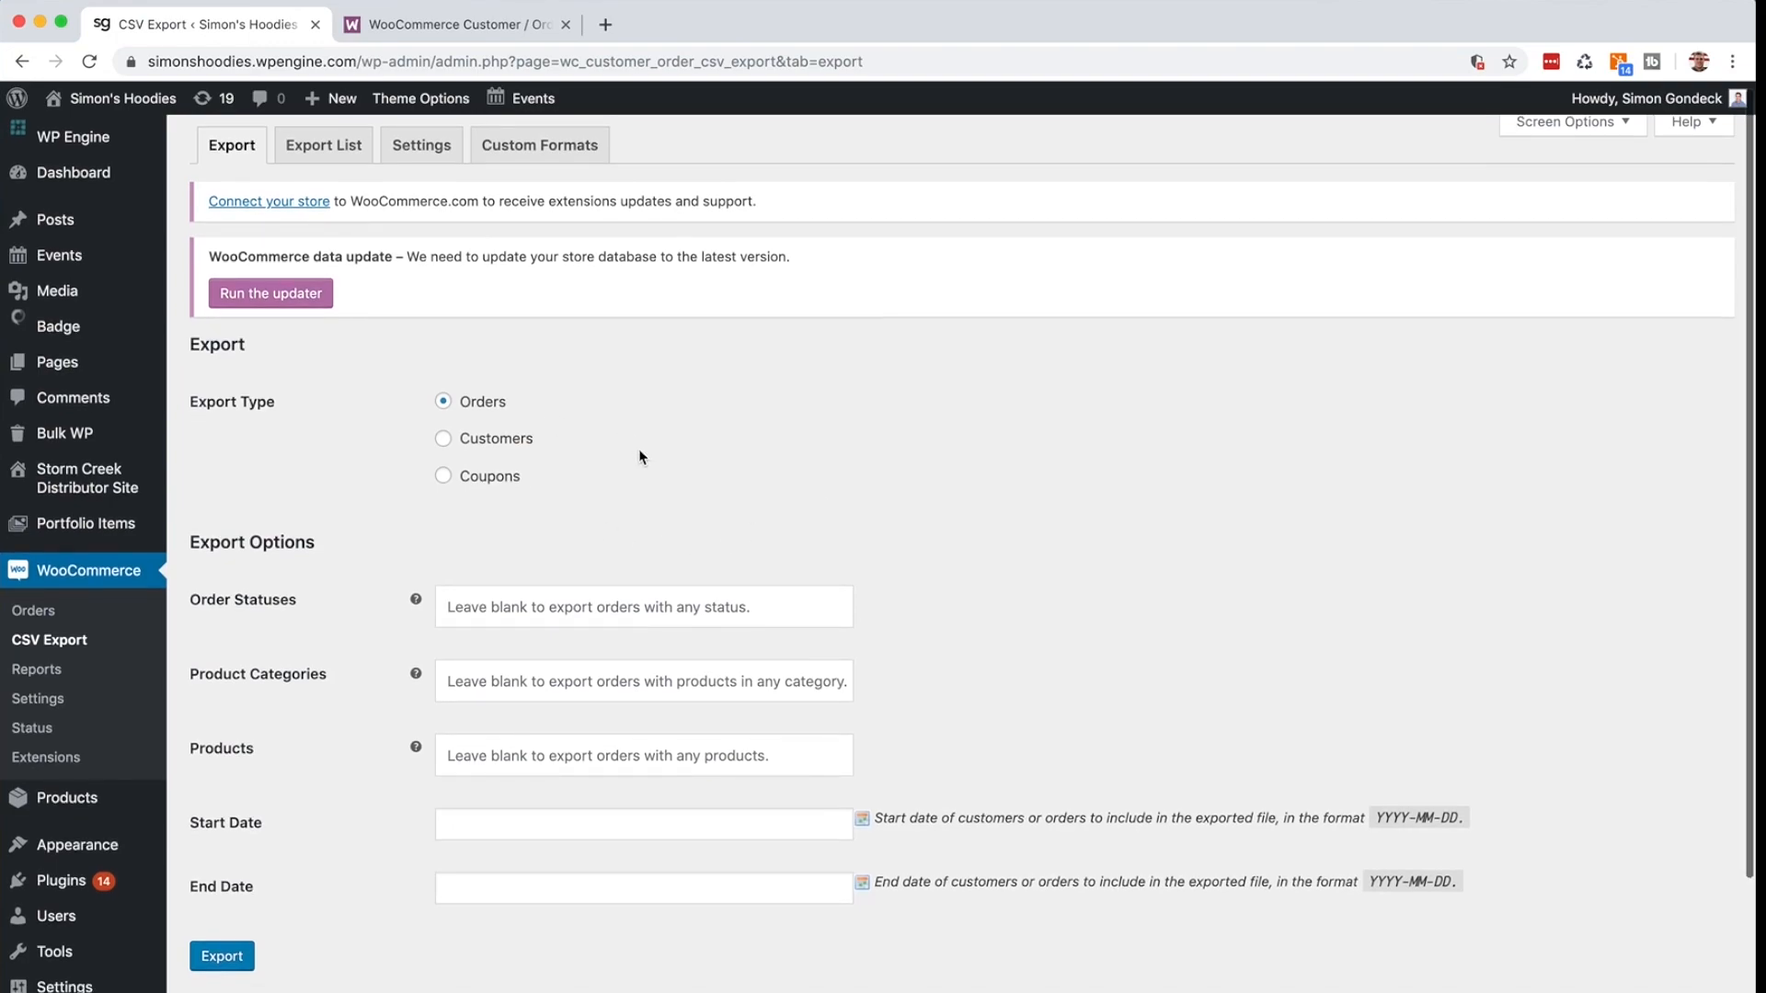
left_click(254, 957)
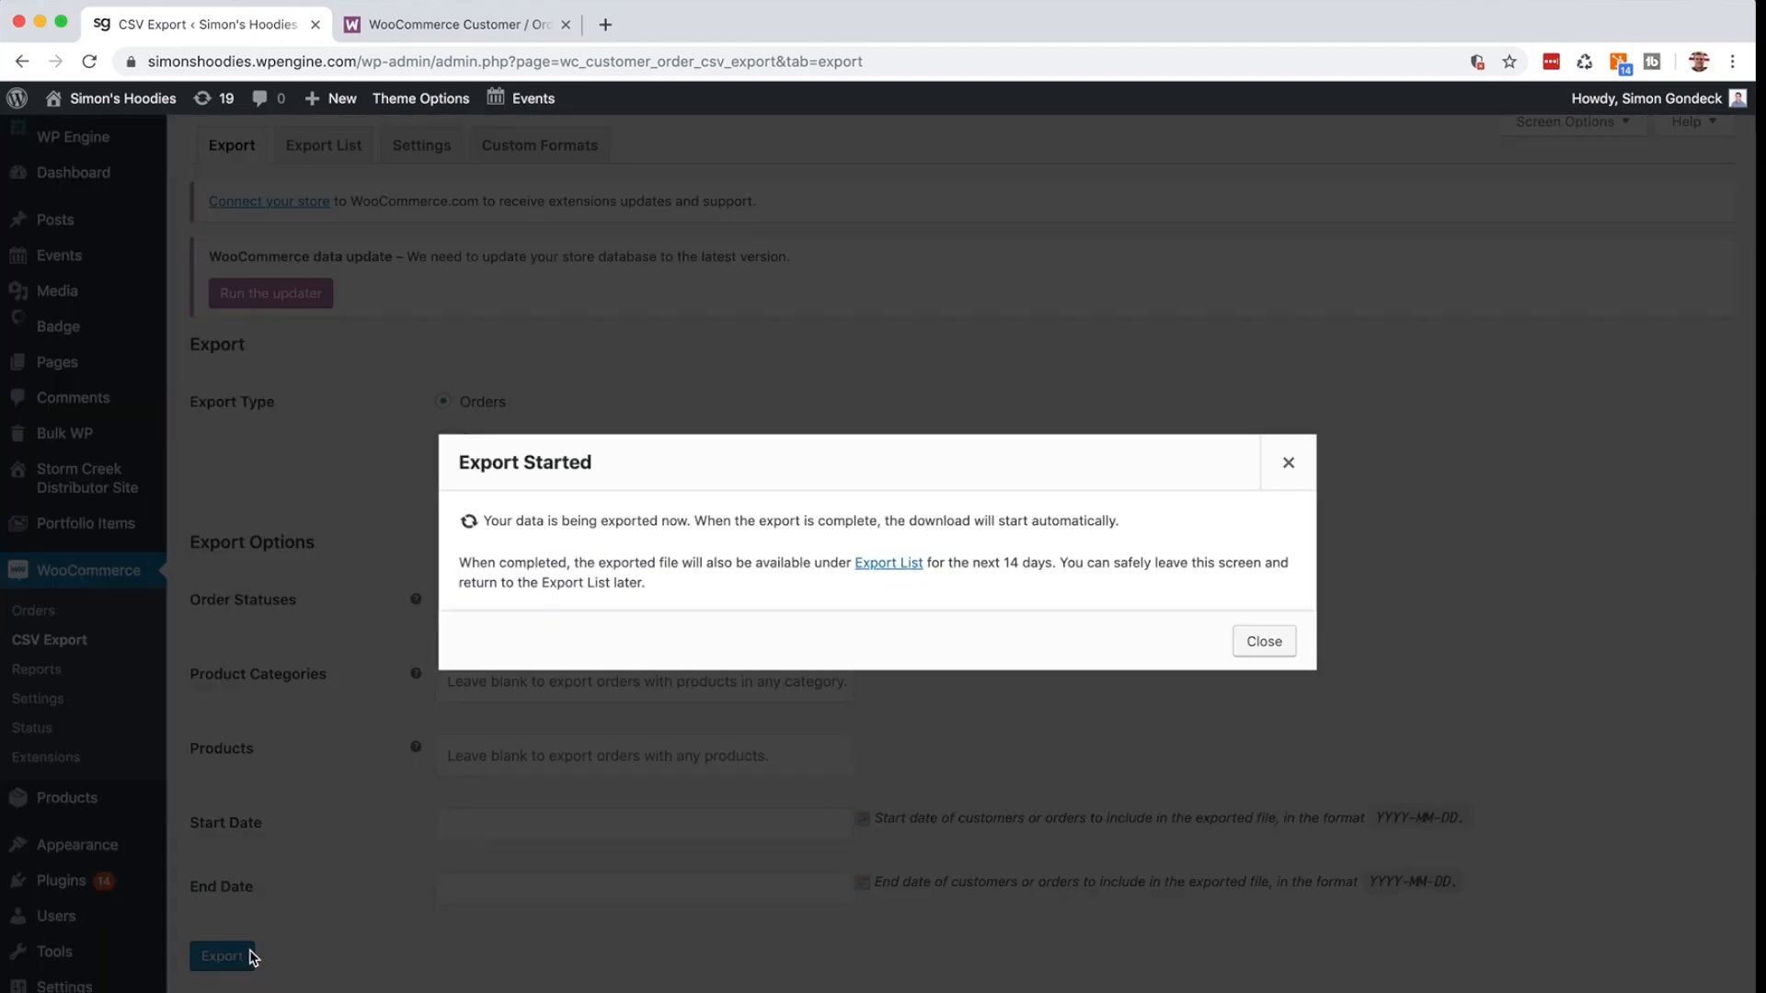
left_click(1289, 488)
left_click(331, 161)
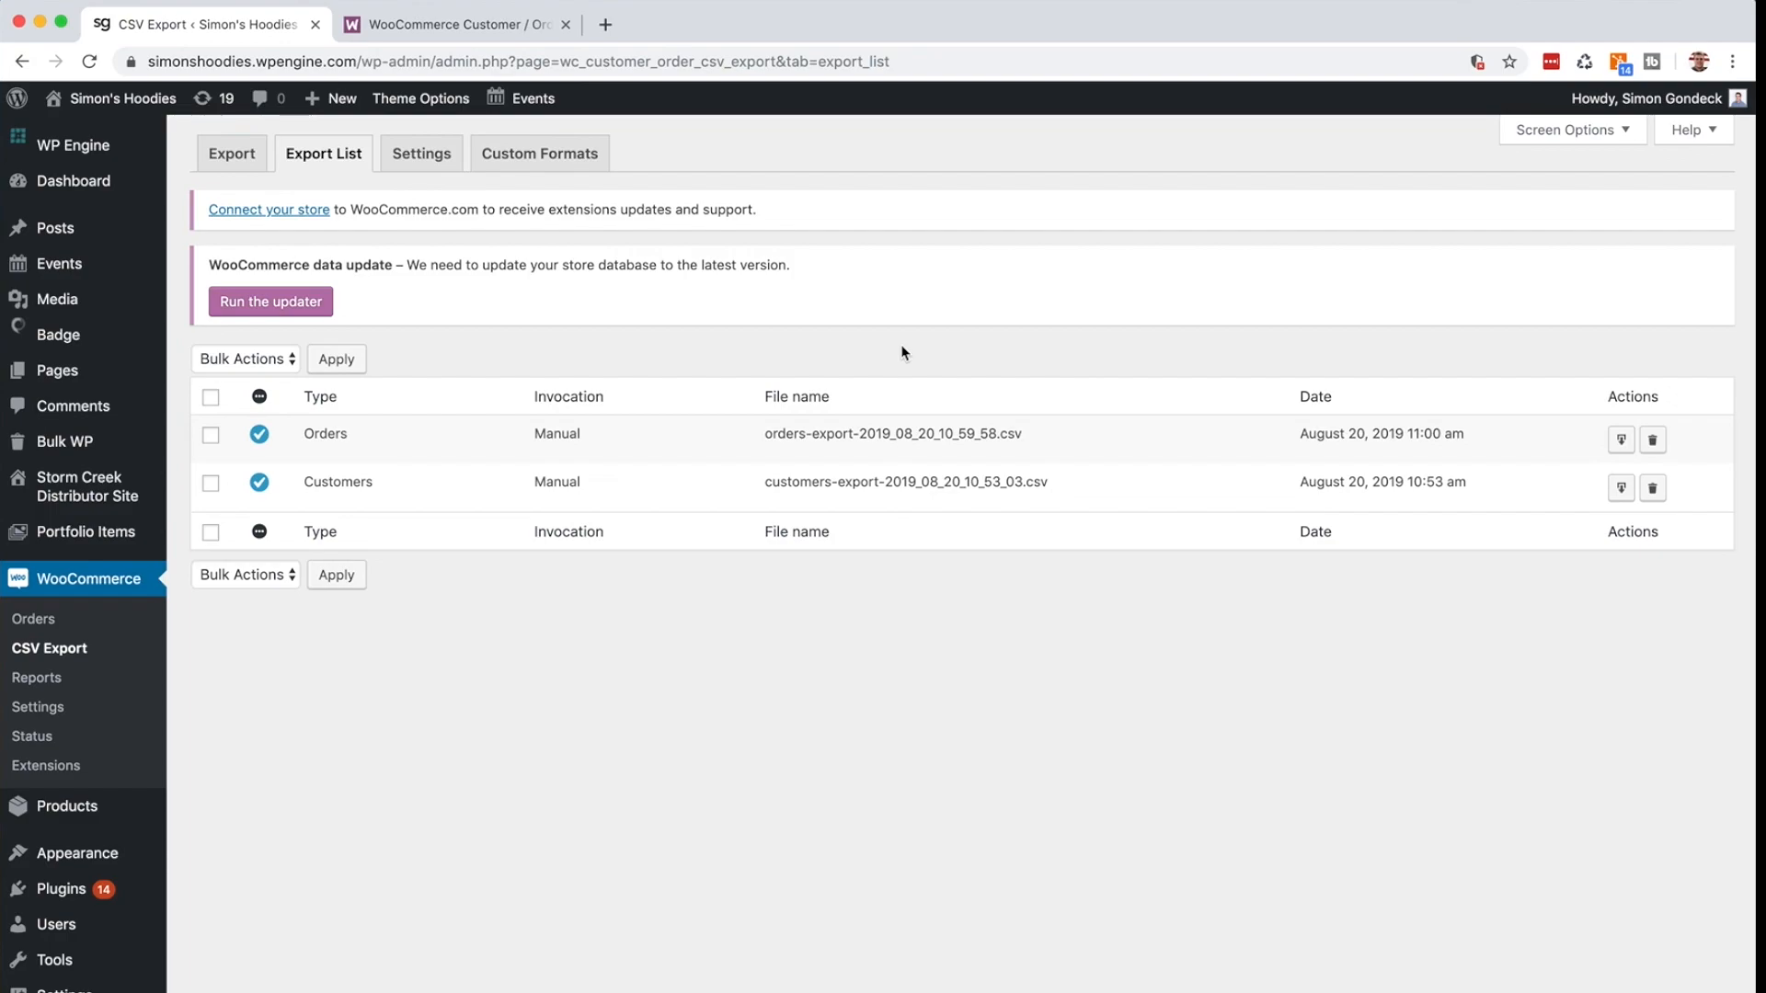
left_click(1619, 445)
- Switch back to the dev store and start an orders import from the CSV Import Suite
key("super+grave")
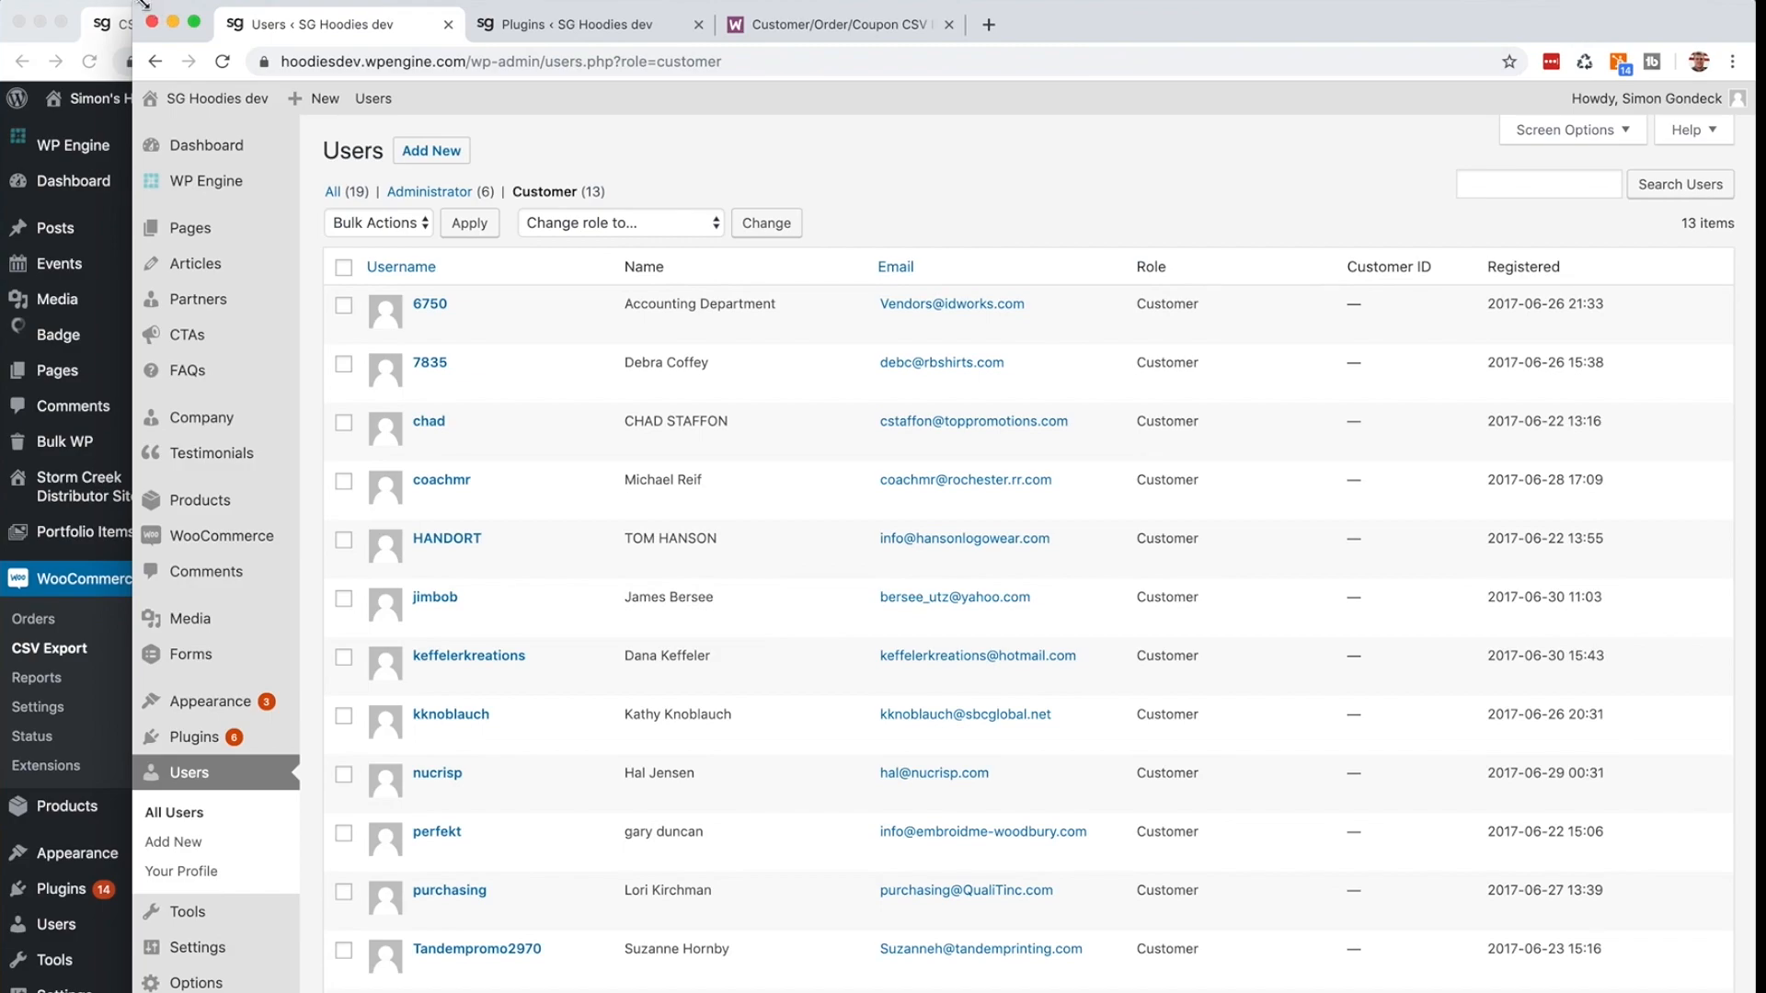
left_click_drag(136, 4, 117, 3)
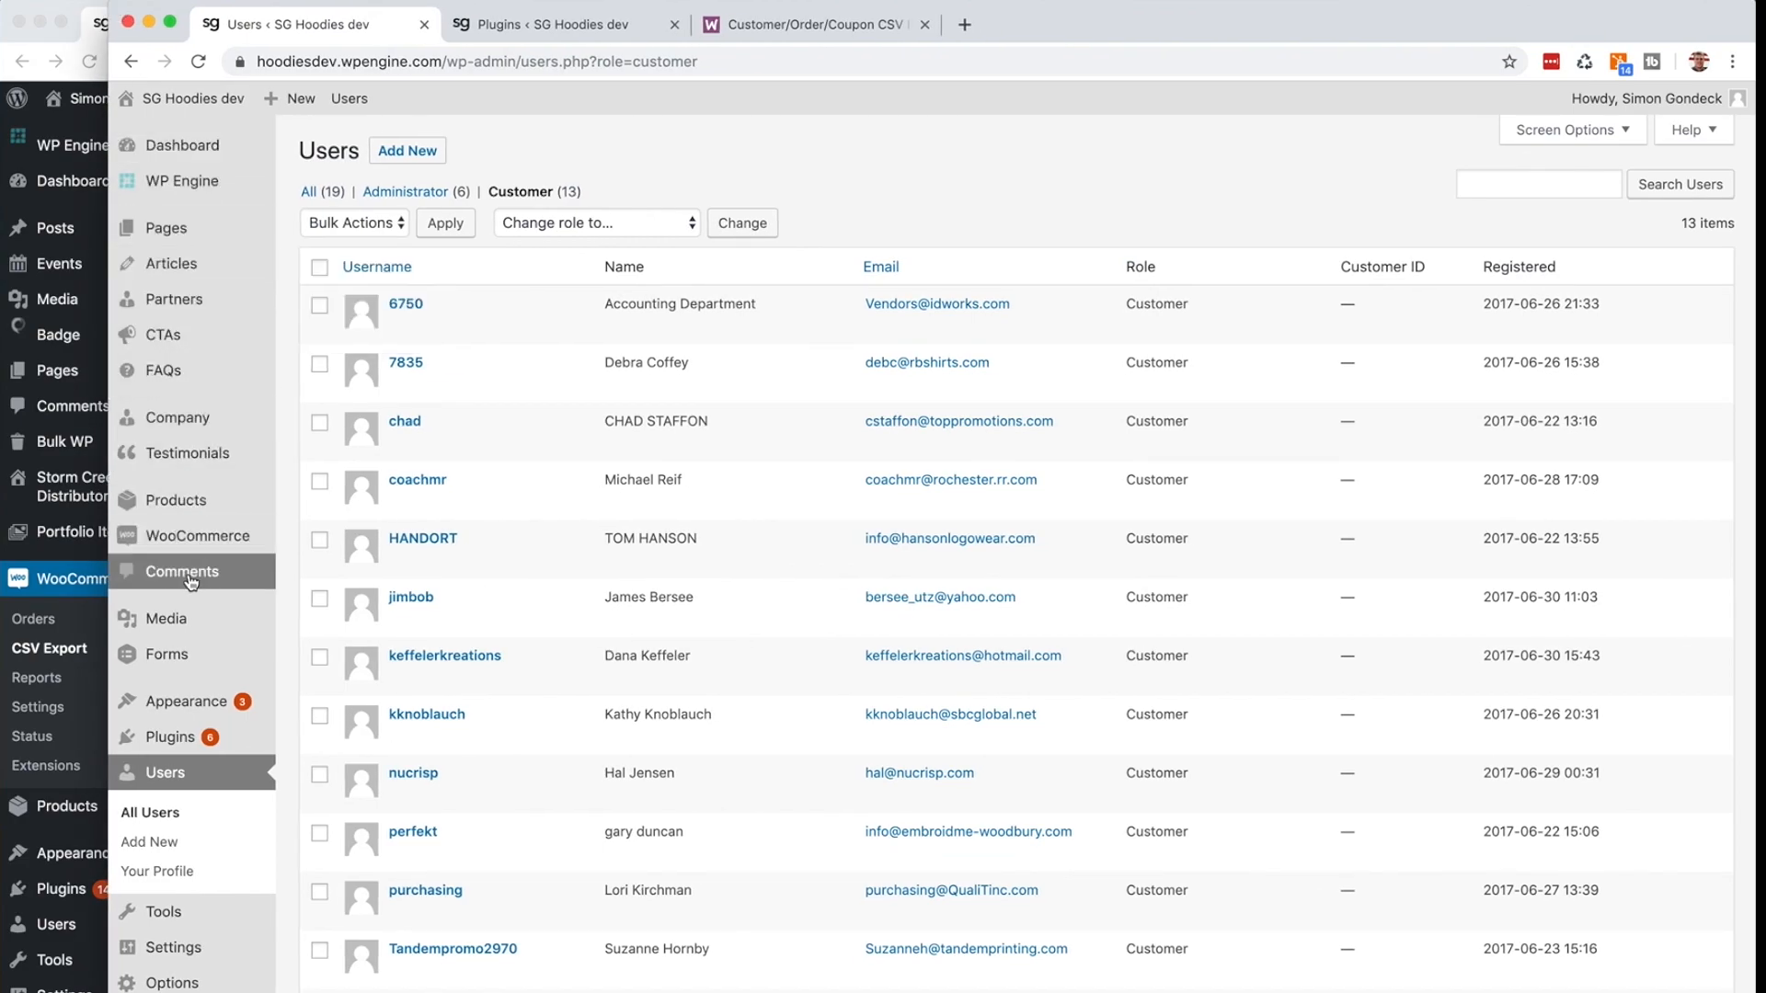
mouse_move(188, 542)
left_click(347, 685)
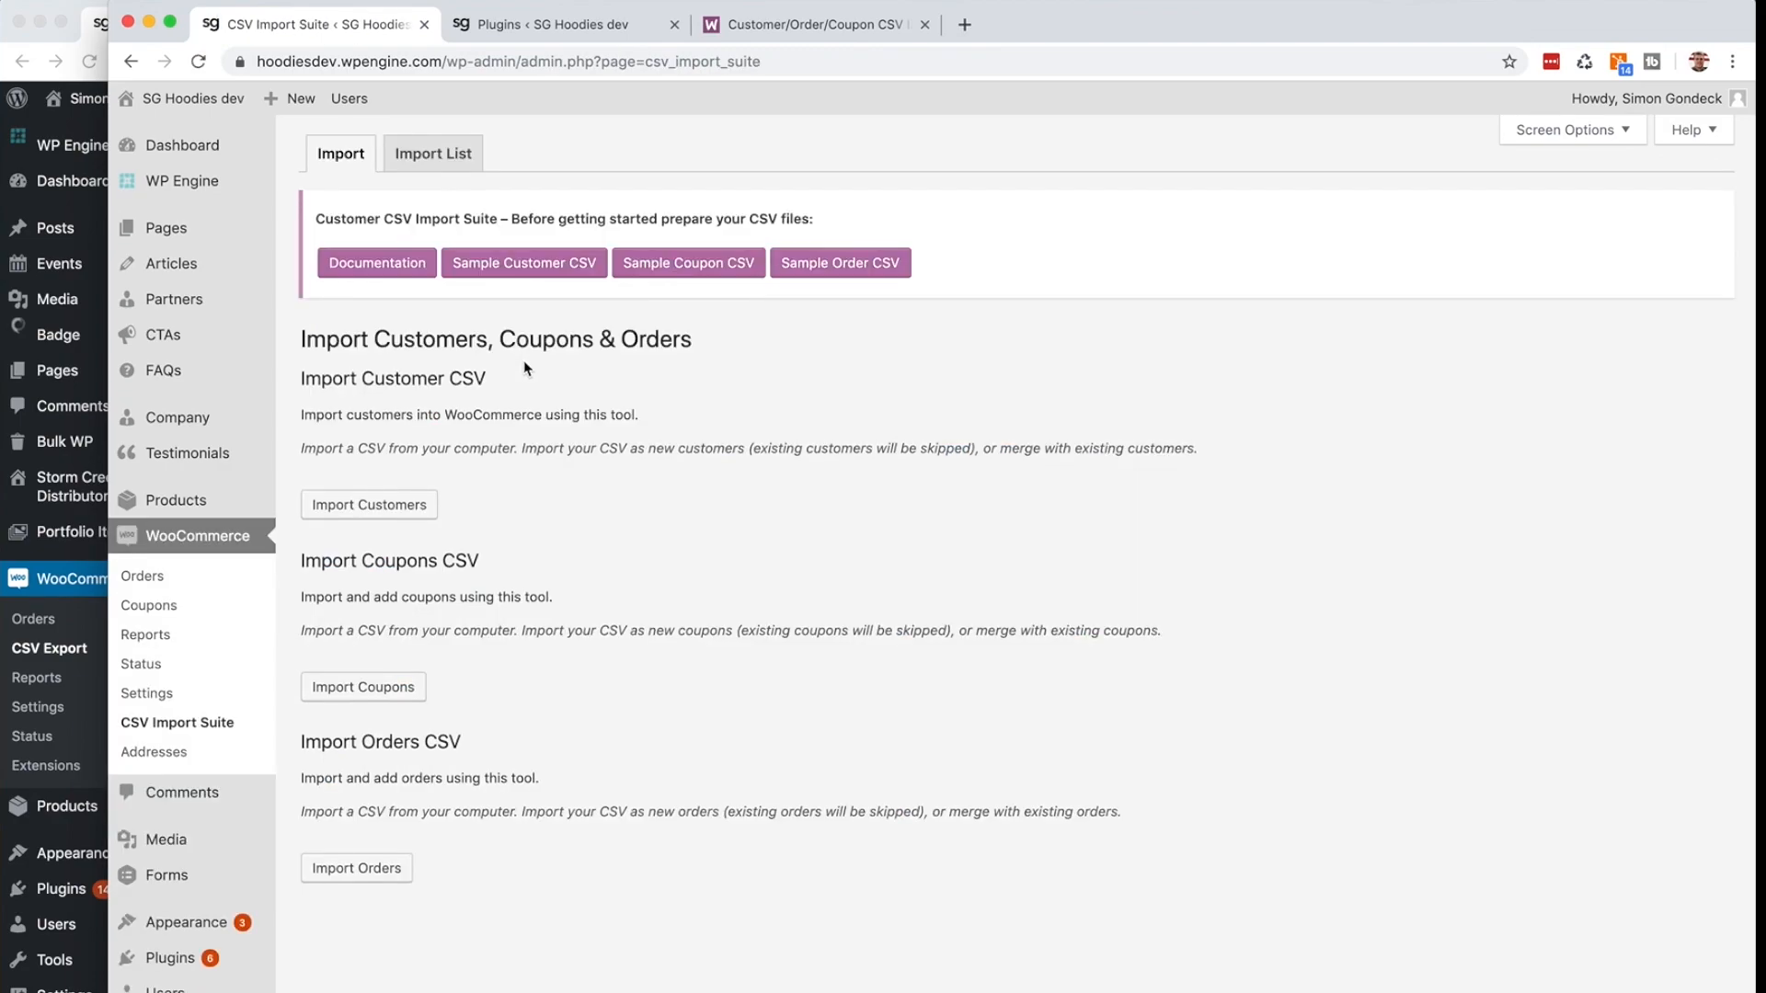
left_click(388, 868)
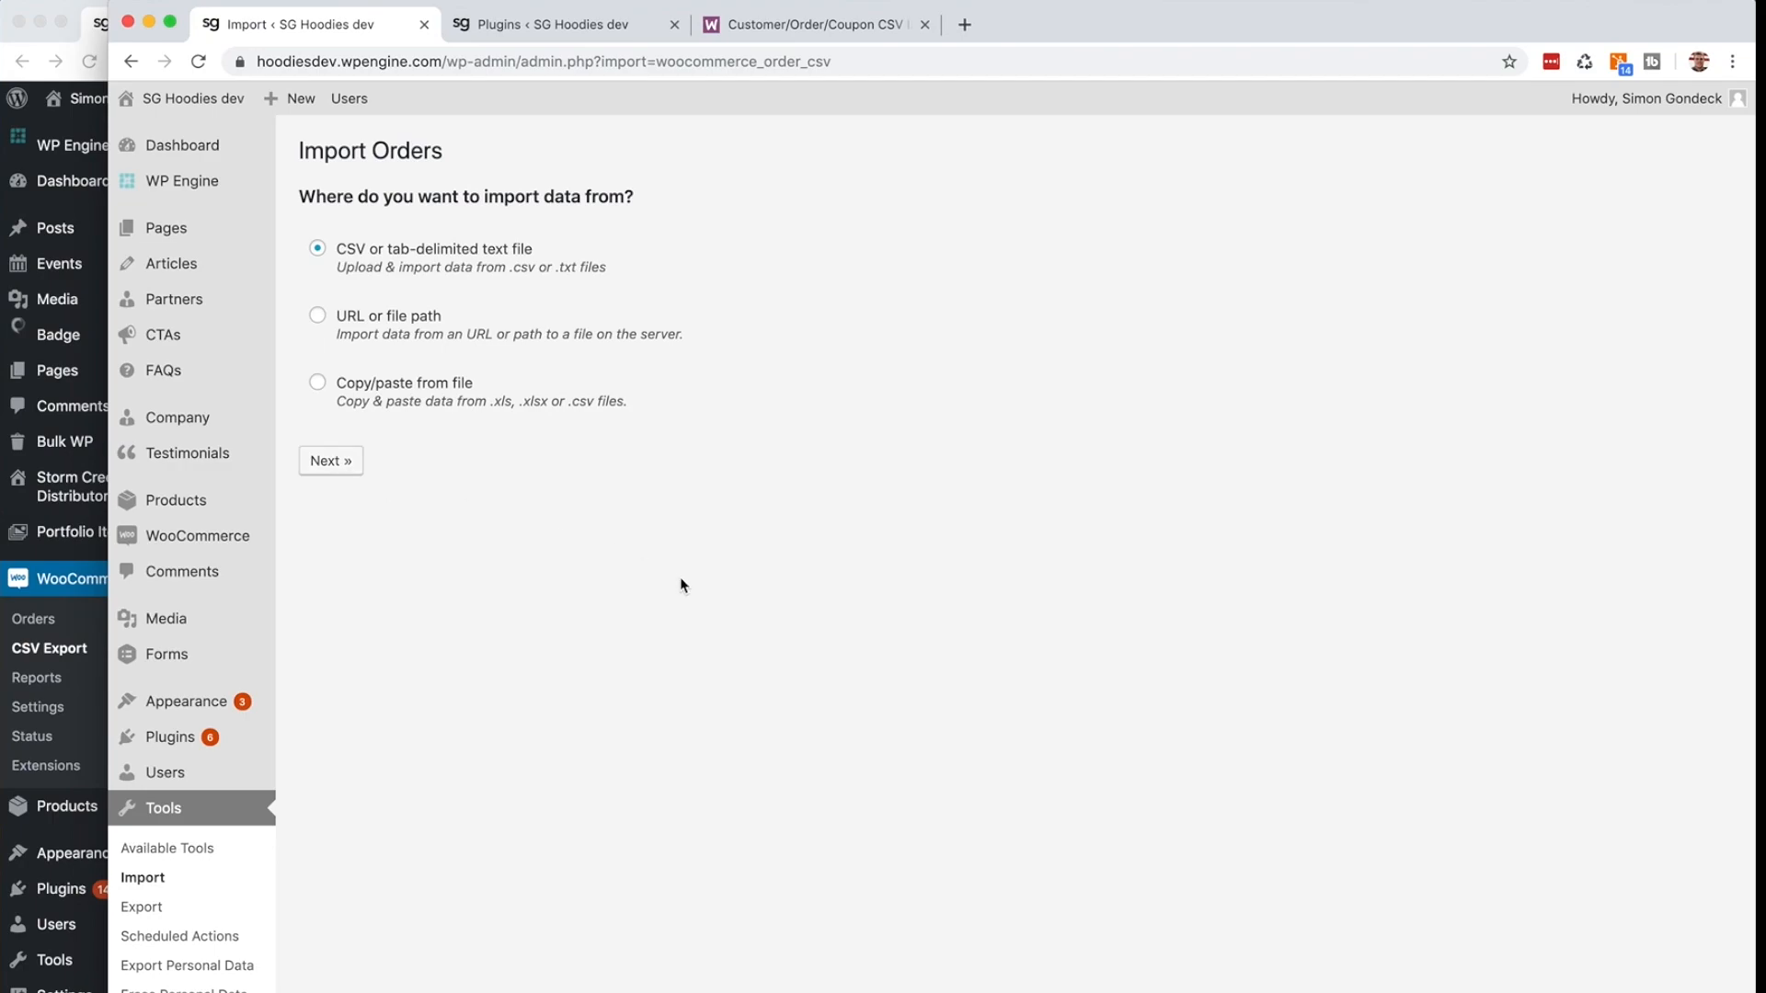
- Open Google Sheets in a new browser tab and create a blank spreadsheet
key("ctrl+t")
type("shee")
key("Return")
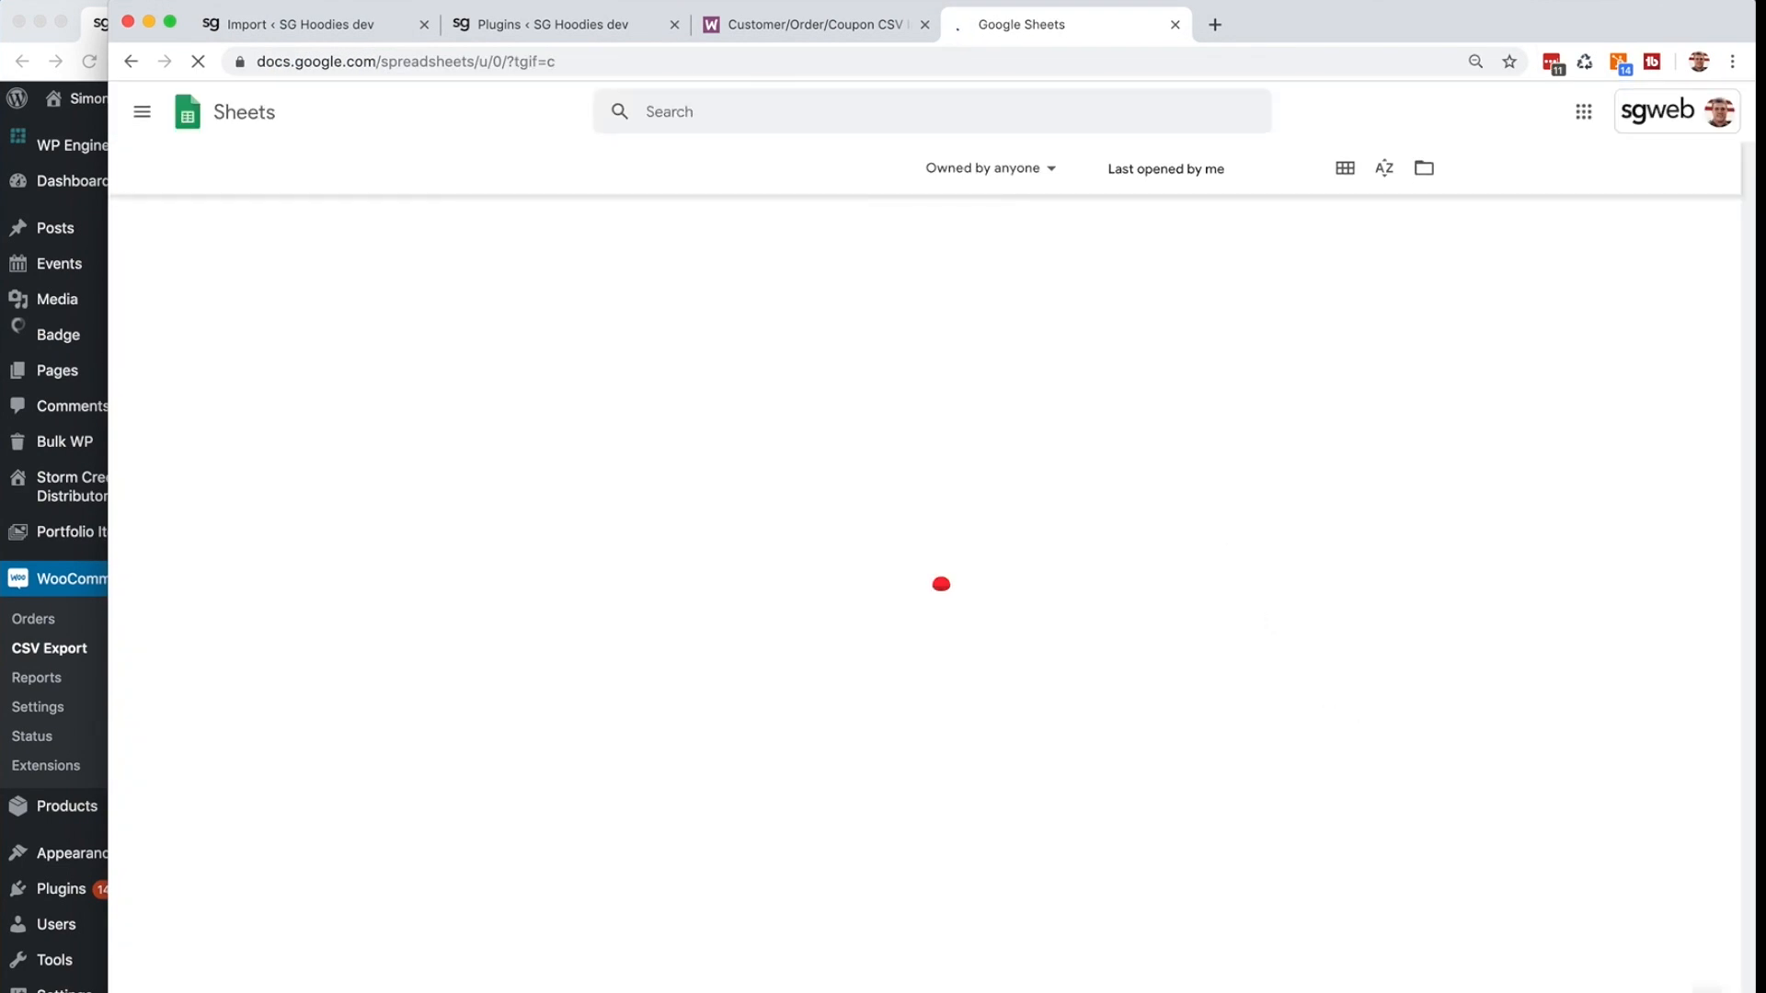
left_click(1692, 960)
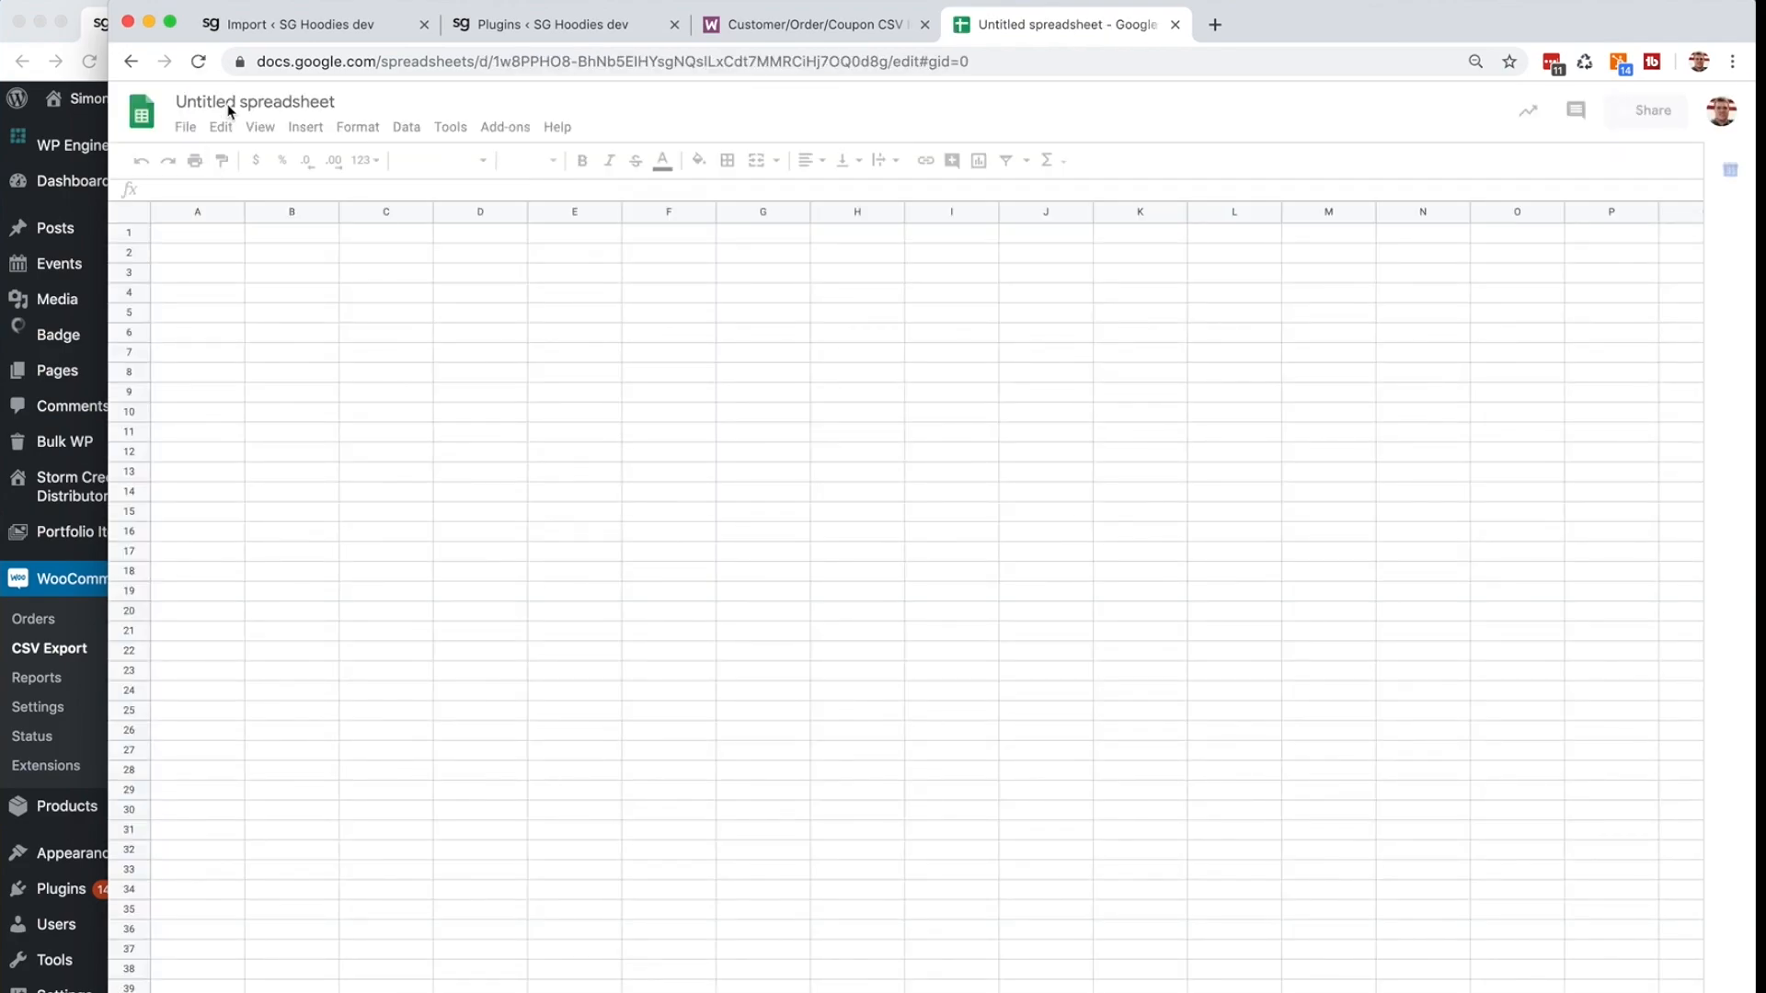
- Import orders-export-2019_08_20_10_59_58.csv from Downloads, replacing the spreadsheet, with automatic separator detection and text conversion enabled
left_click(188, 127)
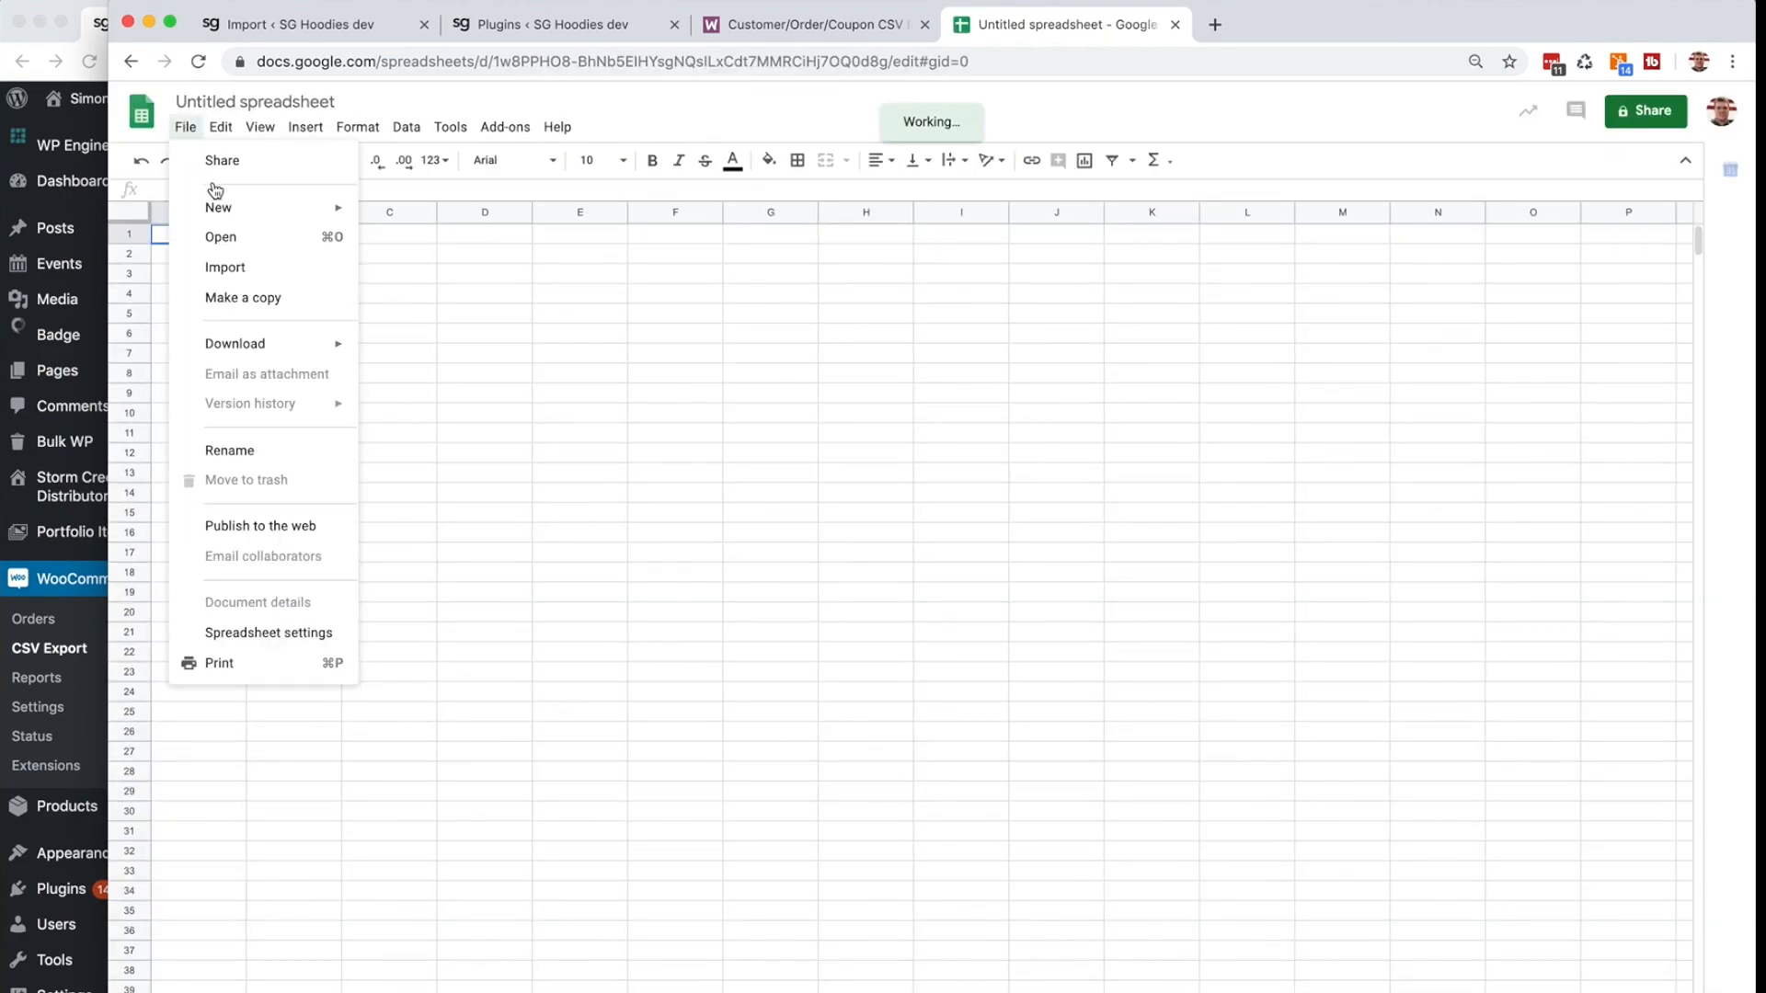
left_click(261, 266)
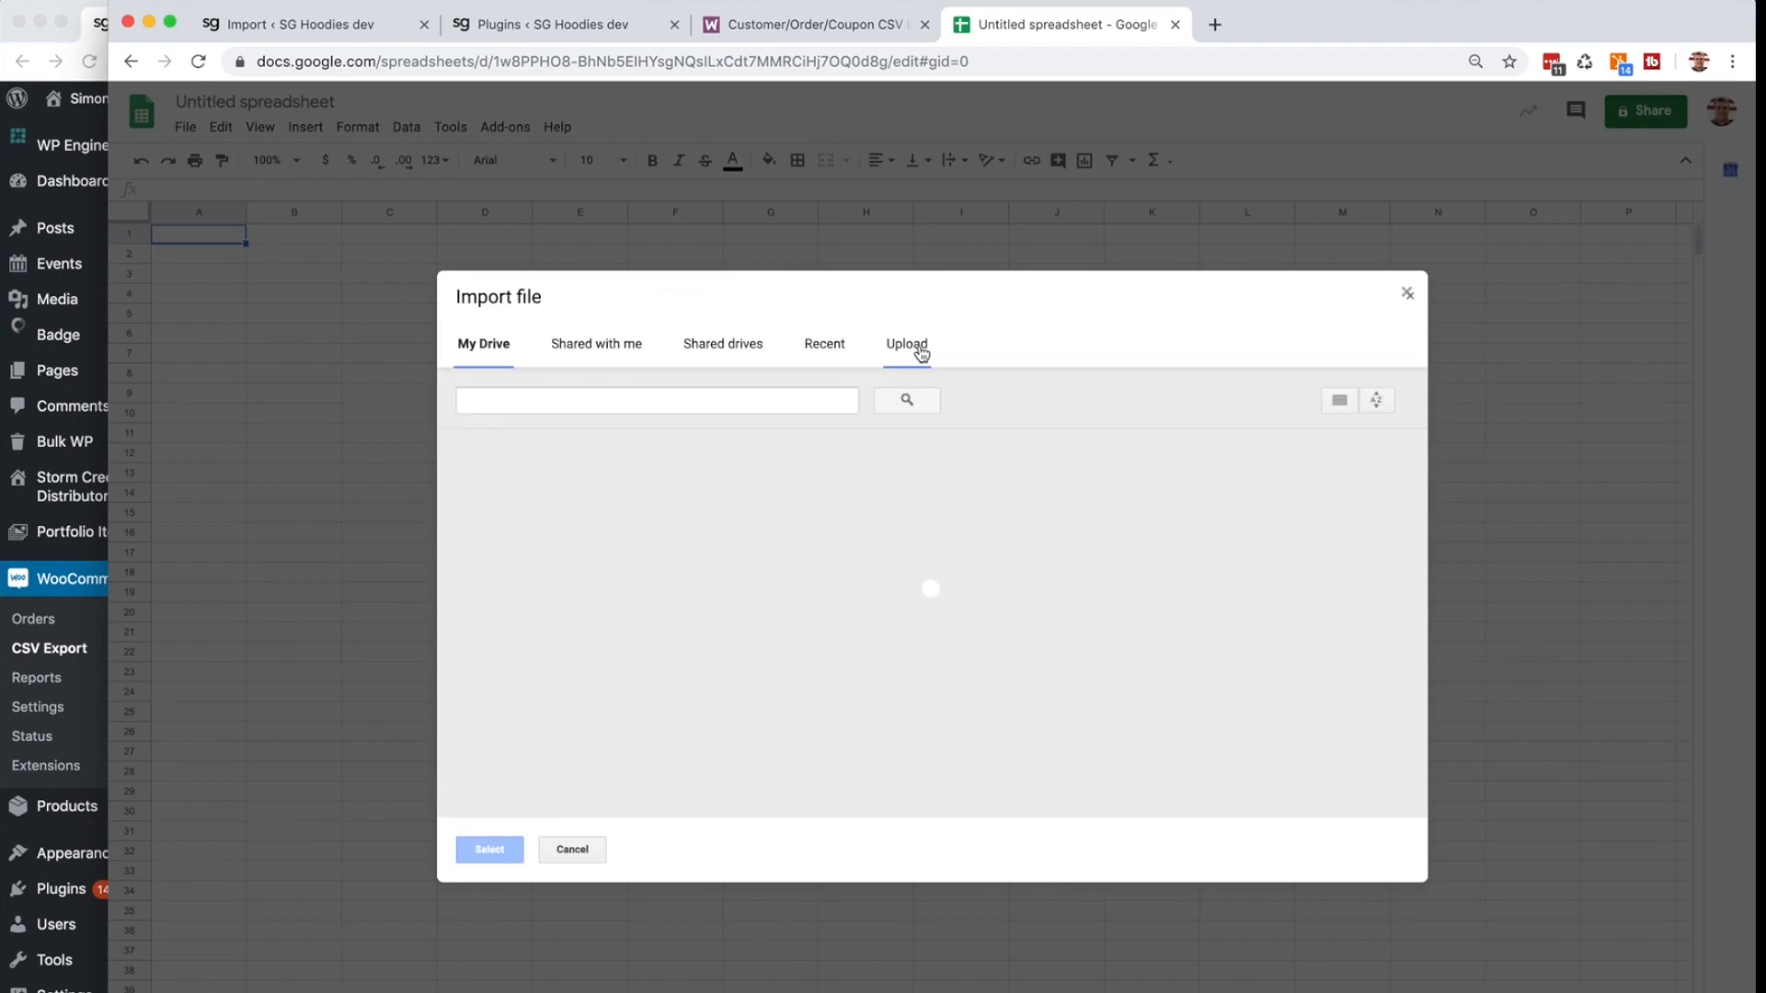
left_click(919, 346)
left_click(973, 627)
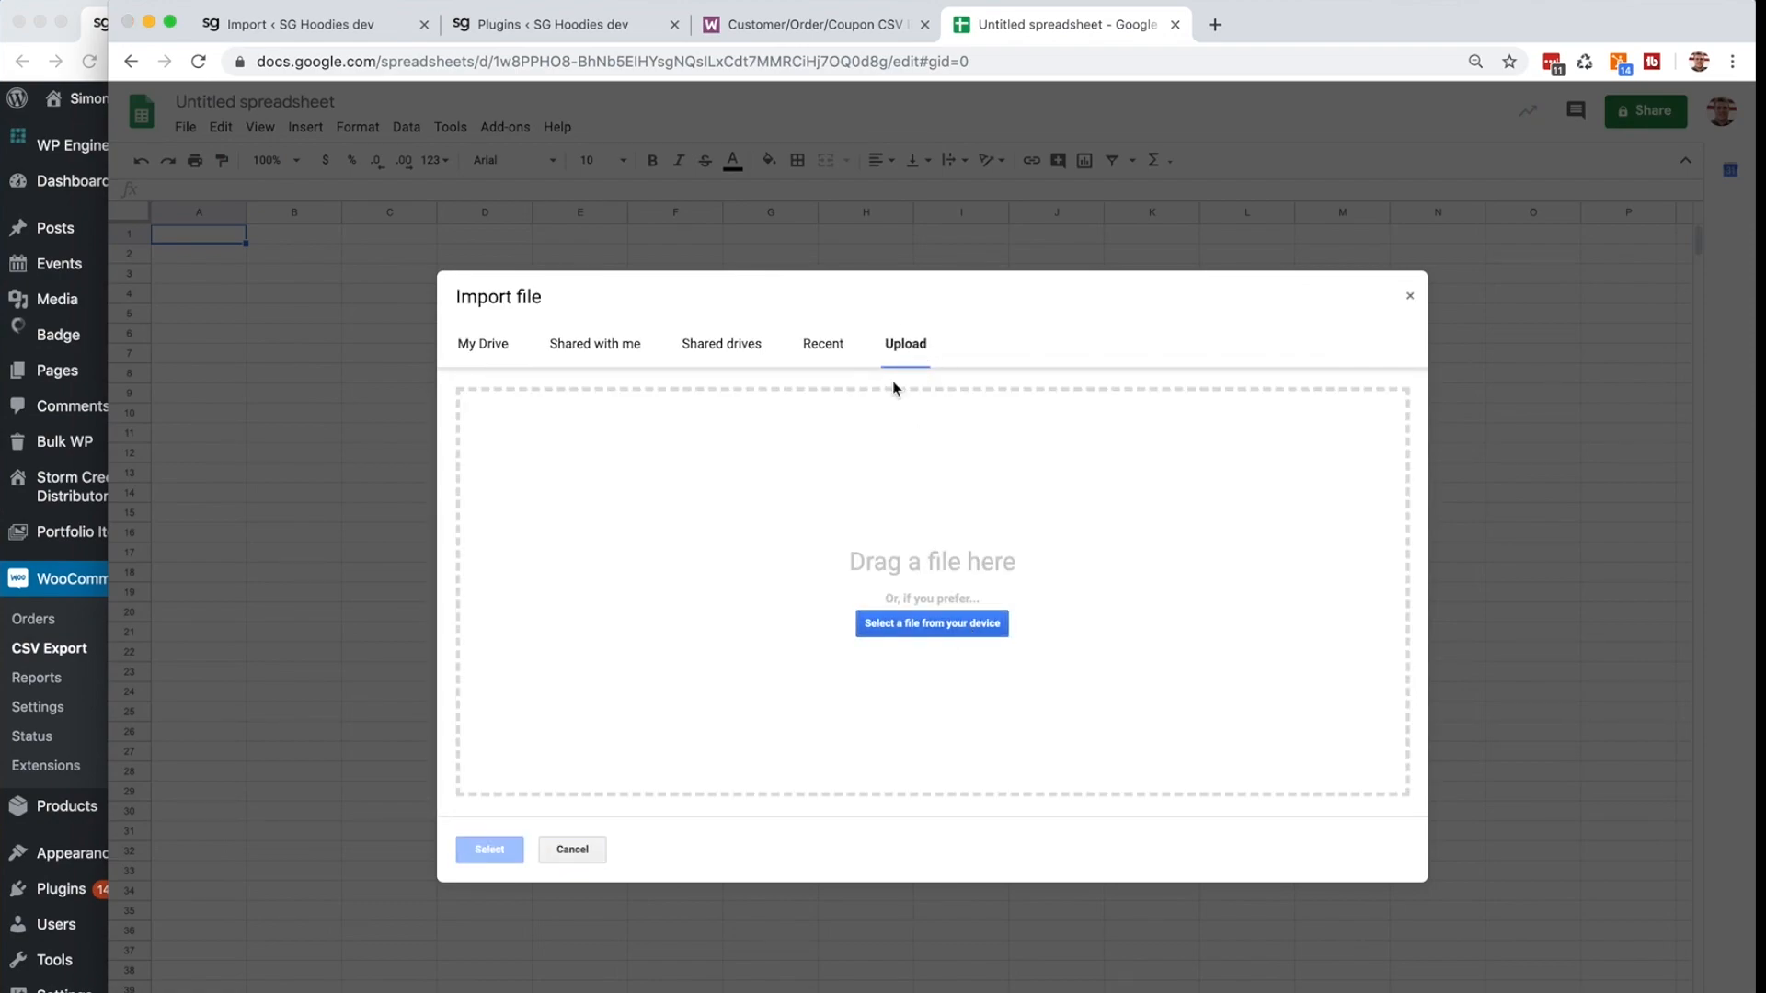
left_click(748, 158)
key("space")
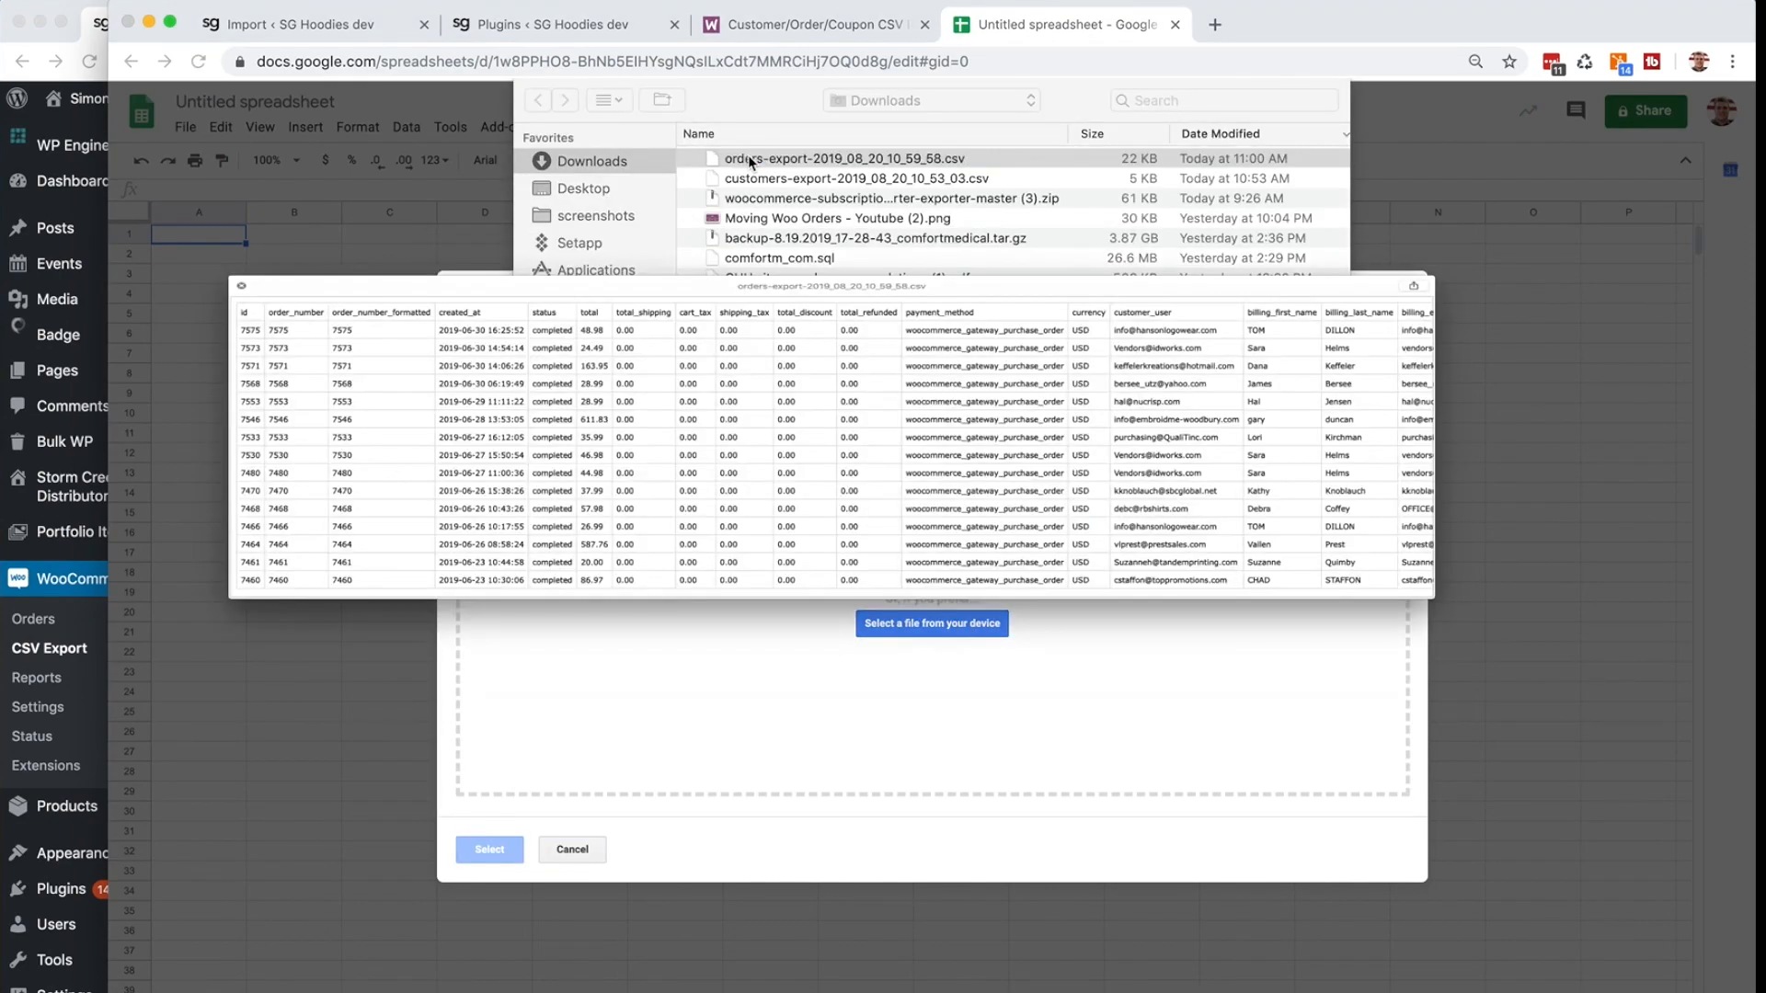
key("space")
key("Return")
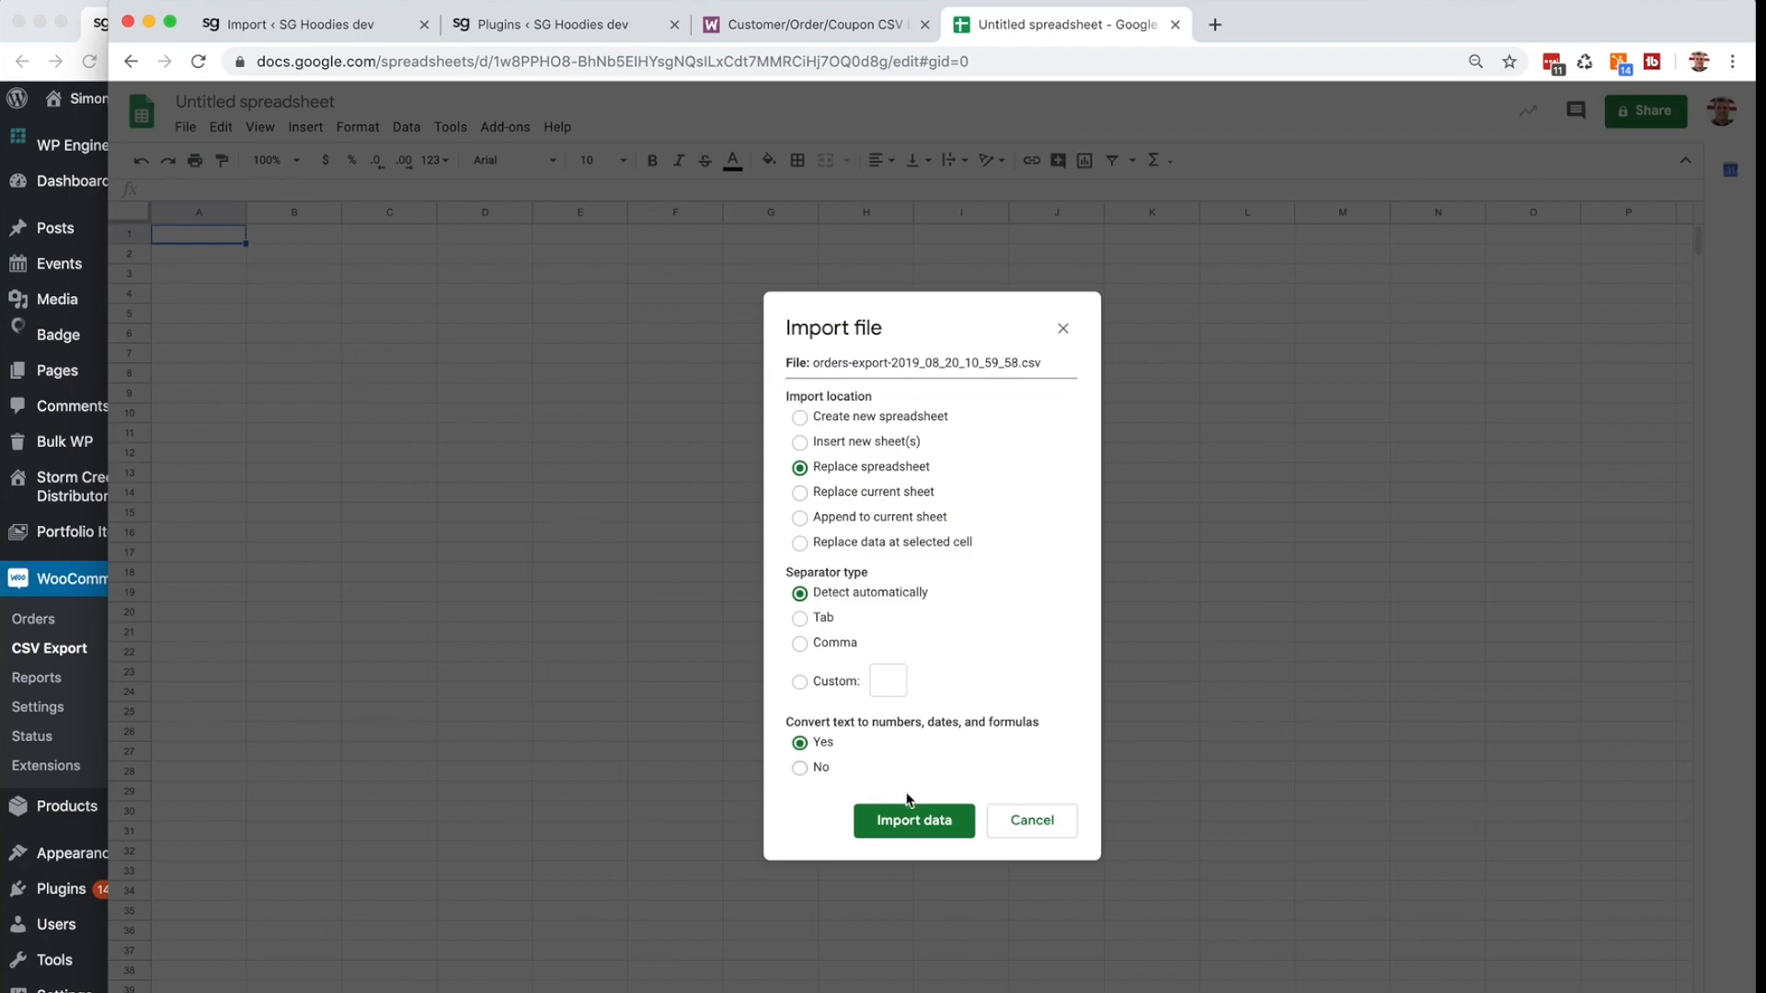
left_click(908, 821)
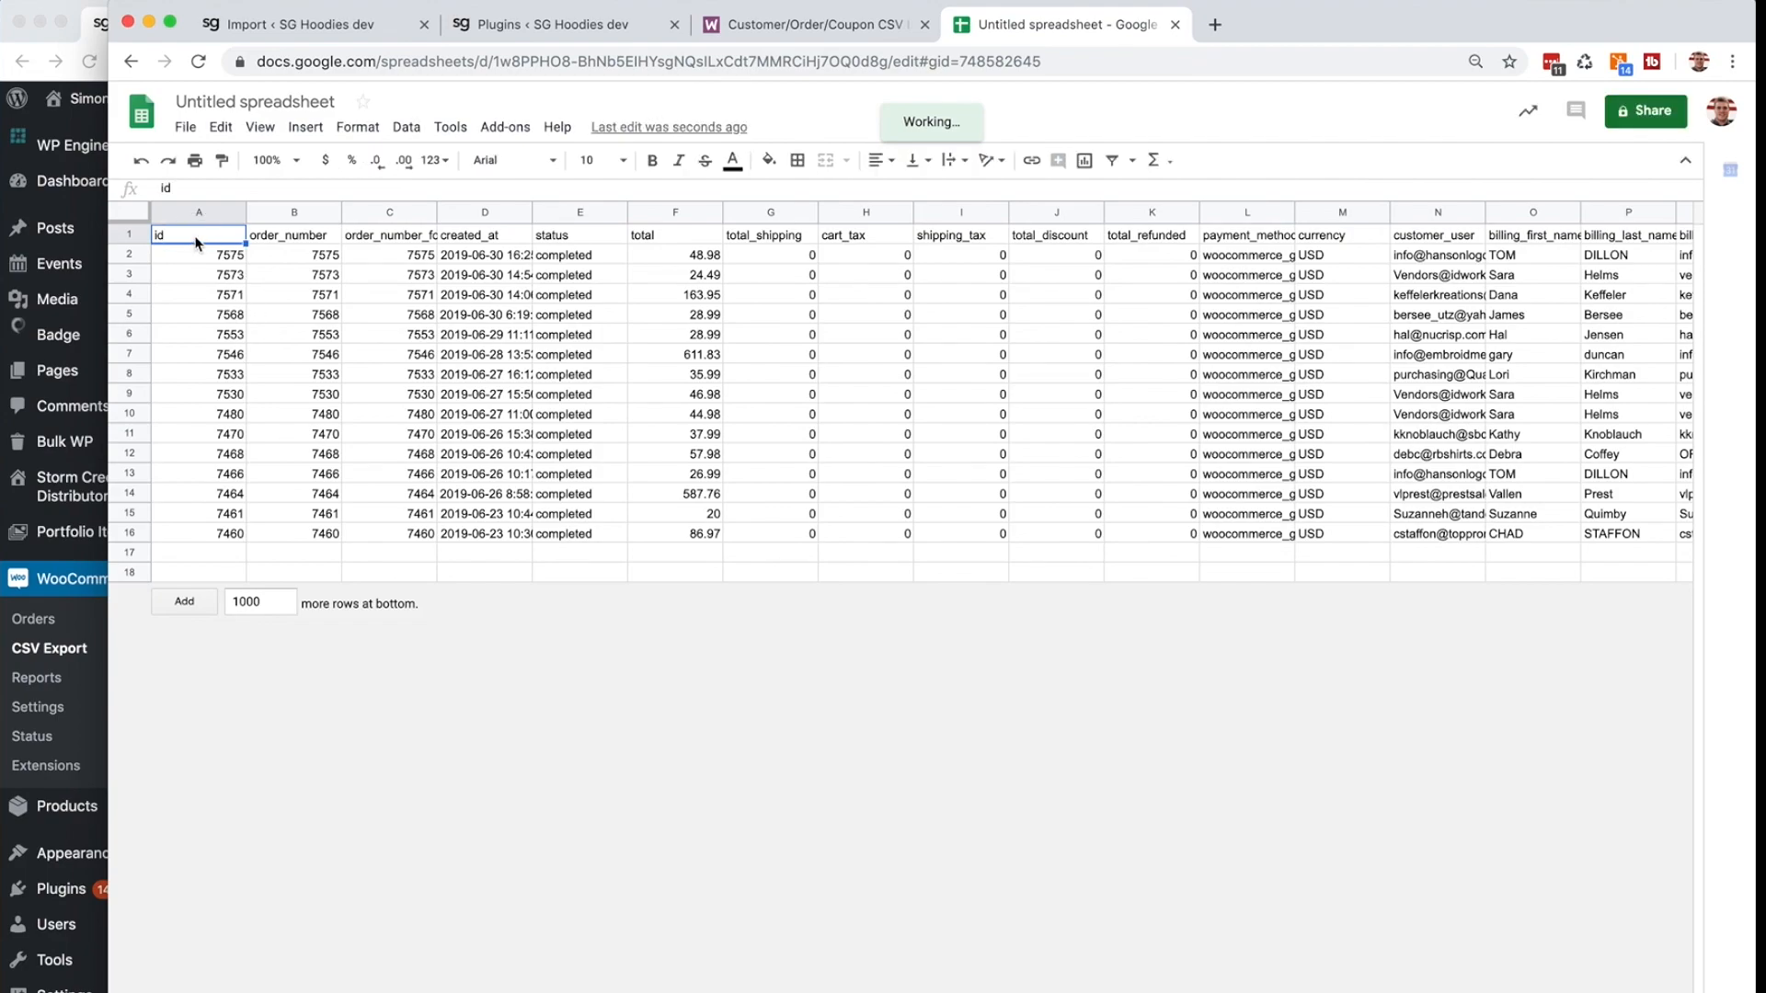
- Delete the id column from the orders sheet and download the current sheet as comma-separated values
left_click(206, 213)
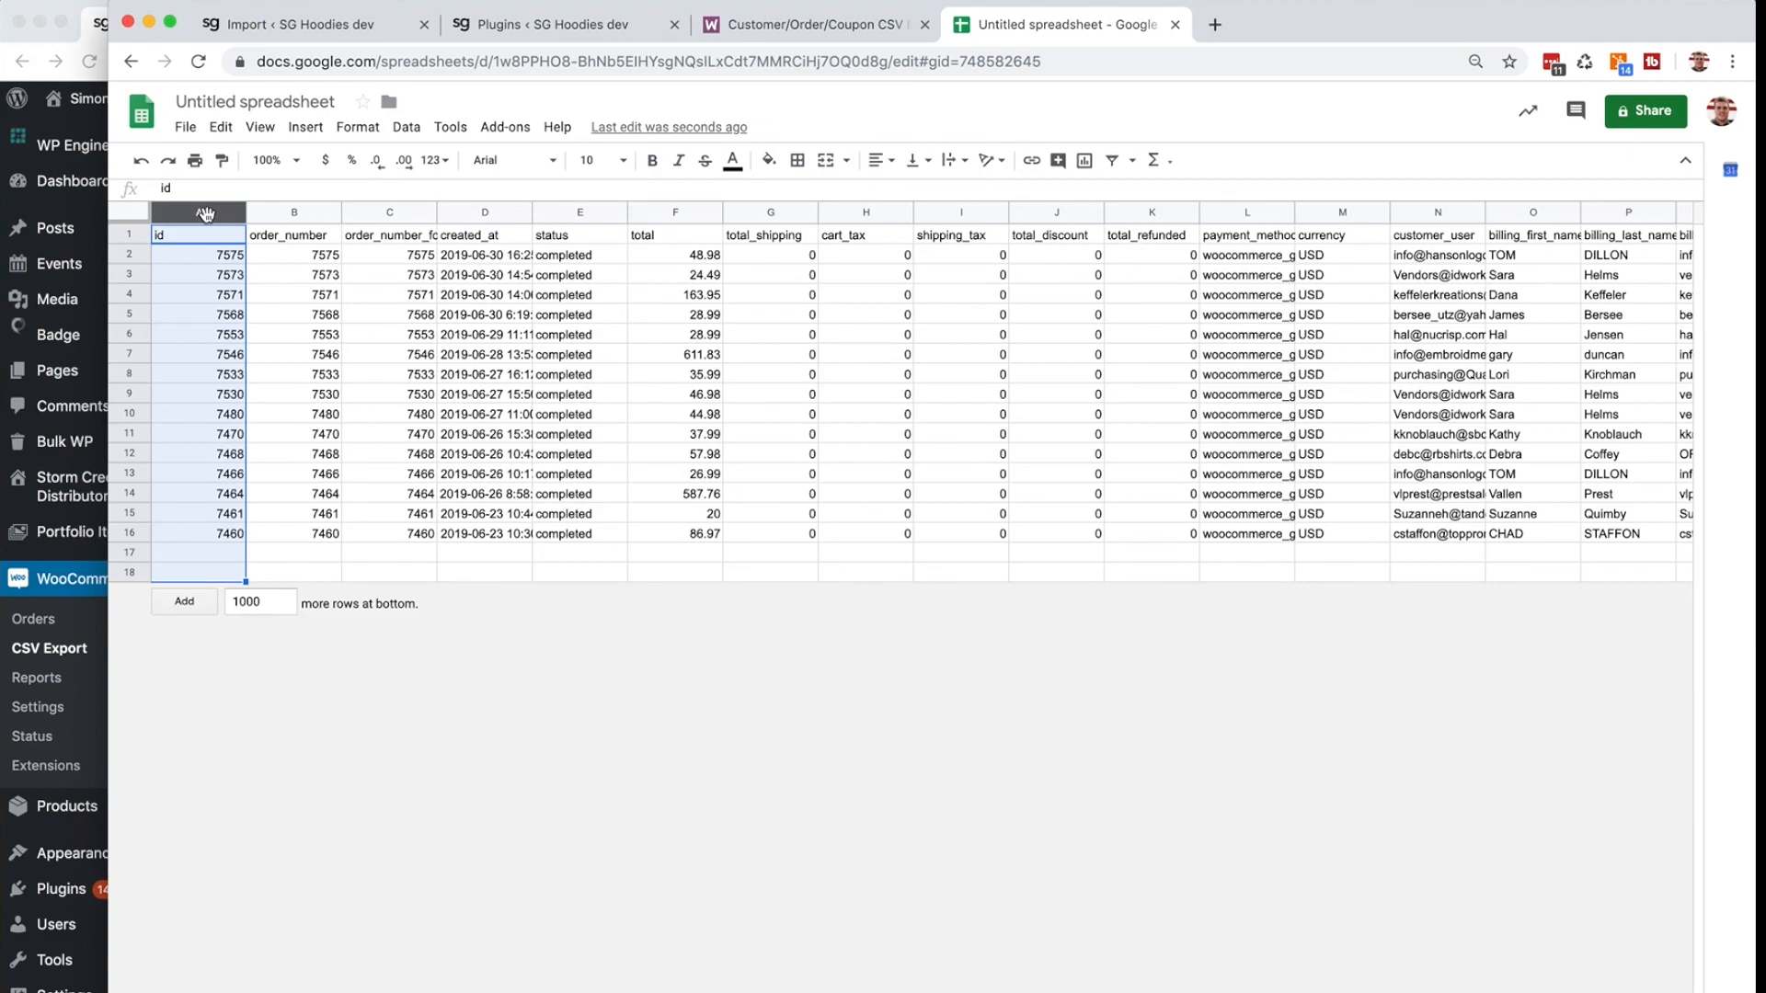
right_click(204, 214)
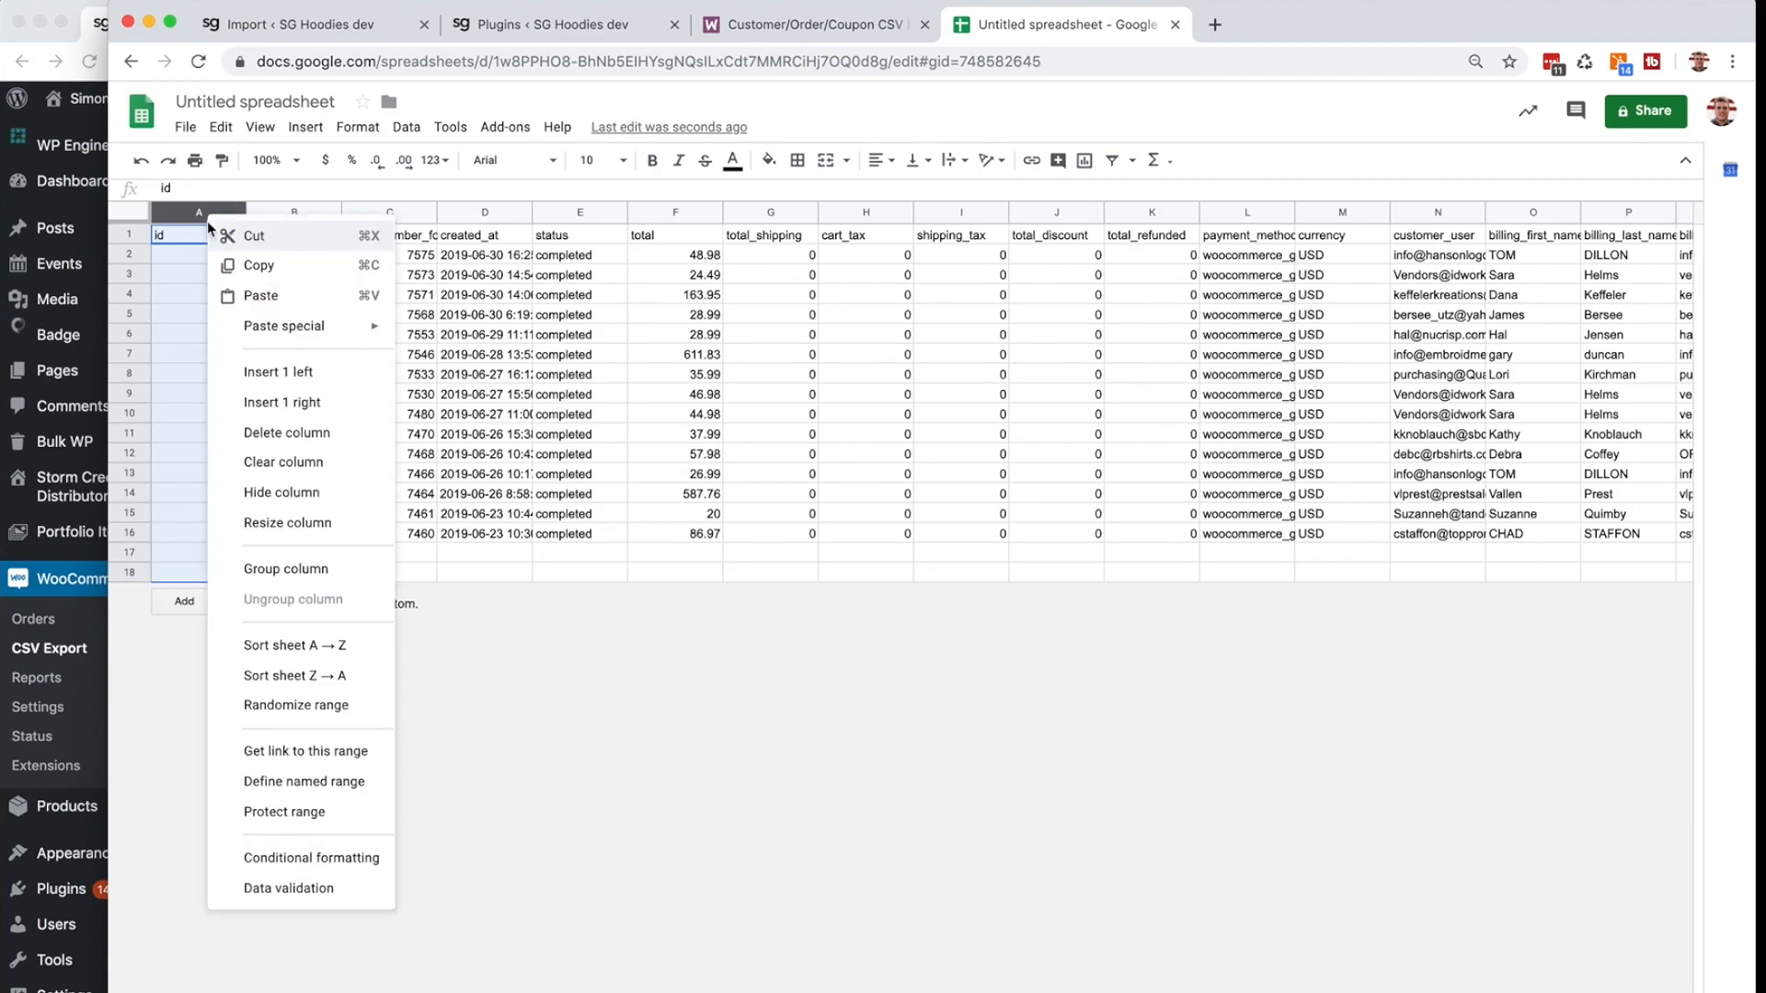
left_click(320, 441)
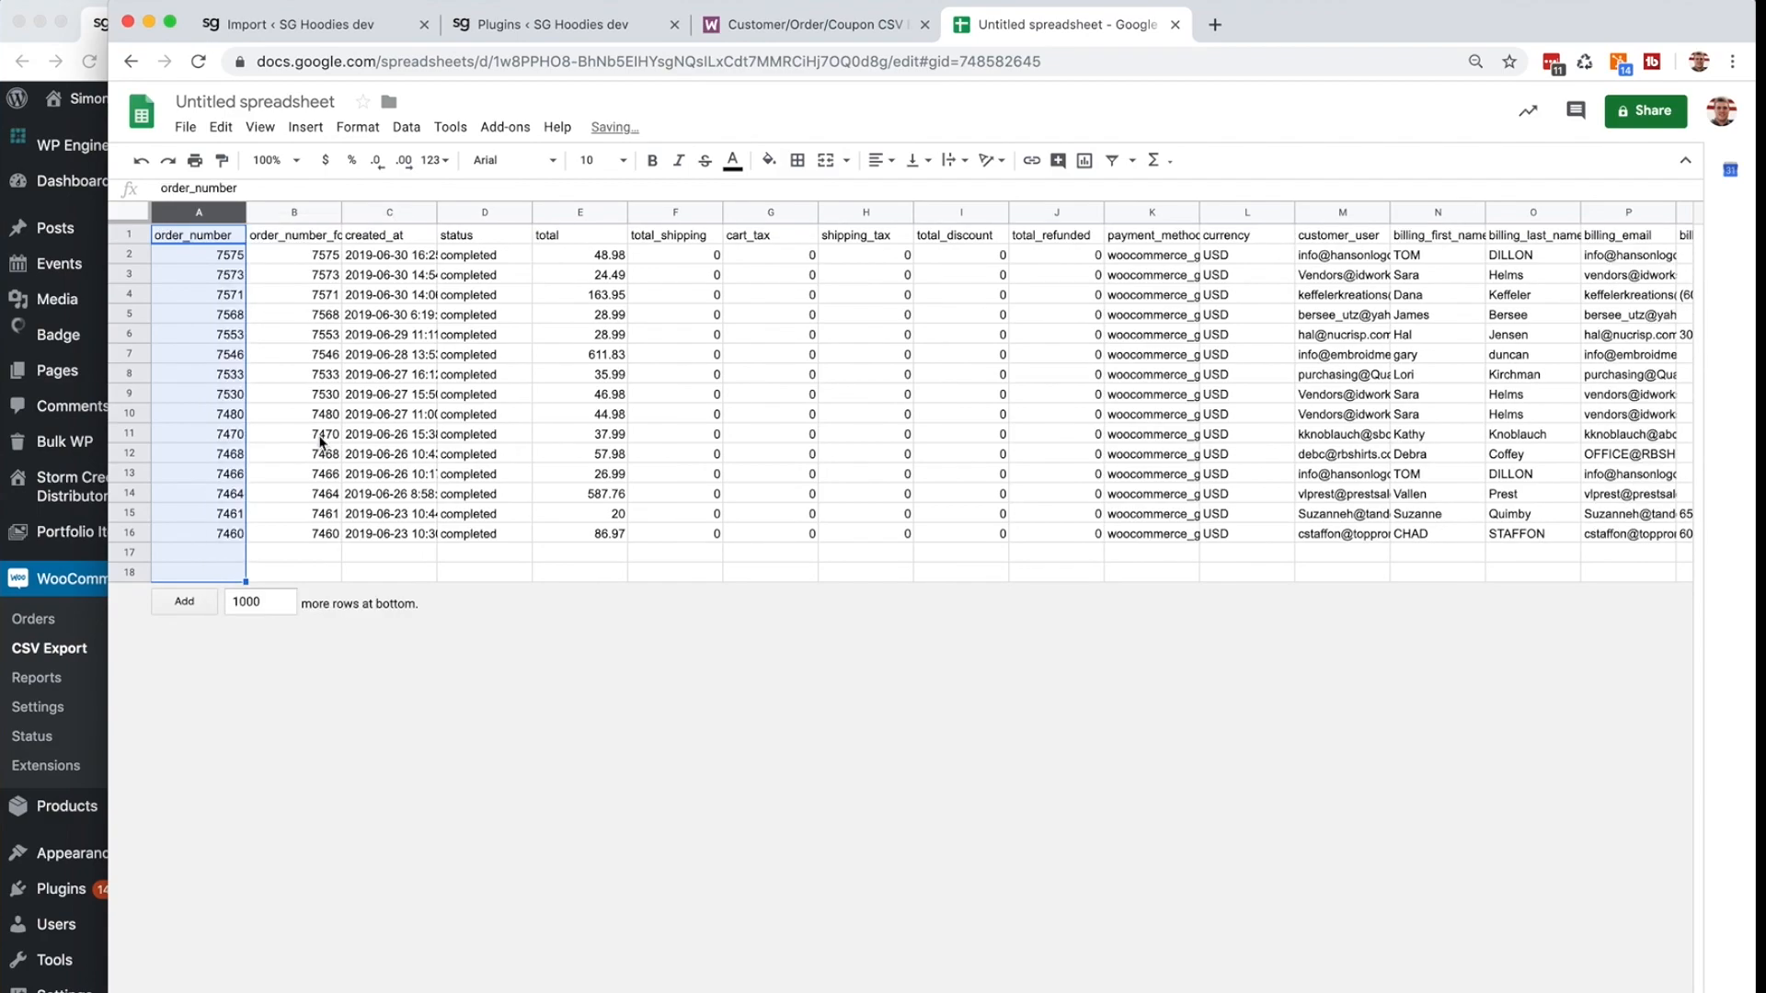
left_click(185, 128)
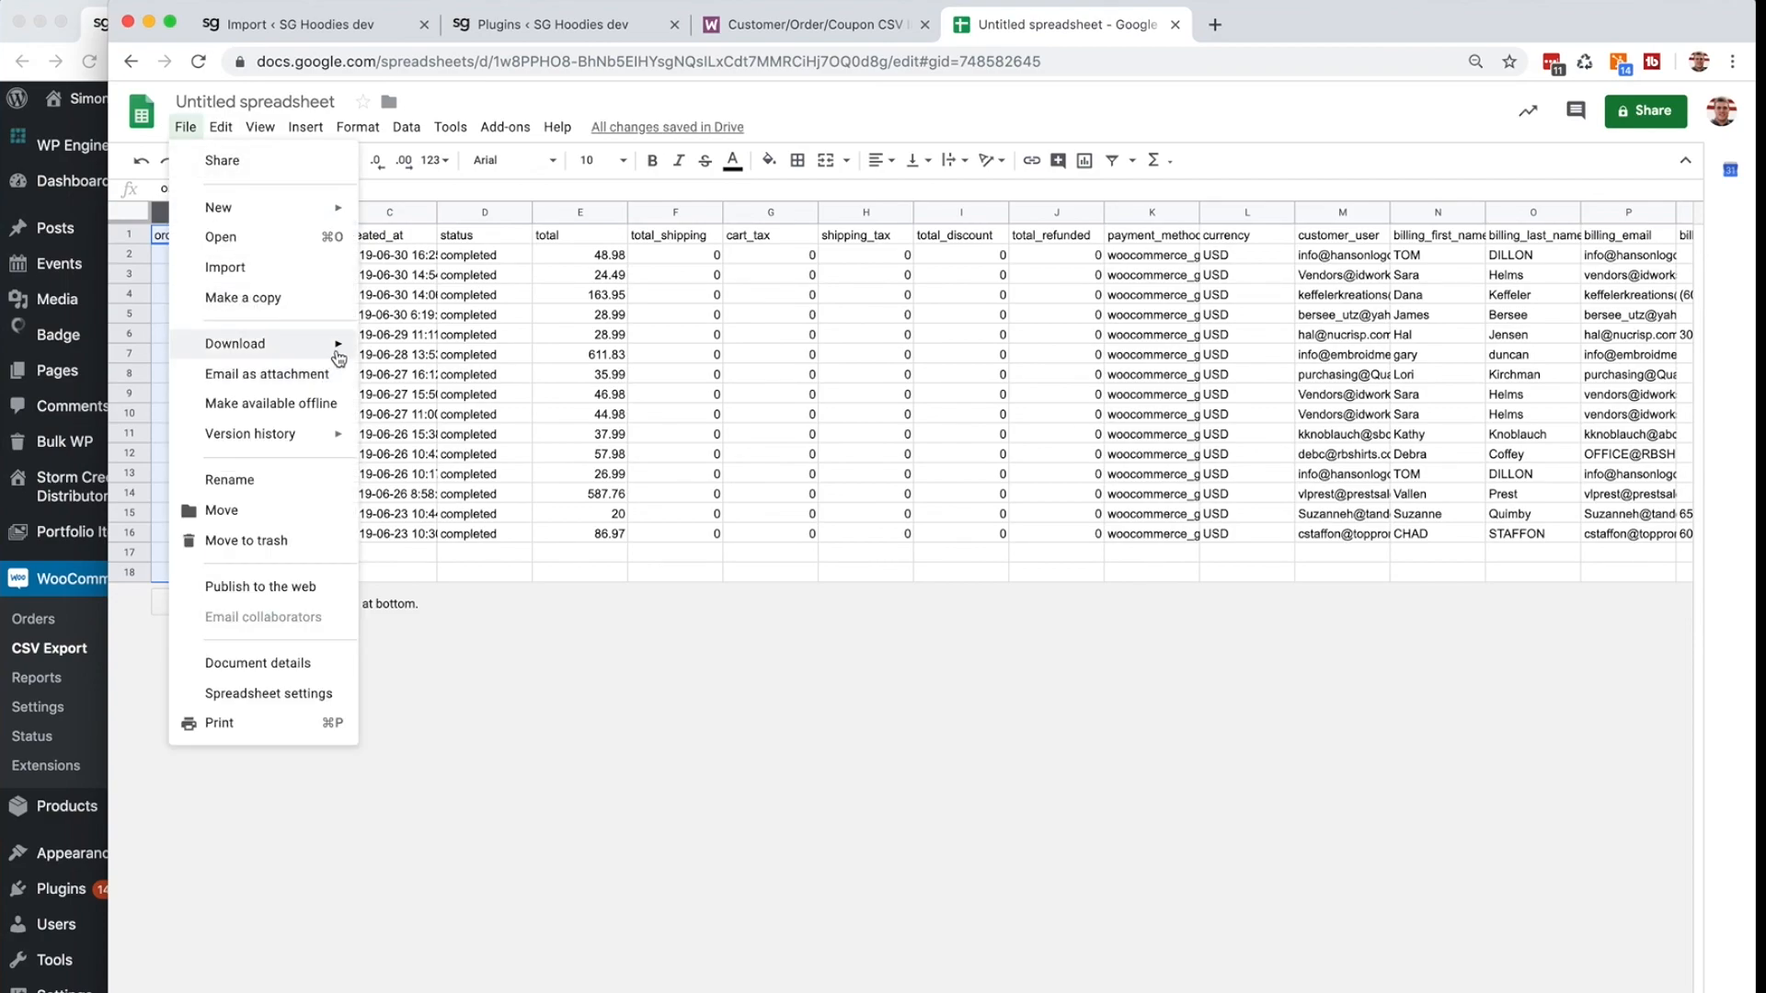
mouse_move(333, 358)
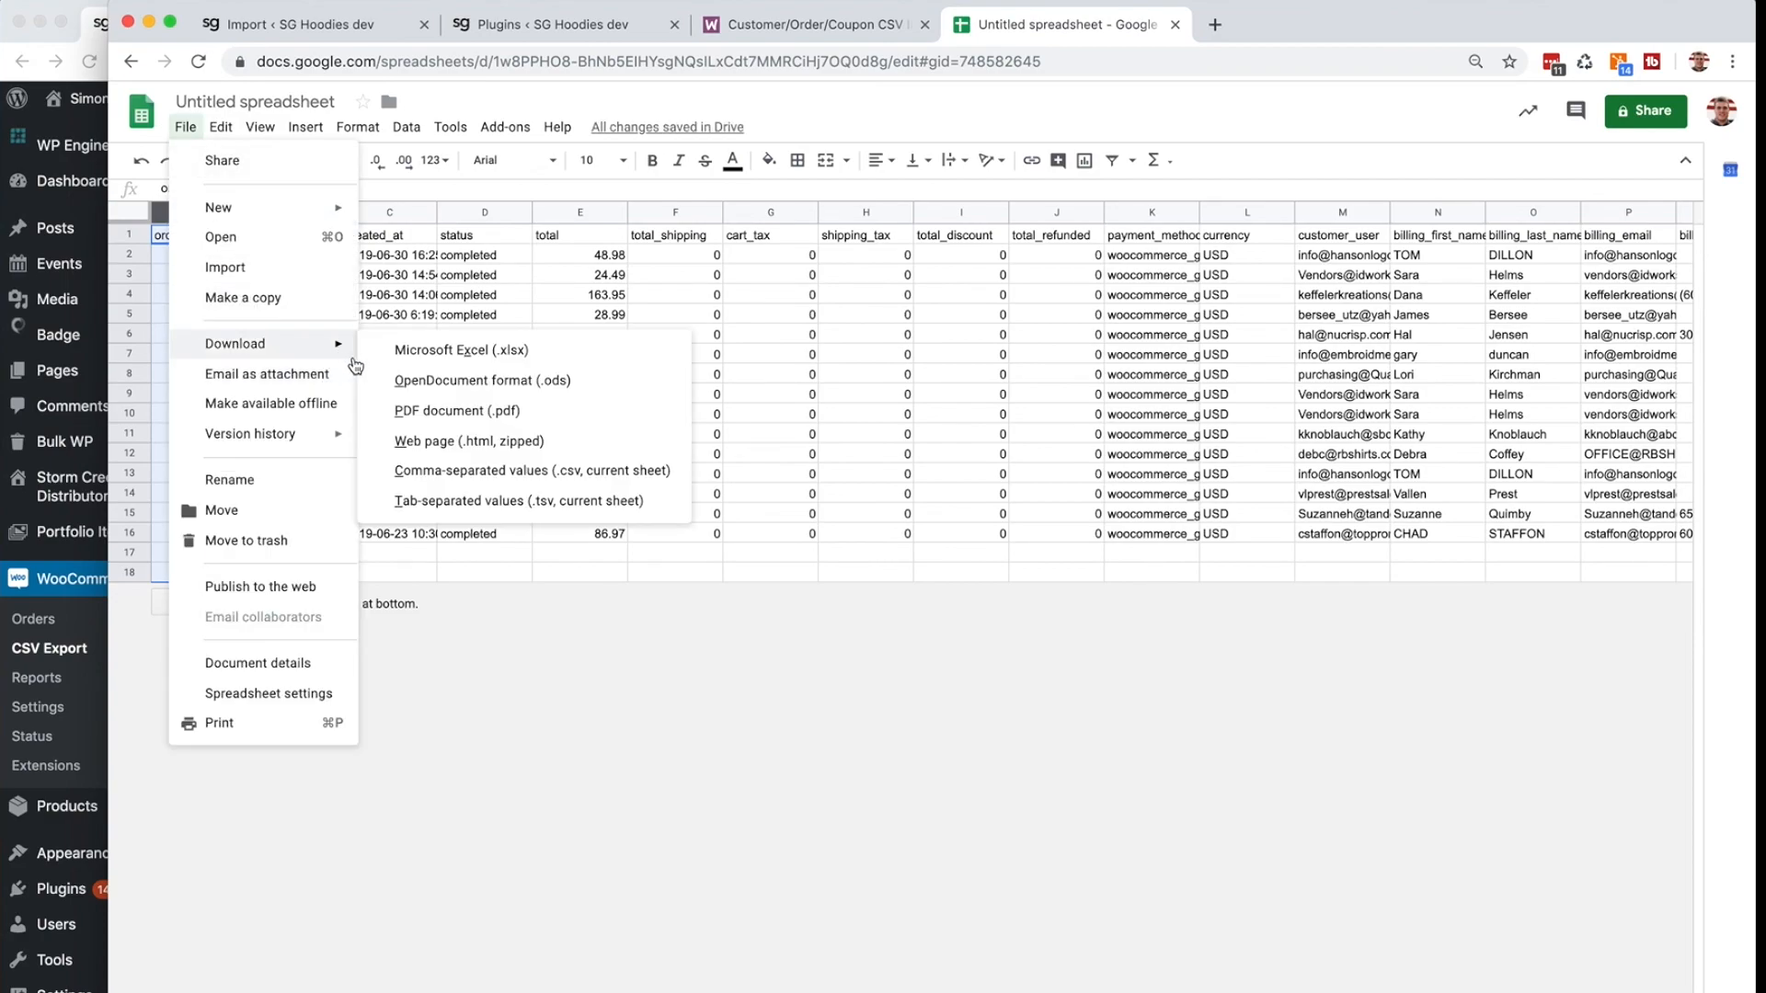
left_click(416, 470)
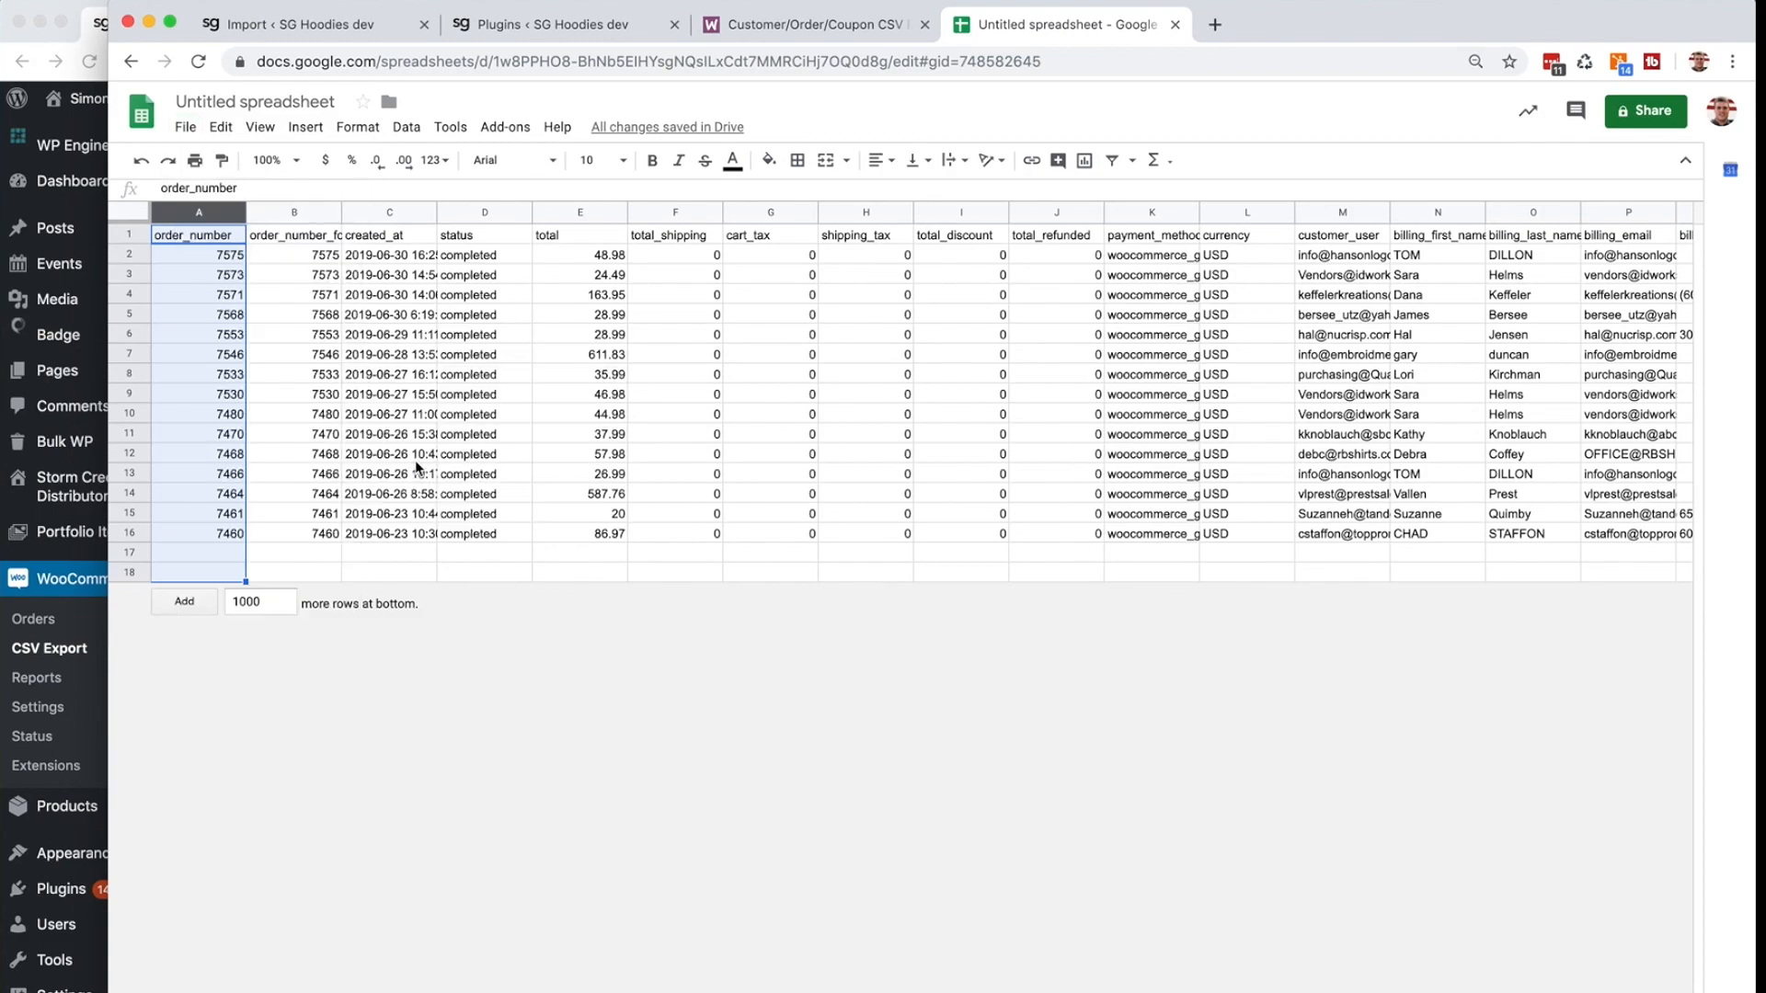
- Inspect the order number columns, undo the deletion of the id column, and compare the first order's id with its order number
left_click(580, 455)
left_click(276, 260)
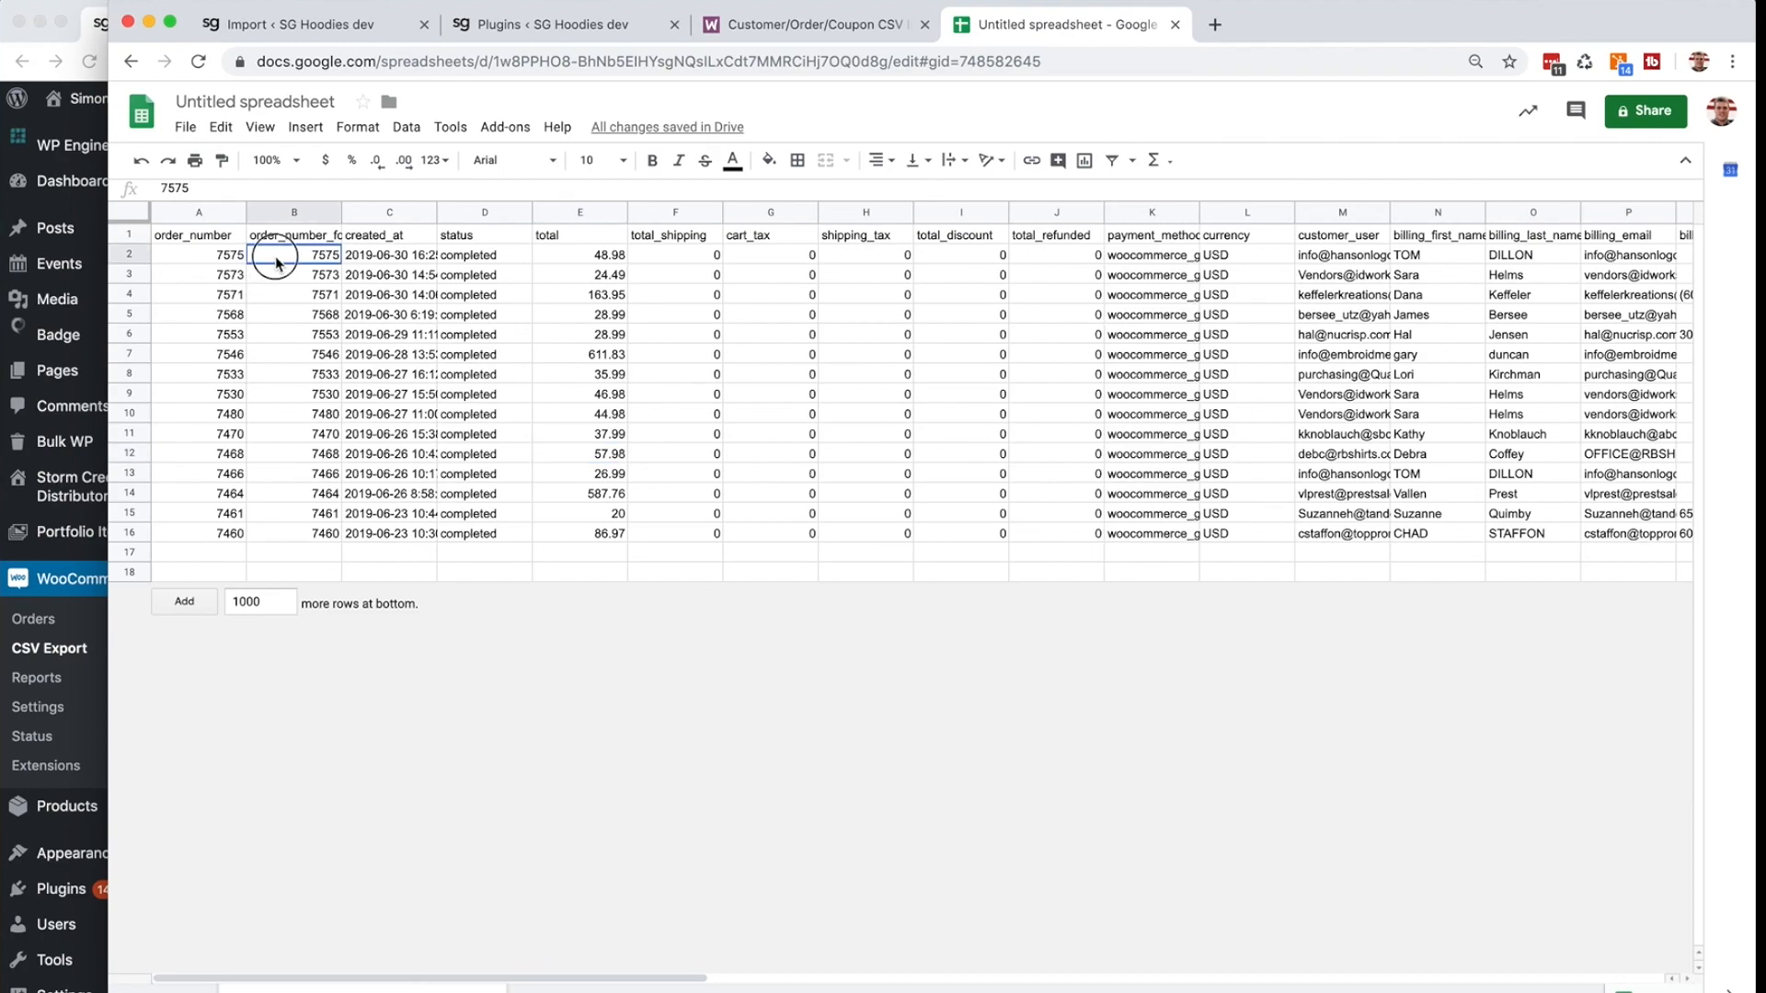
left_click(752, 317)
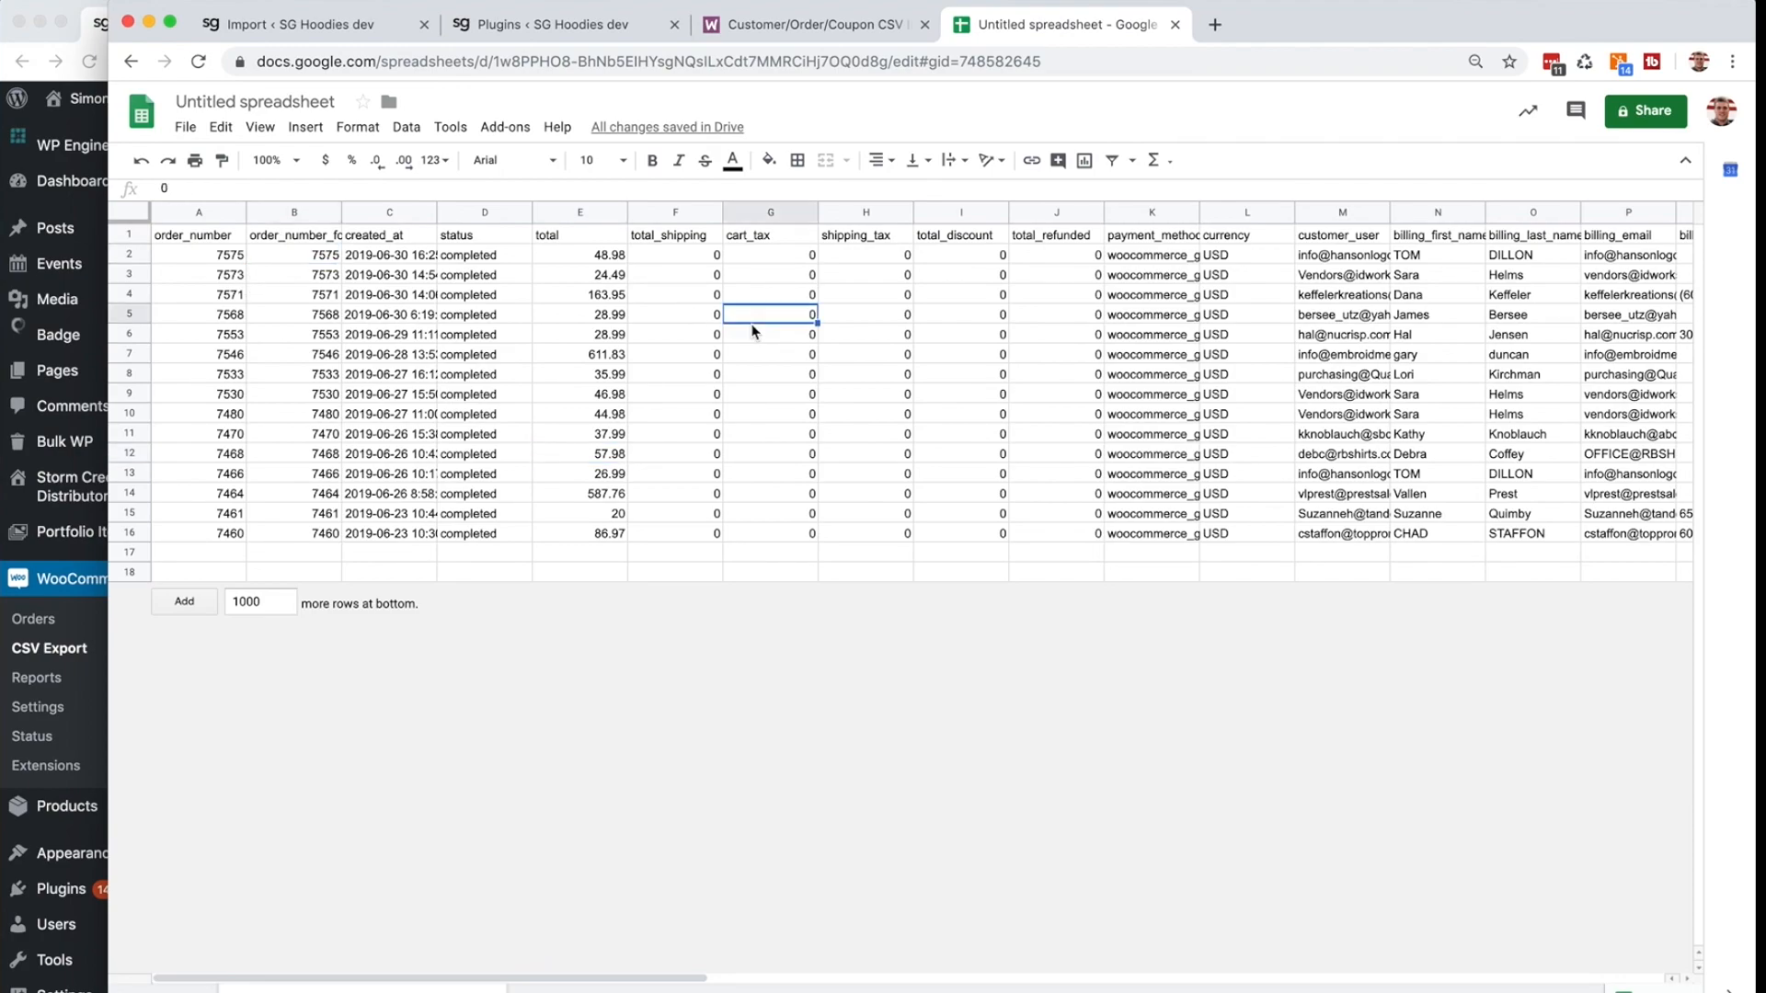
left_click(236, 255)
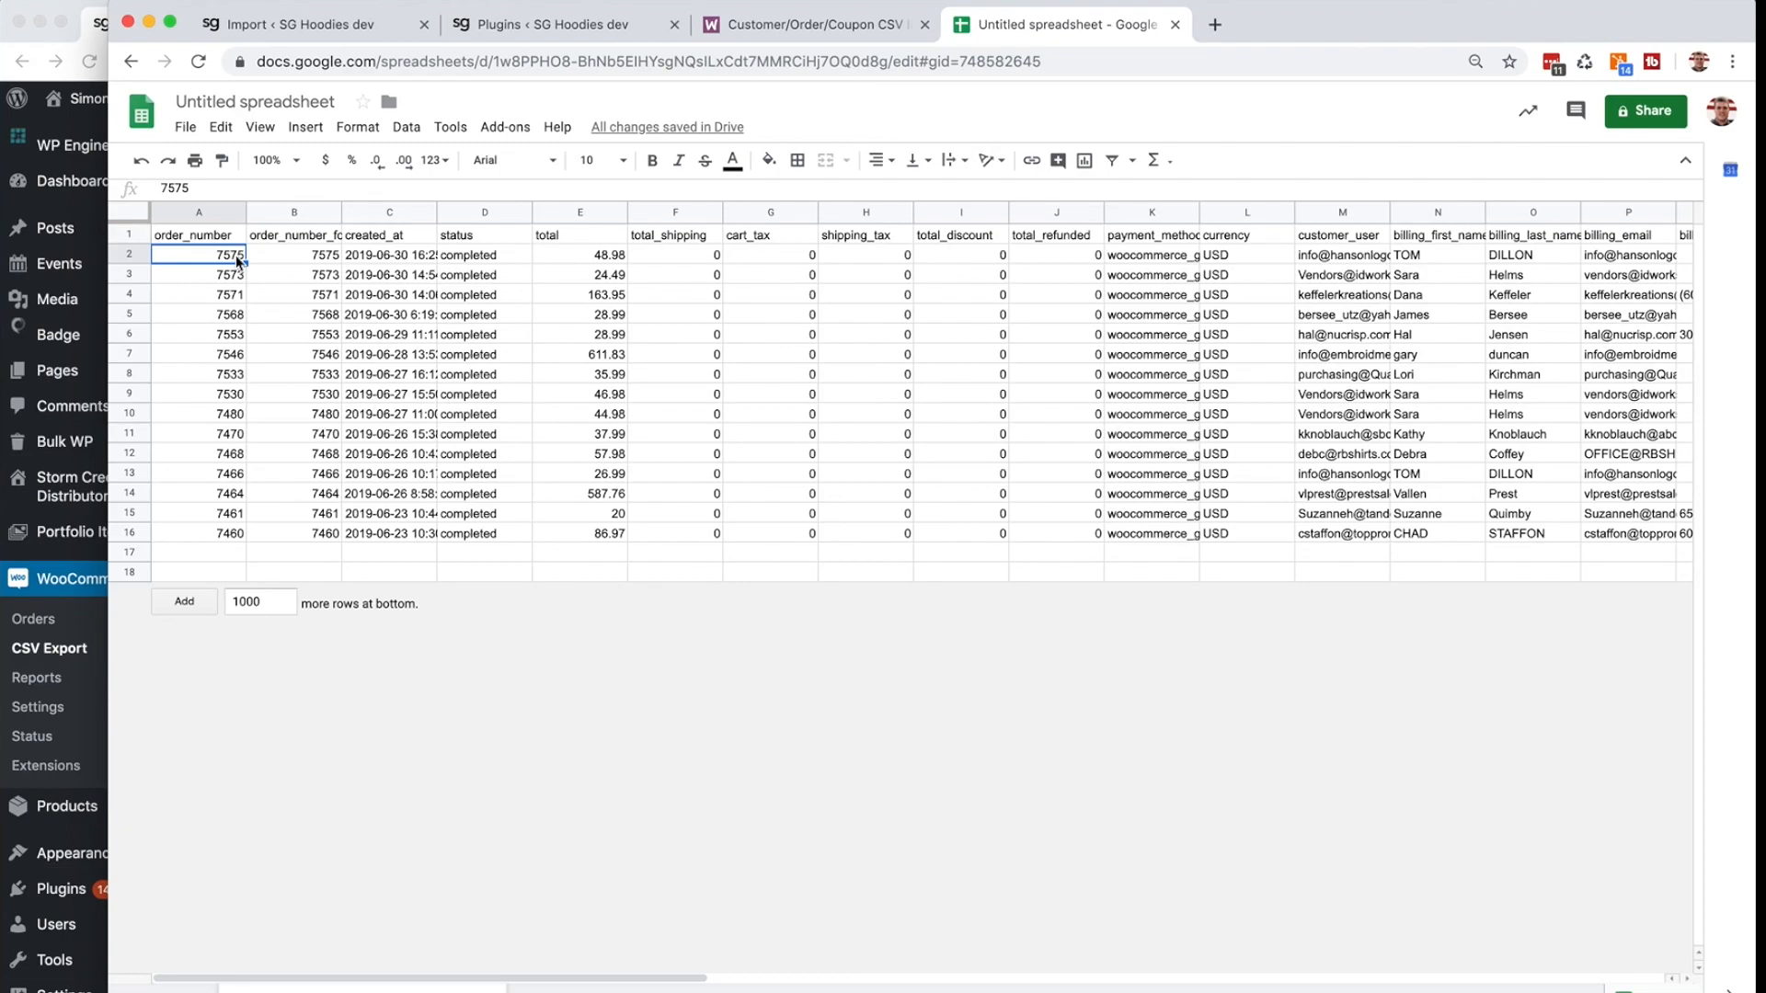
key("super+z")
left_click(240, 258)
left_click(275, 258)
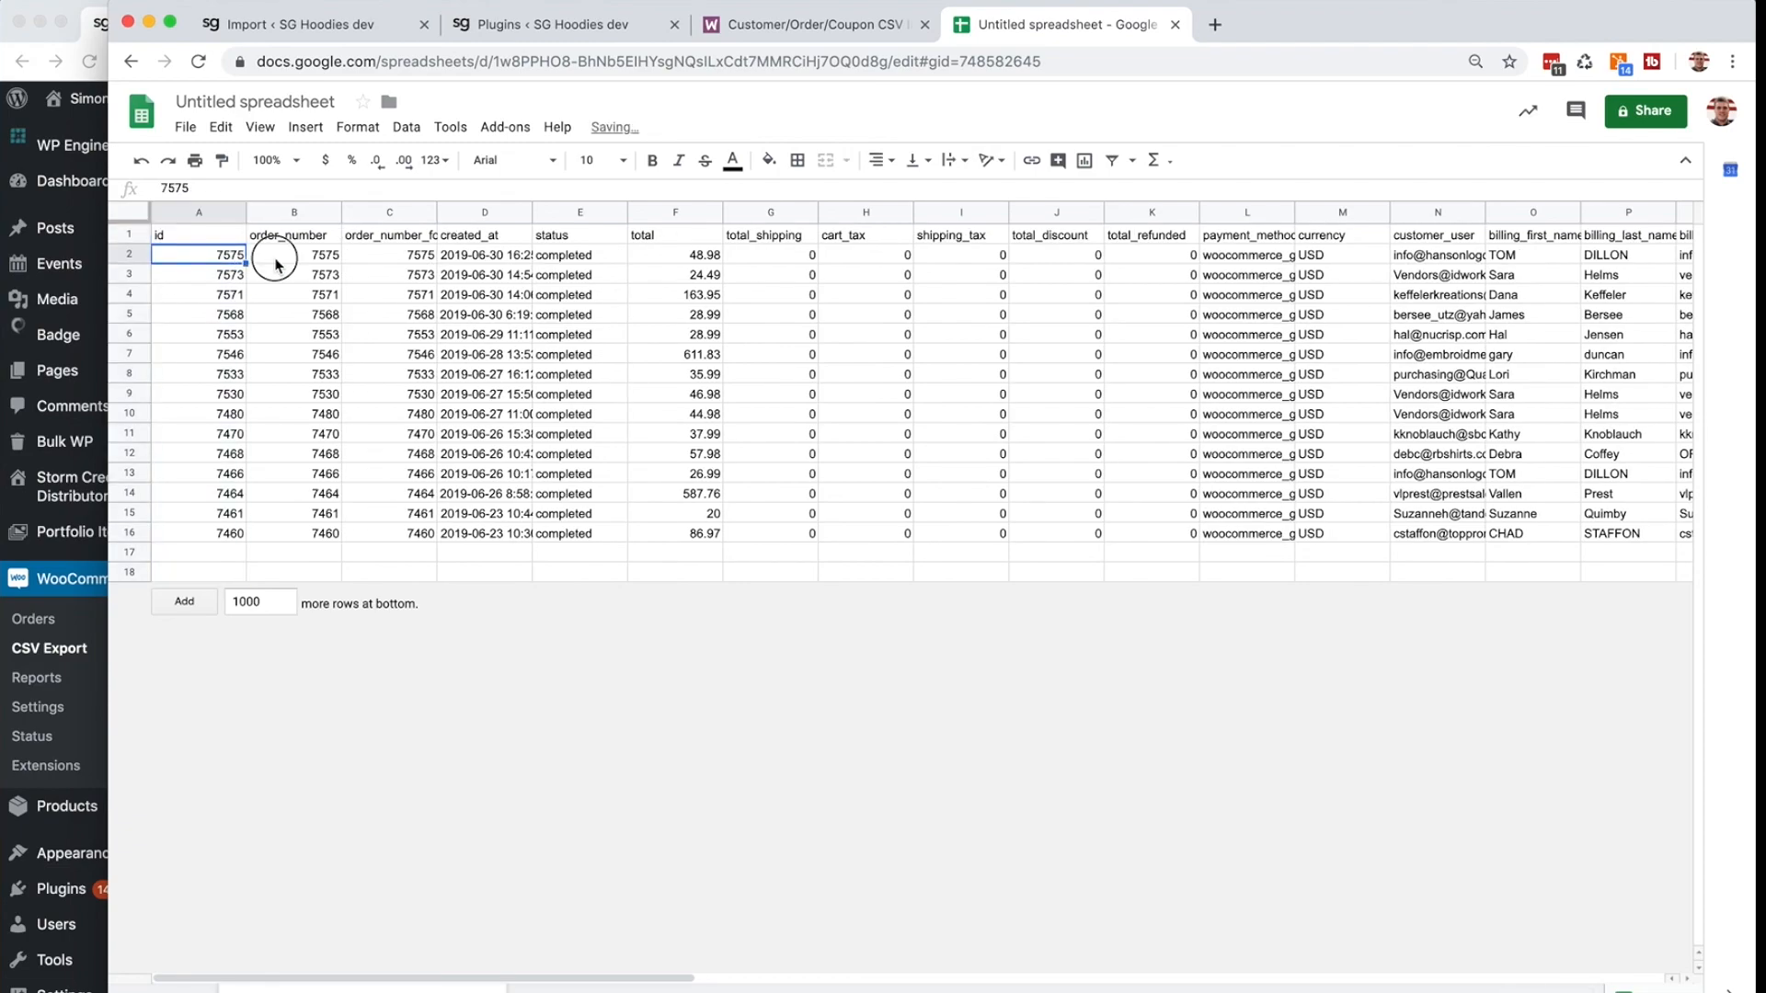
- Check the order_number_formatted column against the id column, delete the id column again, and download the sheet as comma-separated values
left_click(377, 264)
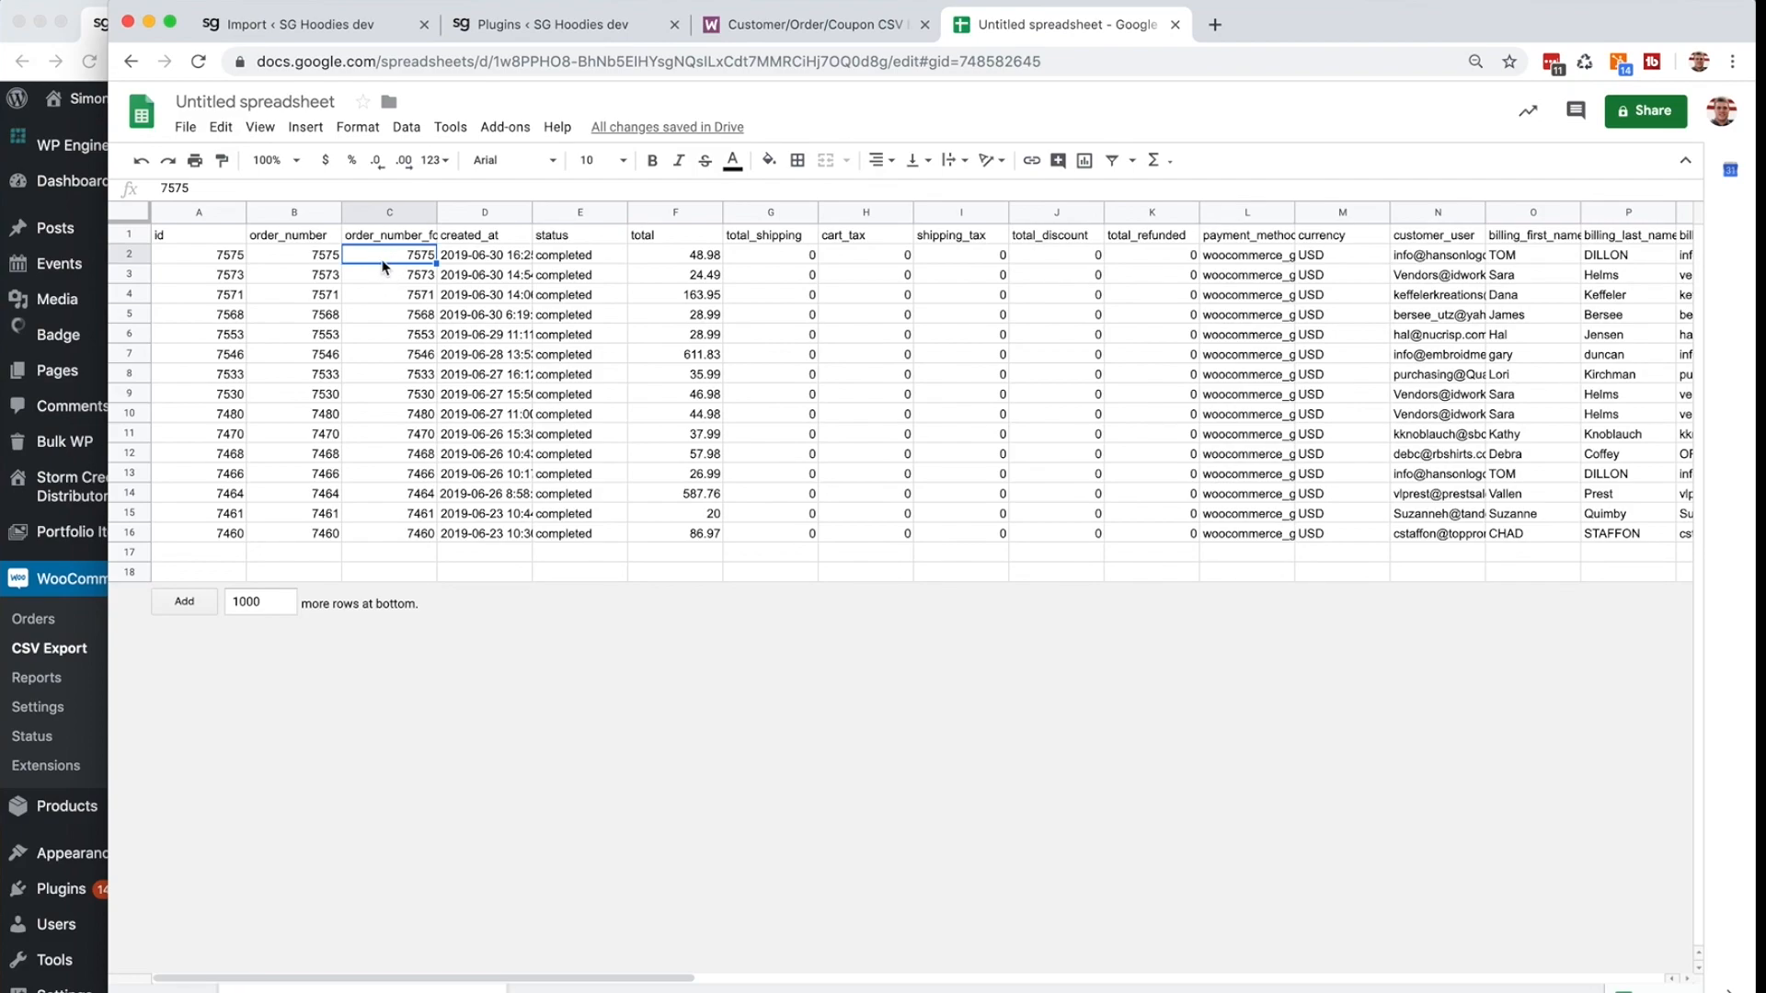
left_click_drag(377, 261, 404, 533)
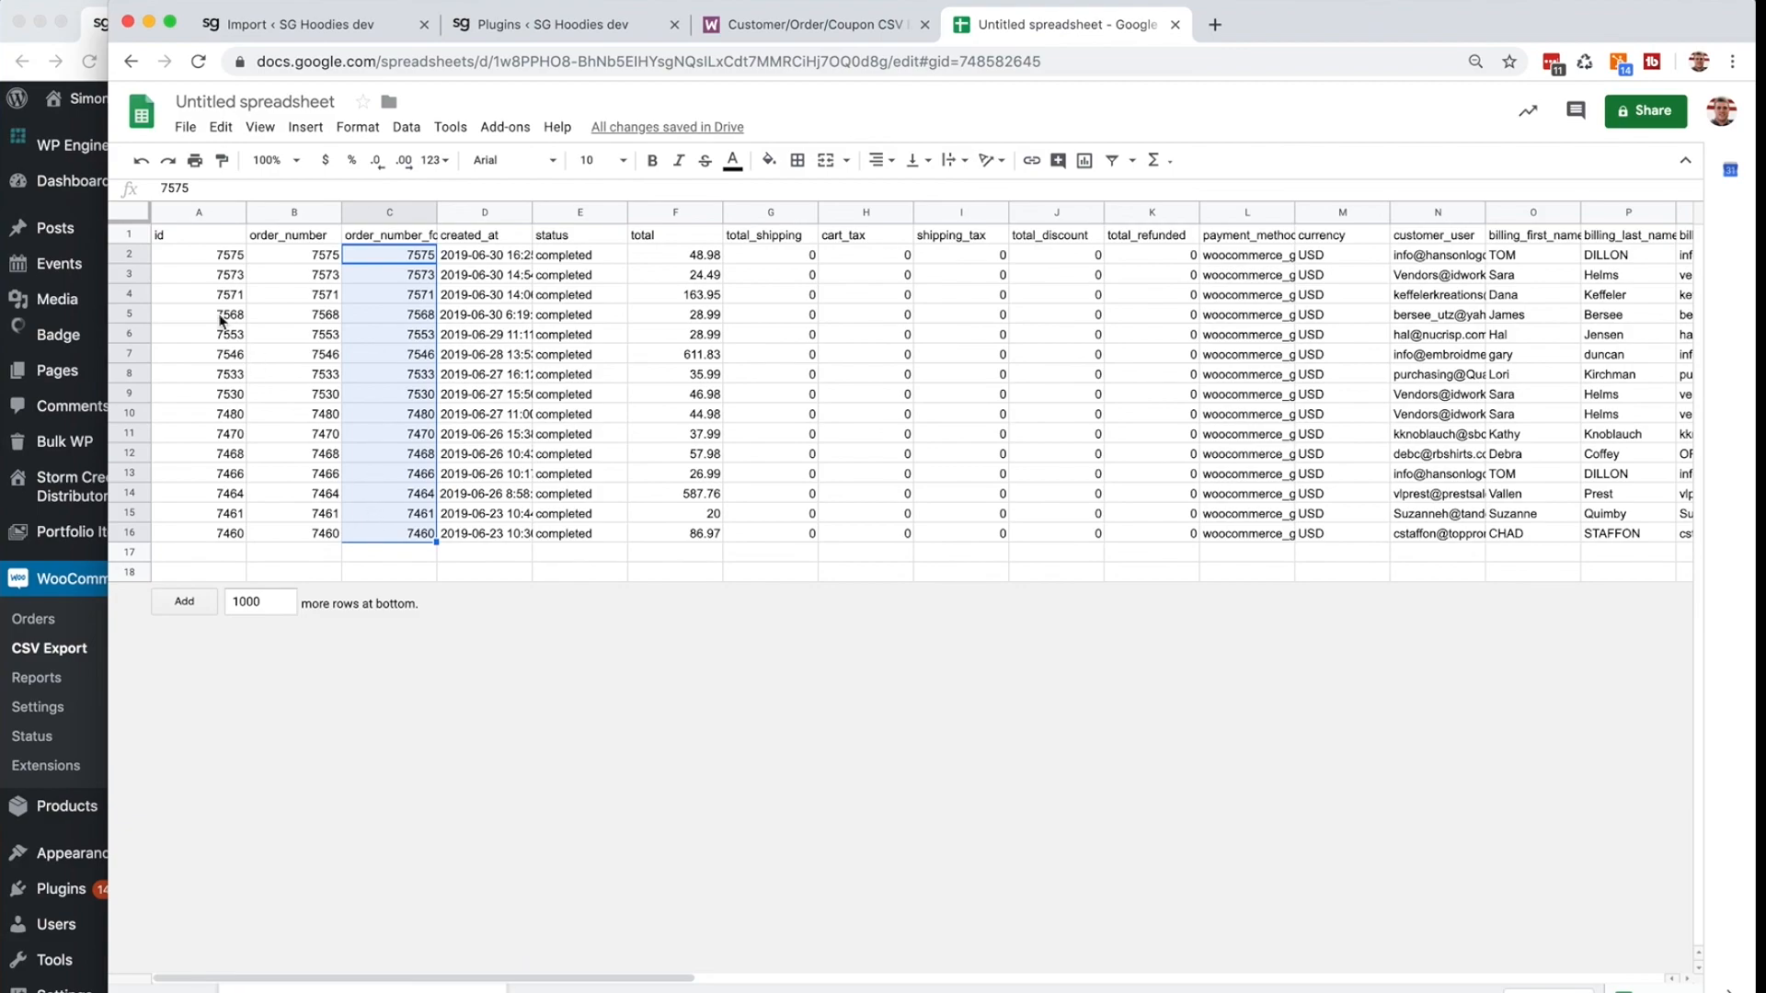
left_click(203, 212)
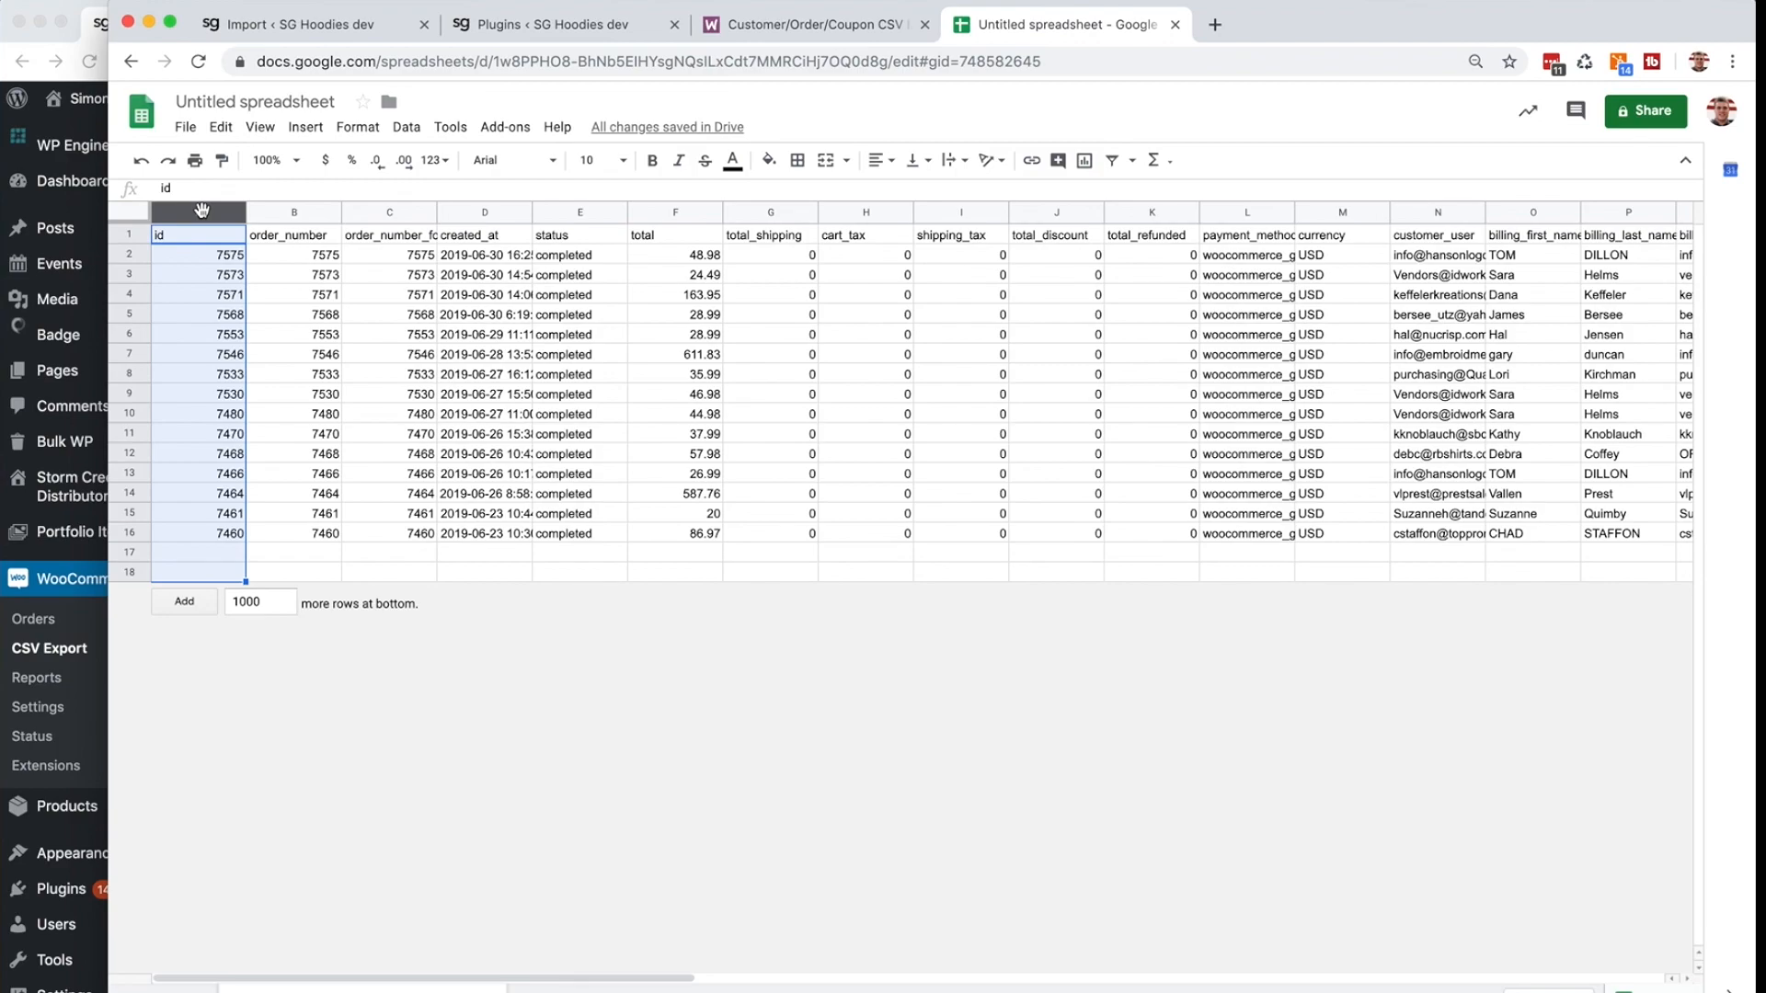
right_click(203, 211)
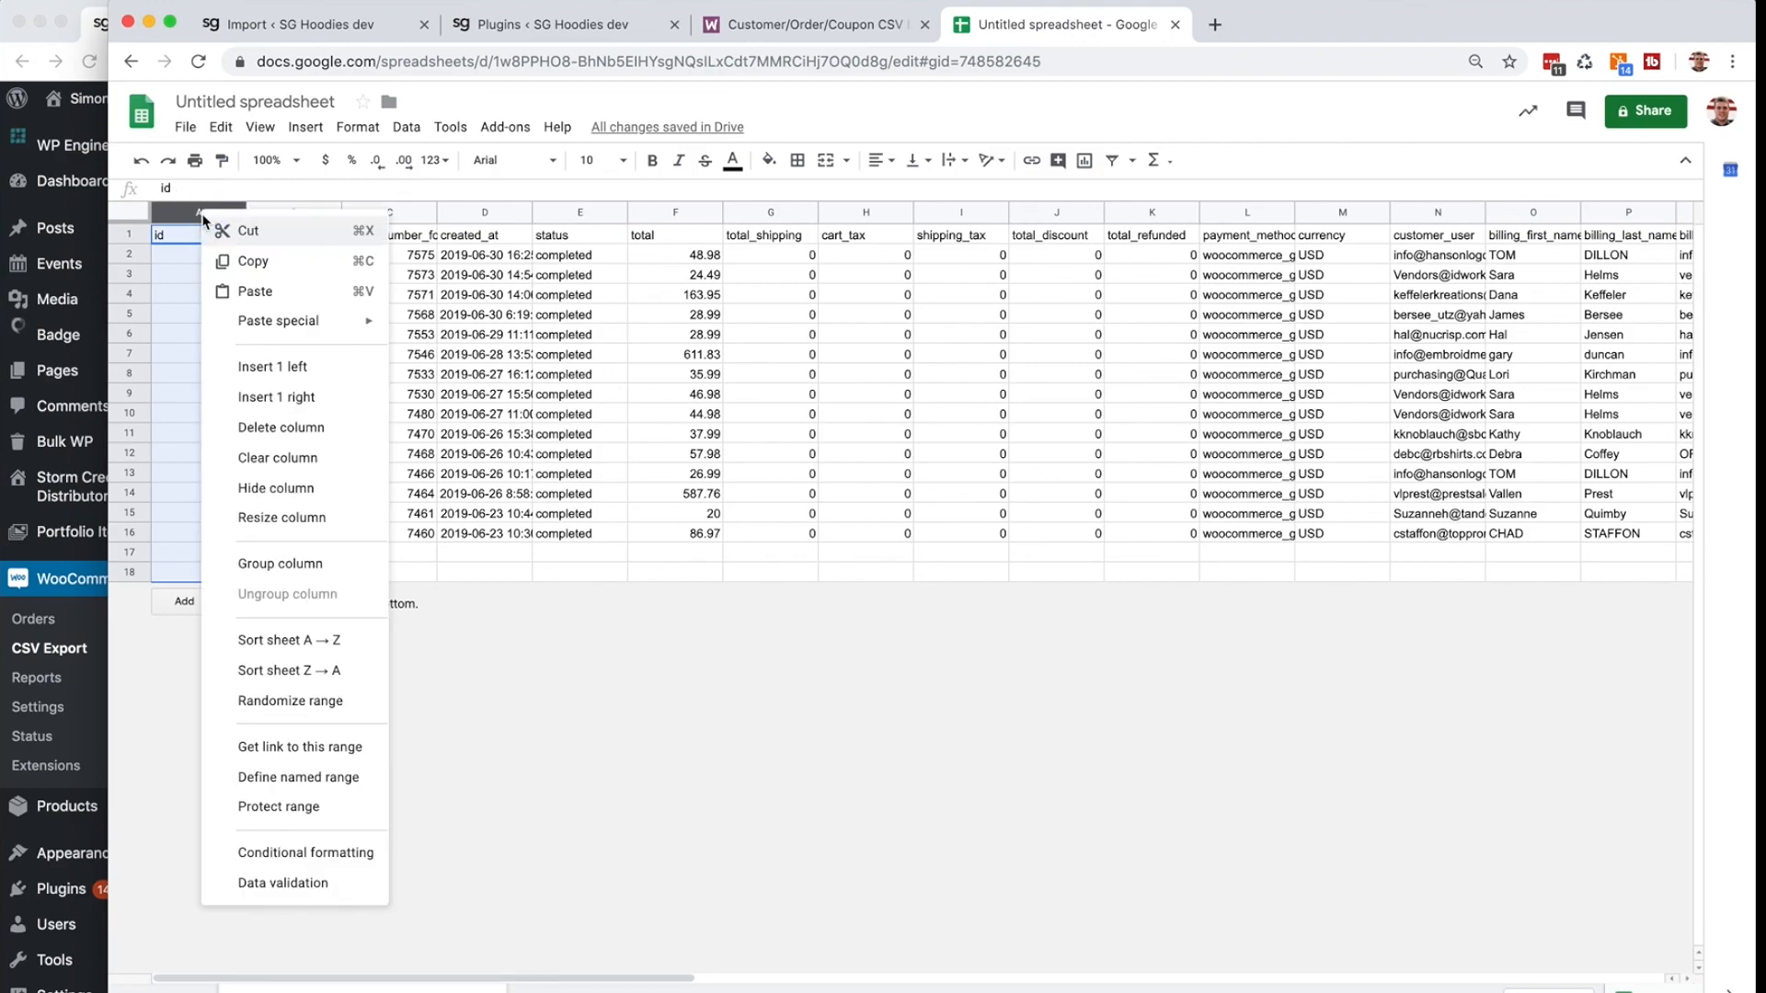
left_click(262, 430)
left_click(185, 127)
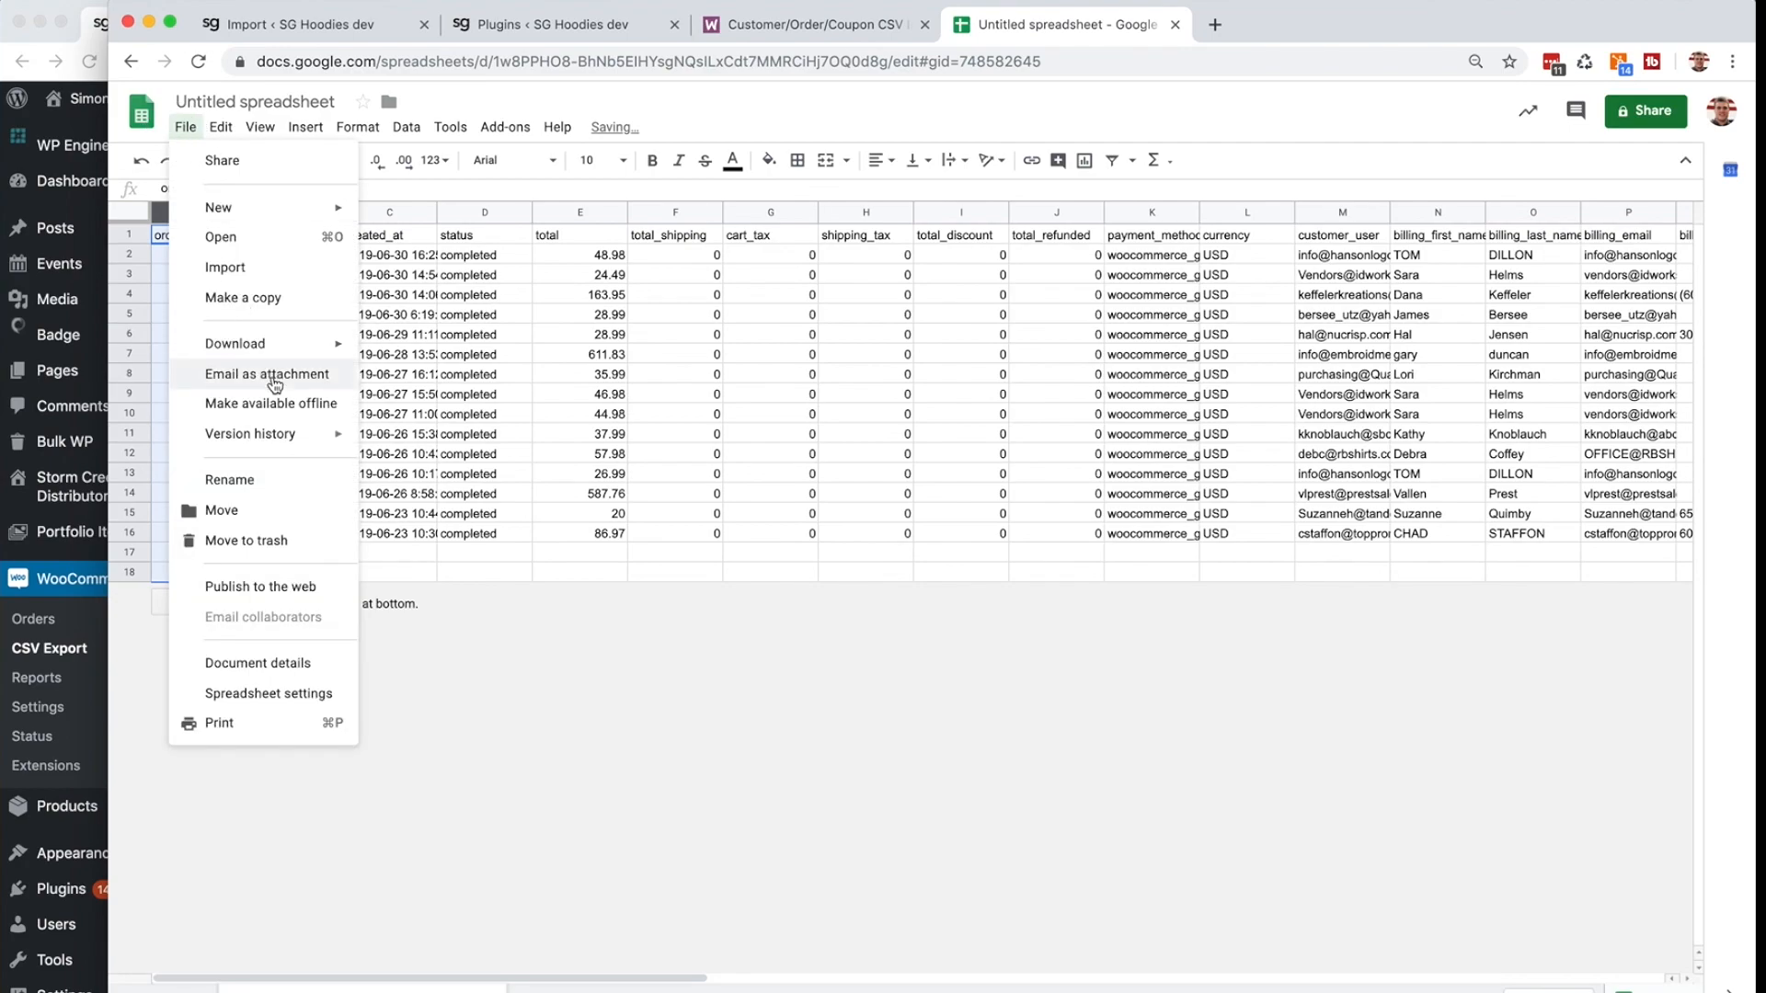
mouse_move(274, 352)
left_click(479, 471)
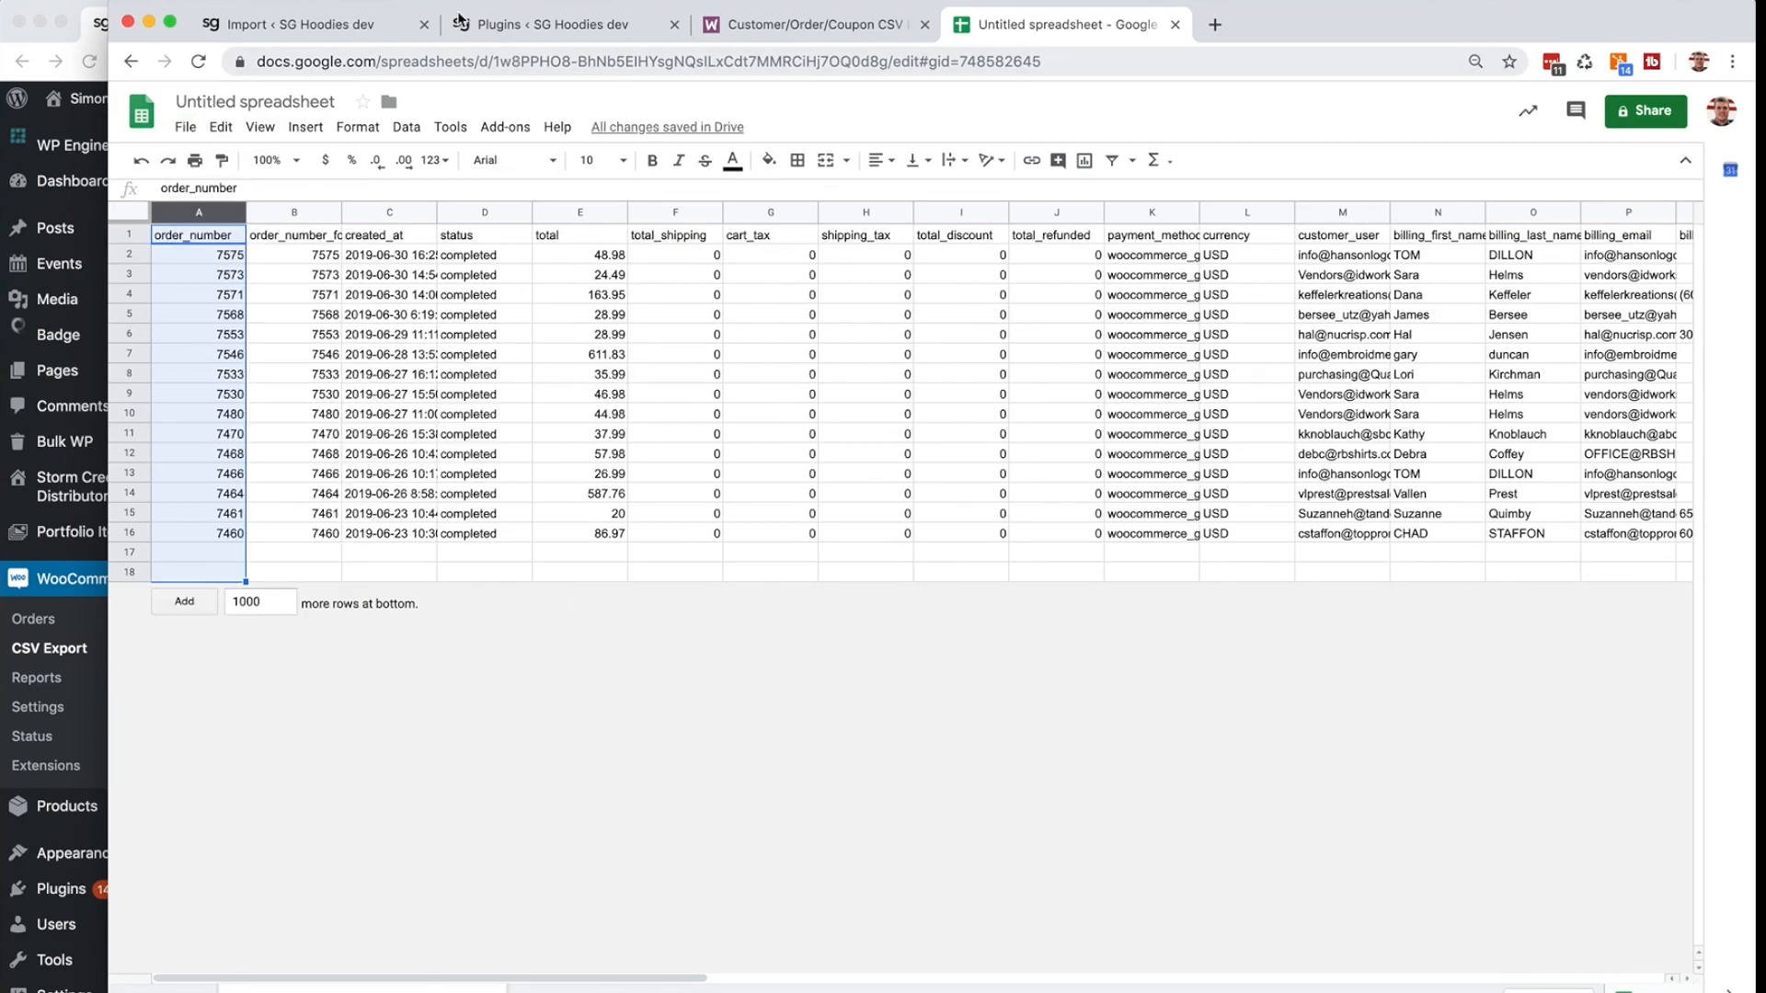
- In the dev store's CSV Import Suite, start an orders import with a CSV or tab-delimited text file as the source
left_click(330, 35)
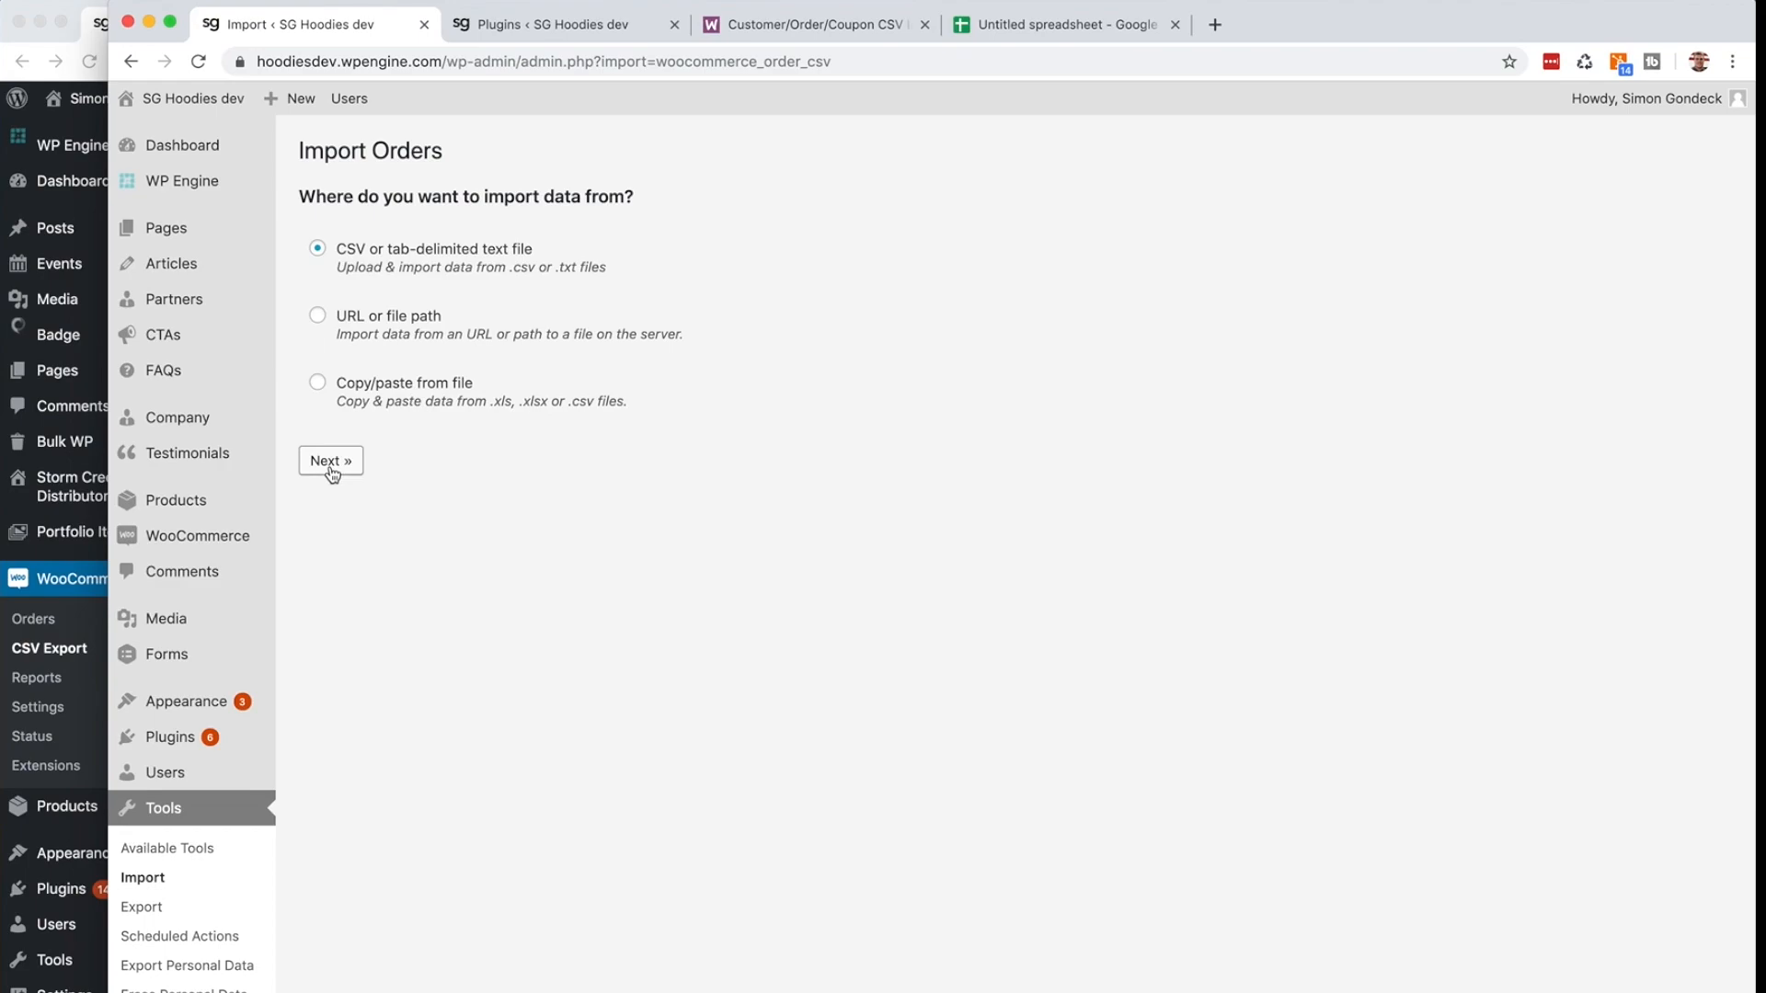
mouse_move(249, 535)
left_click(348, 685)
left_click(386, 868)
left_click(327, 461)
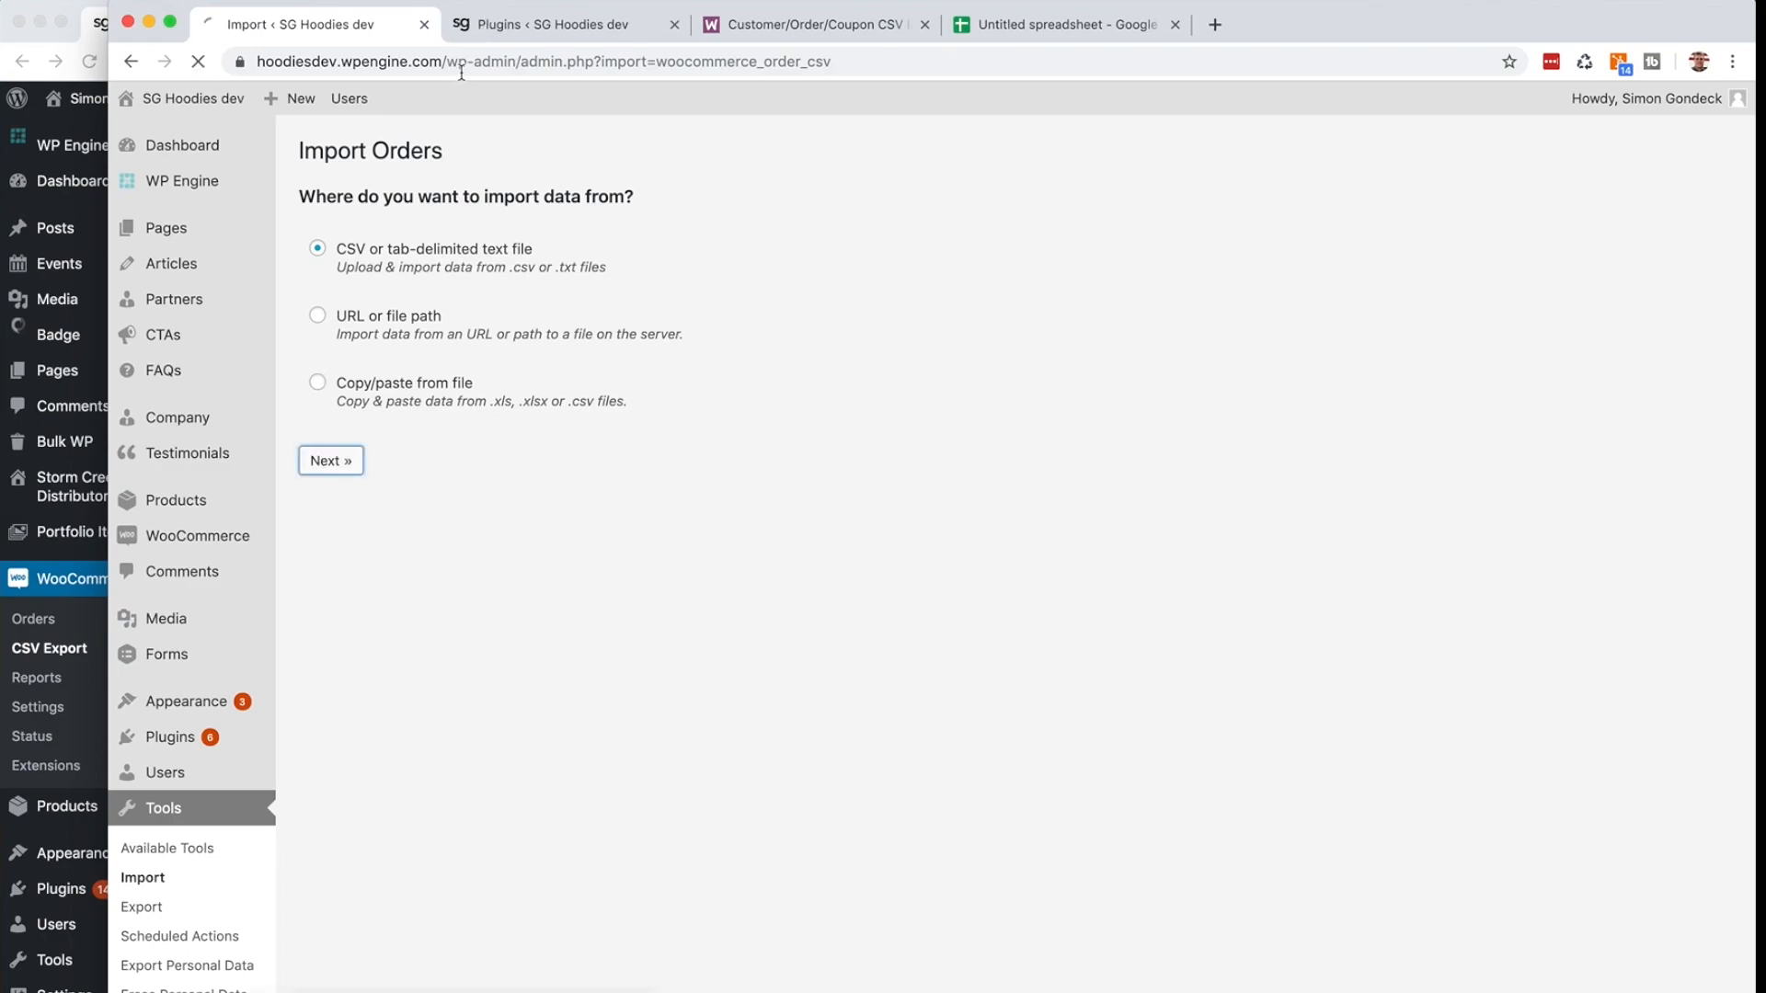
- Check the dev store's installed plugins for the Disable Emails plugin and whether it is active
left_click(531, 33)
left_click(453, 720)
left_click_drag(453, 720, 346, 721)
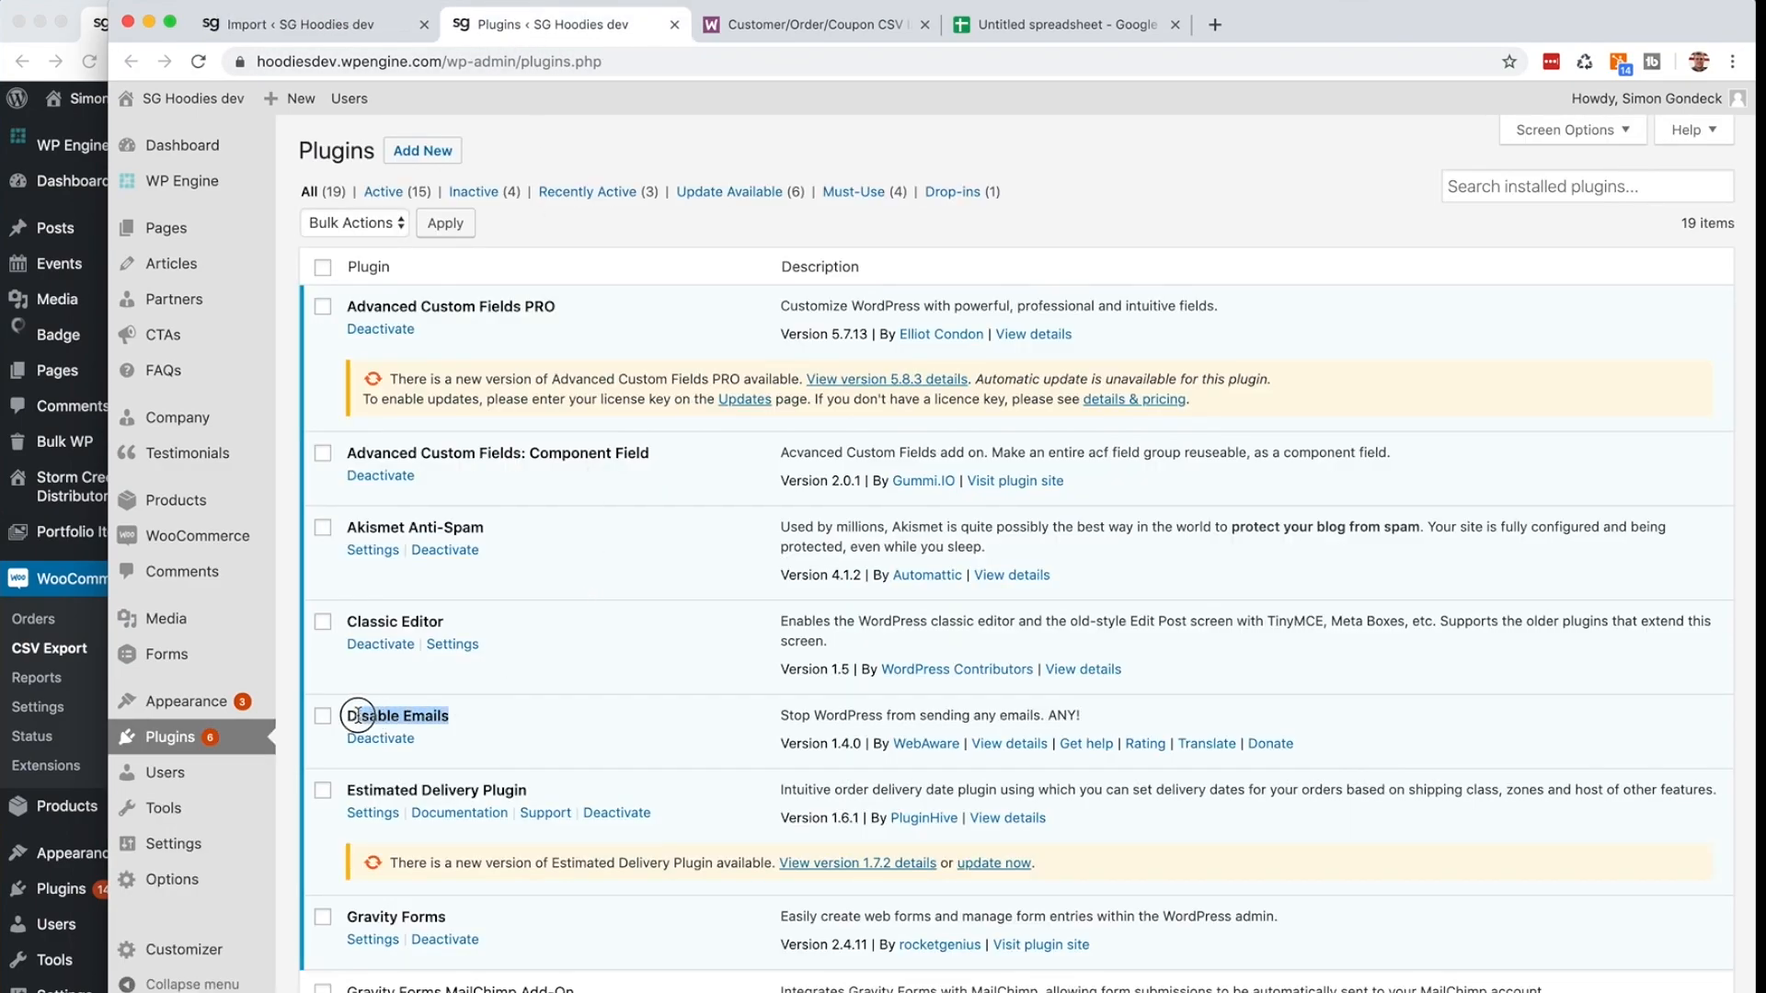
- Choose Untitled spreadsheet - orders-export-2019_08_20_10_59_58 (1).csv for the orders import, preview its columns, and upload it
left_click(317, 24)
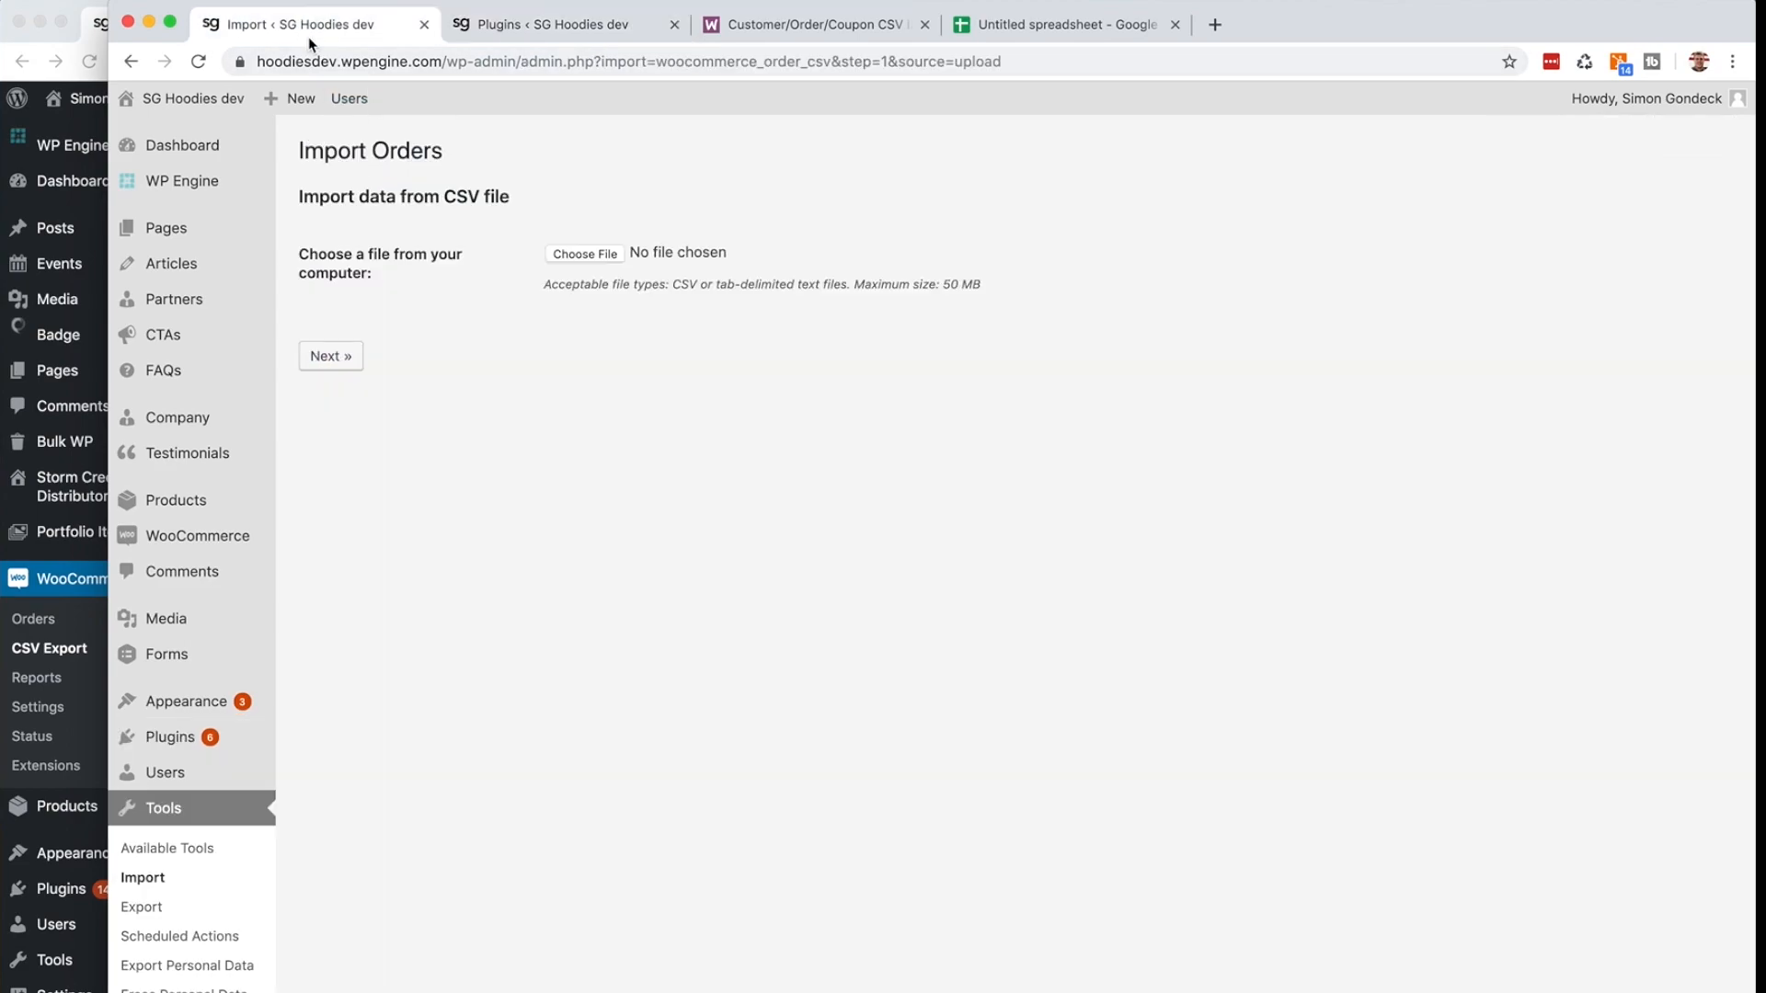
left_click(585, 260)
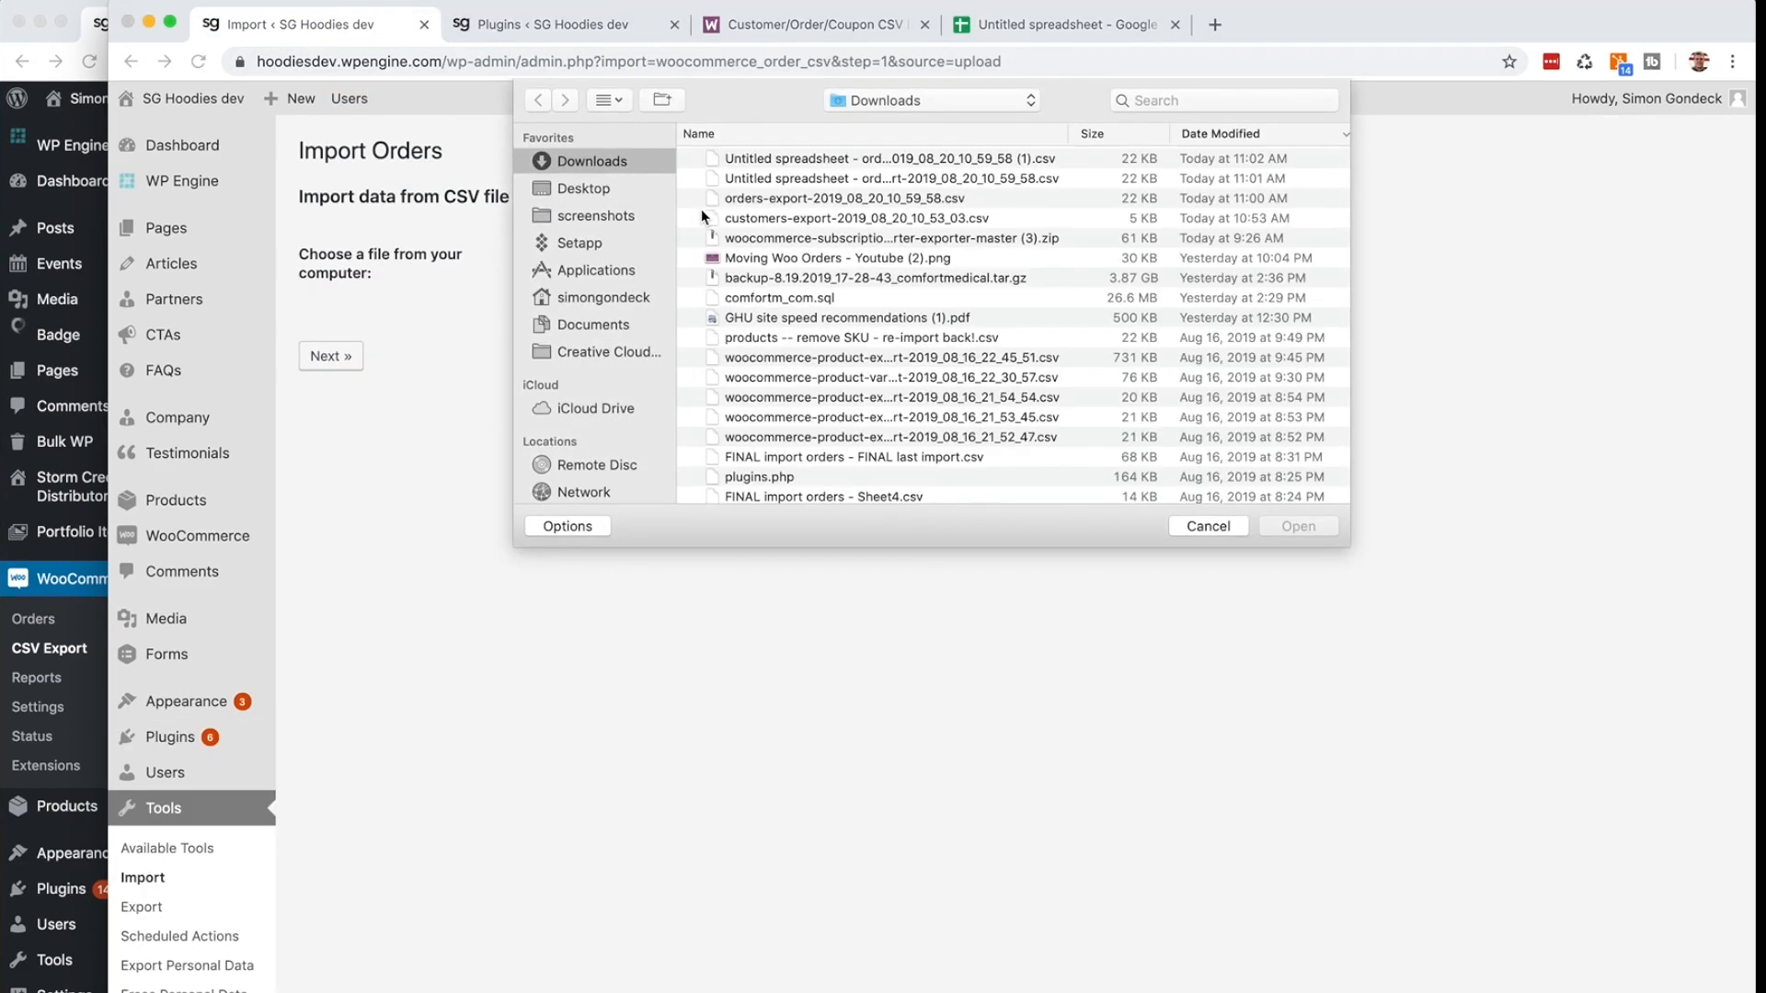
left_click(825, 158)
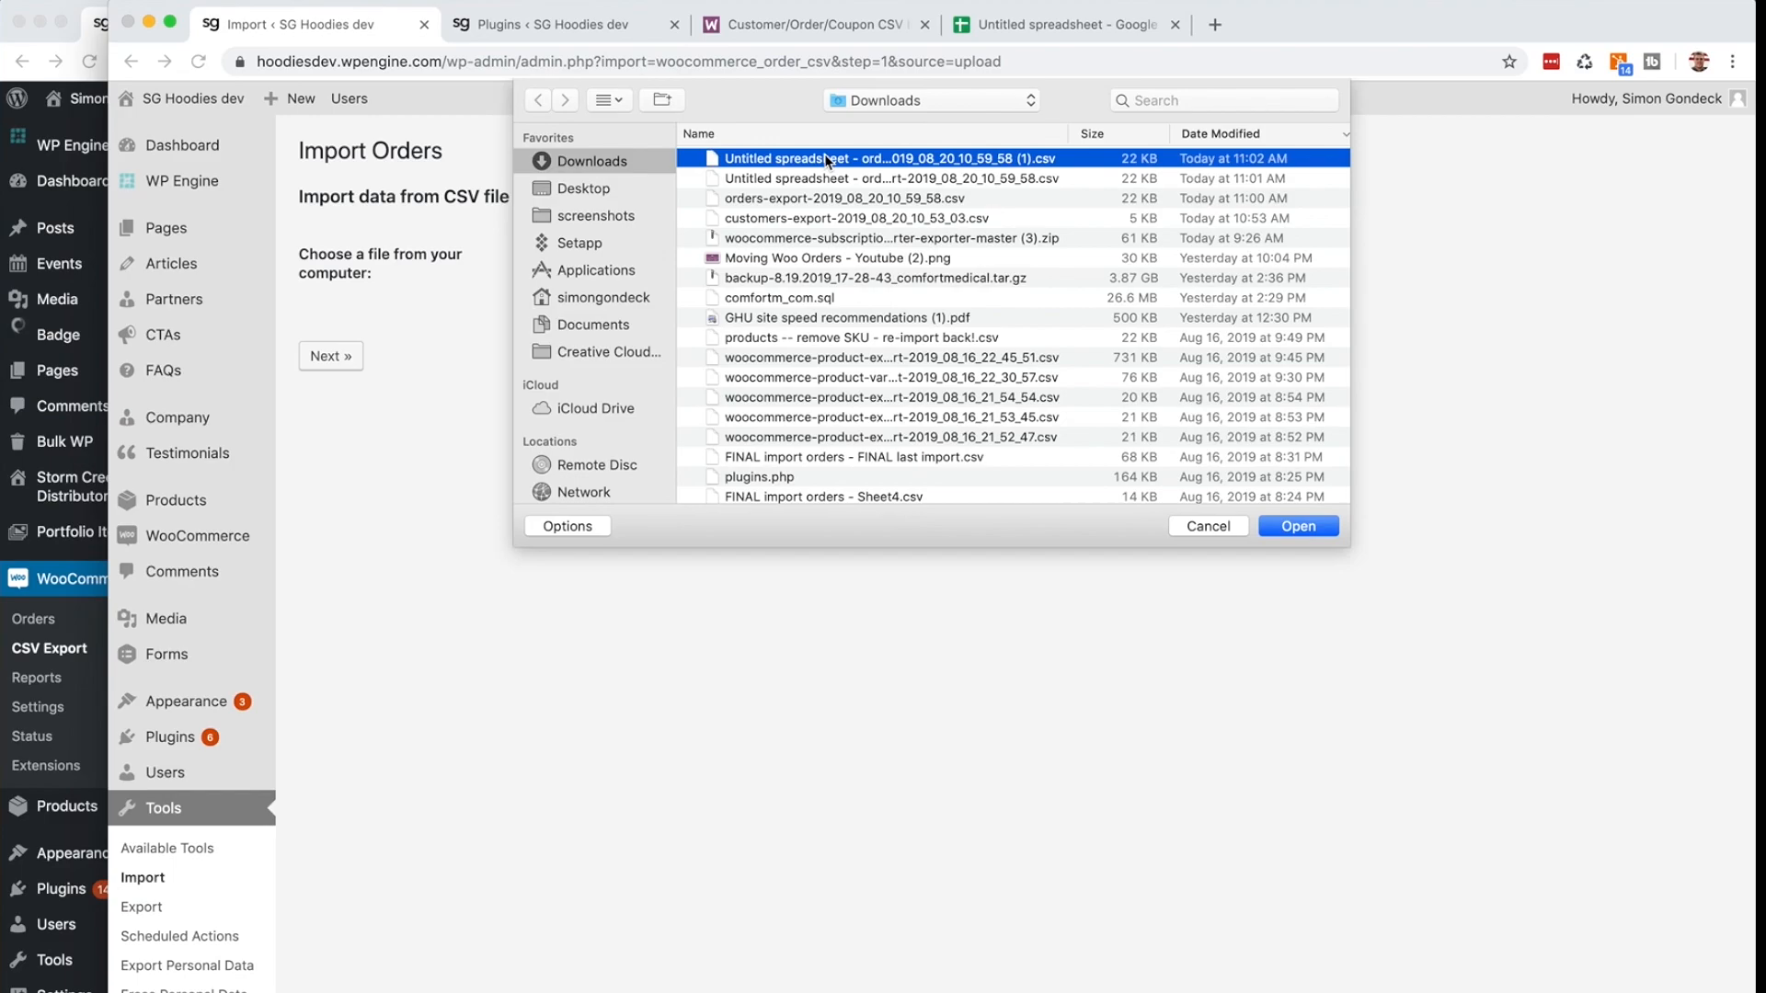
key("space")
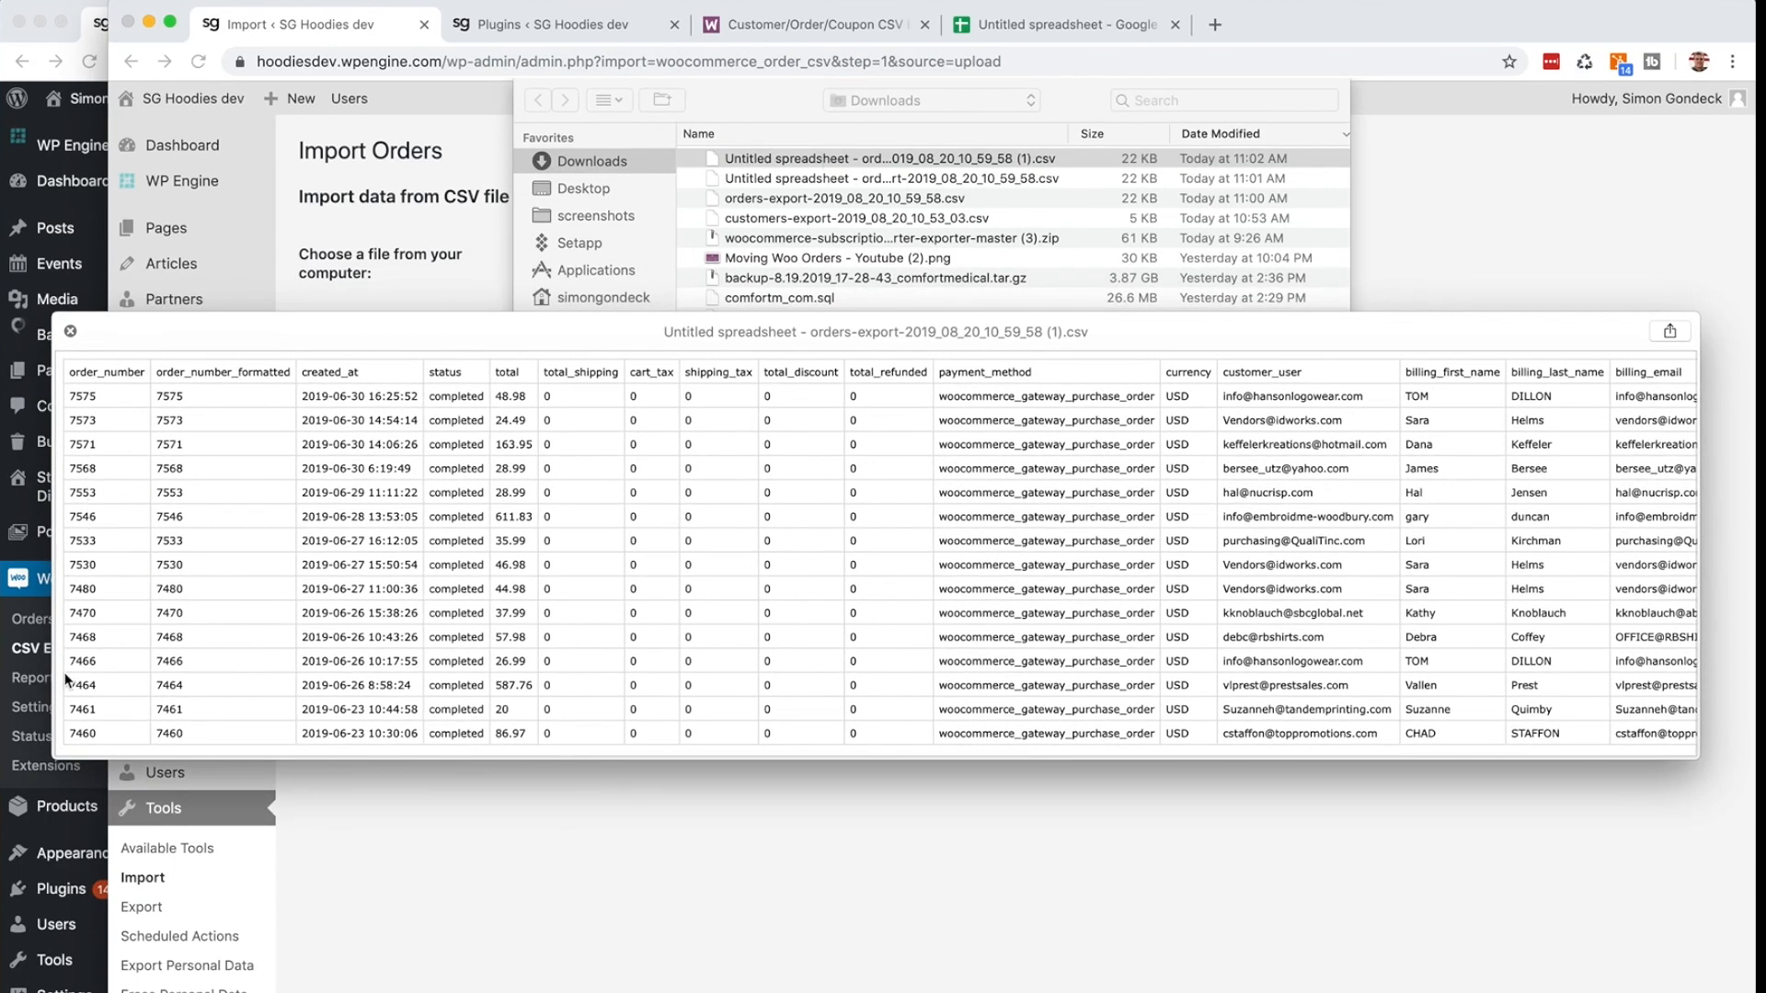
key("space")
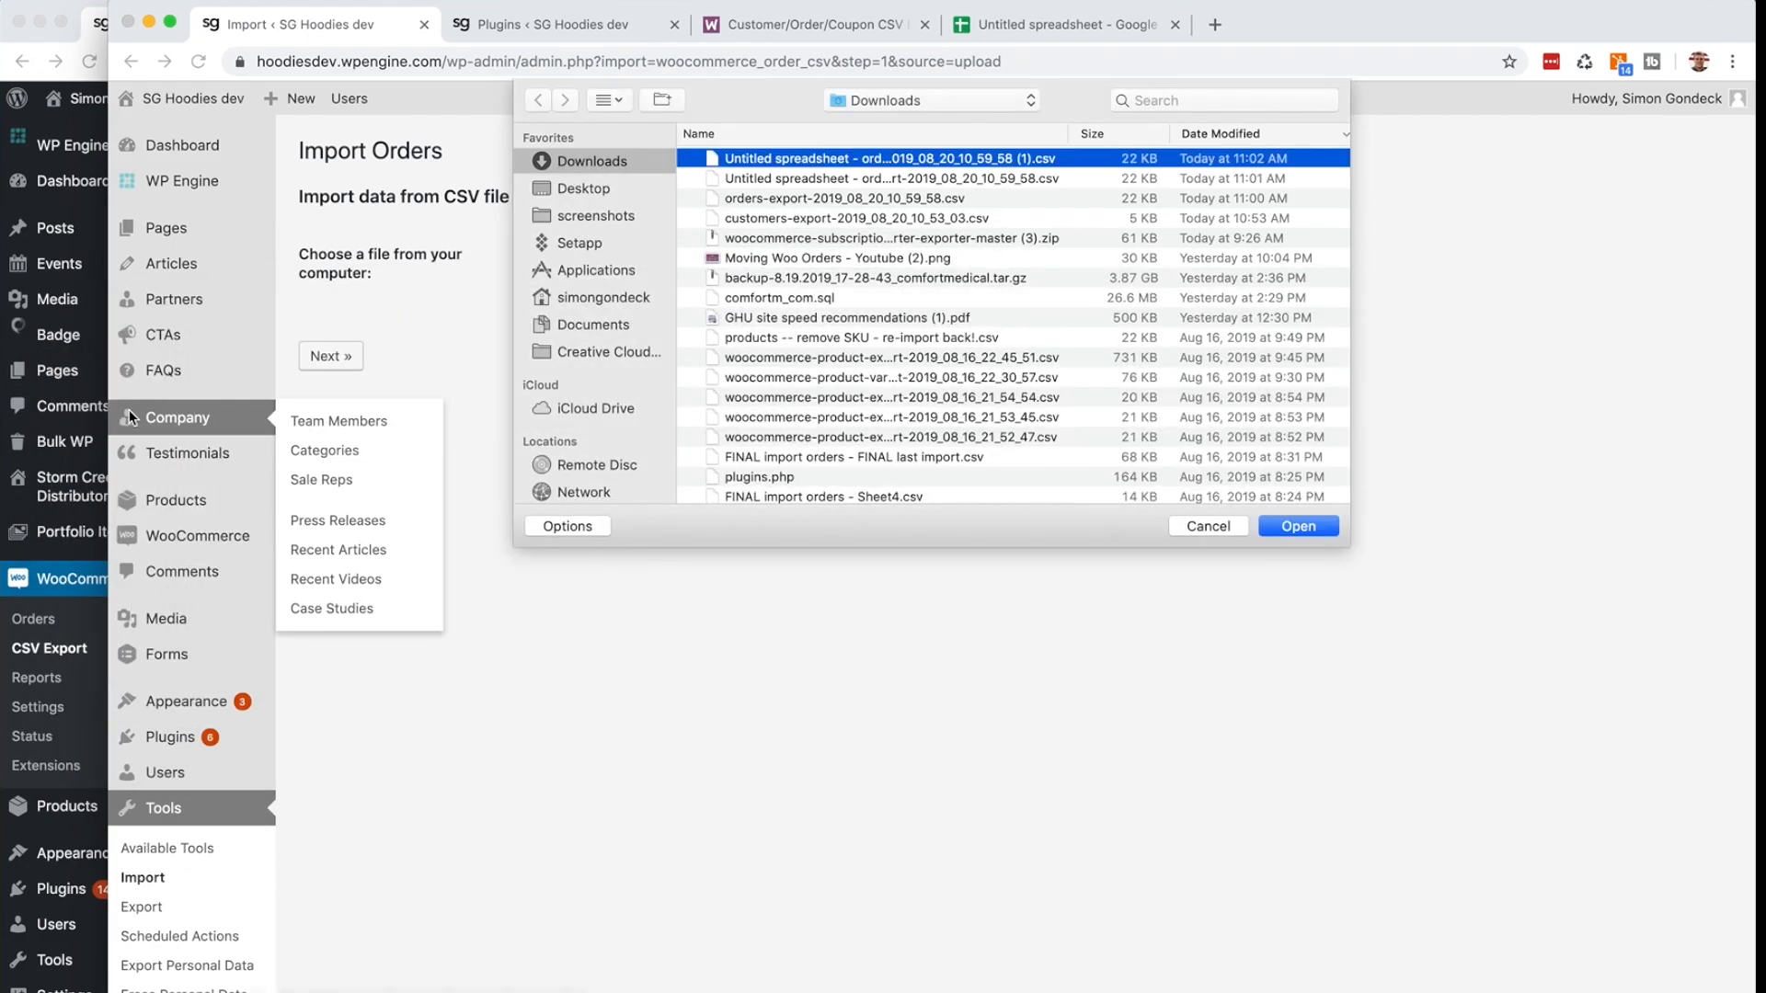
key("Return")
left_click(356, 355)
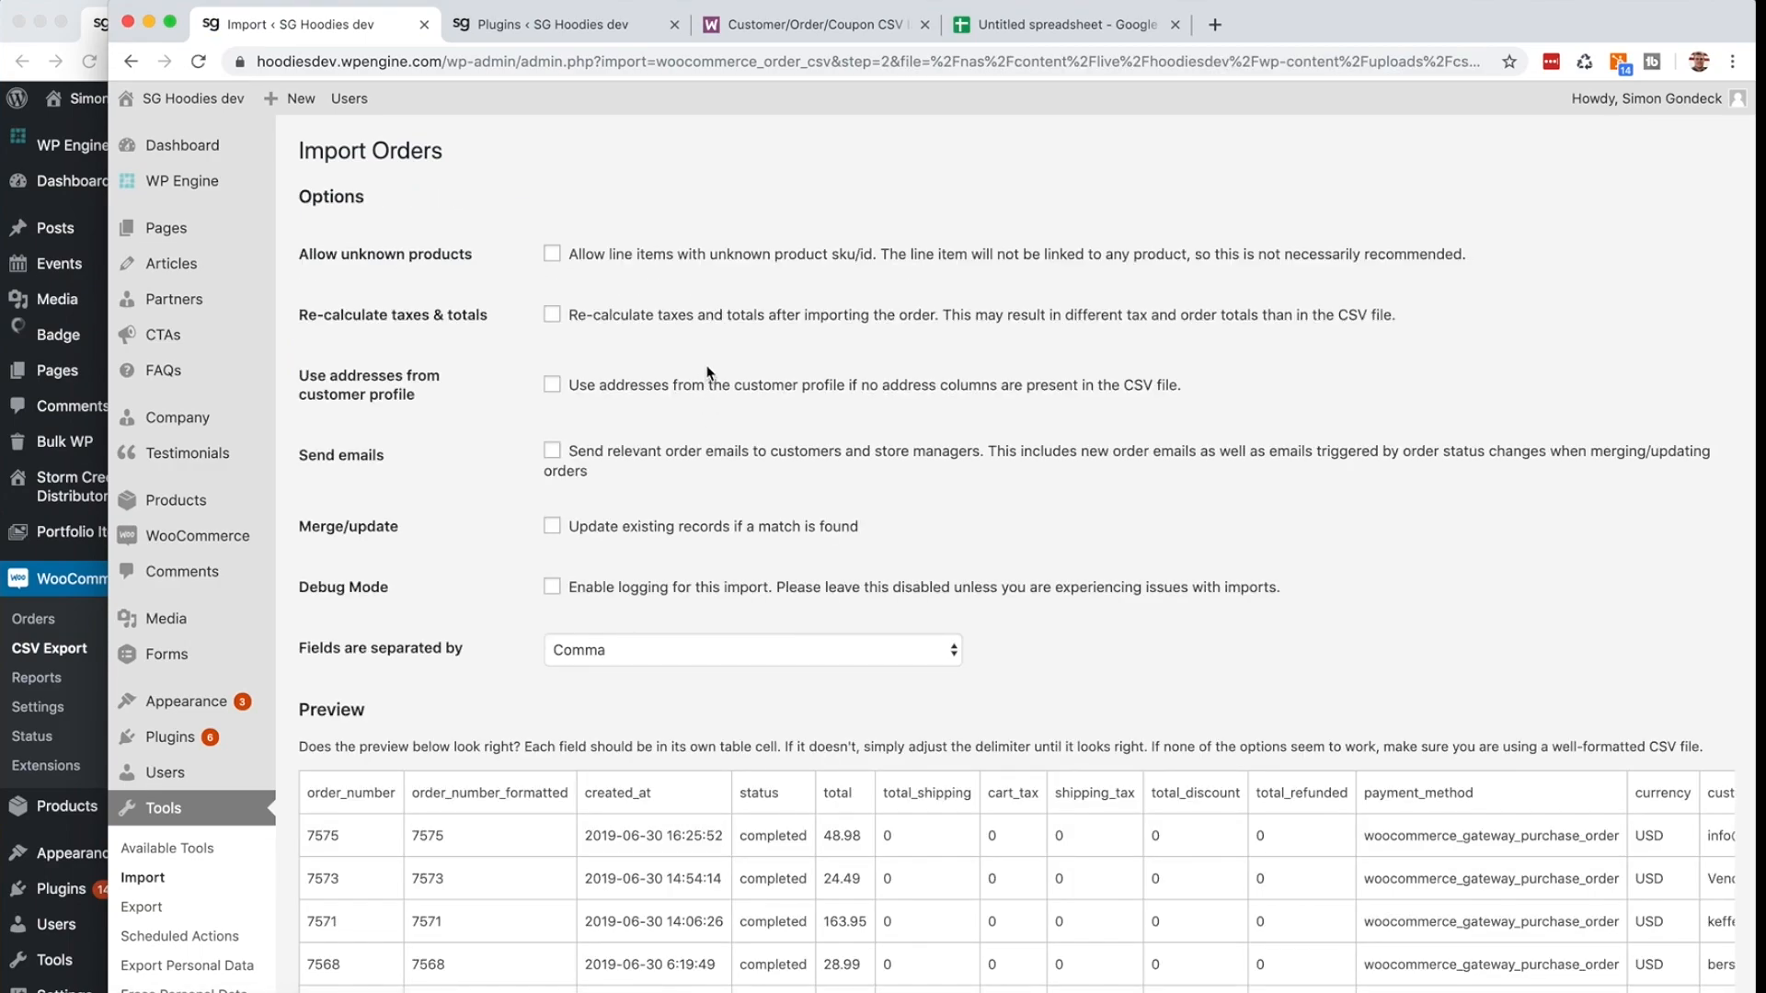
- Review the order import options and data preview, keep comma as the field separator, and continue to field mapping
scroll(707, 373, "down", 1)
scroll(707, 373, "up", 1)
scroll(1505, 280, "down", 1)
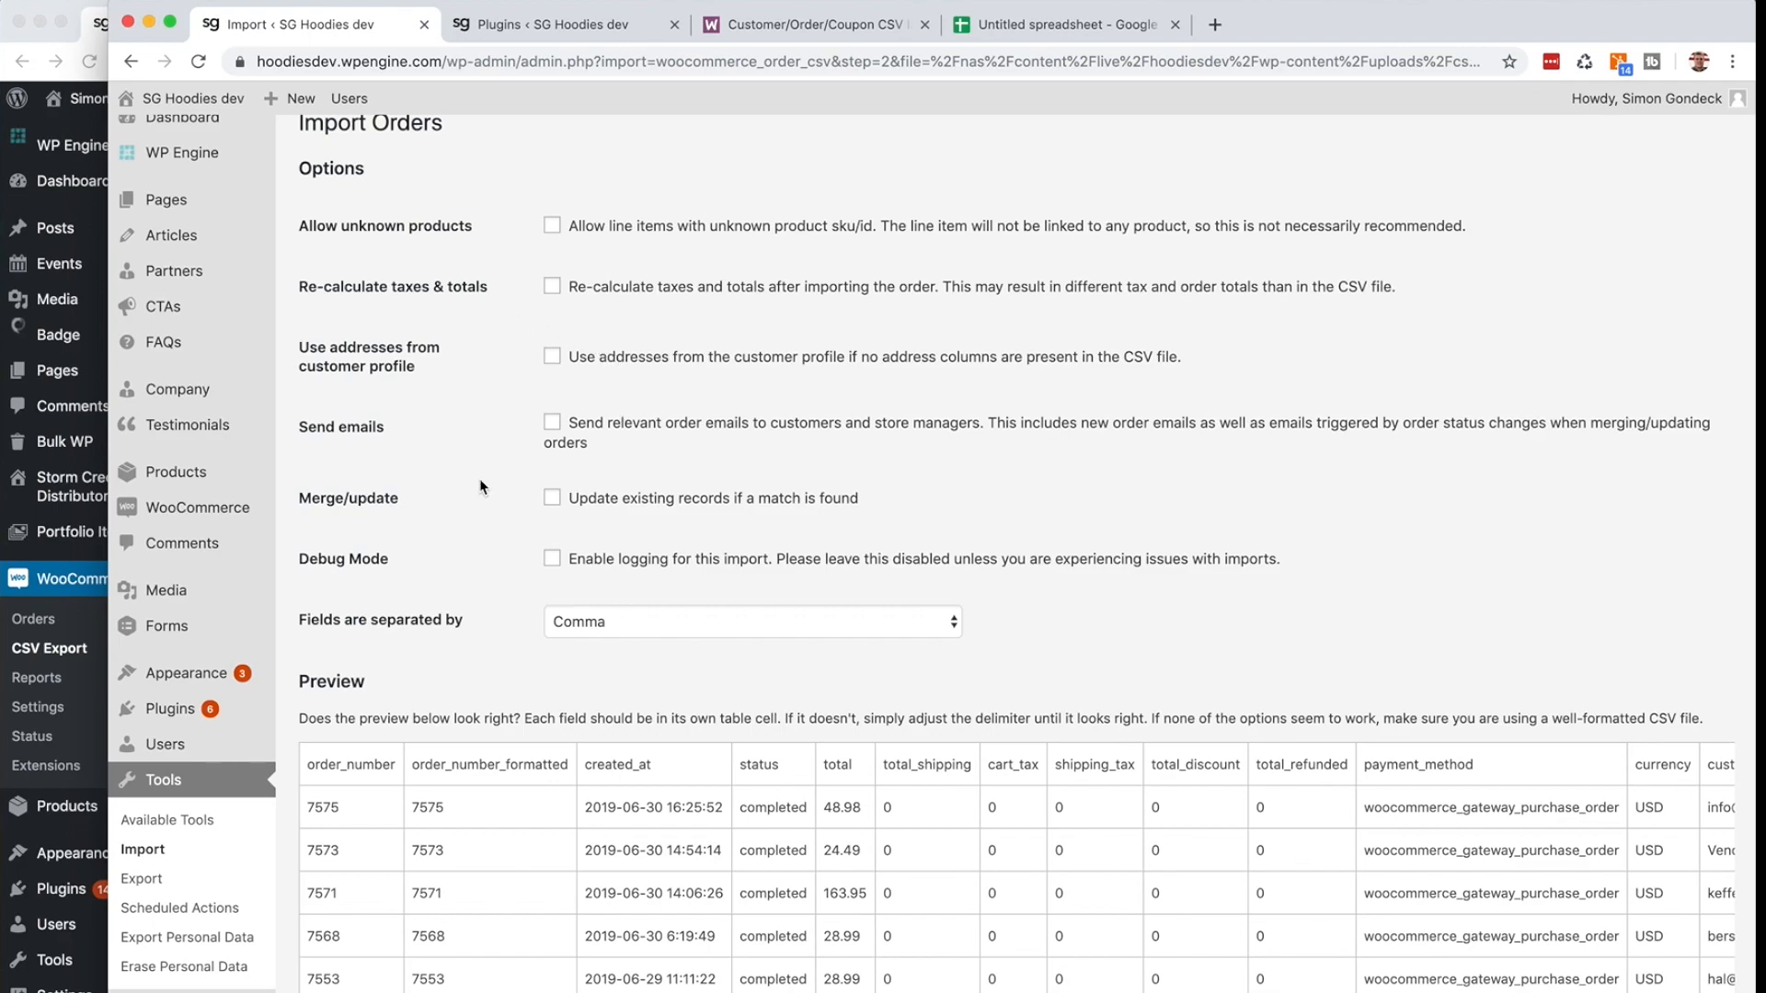
scroll(479, 486, "down", 1)
scroll(454, 506, "down", 2)
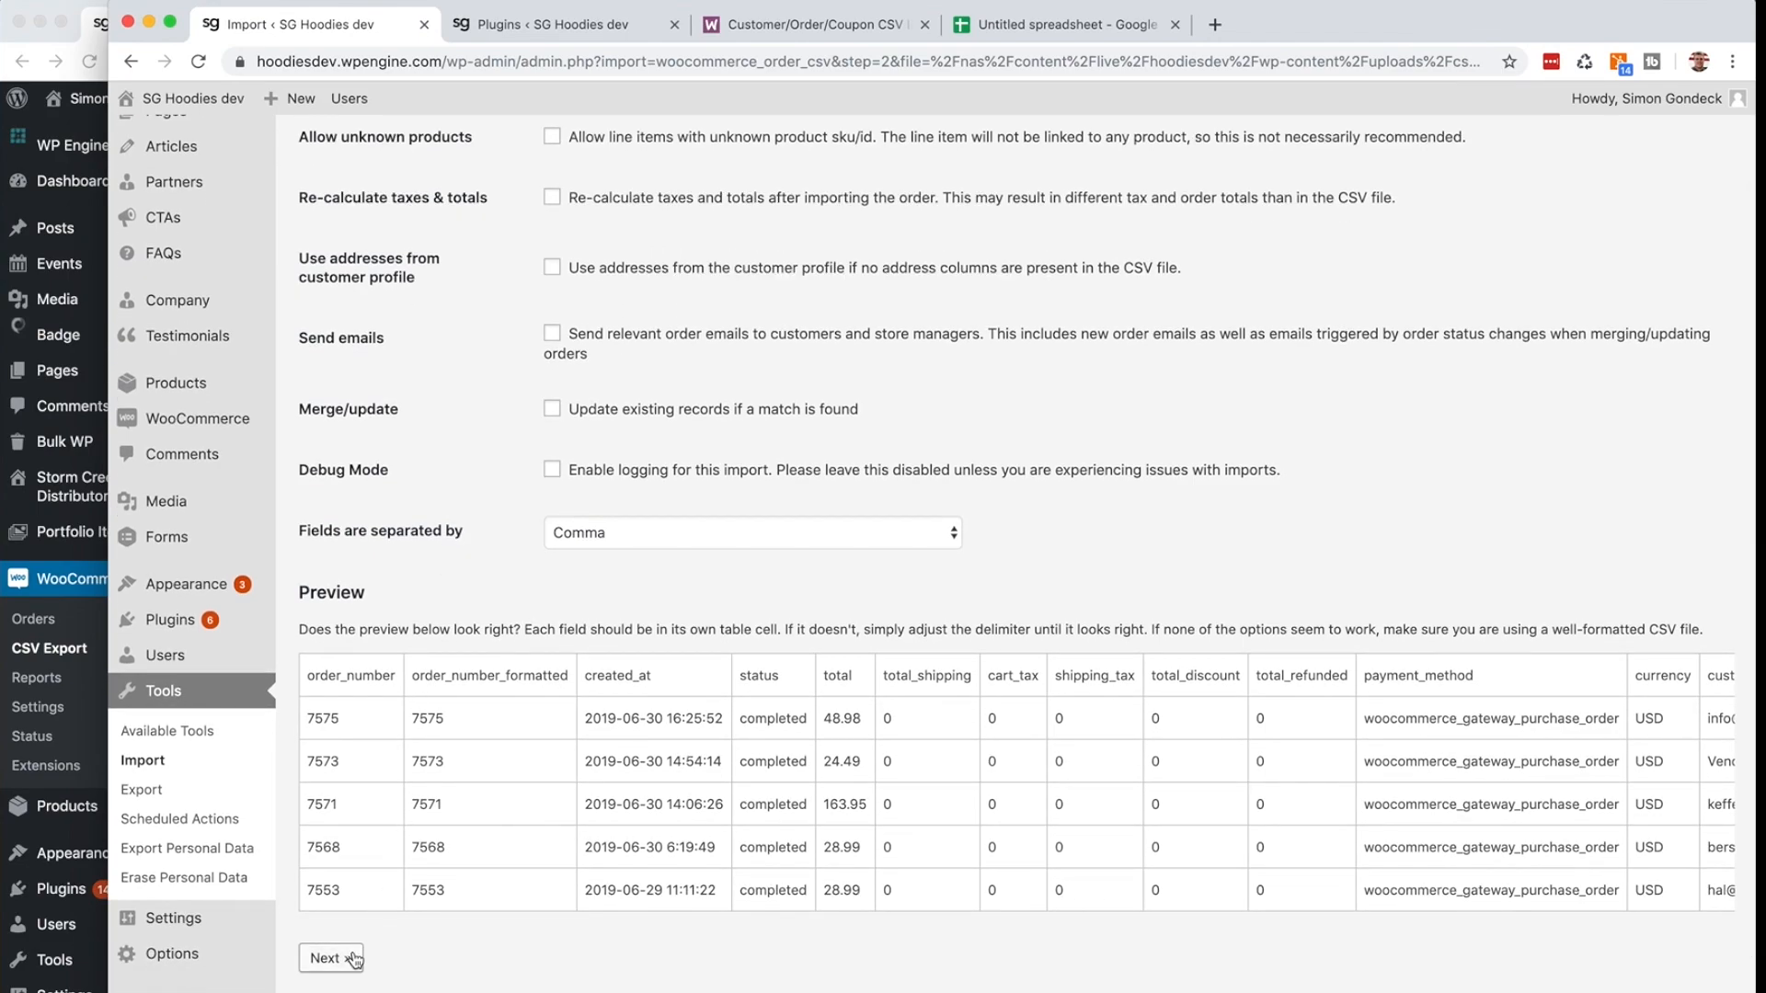
left_click(352, 958)
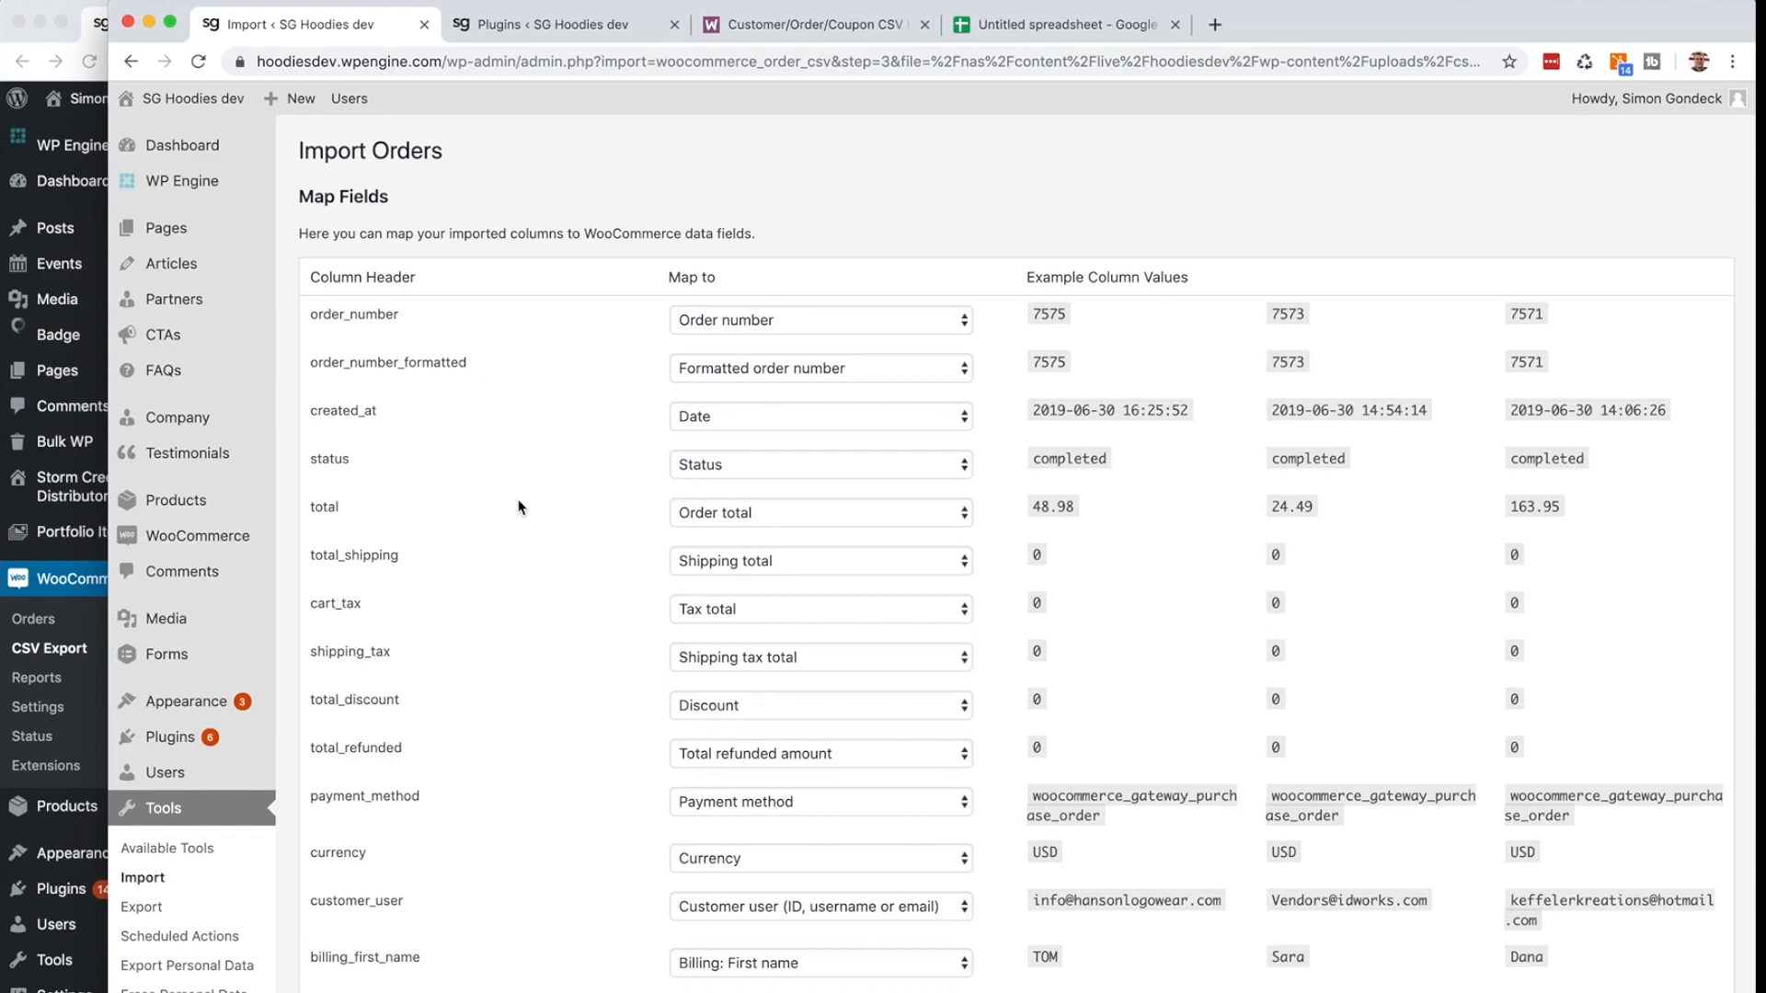
- Examine the available mapping fields for the order_number column, keeping it mapped to Order number
left_click(732, 322)
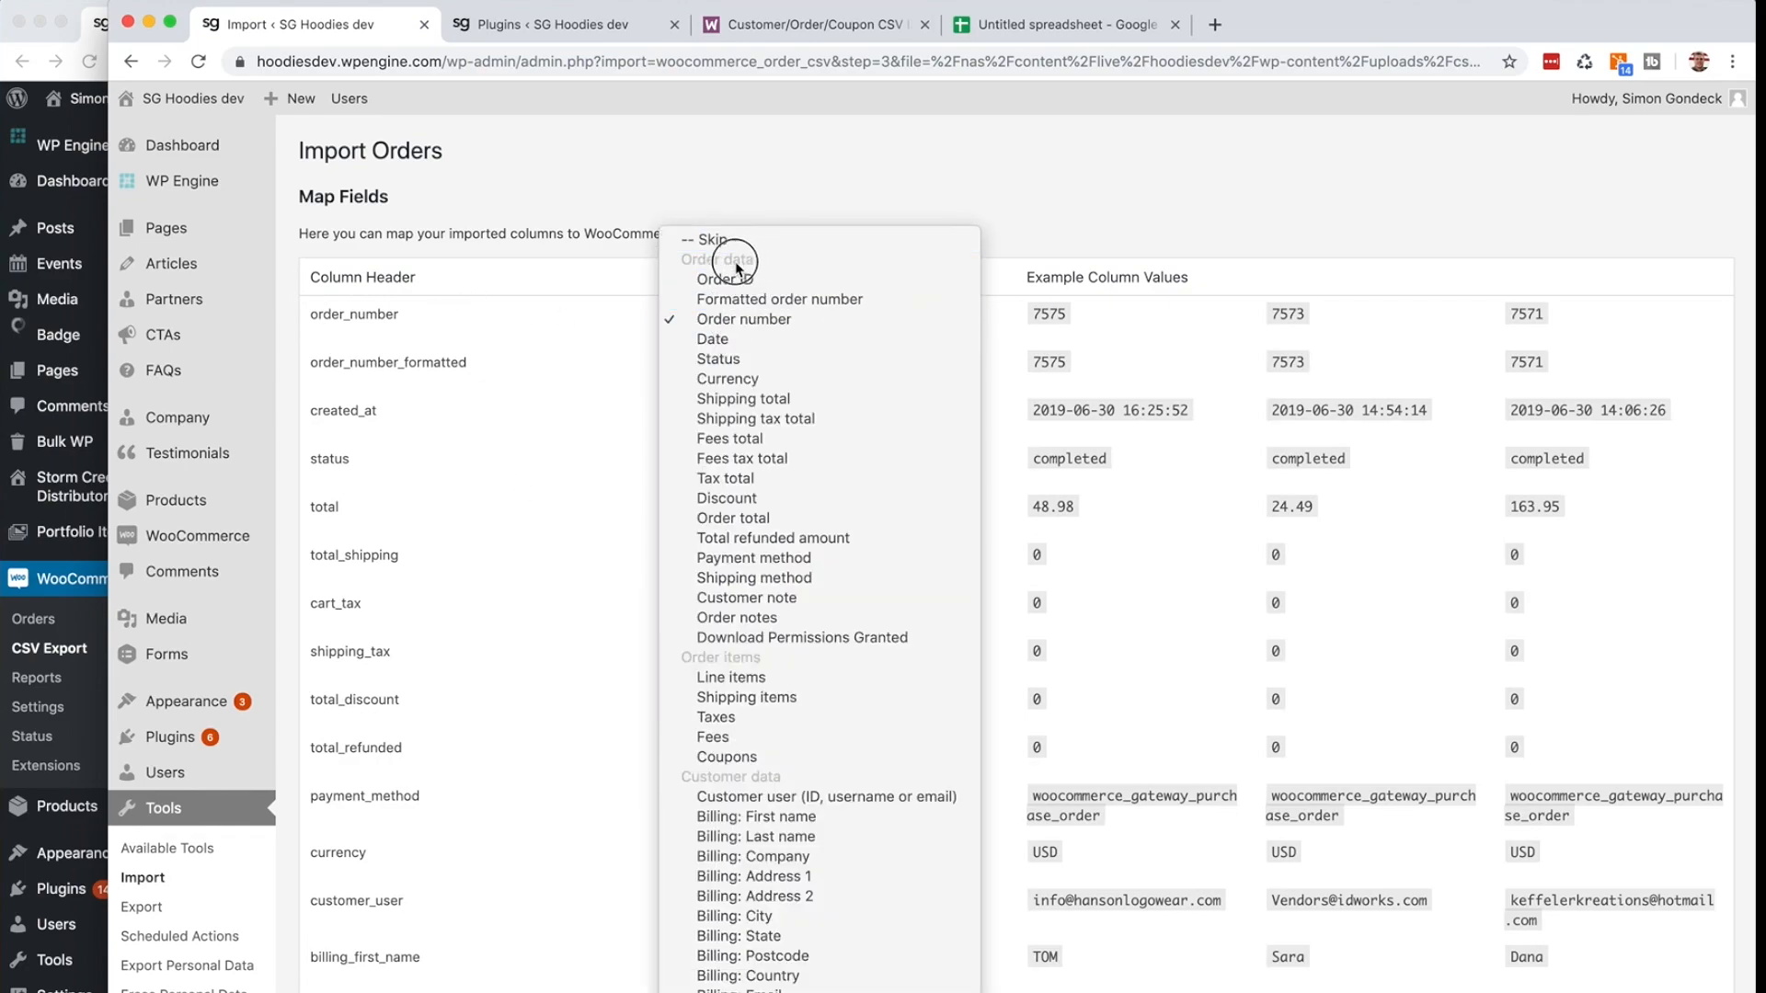
left_click(571, 307)
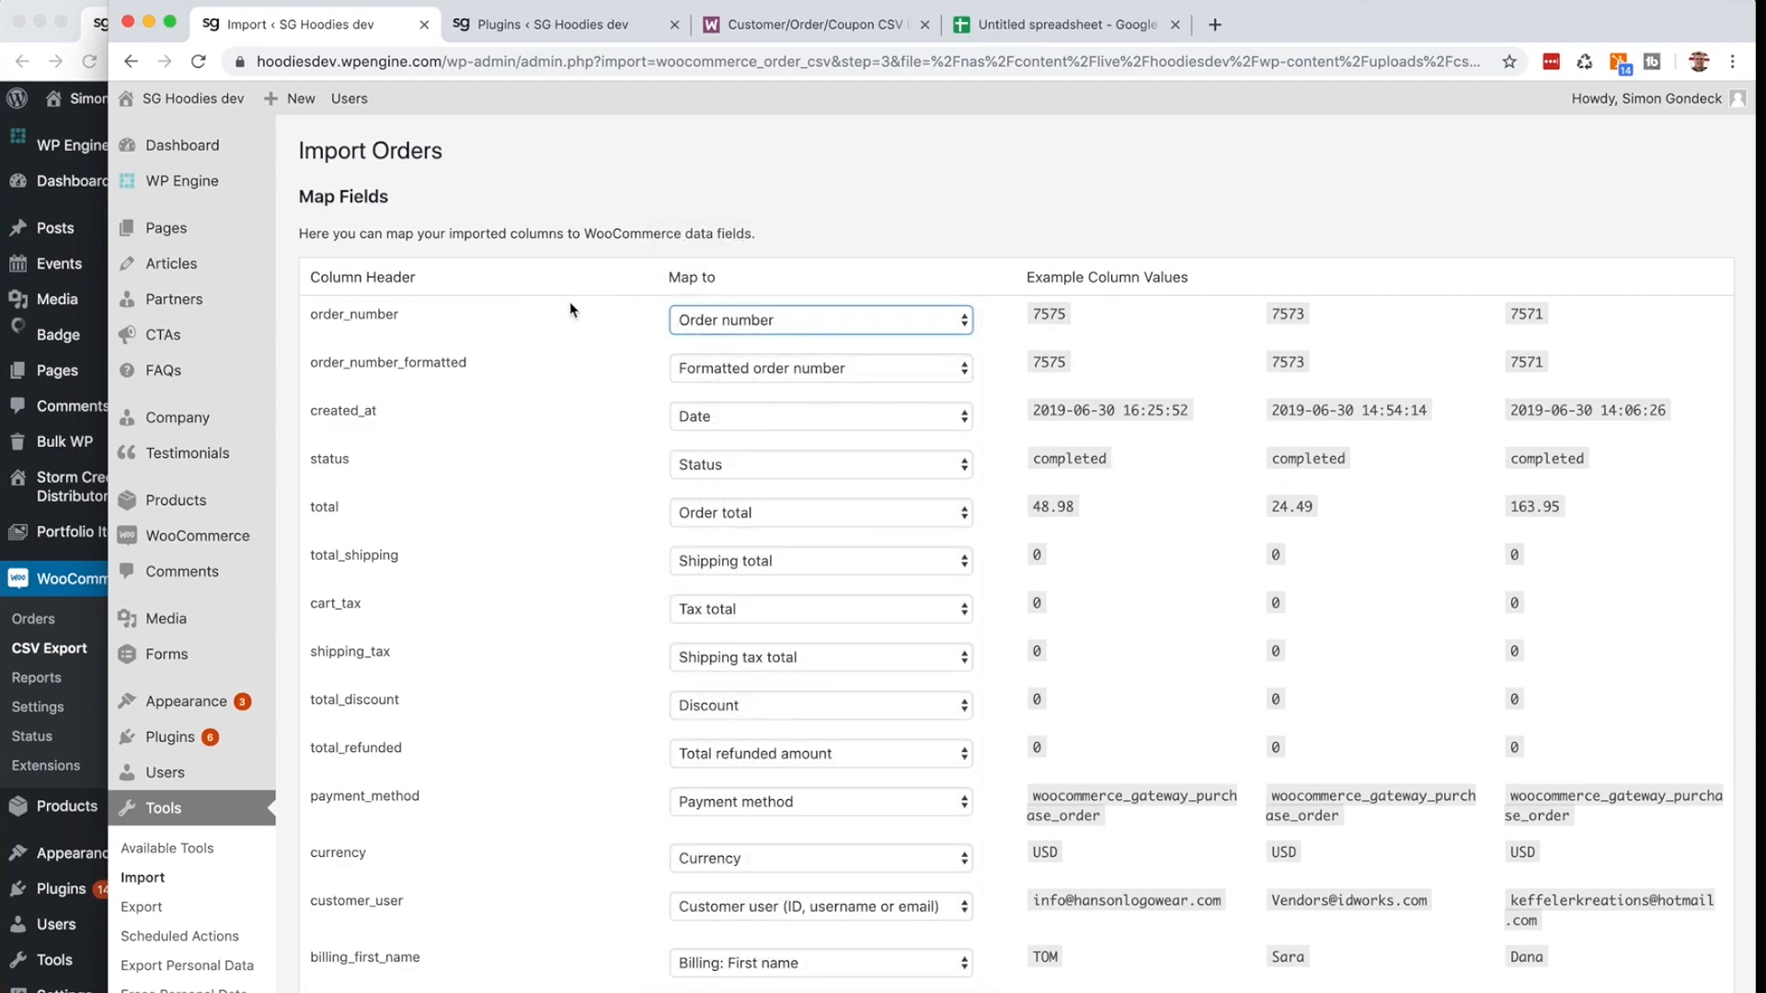
left_click(708, 322)
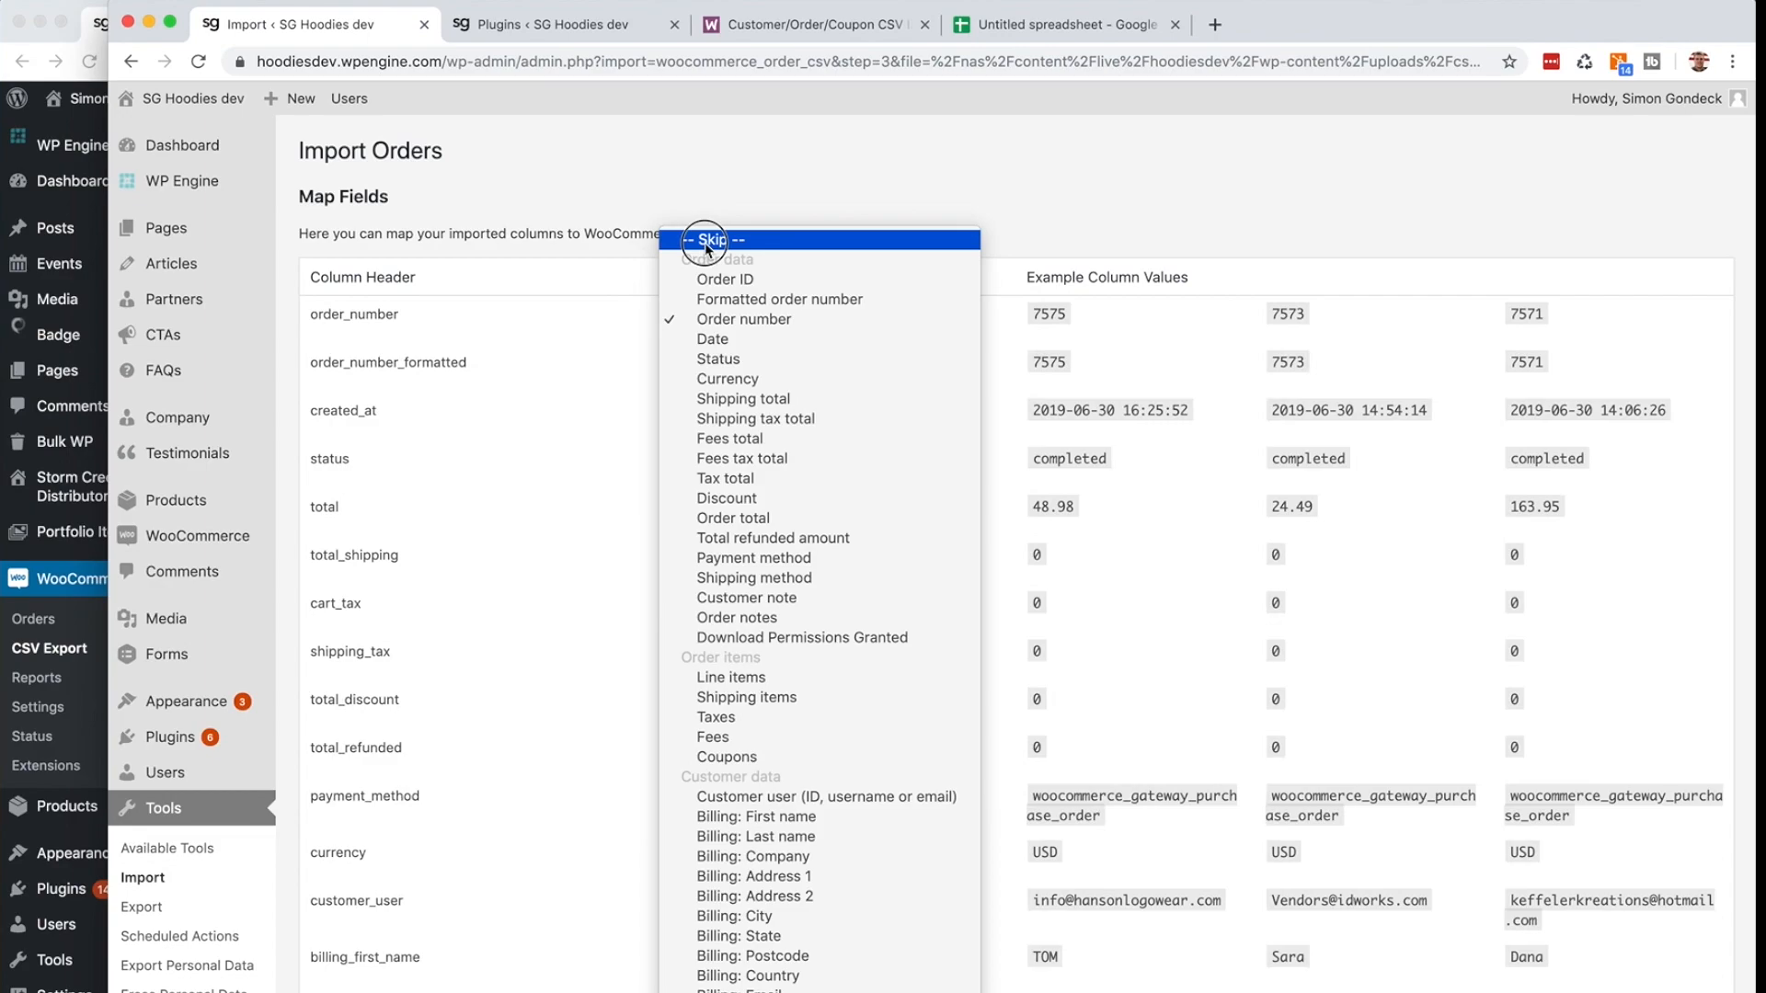
left_click(583, 257)
- Review the remaining column mappings and start a dry run of the orders import
scroll(575, 301, "down", 2)
scroll(575, 302, "down", 8)
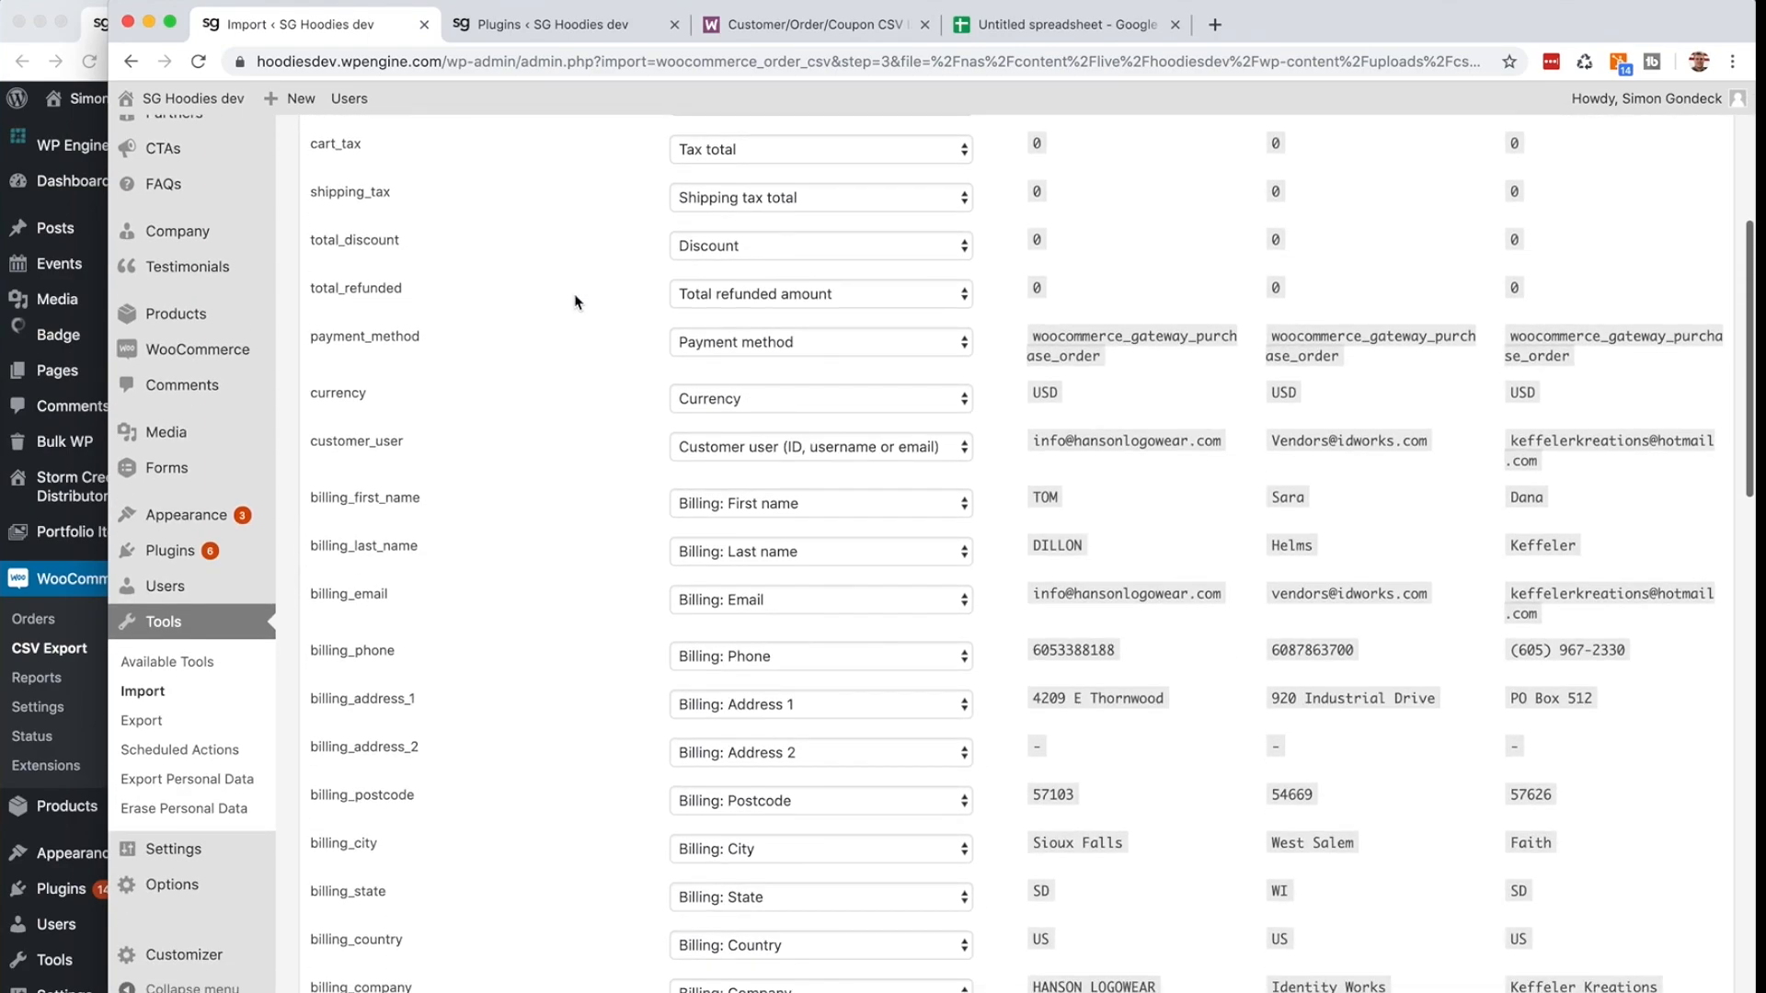
scroll(574, 302, "down", 20)
scroll(580, 303, "down", 16)
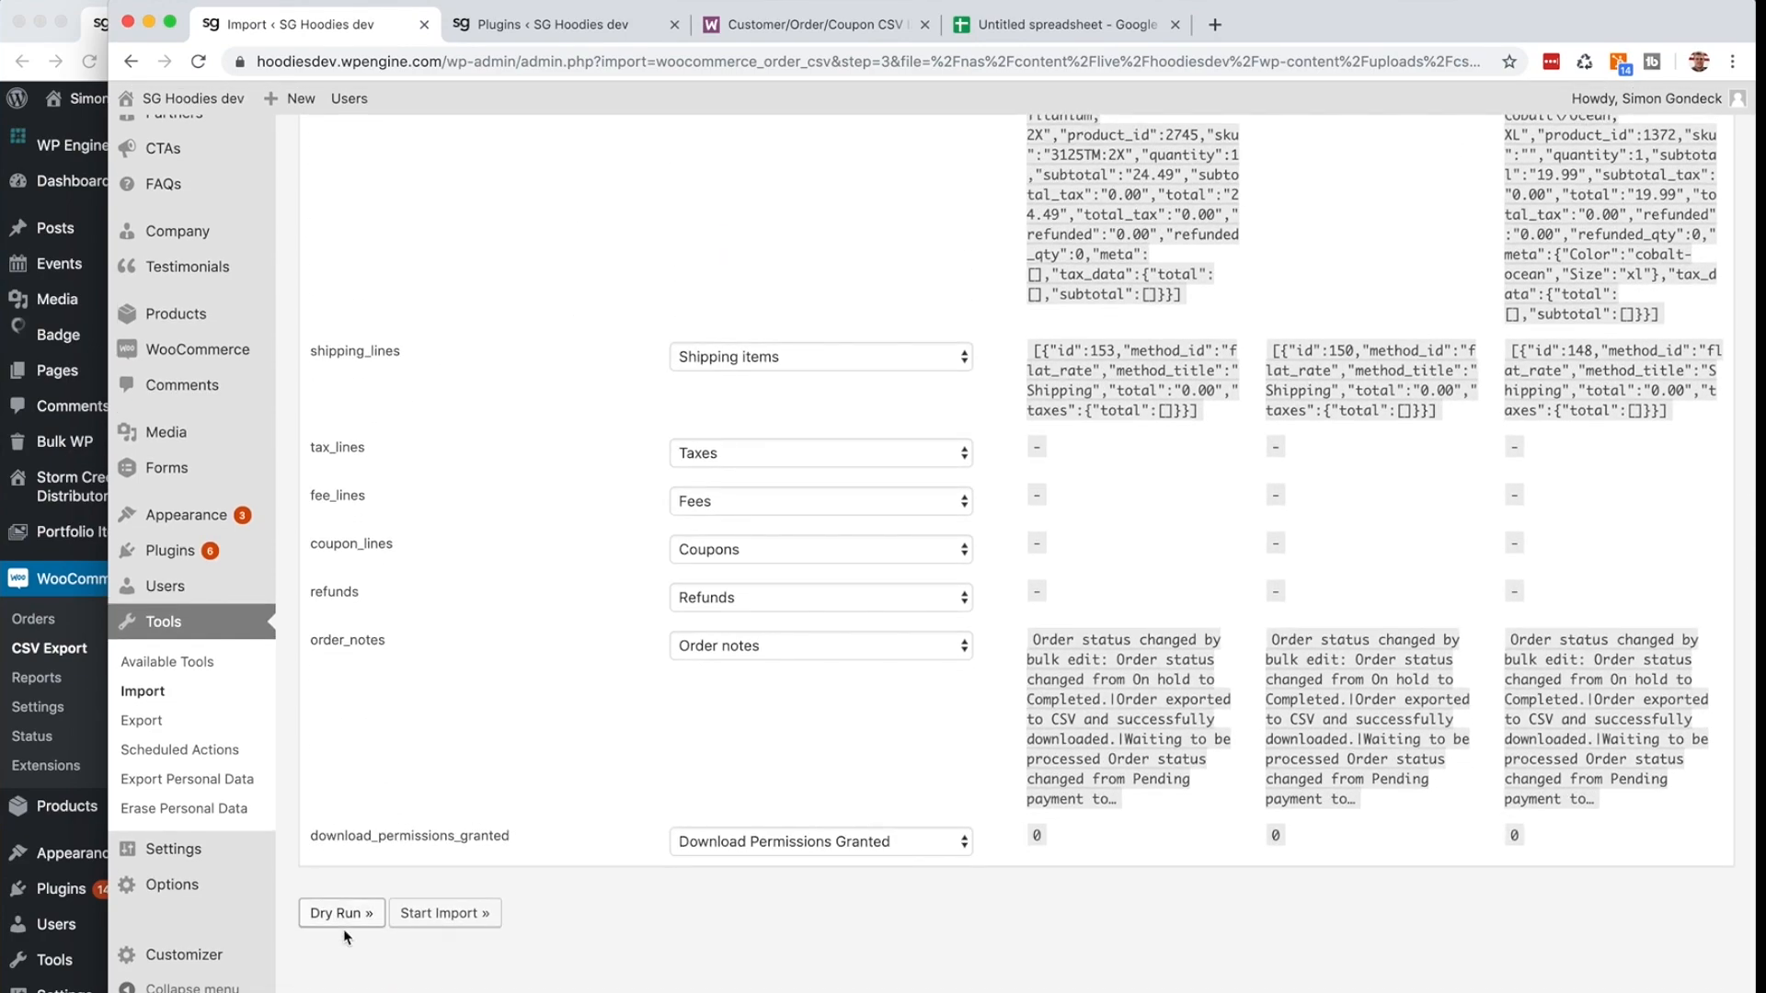
left_click(344, 932)
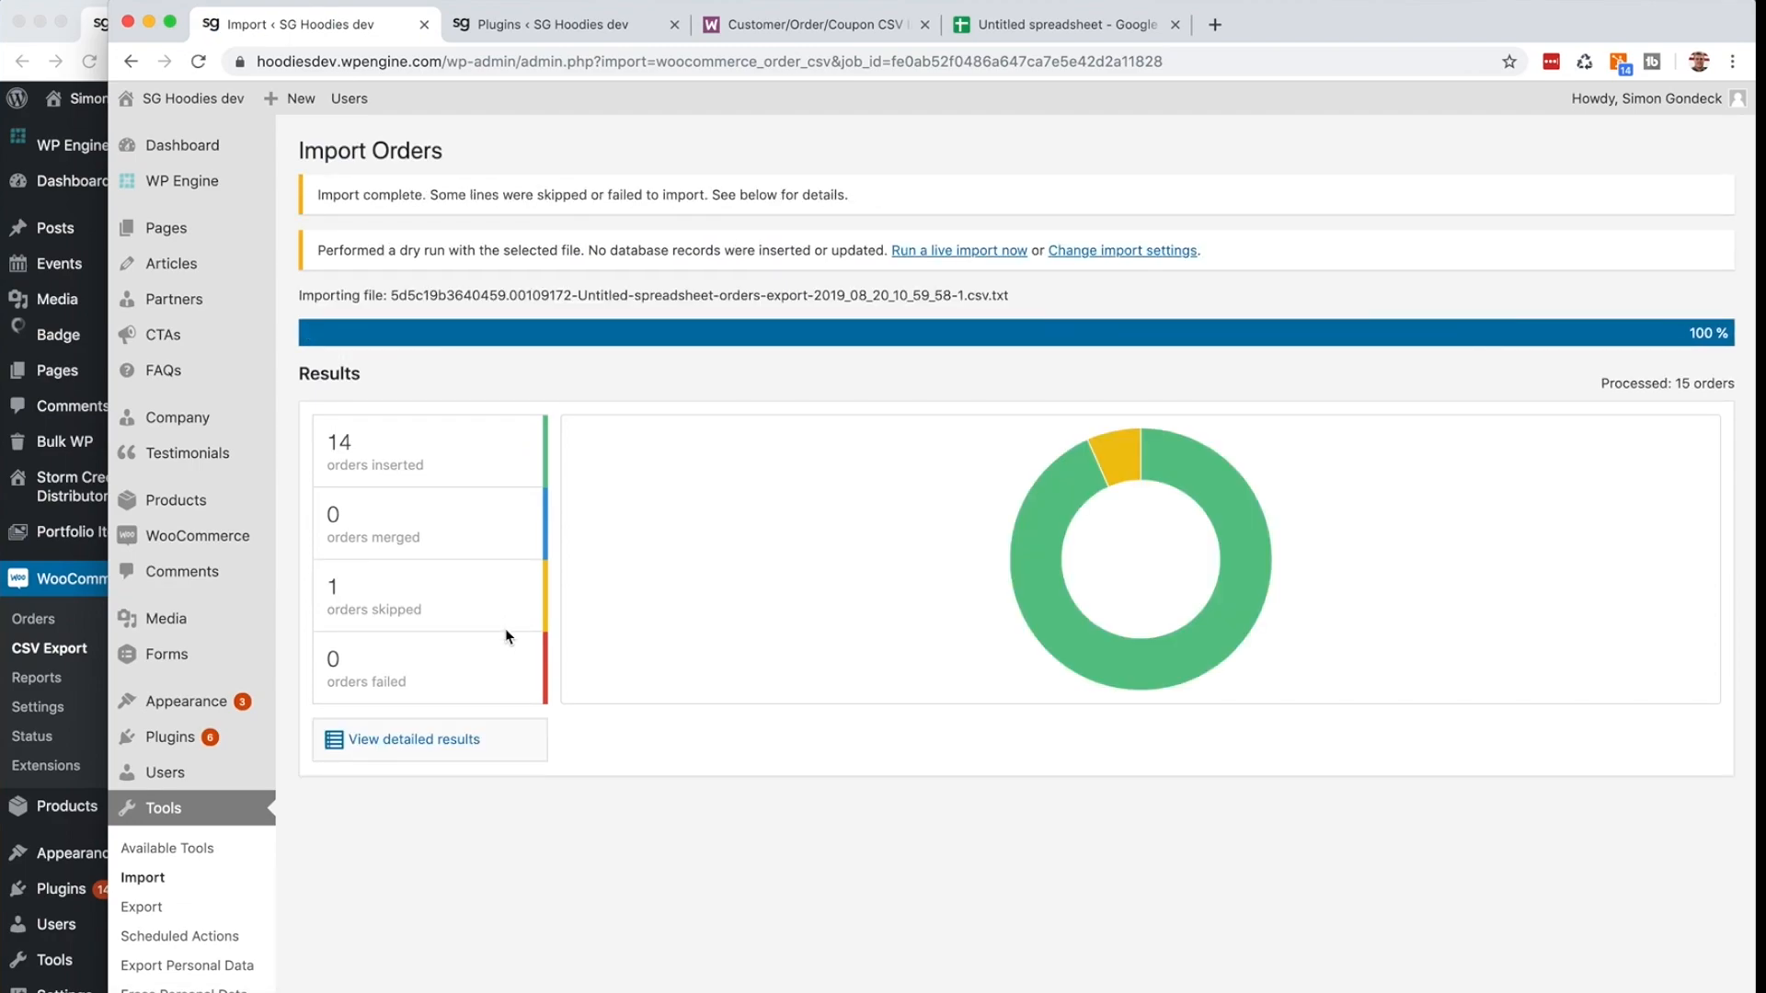
- View the dry run's detailed results with the reason for any skipped line, and run the live import of the orders
left_click(464, 736)
left_click_drag(863, 861, 1038, 865)
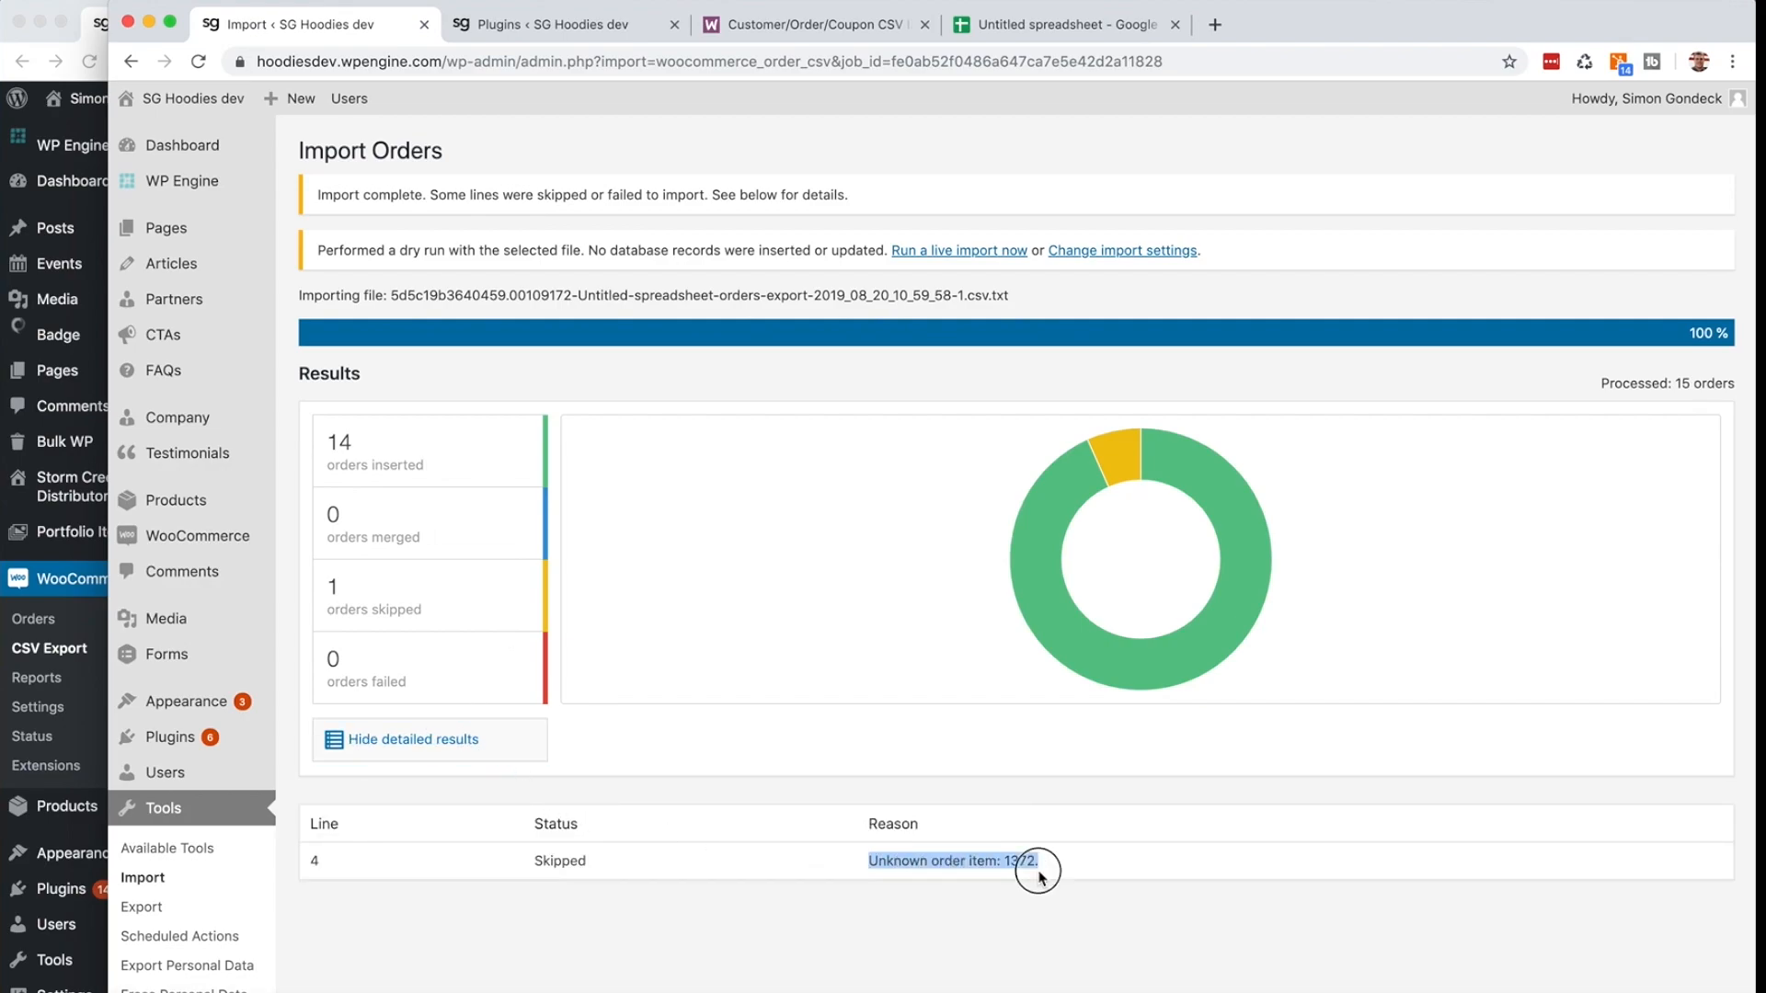
left_click(815, 861)
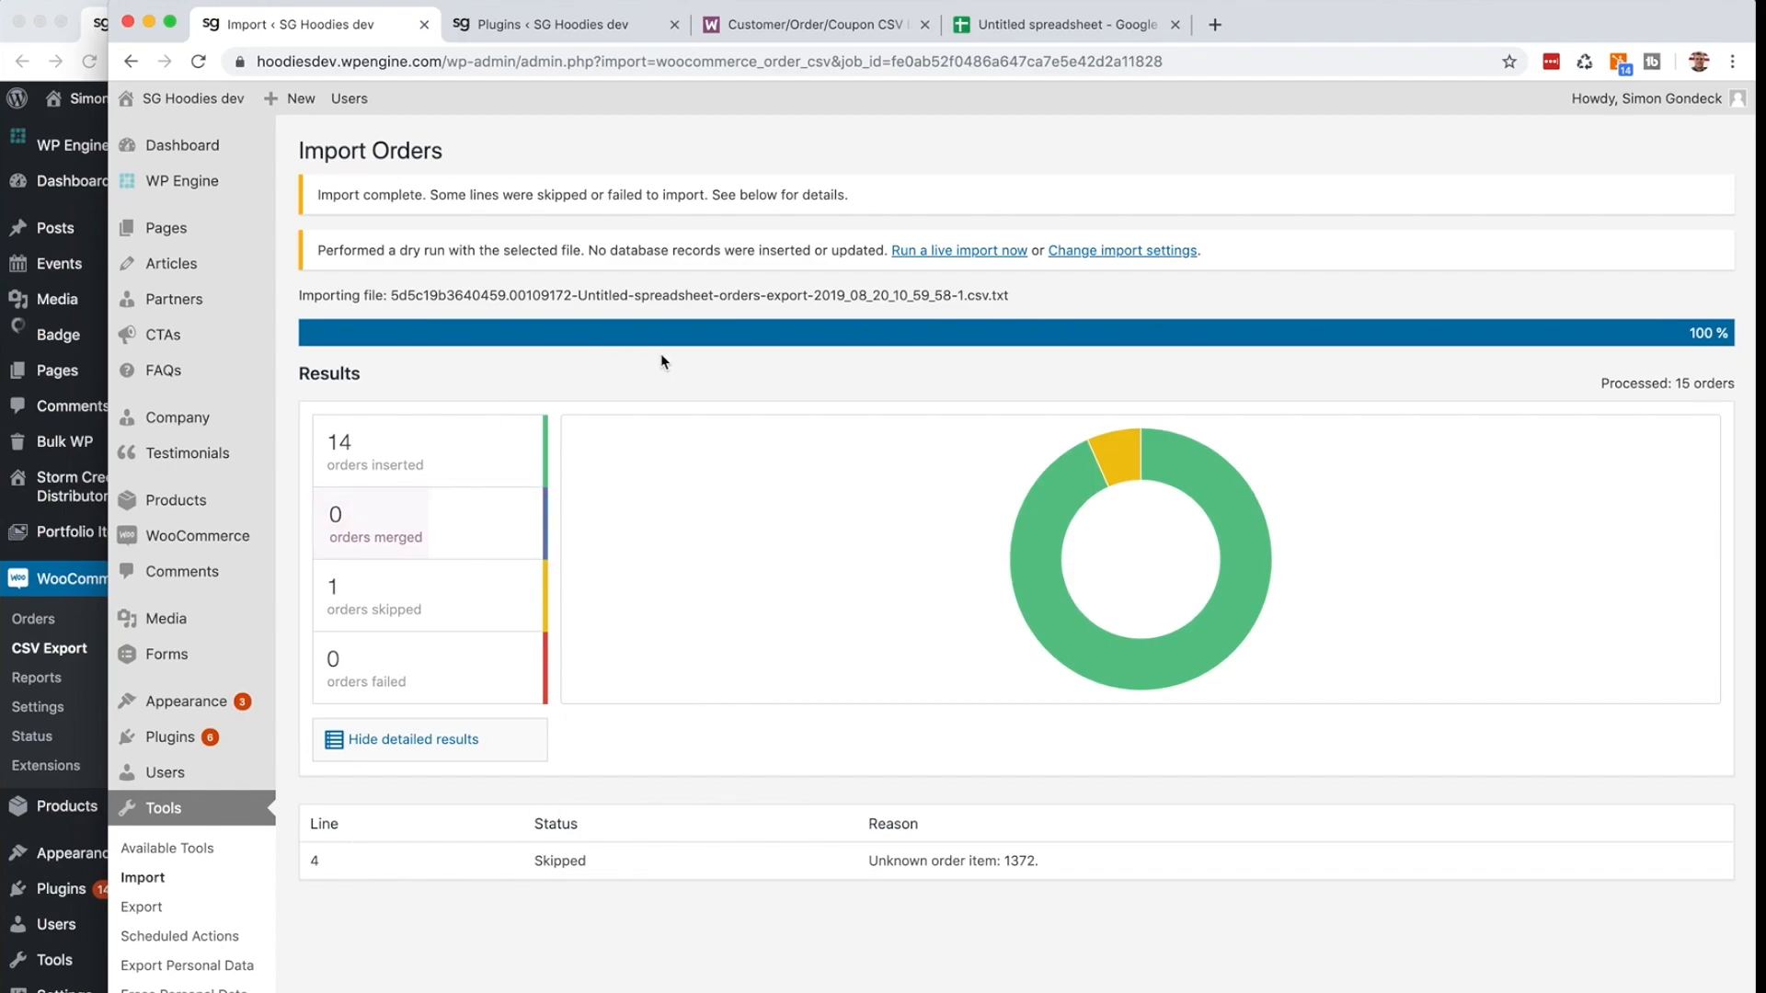
left_click(992, 264)
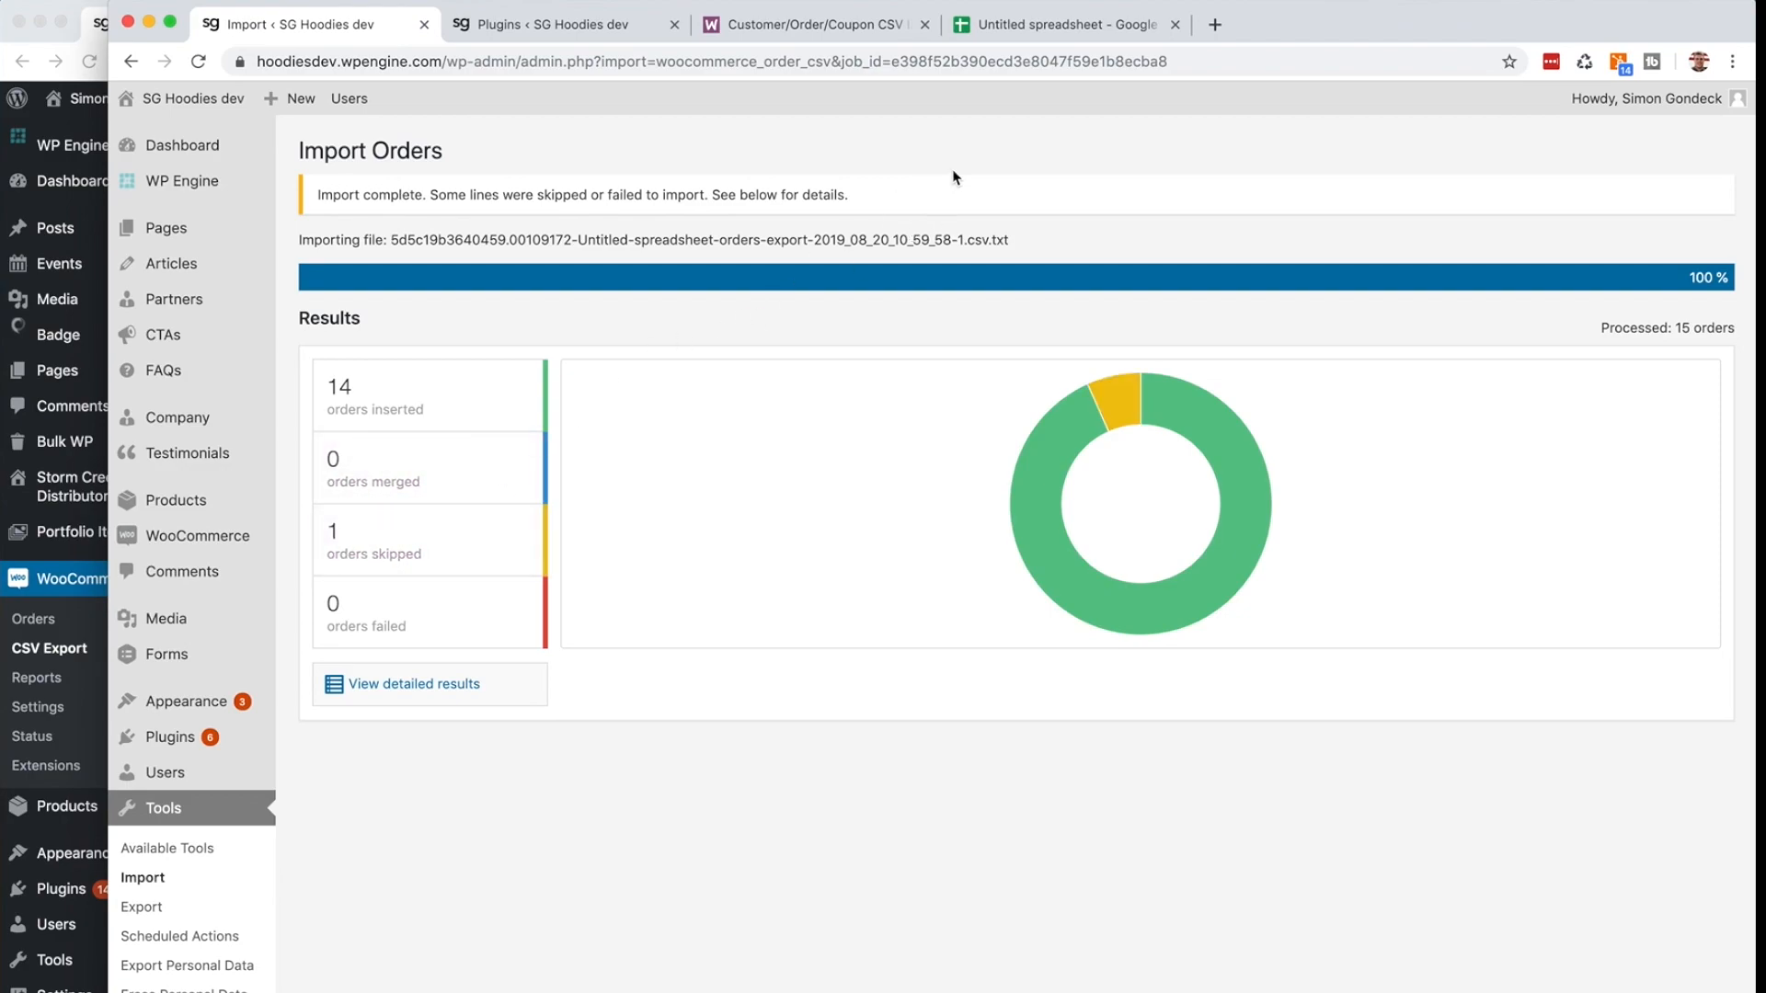
- Locate the skipped order in row 4 of the orders spreadsheet and return to the import results
left_click(1016, 25)
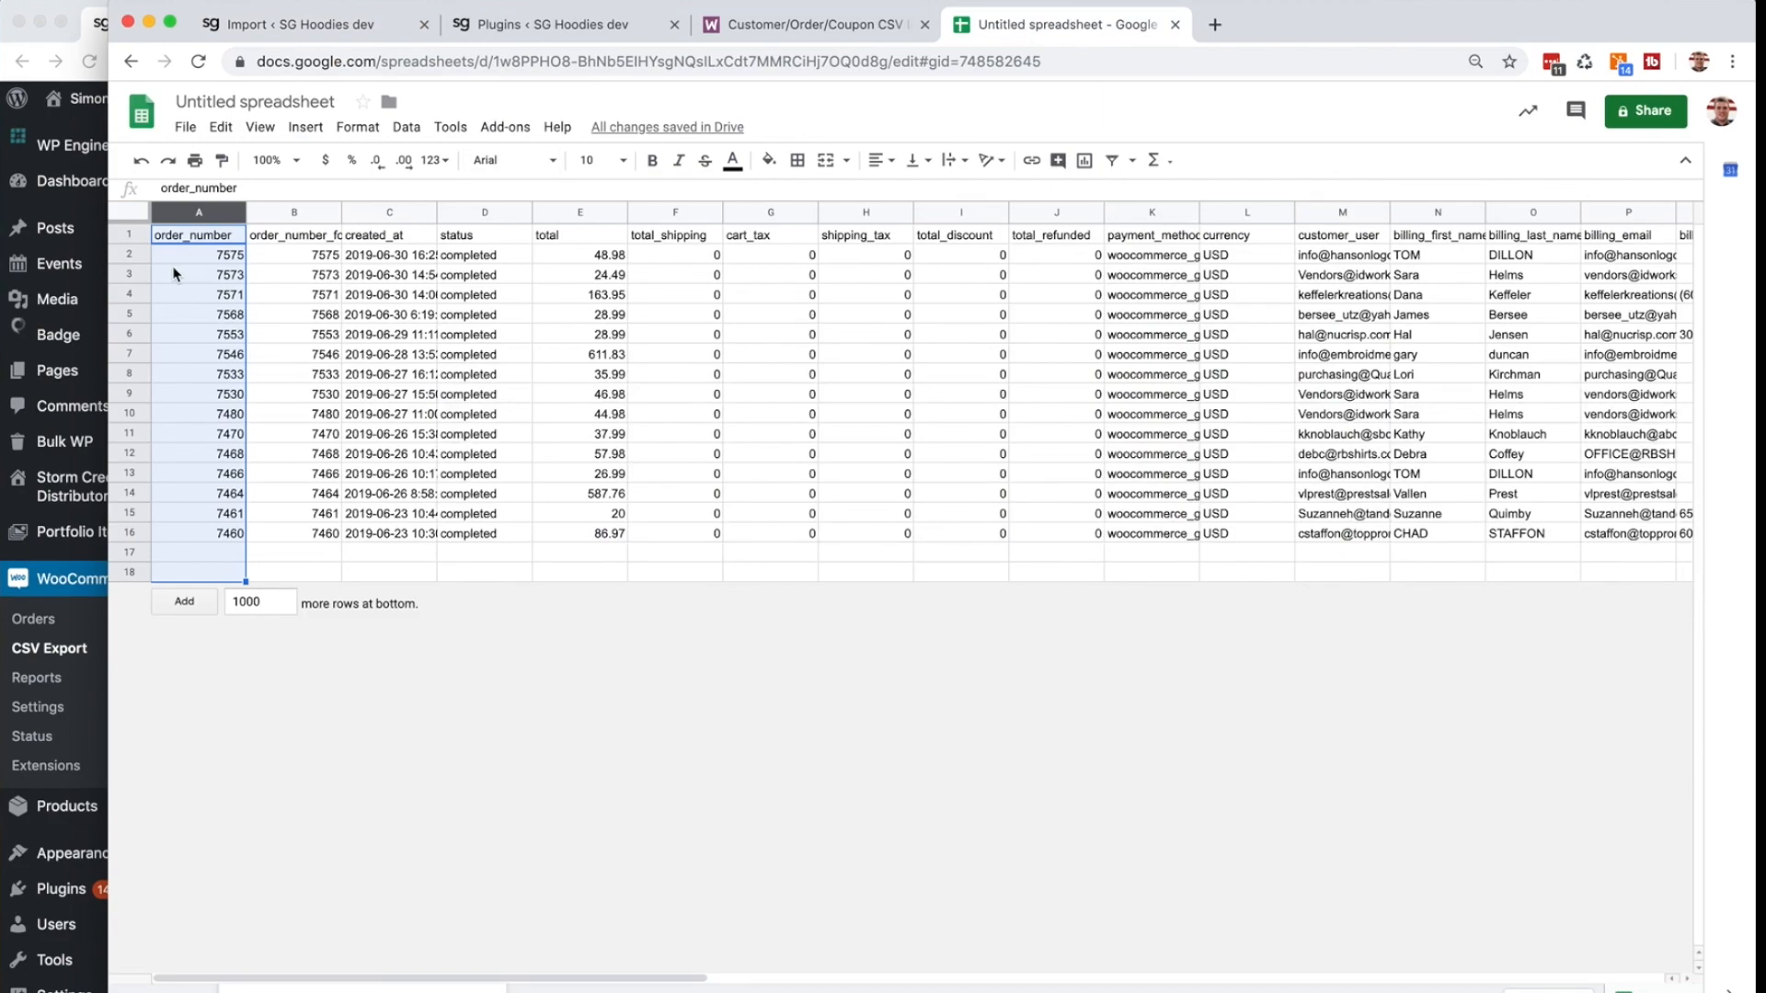
left_click(137, 294)
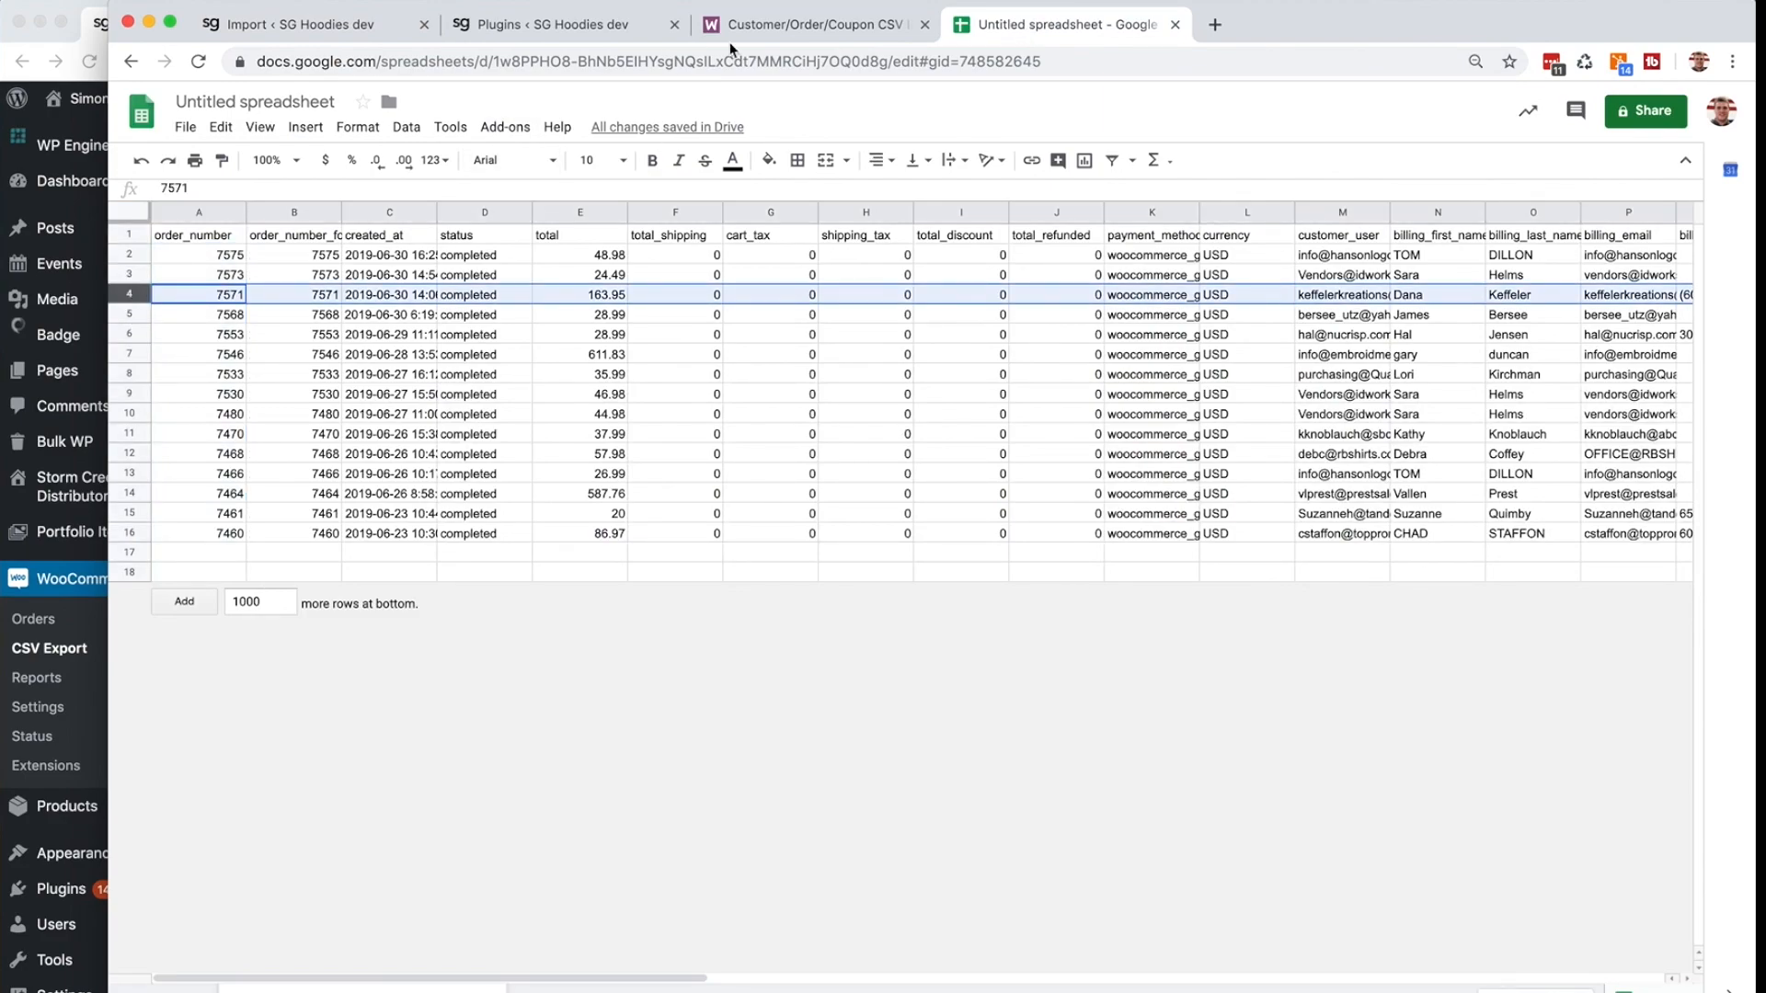
left_click(375, 32)
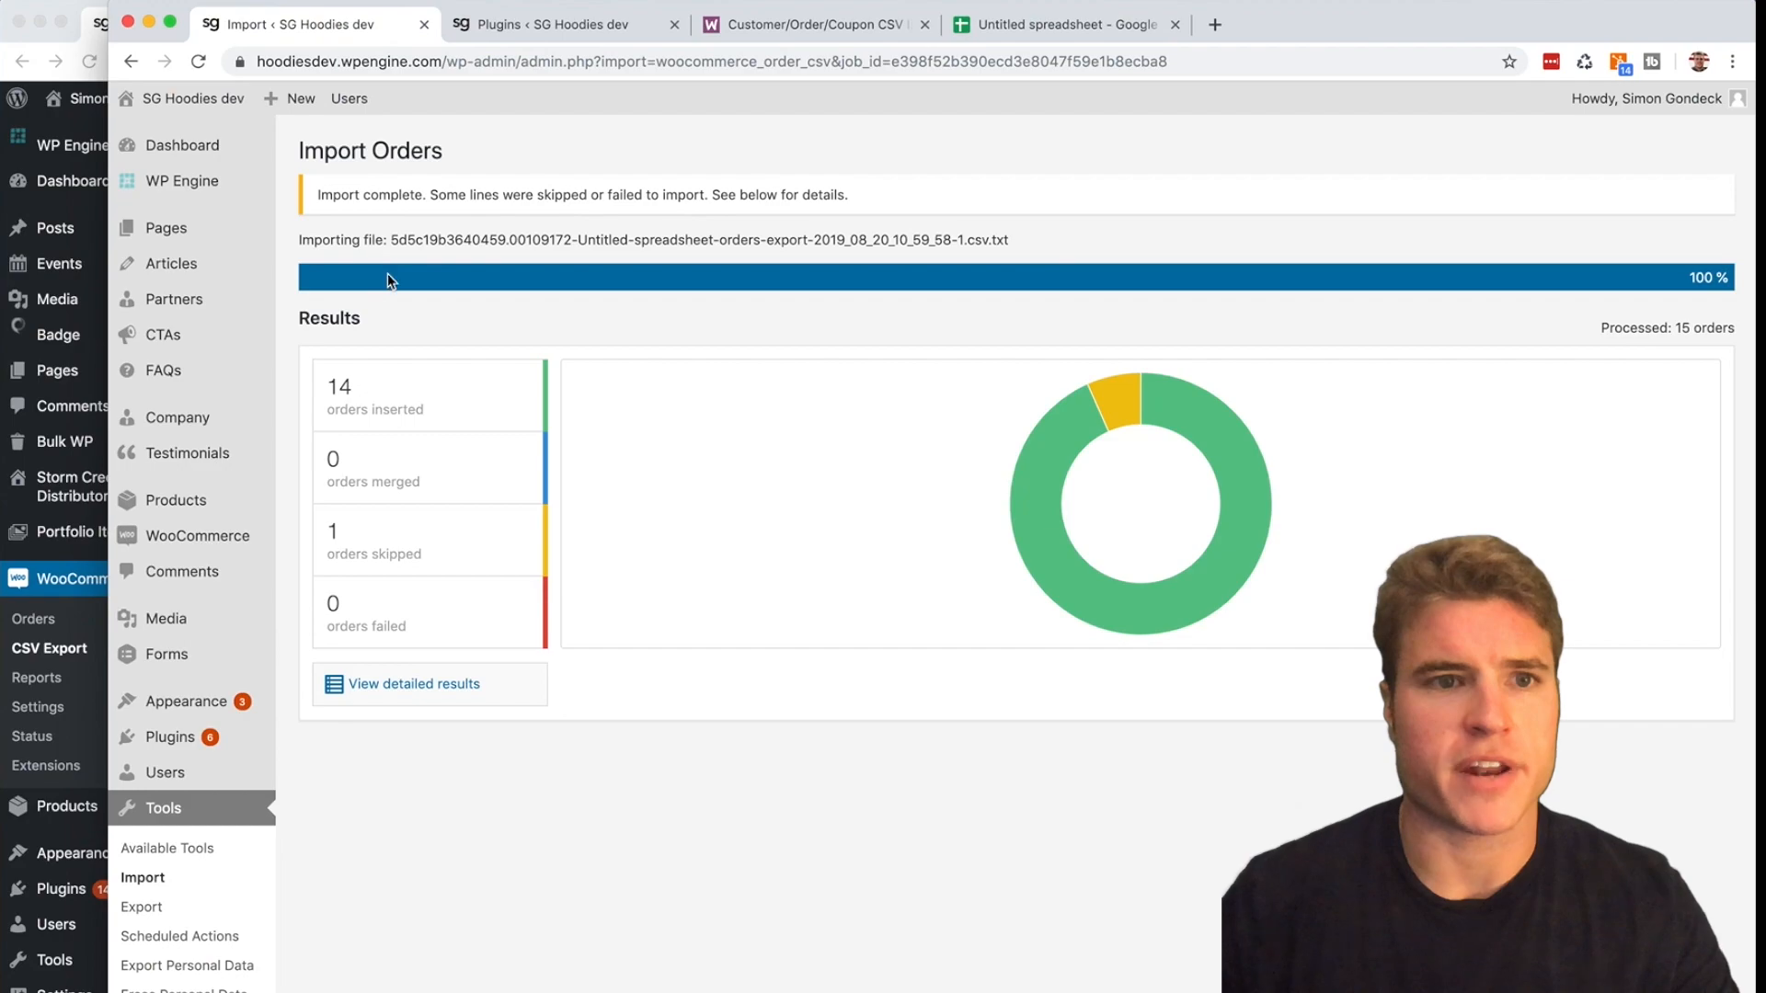
- Open the dev store's WooCommerce orders list and review the imported orders
left_click(311, 538)
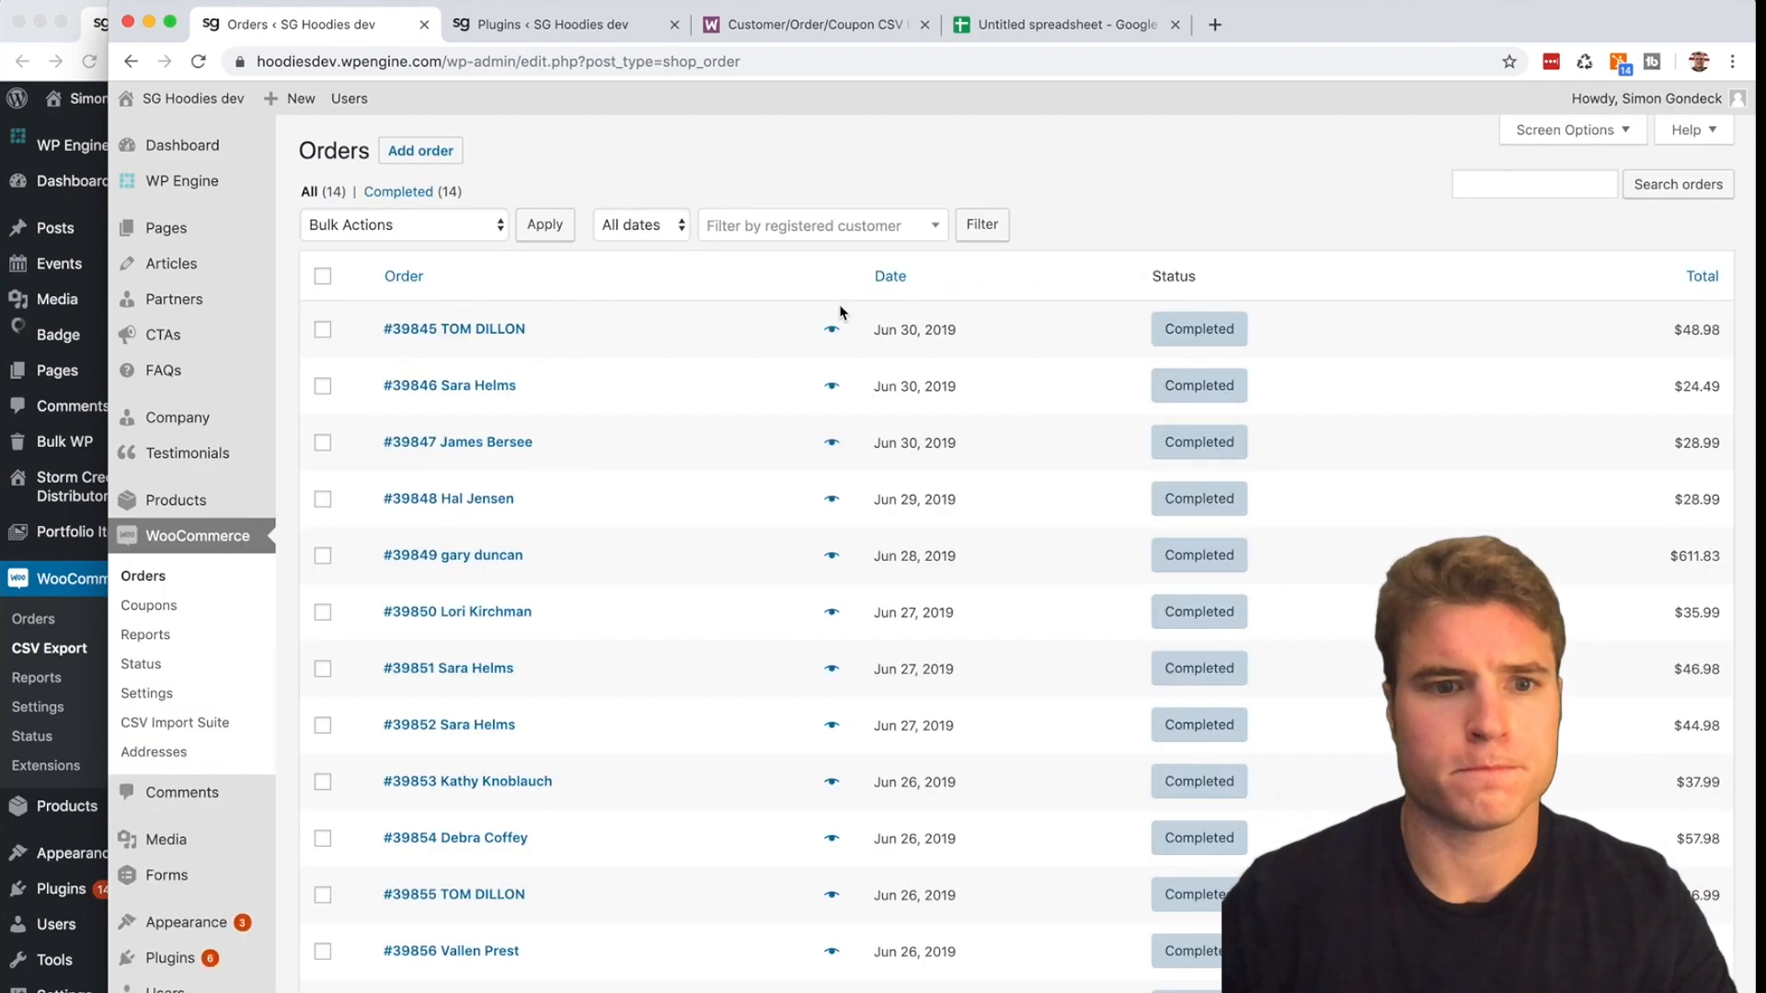
scroll(839, 312, "down", 5)
scroll(840, 316, "up", 5)
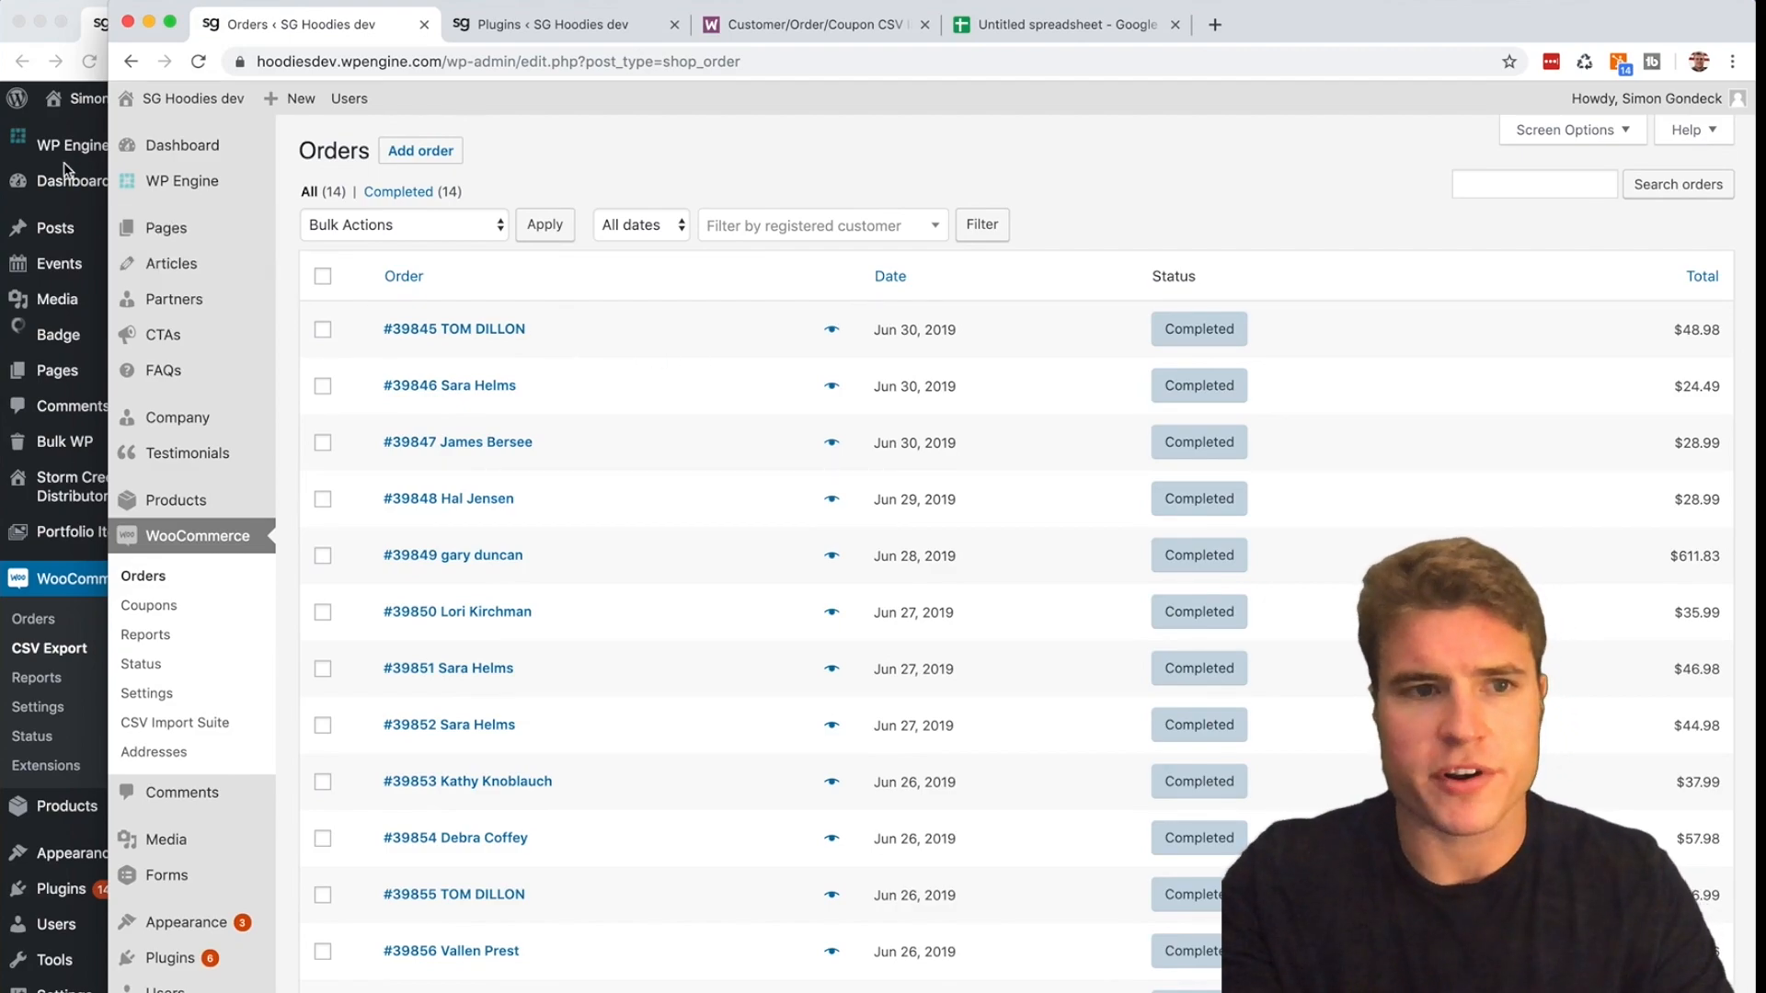
- Switch to the old hoodie store, open its WooCommerce orders list, and review the original orders for comparison with the imported ones
left_click(66, 218)
left_click(56, 626)
left_click_drag(766, 22, 762, 22)
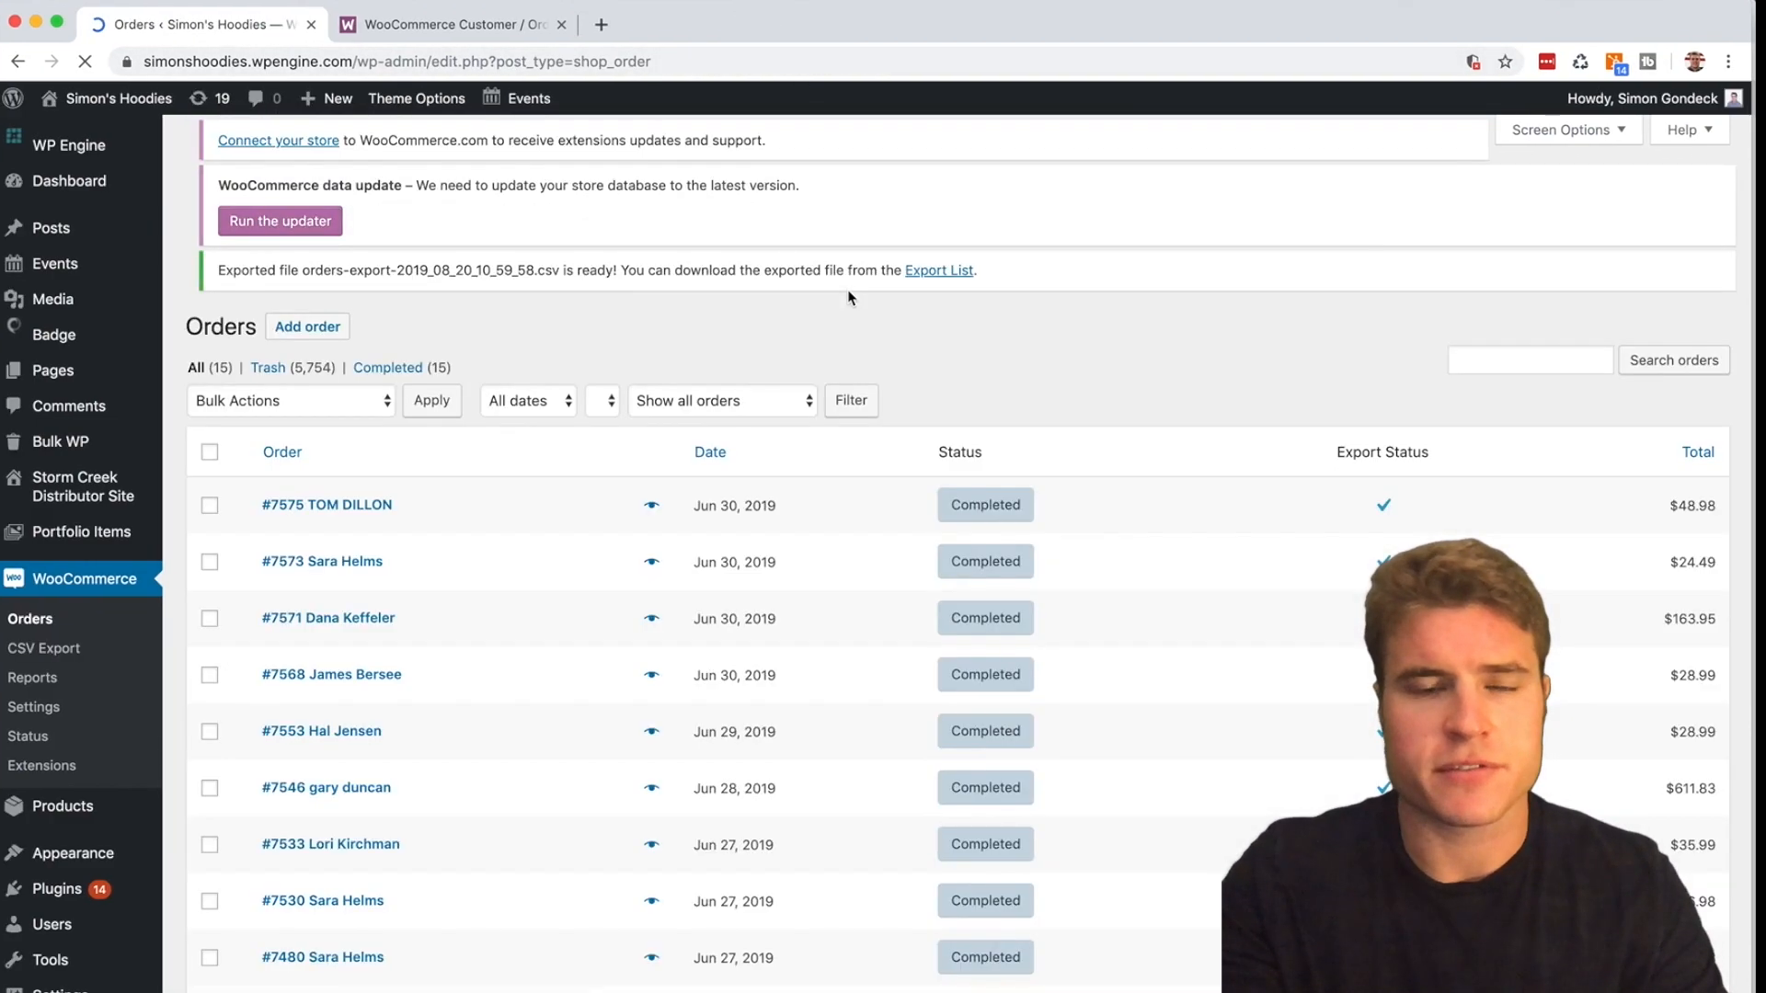
scroll(390, 639, "down", 5)
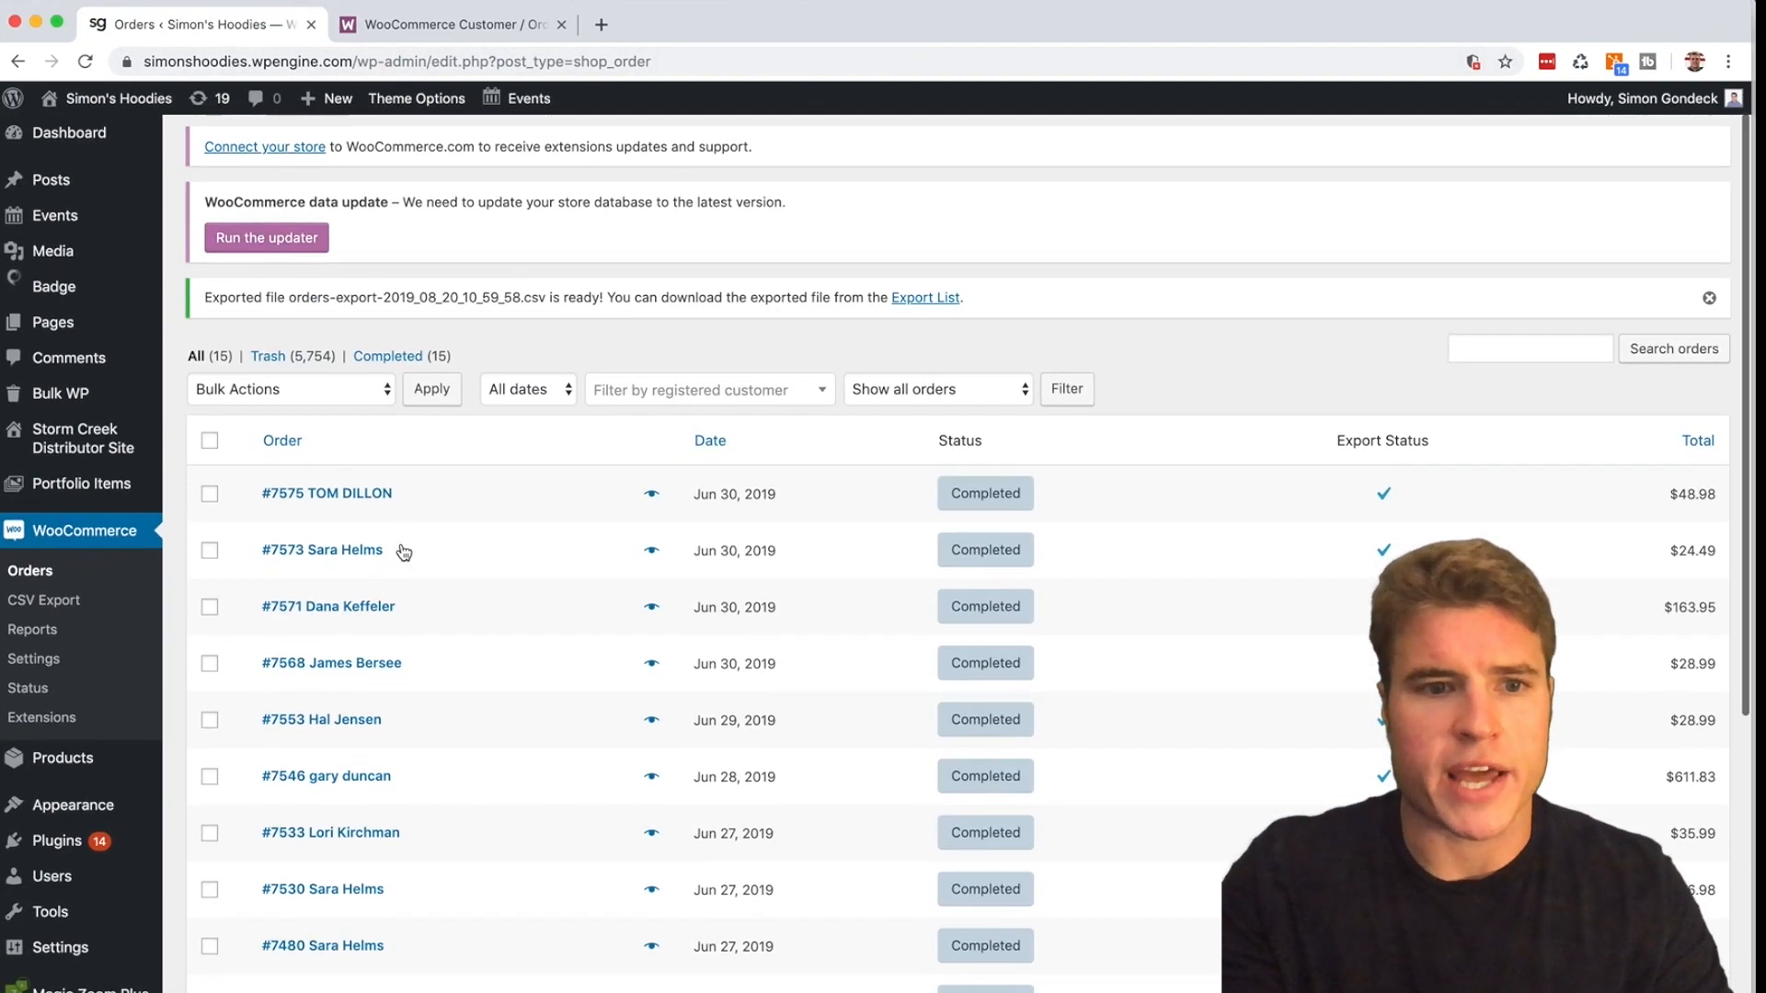
scroll(419, 520, "down", 3)
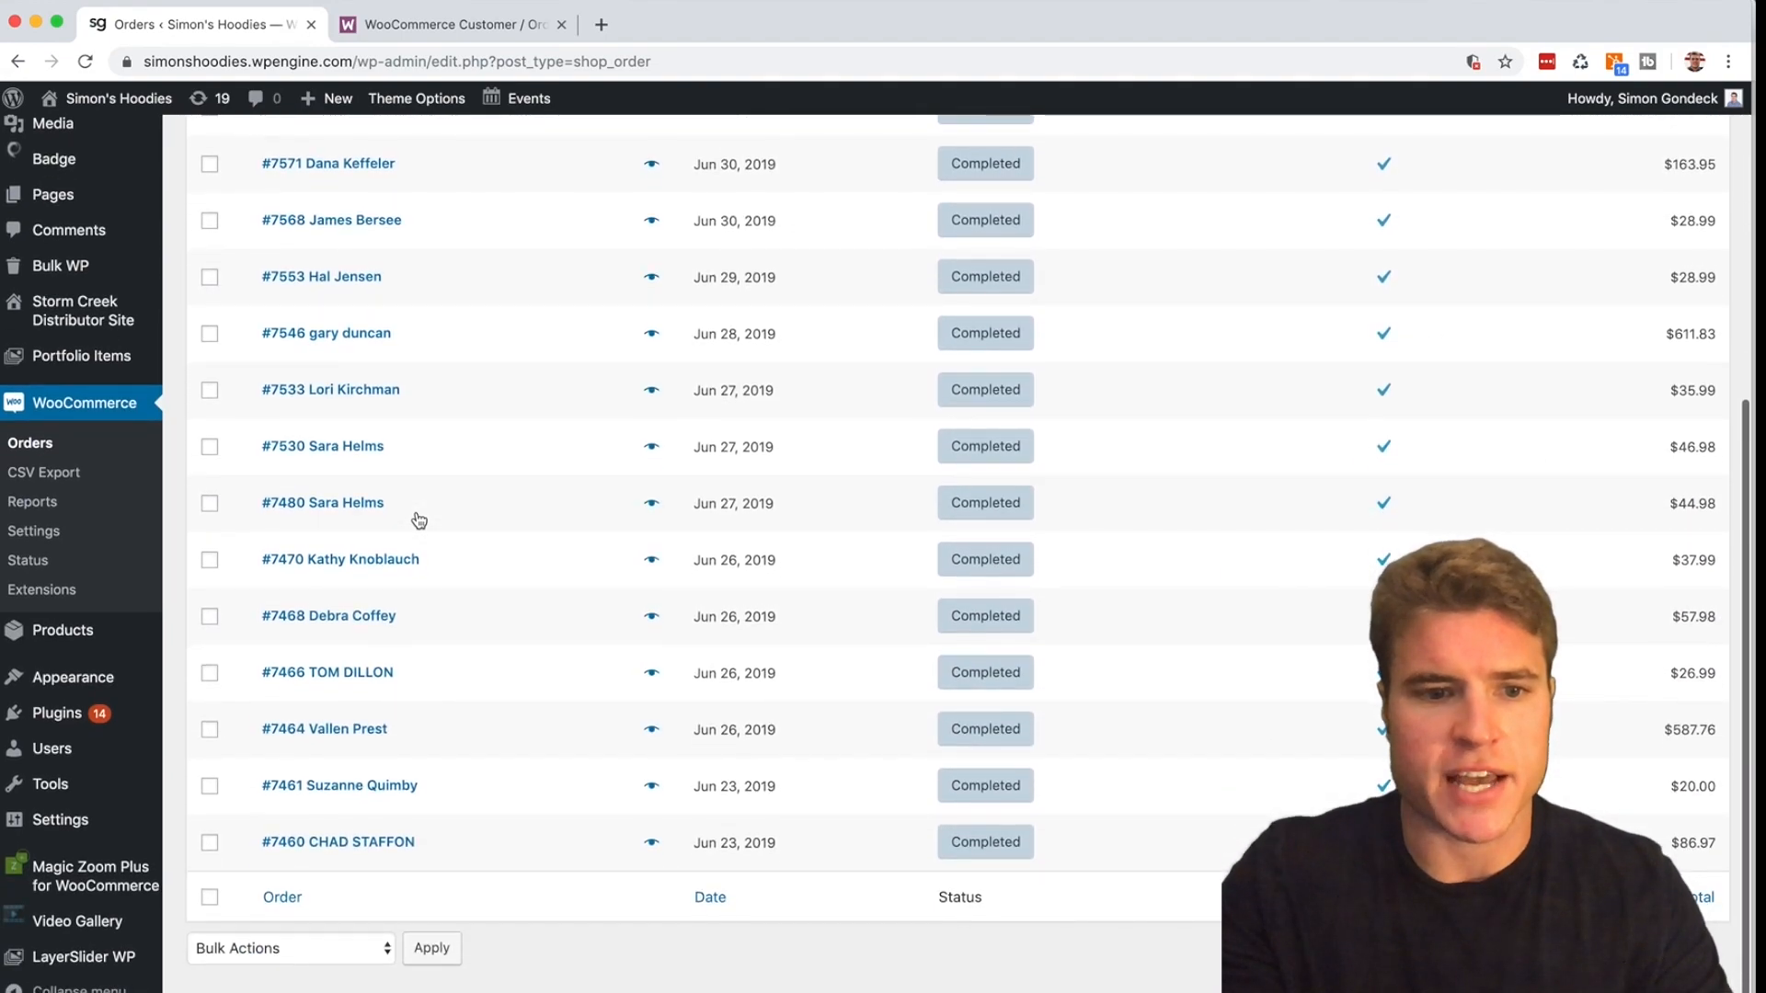
- Switch to the dev store, search new plugins for "sequential order numbers", and activate WooCommerce Sequential Order Numbers by SkyVerge
scroll(418, 521, "up", 4)
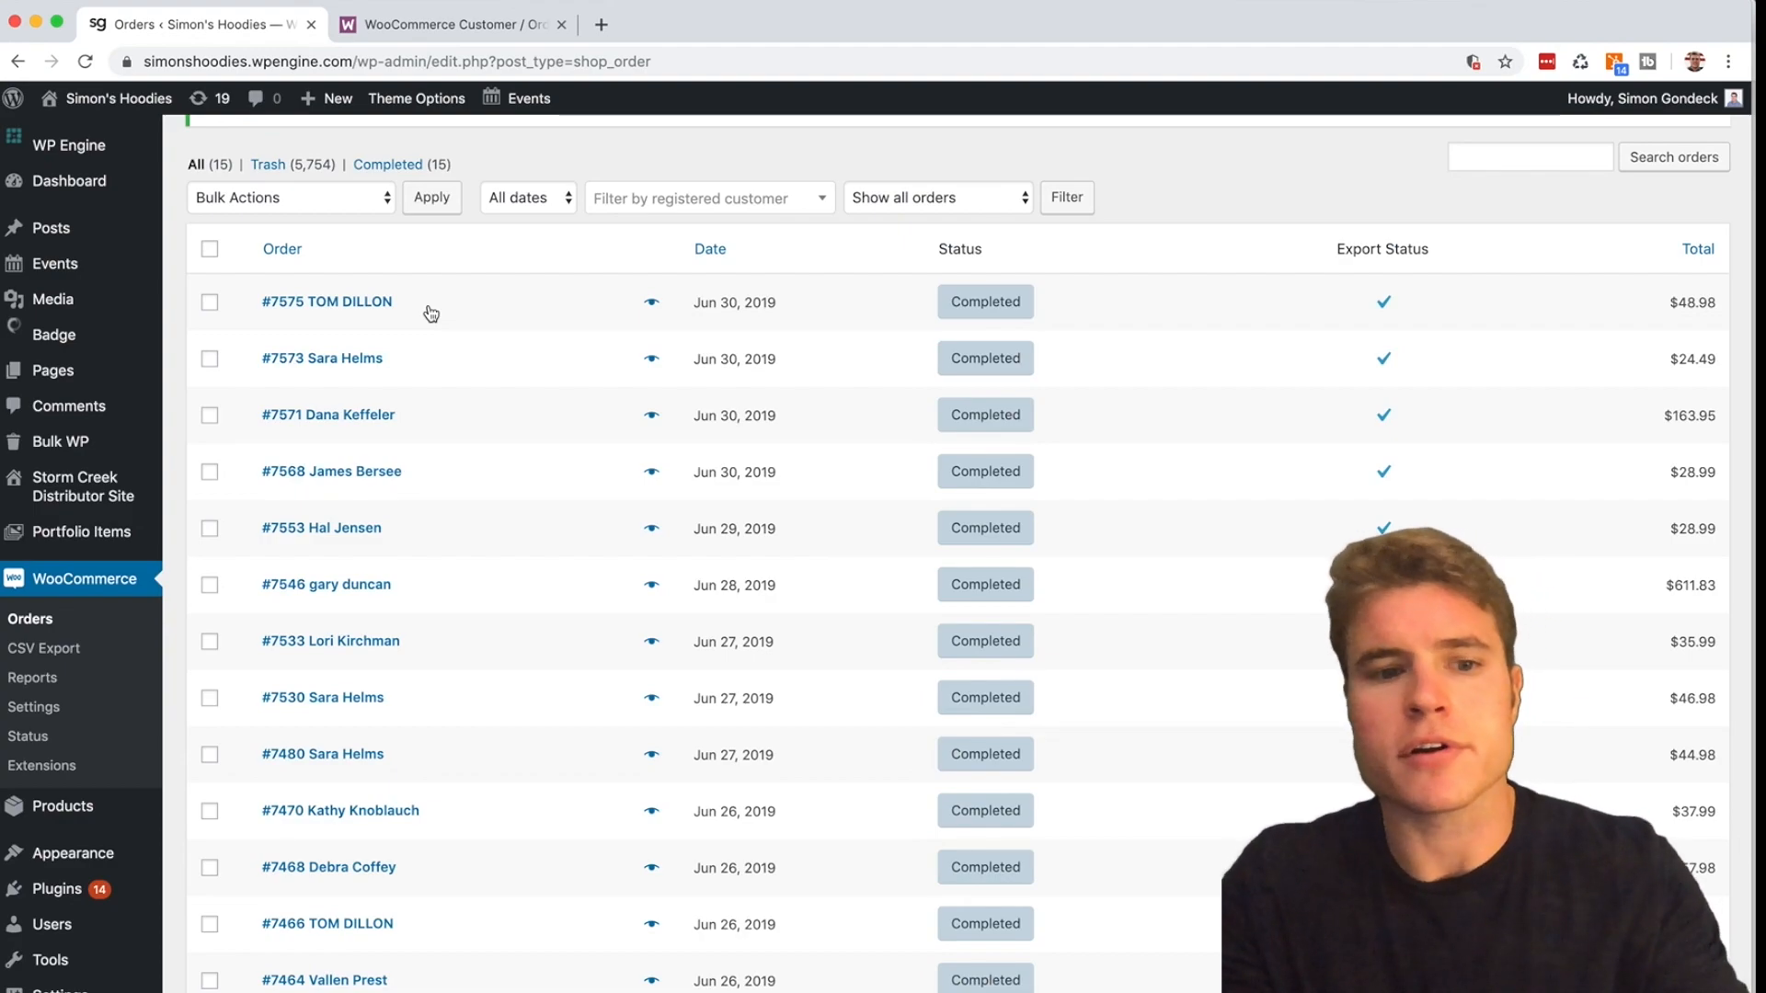
key("super+grave")
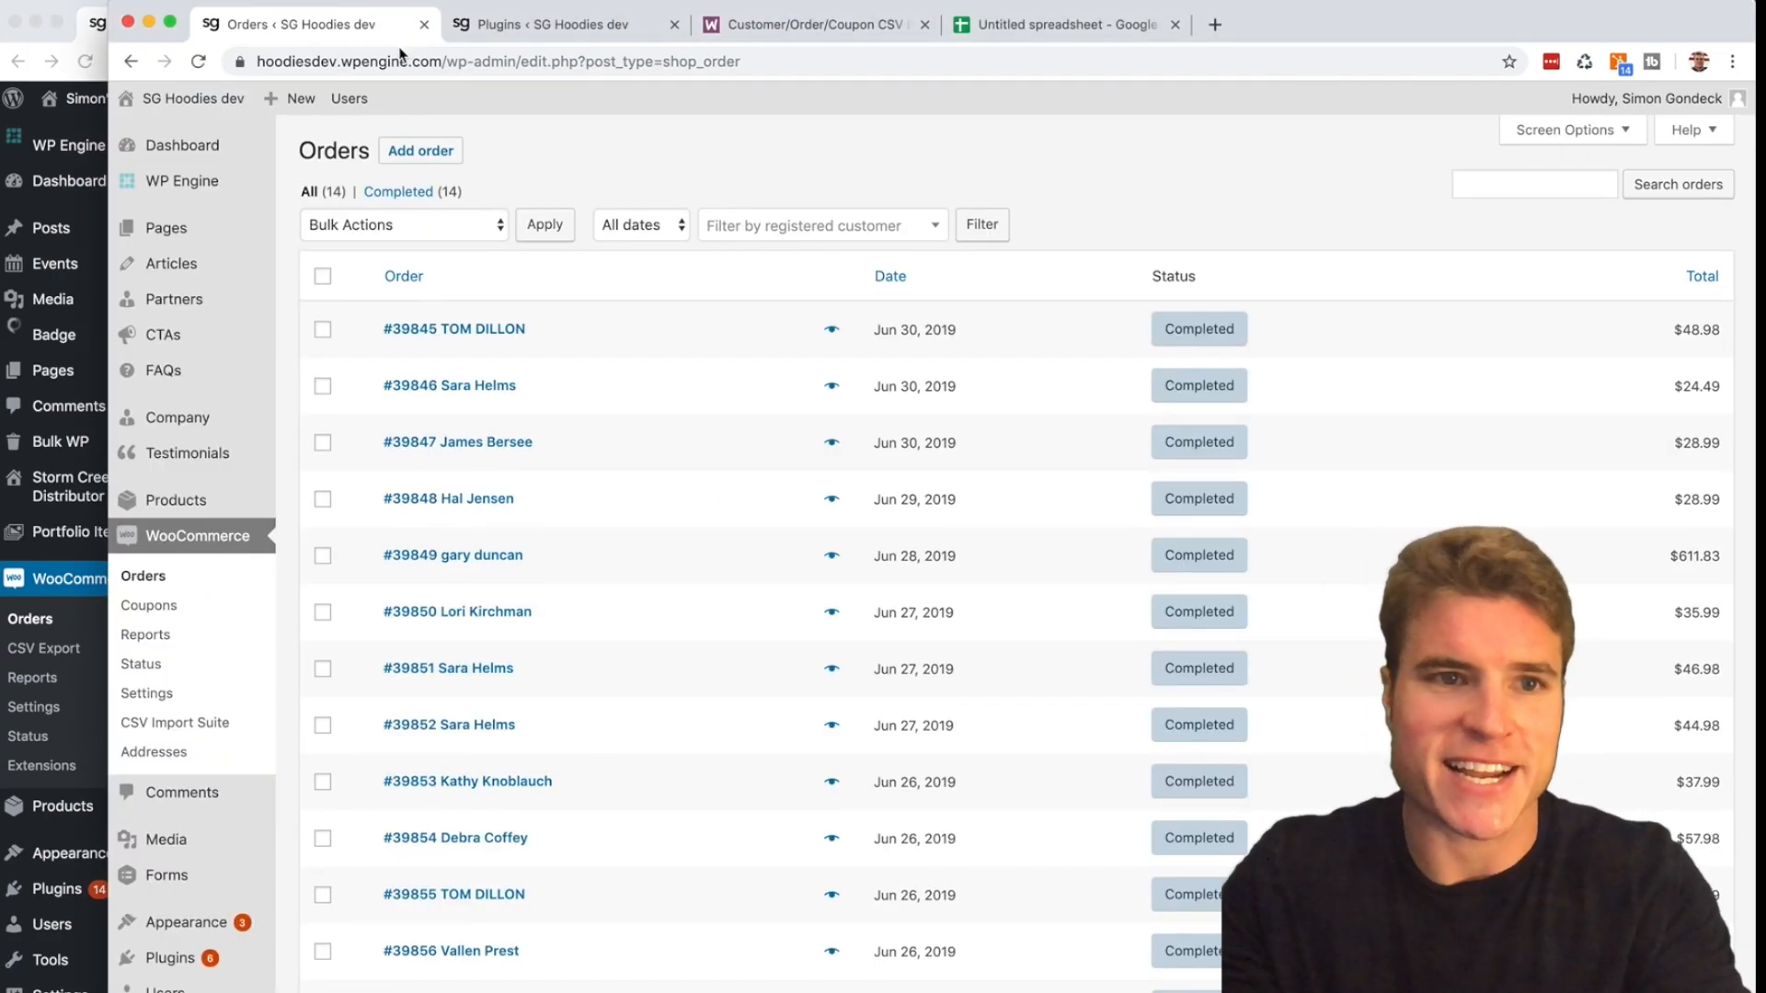
left_click(492, 35)
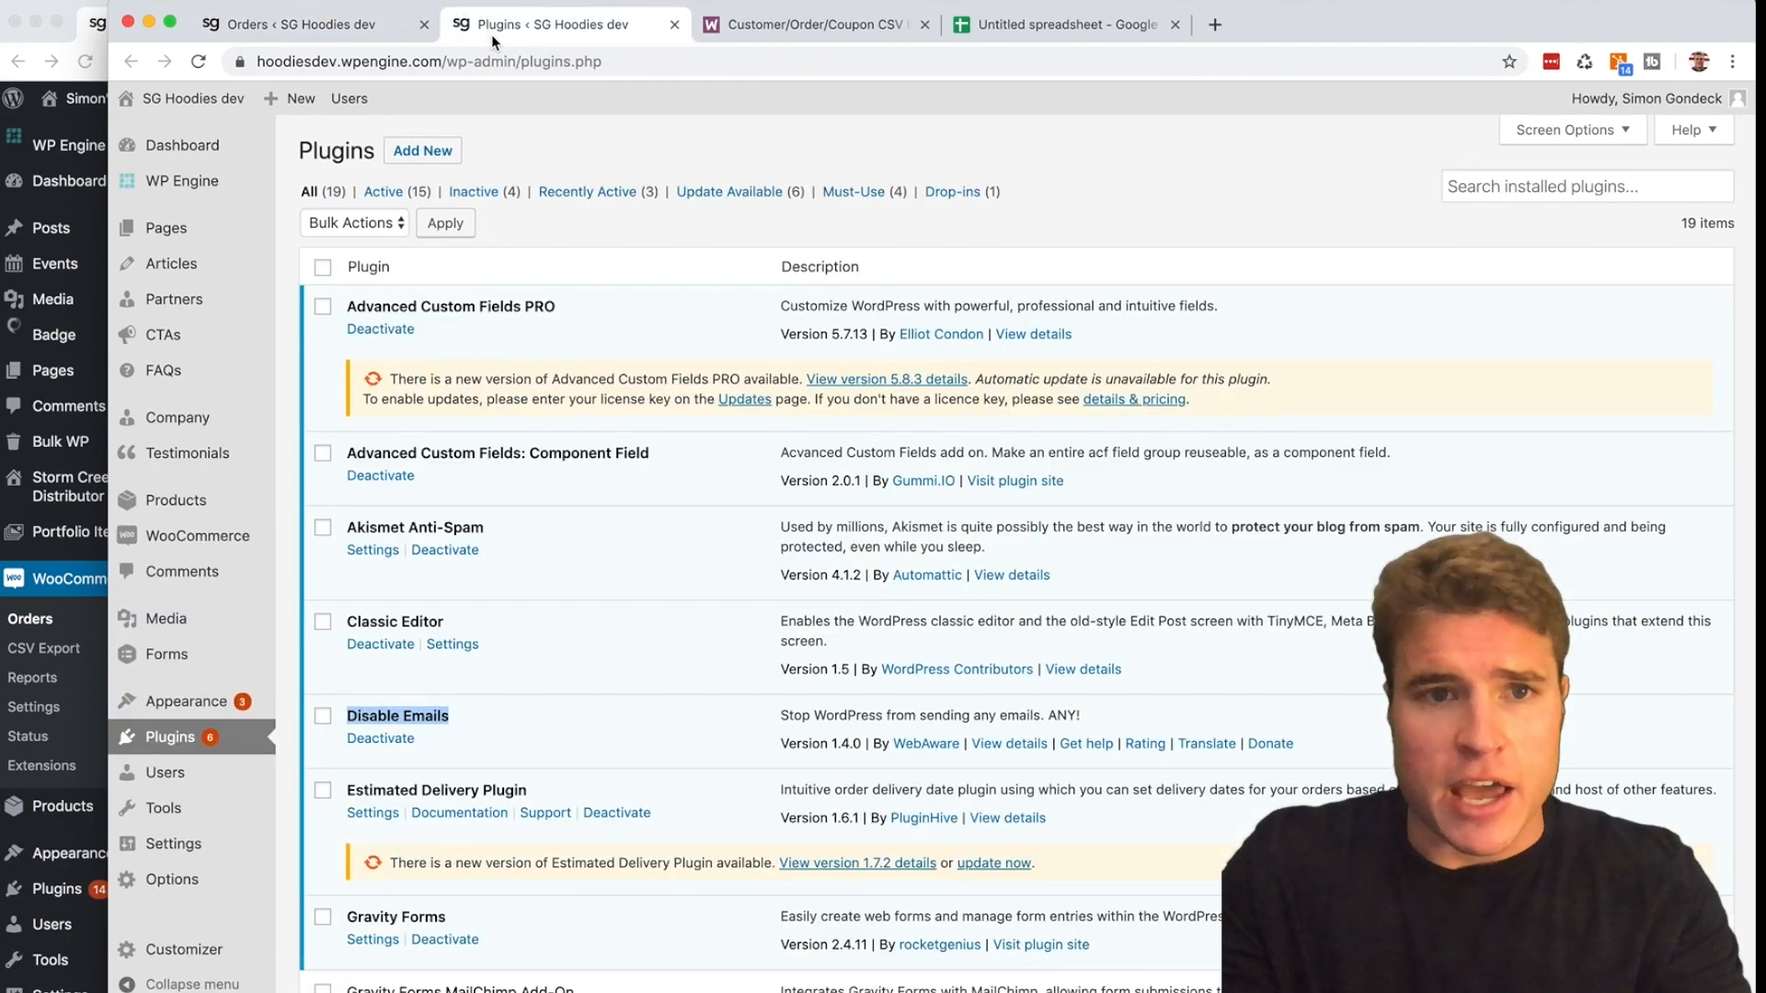
key("super+r")
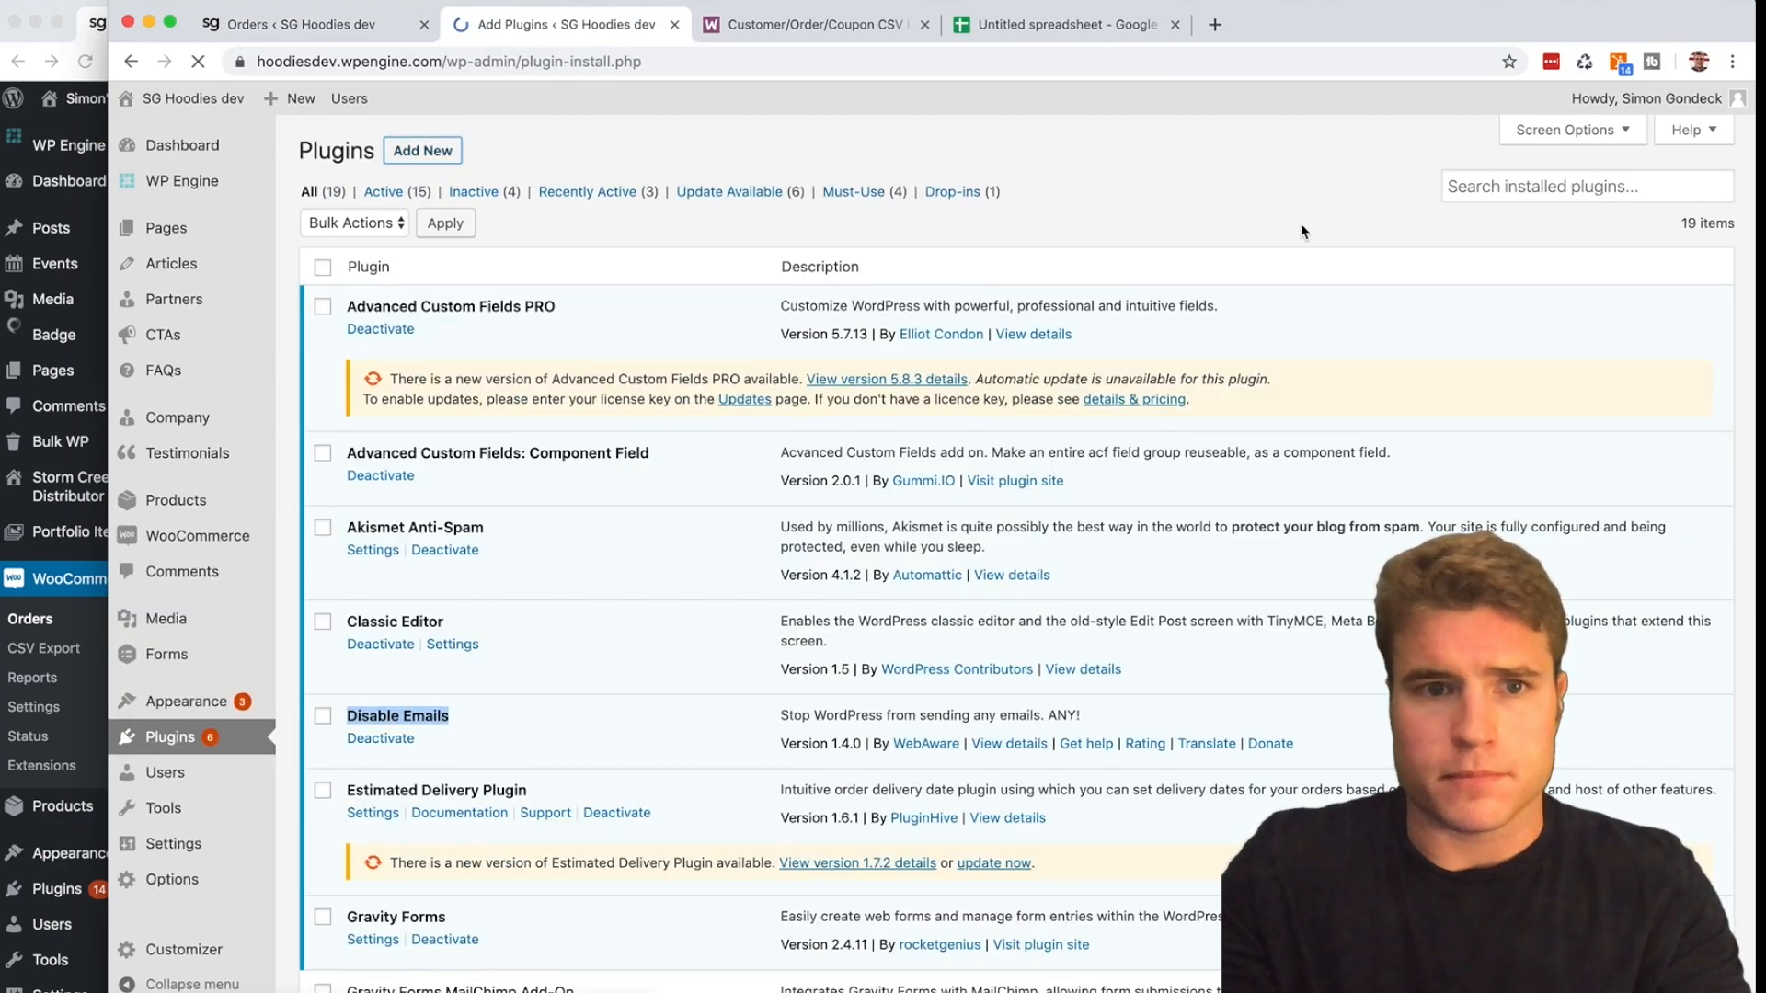
left_click(1470, 212)
type("sequential ord")
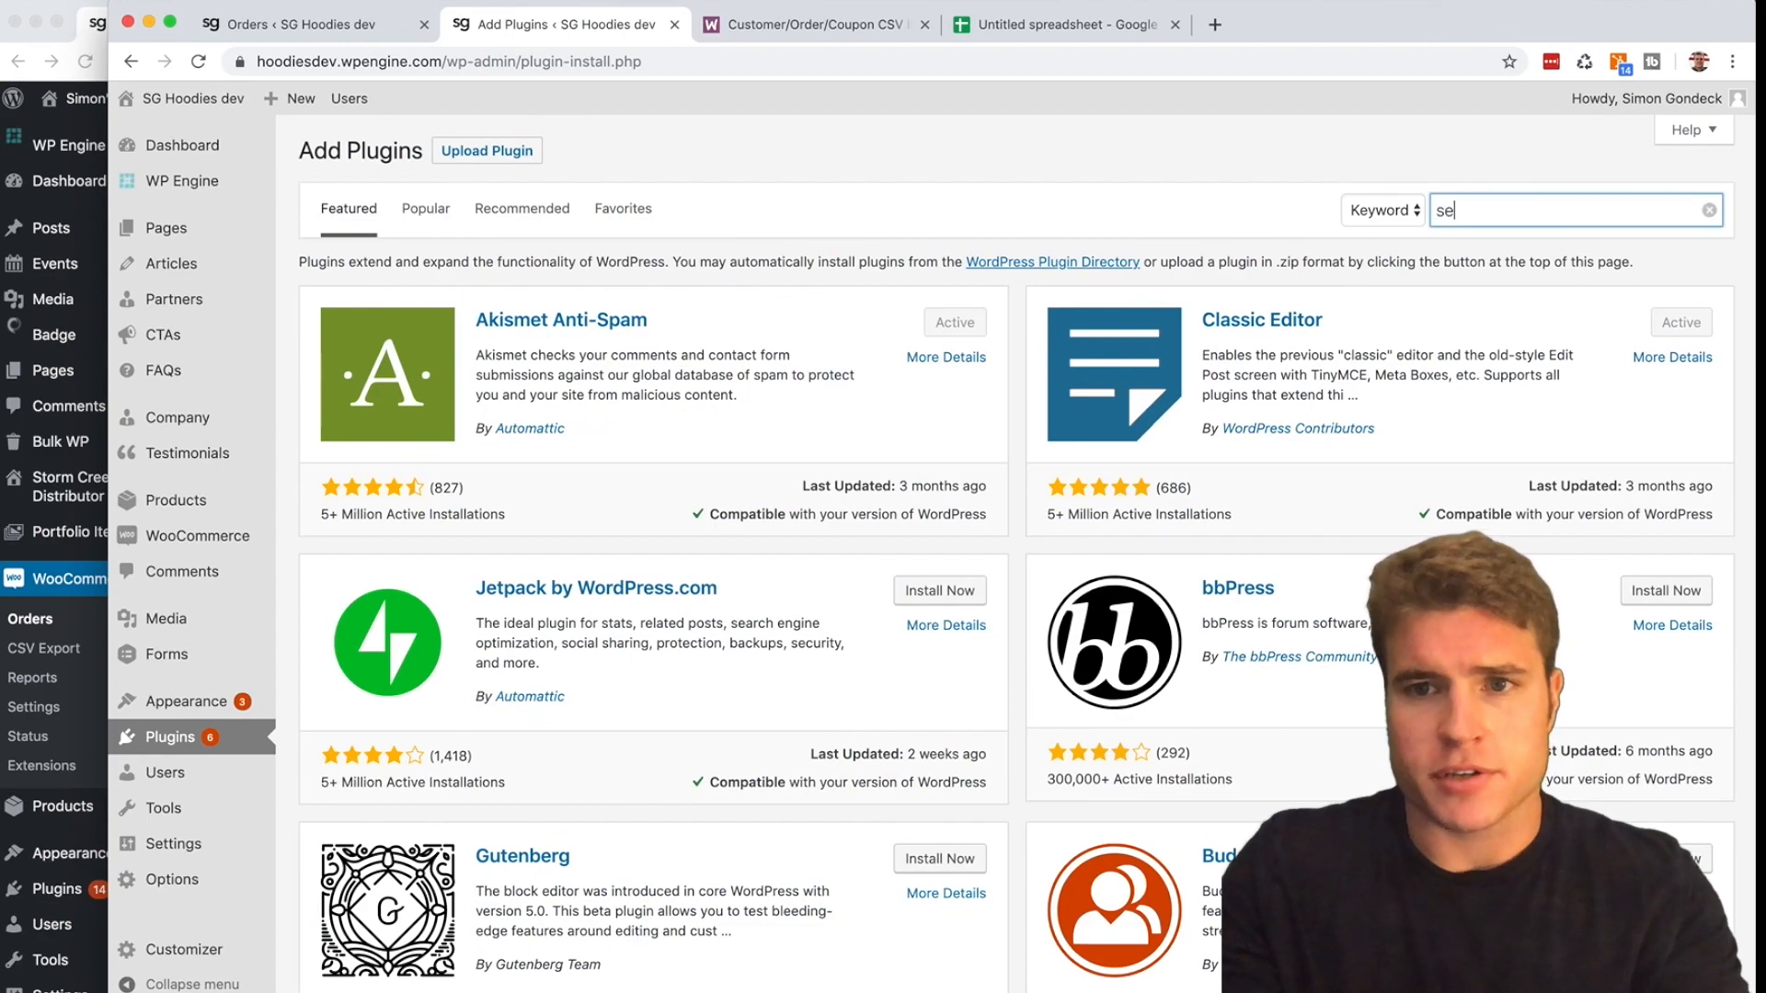
type("er numbers")
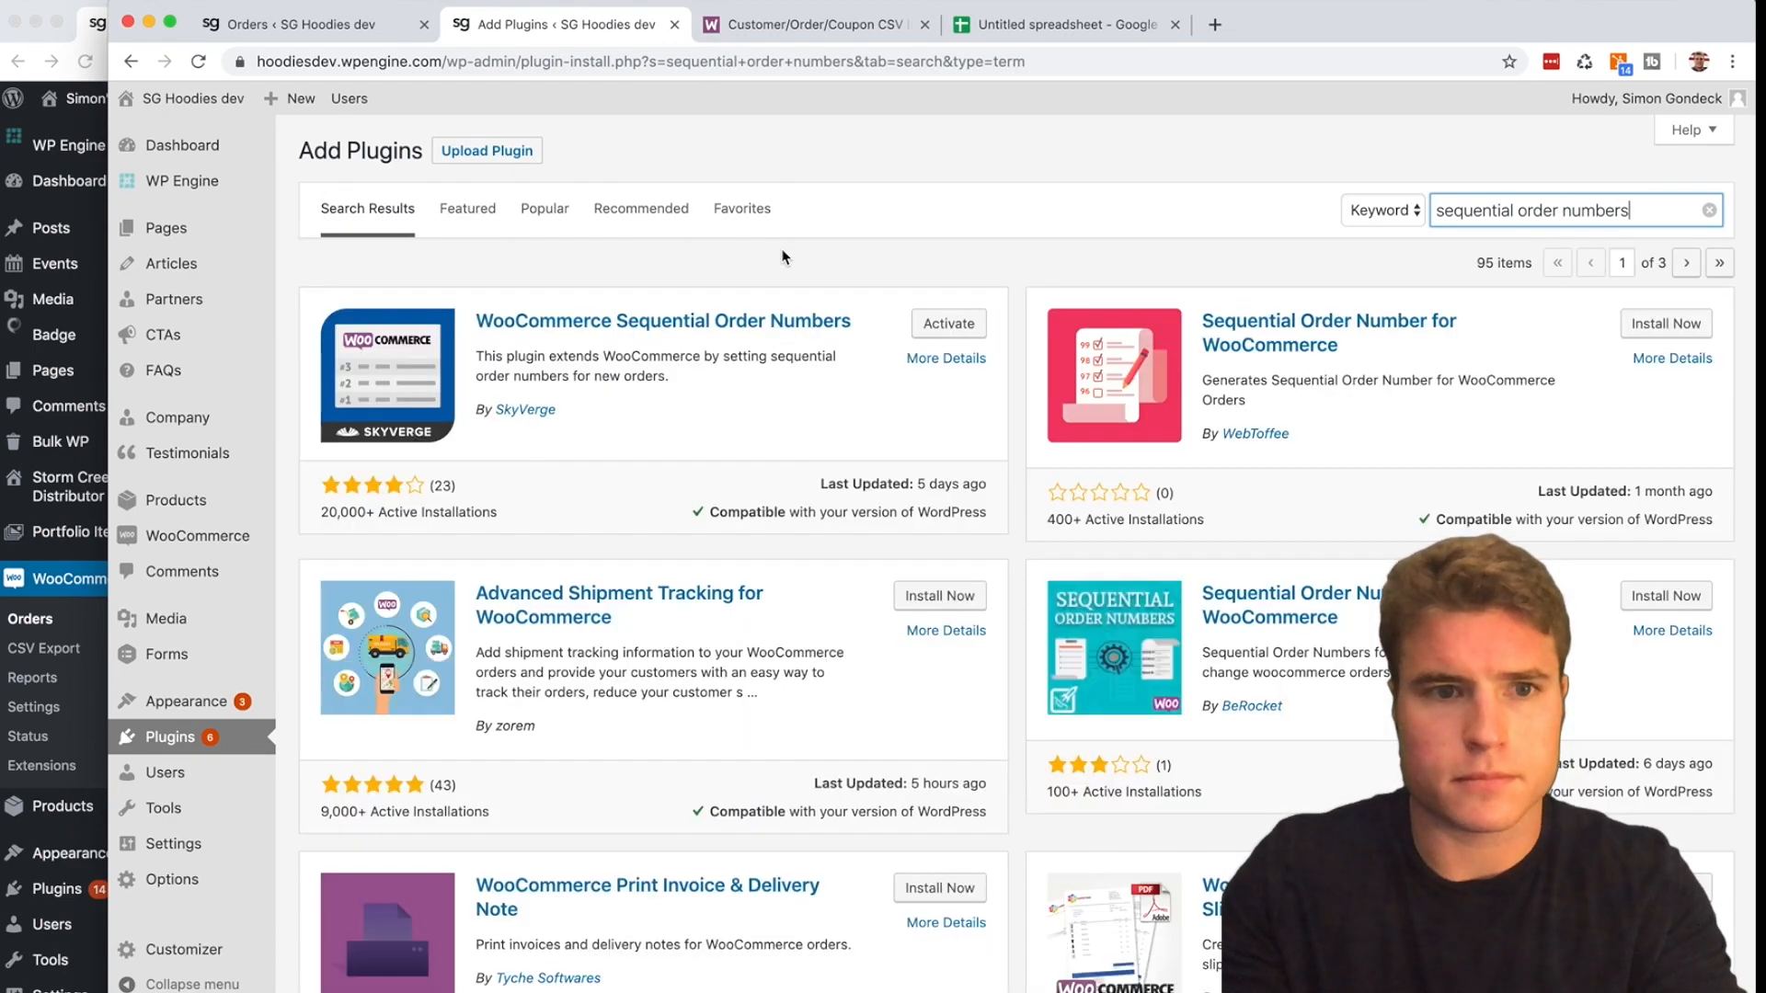
left_click(933, 321)
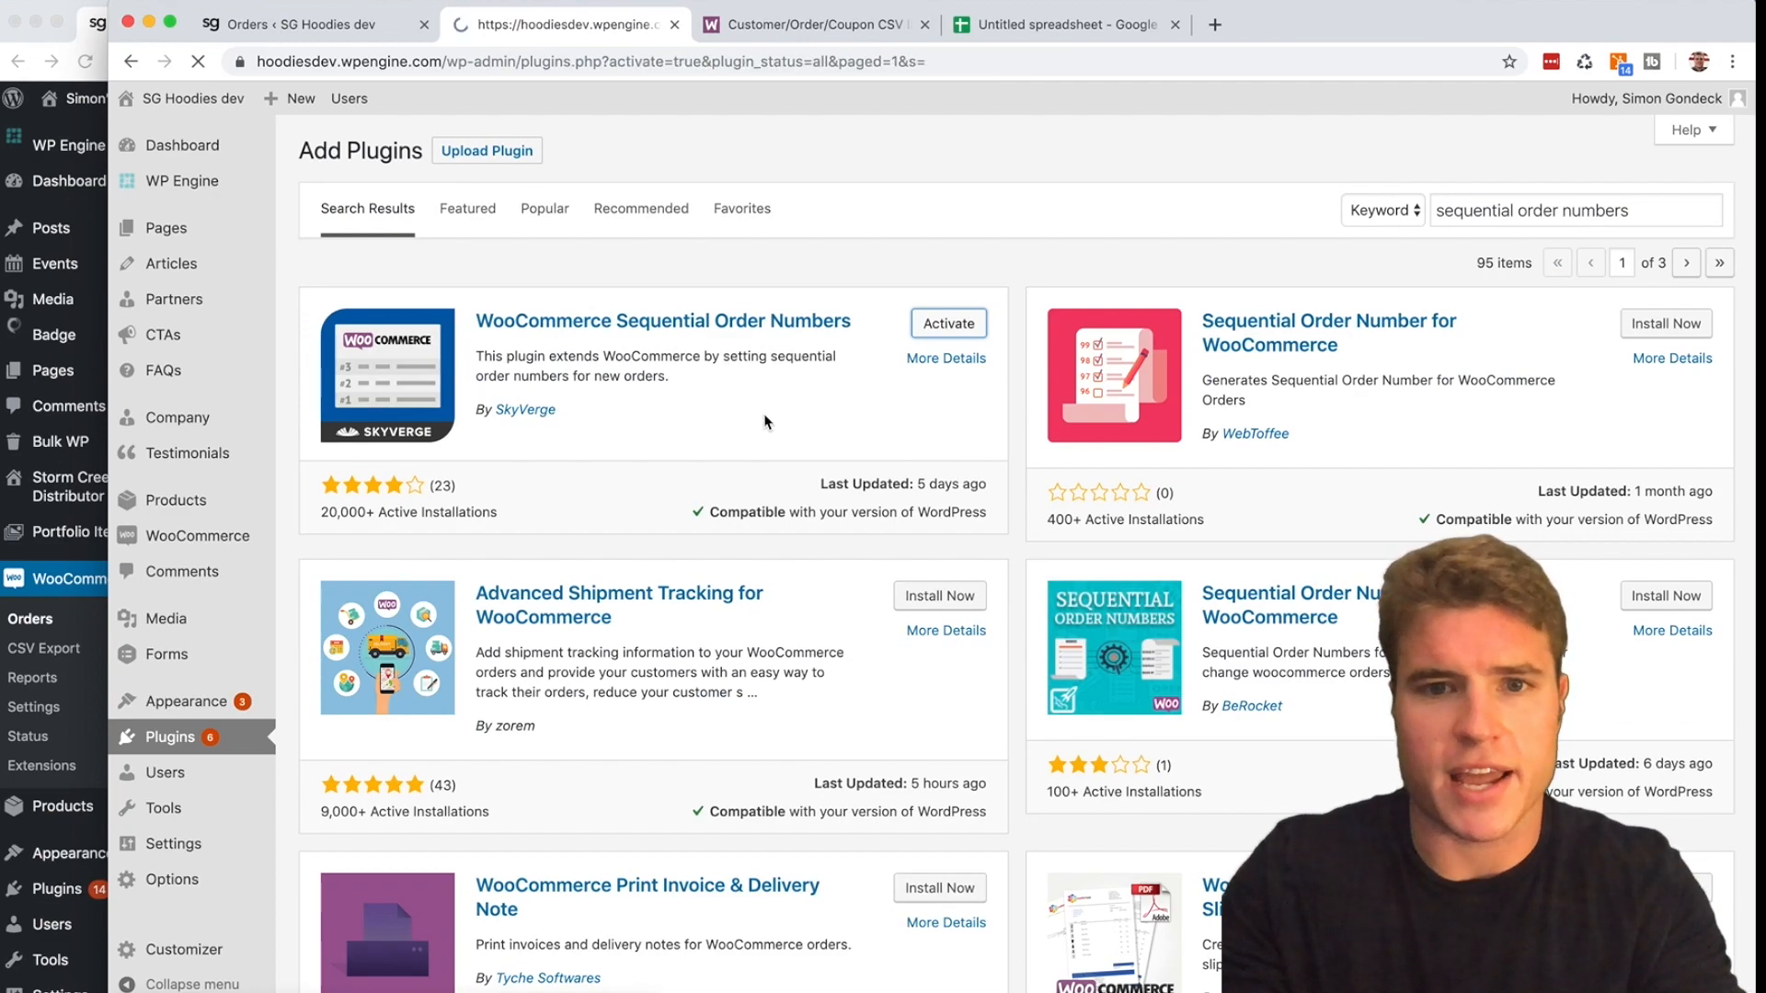
- Open the dev store's WooCommerce orders list and compare its order numbers with those in the old hoodie store
left_click(311, 541)
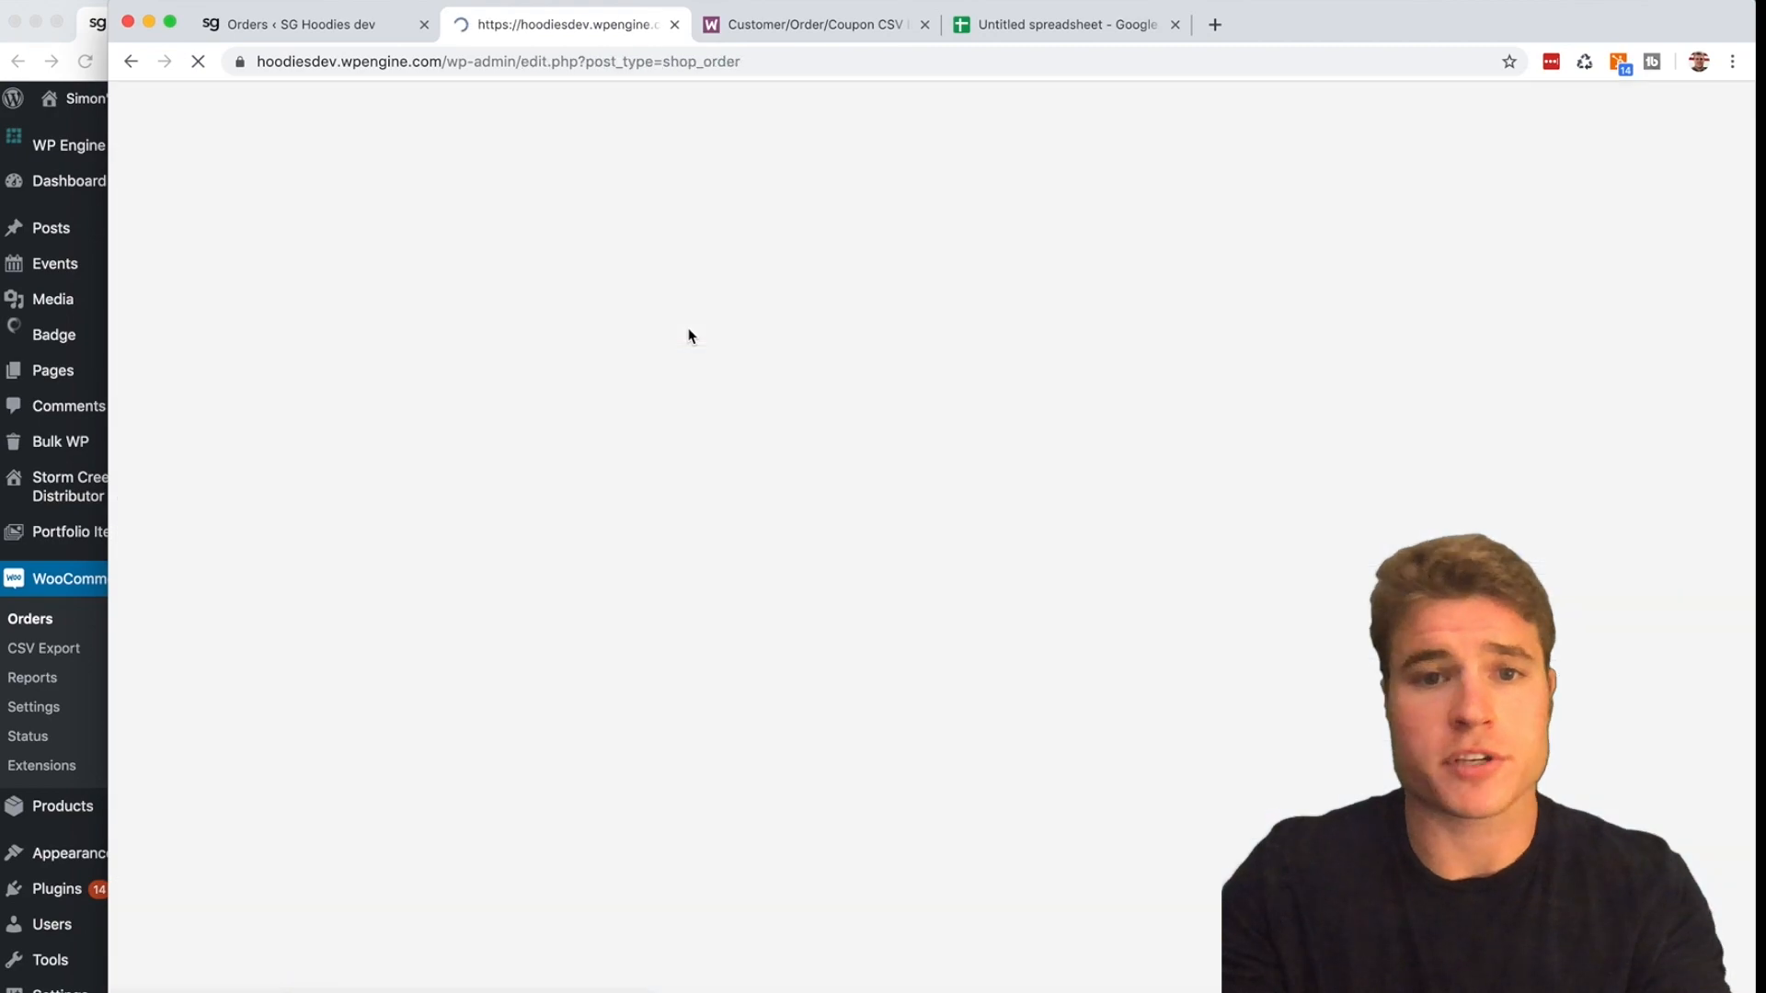
scroll(689, 311, "up", 1)
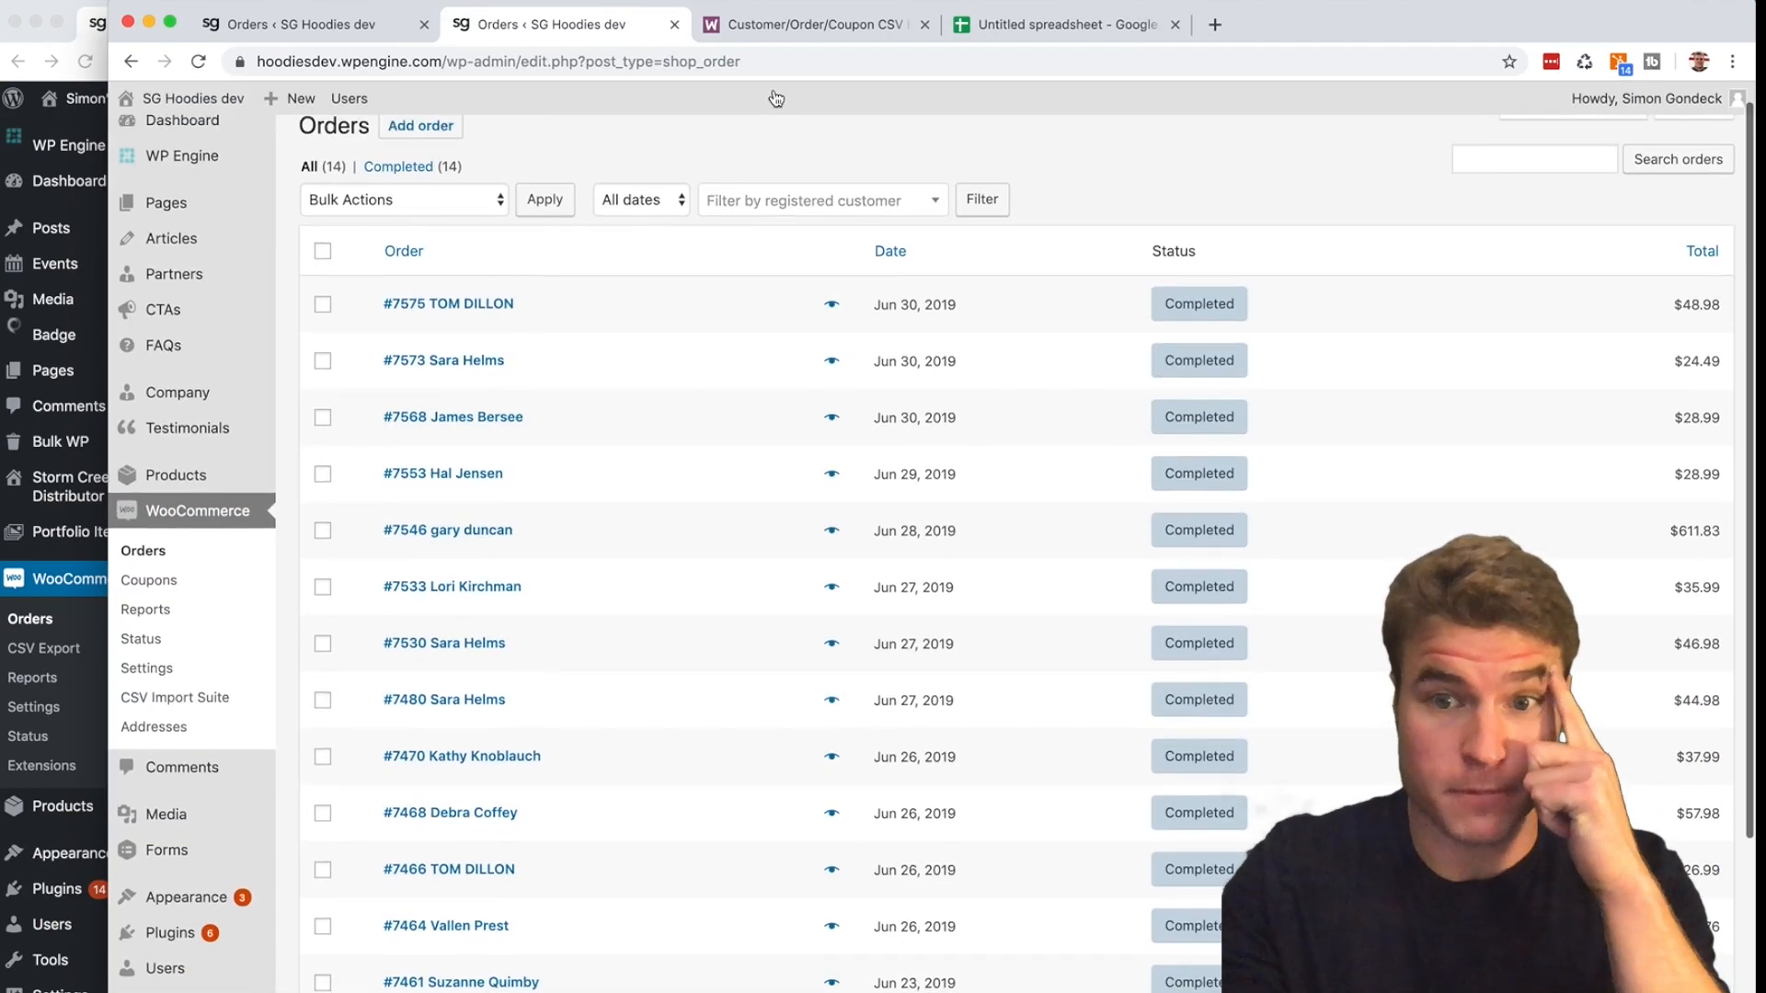
left_click_drag(783, 5, 1083, 9)
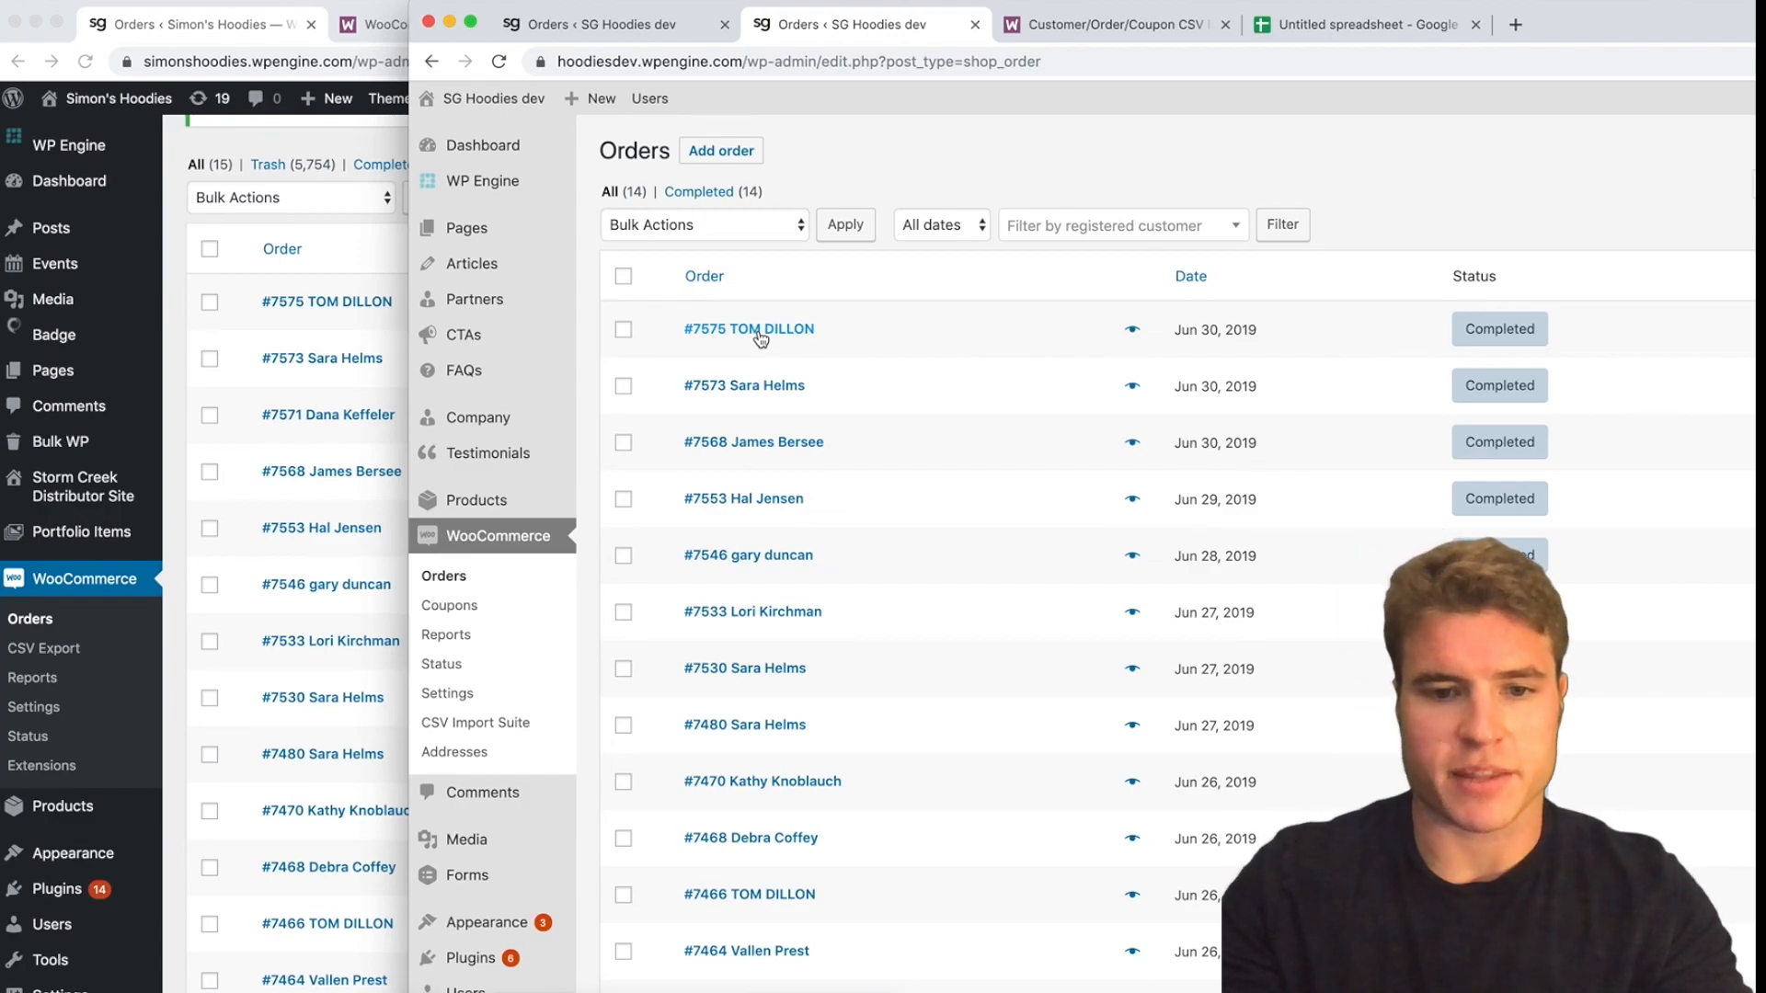
left_click(355, 315)
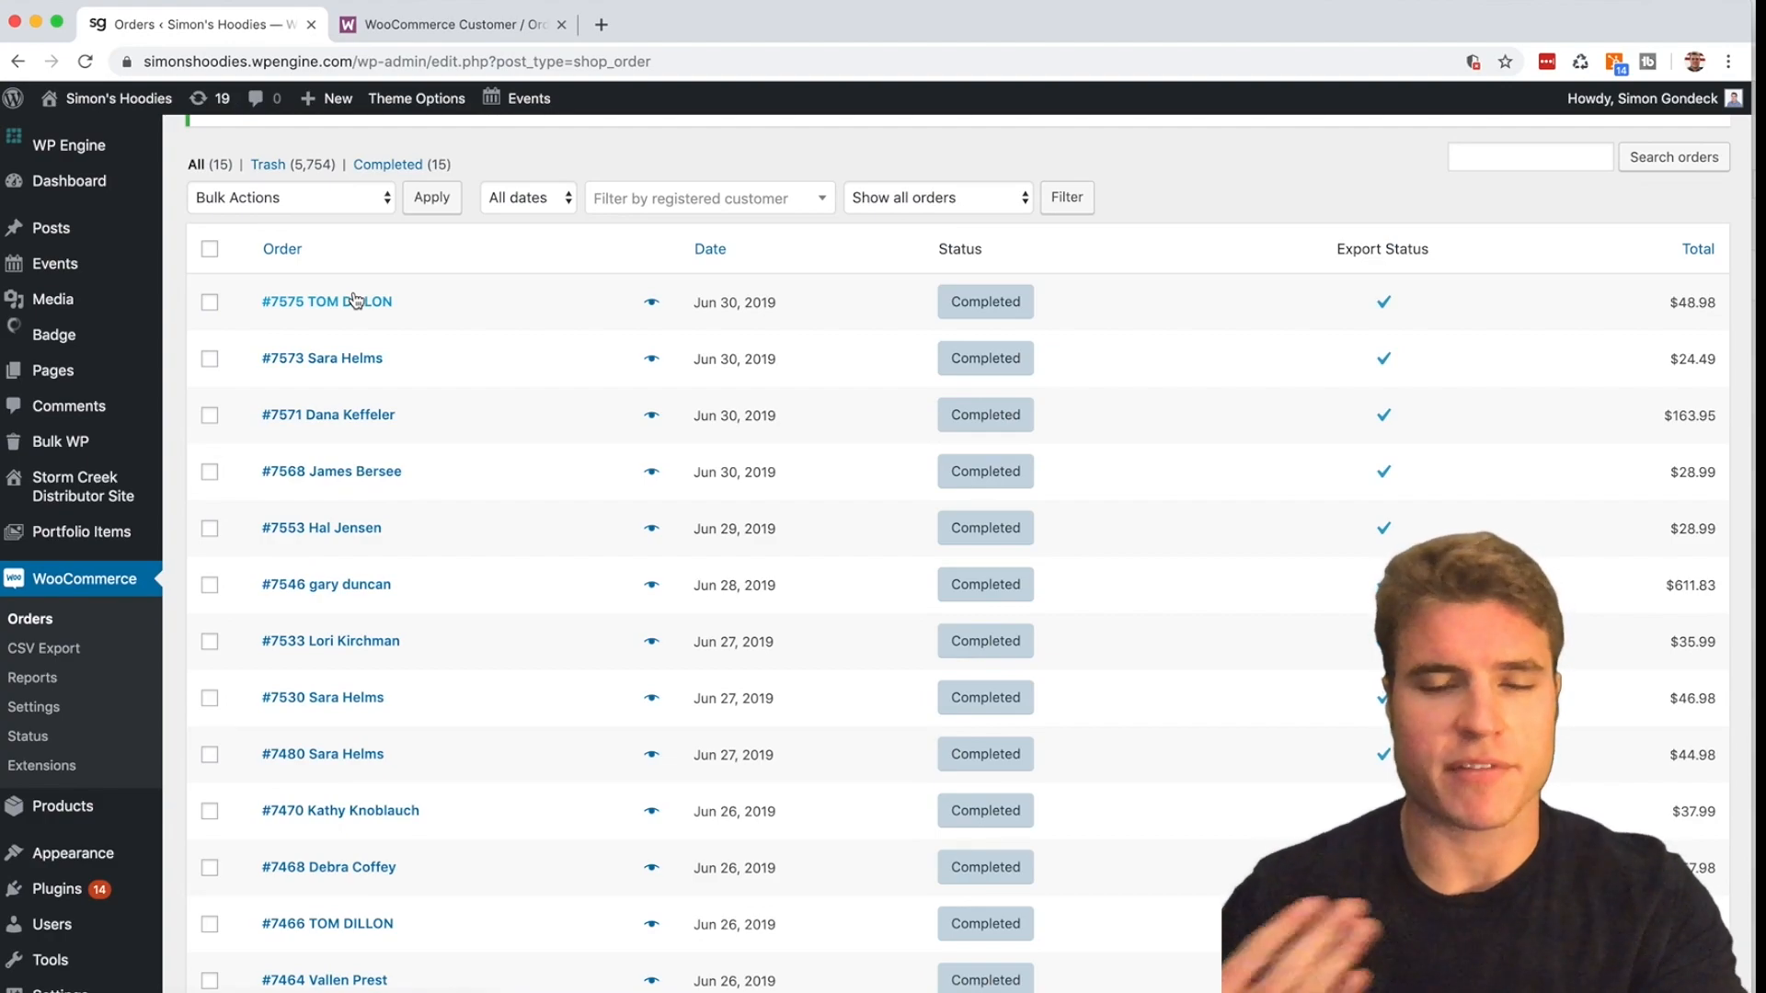
key("super+grave")
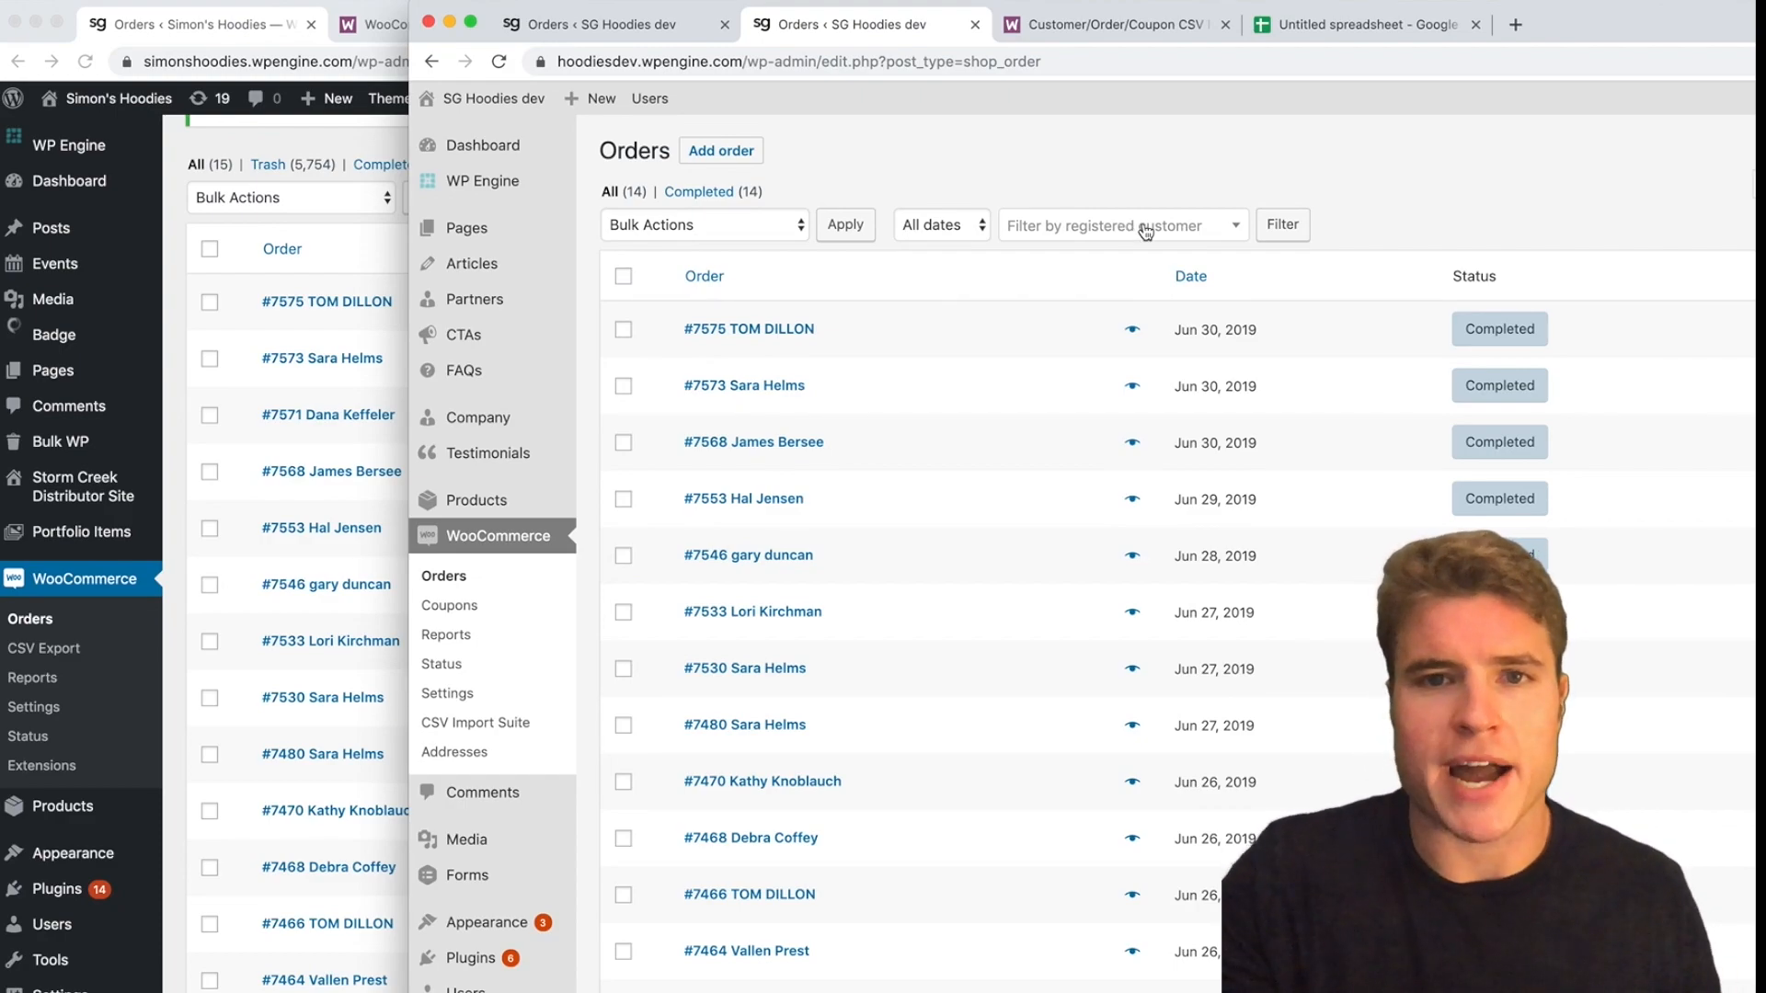
- Find the skipped order in the old store's list and check for it in the dev store's orders list
left_click(359, 450)
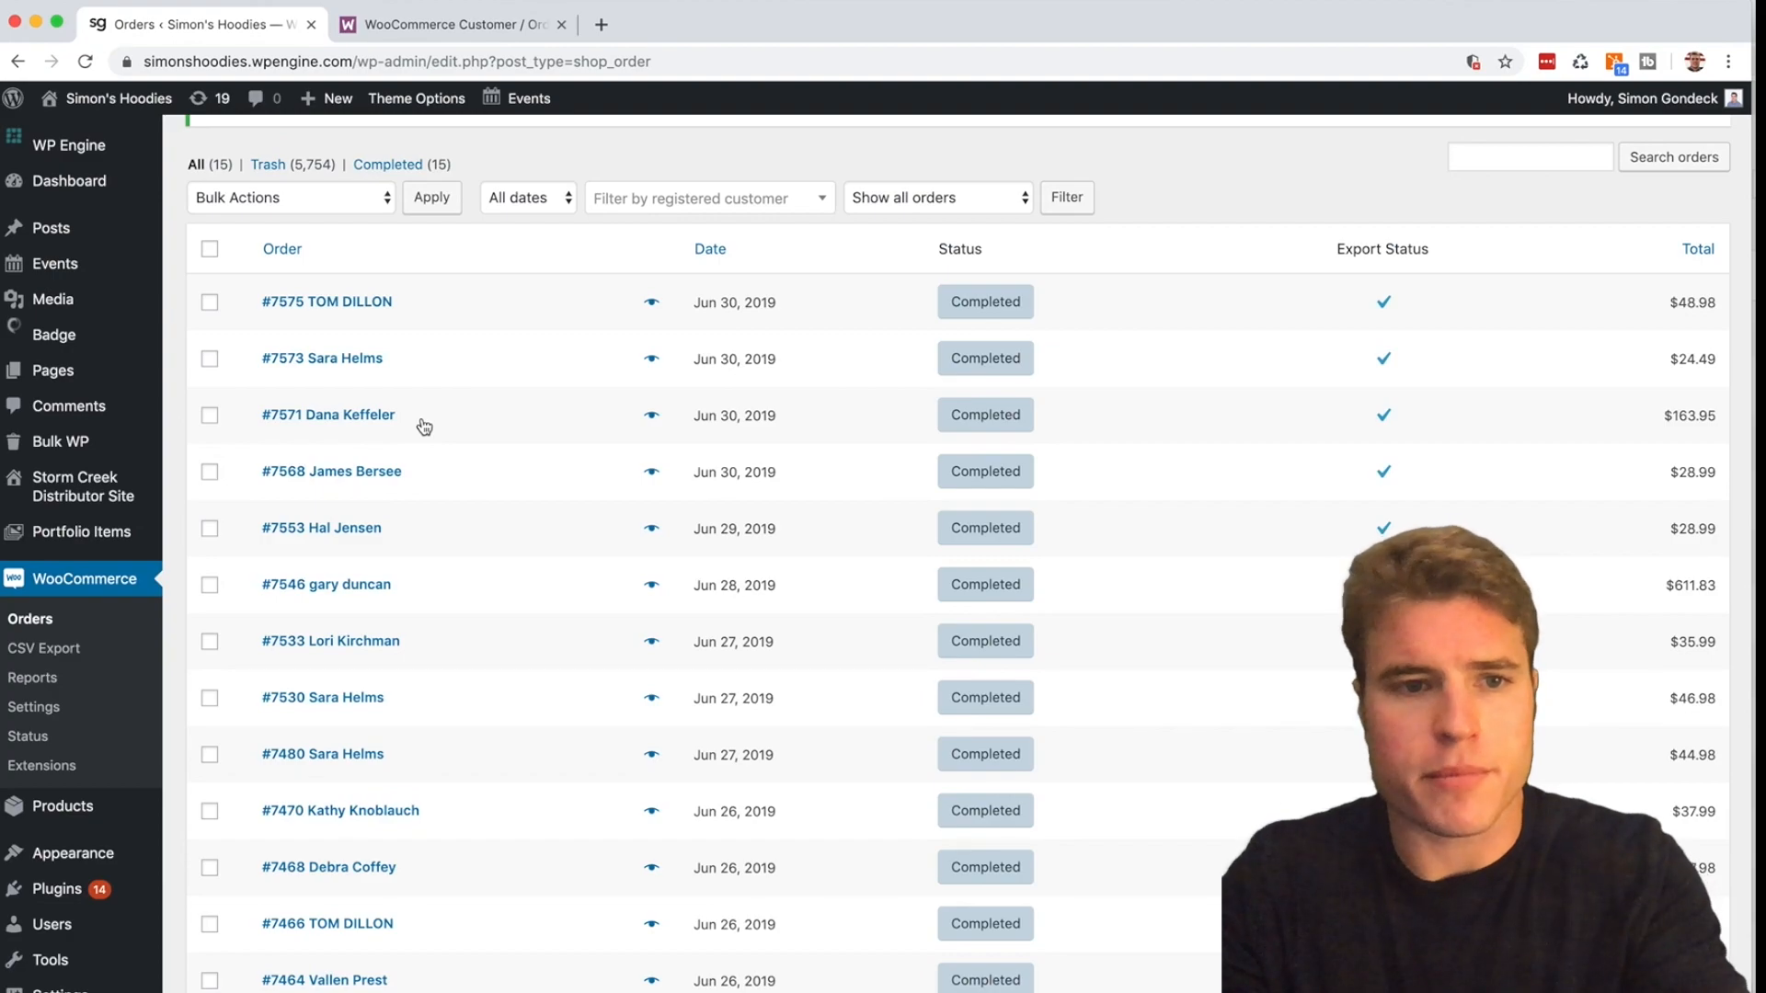
key("super+grave")
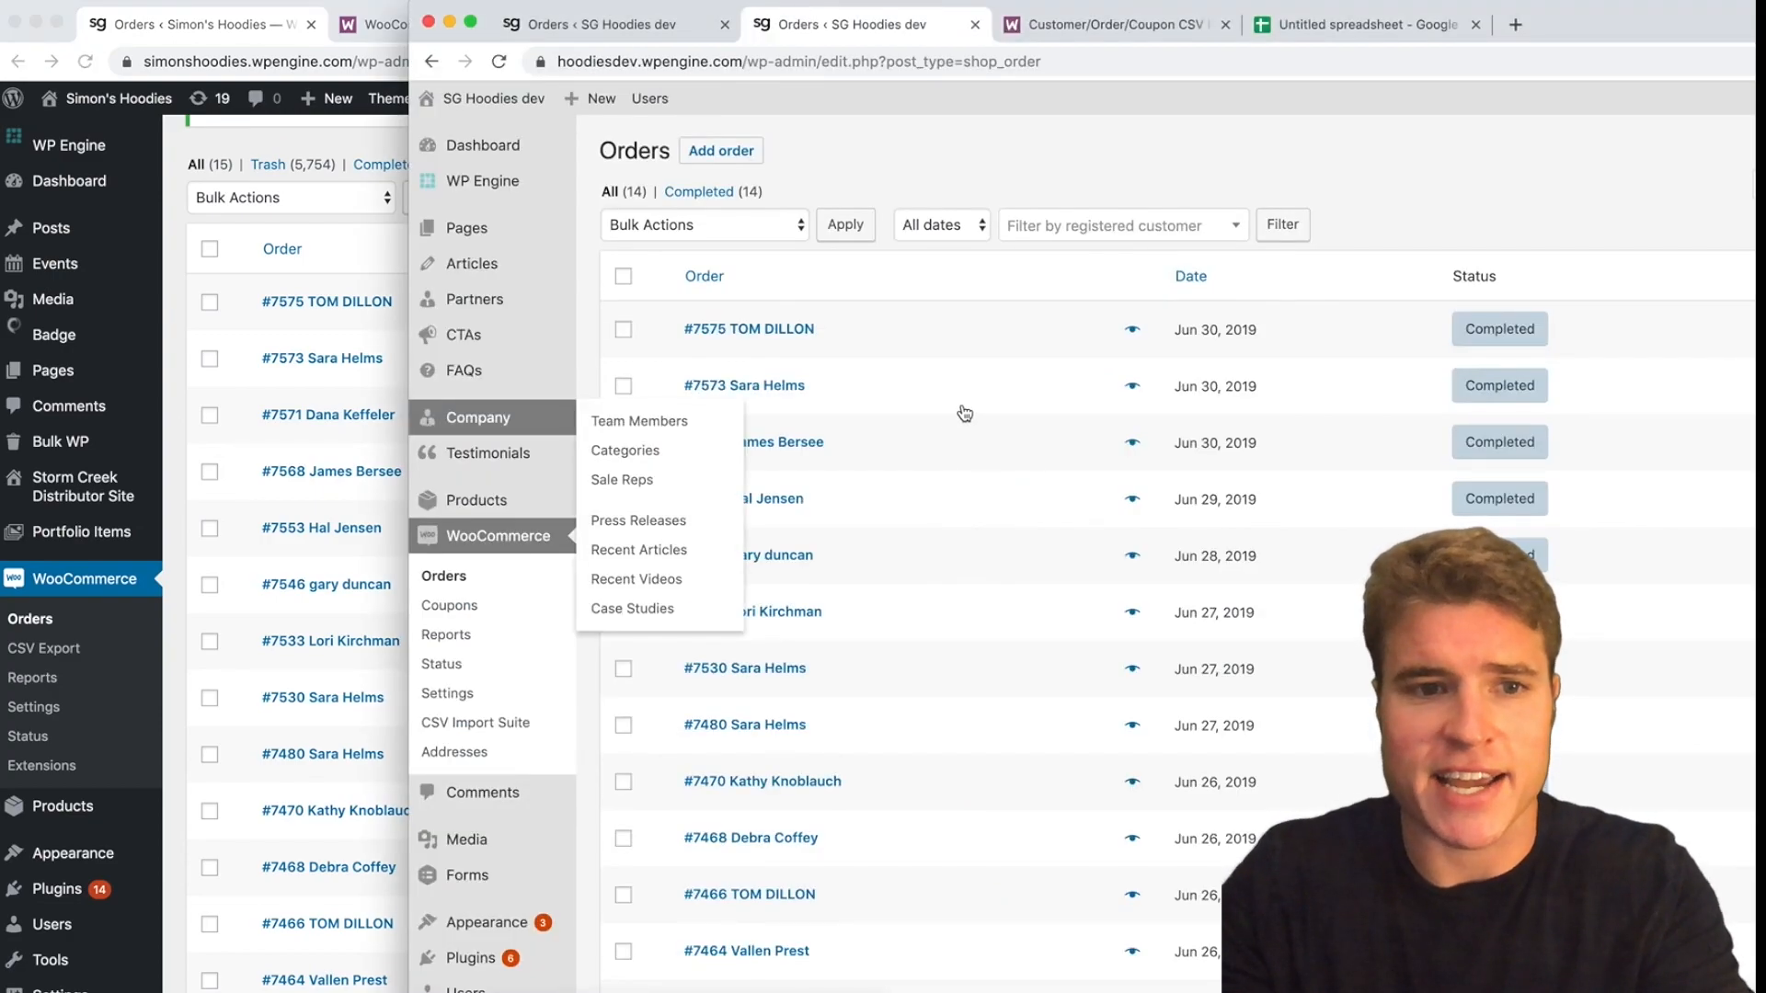
key("super+r")
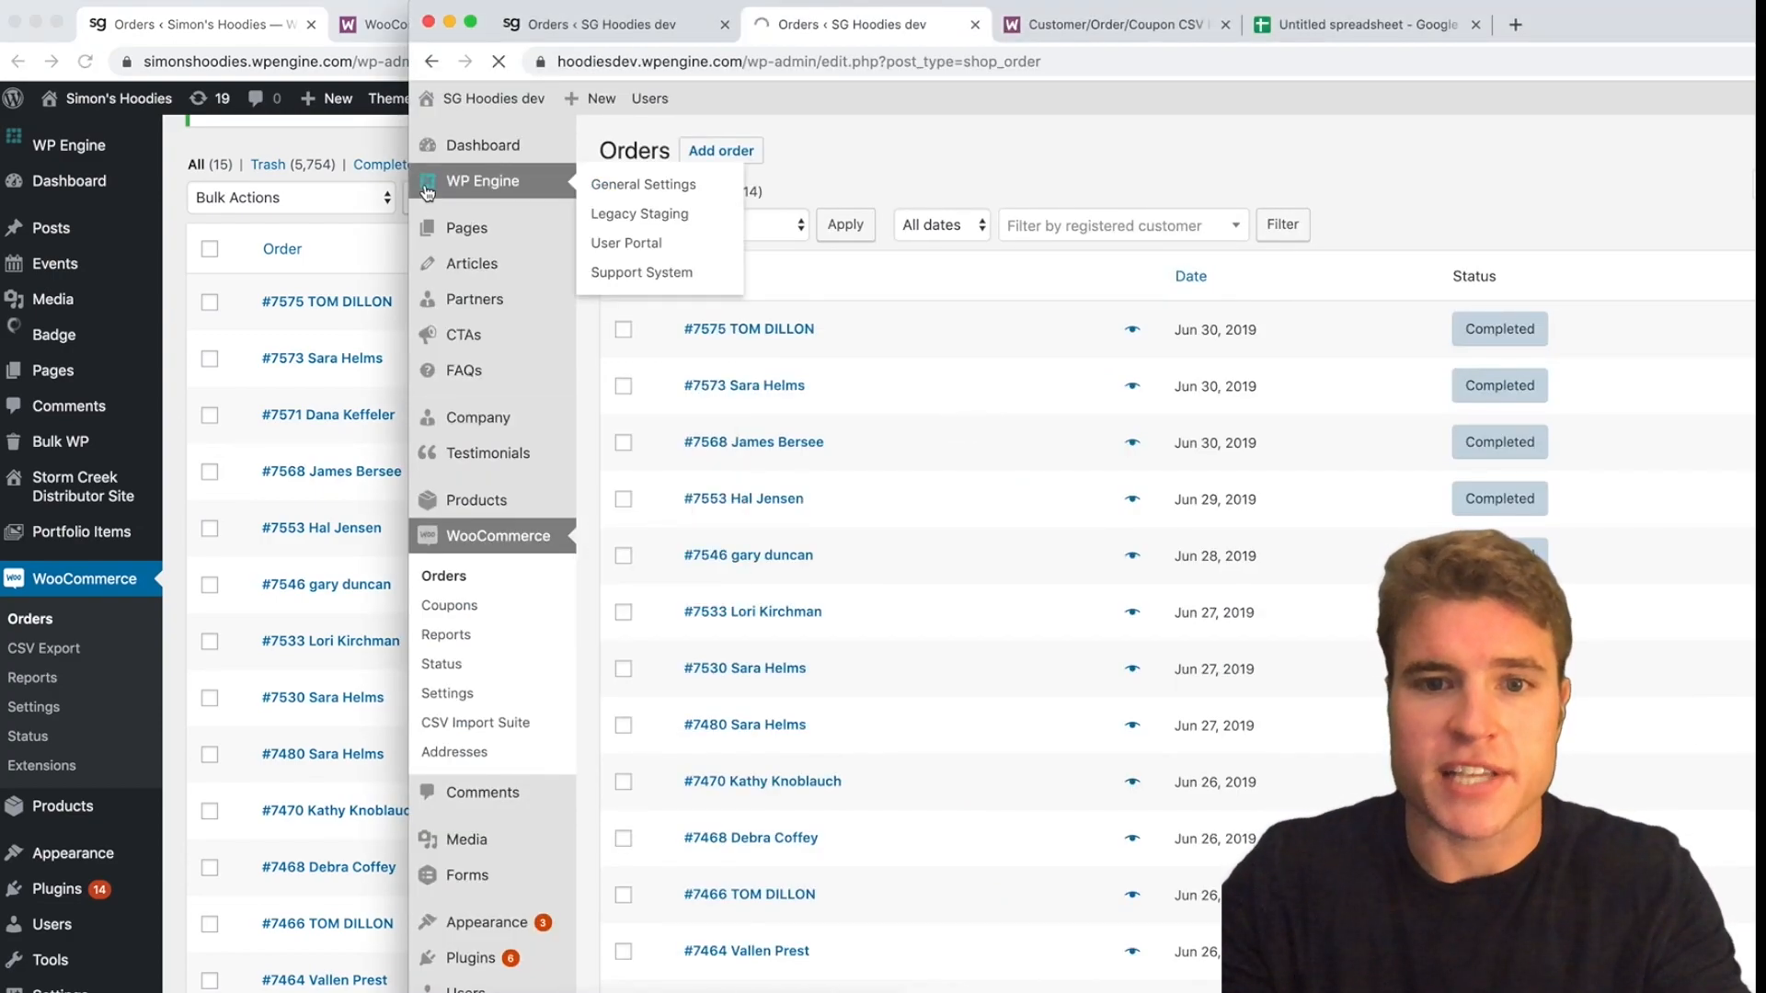
left_click(431, 62)
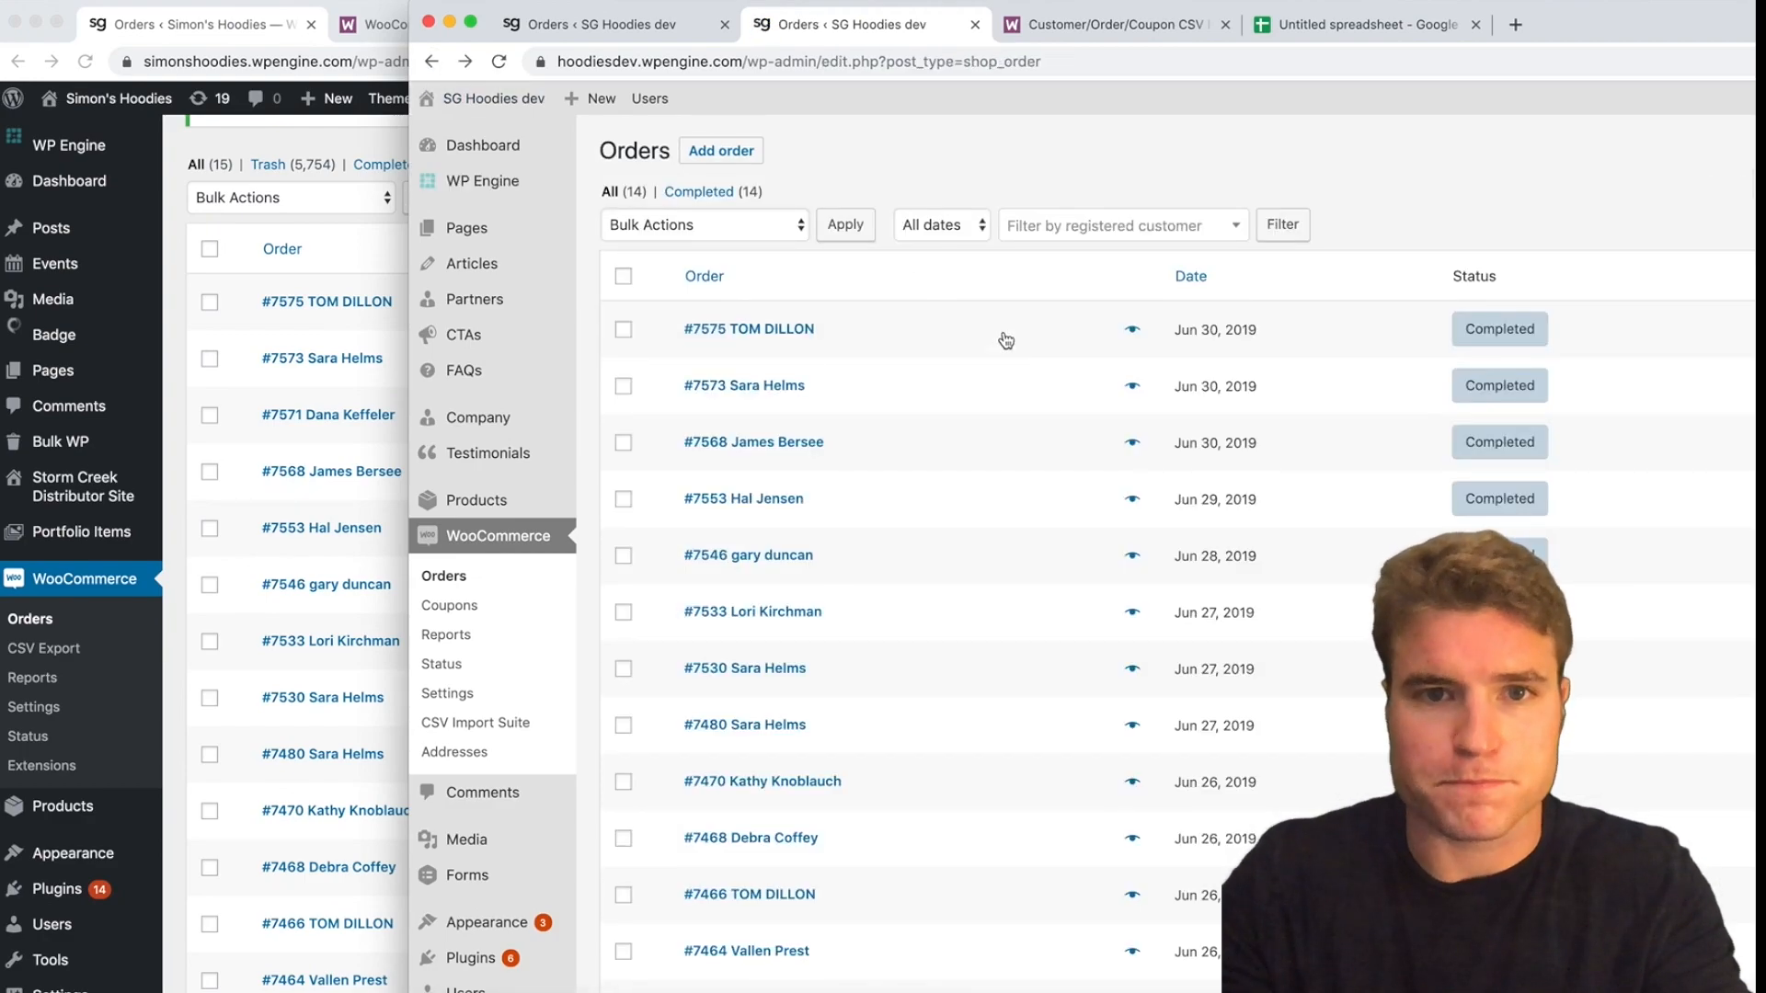
- Copy the header row of the orders spreadsheet into row 1 of a new sheet
left_click(1326, 28)
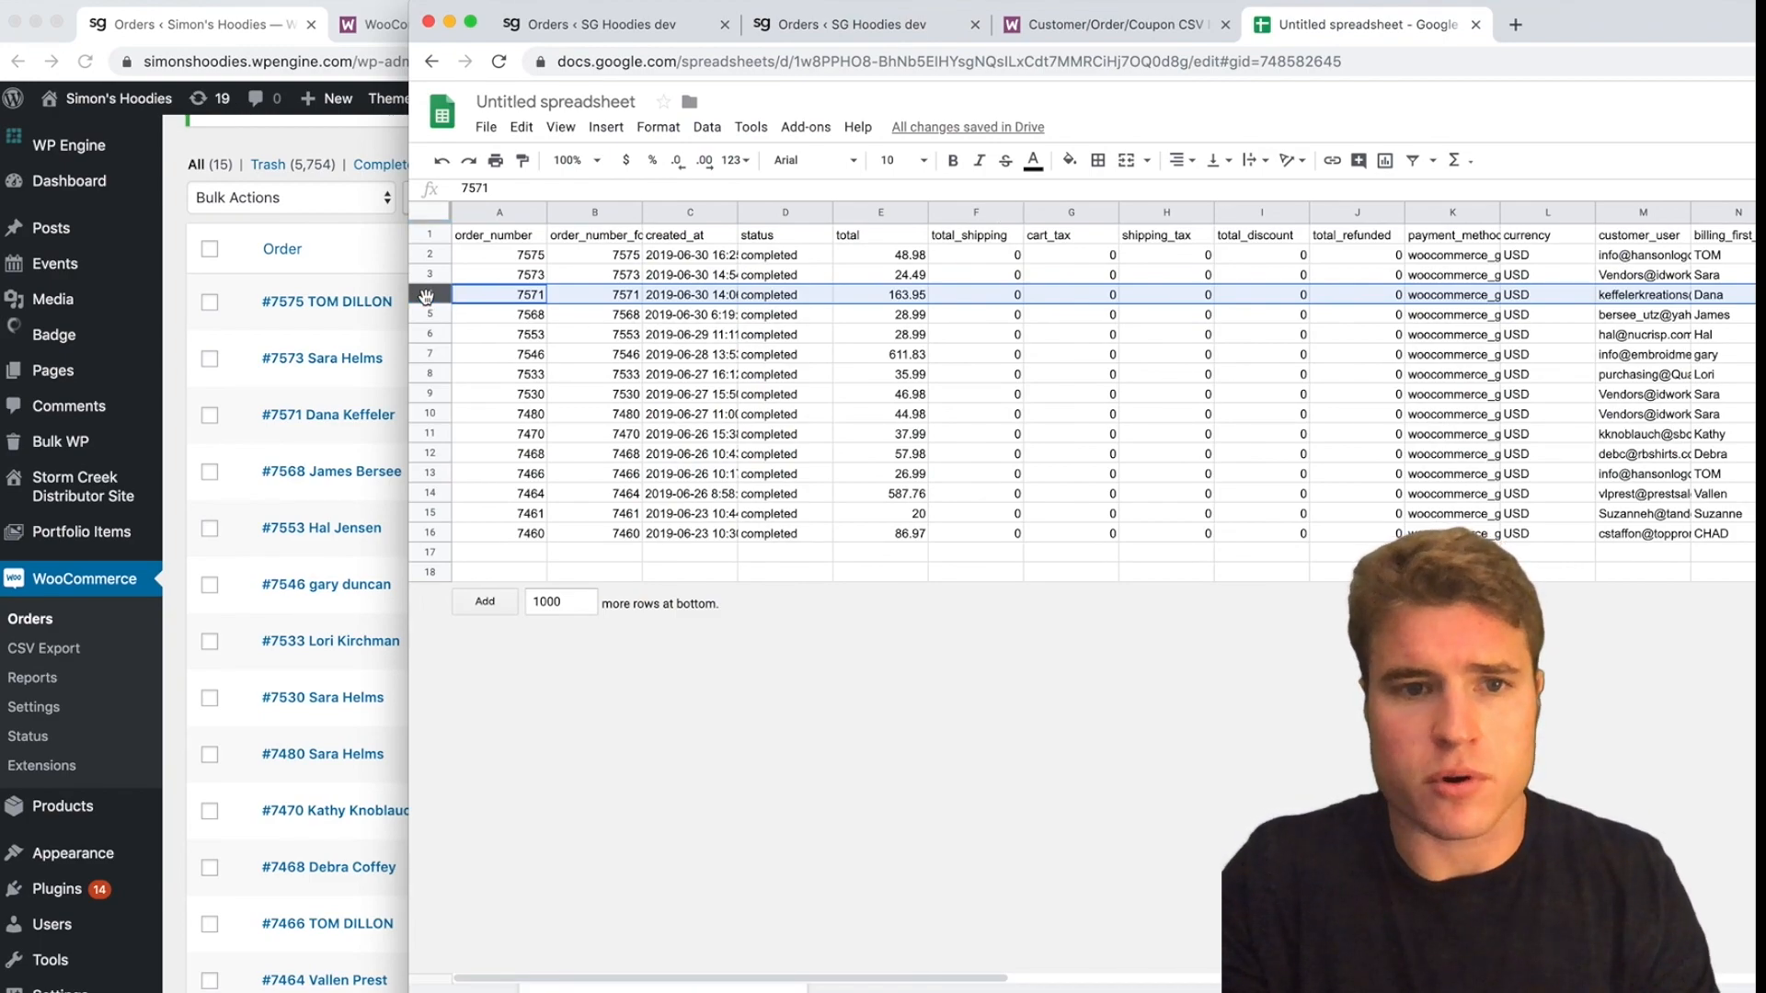
key("ctrl+c")
left_click(428, 233)
key("ctrl+c")
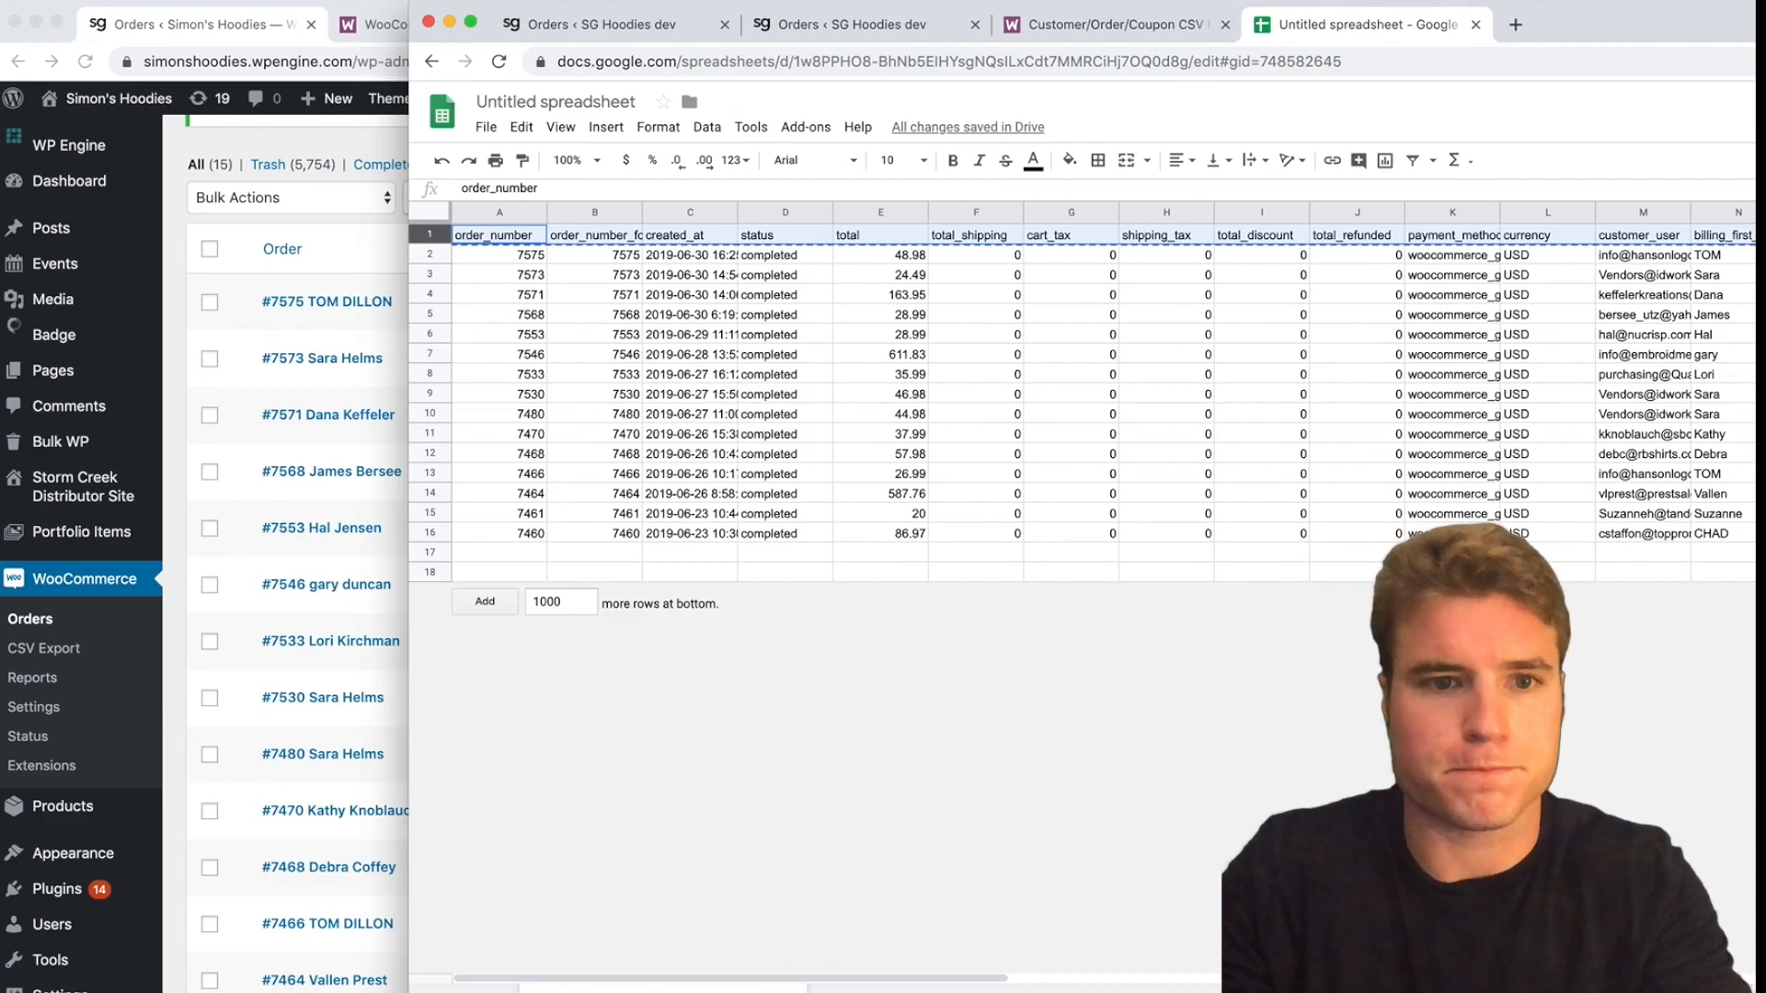
key("shift+F11")
left_click(429, 234)
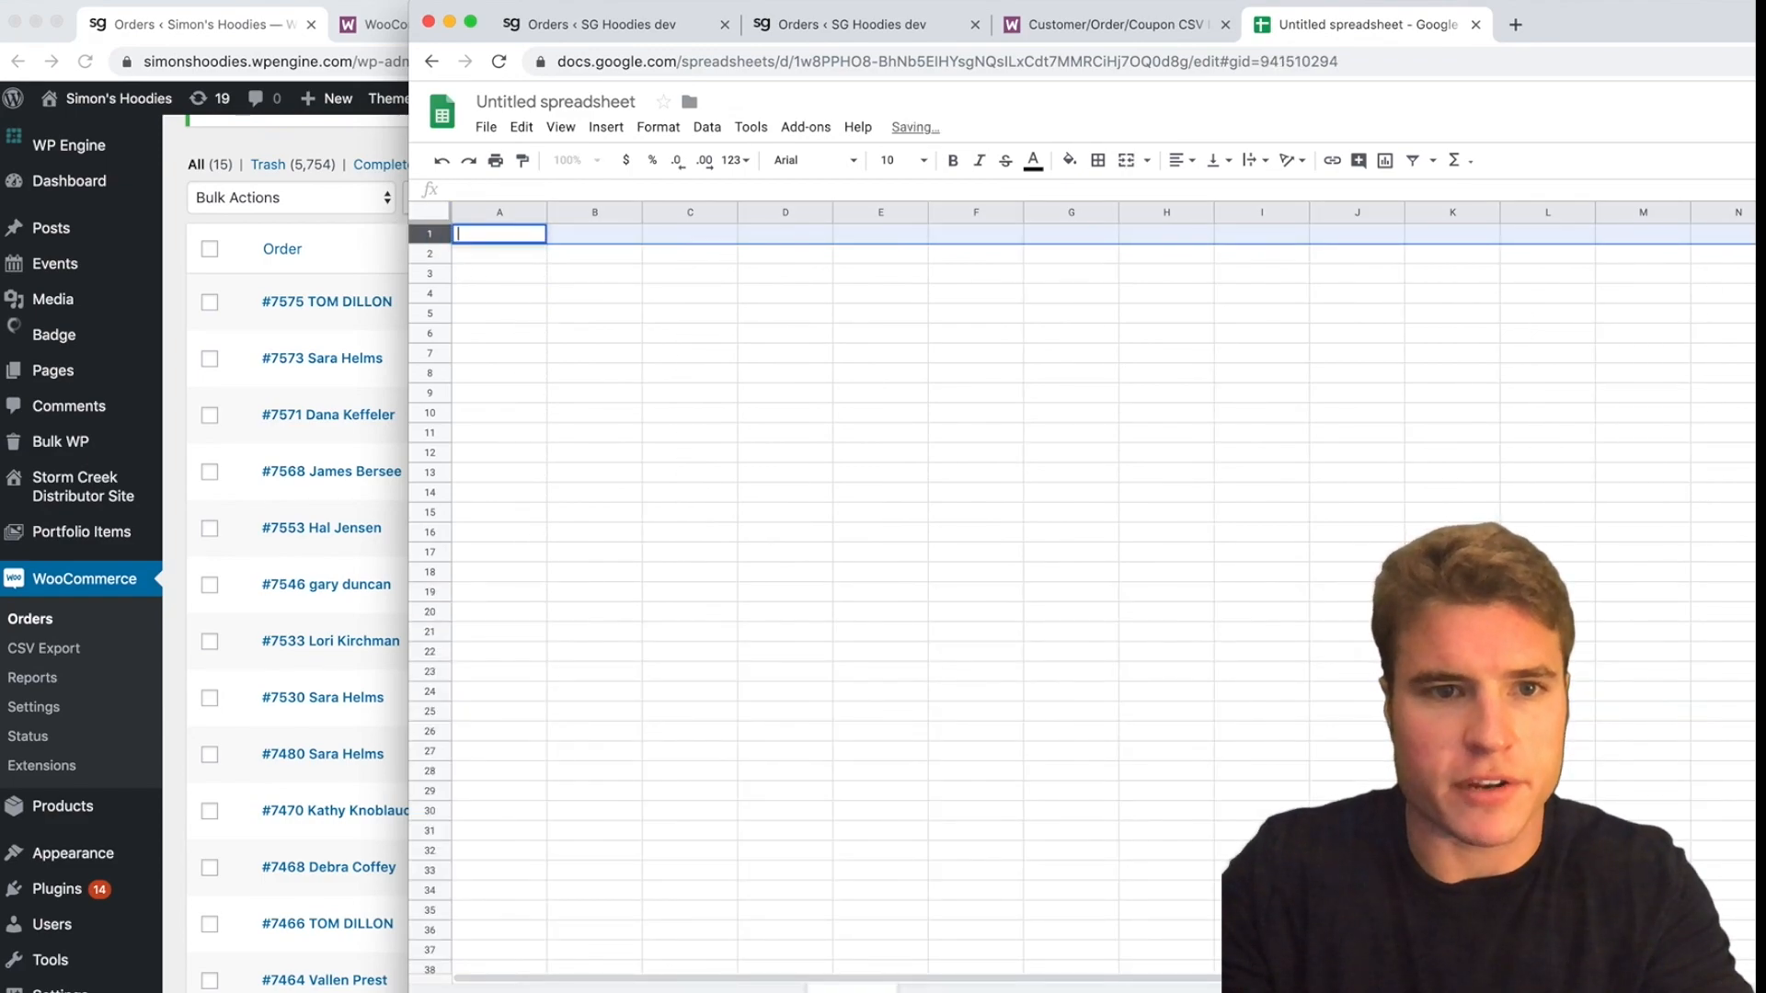
left_click(594, 314)
left_click(447, 235)
key("ctrl+v")
left_click(469, 256)
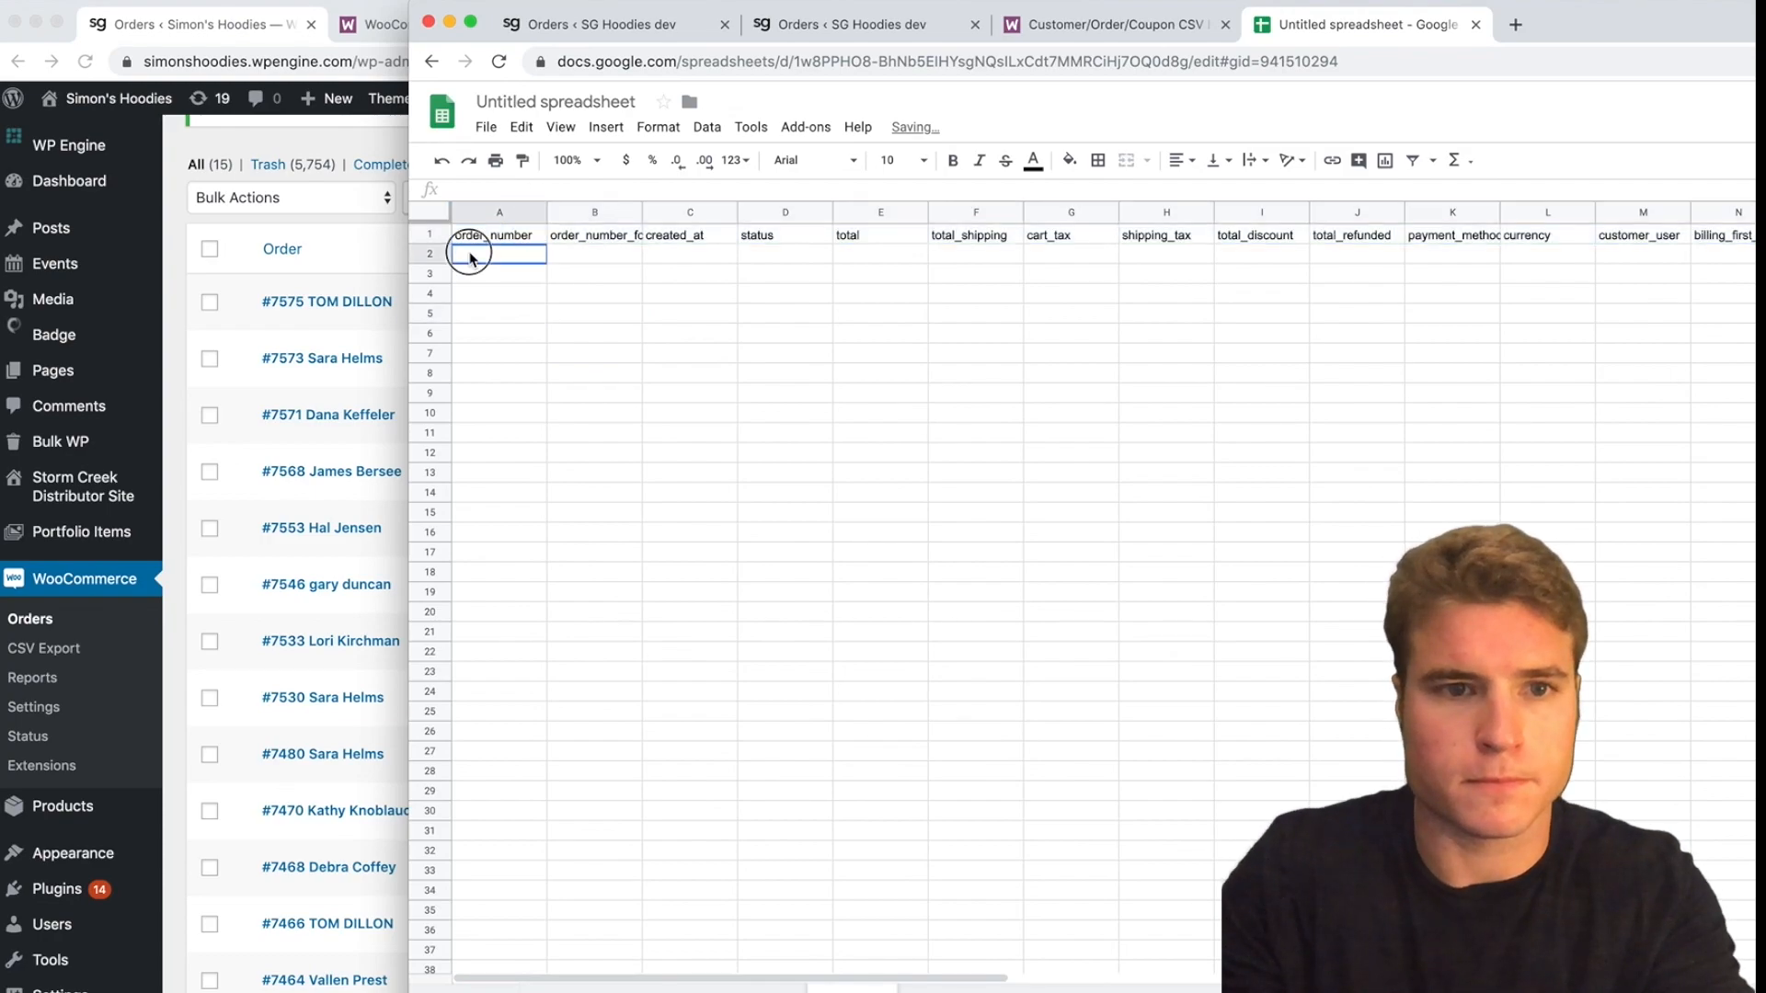
- Copy the skipped order from row 4 of the orders sheet into row 2 of the new sheet
left_click(593, 986)
left_click(439, 296)
key("ctrl+c")
left_click(851, 986)
left_click(431, 255)
key("ctrl+v")
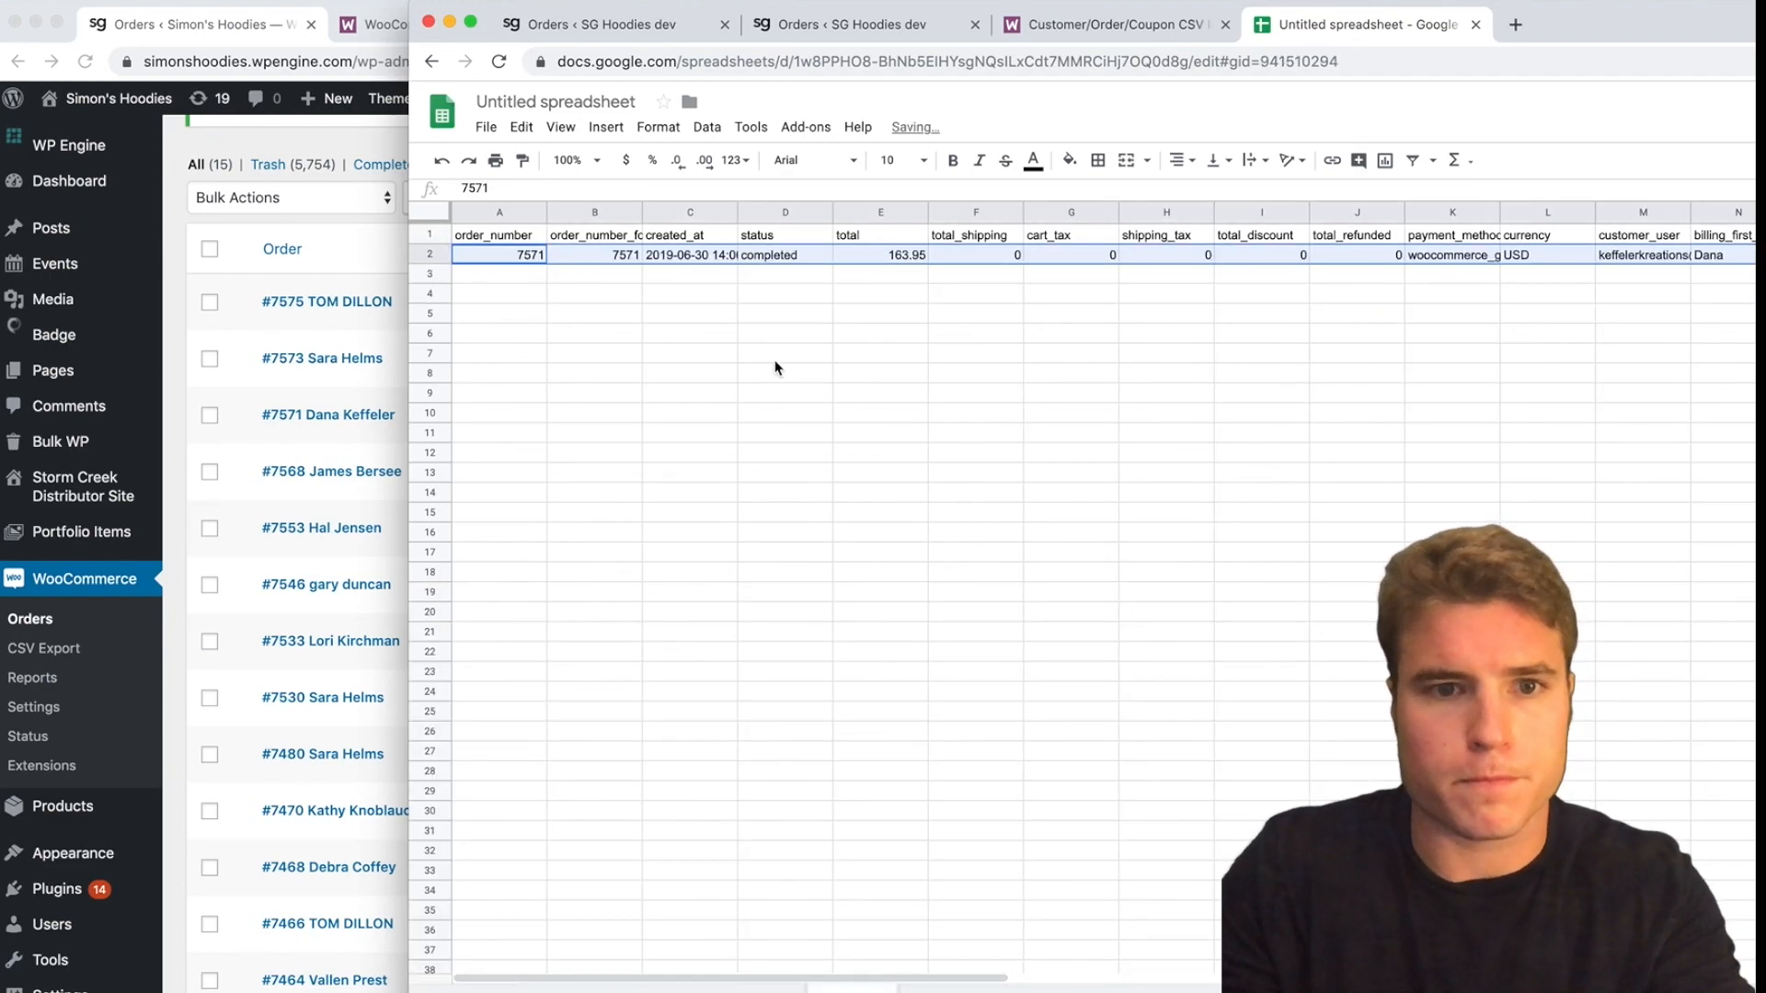
- Show the full contents of the skipped order's line_items cell and copy the product name "Velvet Lined Softshell Jacket" from it
scroll(775, 368, "right", 10)
scroll(775, 368, "right", 5)
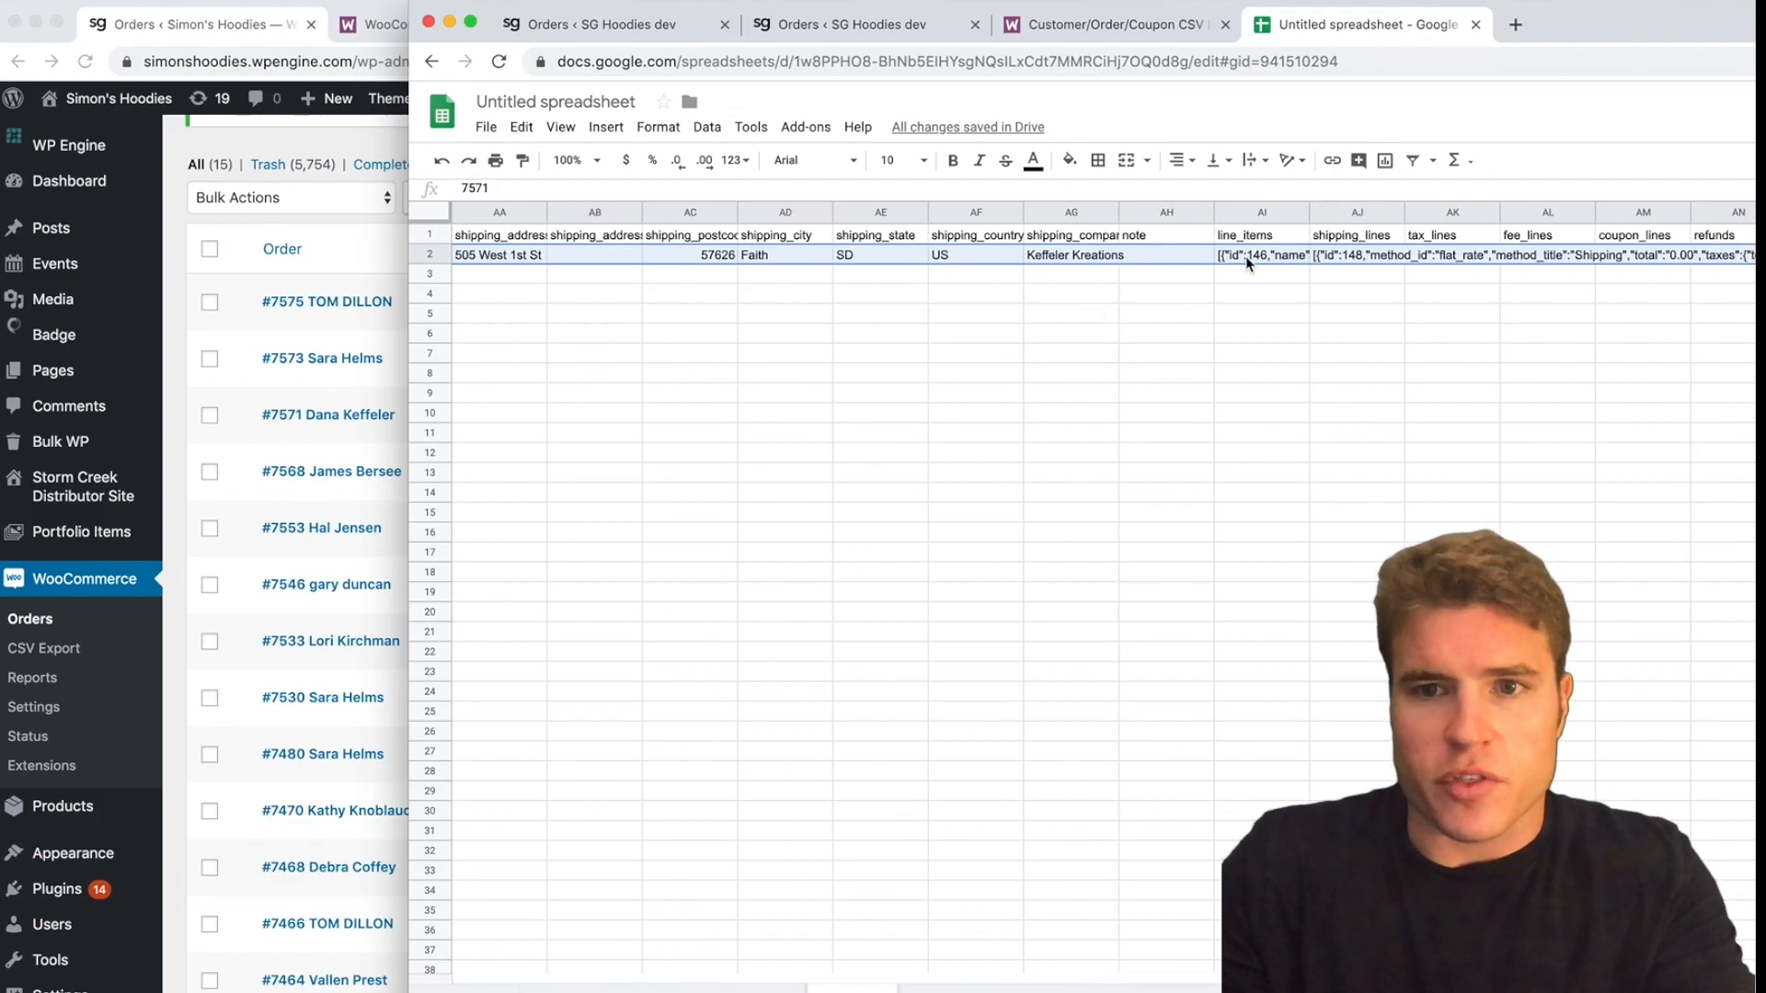
left_click(1245, 256)
left_click_drag(1189, 202, 1208, 342)
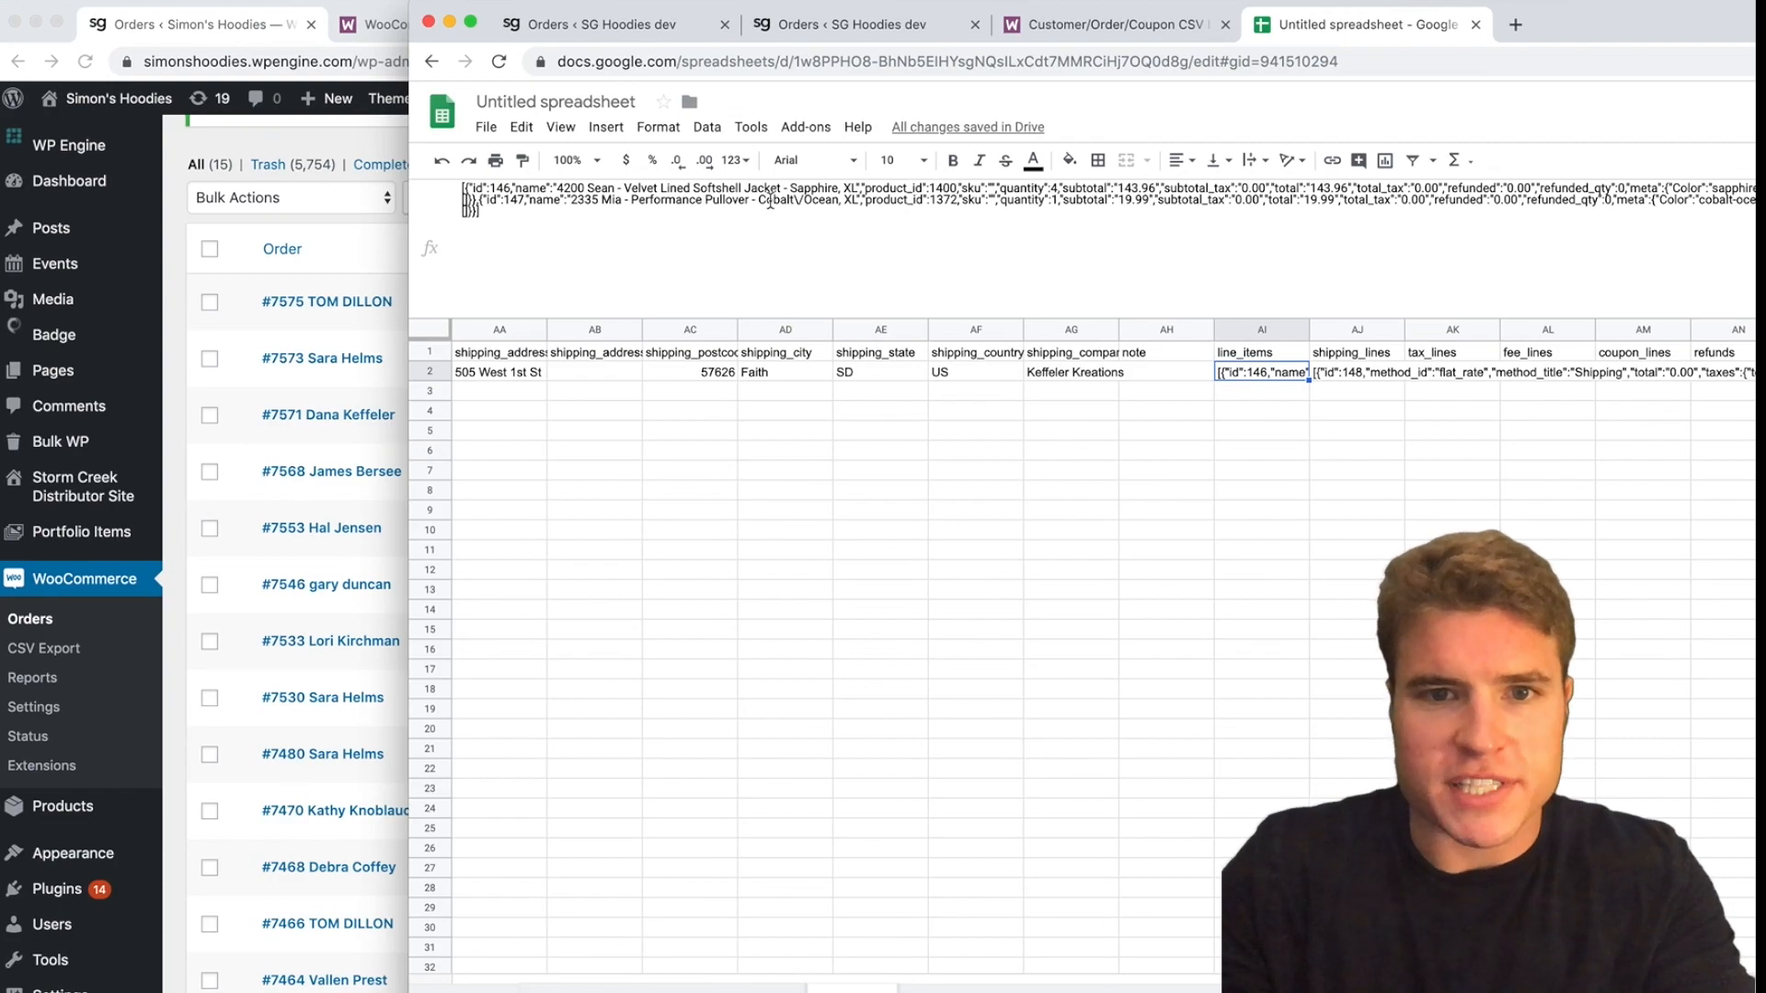
left_click(989, 188)
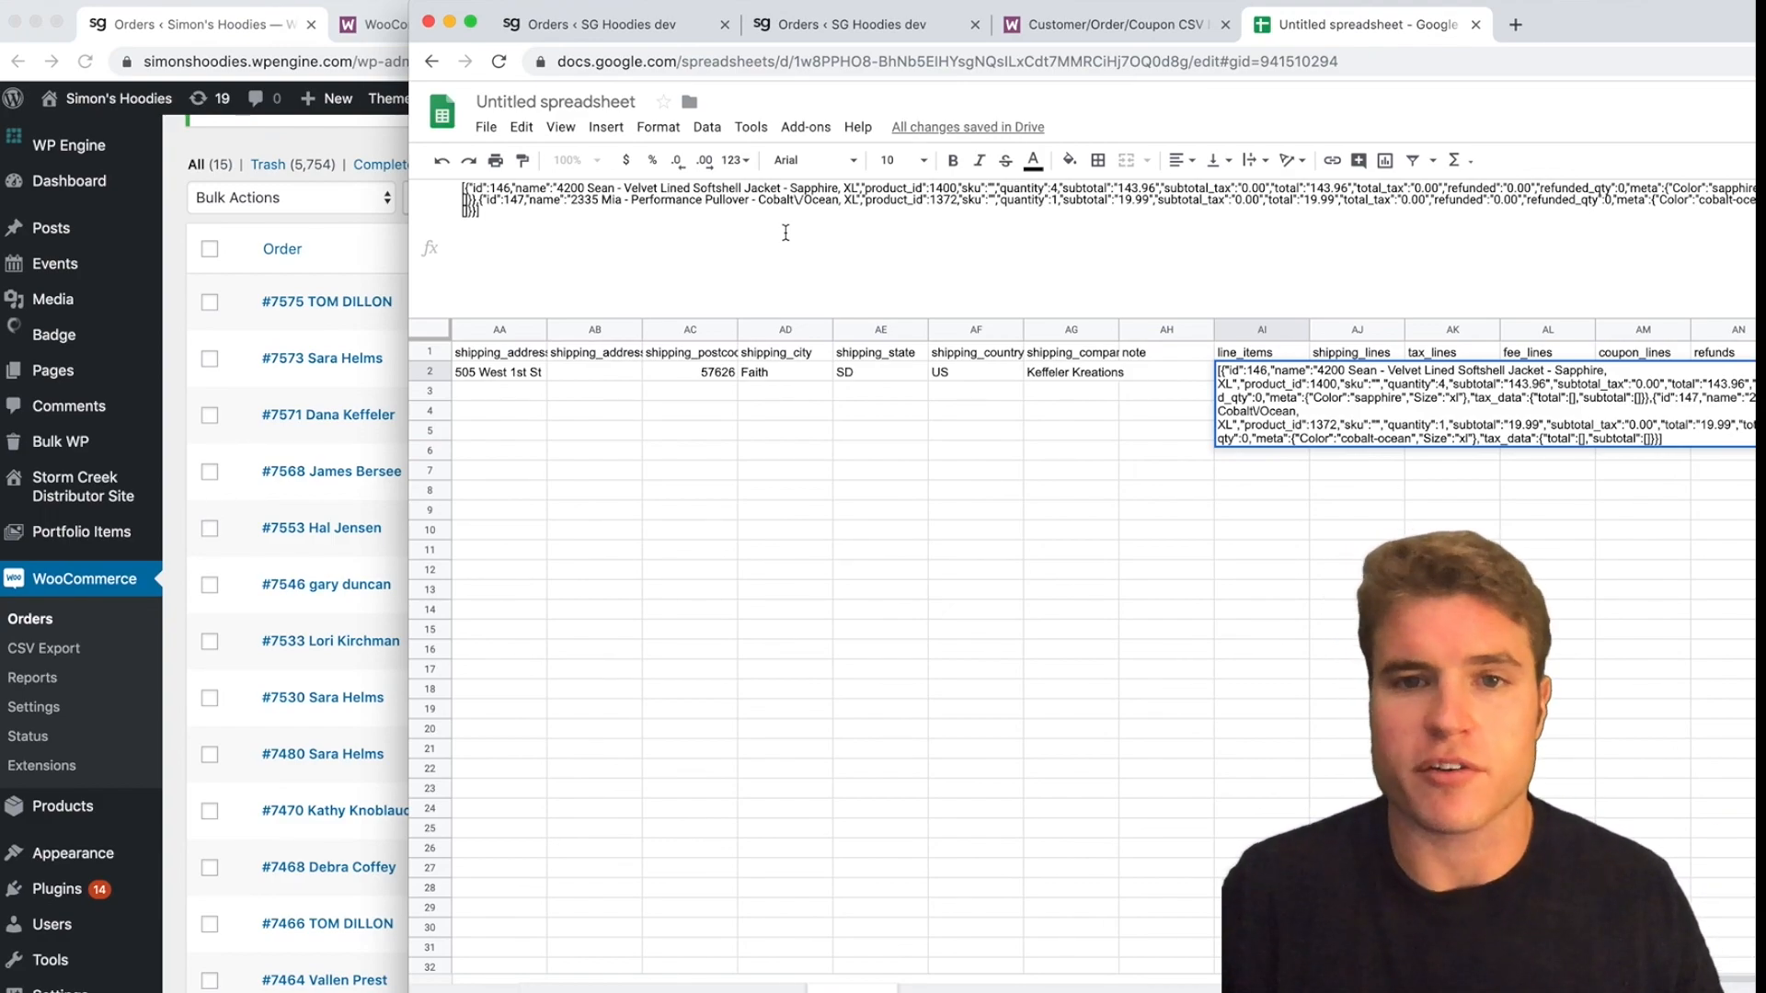
left_click_drag(836, 187, 780, 189)
left_click(662, 190)
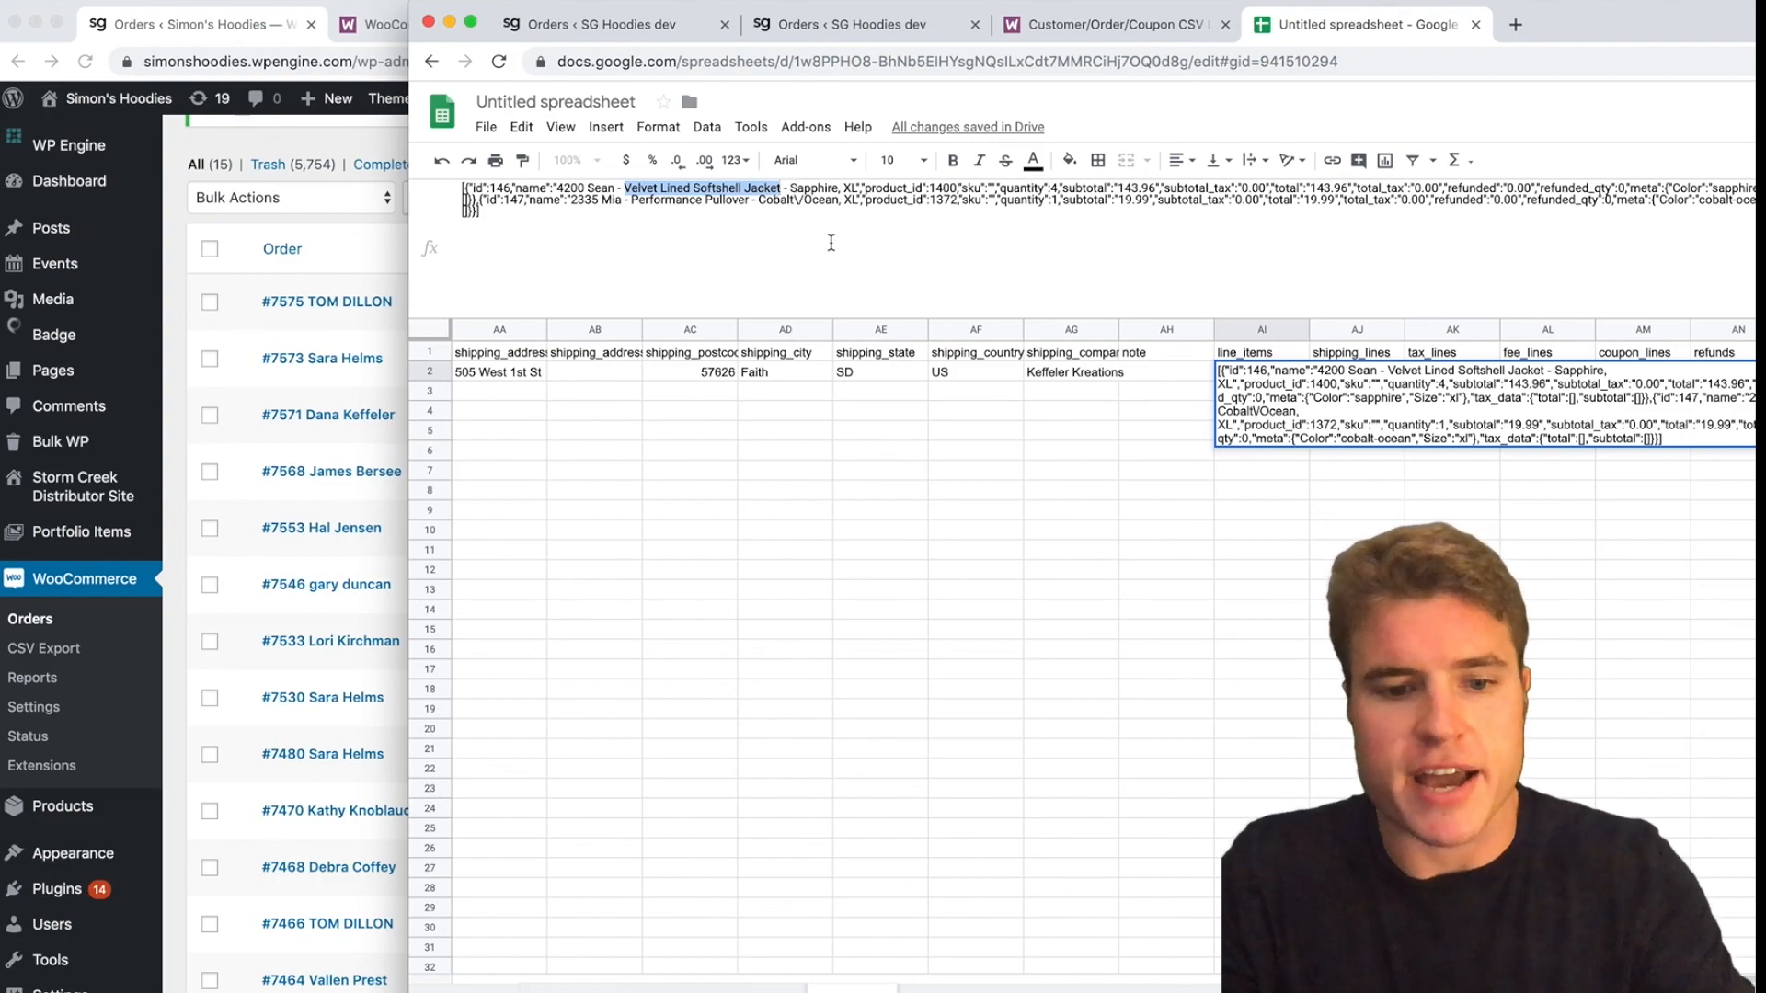
- Search the dev store's products for "Velvet Lined Softshell Jacket"
key("super+2")
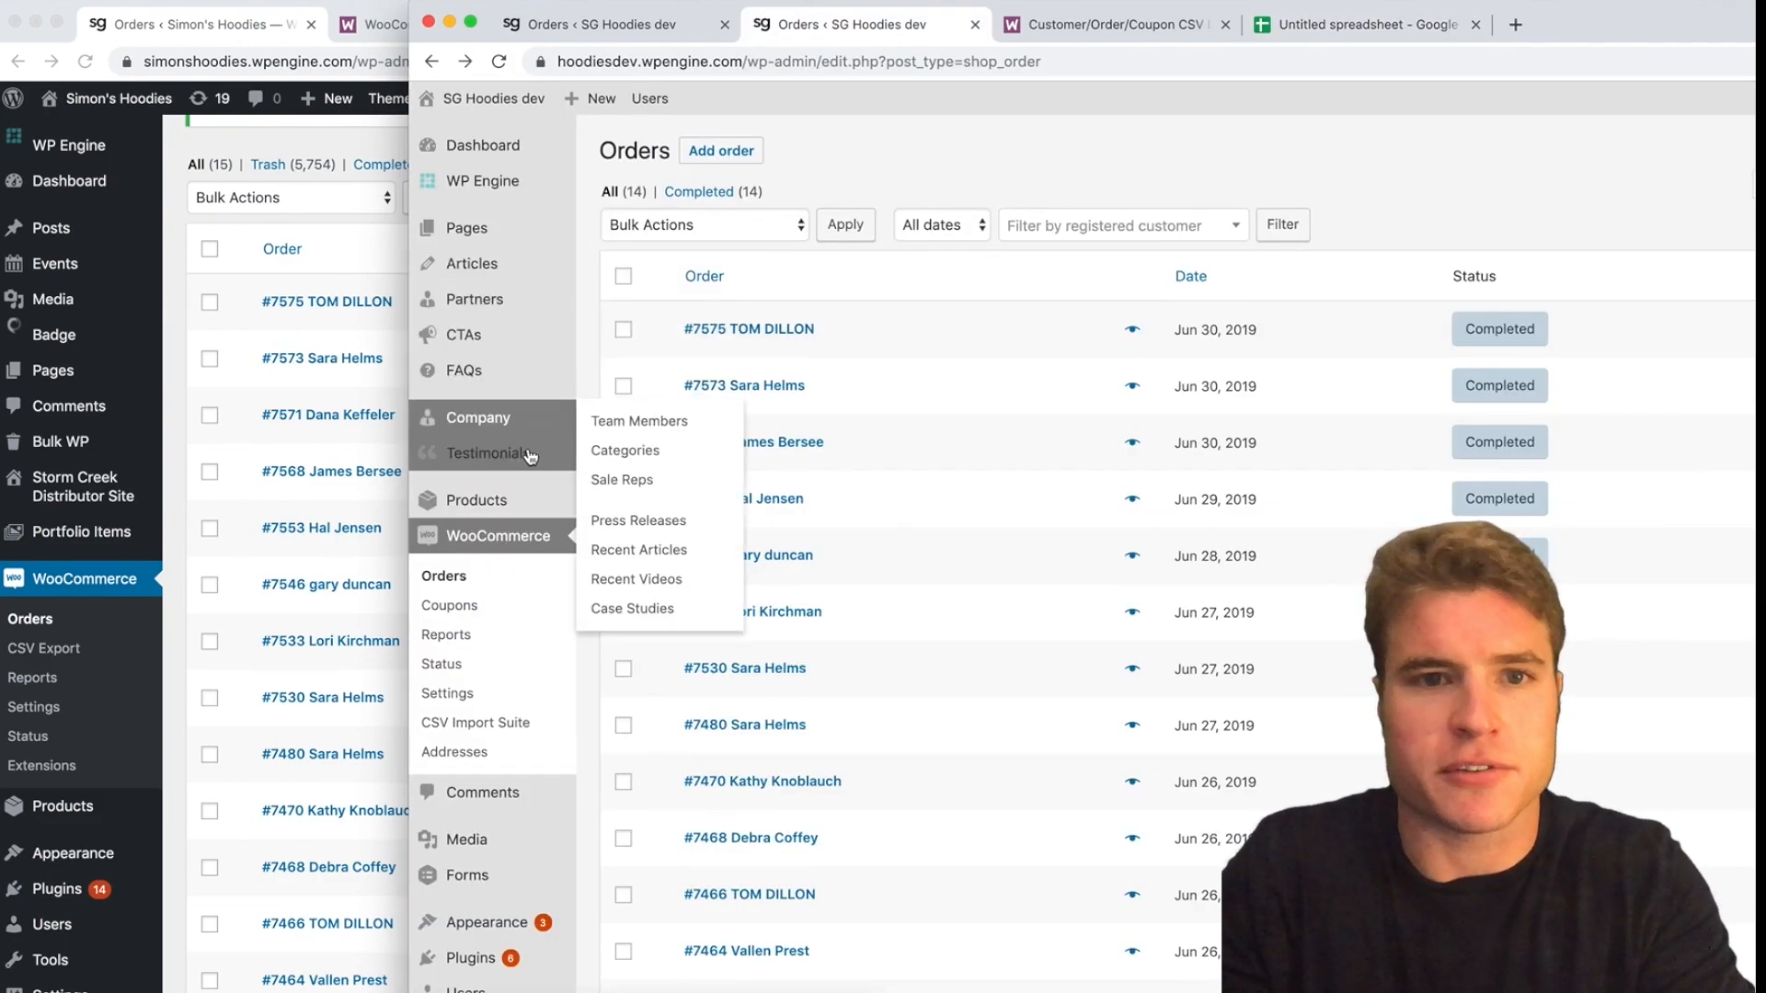
left_click(521, 507)
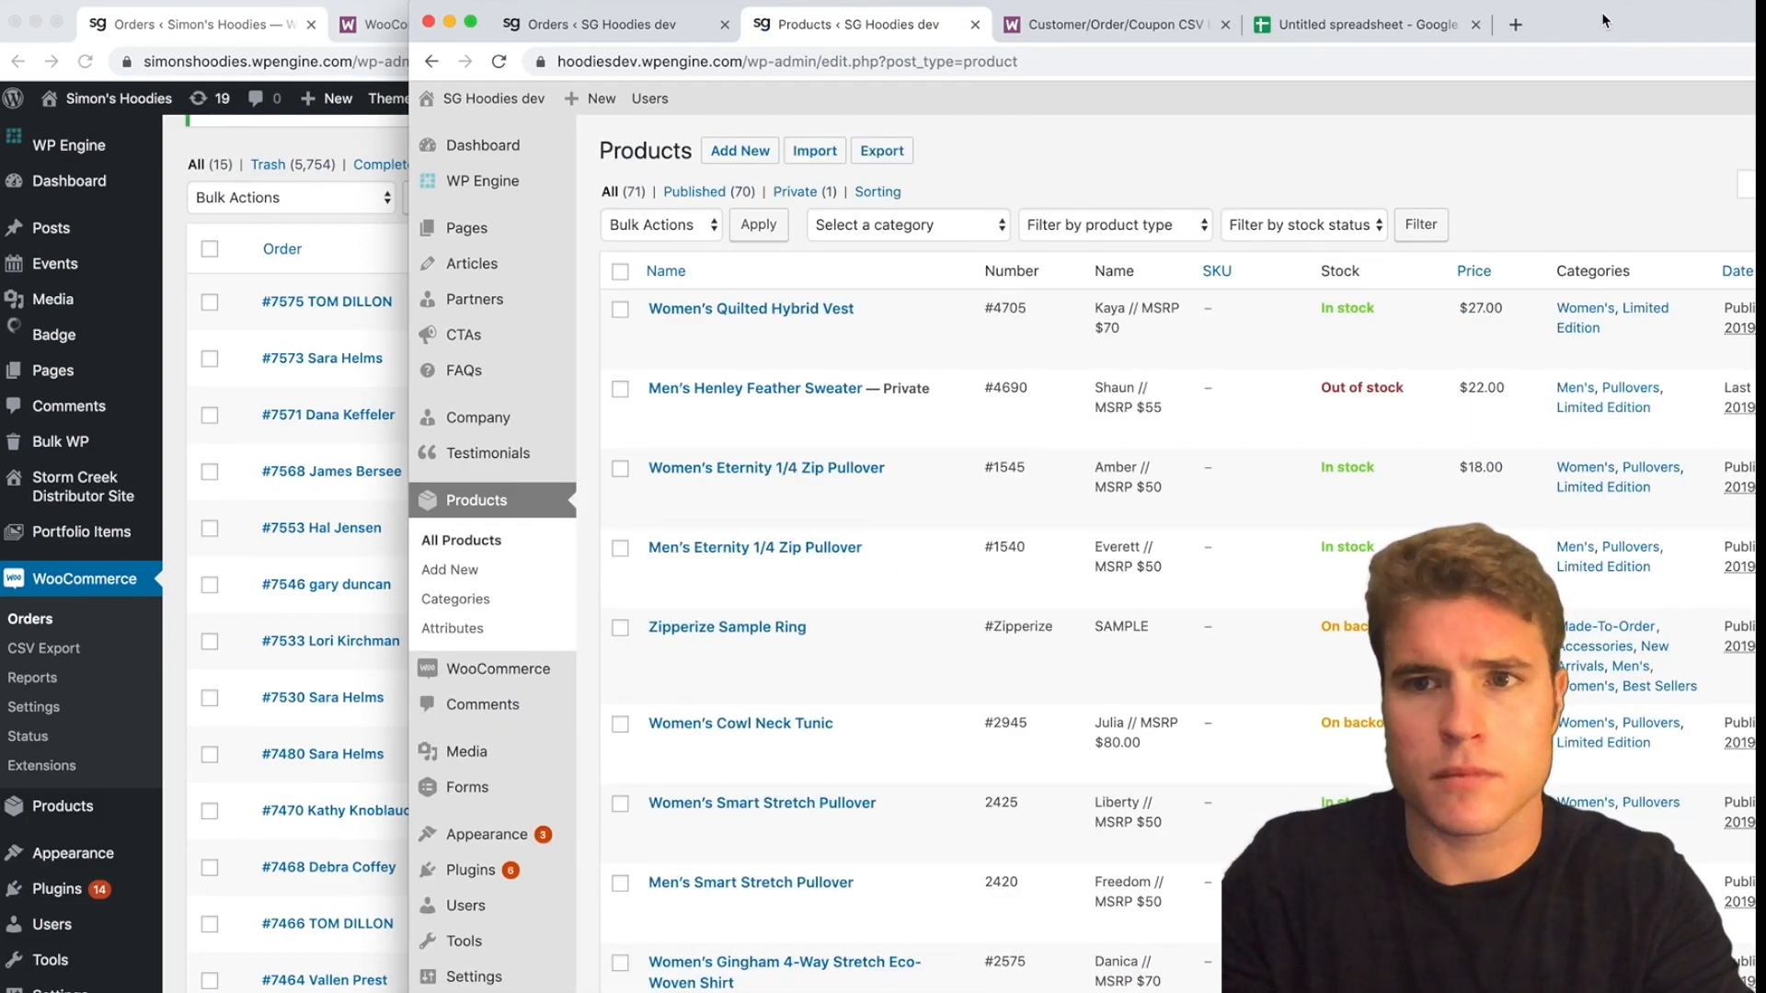
left_click_drag(1603, 20, 1382, 21)
left_click(1530, 182)
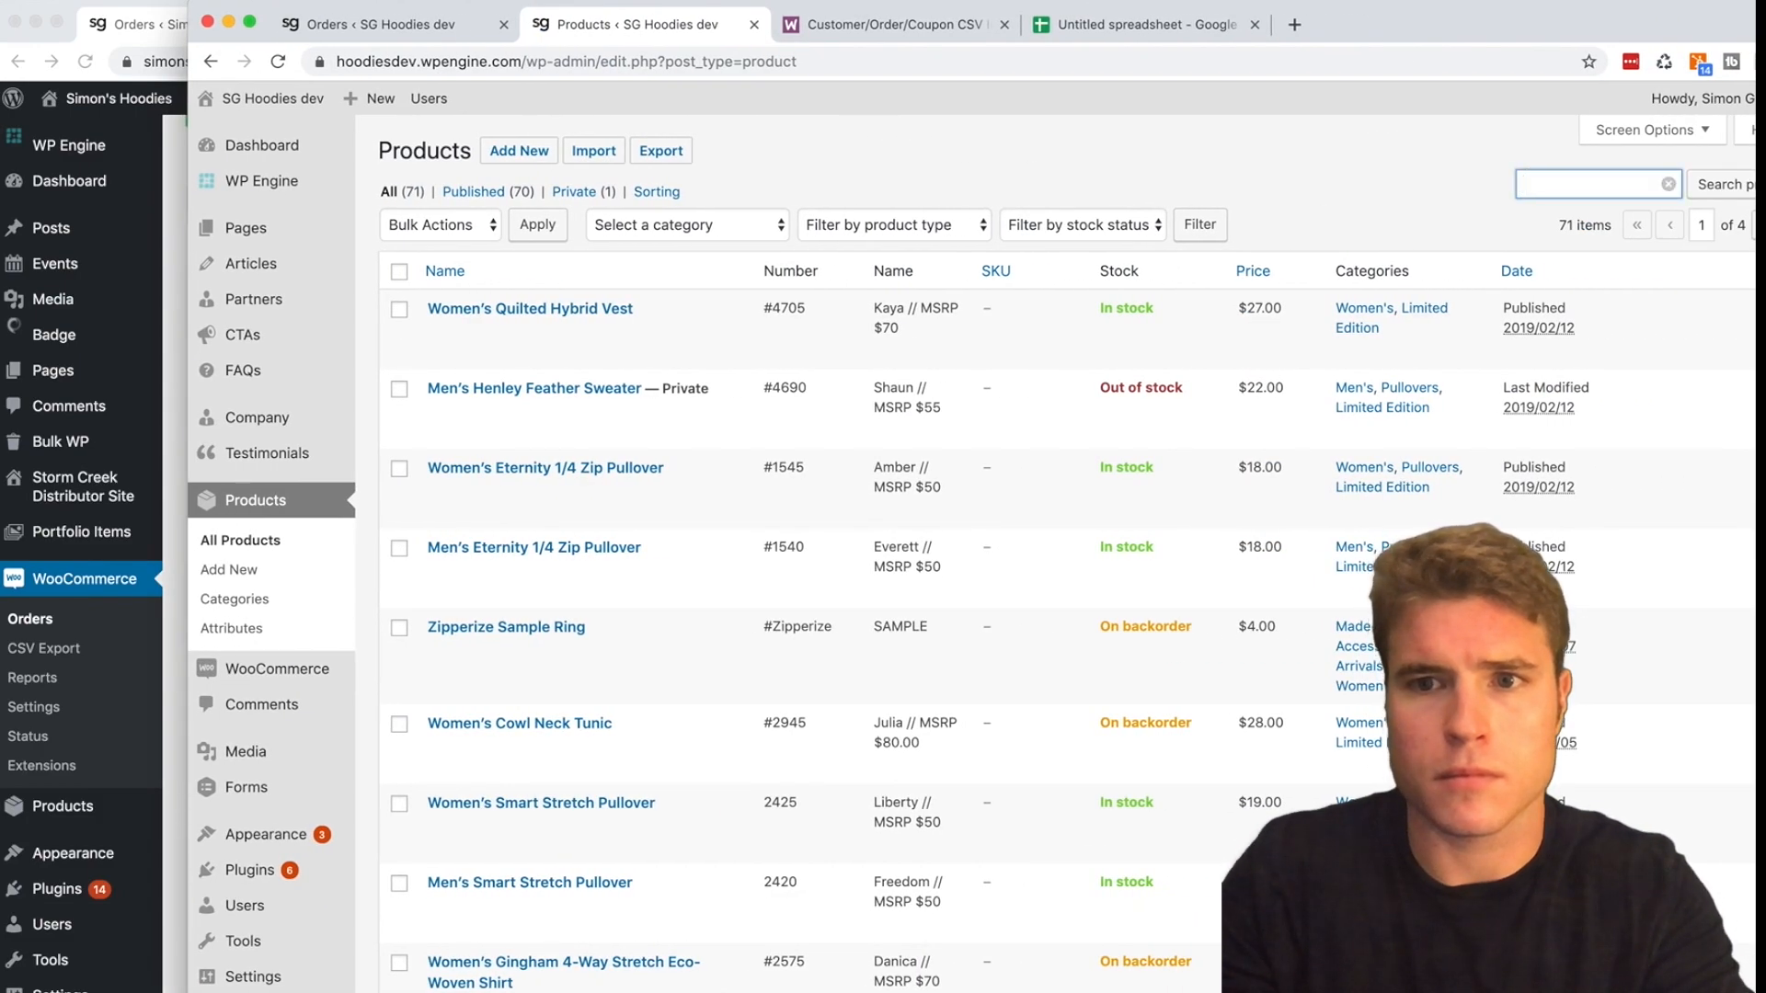
key("super+v")
key("Return")
mouse_move(1423, 18)
left_mouse_down()
mouse_move(1400, 19)
mouse_move(1427, 18)
left_mouse_up()
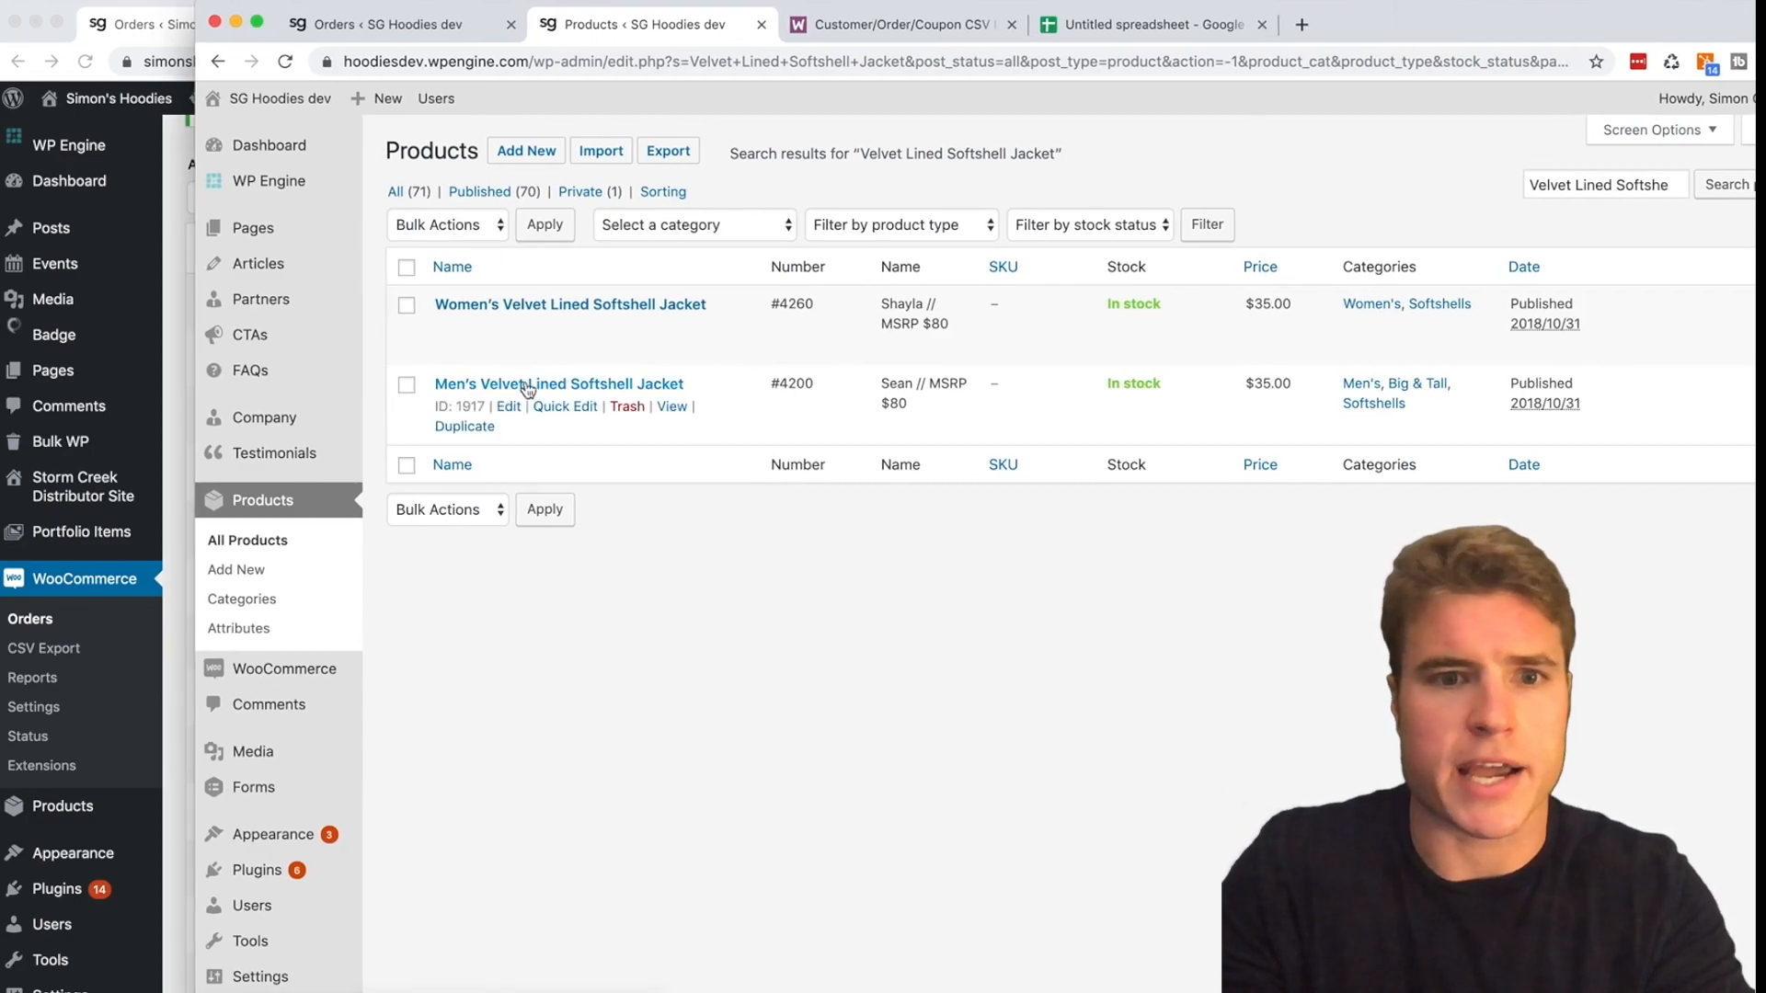
- Open the Men's Velvet Lined Softshell Jacket product for editing in a new tab
left_click(509, 406, "super")
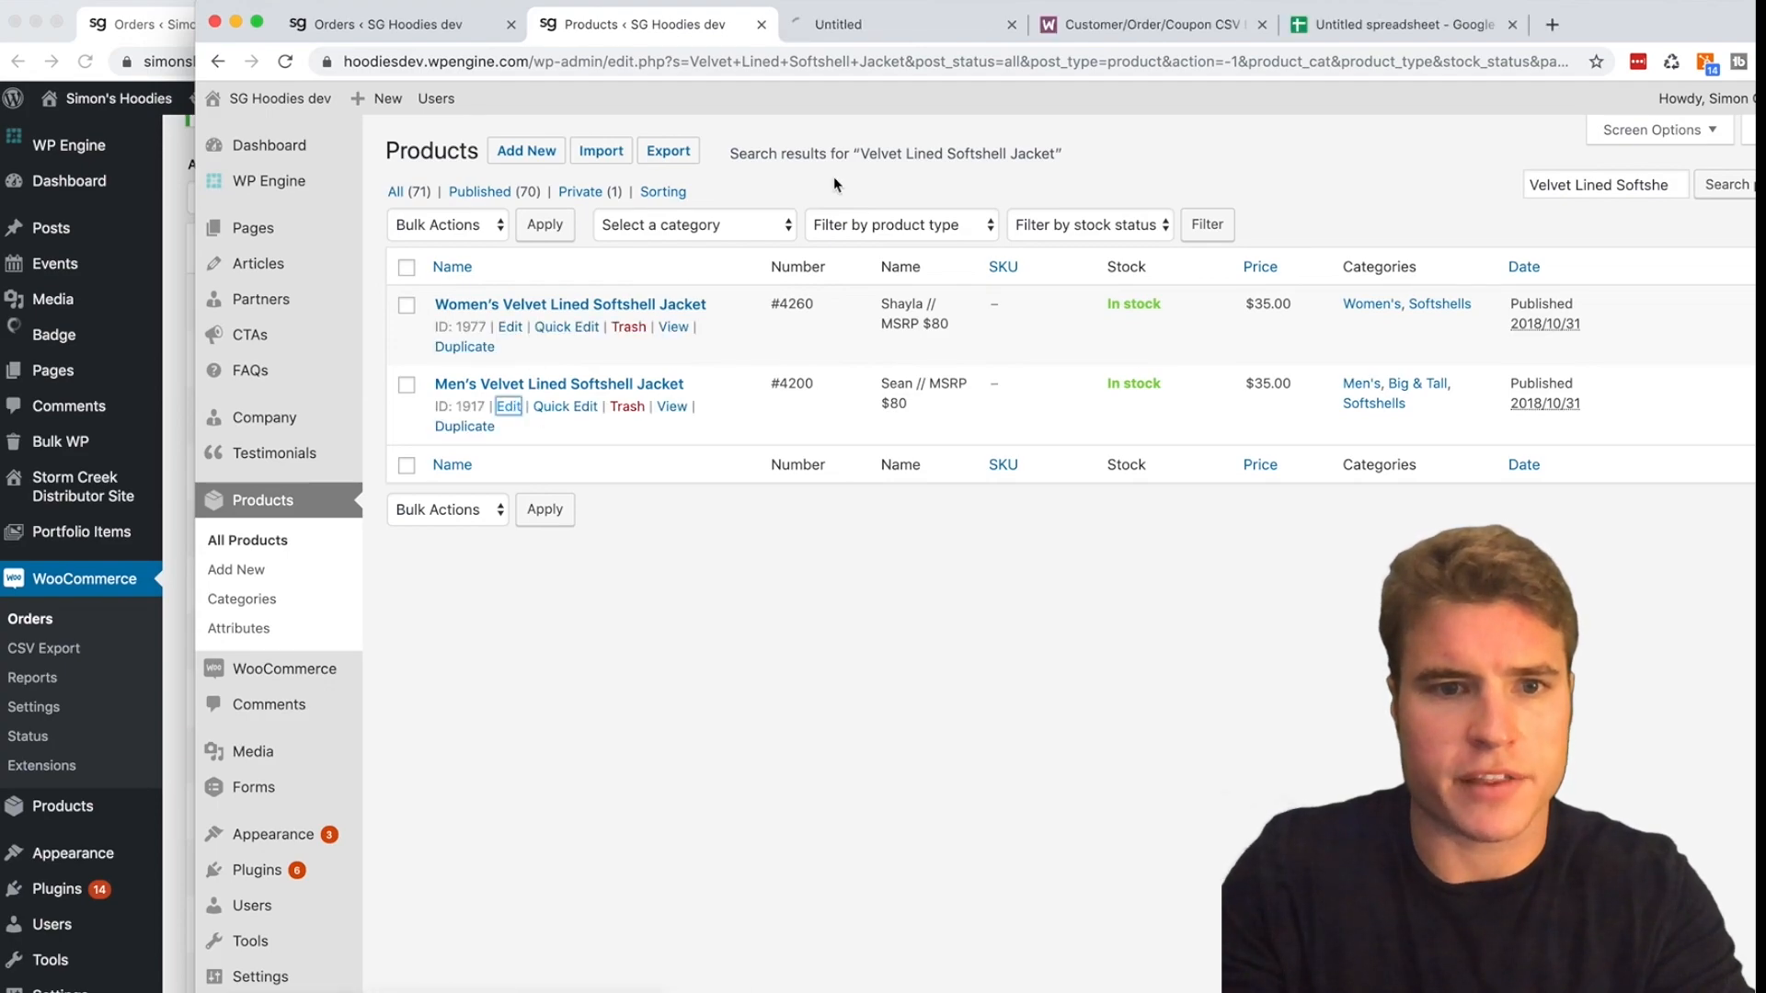
left_click(959, 28)
left_click_drag(1612, 21, 1605, 22)
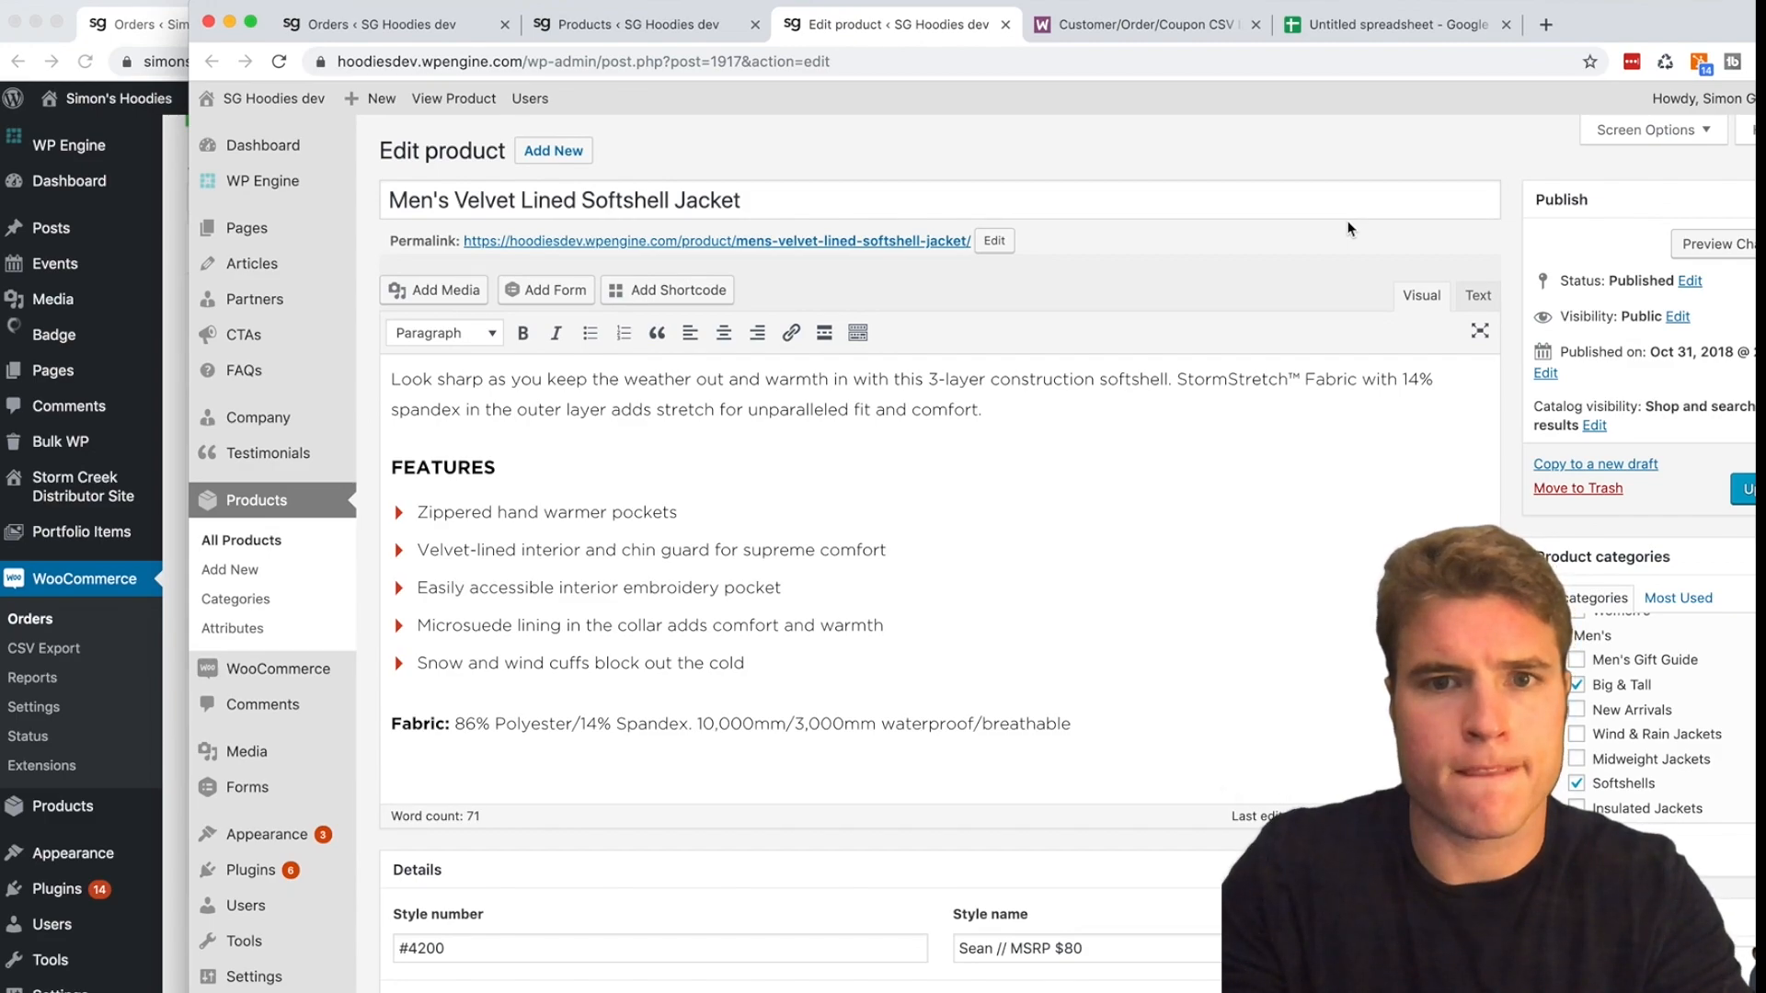
- Examine all three pages of the product's variations for the color and size in the skipped order
scroll(988, 495, "down", 10)
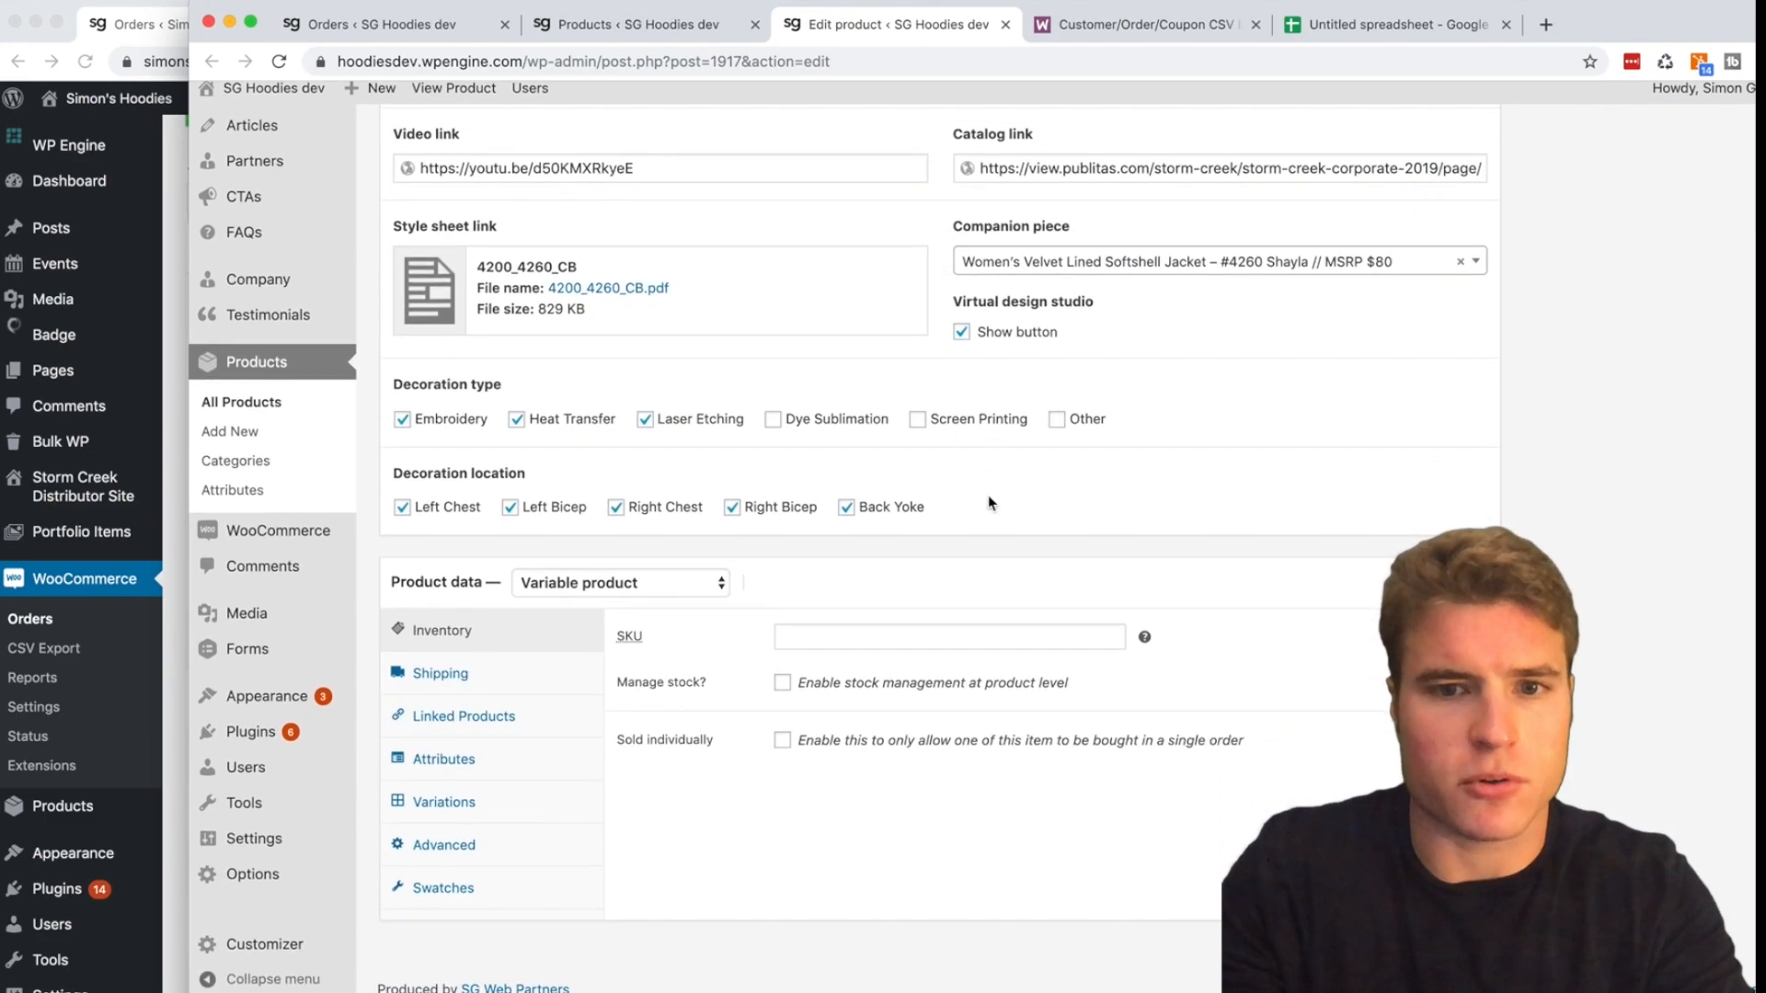
left_click(555, 824)
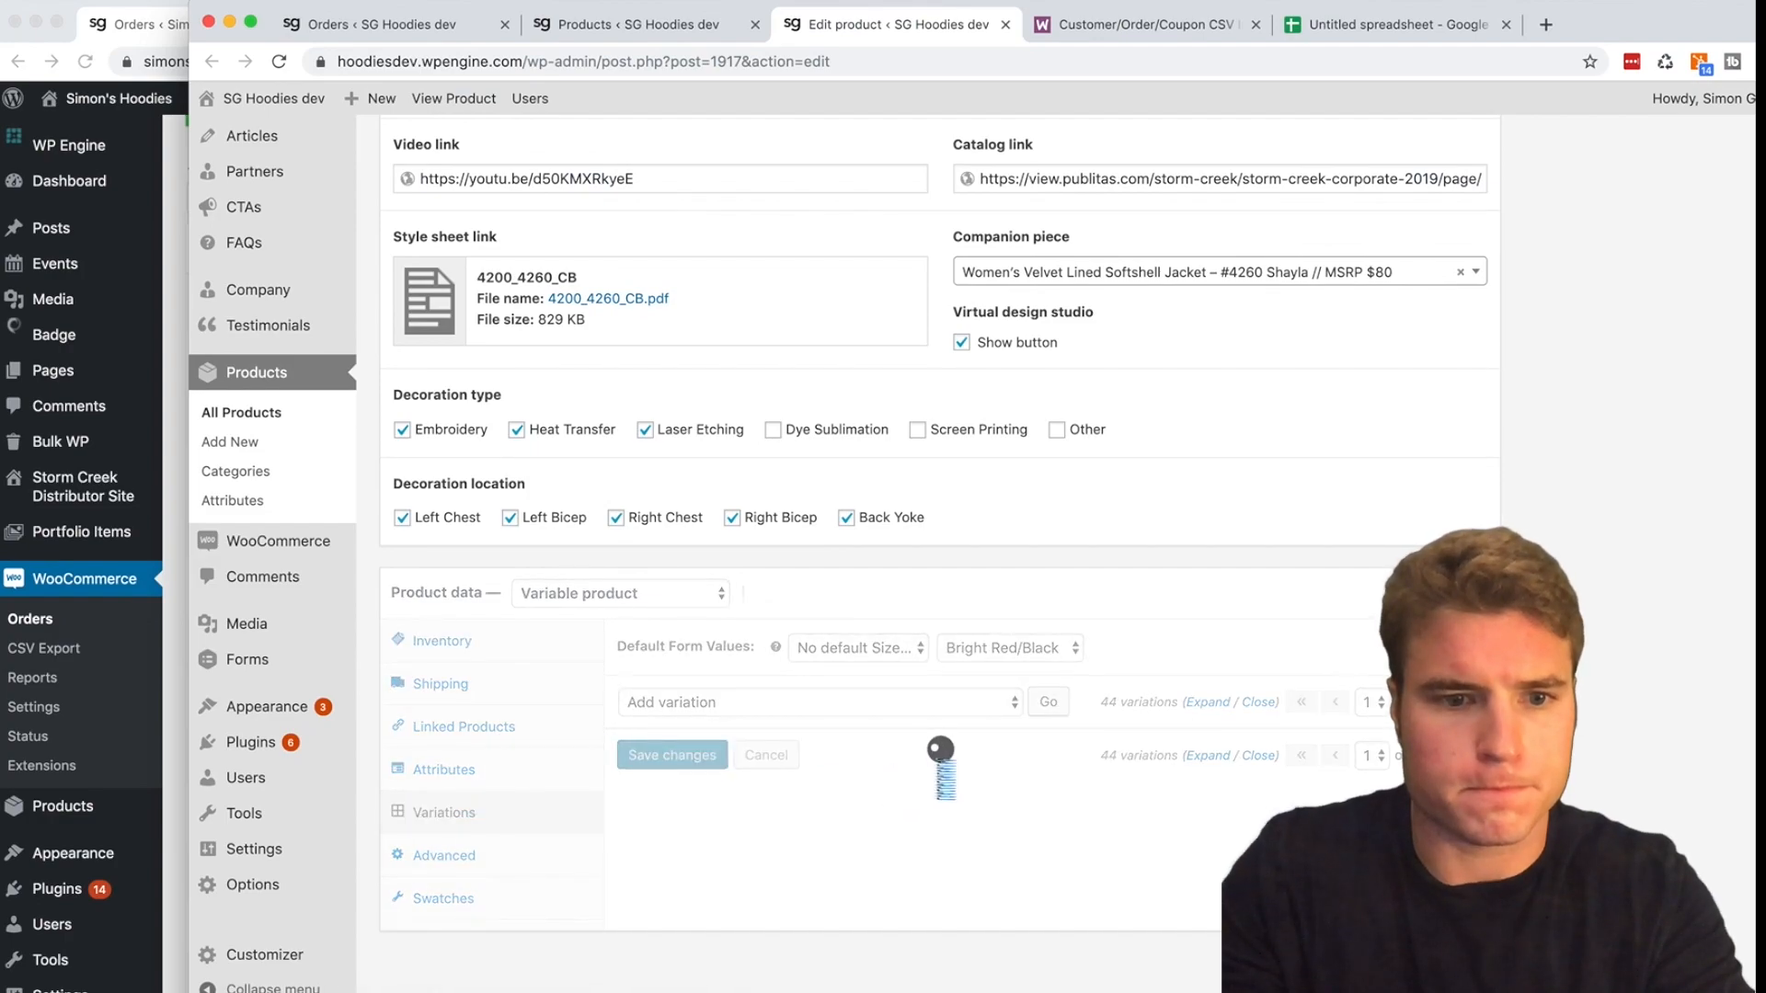
scroll(938, 763, "down", 6)
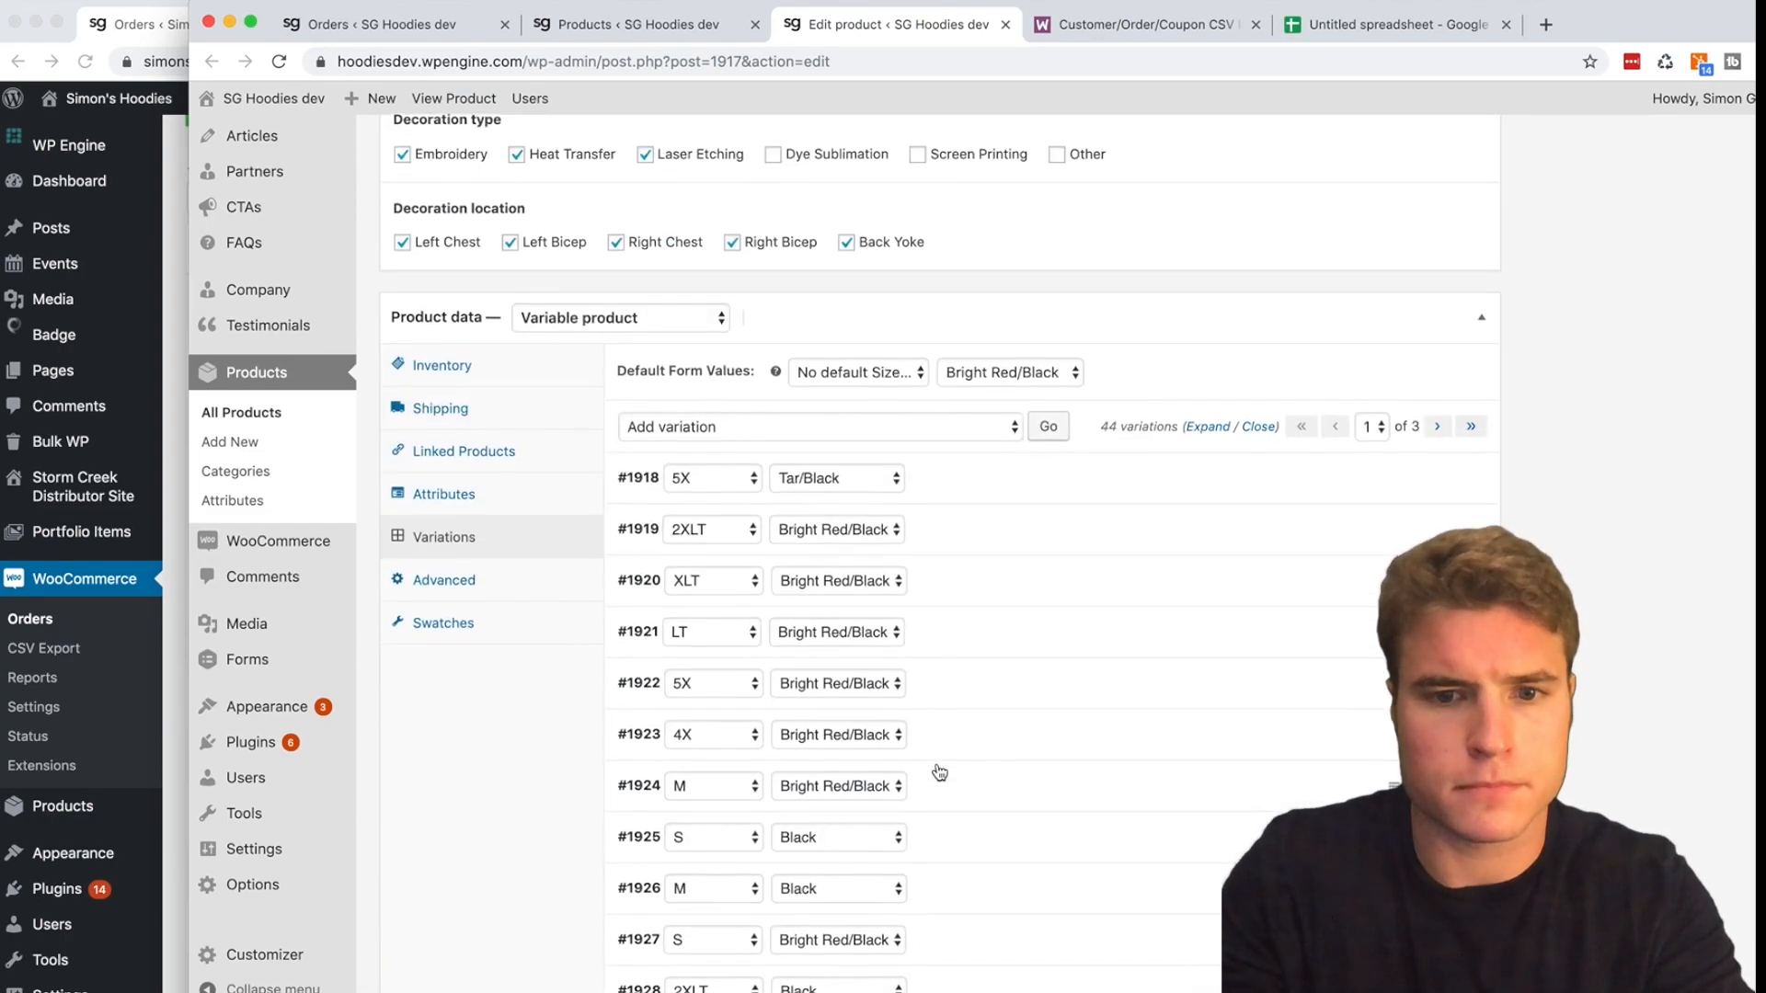
scroll(939, 772, "down", 1)
left_click(1447, 905)
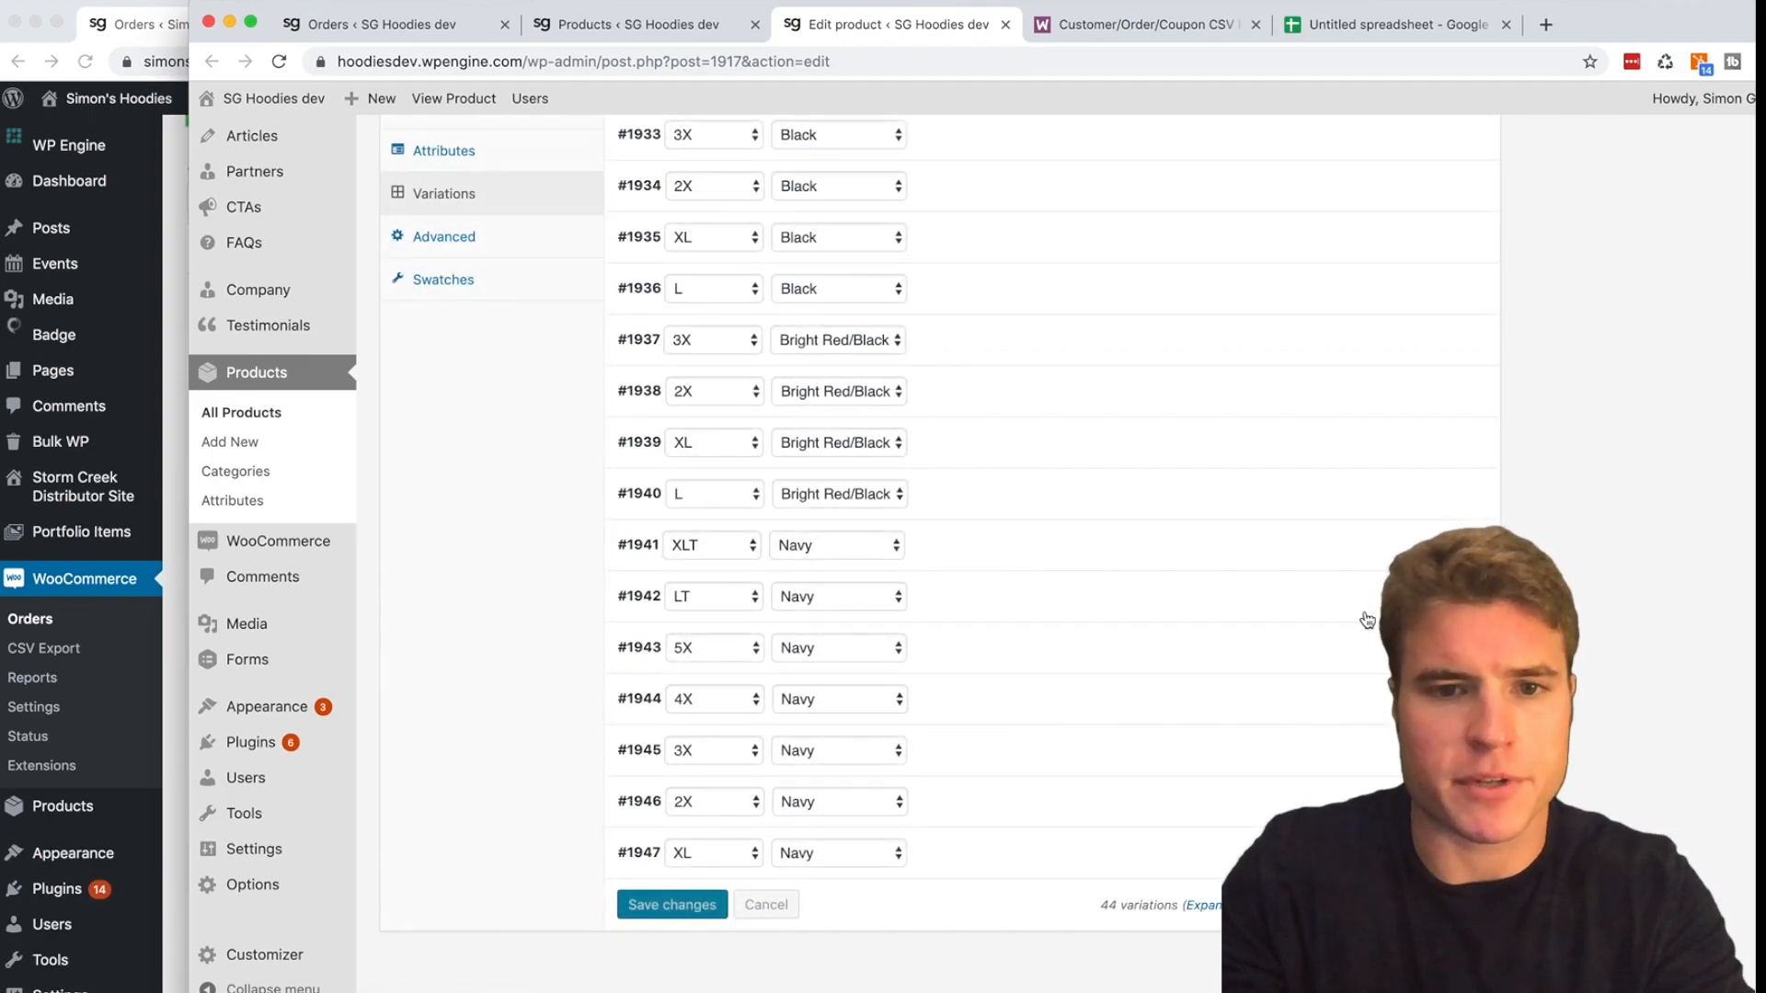
scroll(1373, 678, "up", 2)
scroll(1417, 763, "down", 1)
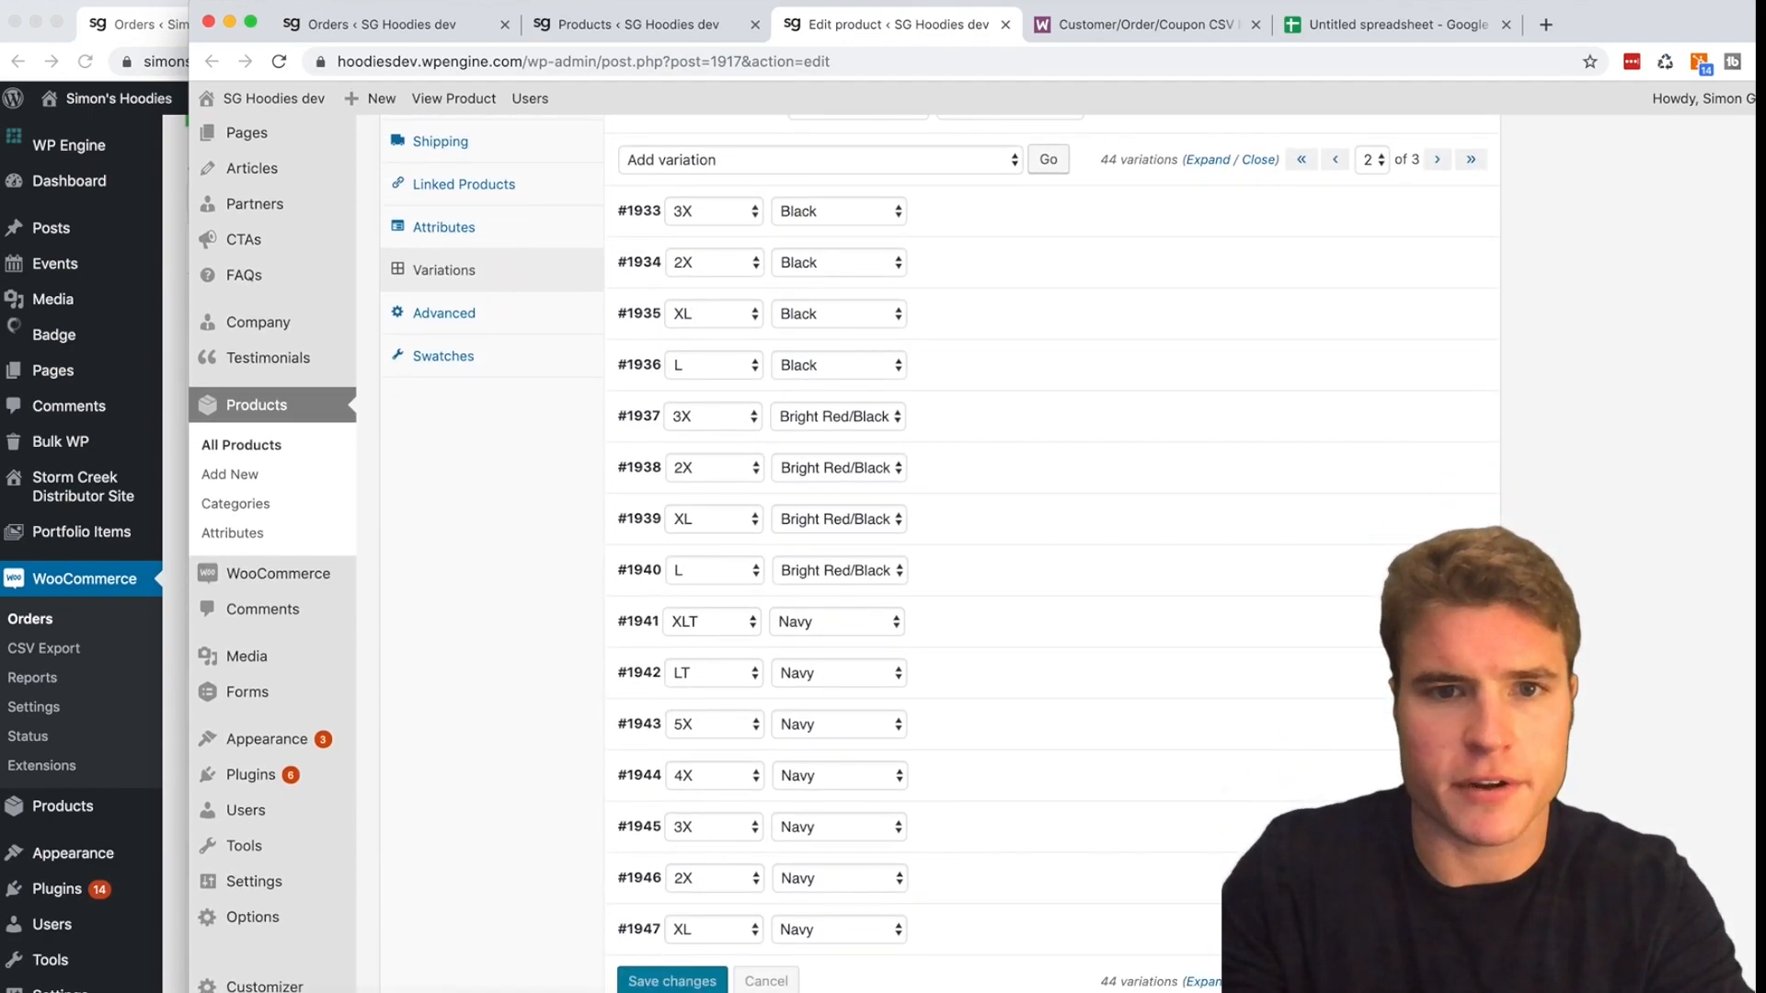
left_click(1438, 982)
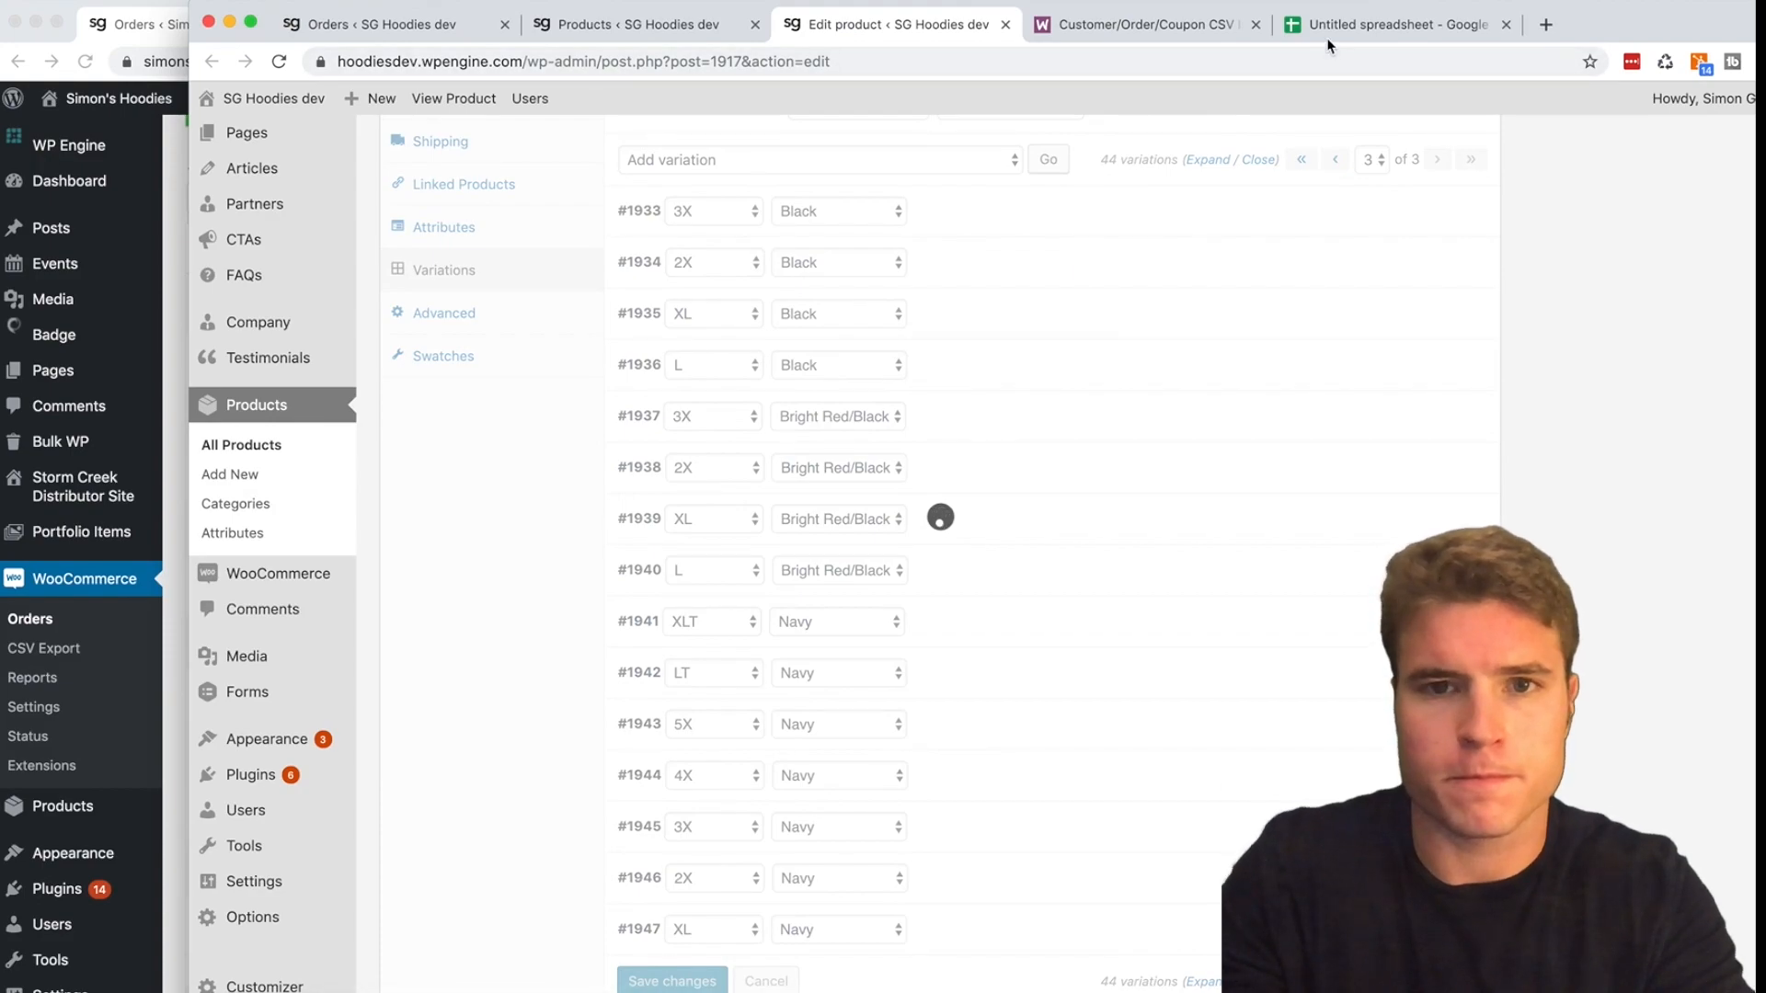
scroll(1124, 598, "up", 5)
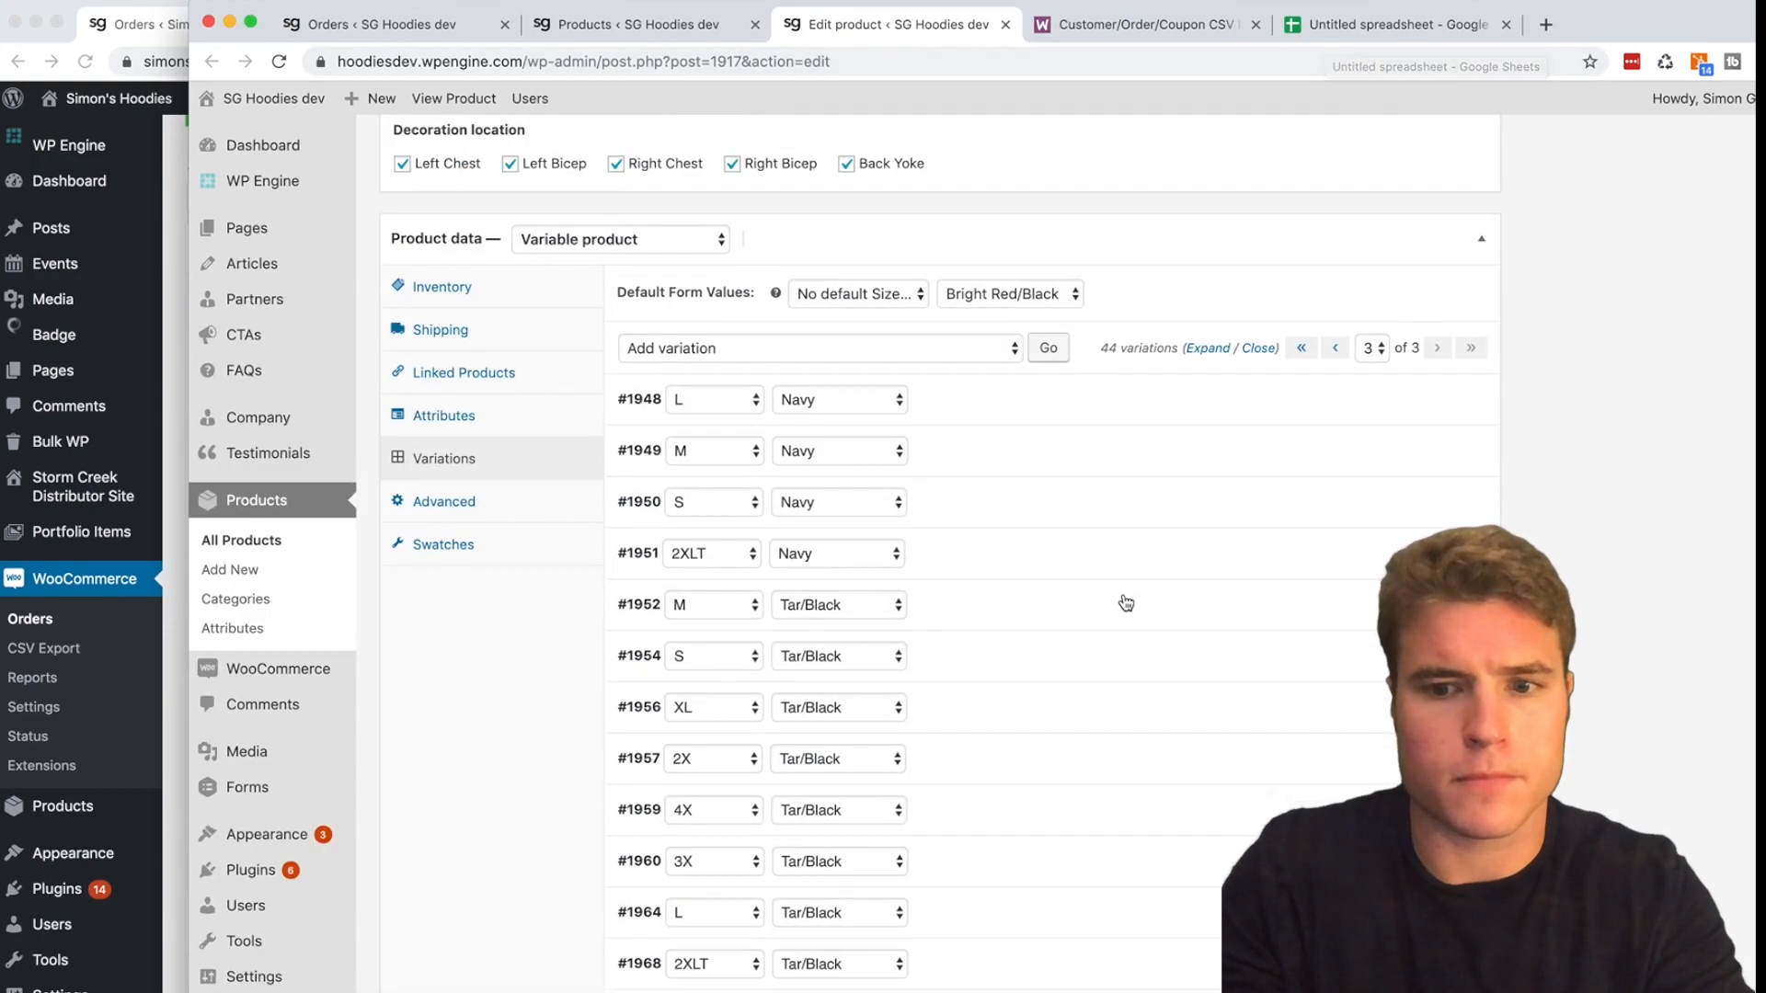
scroll(1124, 598, "up", 3)
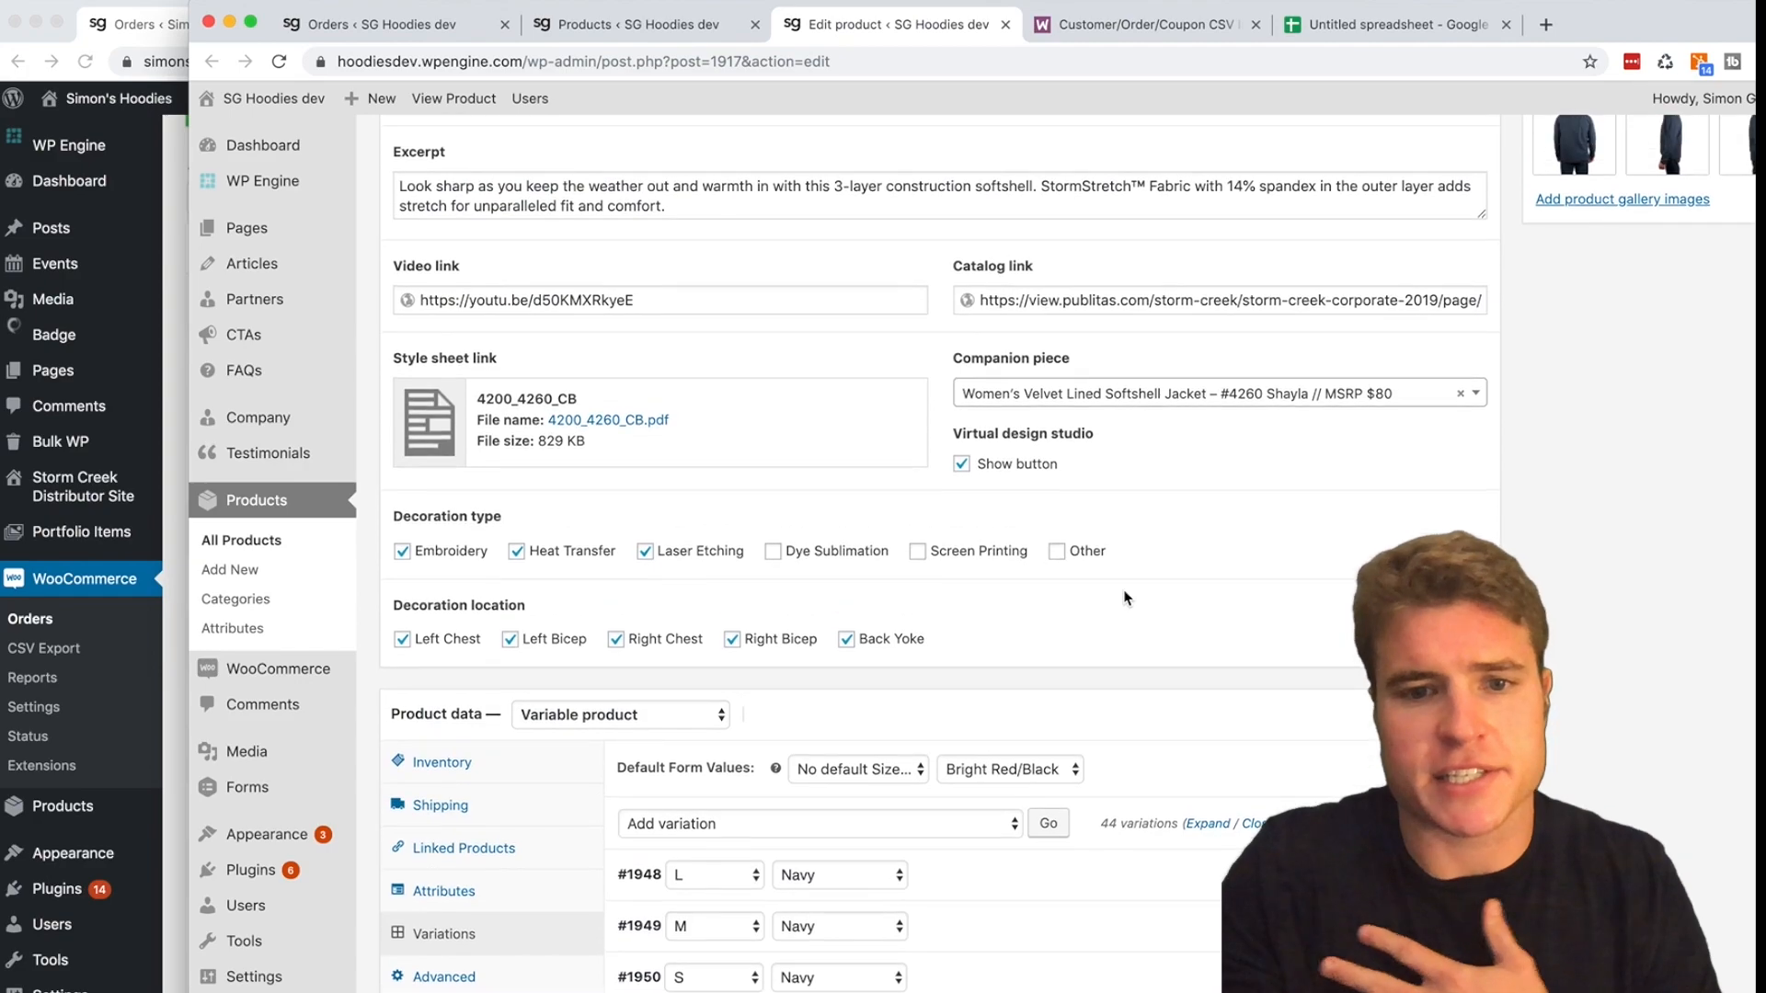
scroll(1126, 596, "up", 1)
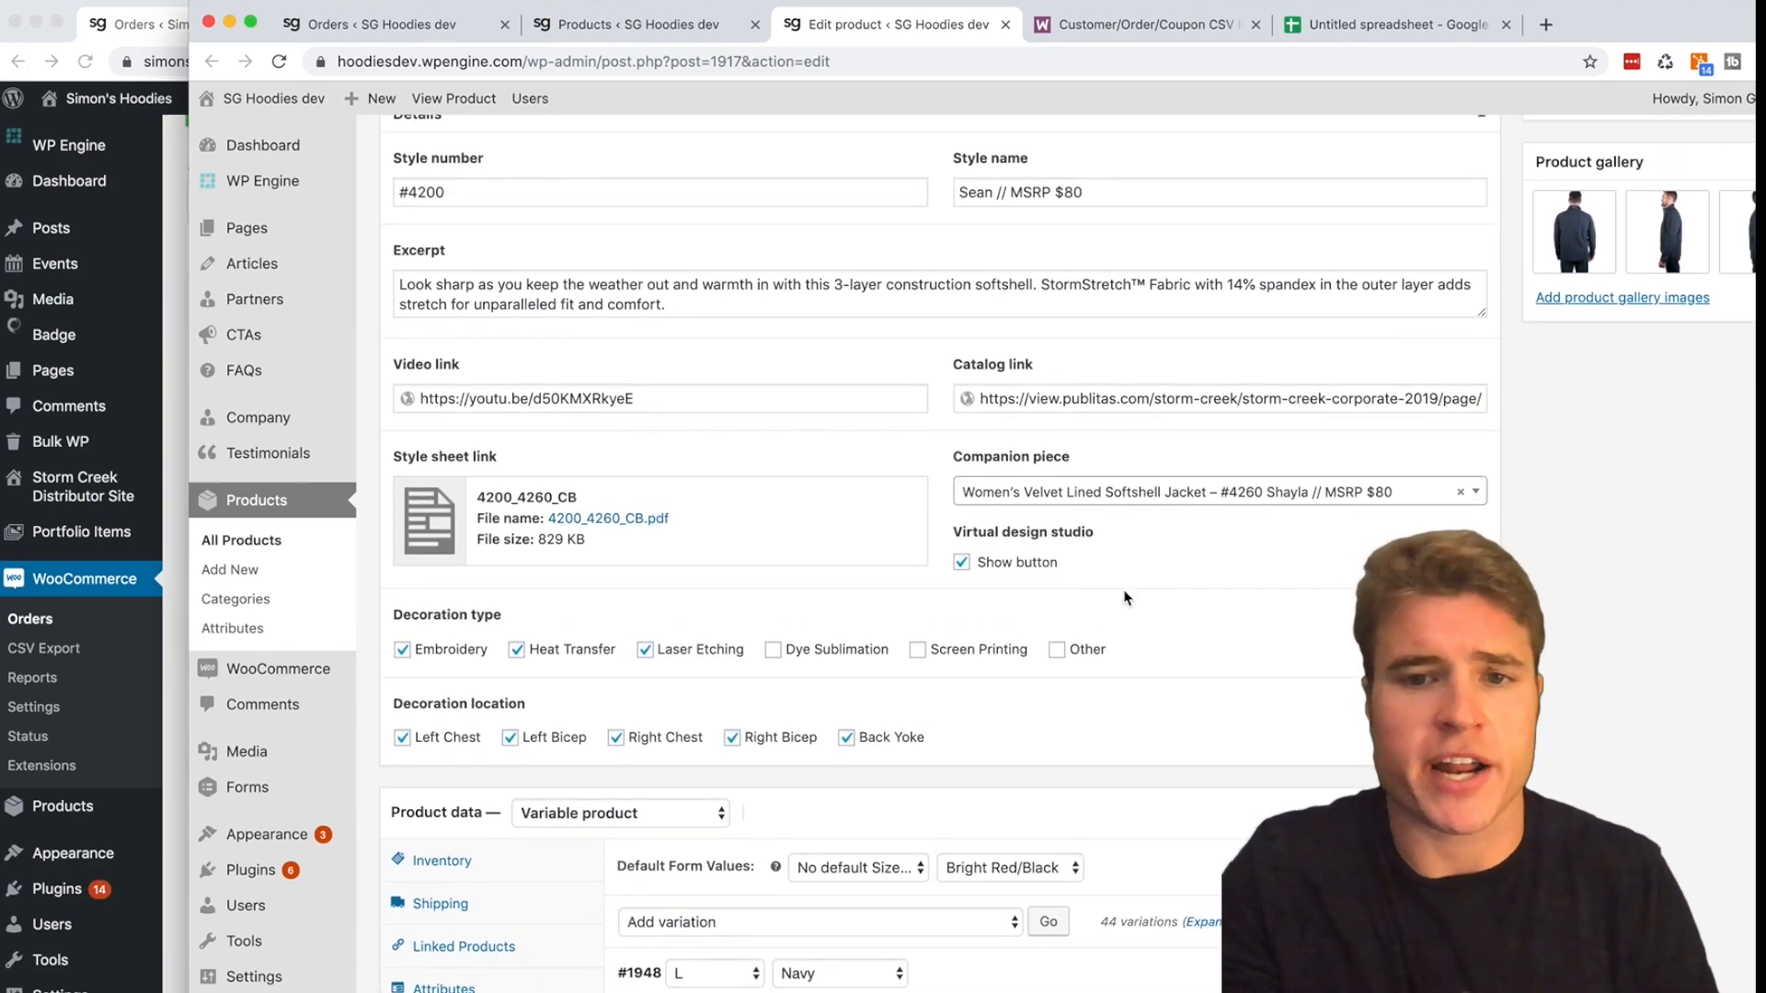
scroll(1124, 593, "down", 6)
scroll(1123, 593, "down", 2)
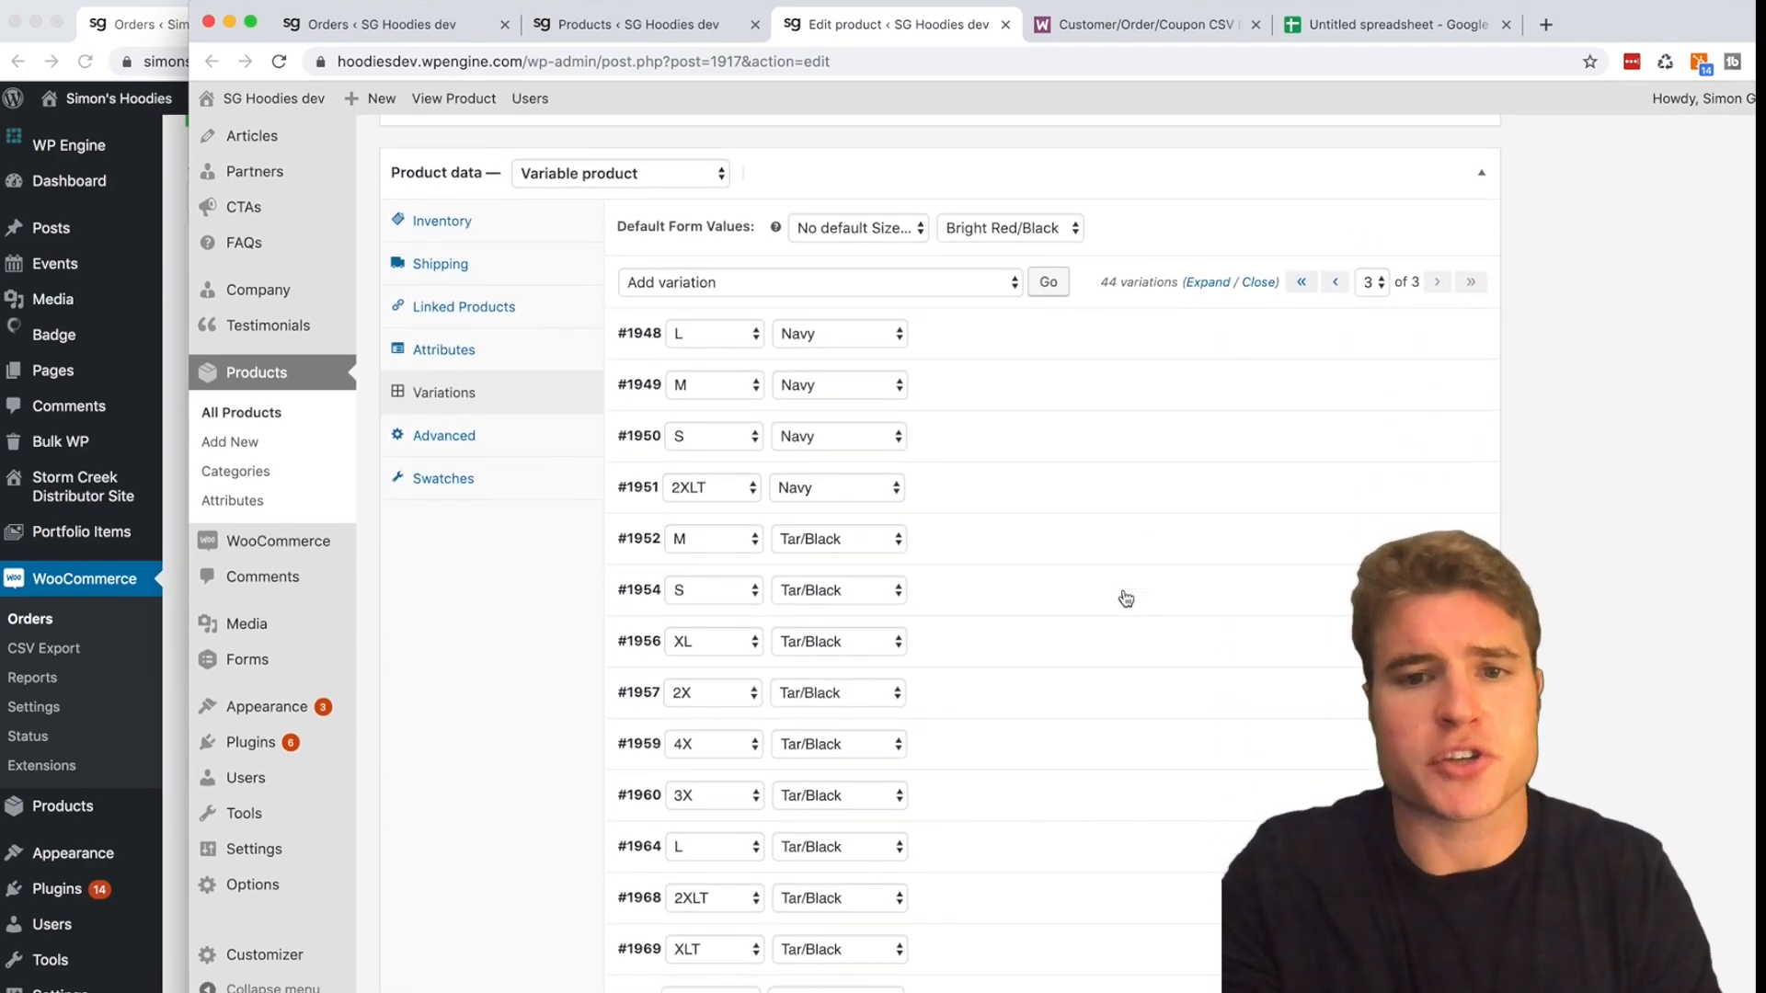
scroll(1136, 634, "down", 2)
scroll(1140, 653, "up", 2)
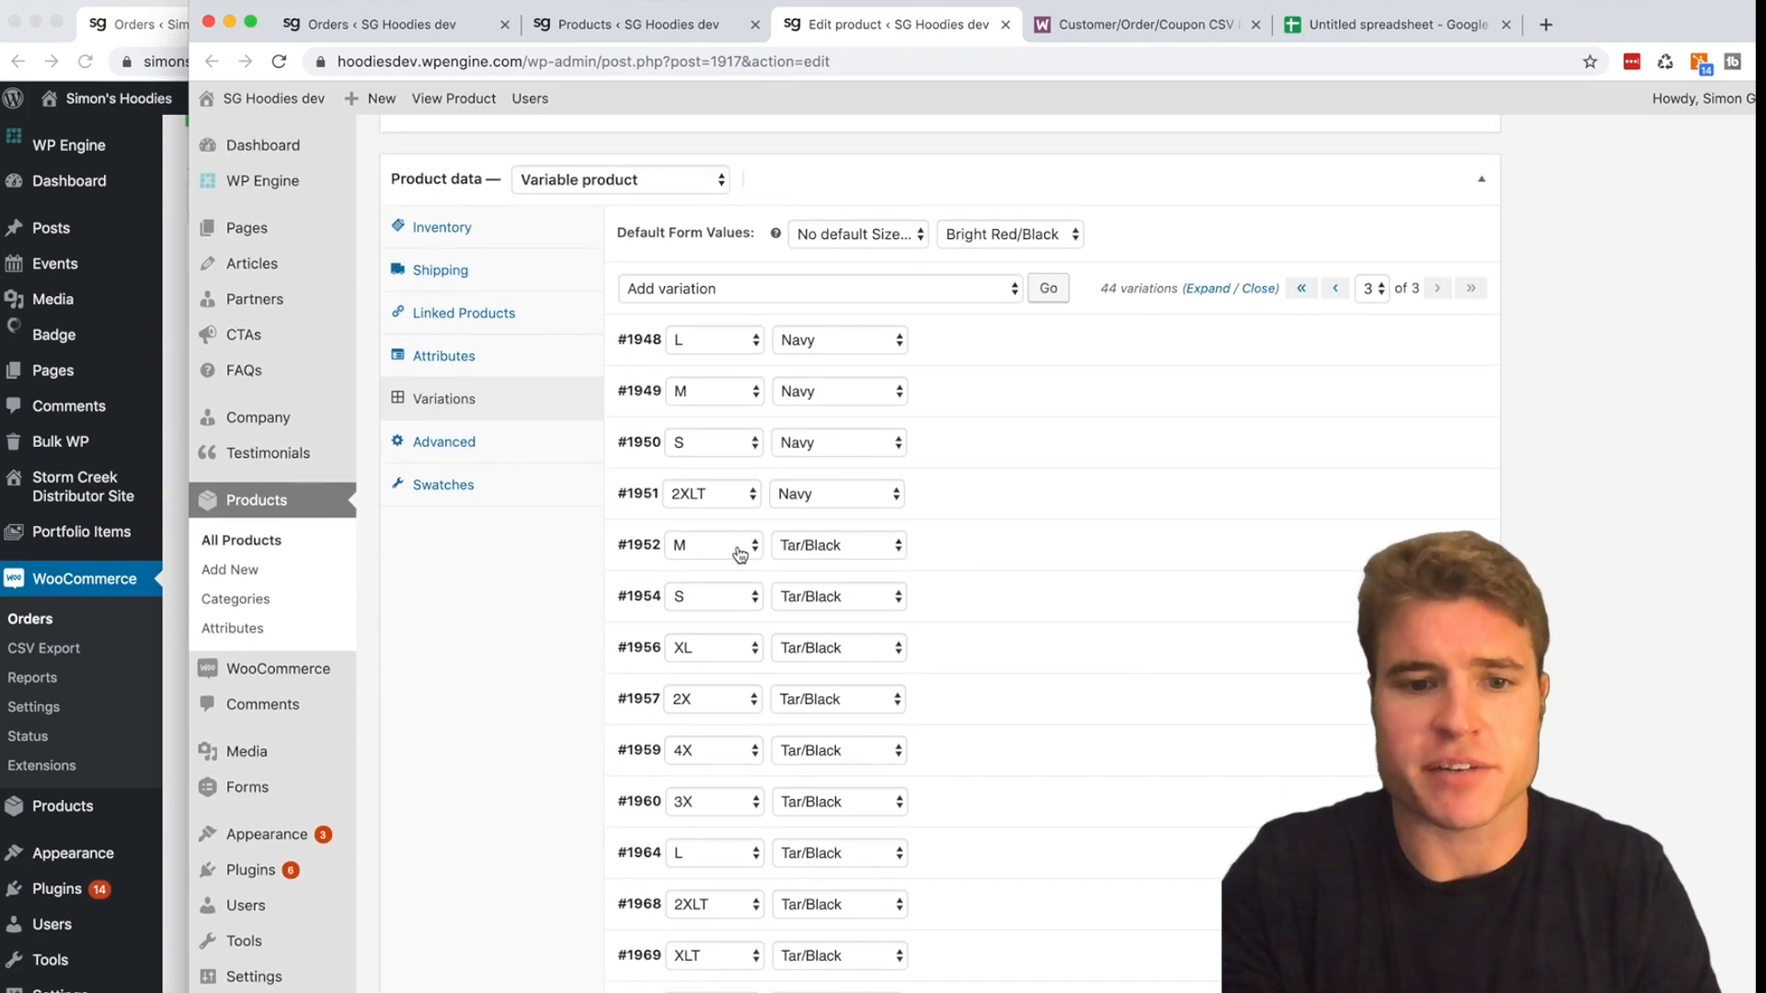
- Add Sapphire to the product's Color attribute values, checking the color against the order's line items, and save the attributes
left_click(524, 350)
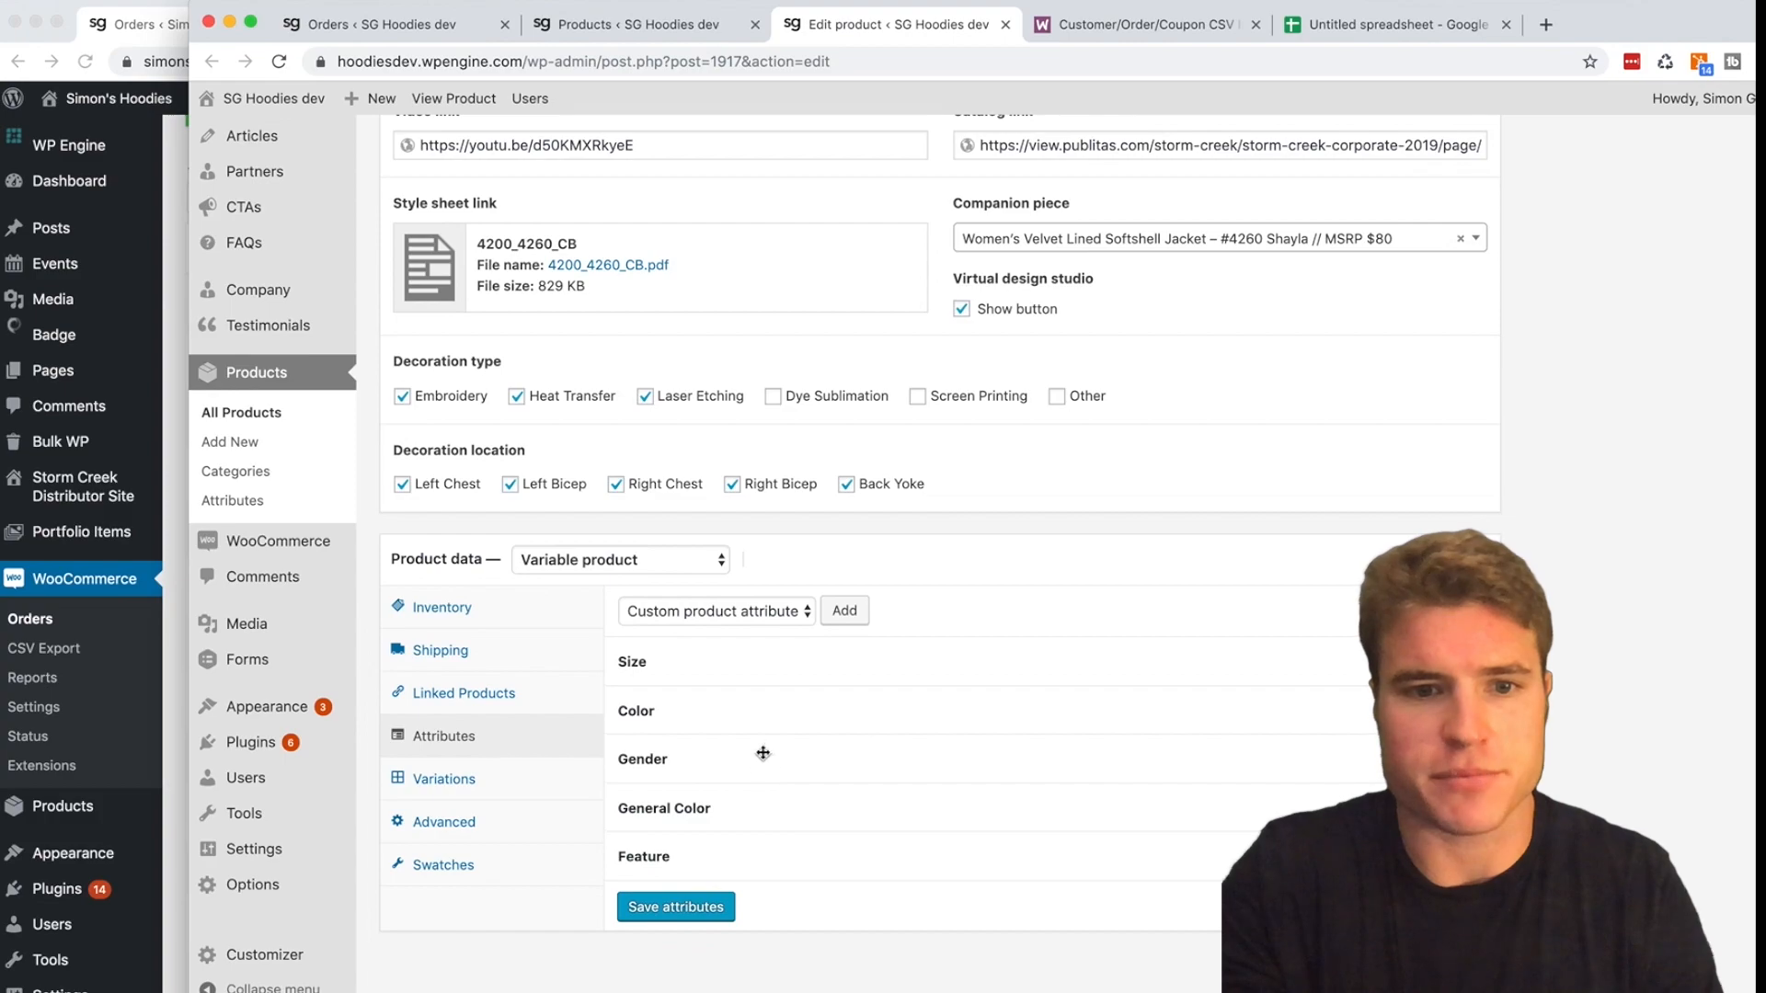
left_click(756, 719)
scroll(828, 690, "down", 2)
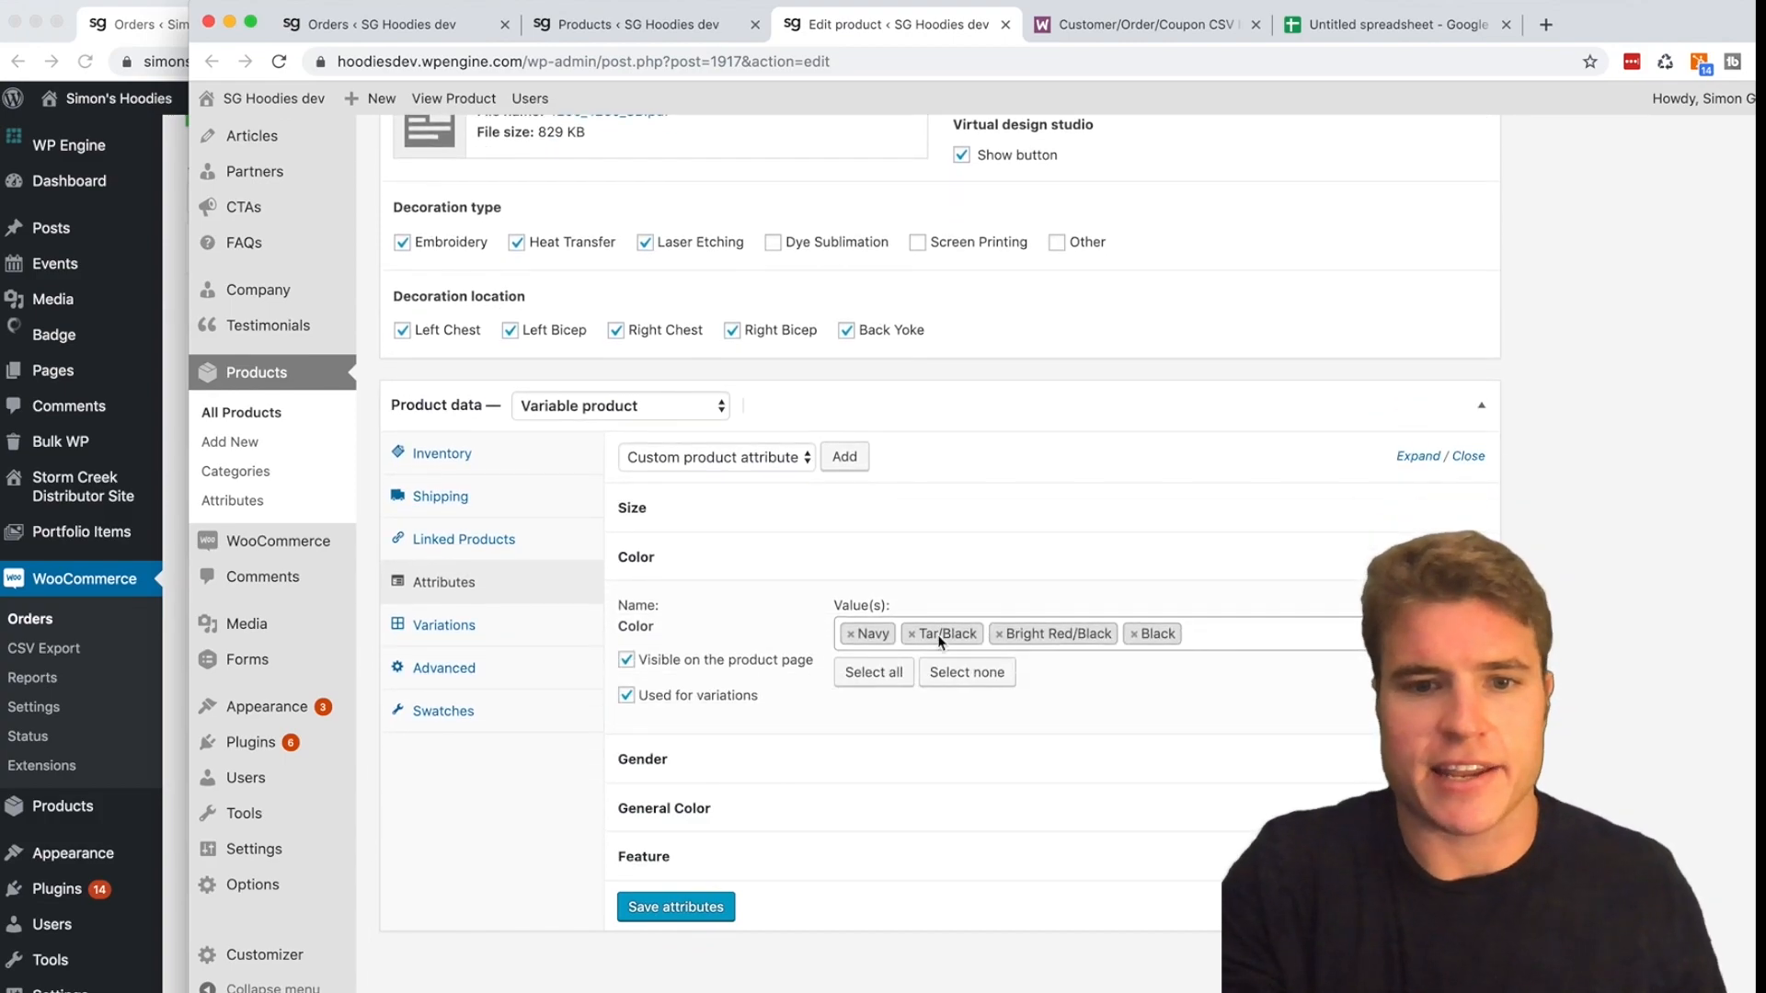
left_click(1205, 636)
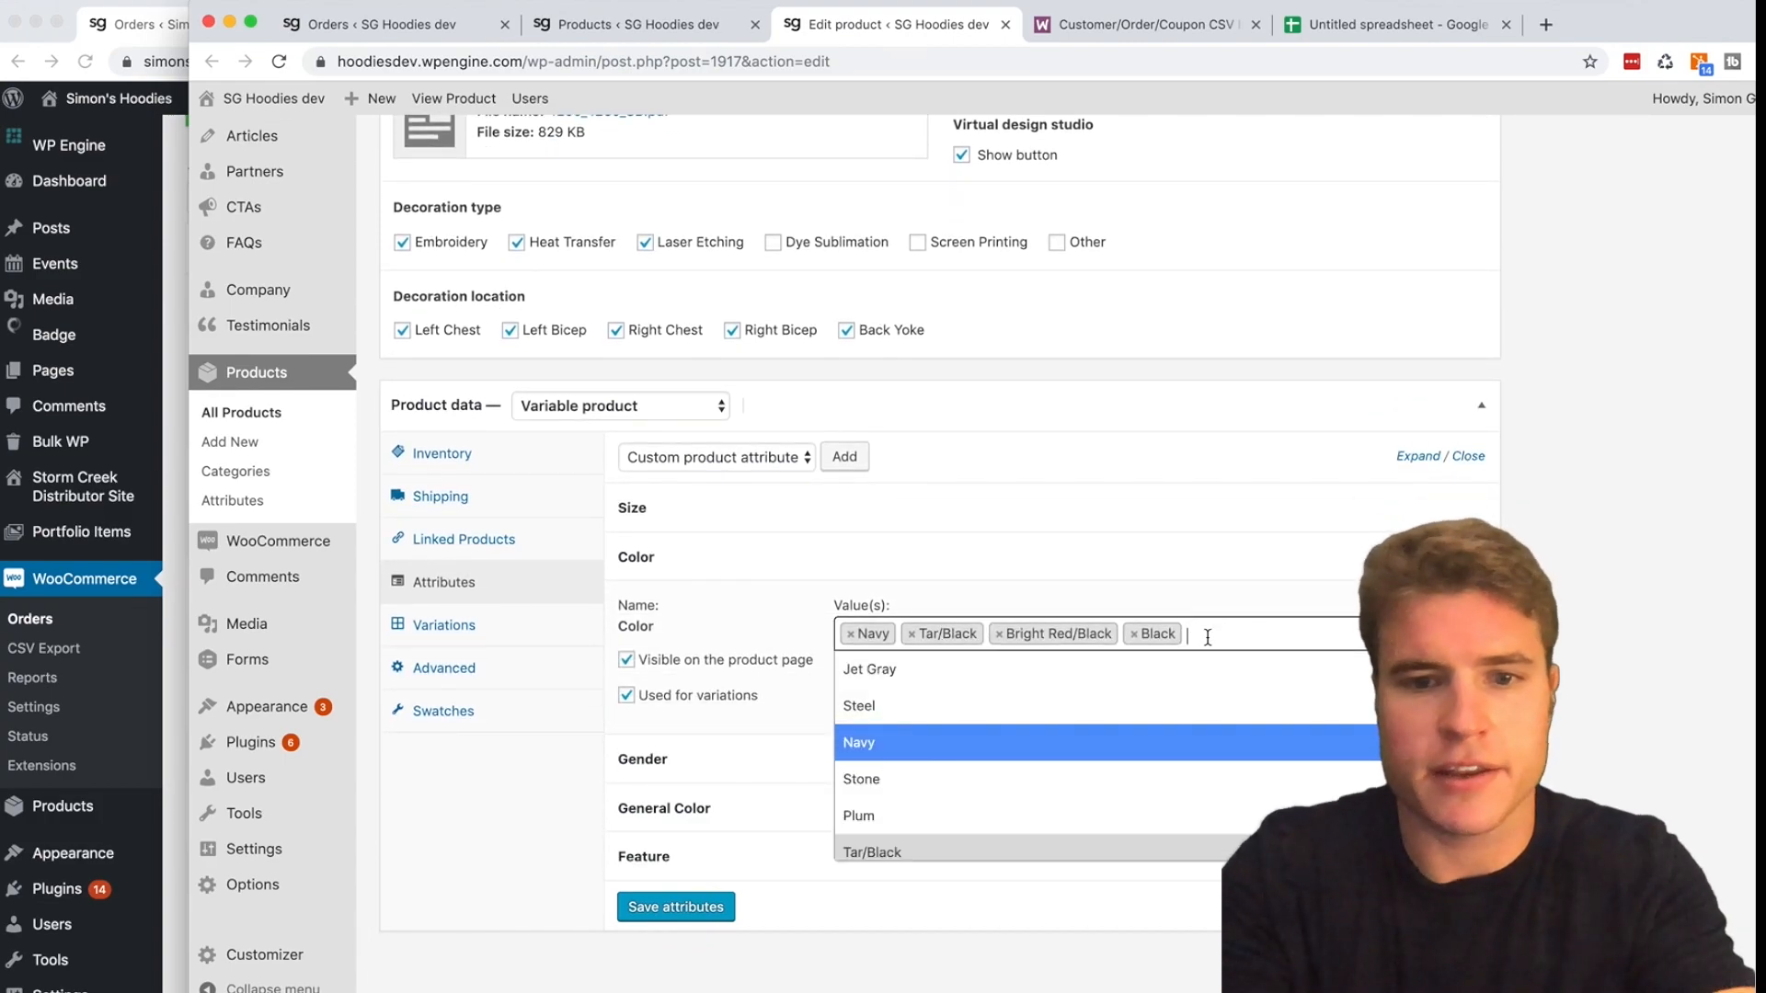
type("Sapphire")
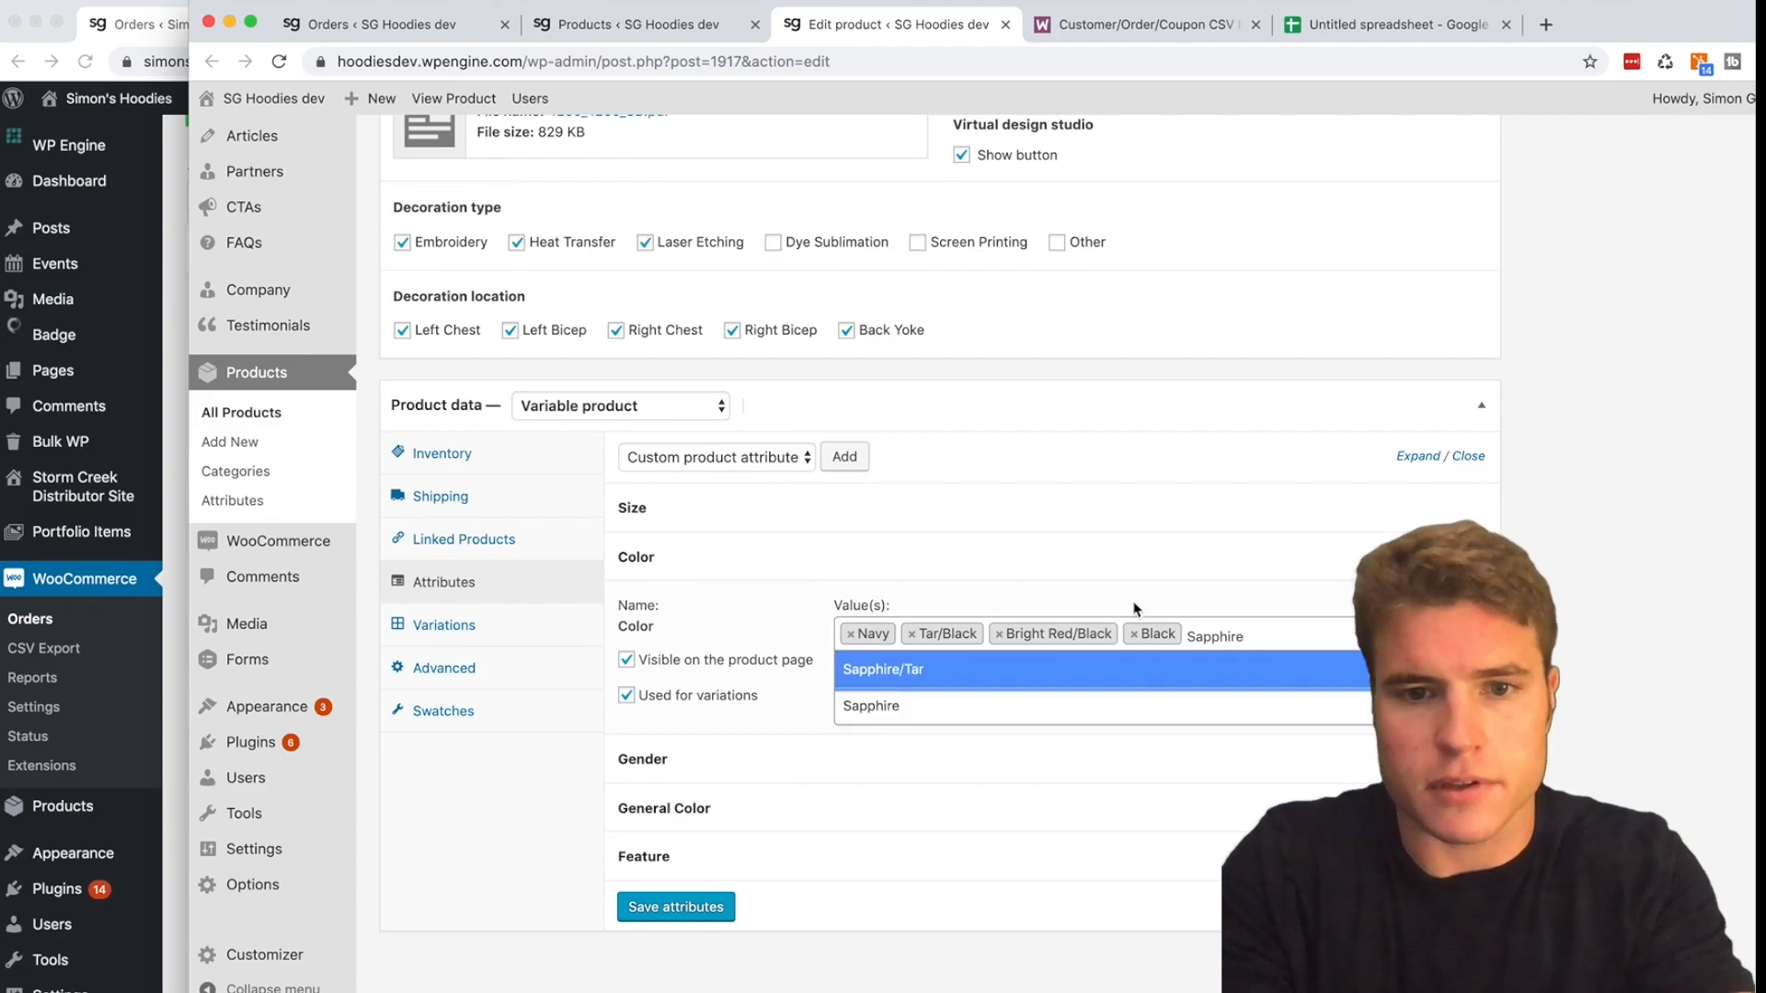
left_click(1349, 25)
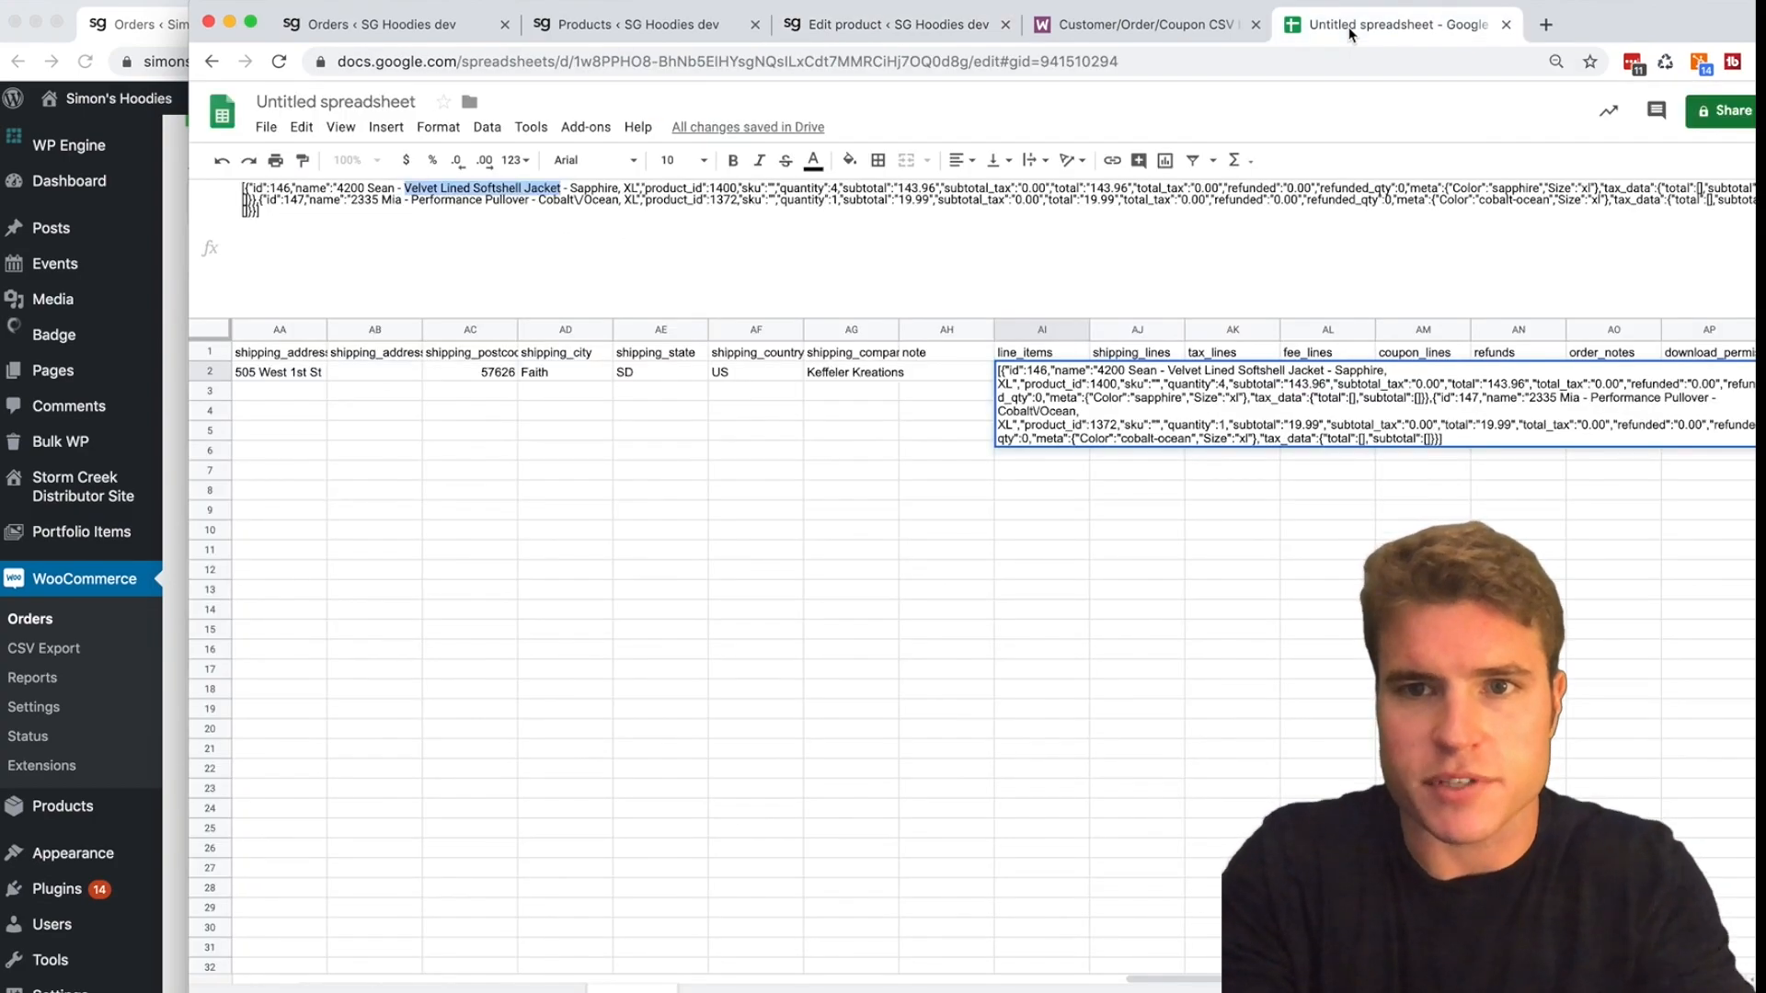
left_click(934, 29)
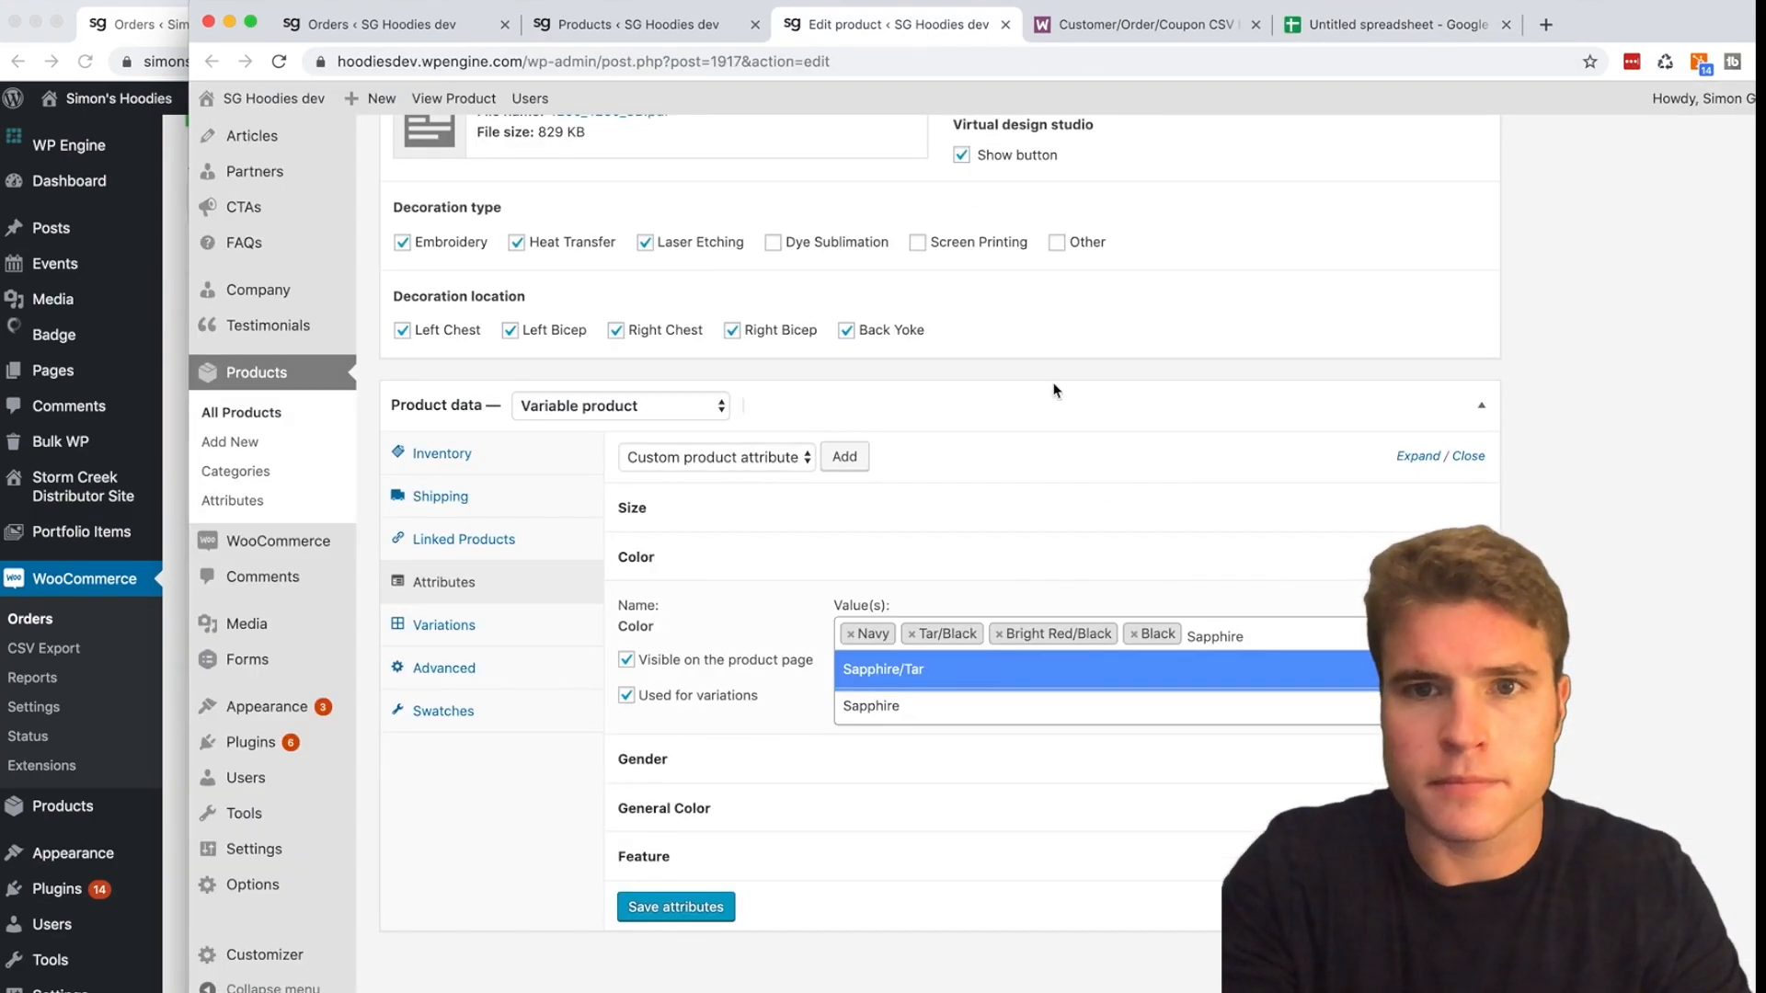
left_click(1094, 703)
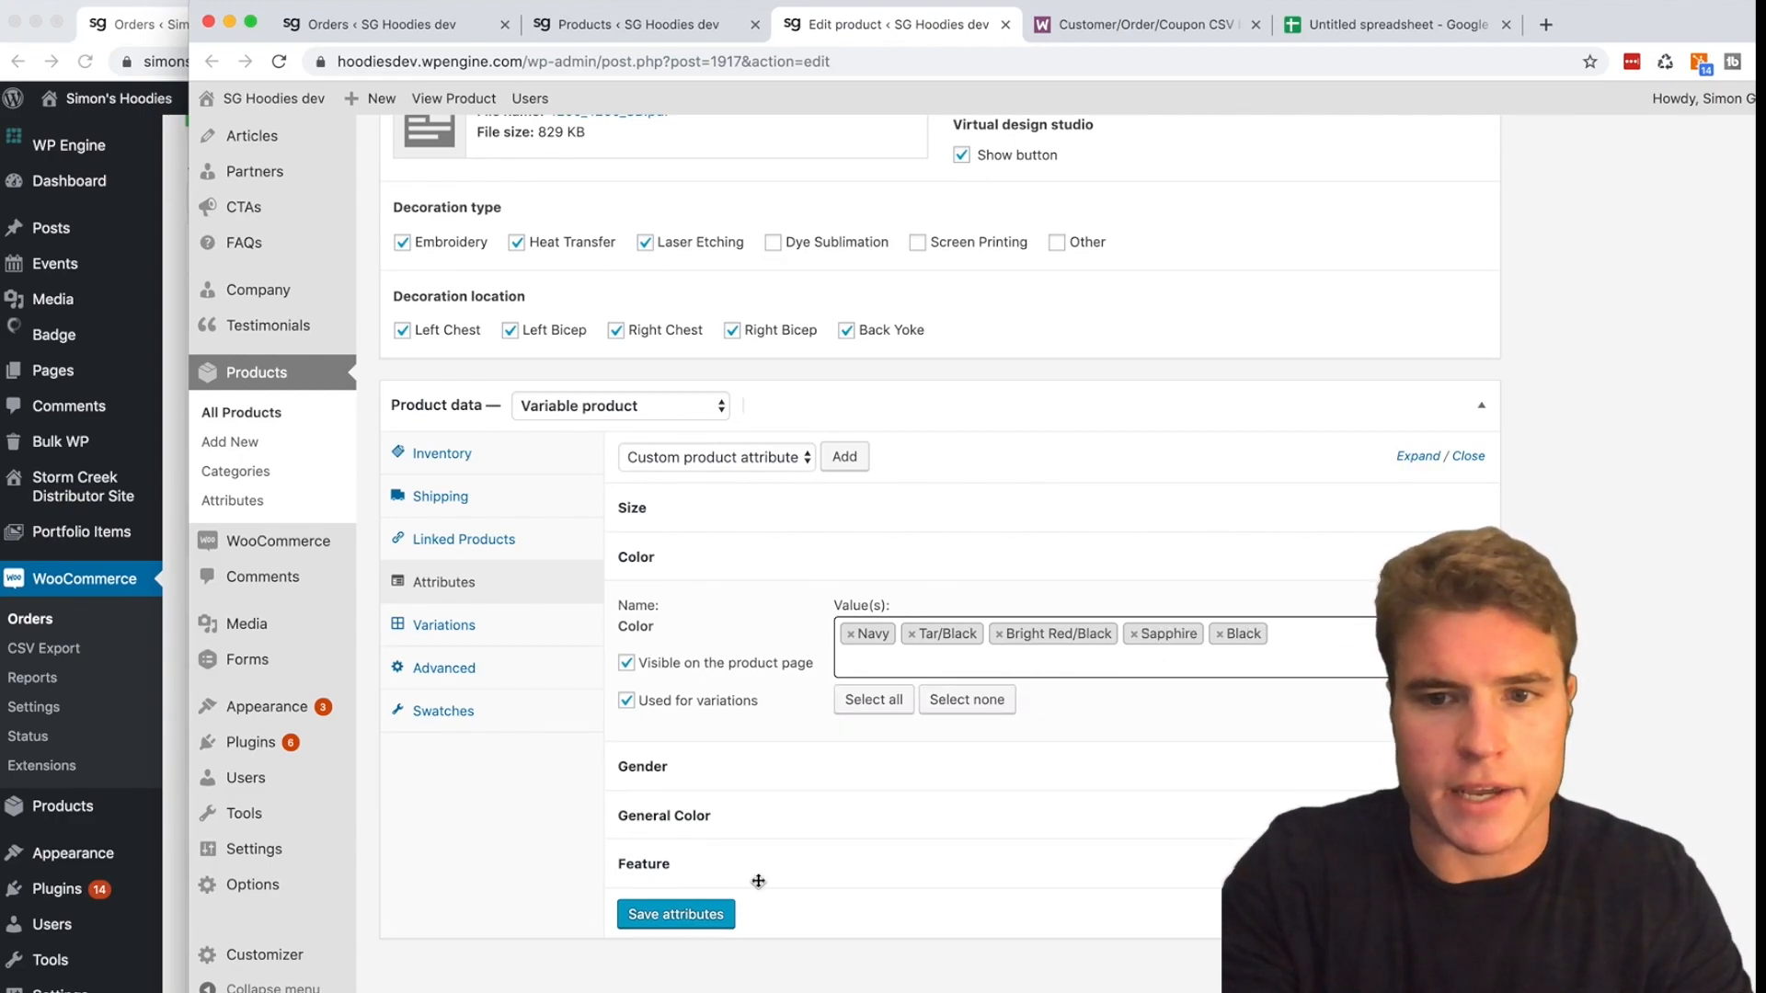
left_click(680, 915)
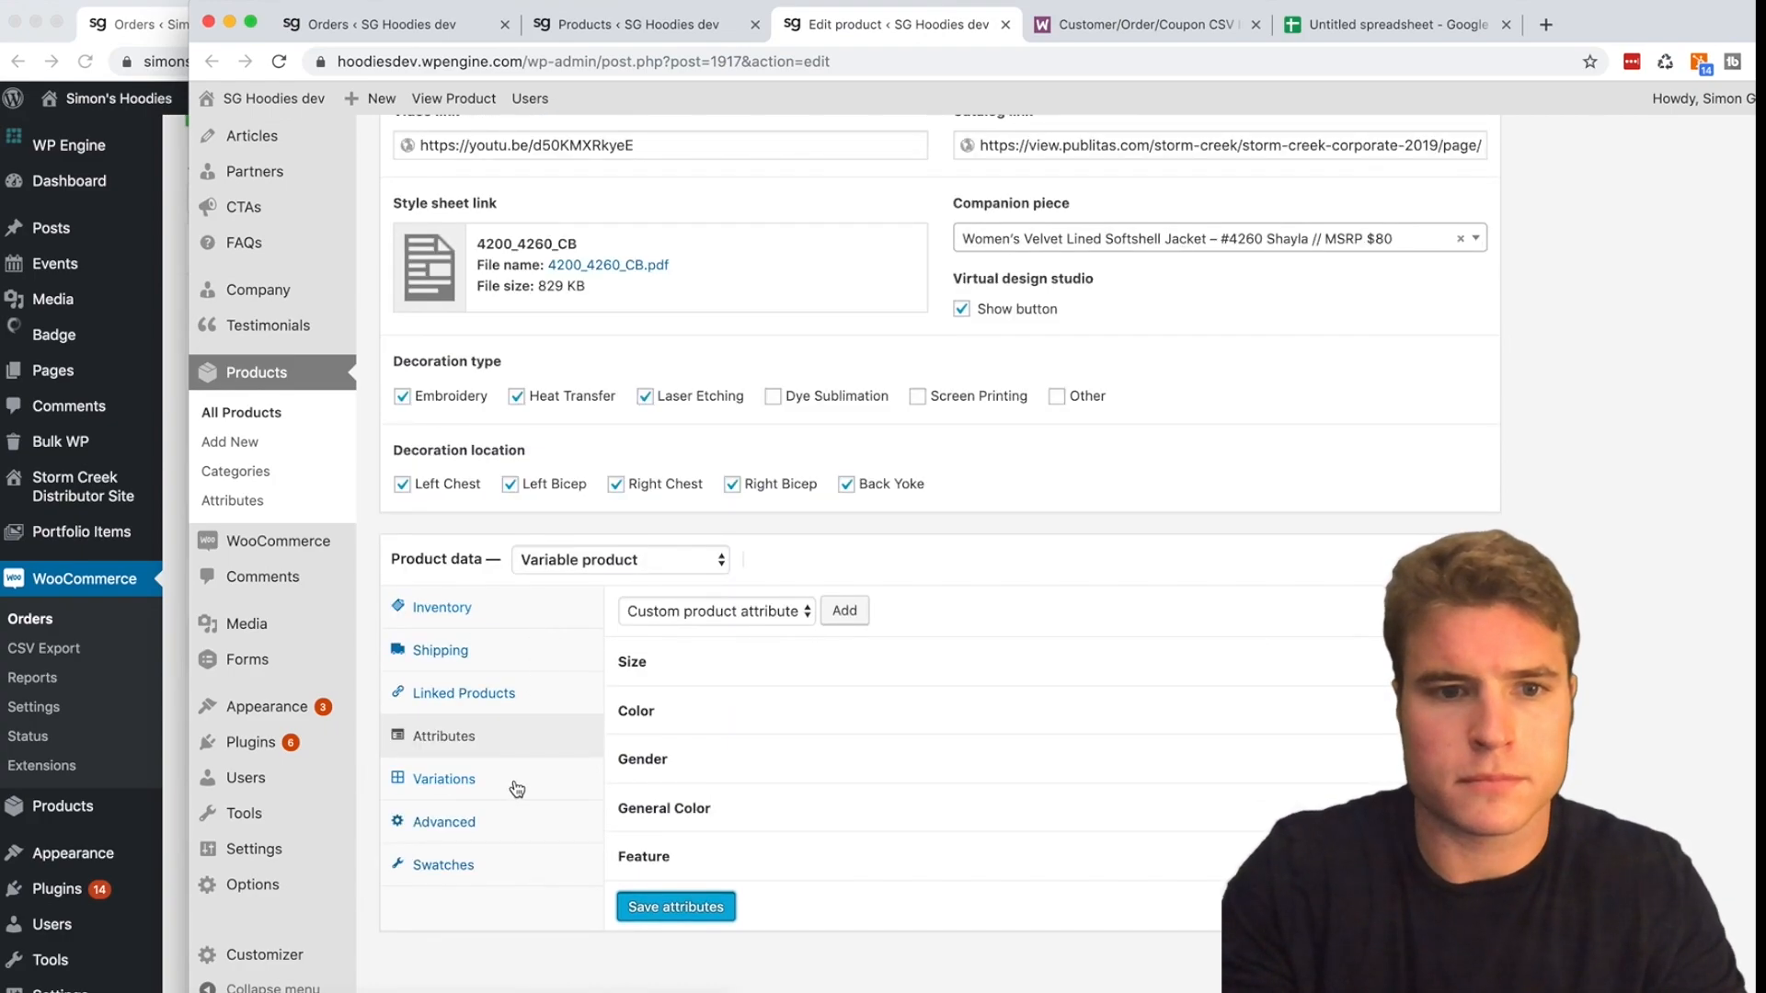
- Create the product's missing variations from all attributes
left_click(516, 789)
scroll(517, 788, "down", 3)
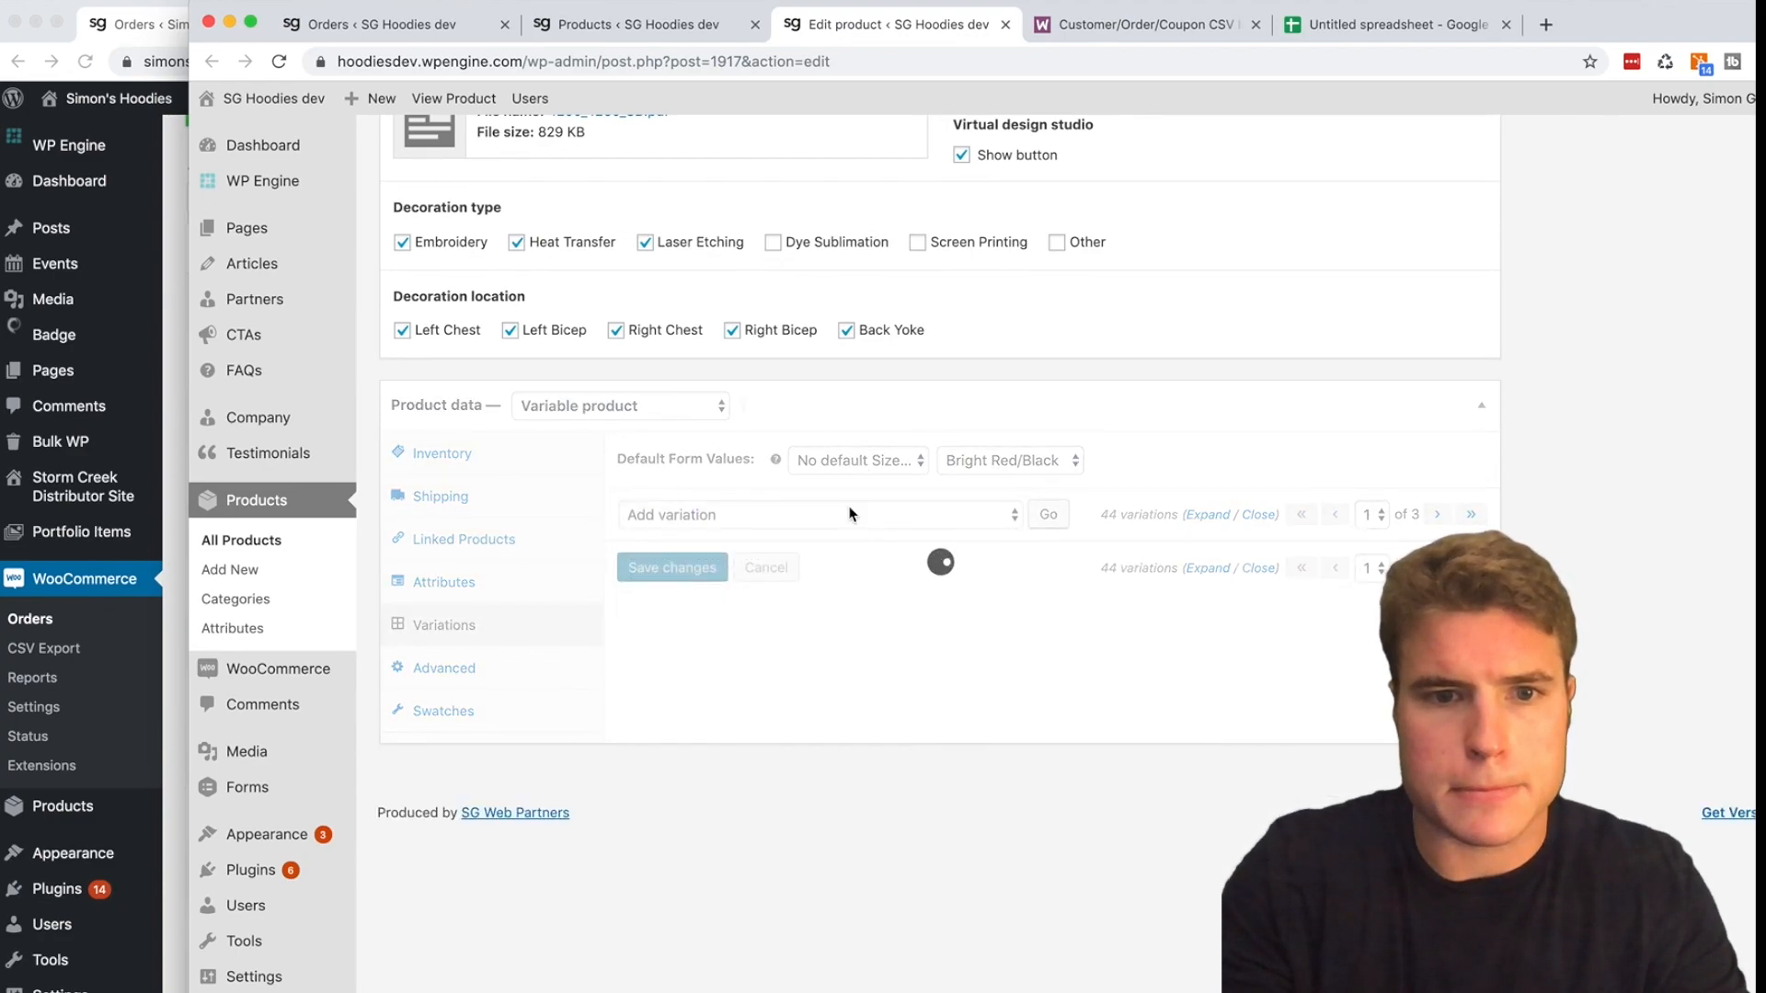
left_click(846, 515)
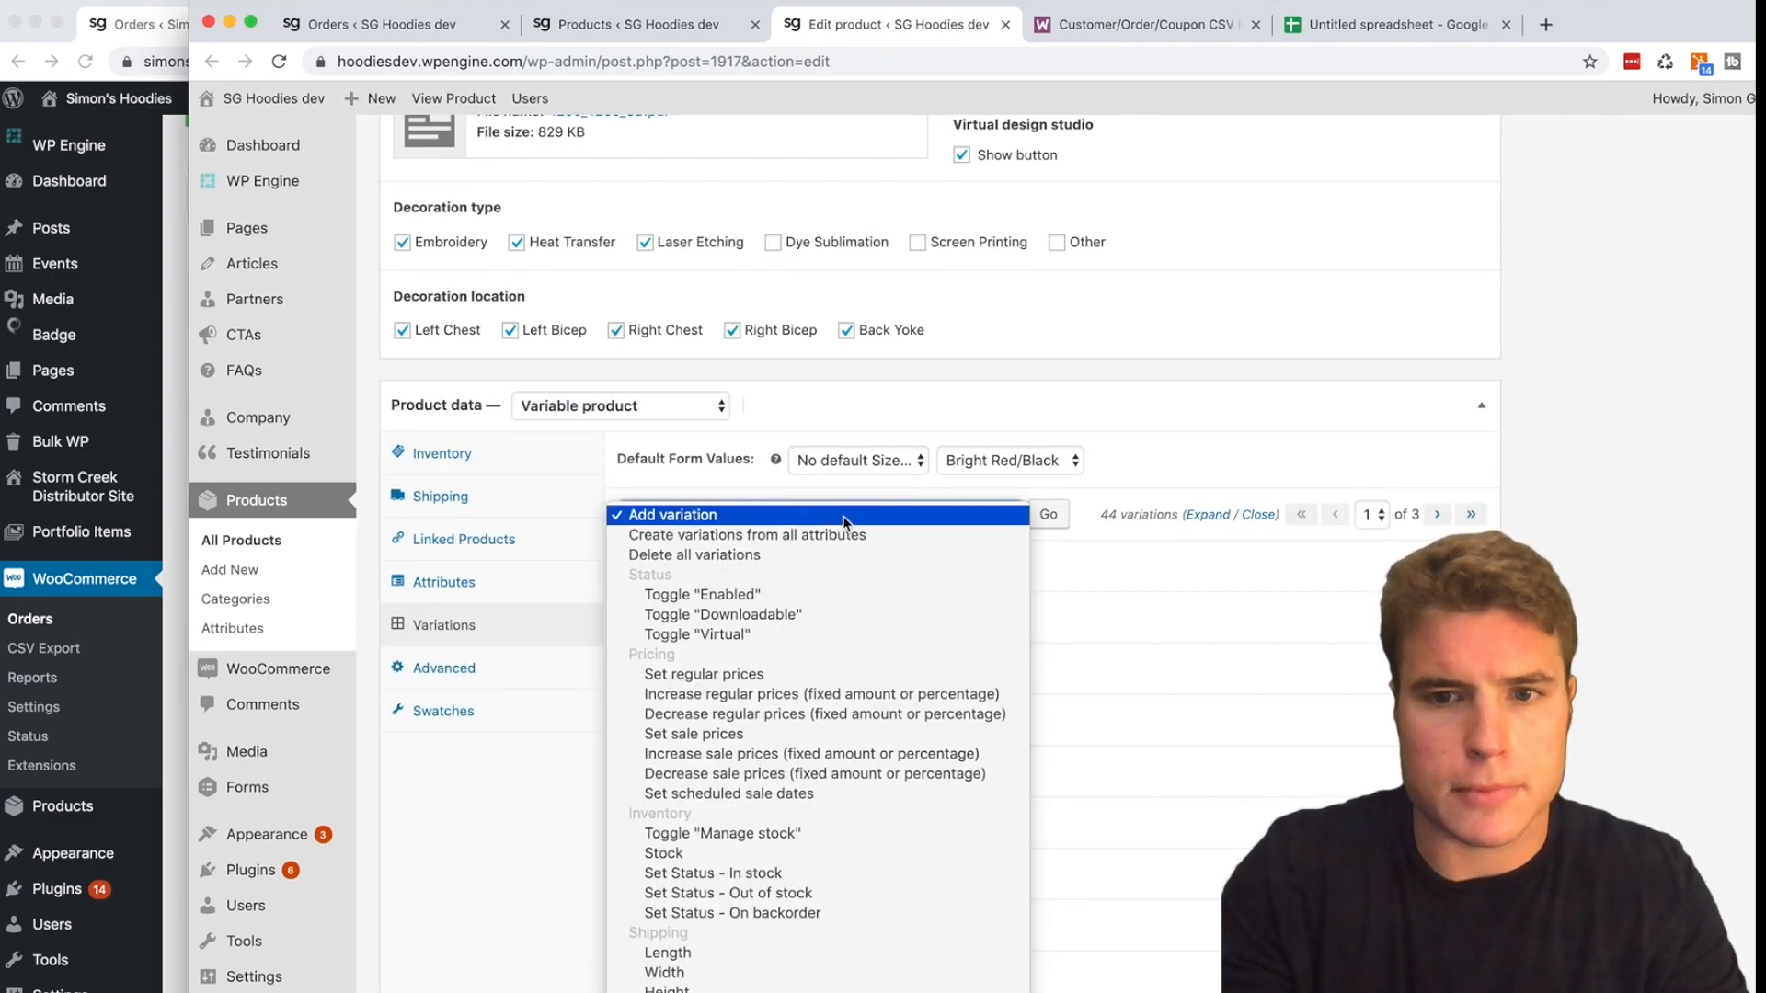
left_click(767, 535)
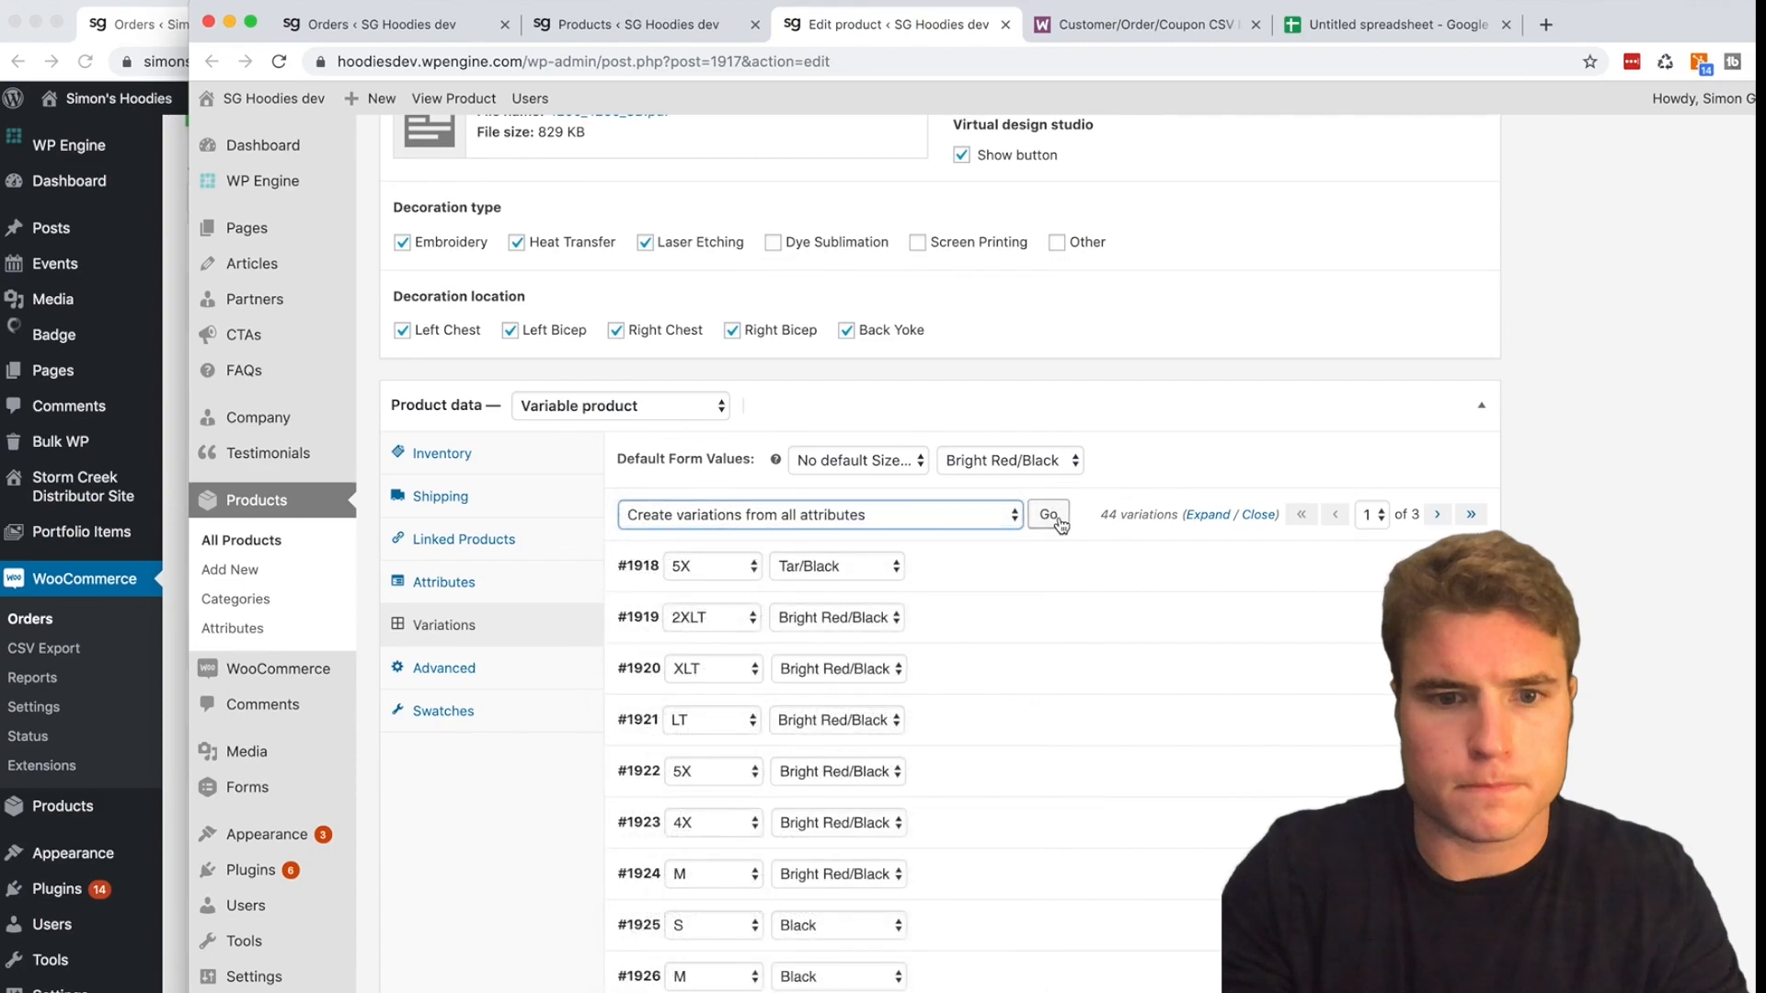
left_click(1048, 515)
key("Return")
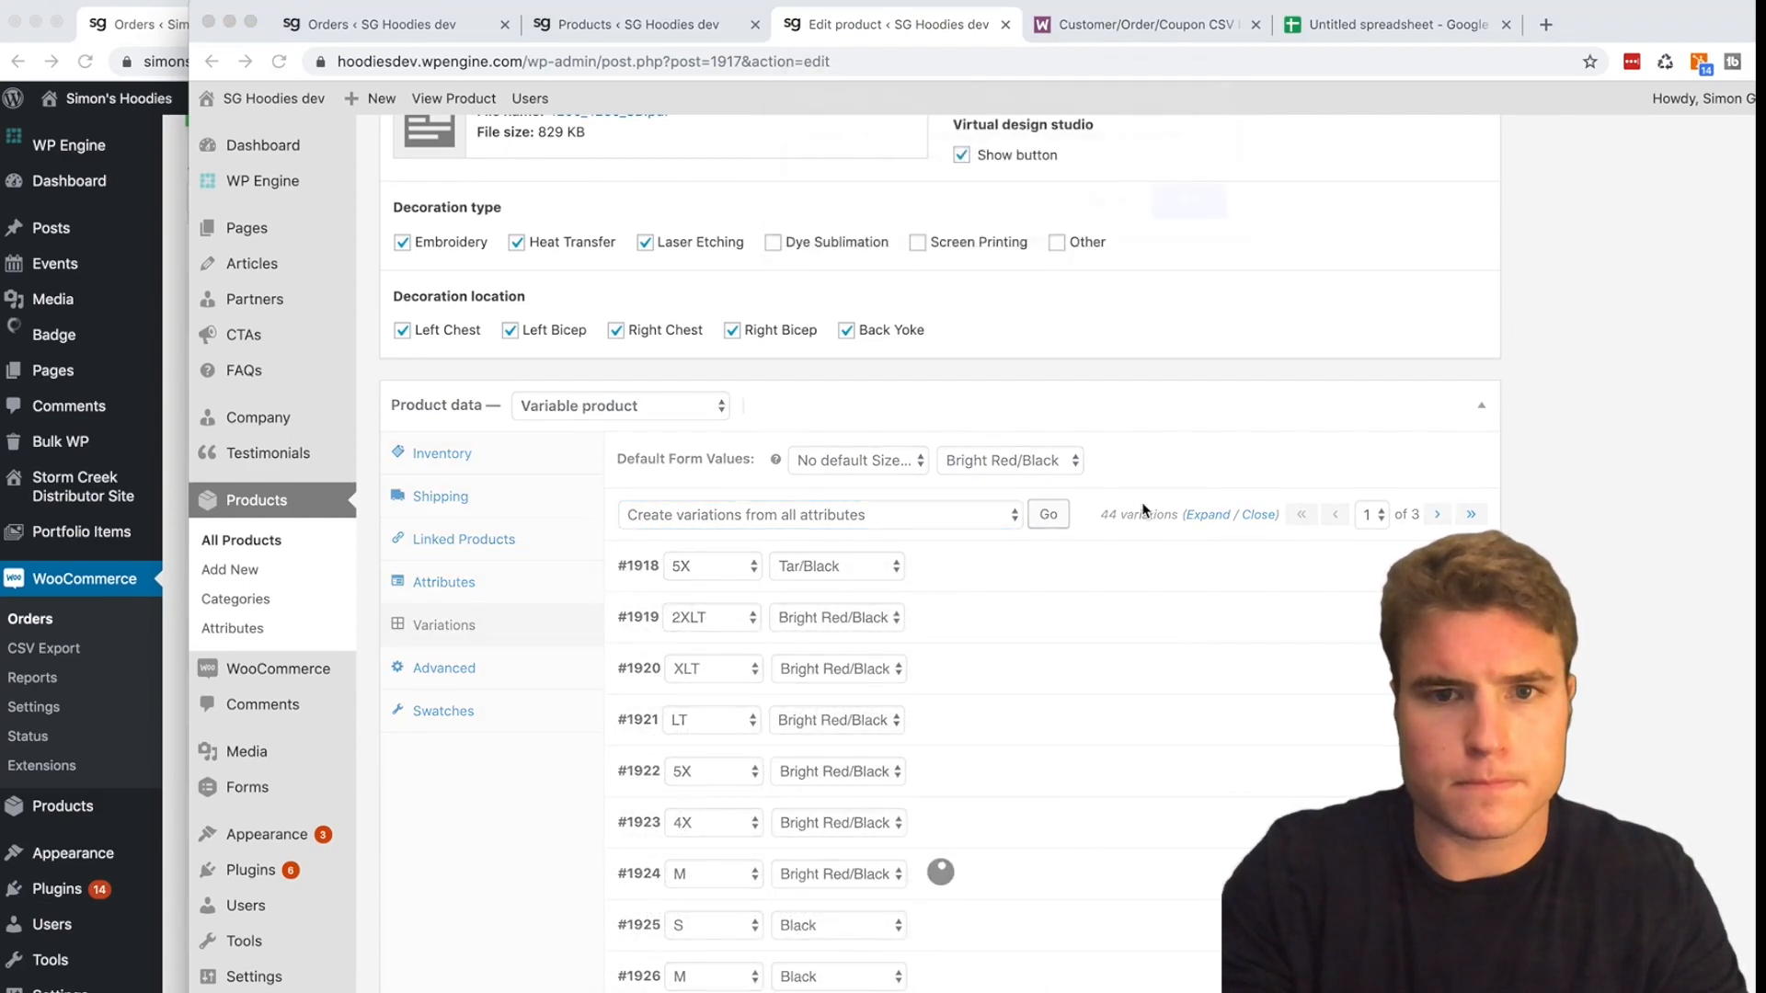
scroll(1227, 739, "down", 1)
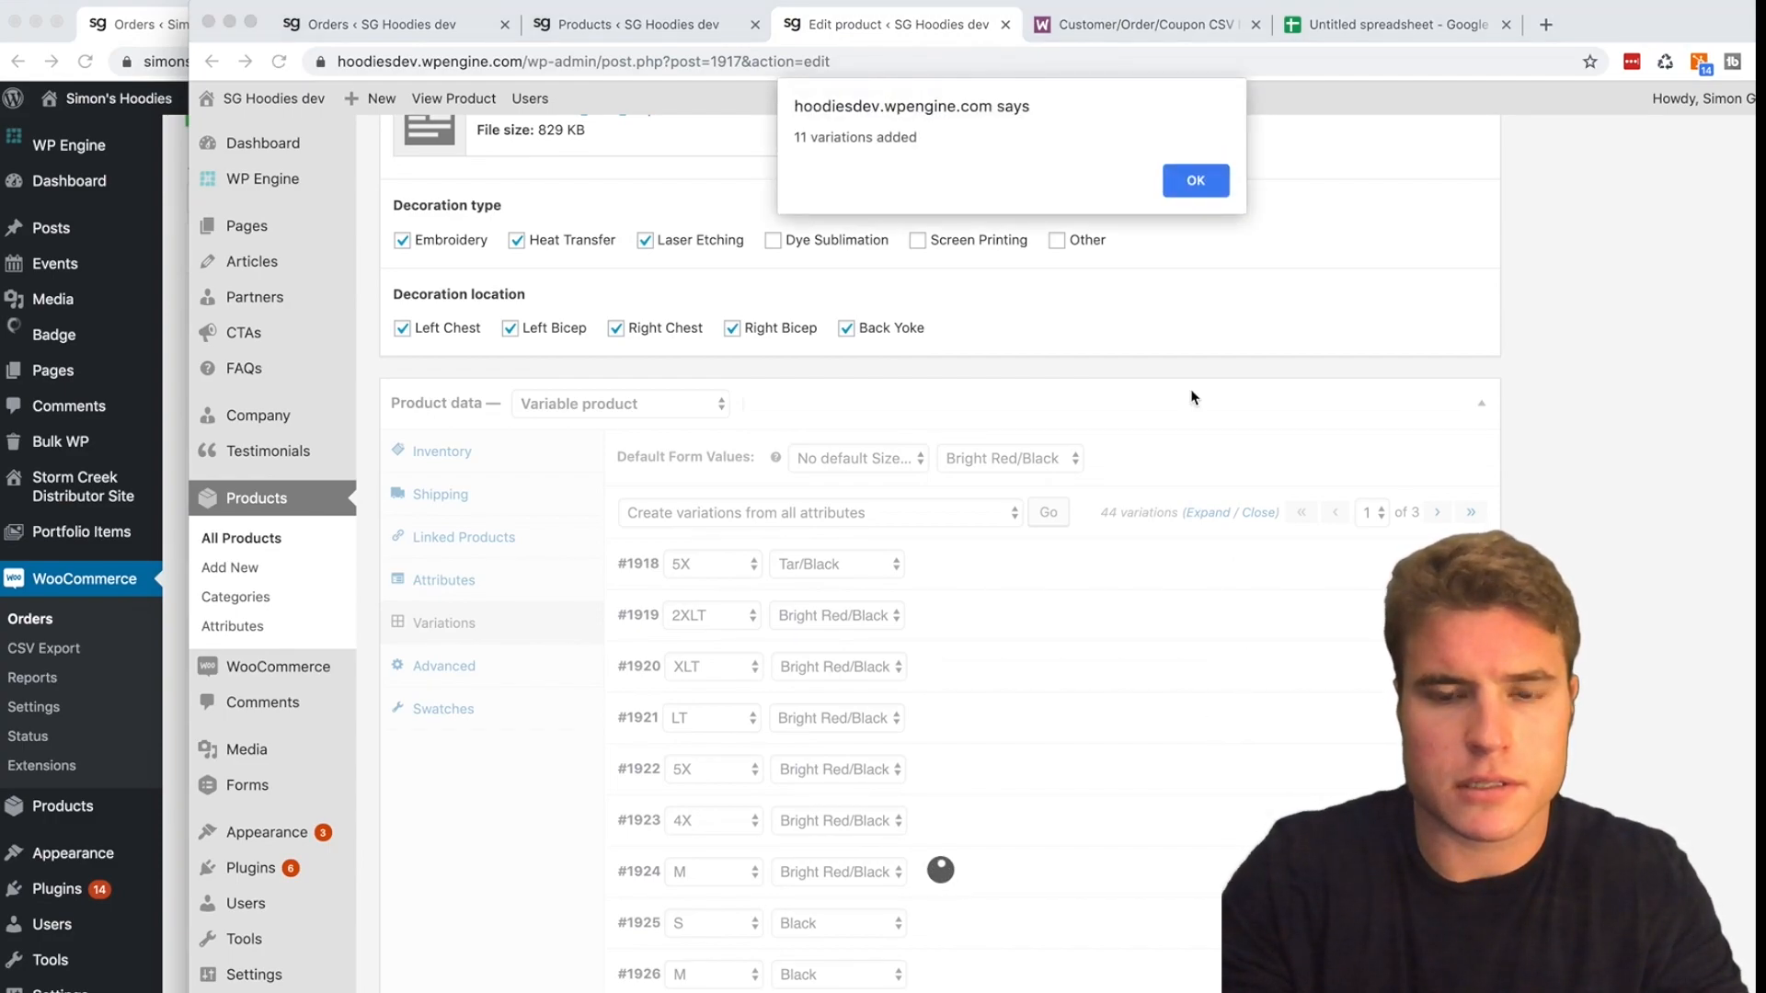
left_click(1214, 191)
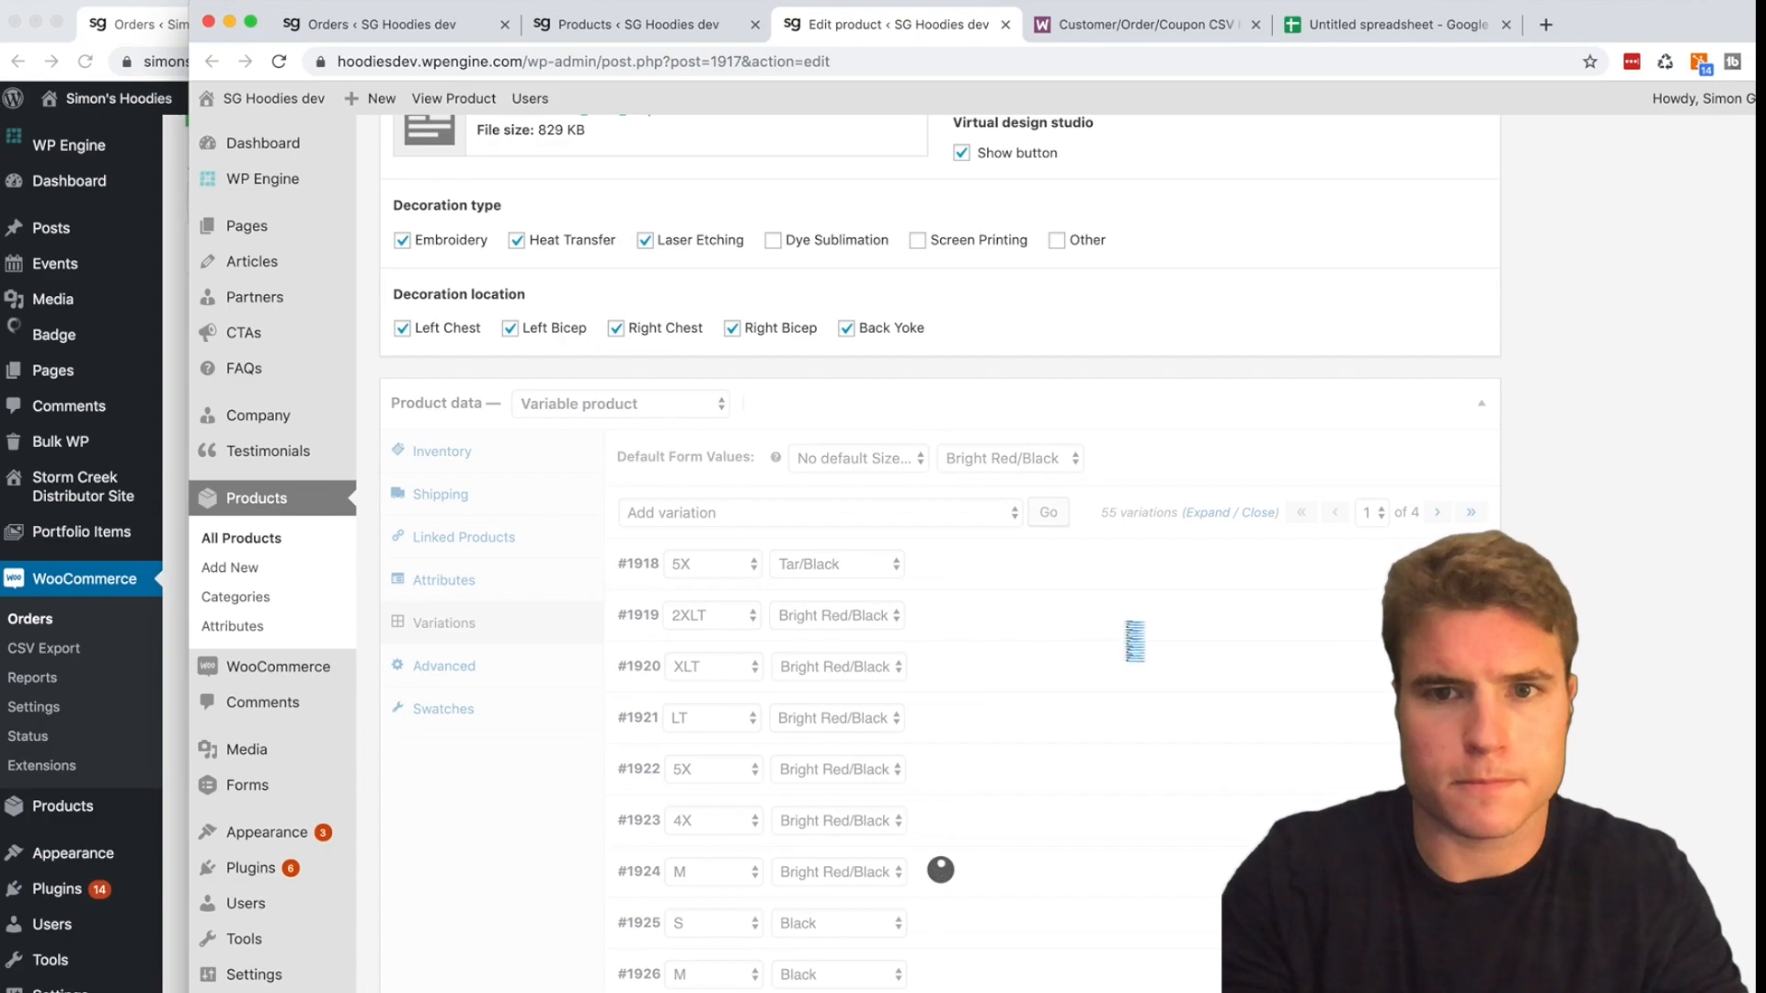
scroll(1131, 637, "down", 3)
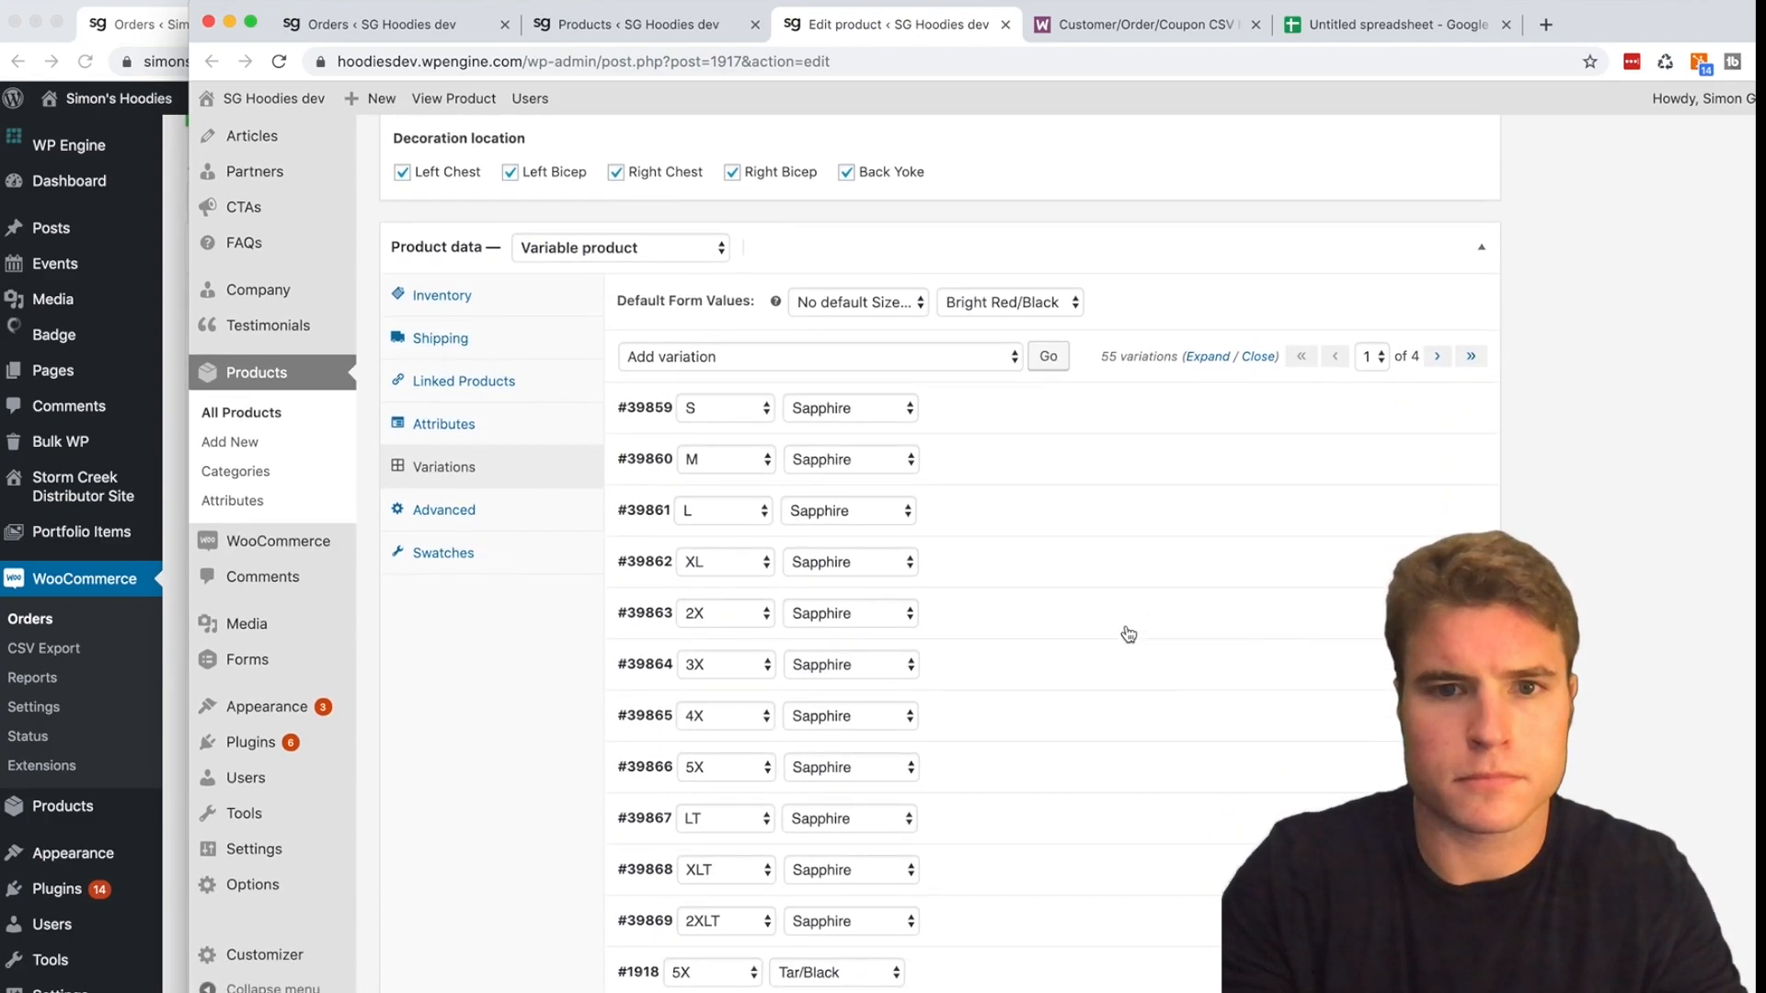
- Check the ordered size in the line_items cell and expand the product's XL Sapphire variation at its SKU field
left_click(1365, 27)
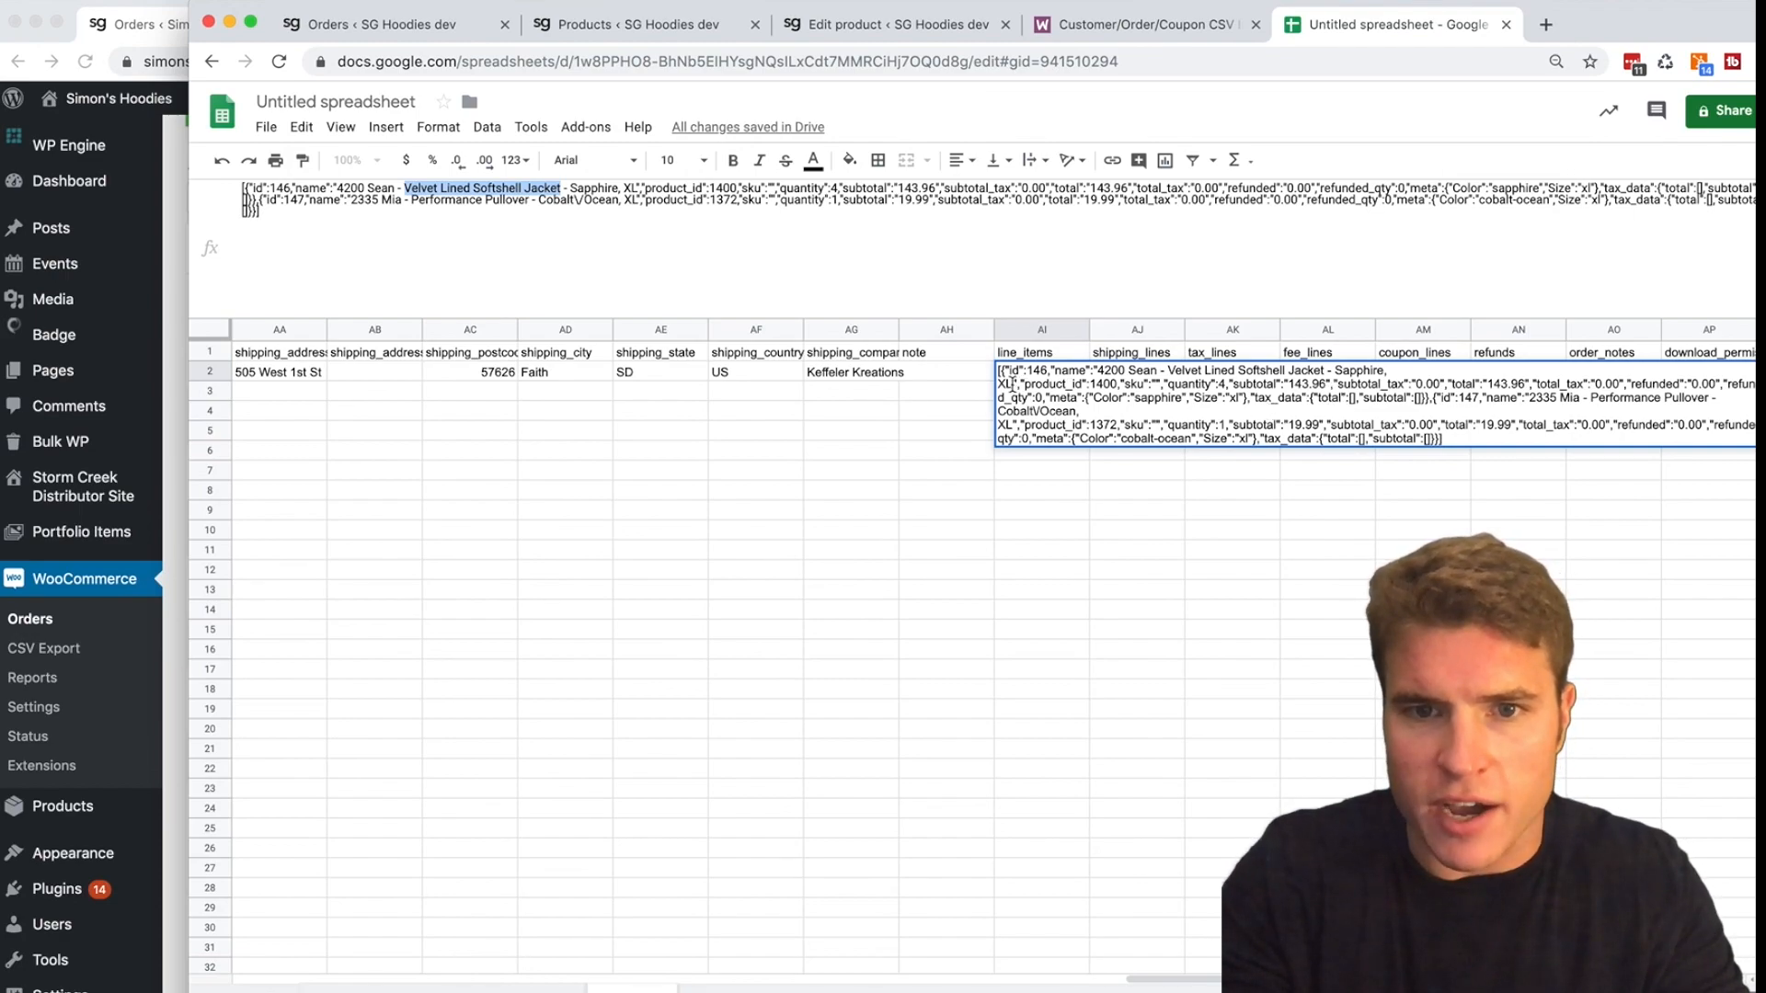
left_click(911, 26)
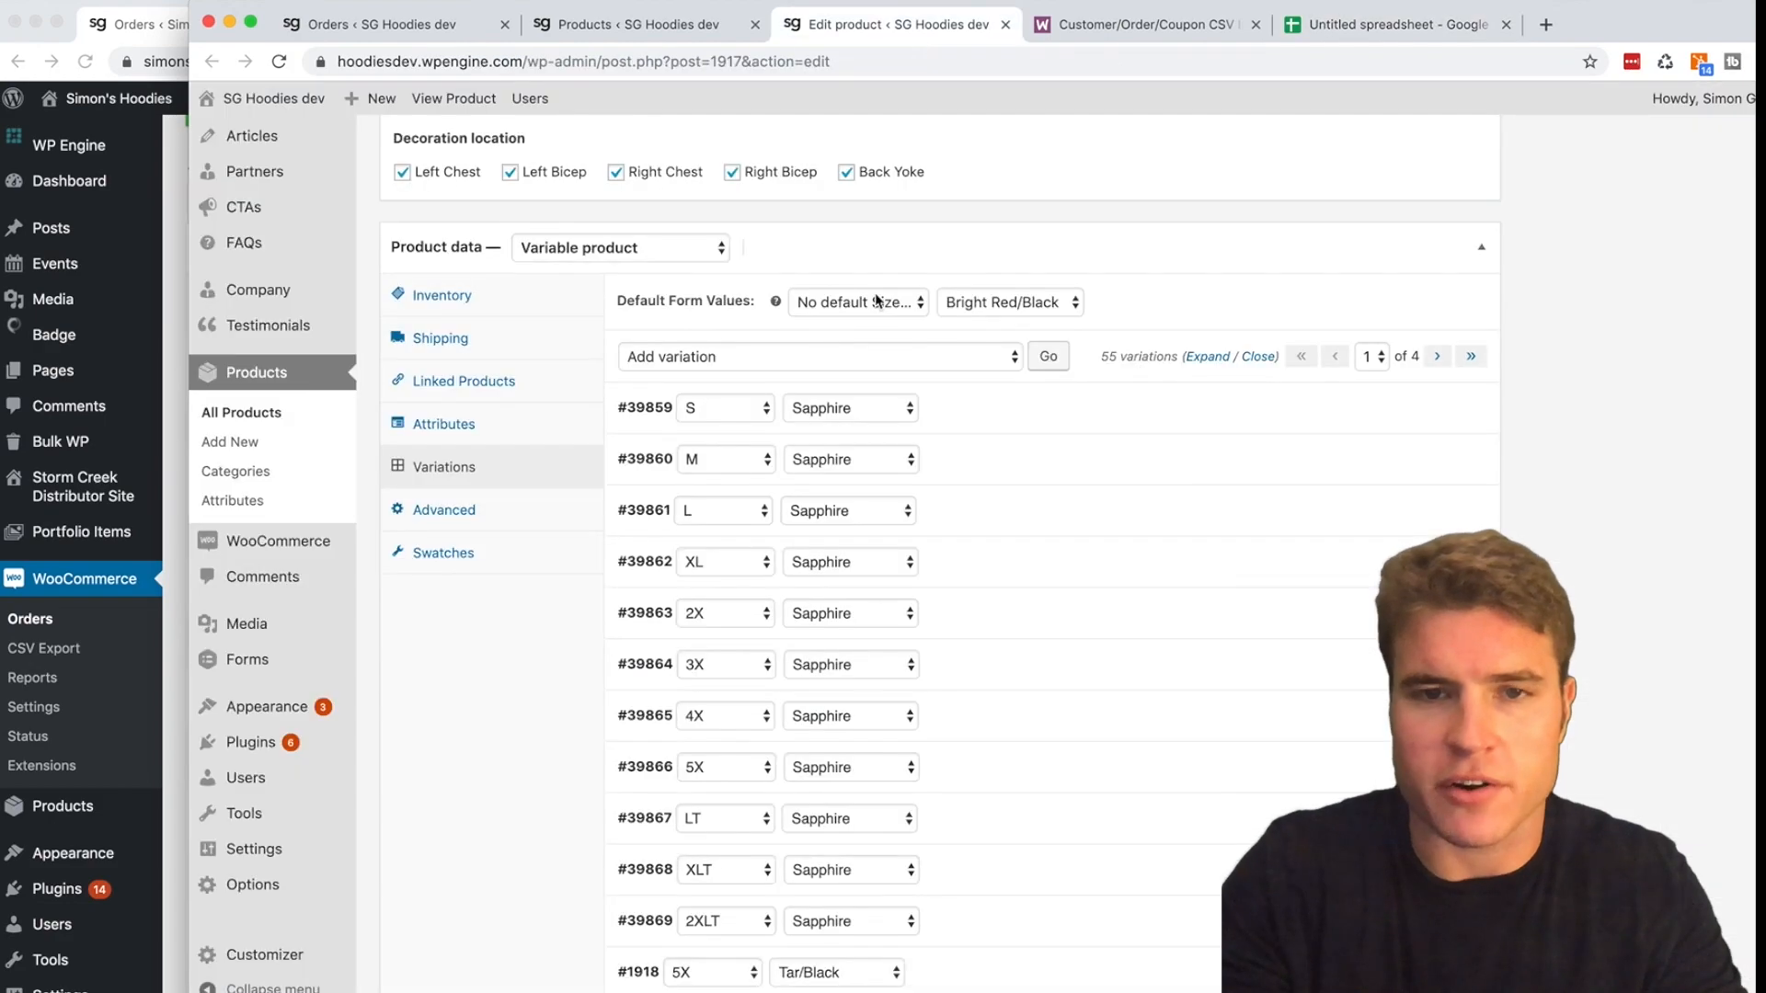
left_click(1016, 571)
left_click(1149, 659)
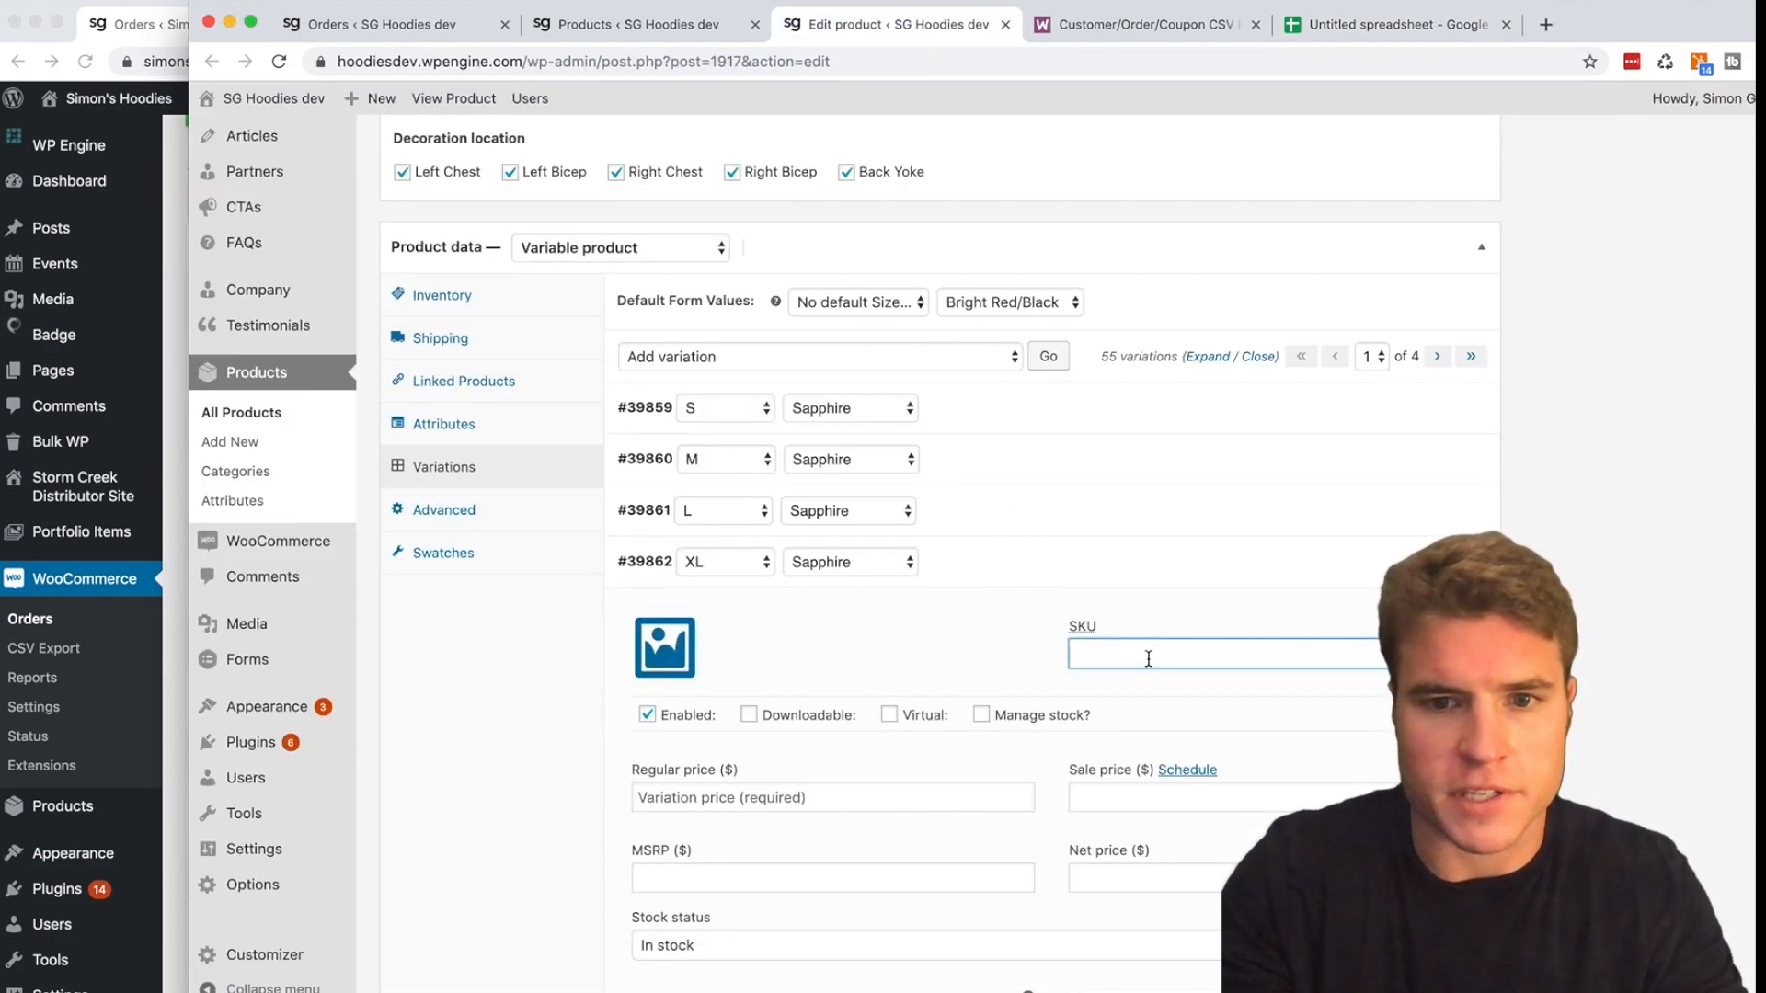
- Expand the existing 5X Tar/Black variation and copy its SKU
scroll(1149, 680, "down", 10)
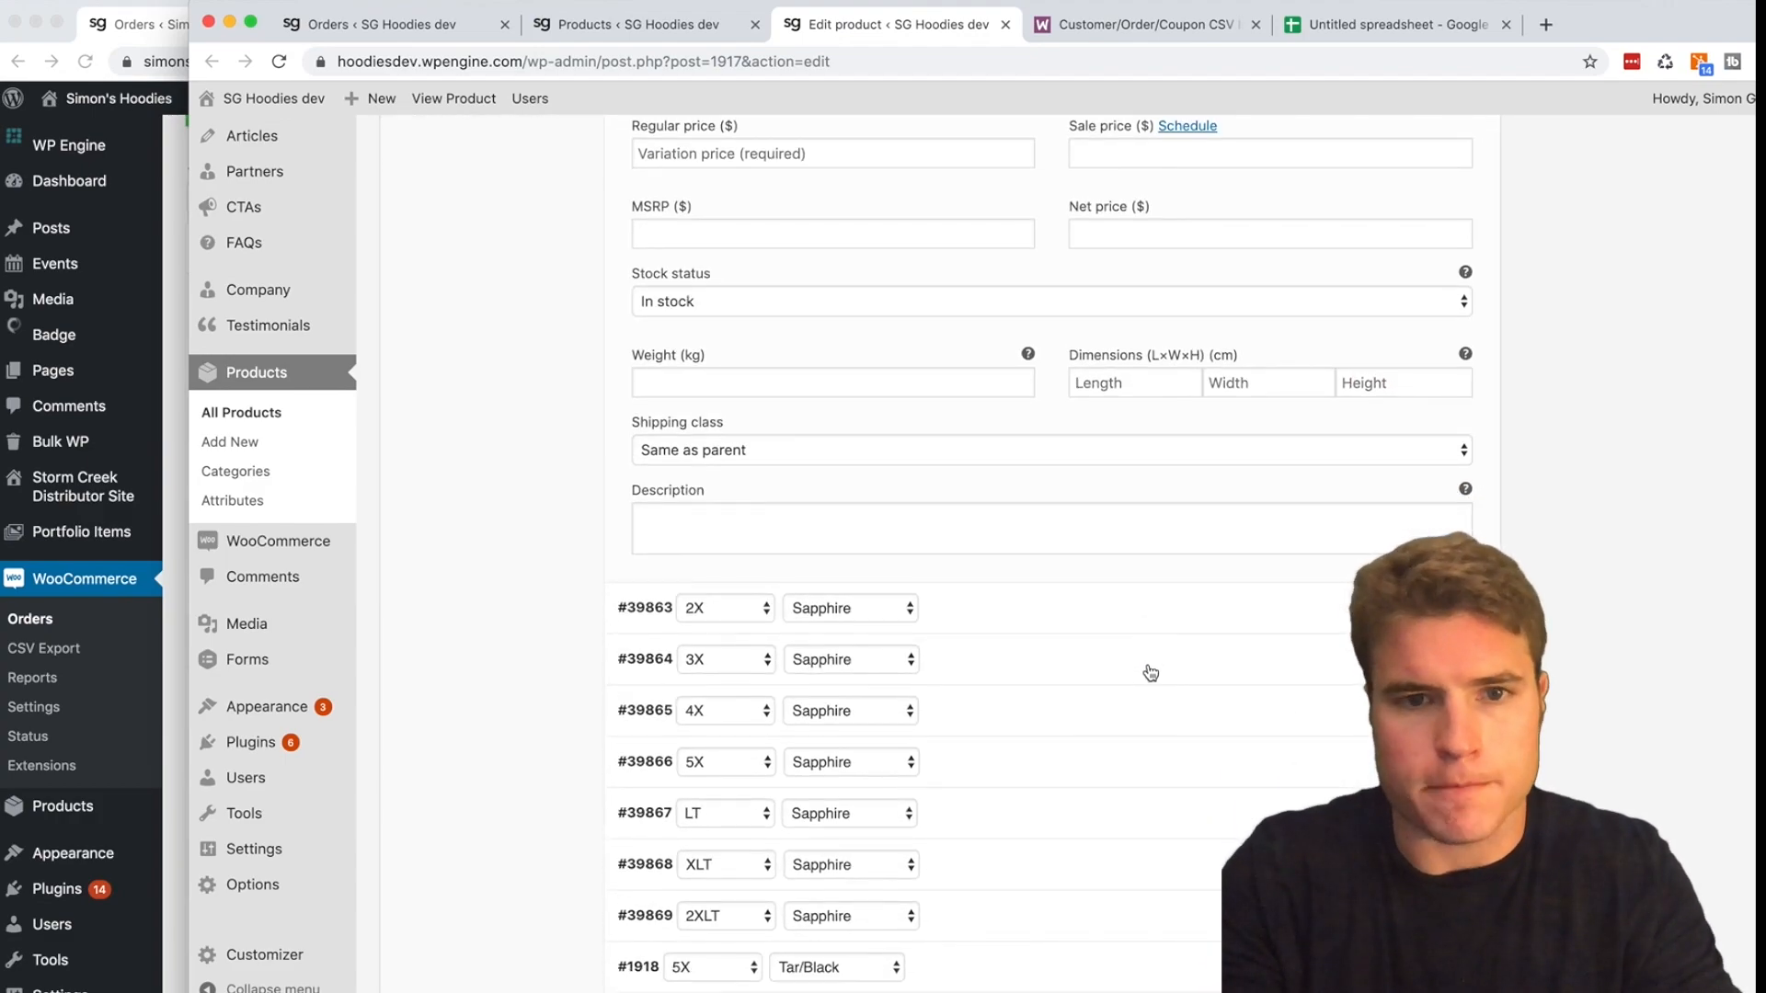
left_click(1135, 948)
scroll(1136, 943, "down", 2)
left_click(1202, 903)
key("super+a")
key("super+c")
- Paste the copied SKU into the XL Sapphire variation and change it to 4200SP:XL
scroll(1194, 902, "up", 7)
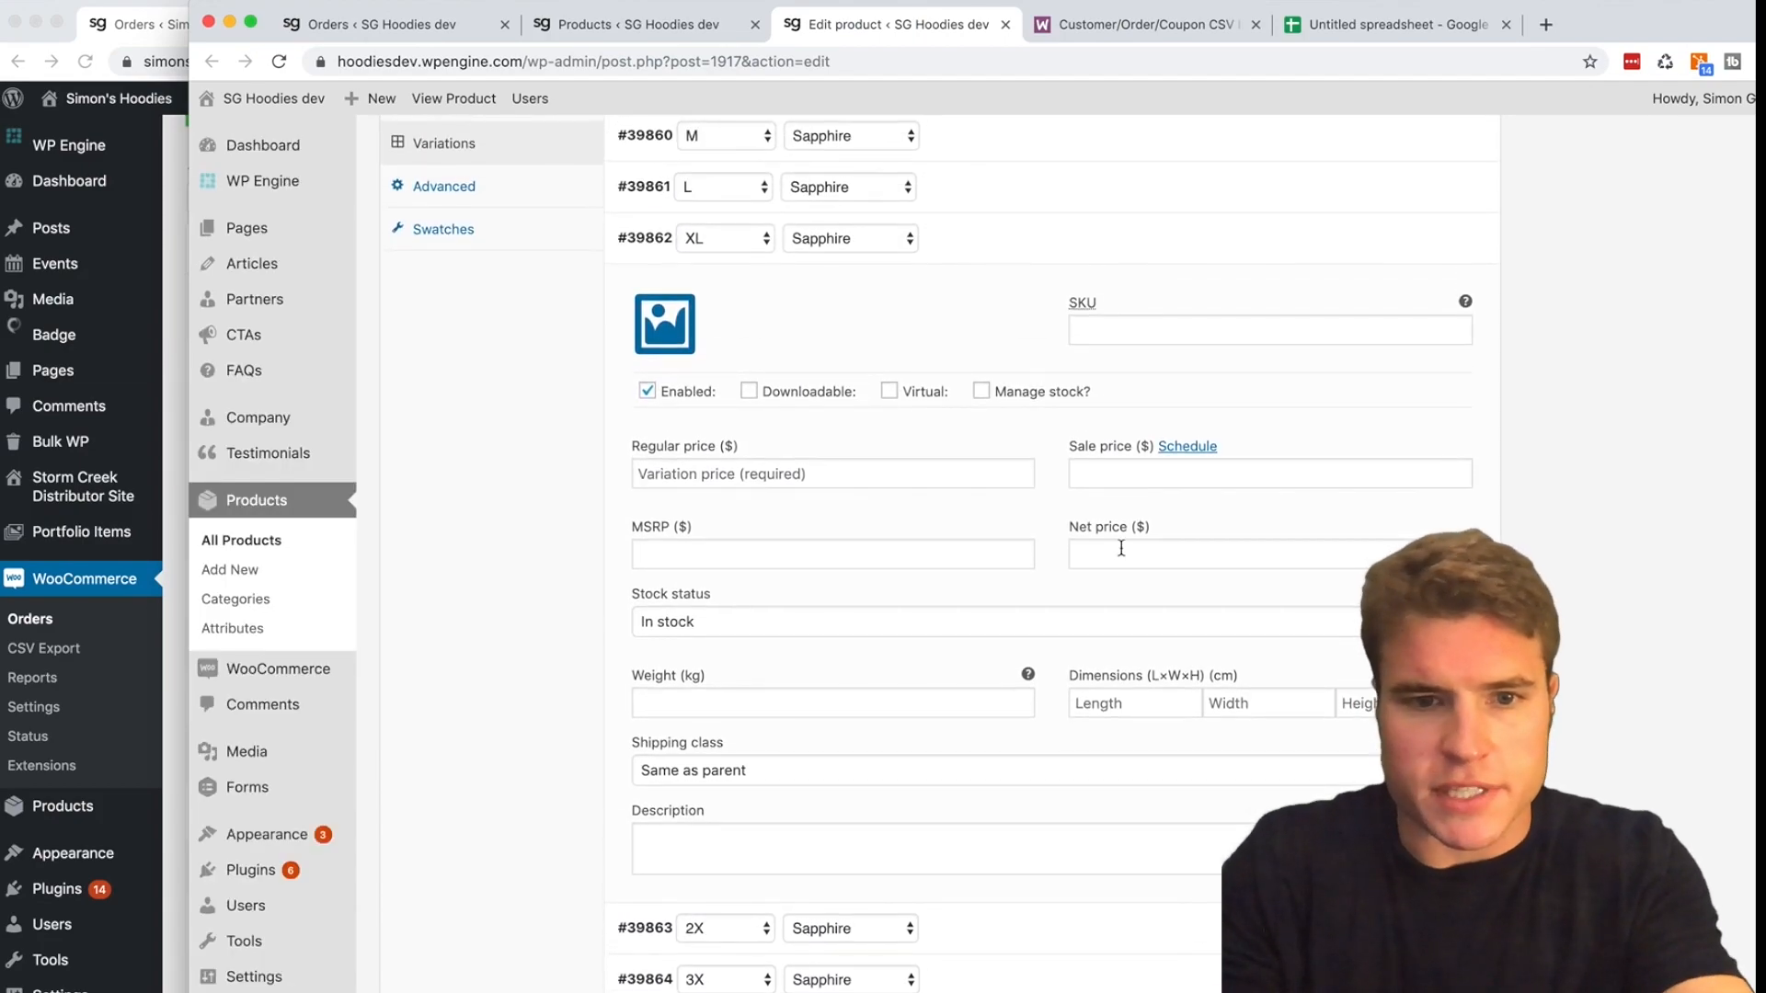
left_click(1096, 328)
key("super+v")
double_click(1124, 330)
type("4200SP")
key("Delete")
key("Delete")
key("Delete")
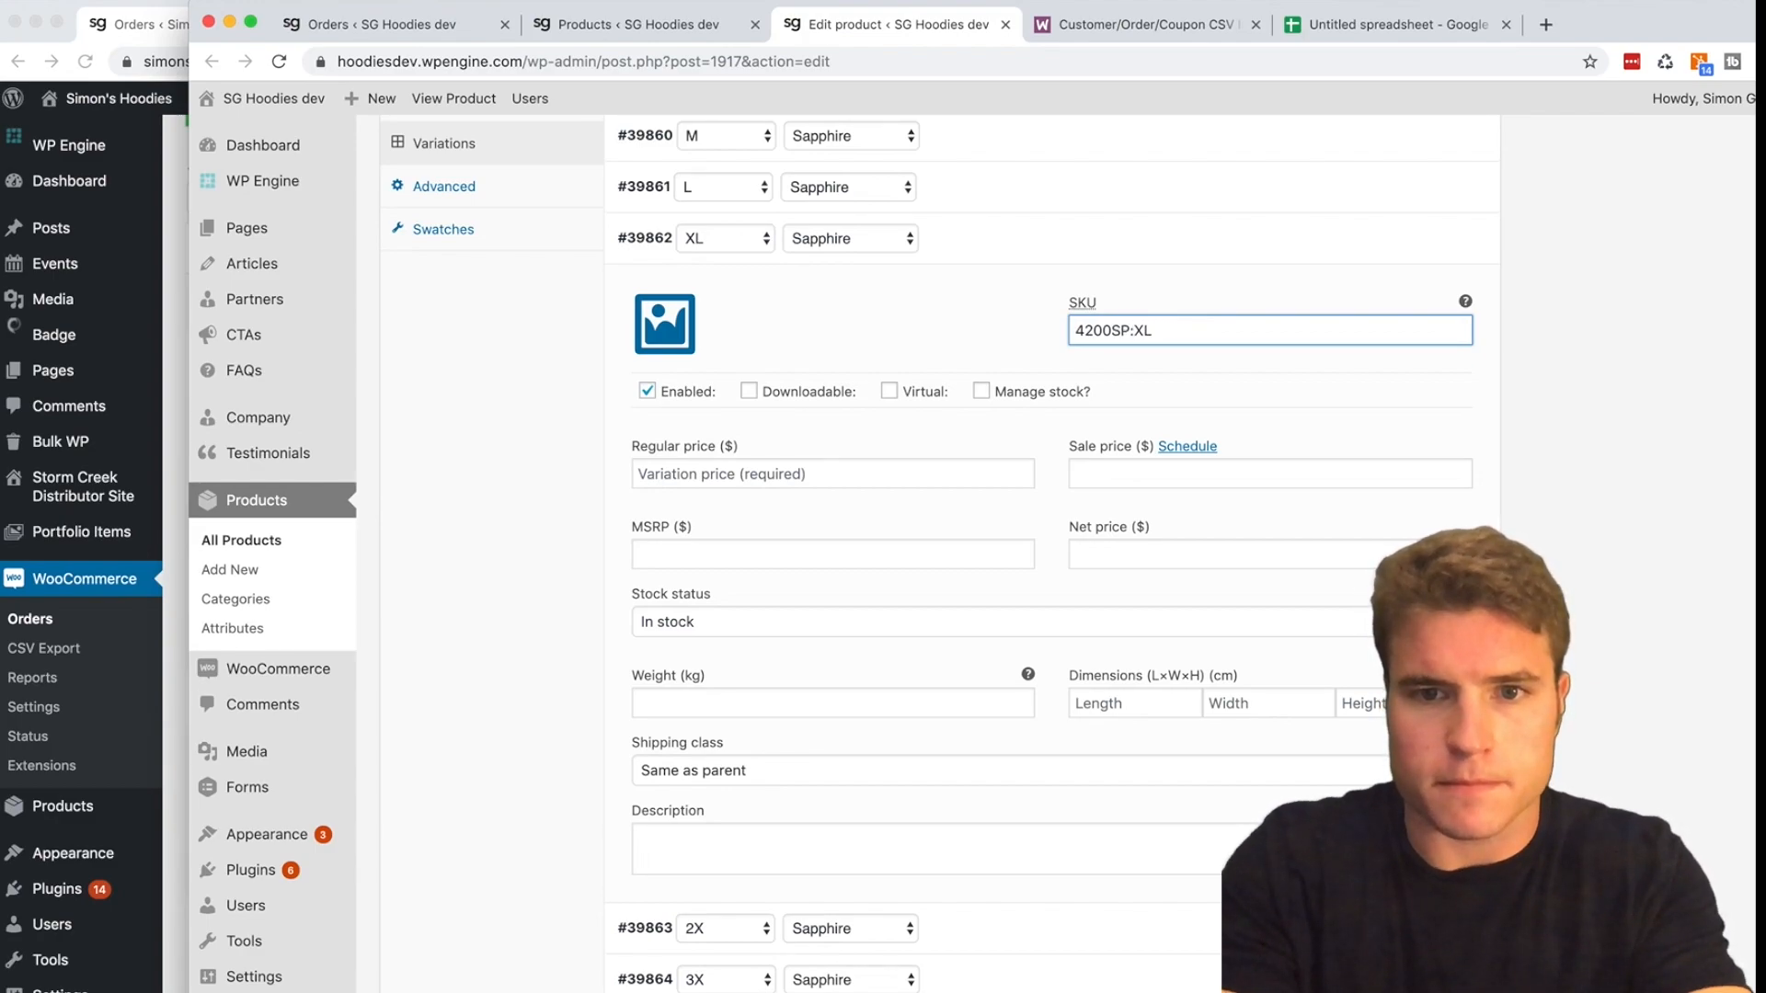
- Copy the XL Sapphire variation's SKU, 4200SP:XL
key("super+a")
key("super+c")
scroll(1454, 380, "up", 3)
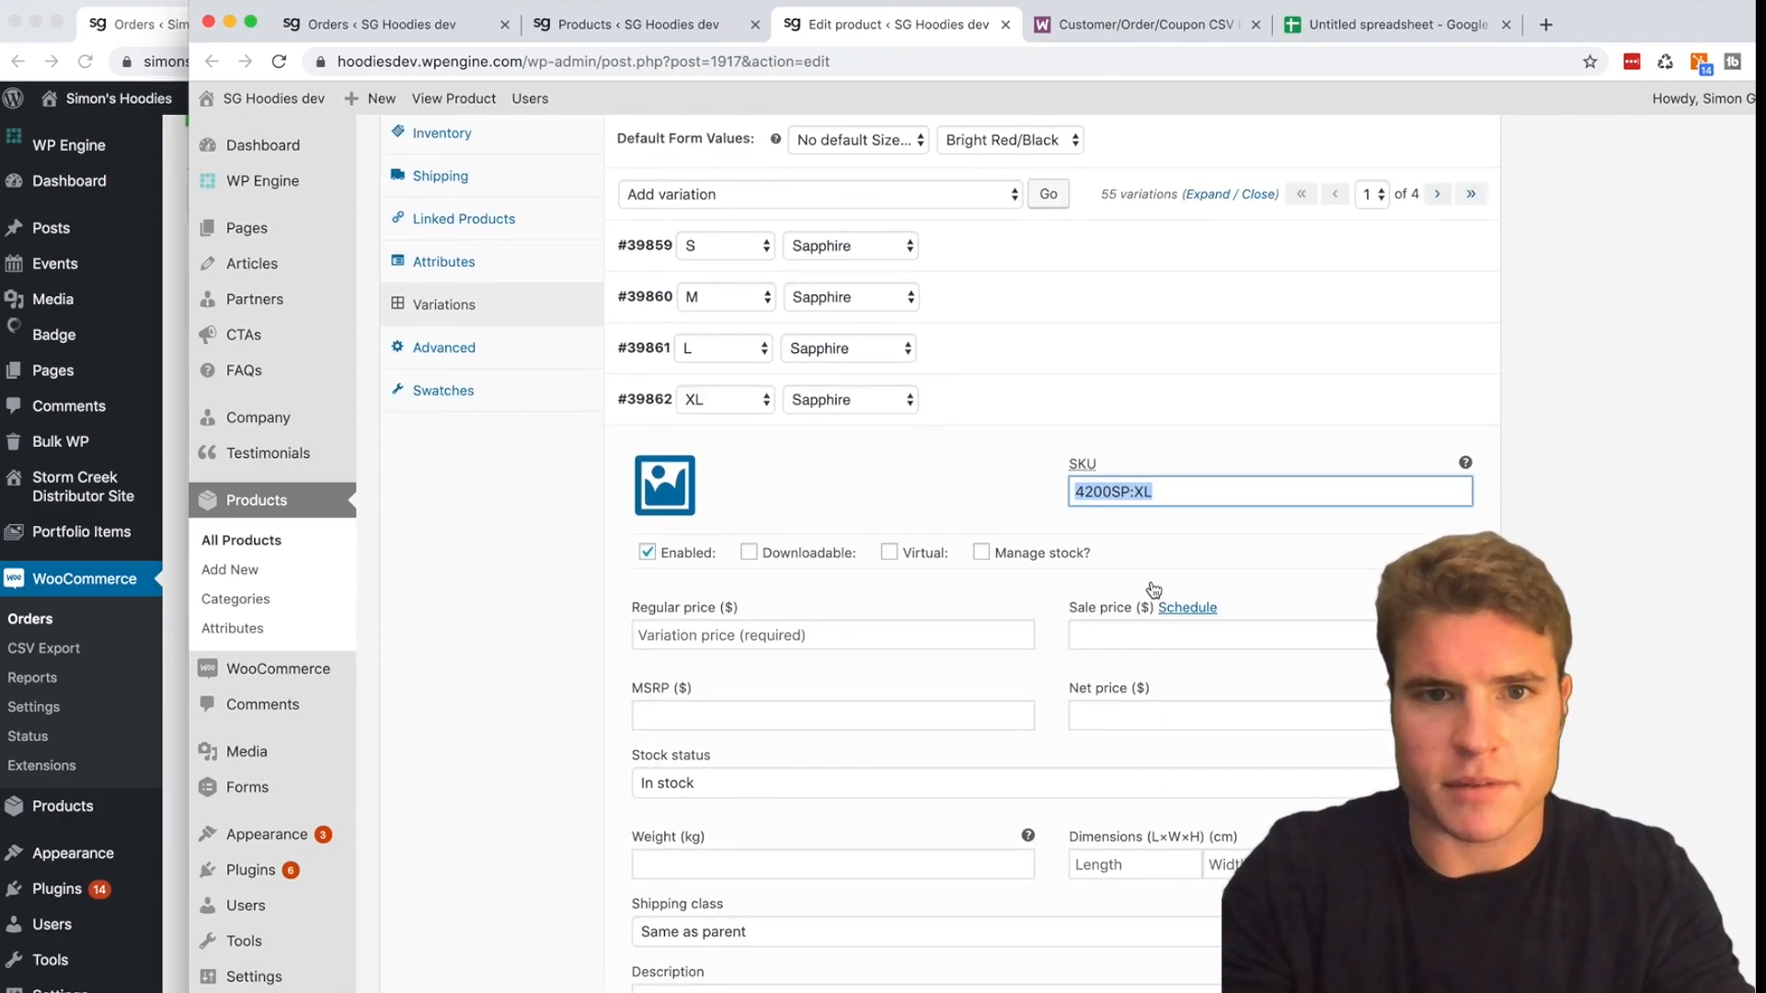
- Update the Men's Velvet Lined Softshell Jacket product to save its variation changes
scroll(1153, 591, "up", 6)
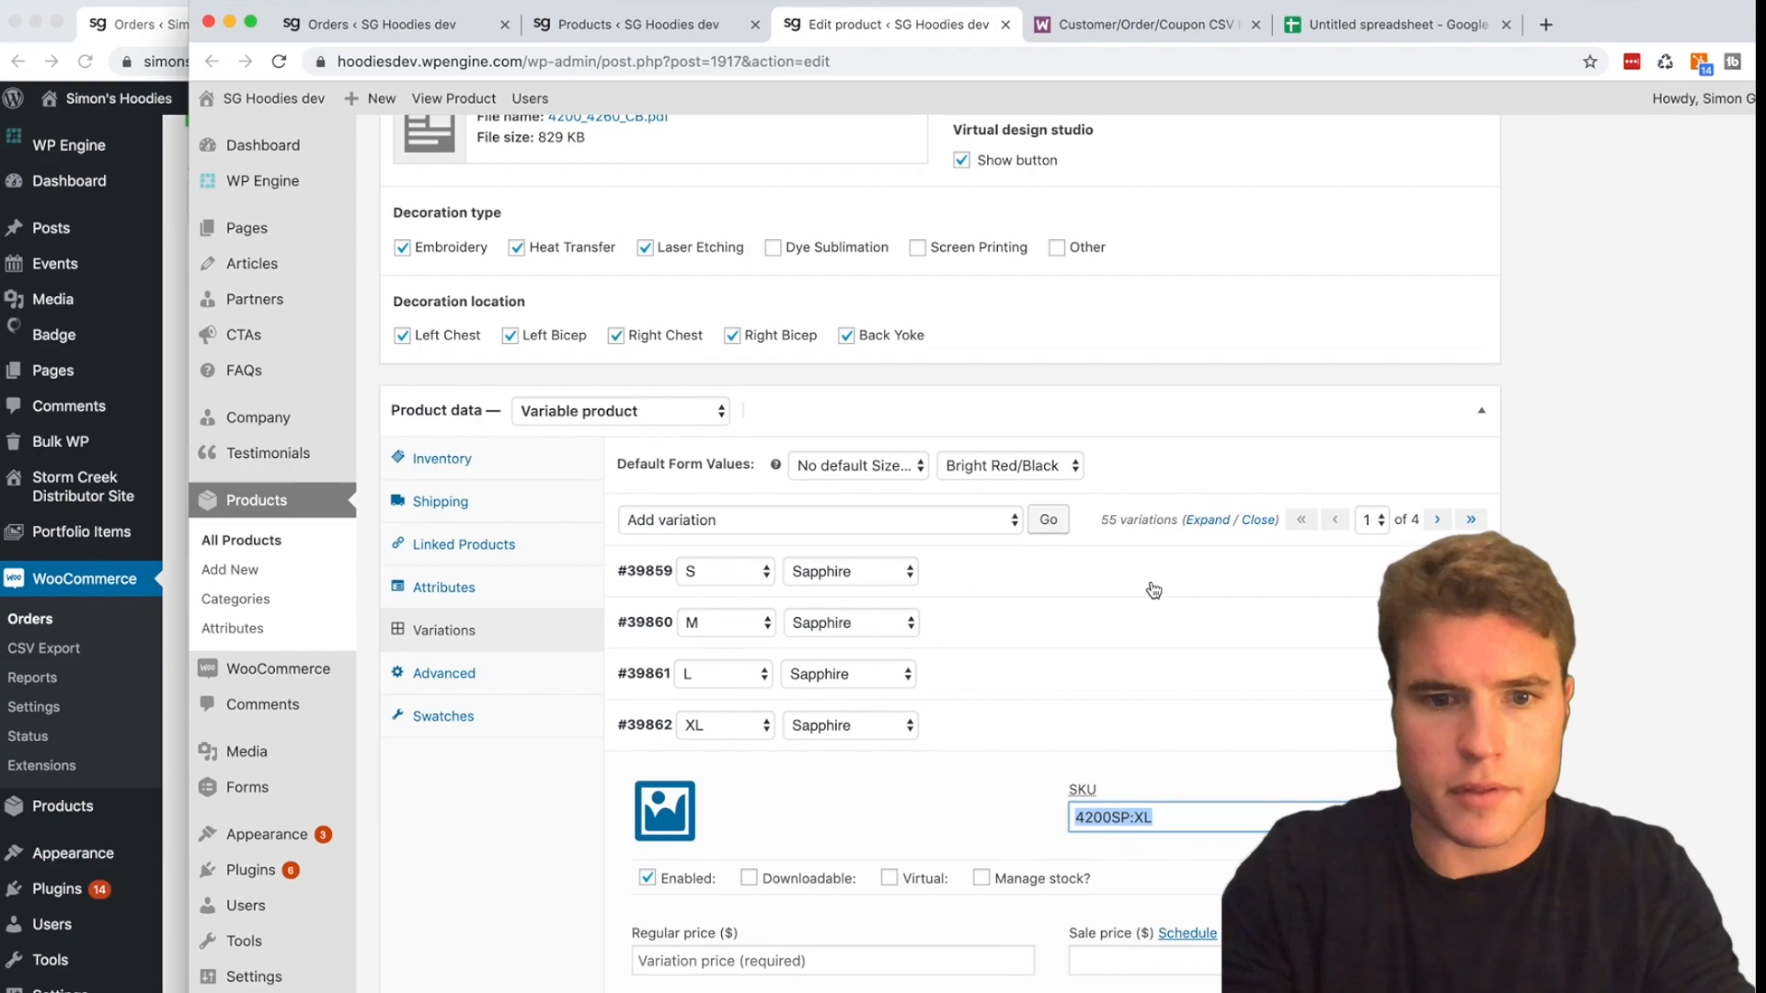
left_click(1330, 26)
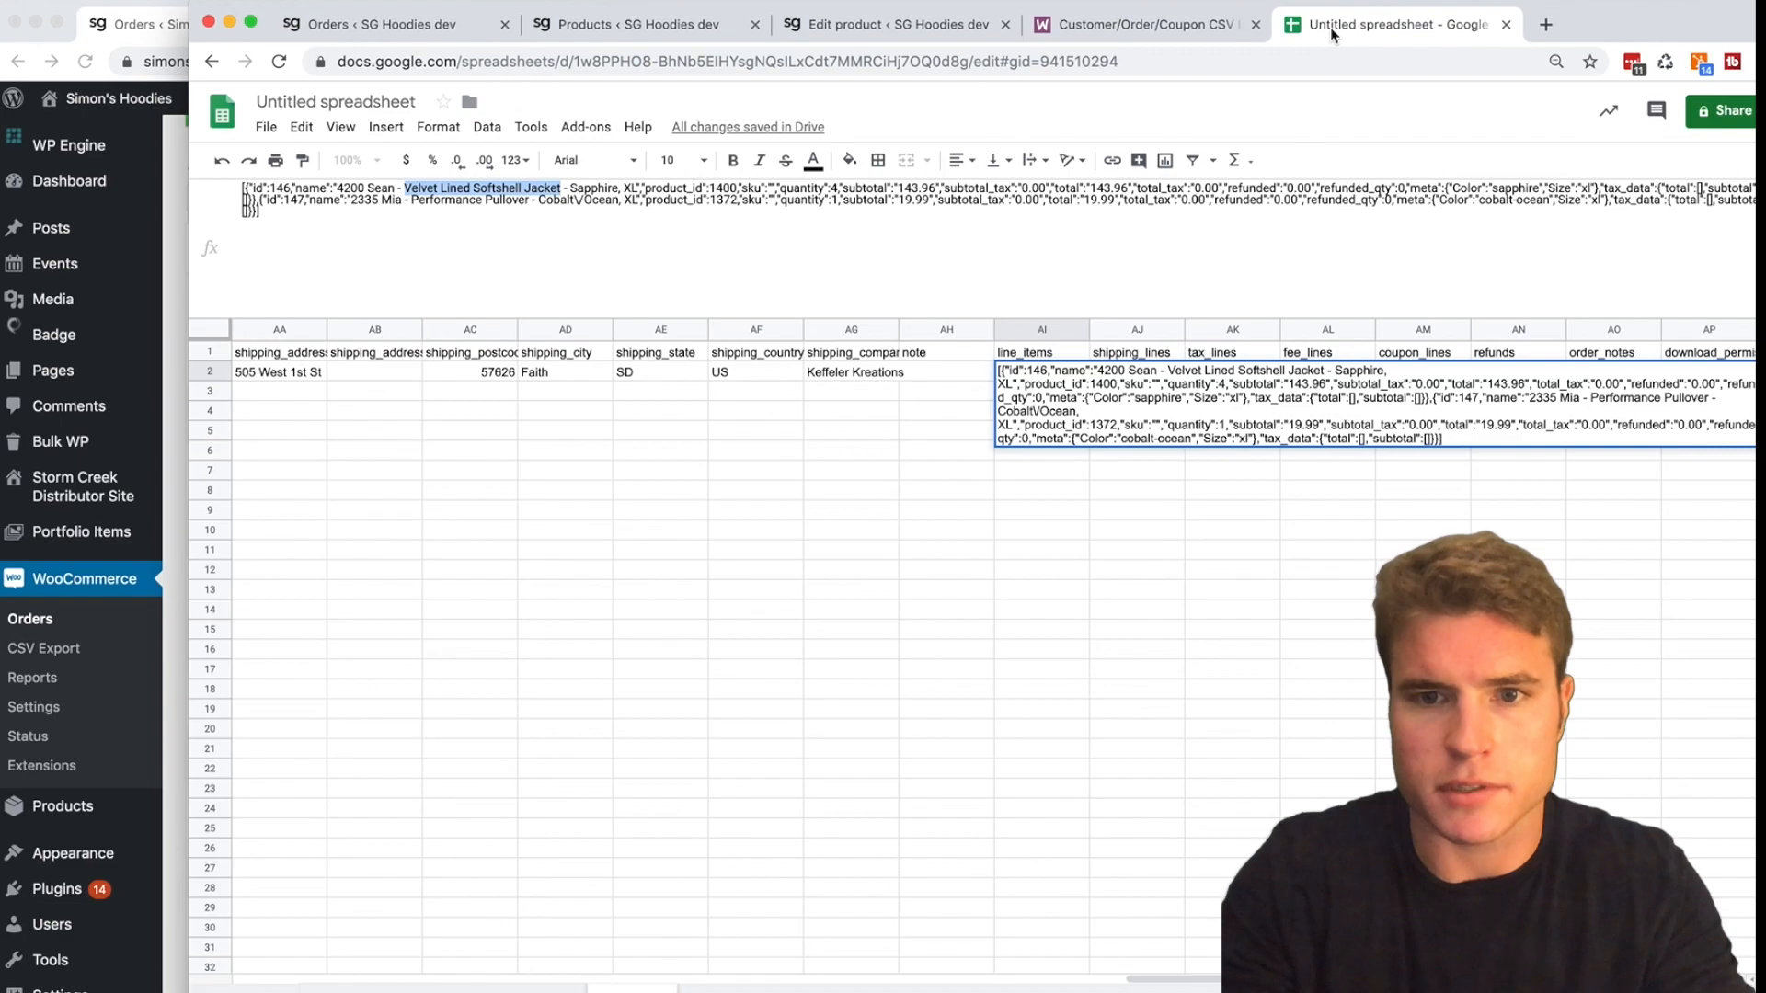
left_click(900, 26)
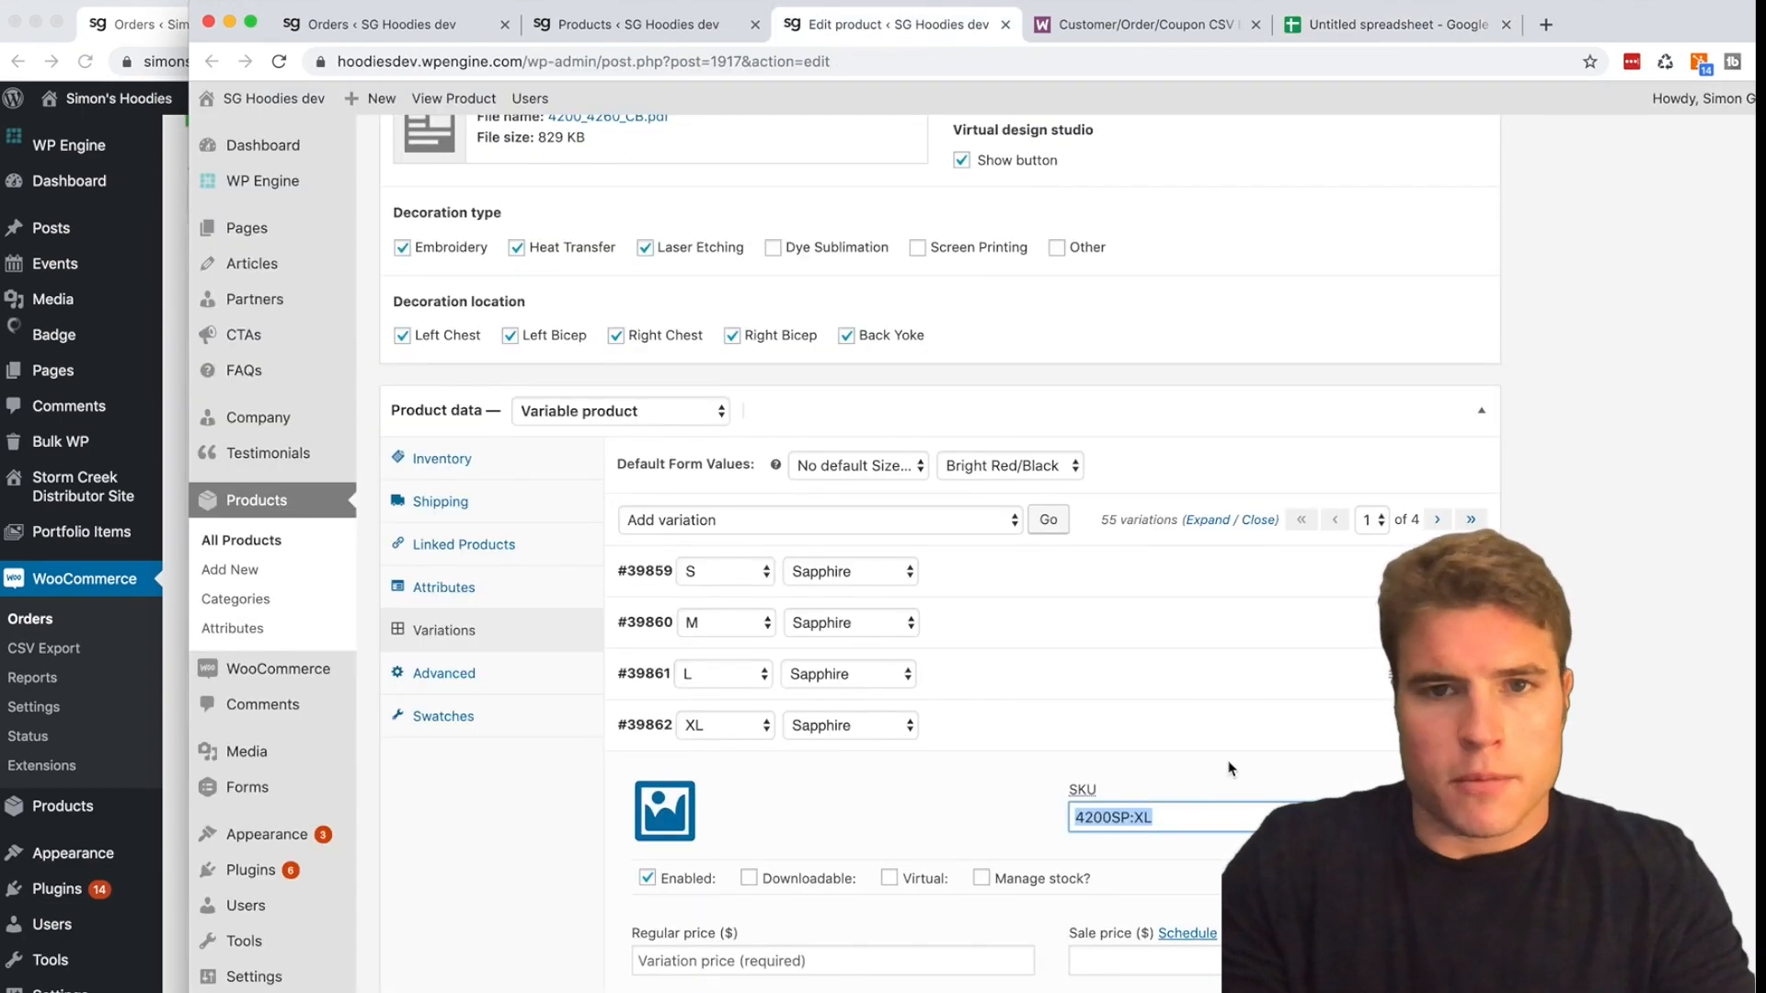
scroll(1159, 873, "down", 3)
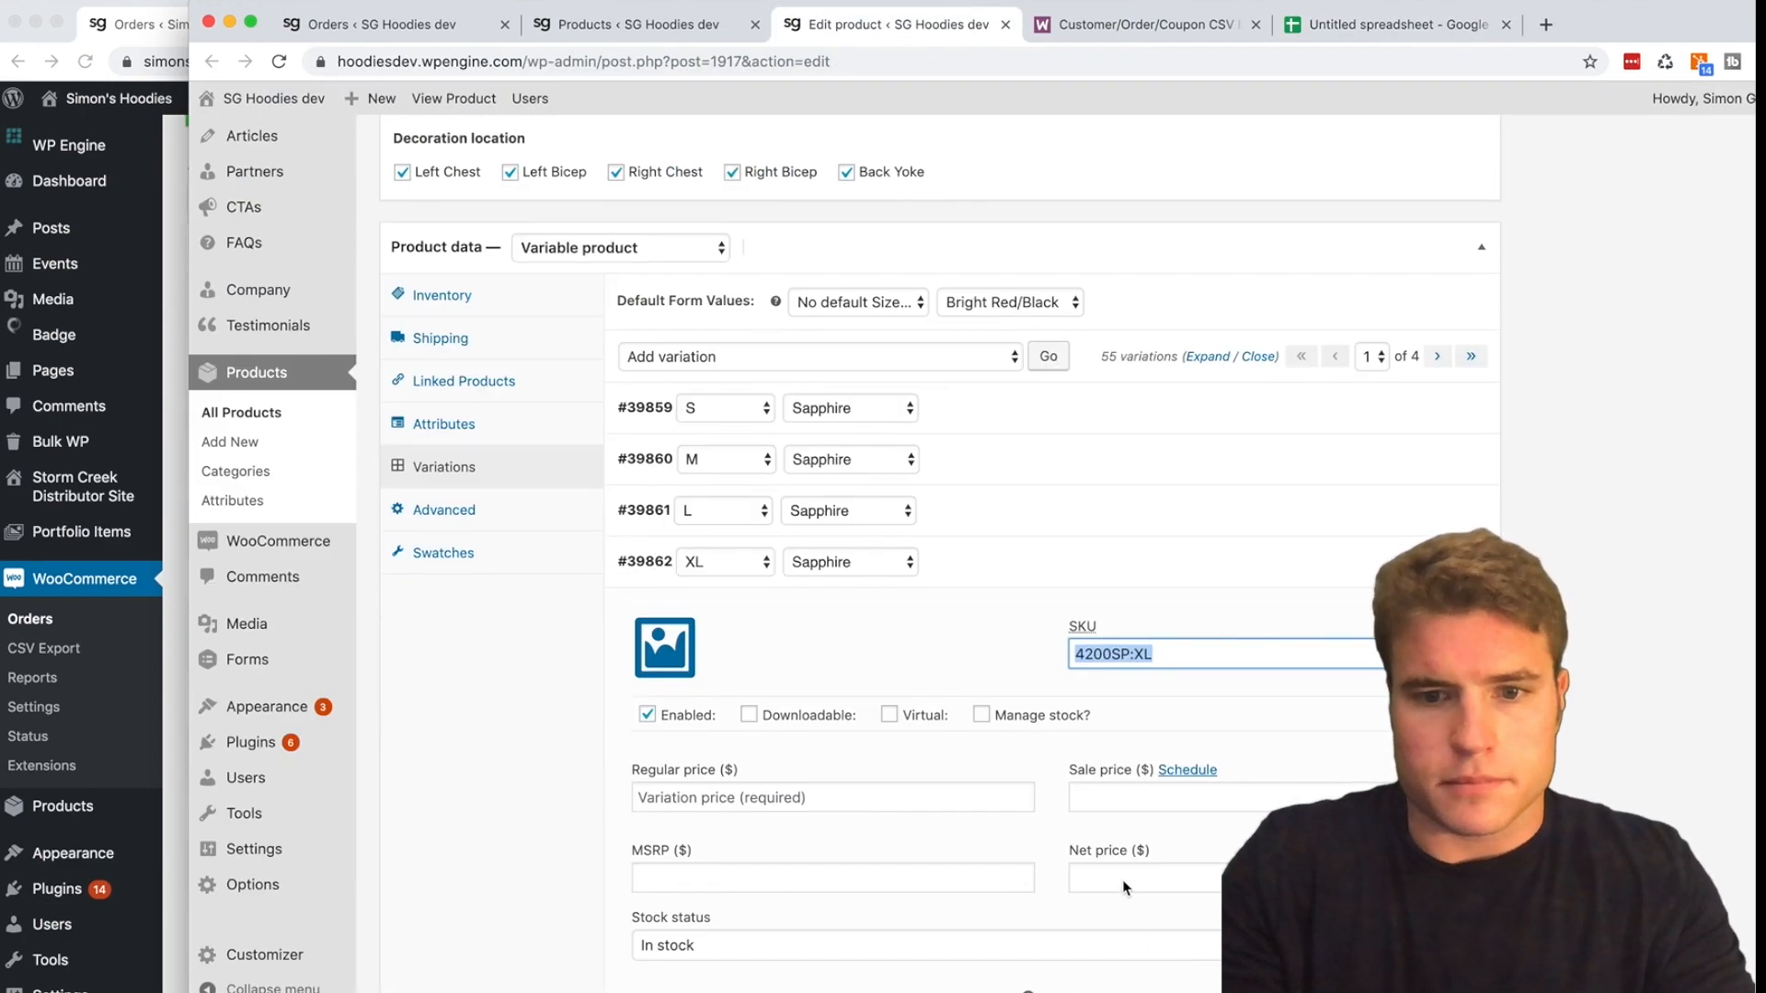
scroll(1313, 699, "up", 10)
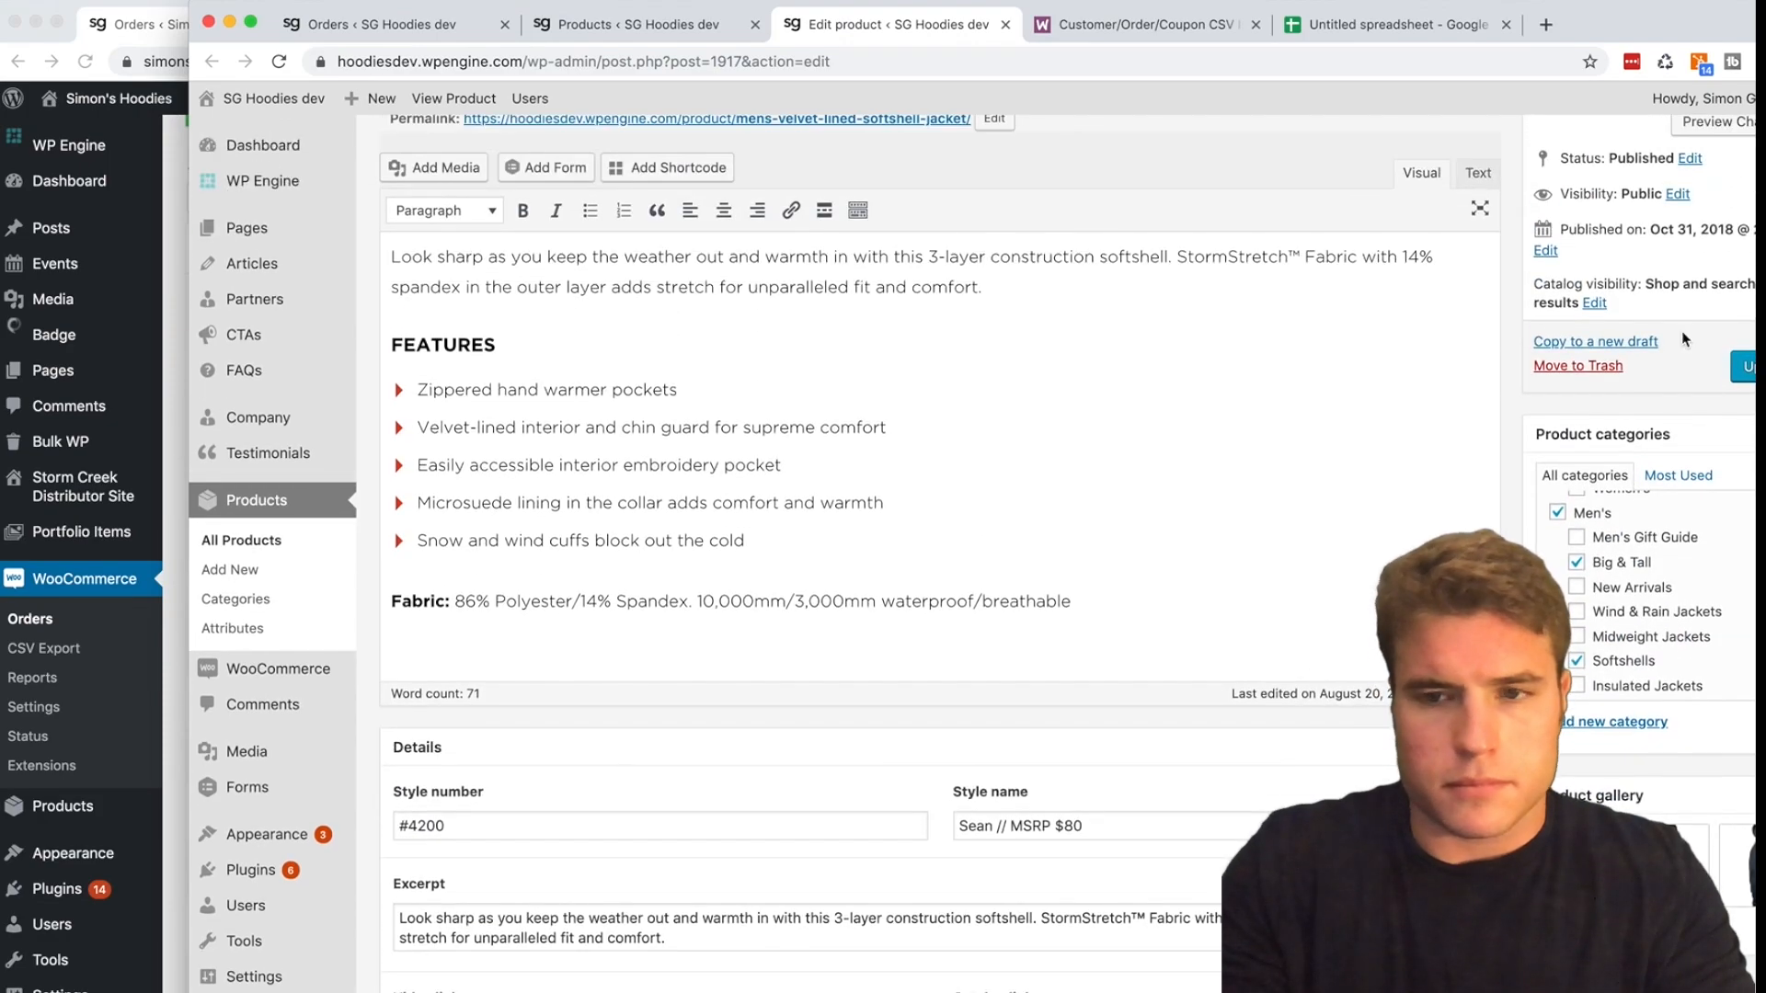
left_click_drag(1609, 5, 1528, 4)
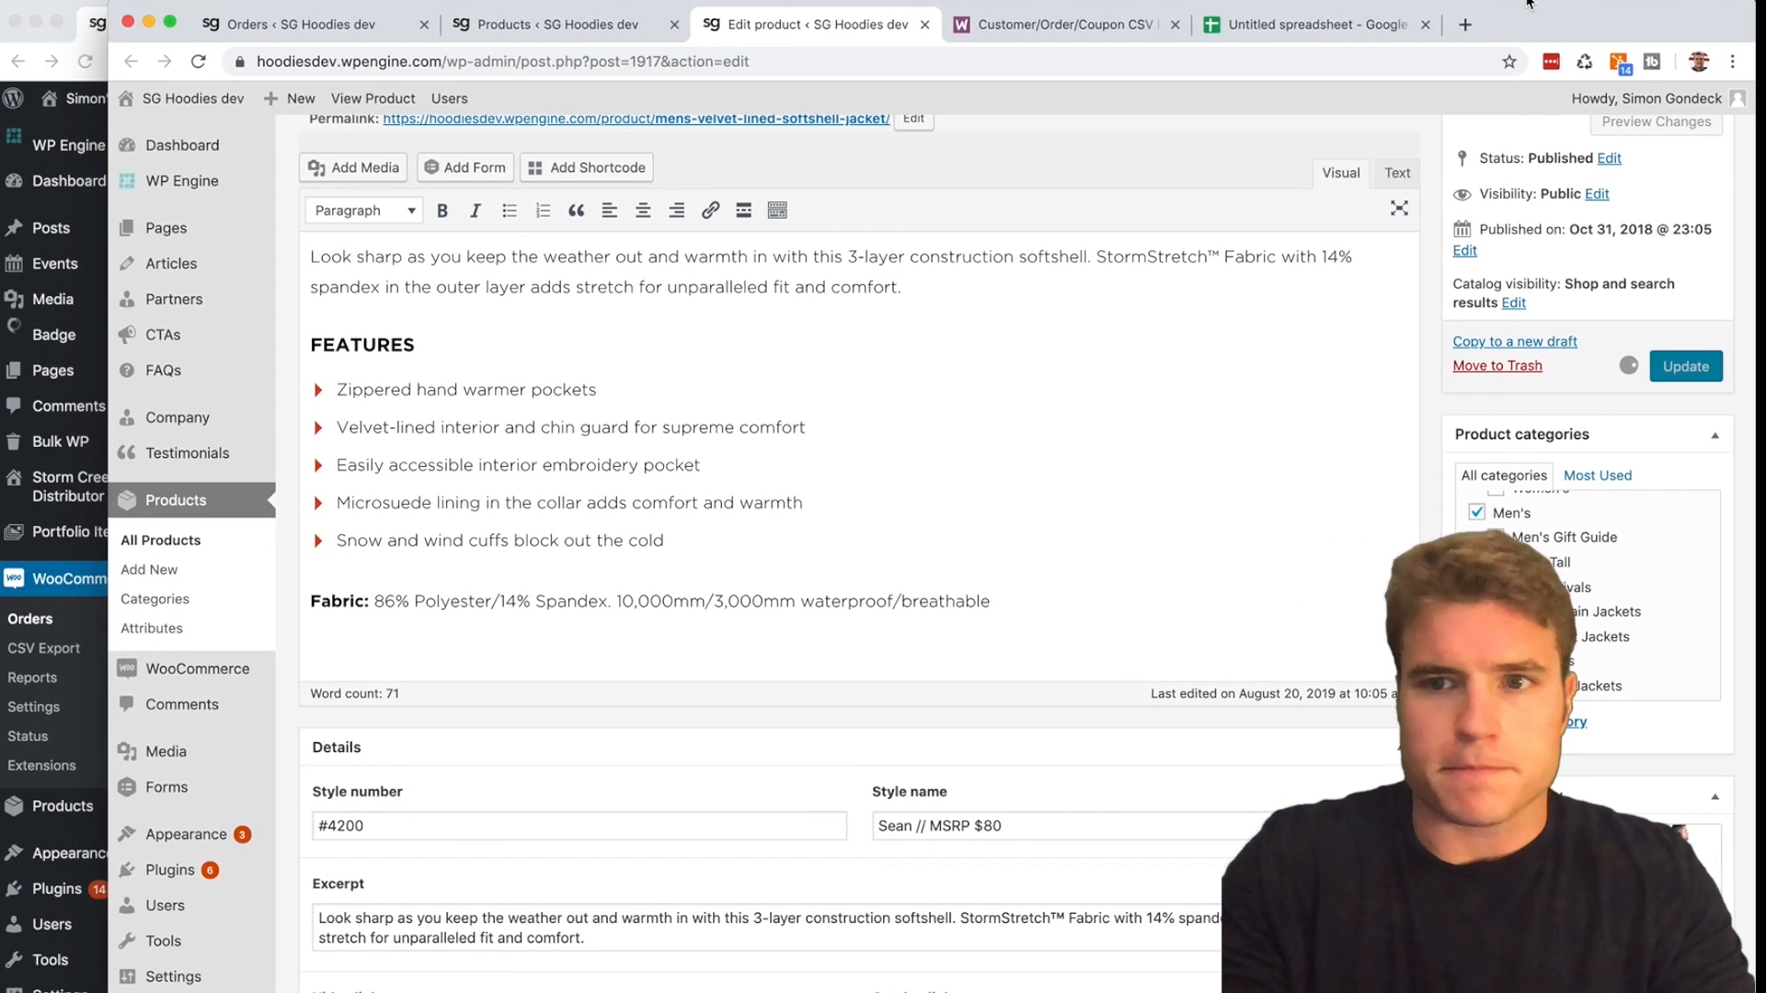
- Paste the copied SKU 4200SP:XL into the first line item's empty sku value in the spreadsheet's line_items cell
left_click(1310, 29)
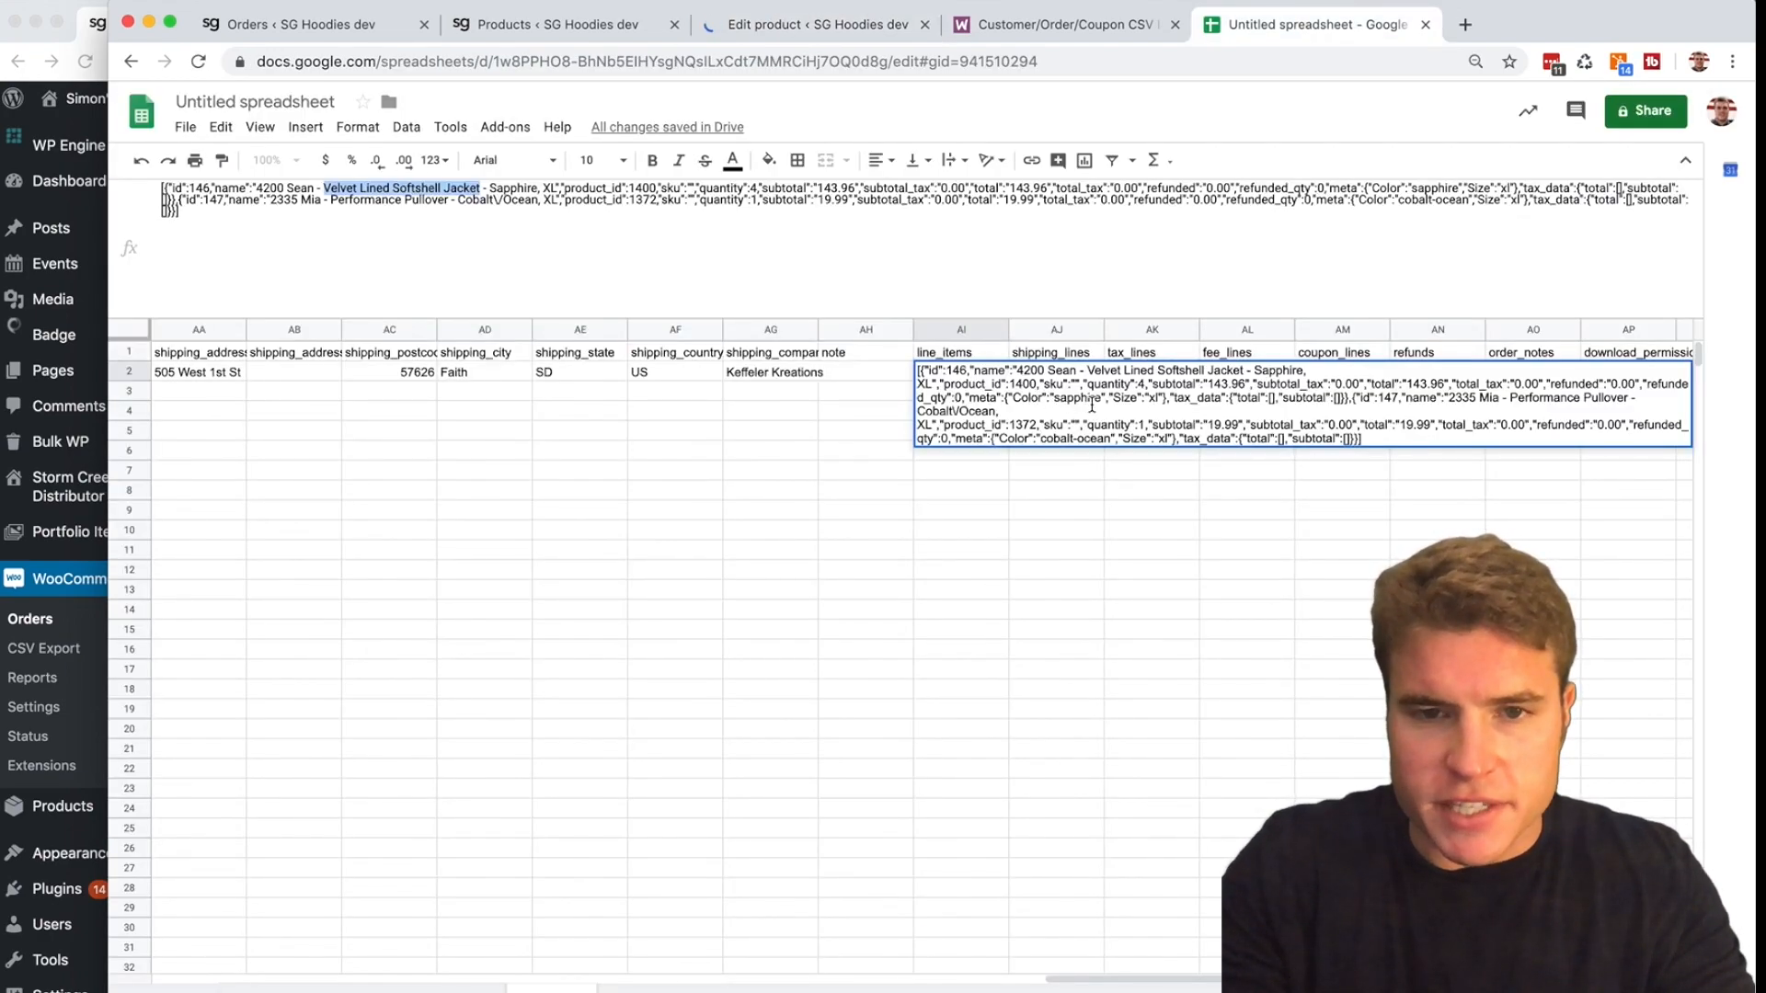
left_click(1077, 386)
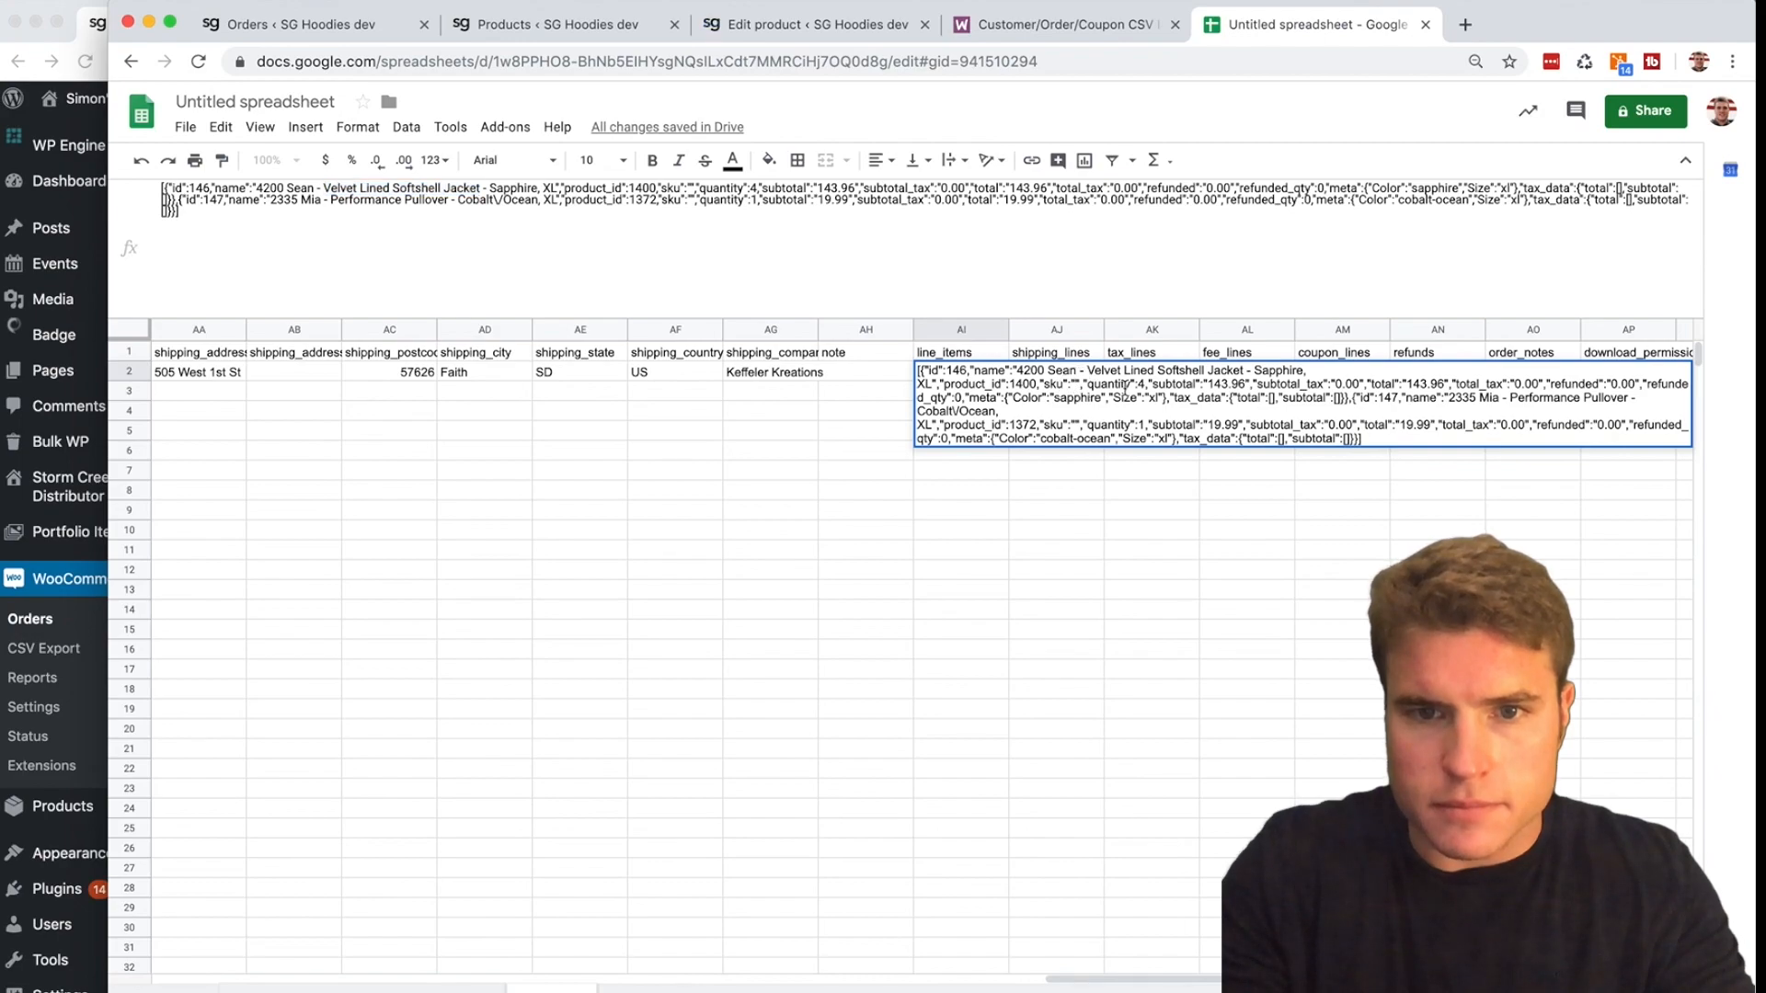
key("super+v")
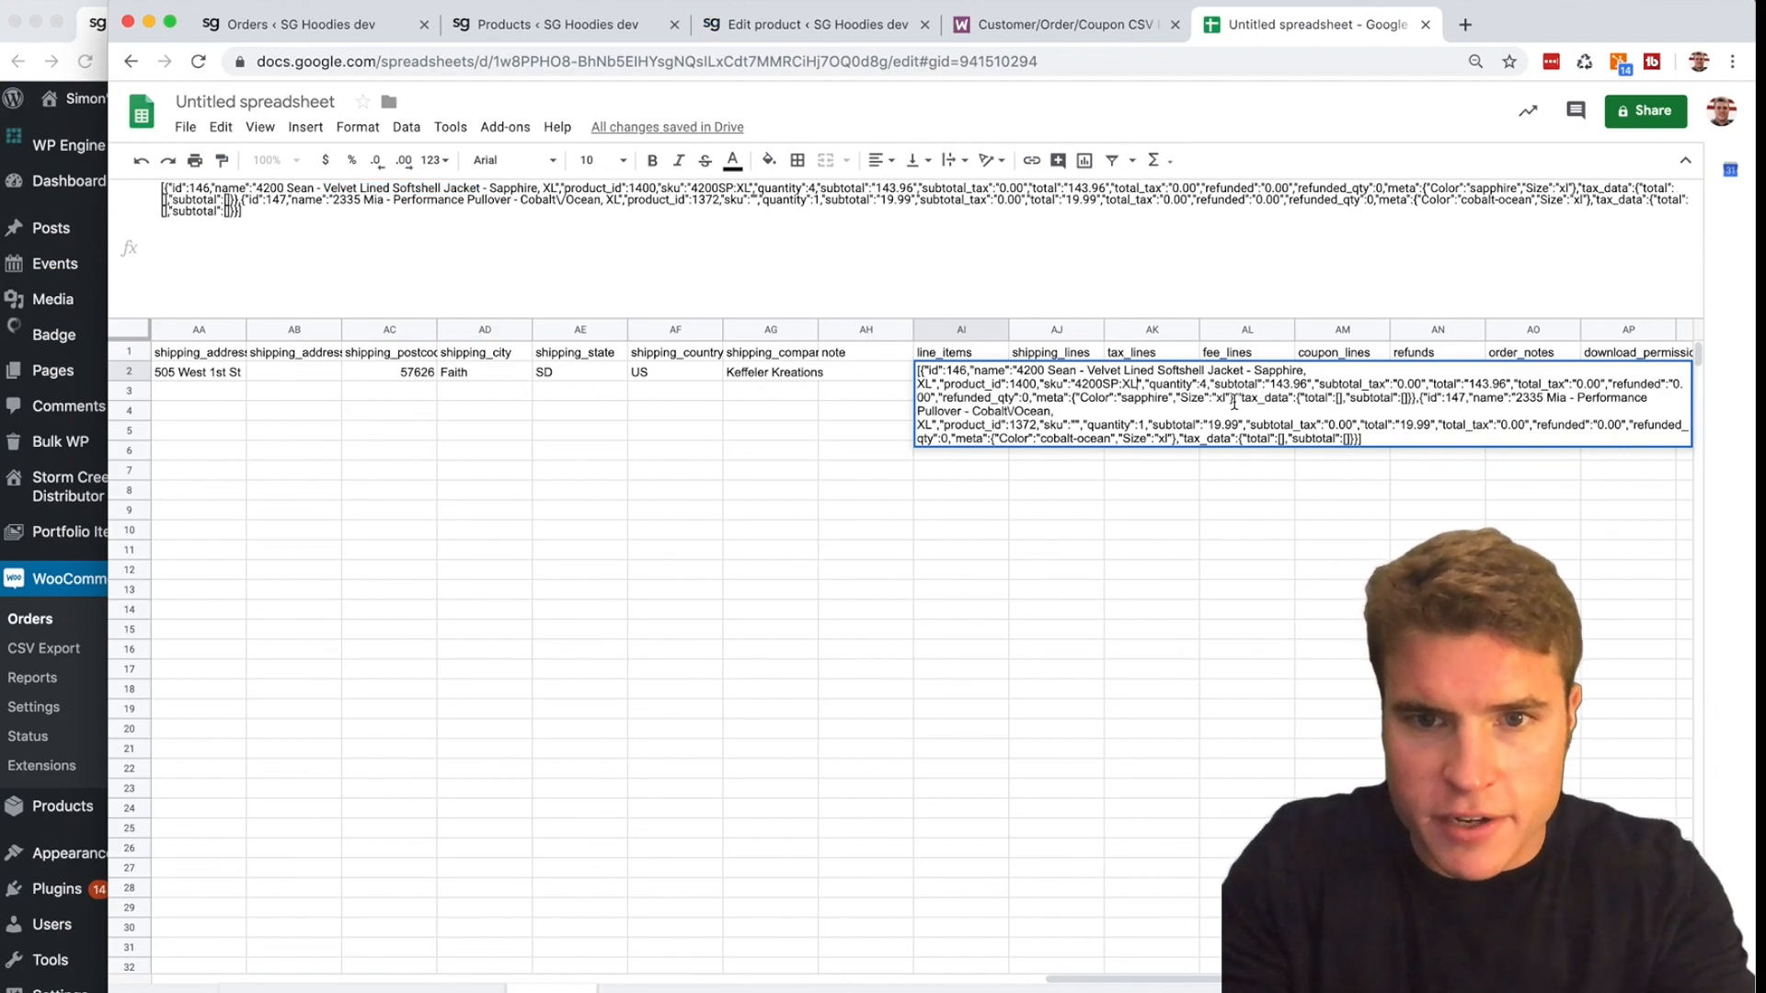
- Copy 2335 Mia from the second line item's name and search the dev store's products for it
left_click(1133, 414)
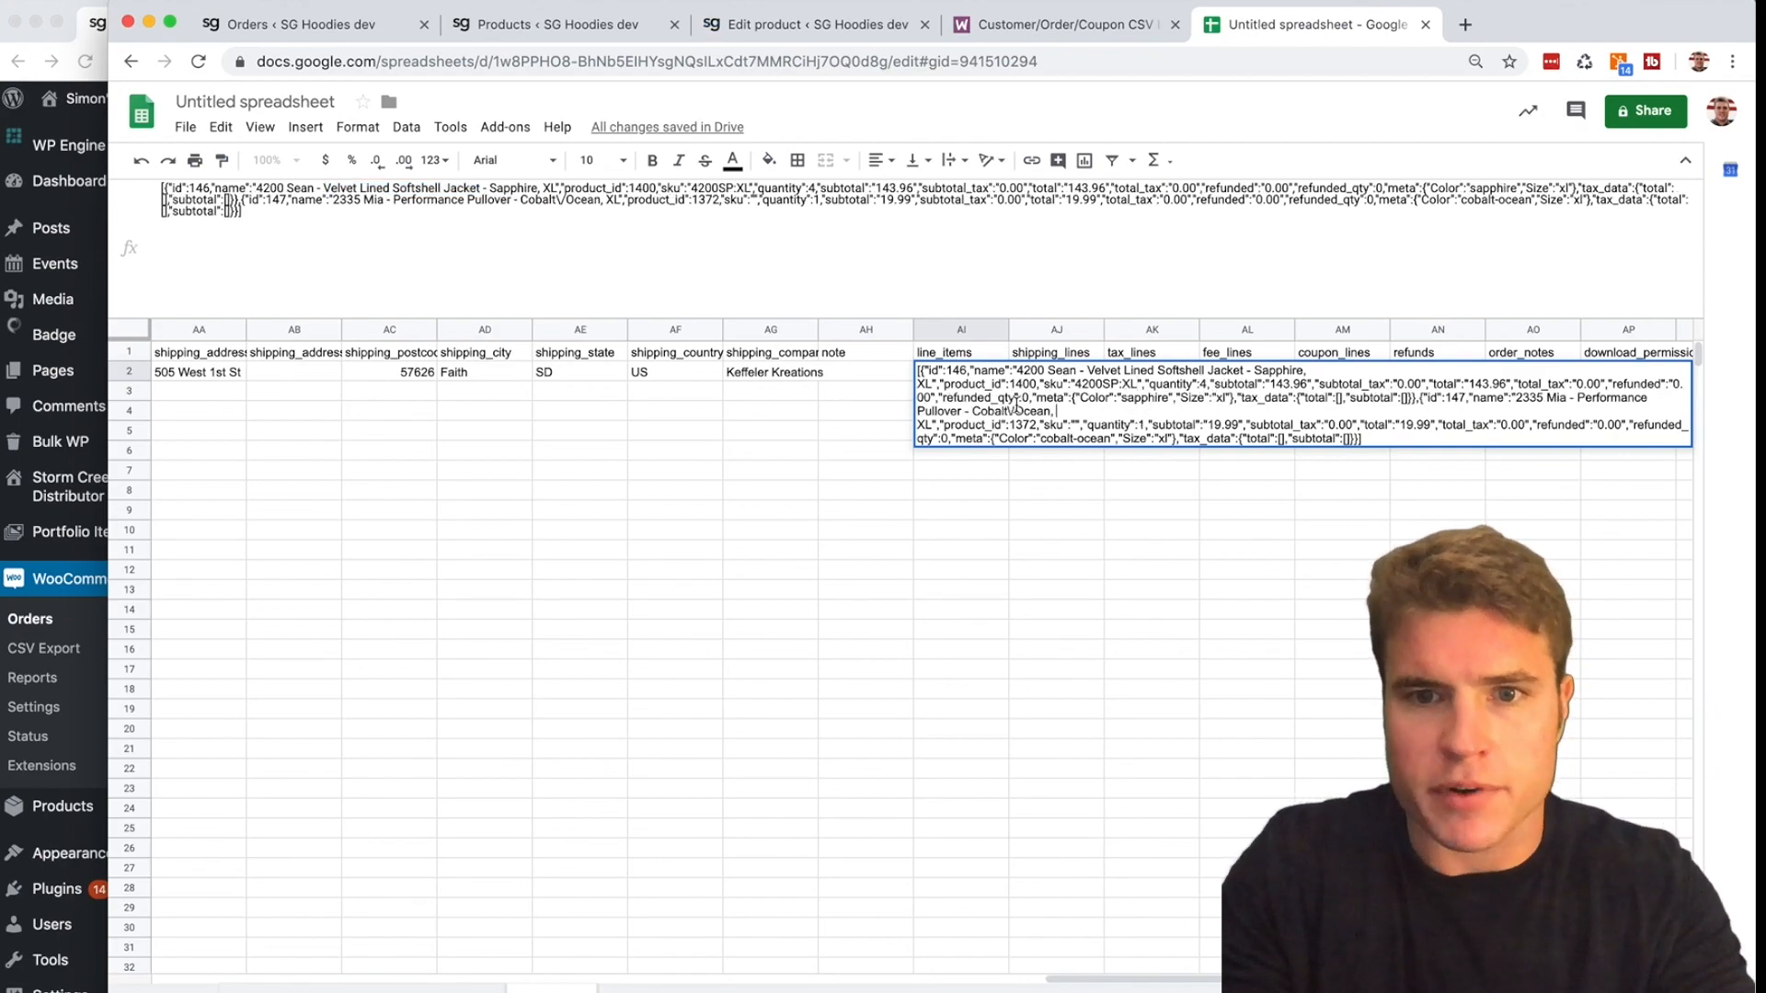
left_click_drag(1515, 397, 1563, 395)
key("ctrl+c")
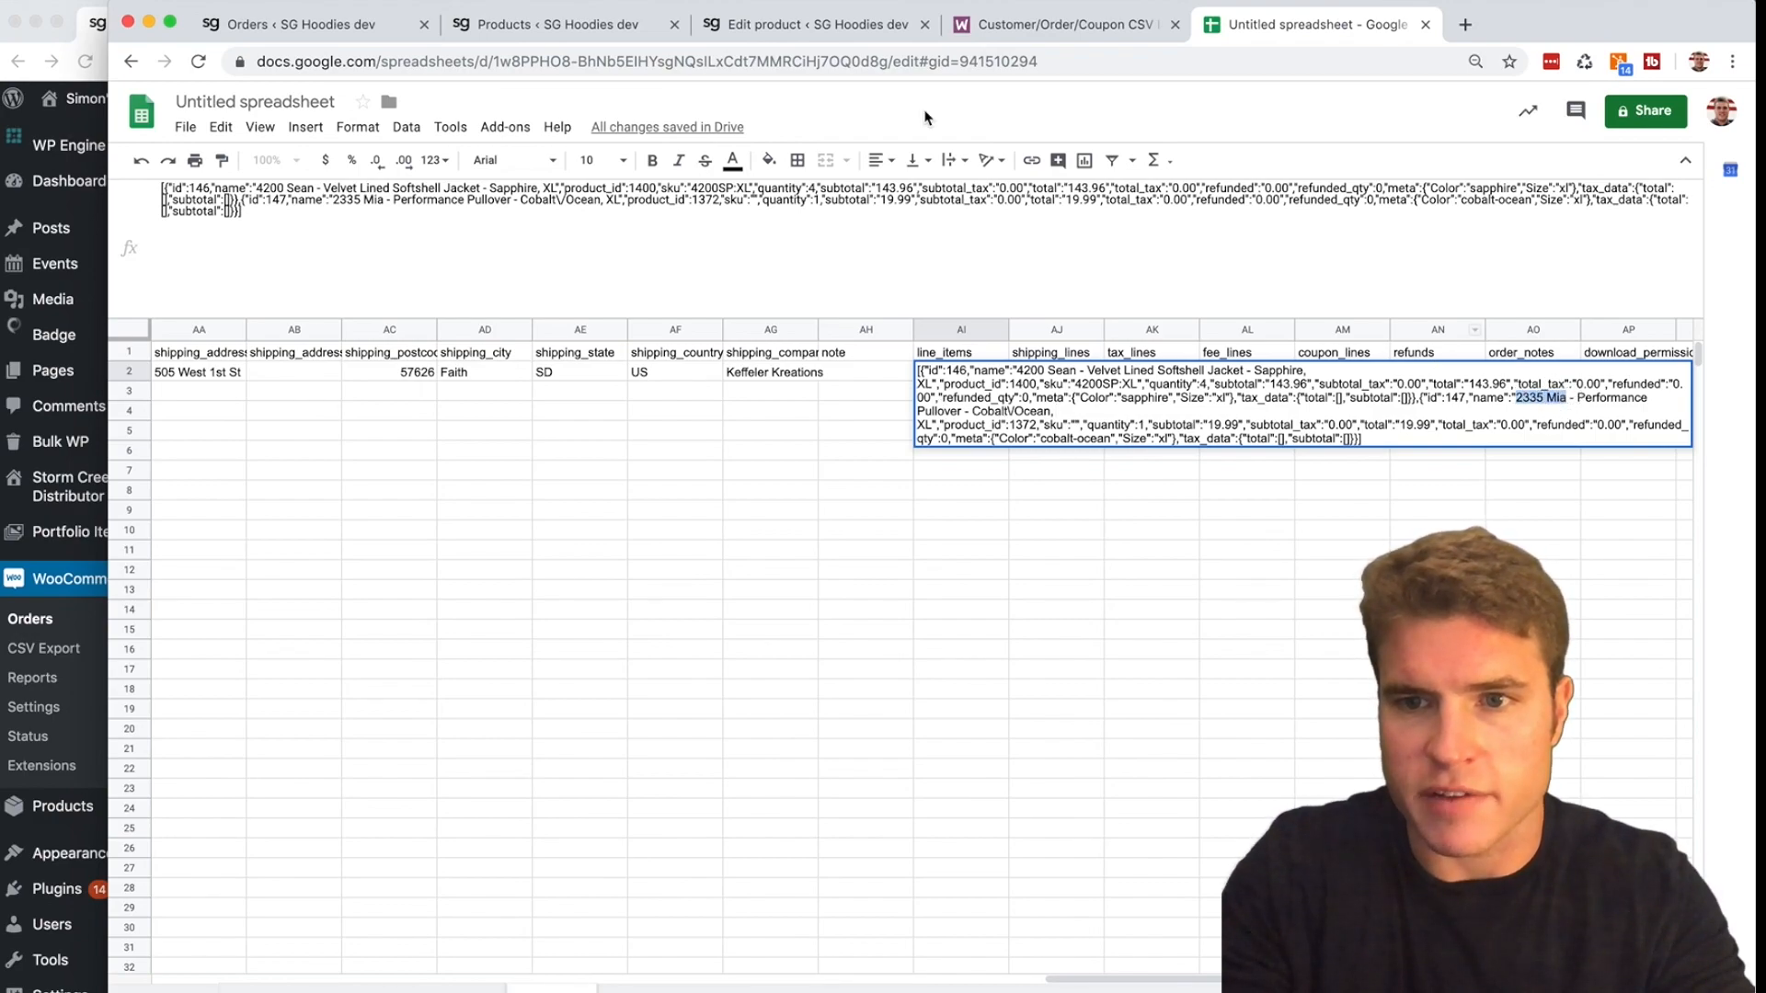
left_click(623, 30)
triple_click(1493, 185)
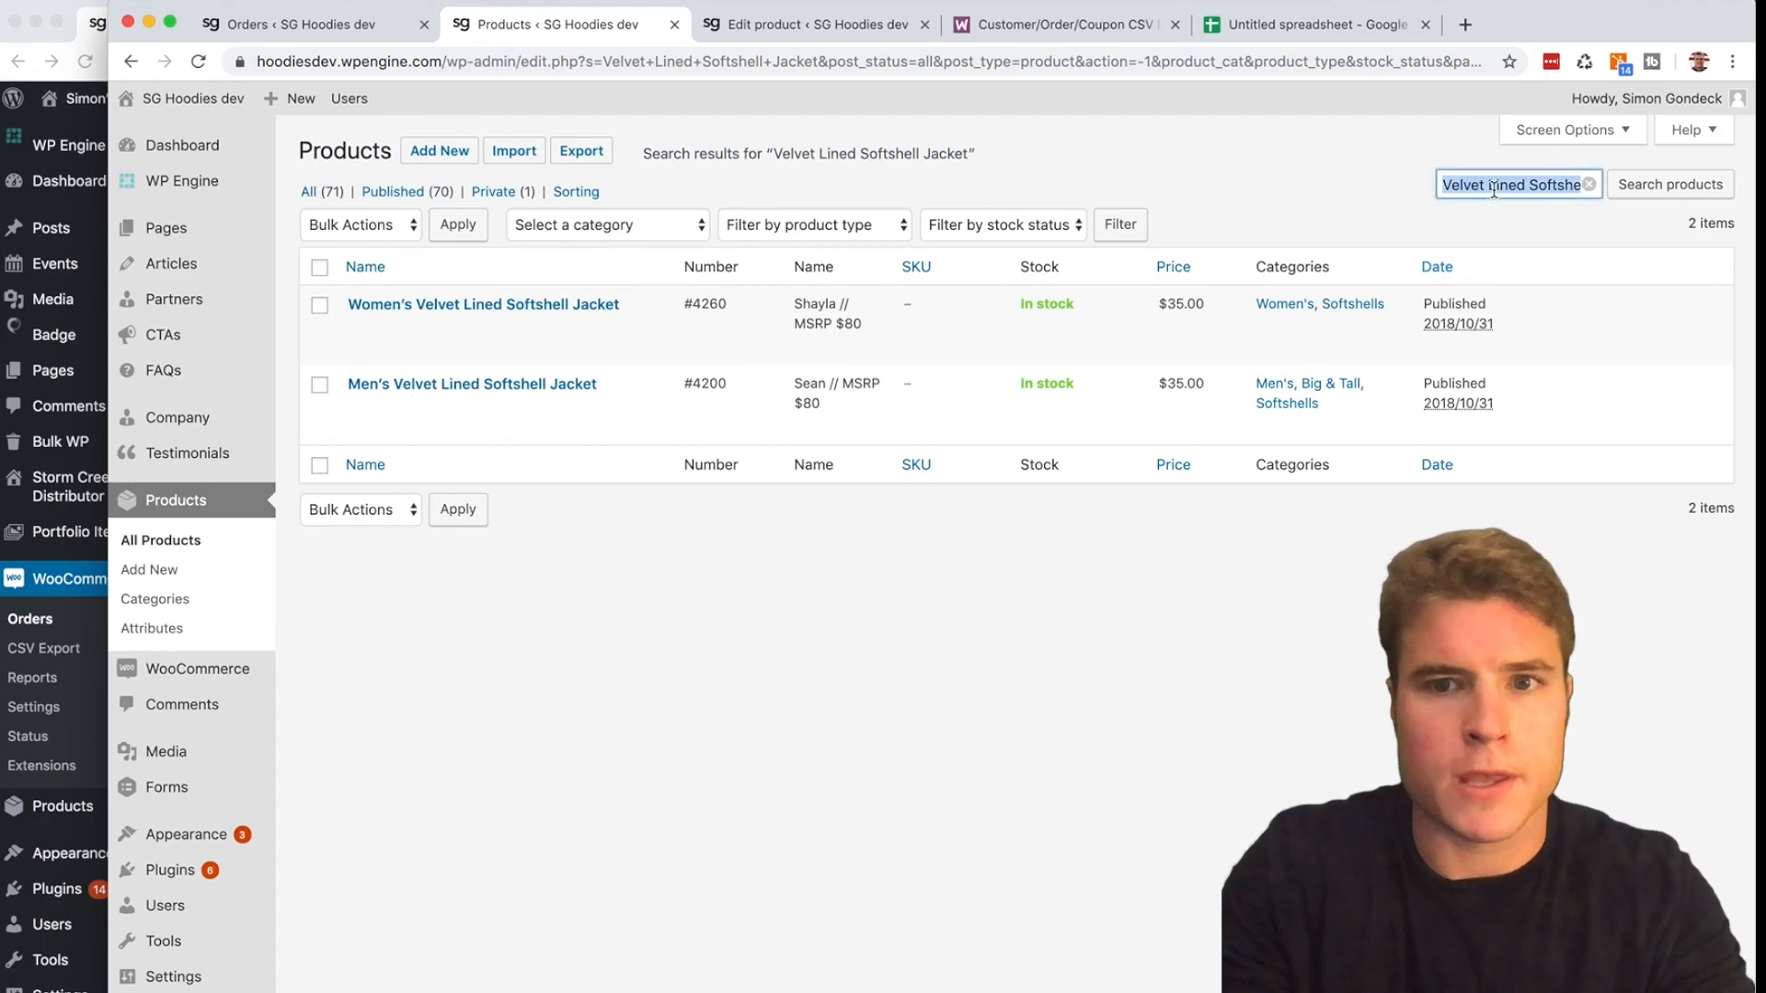
key("ctrl+v")
key("Return")
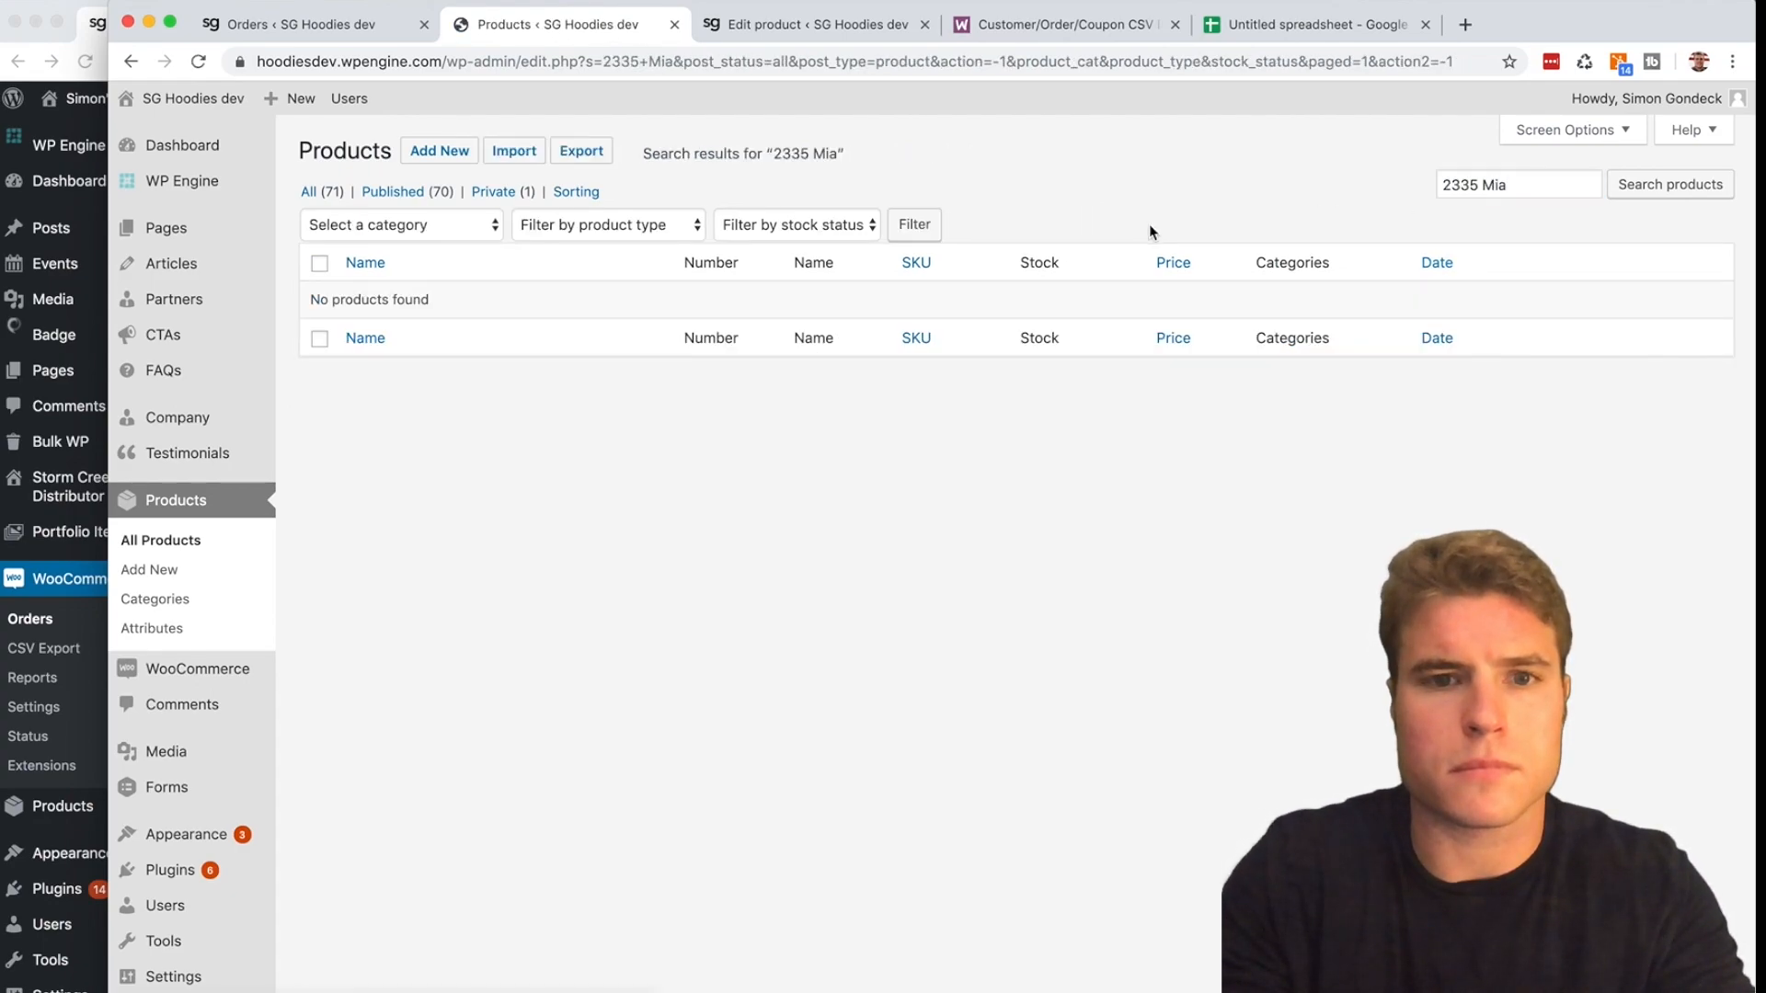
- Clear the product search and list all published products
left_click(1482, 193)
key("super+a")
key("BackSpace")
left_click(1281, 20)
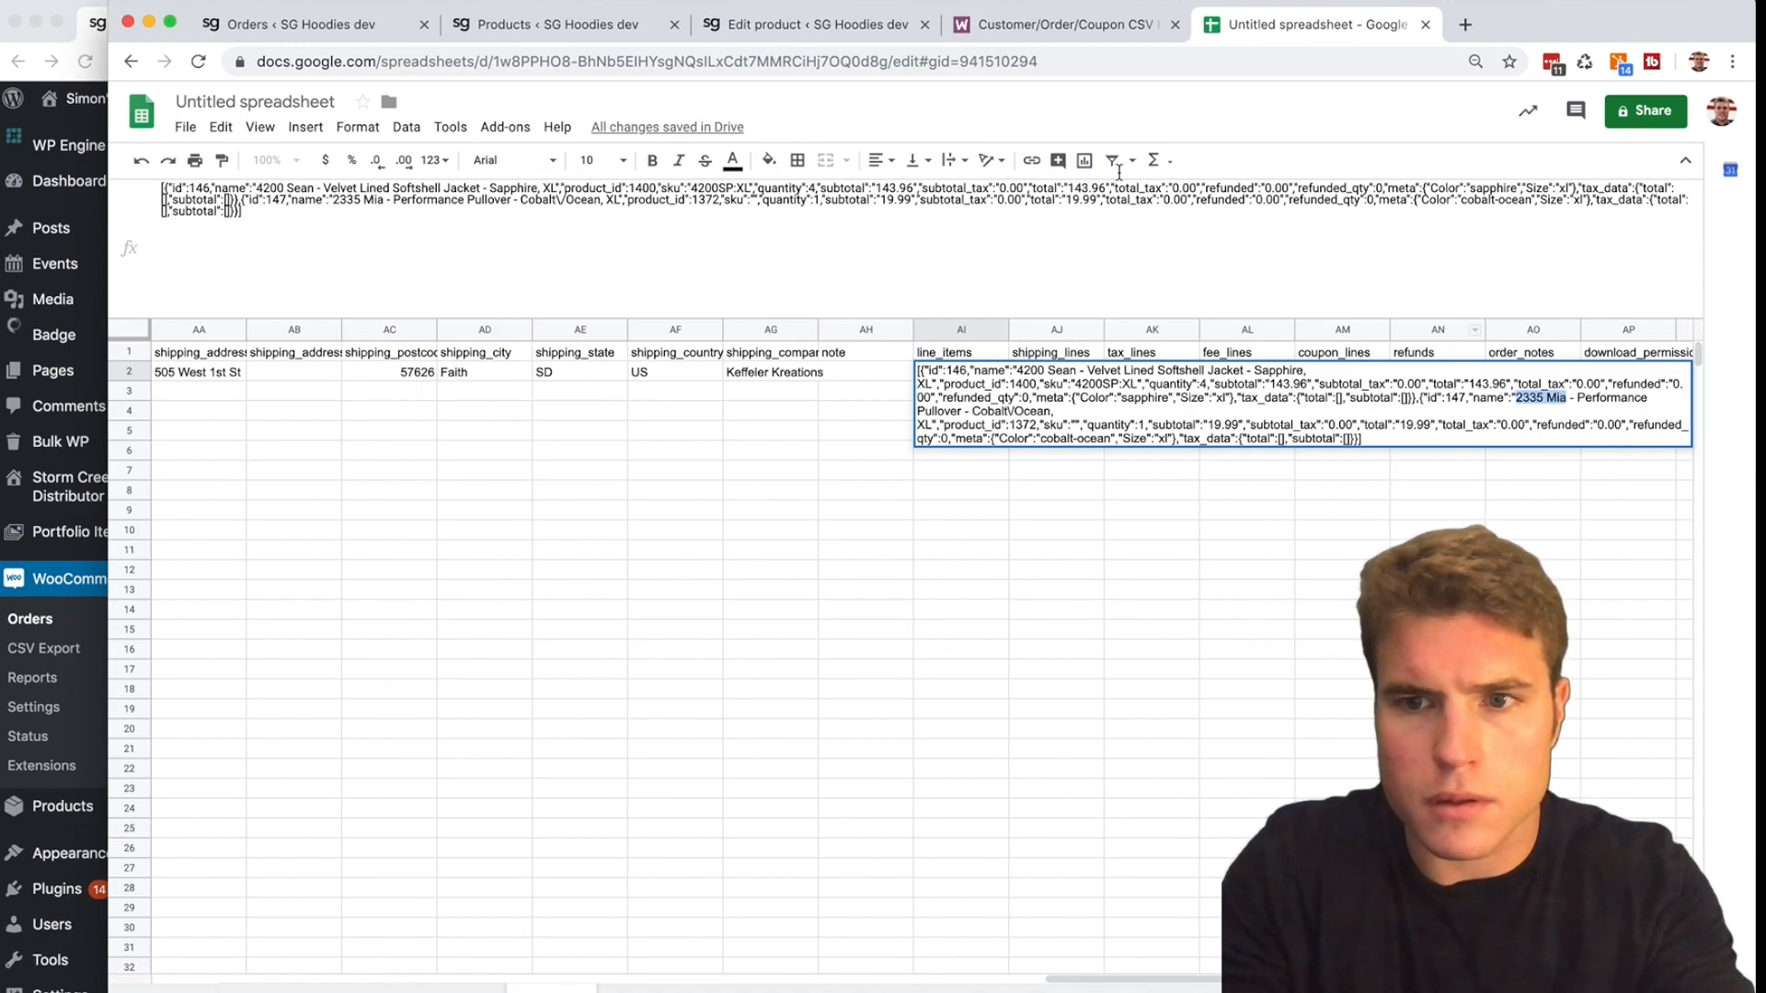
left_click(605, 28)
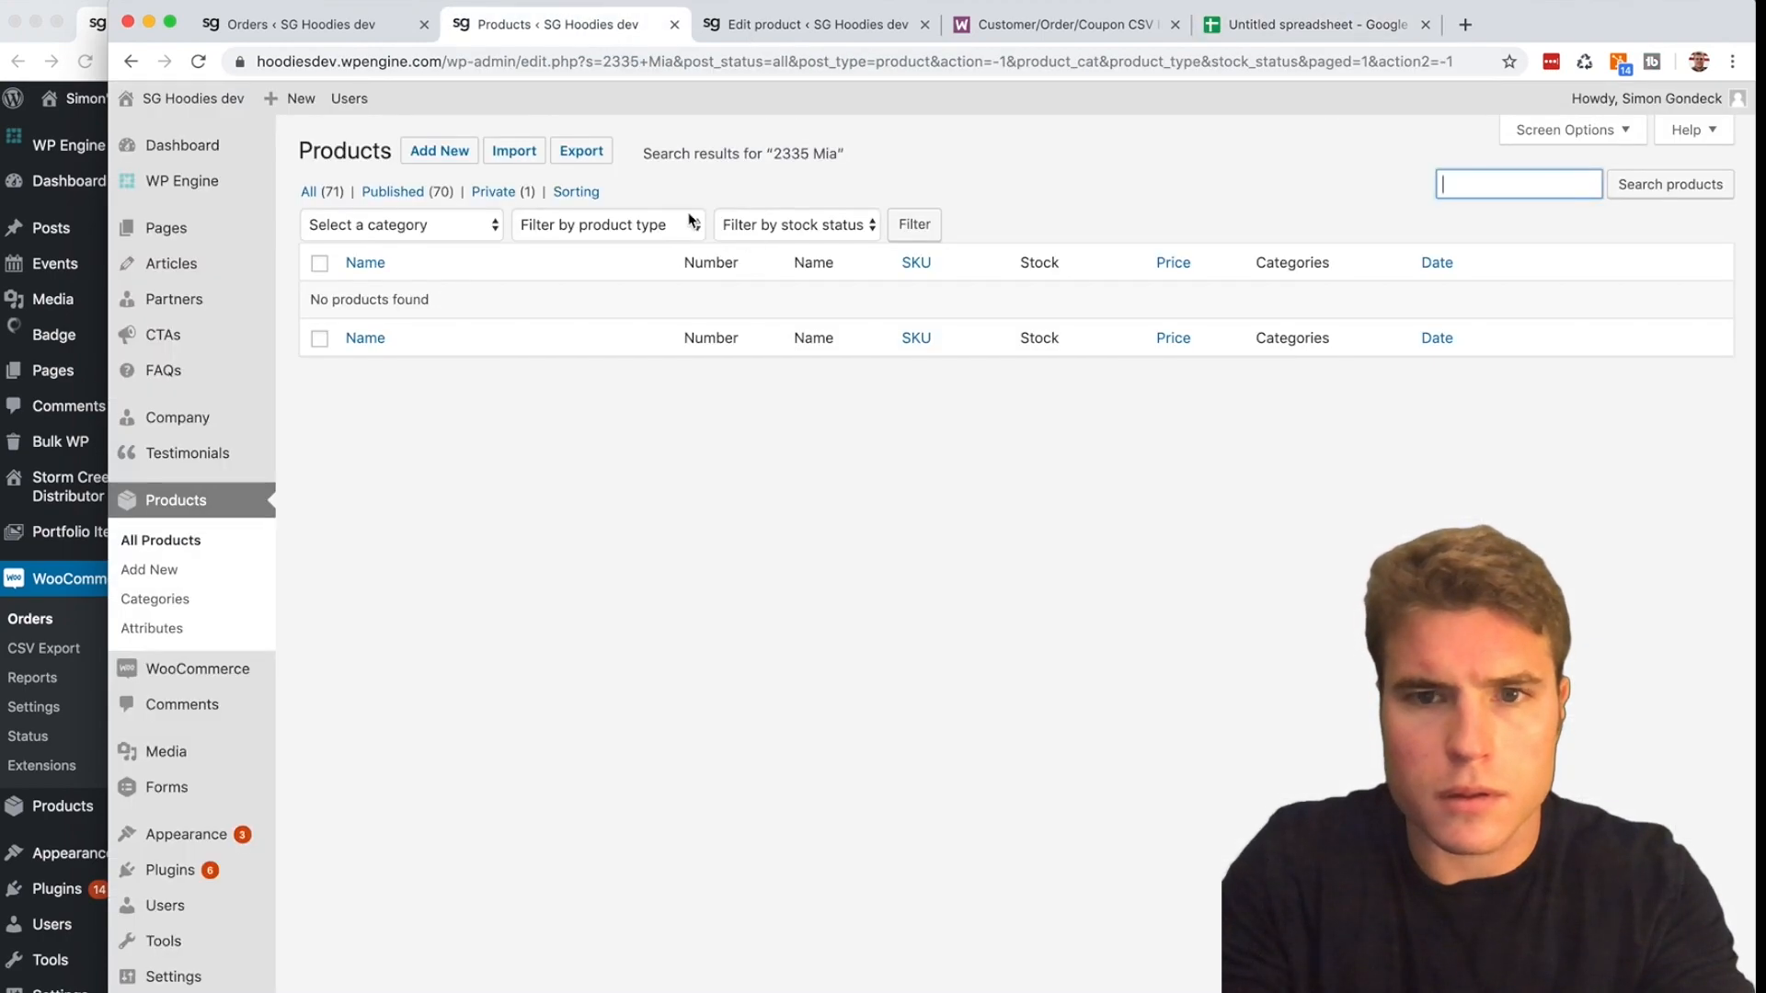
left_click(368, 196)
left_click(1529, 187)
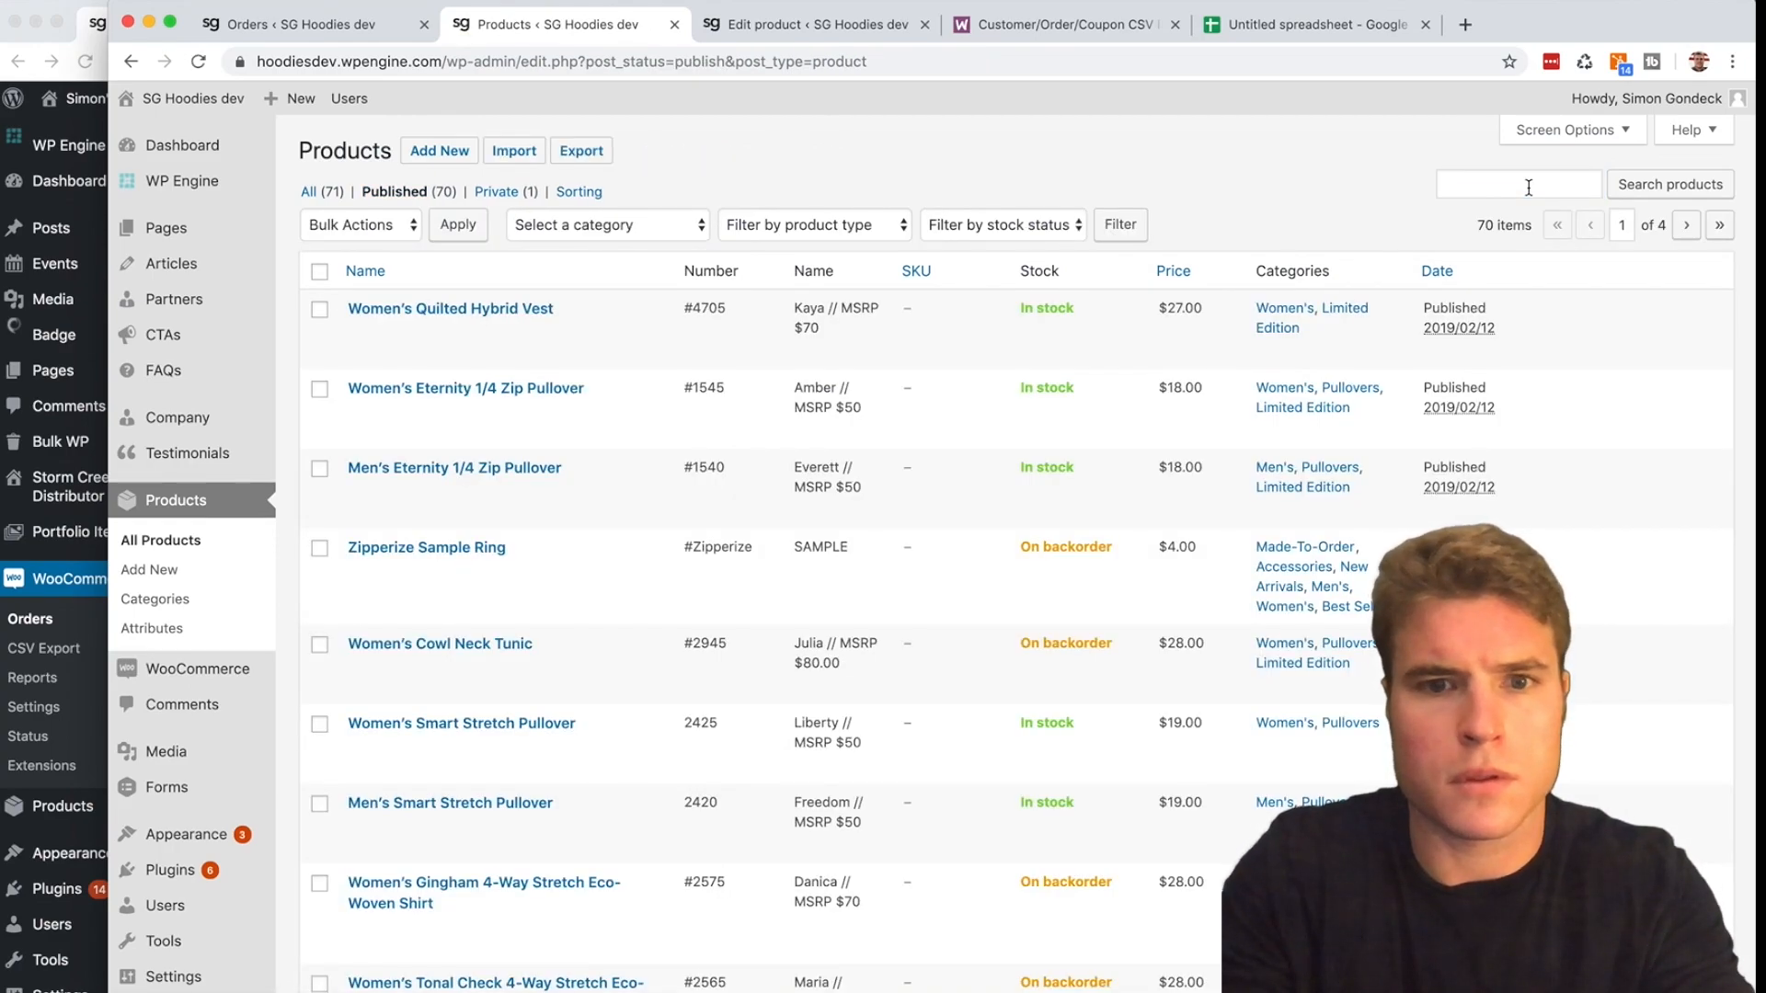
left_click(1529, 187)
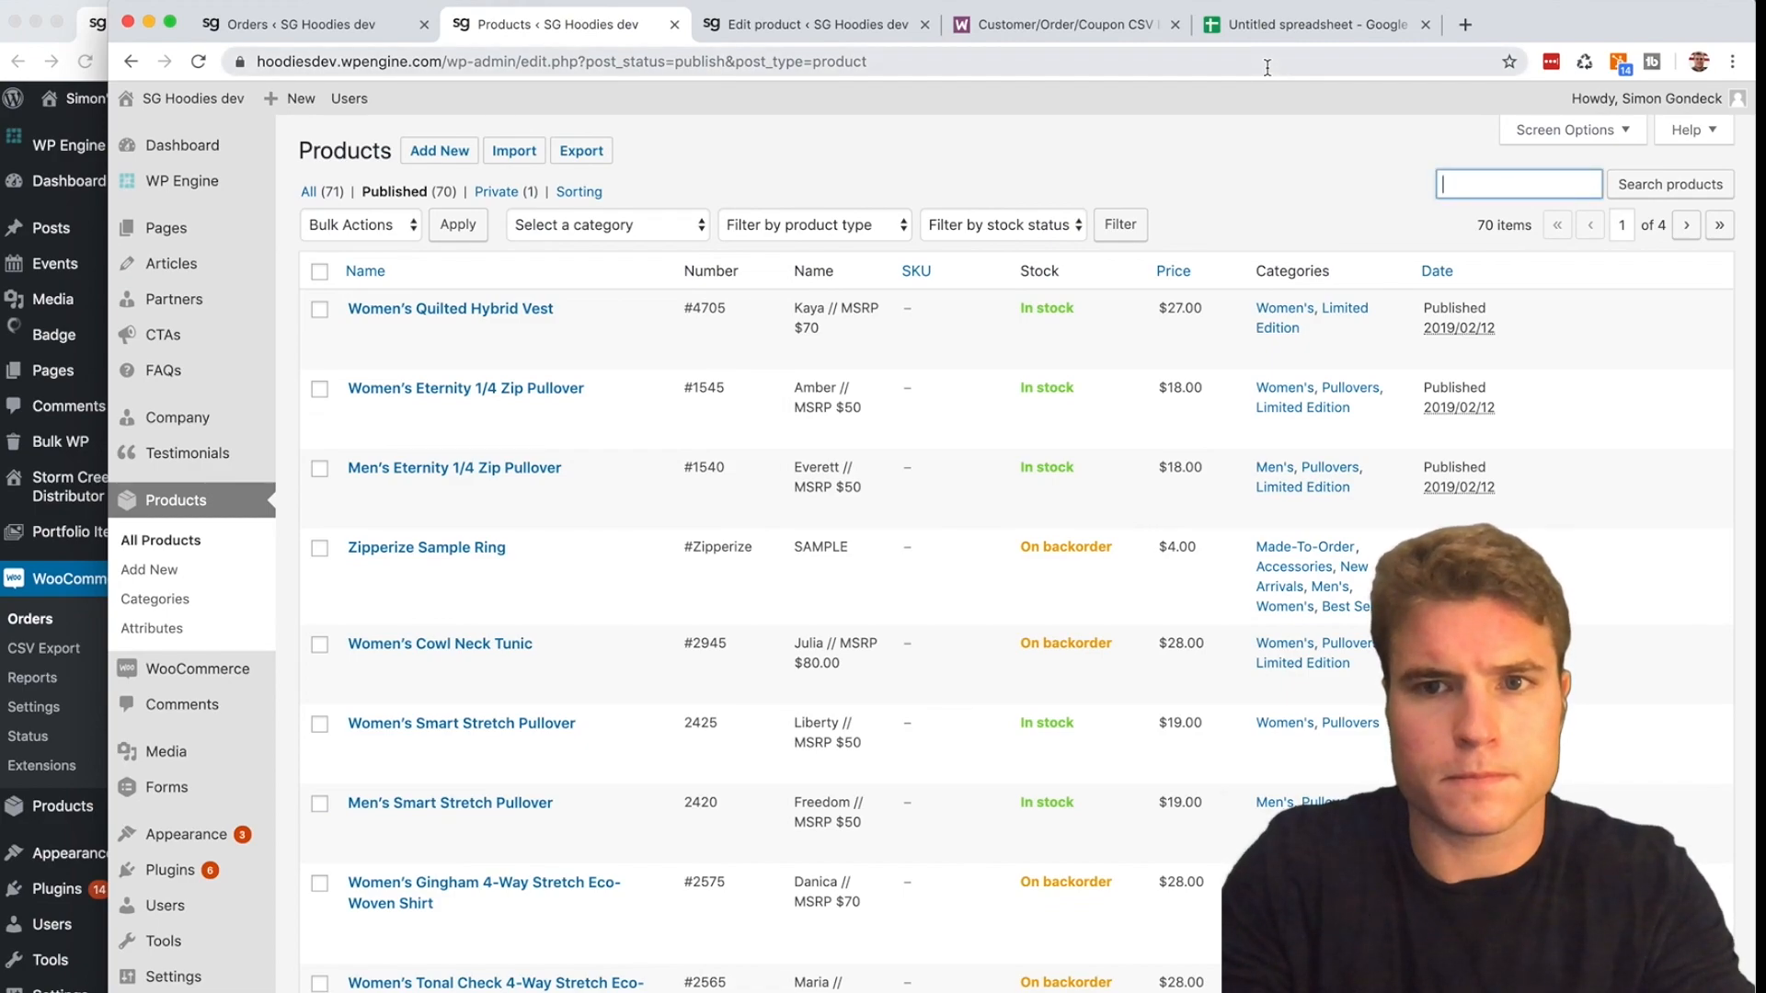
- Copy the product name from the second line item and search the published products for Performance Pullover
left_click(1274, 25)
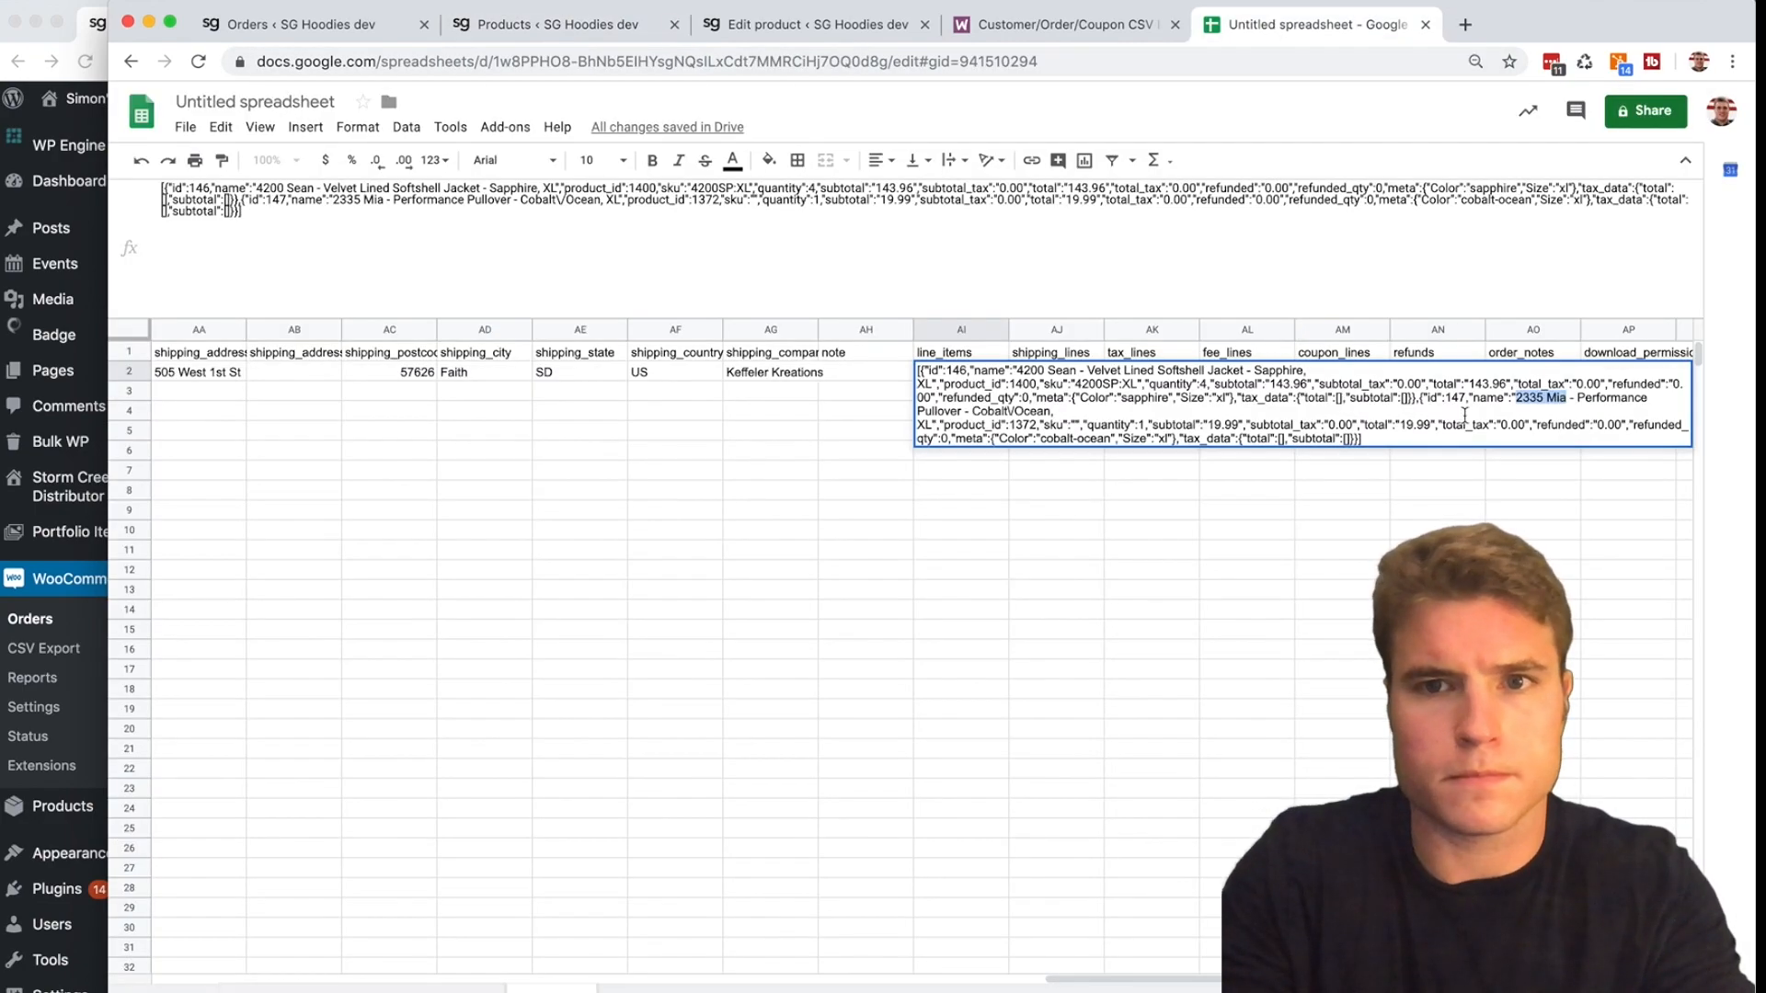
left_click_drag(1582, 398, 963, 411)
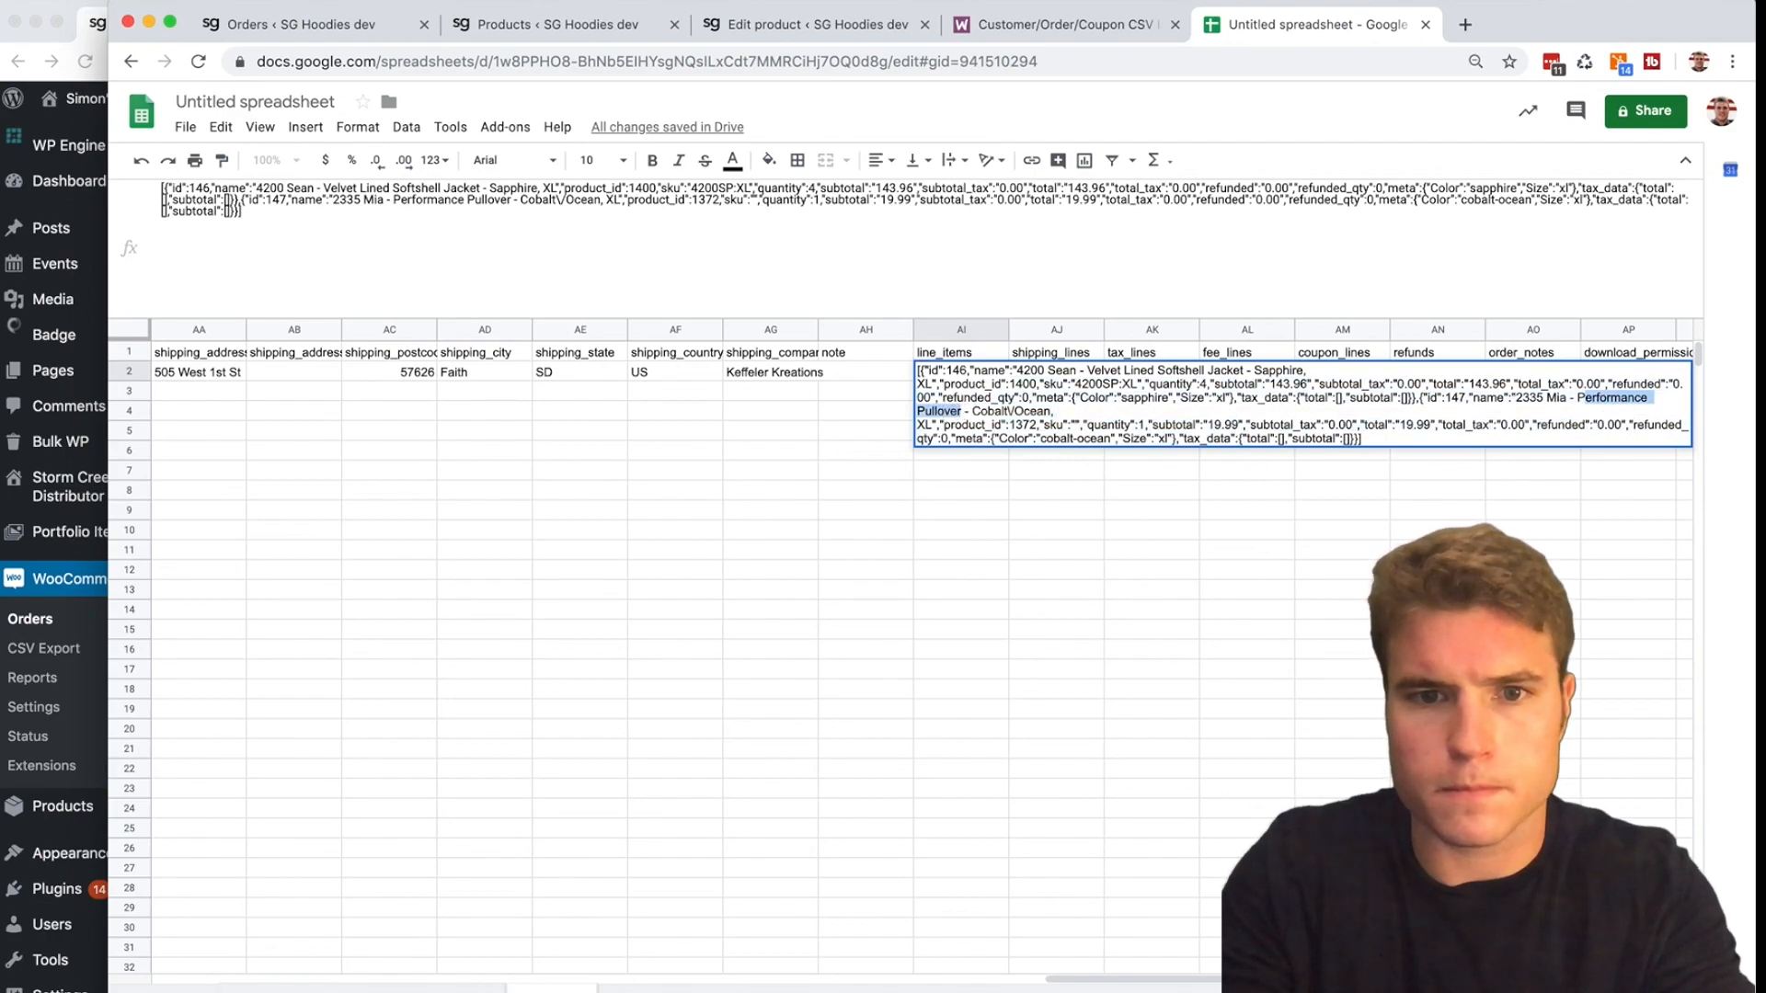
left_click(546, 28)
left_click(1509, 185)
type("erformance Pullover")
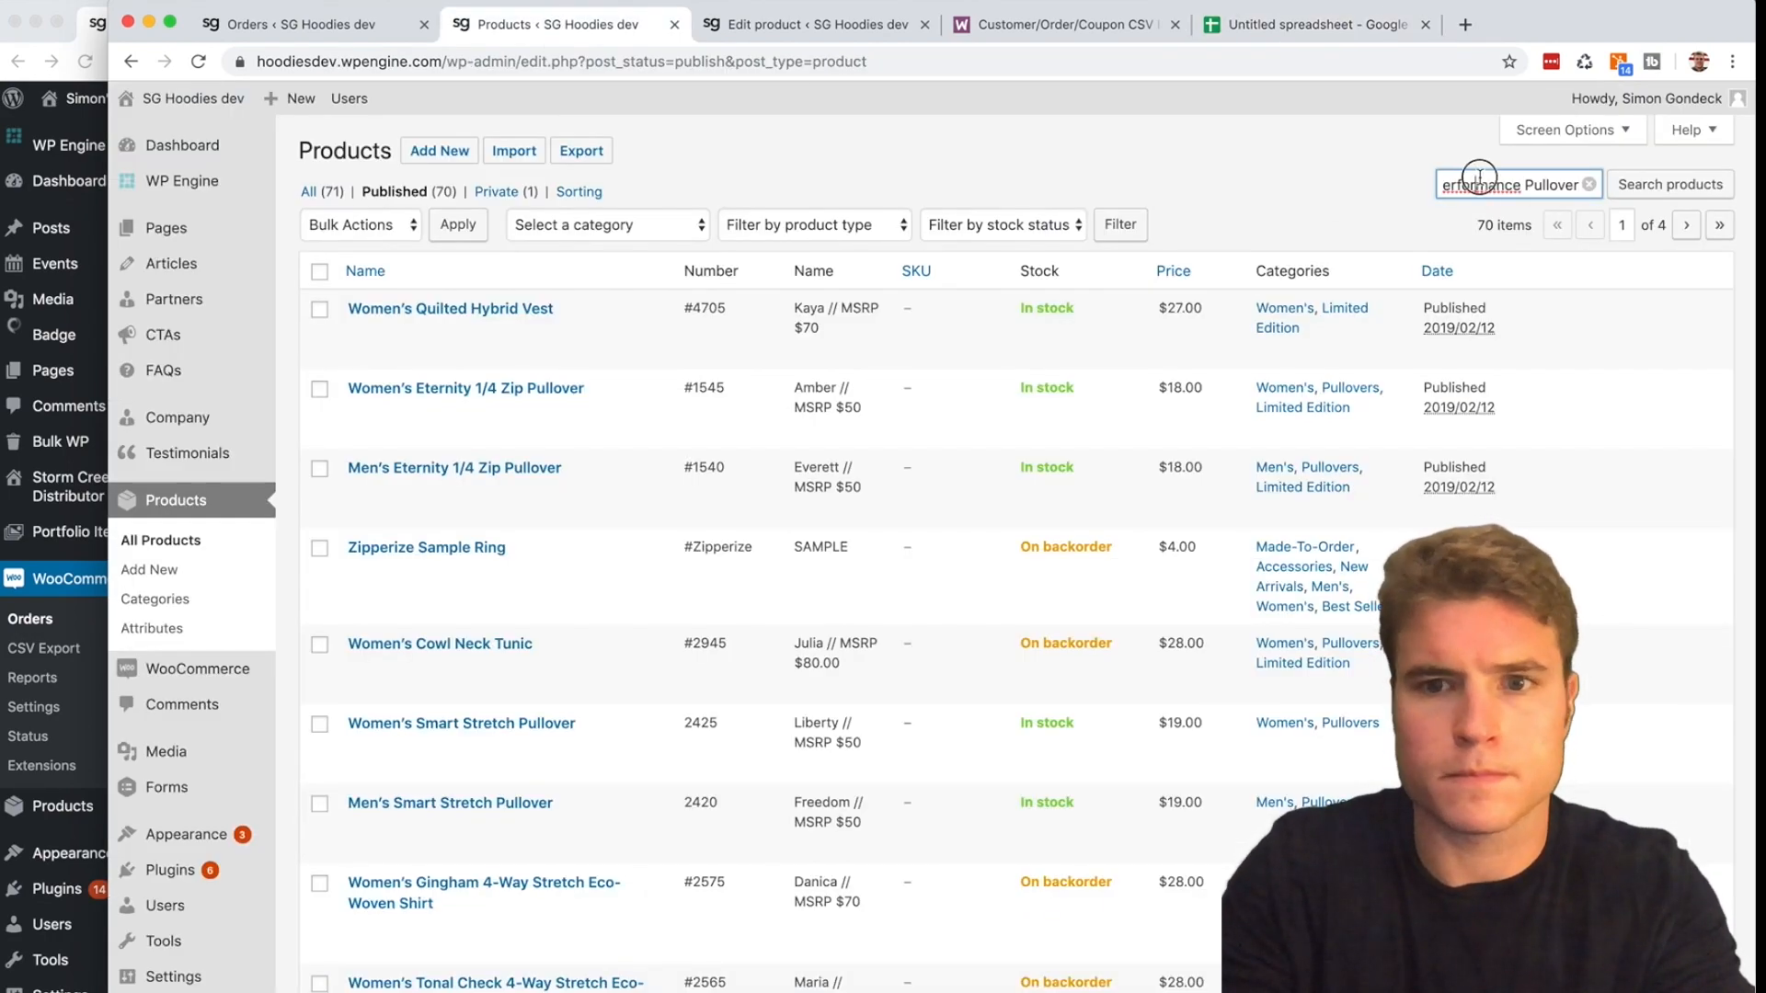
left_click(1442, 185)
type("P")
key("Return")
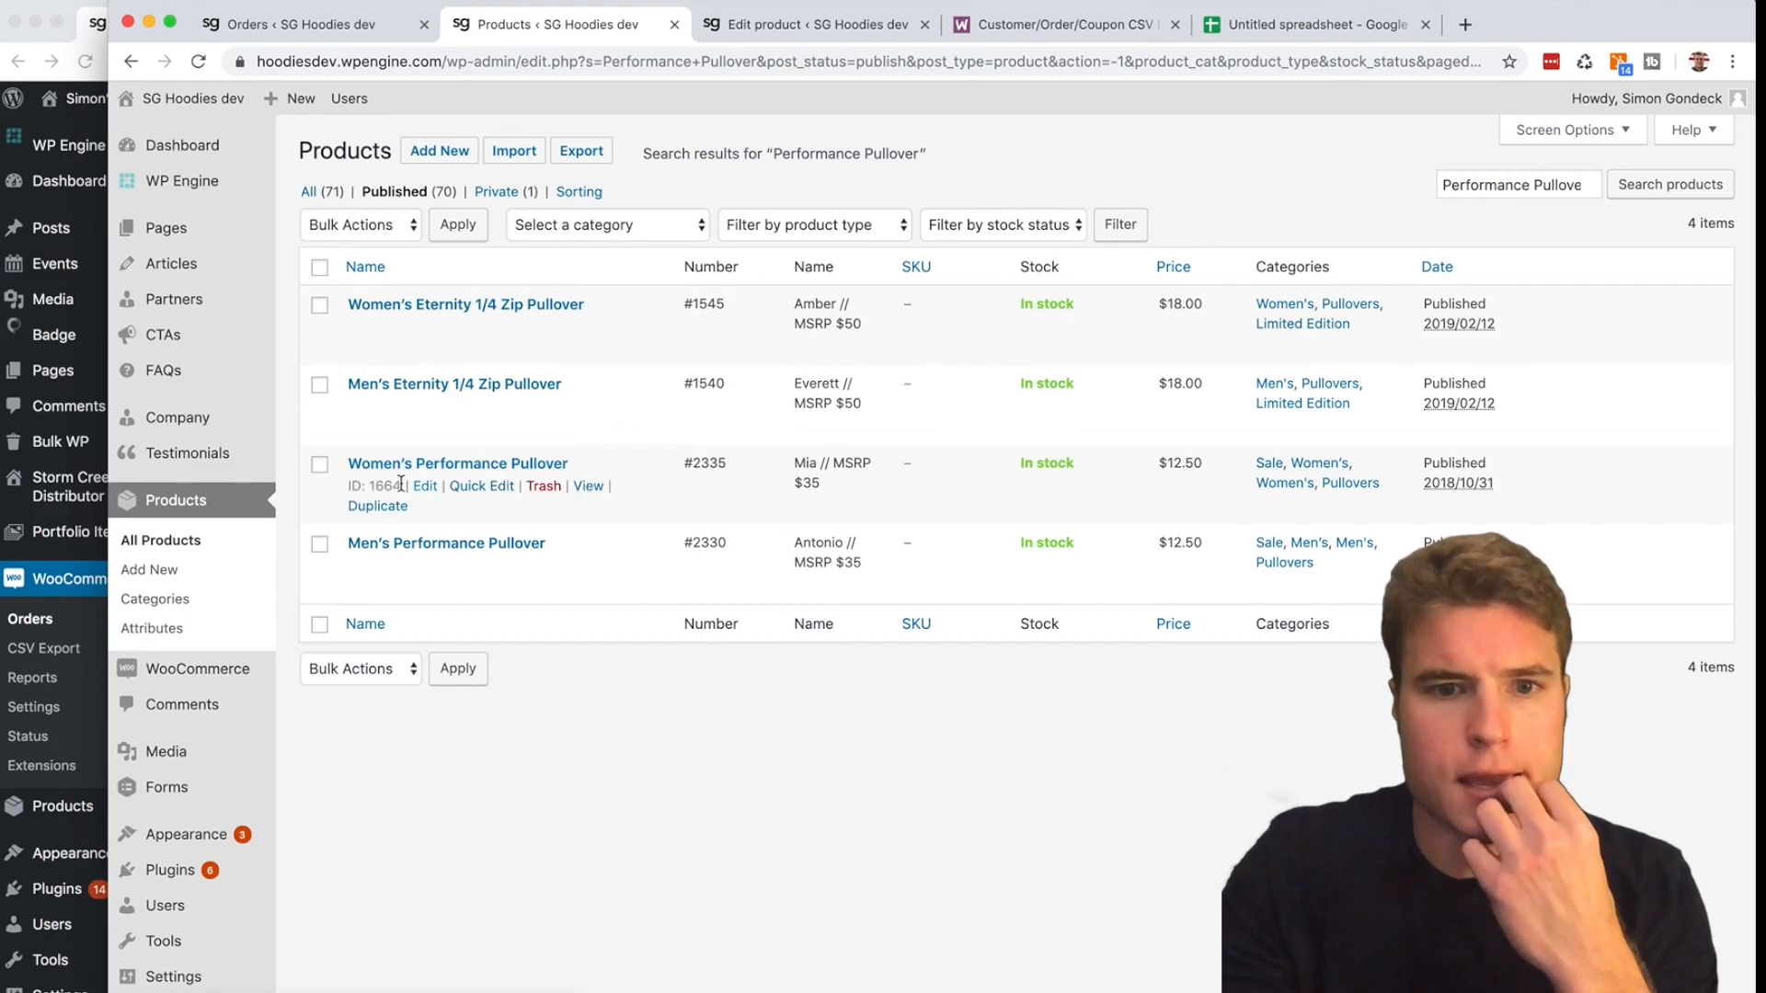
- Open the Women's Performance Pullover, #2335, for editing and show its variations
left_click(423, 485)
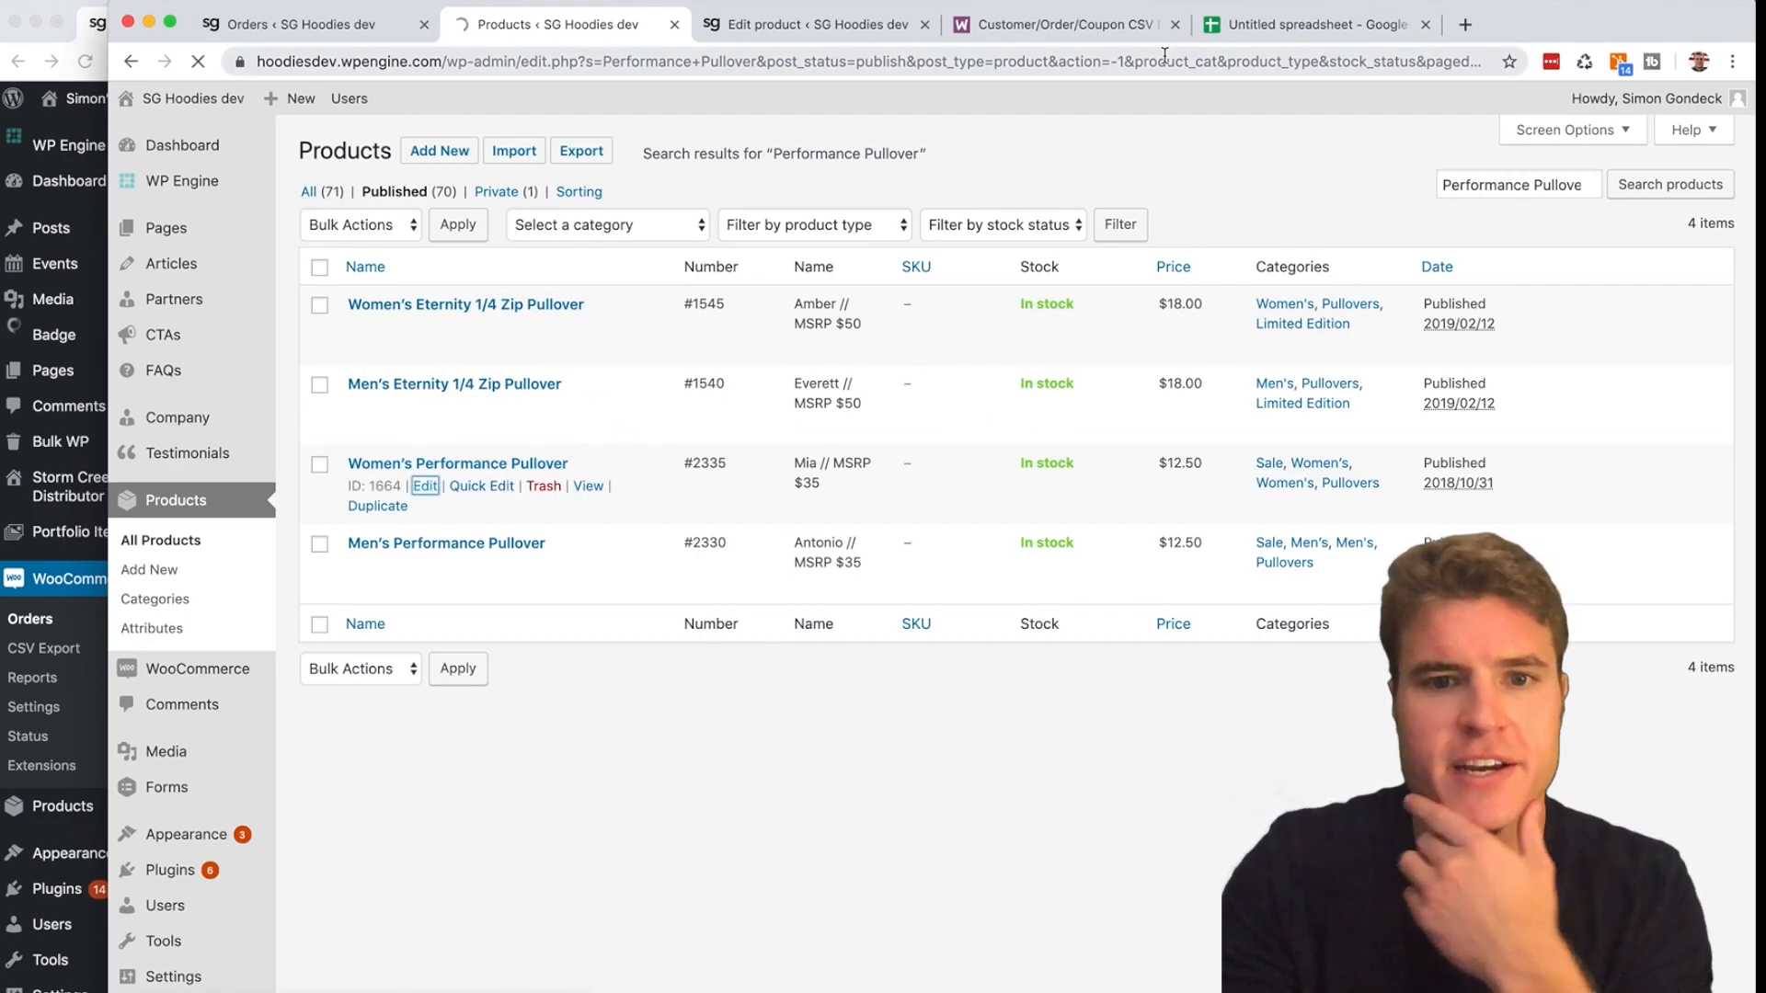
scroll(918, 380, "down", 10)
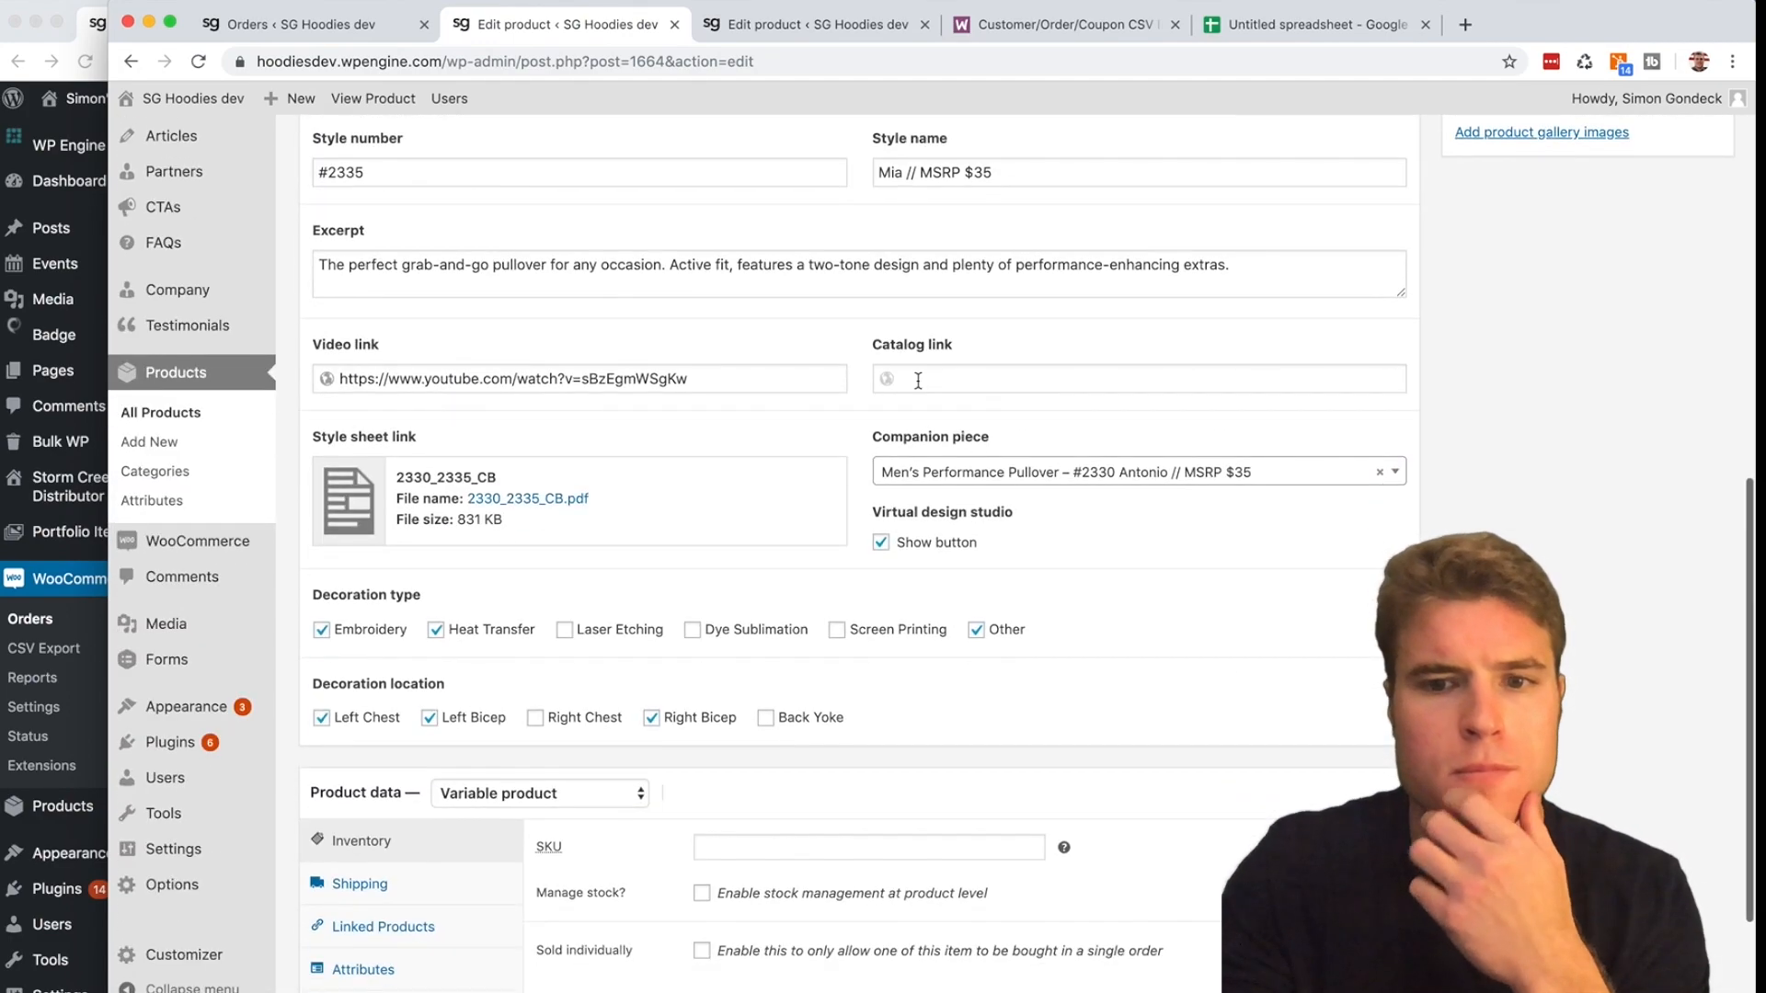
scroll(918, 380, "down", 2)
left_click(368, 812)
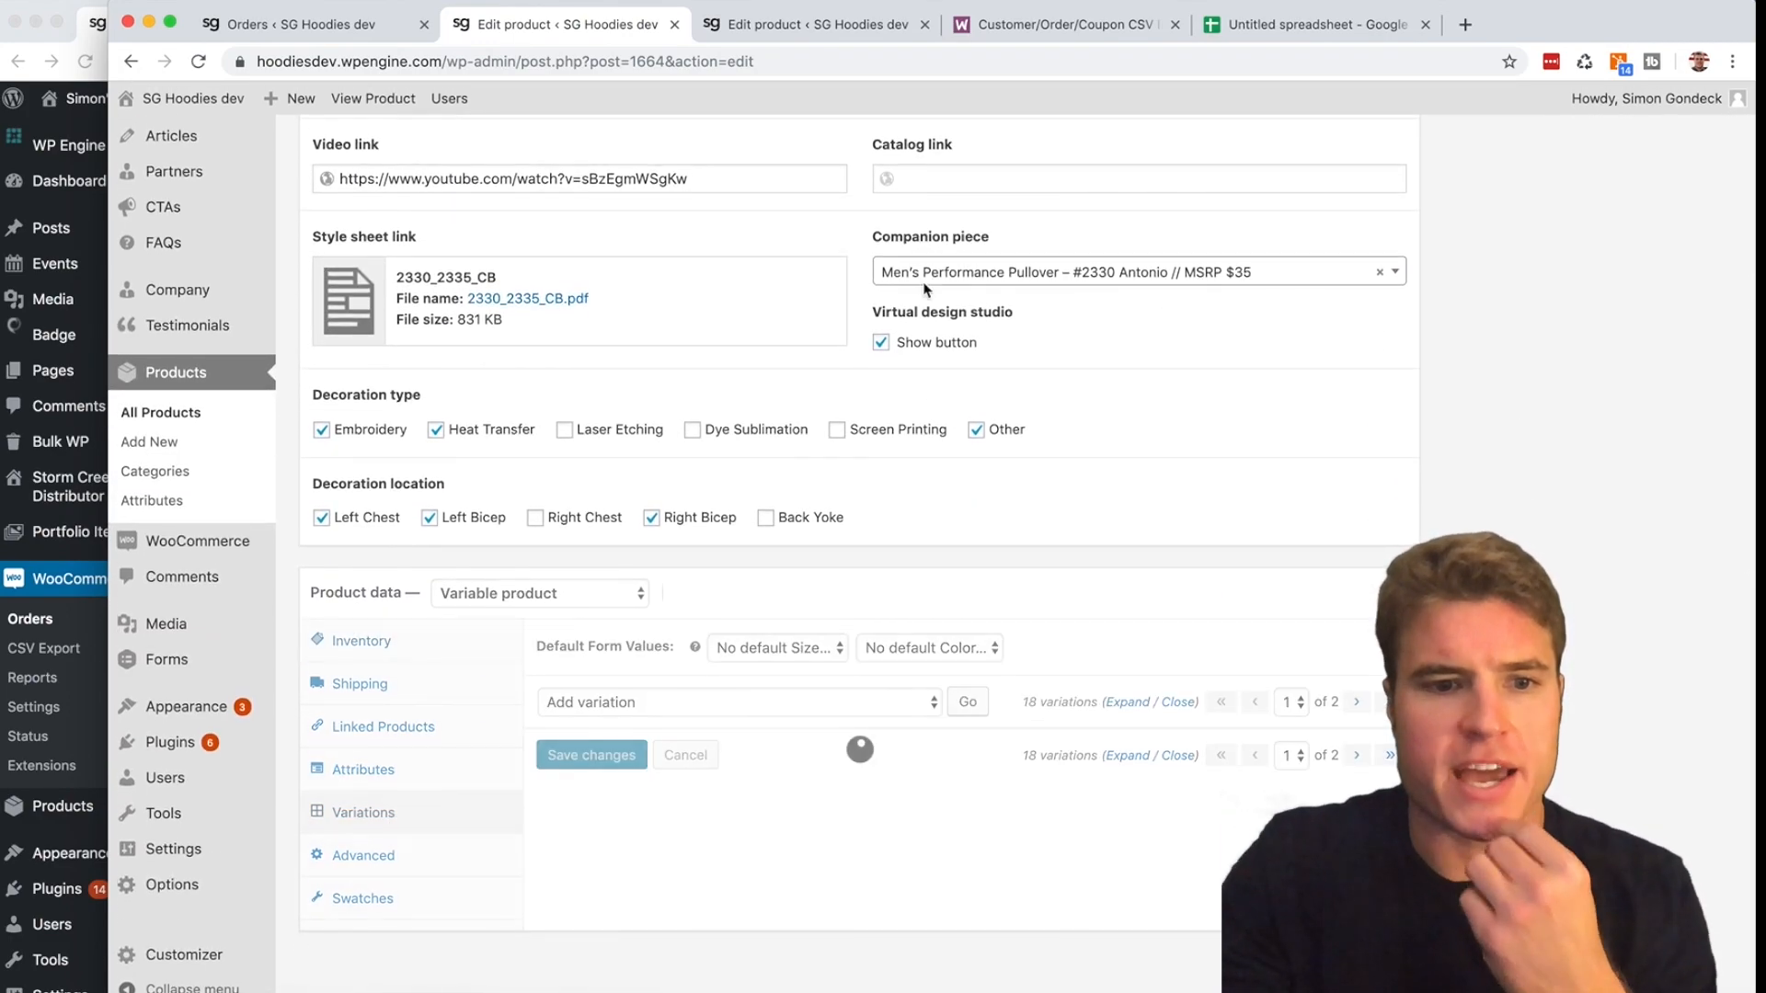
- Check the second line item's color and size, close the jacket's edit page, and return to the pullover's
left_click(1315, 25)
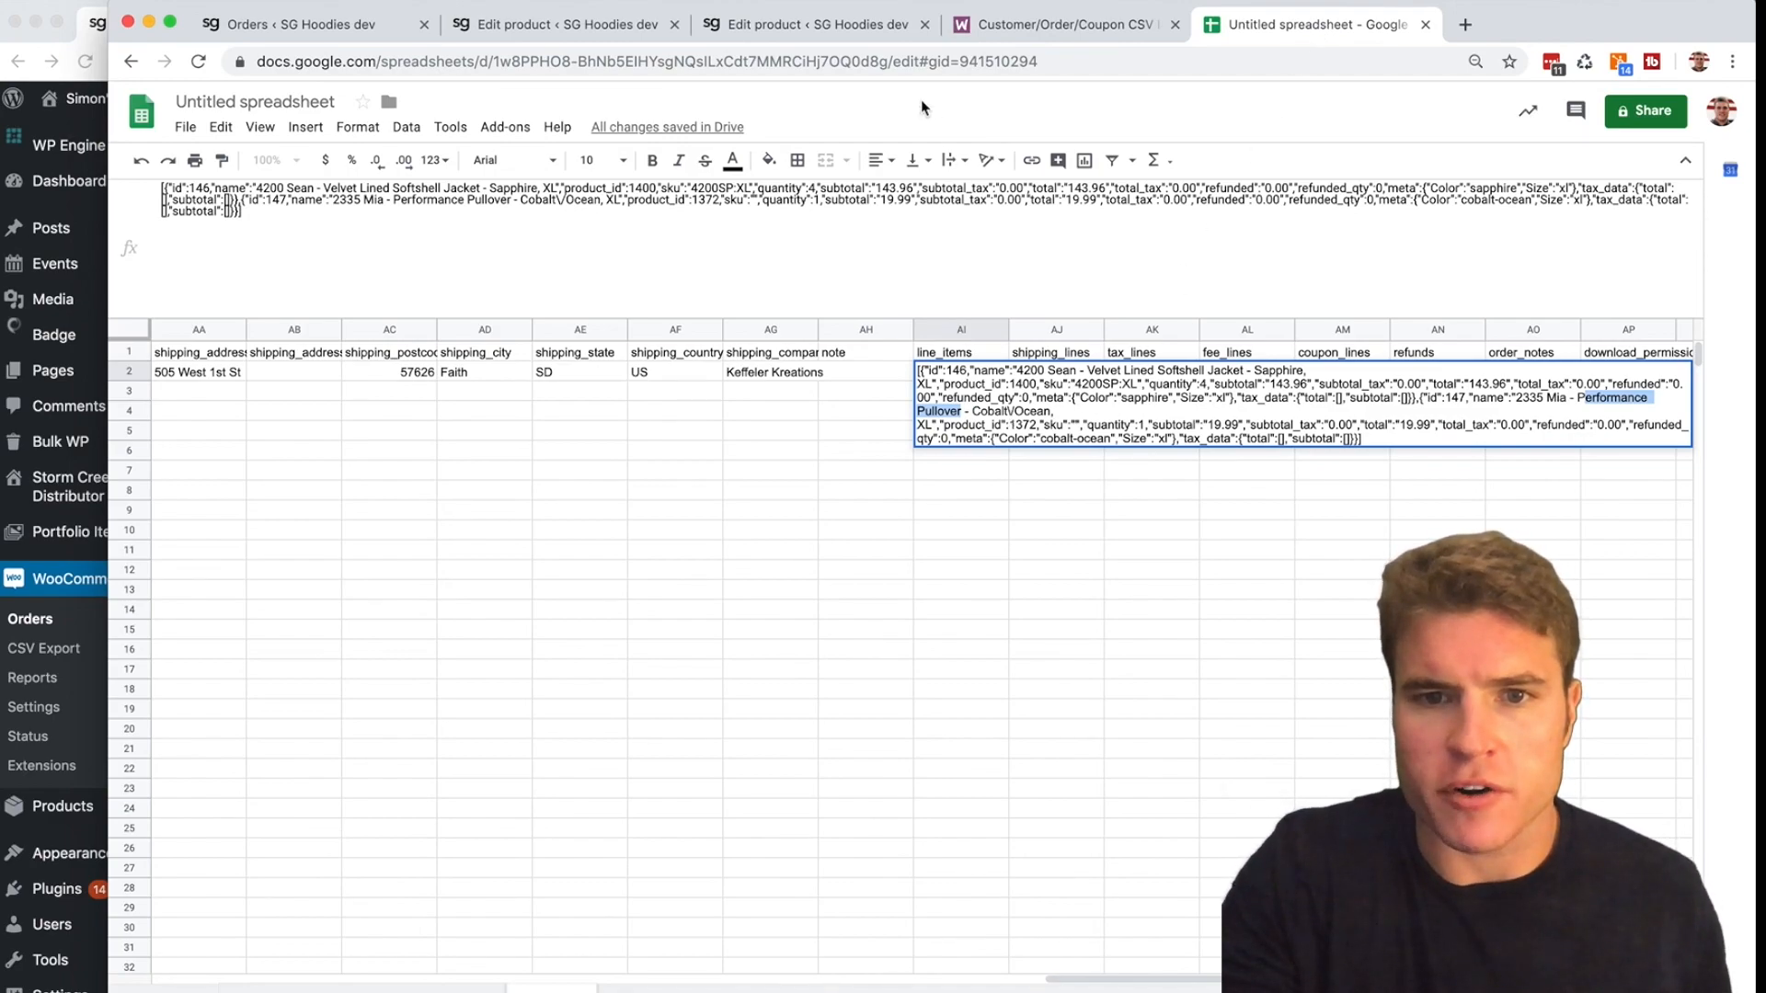
left_click(737, 27)
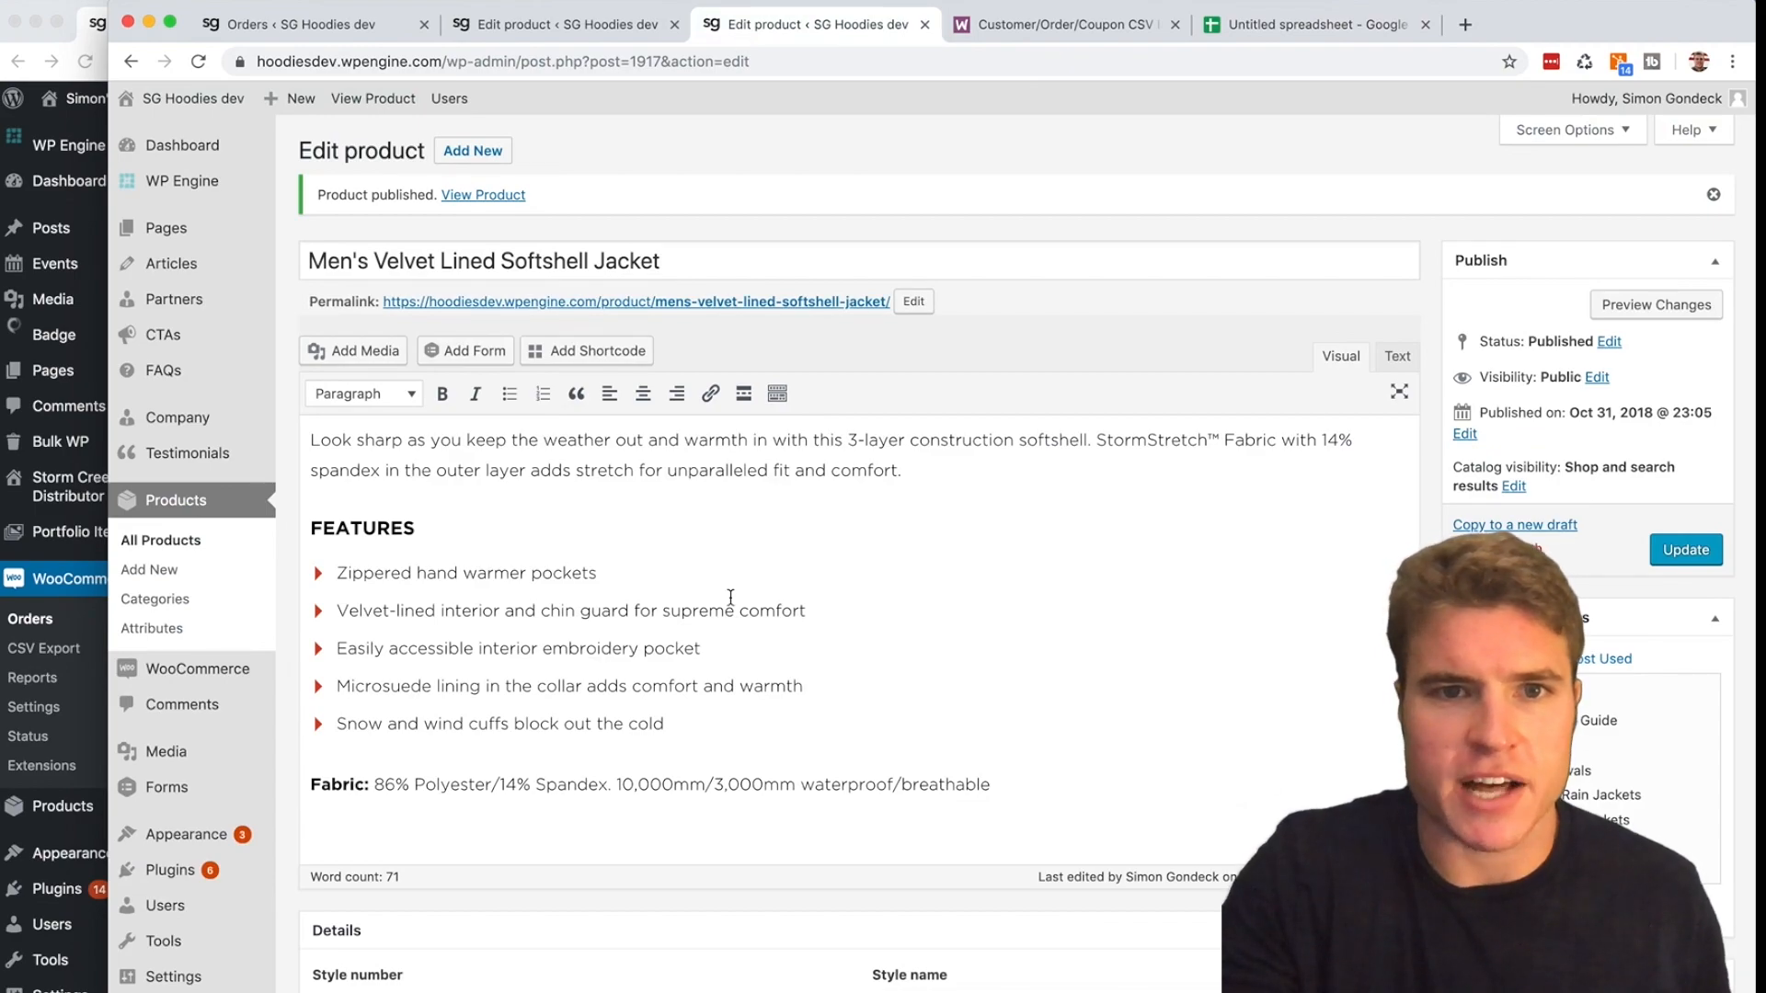
left_click(924, 24)
left_click(598, 29)
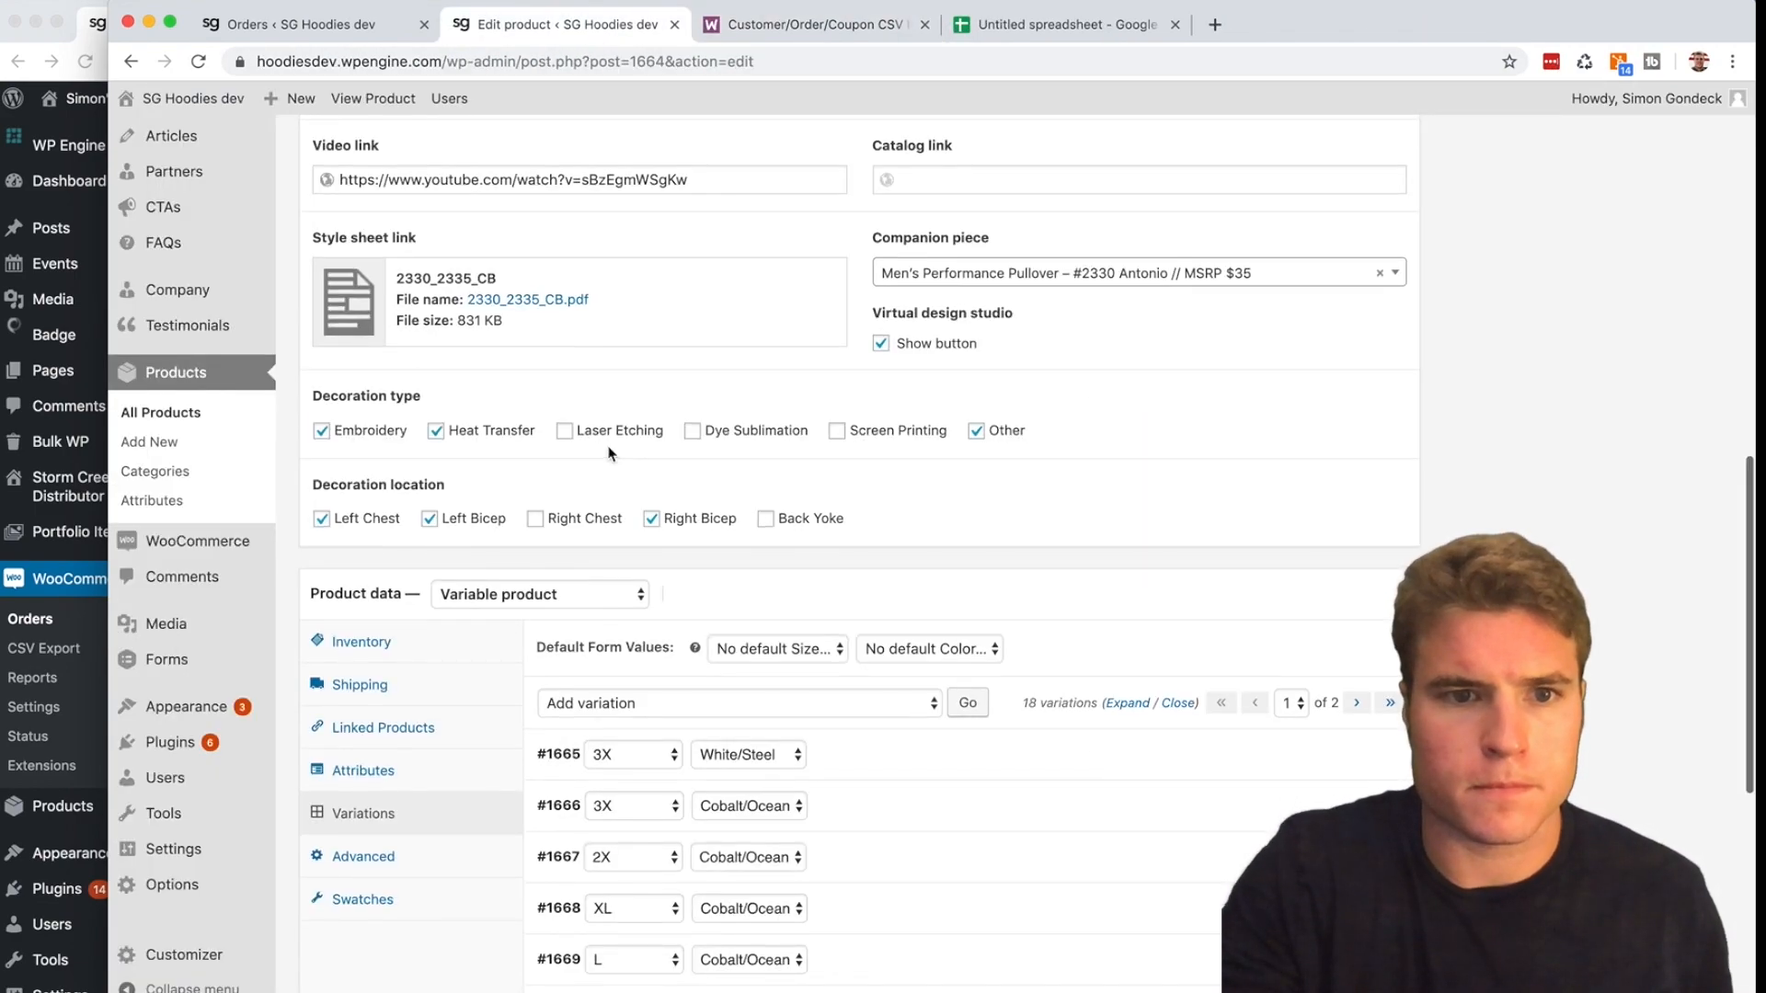
- Expand the pullover's XL Cobalt/Ocean variation and copy its SKU, 2335CT/OC:XL
scroll(608, 451, "up", 15)
scroll(608, 446, "down", 15)
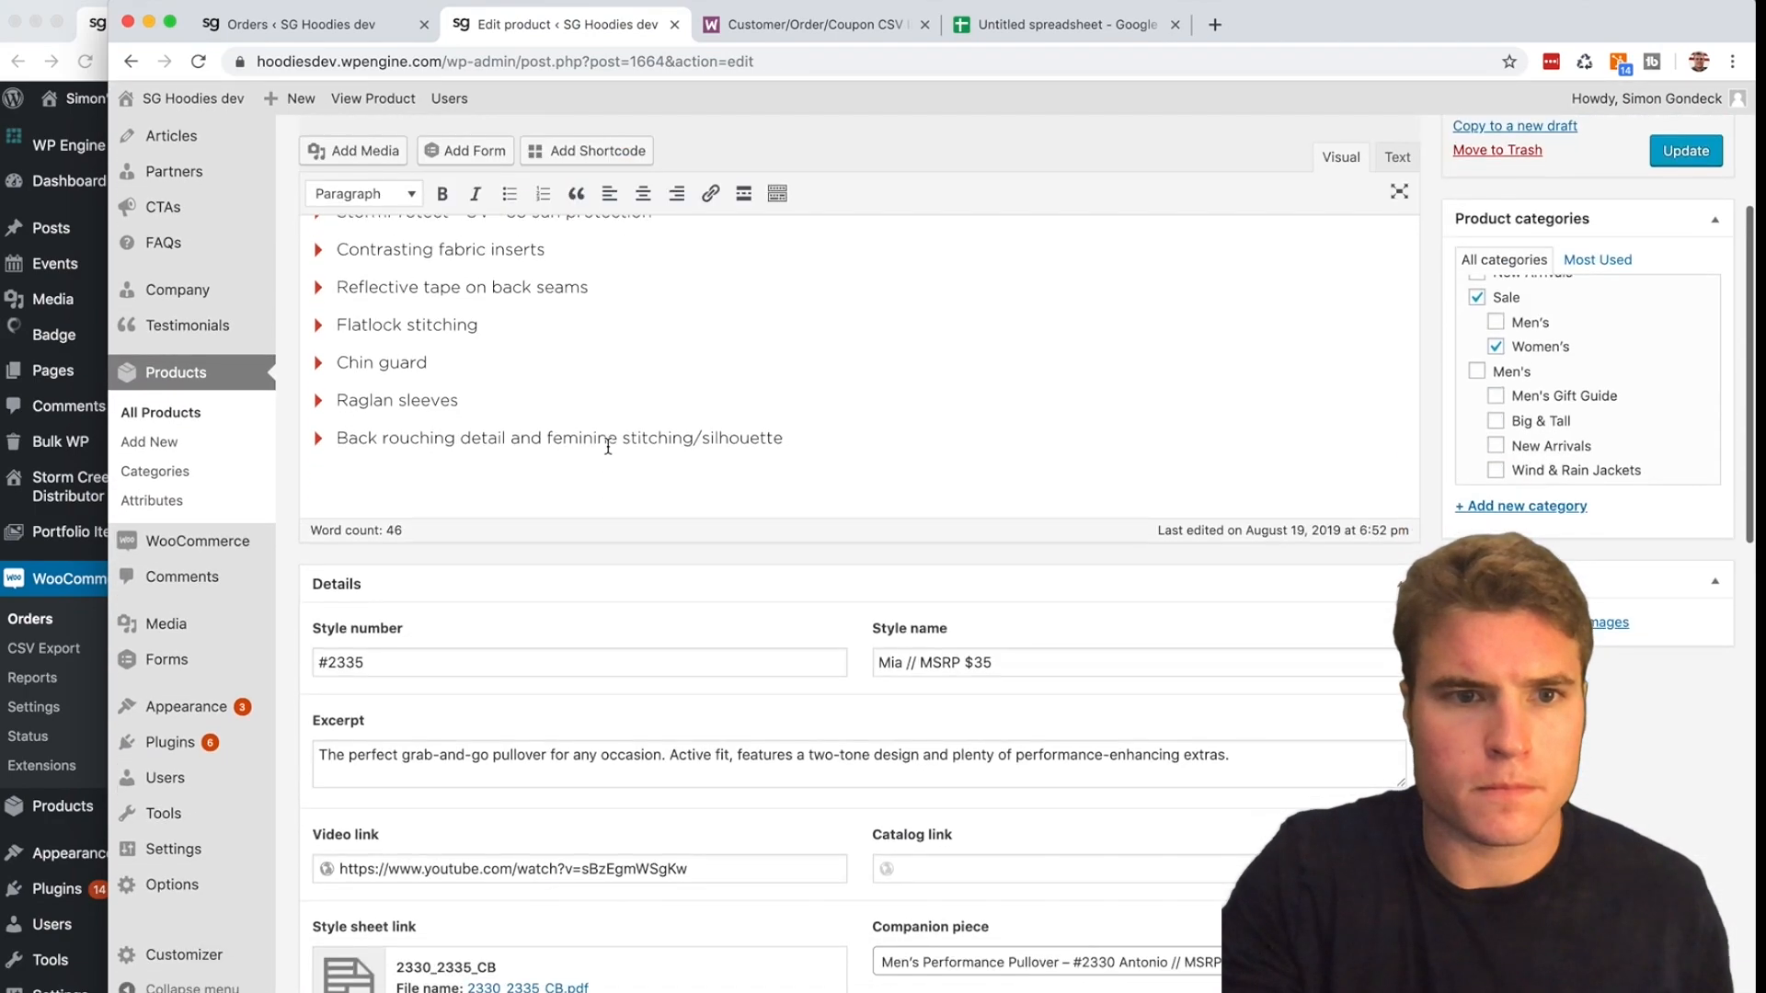
scroll(693, 670, "down", 1)
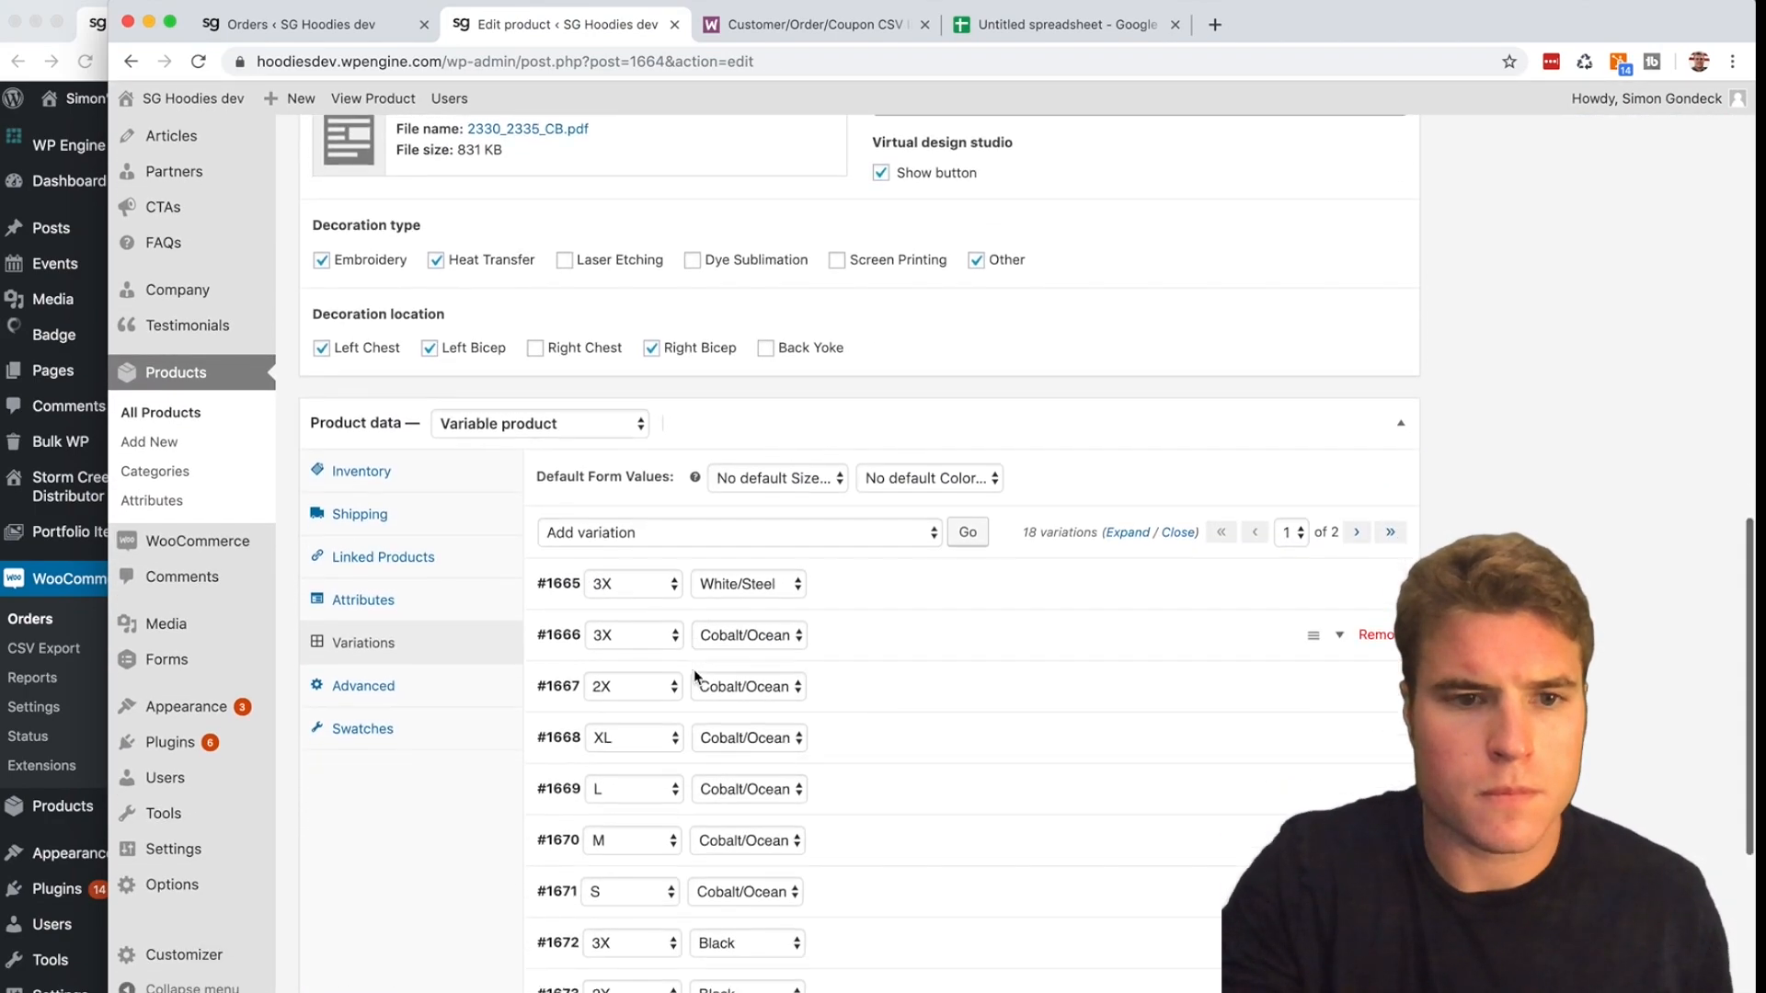
left_click(887, 713)
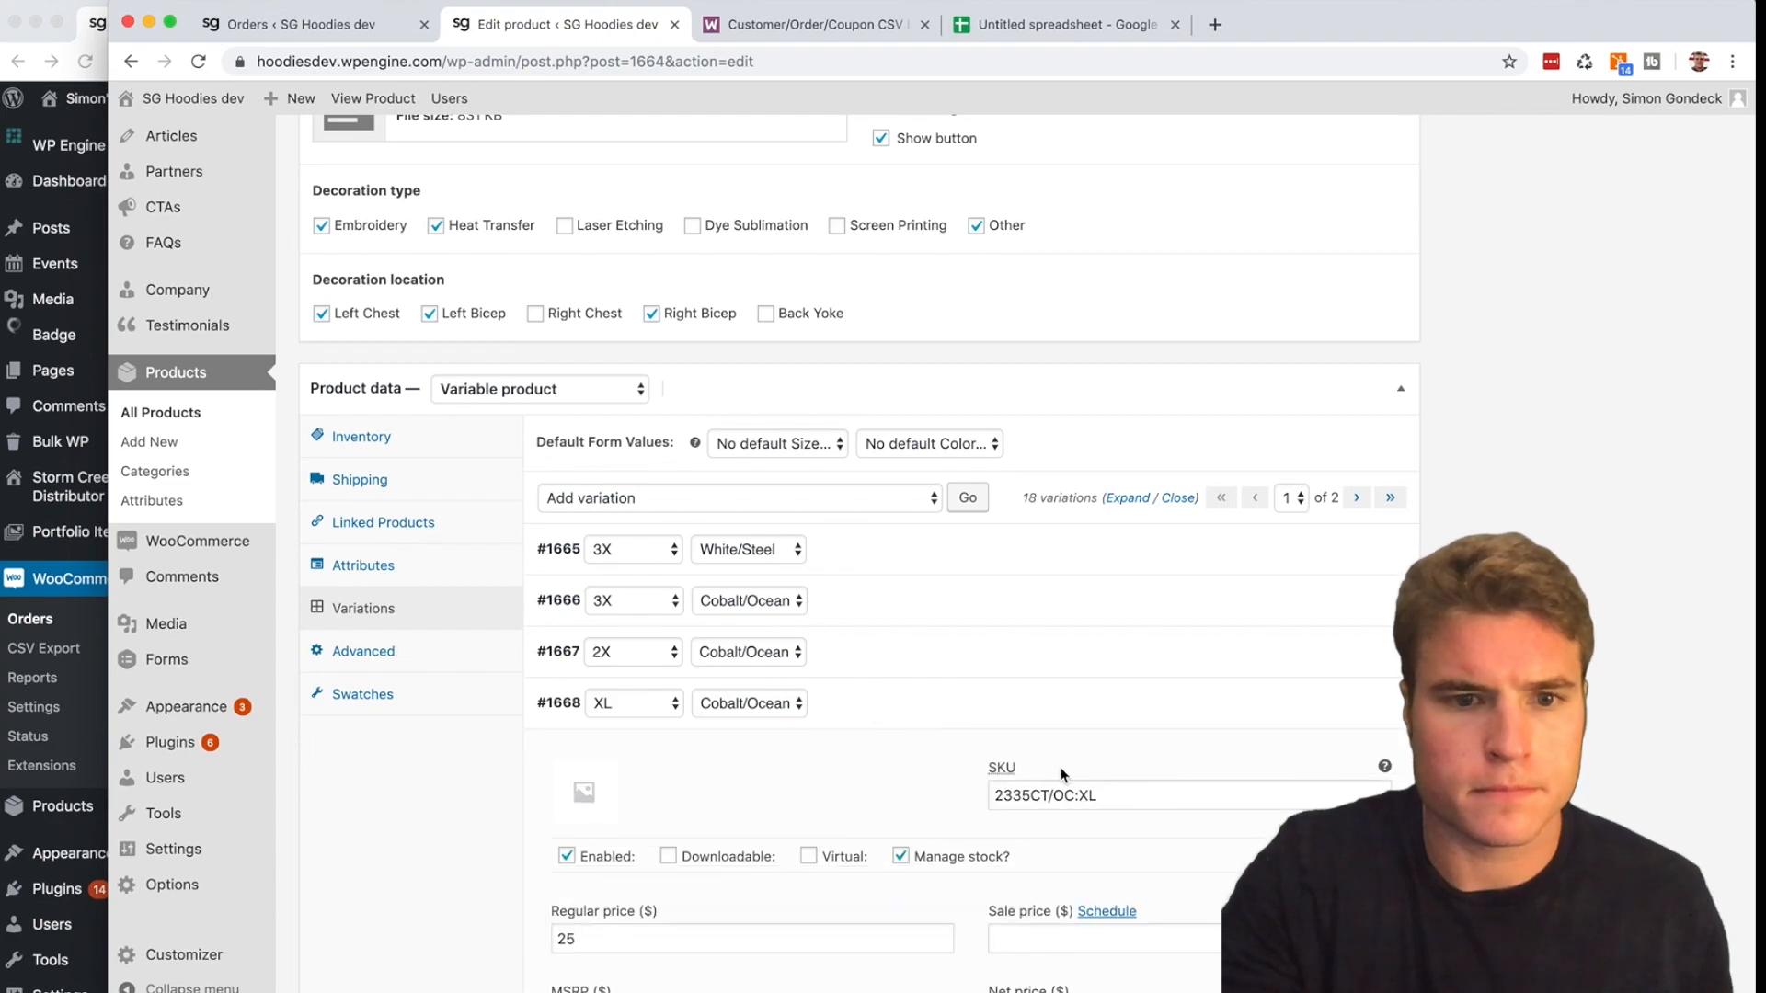
left_click(1108, 804)
key("super+a")
key("super+c")
- Paste the SKU 2335CT/OC:XL into the second line item's empty sku value in the line_items cell and commit the edit
left_click(1079, 41)
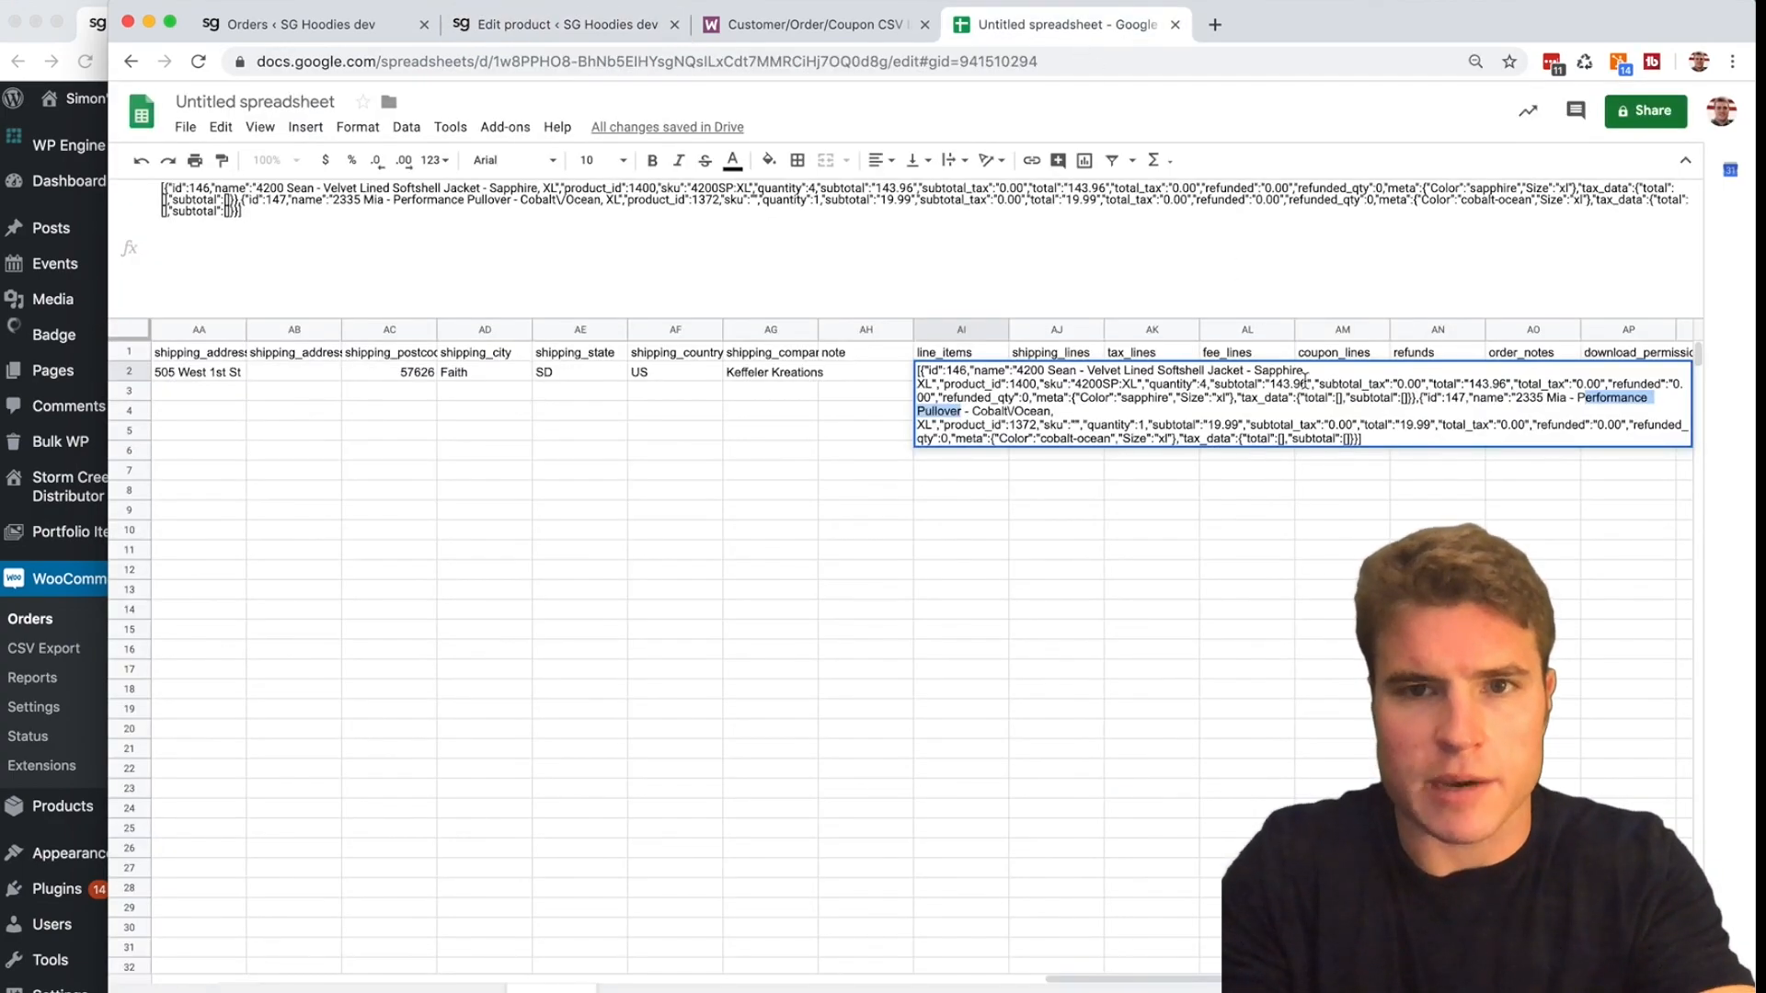
left_click(1076, 424)
key("super+v")
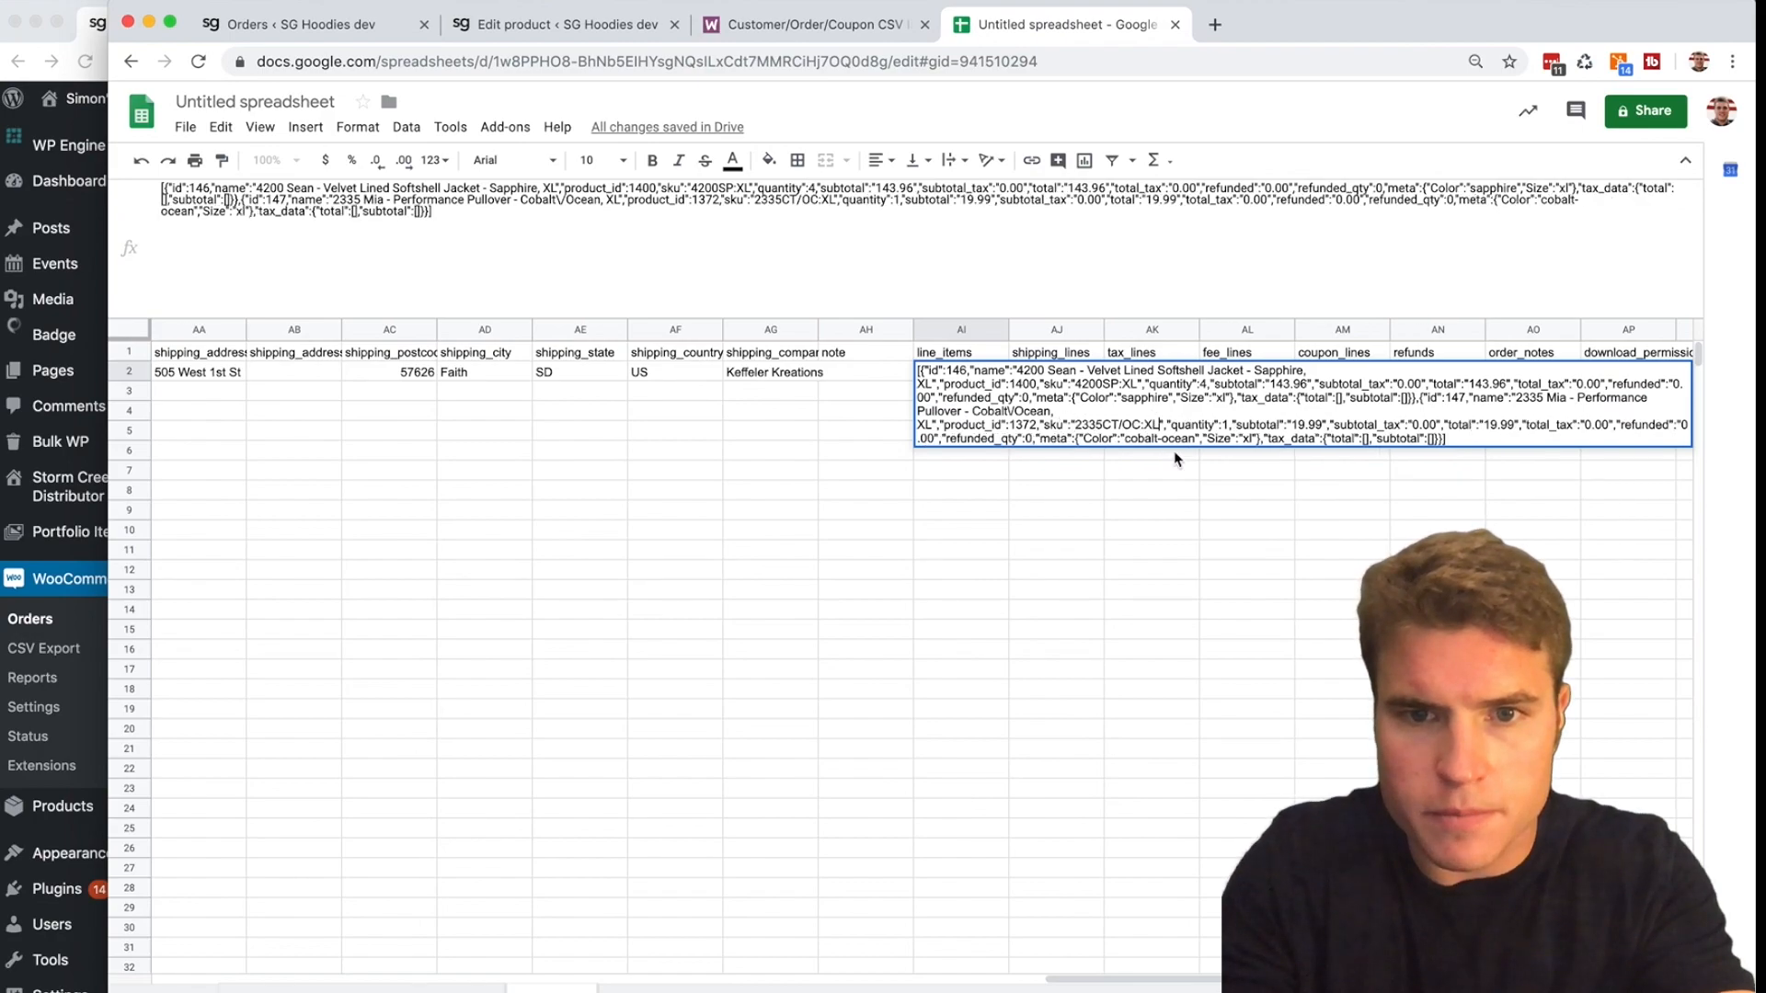
left_click(1207, 502)
- Download the current order sheet as a comma-separated values file
scroll(843, 517, "left", 15)
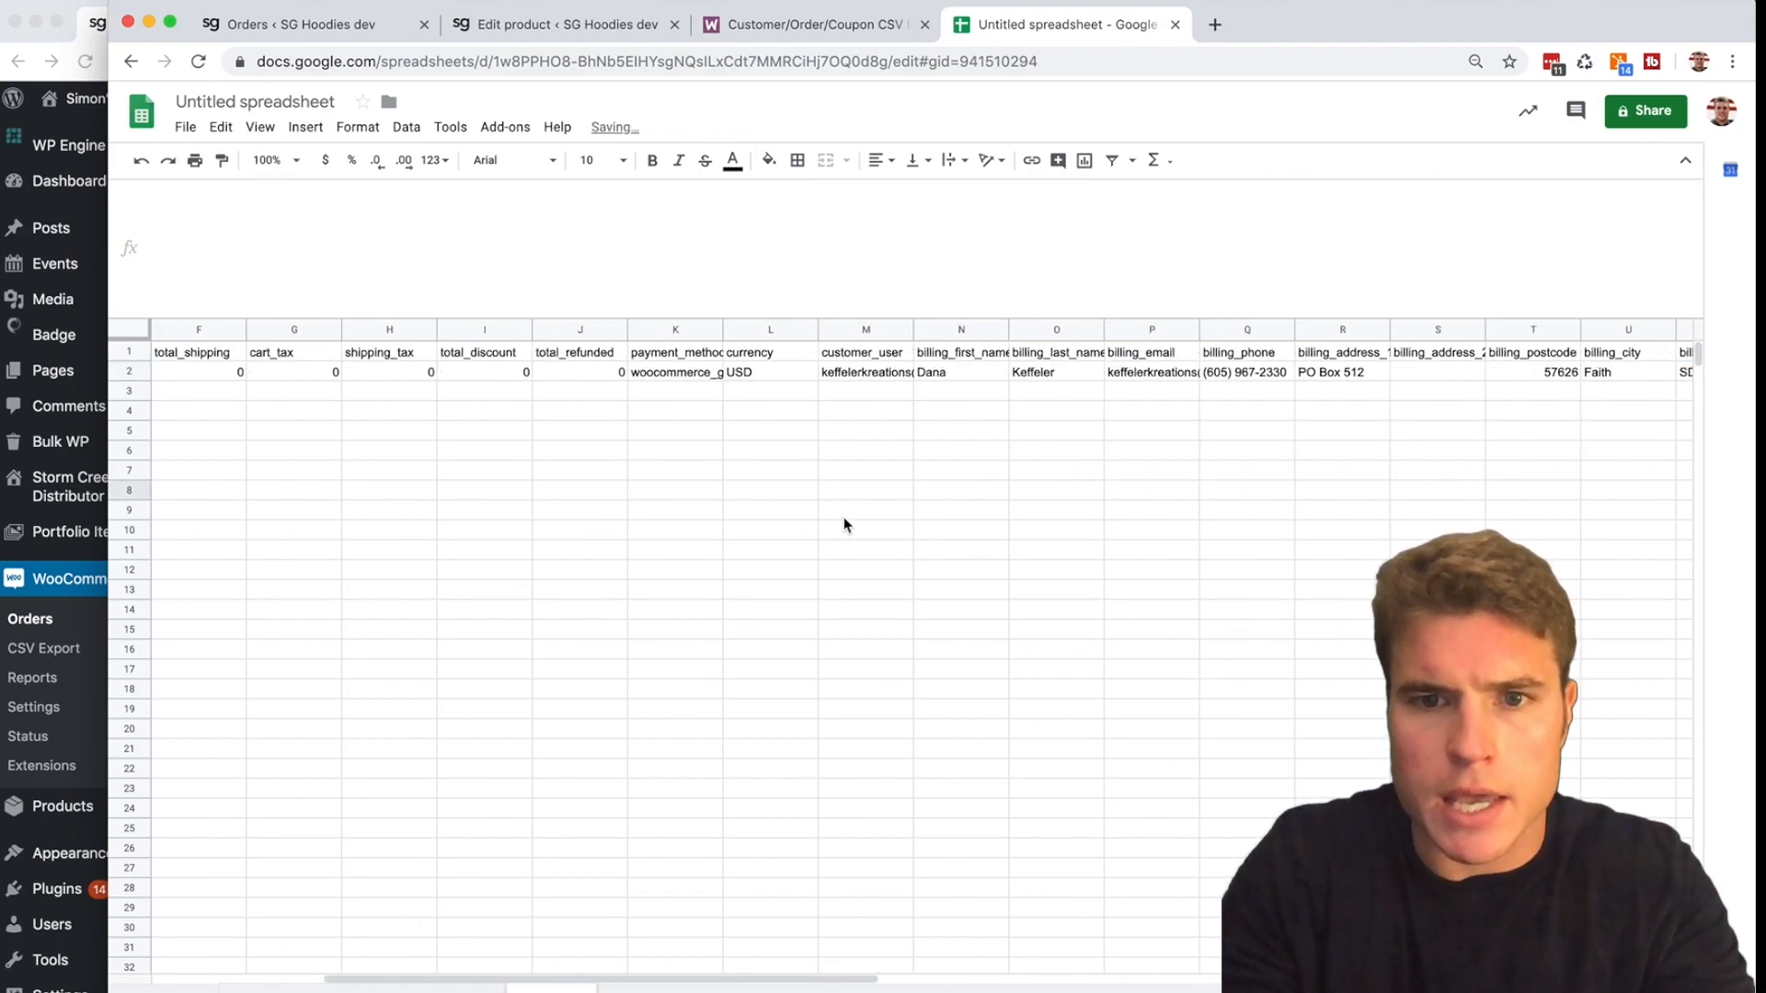
left_click(186, 126)
mouse_move(294, 349)
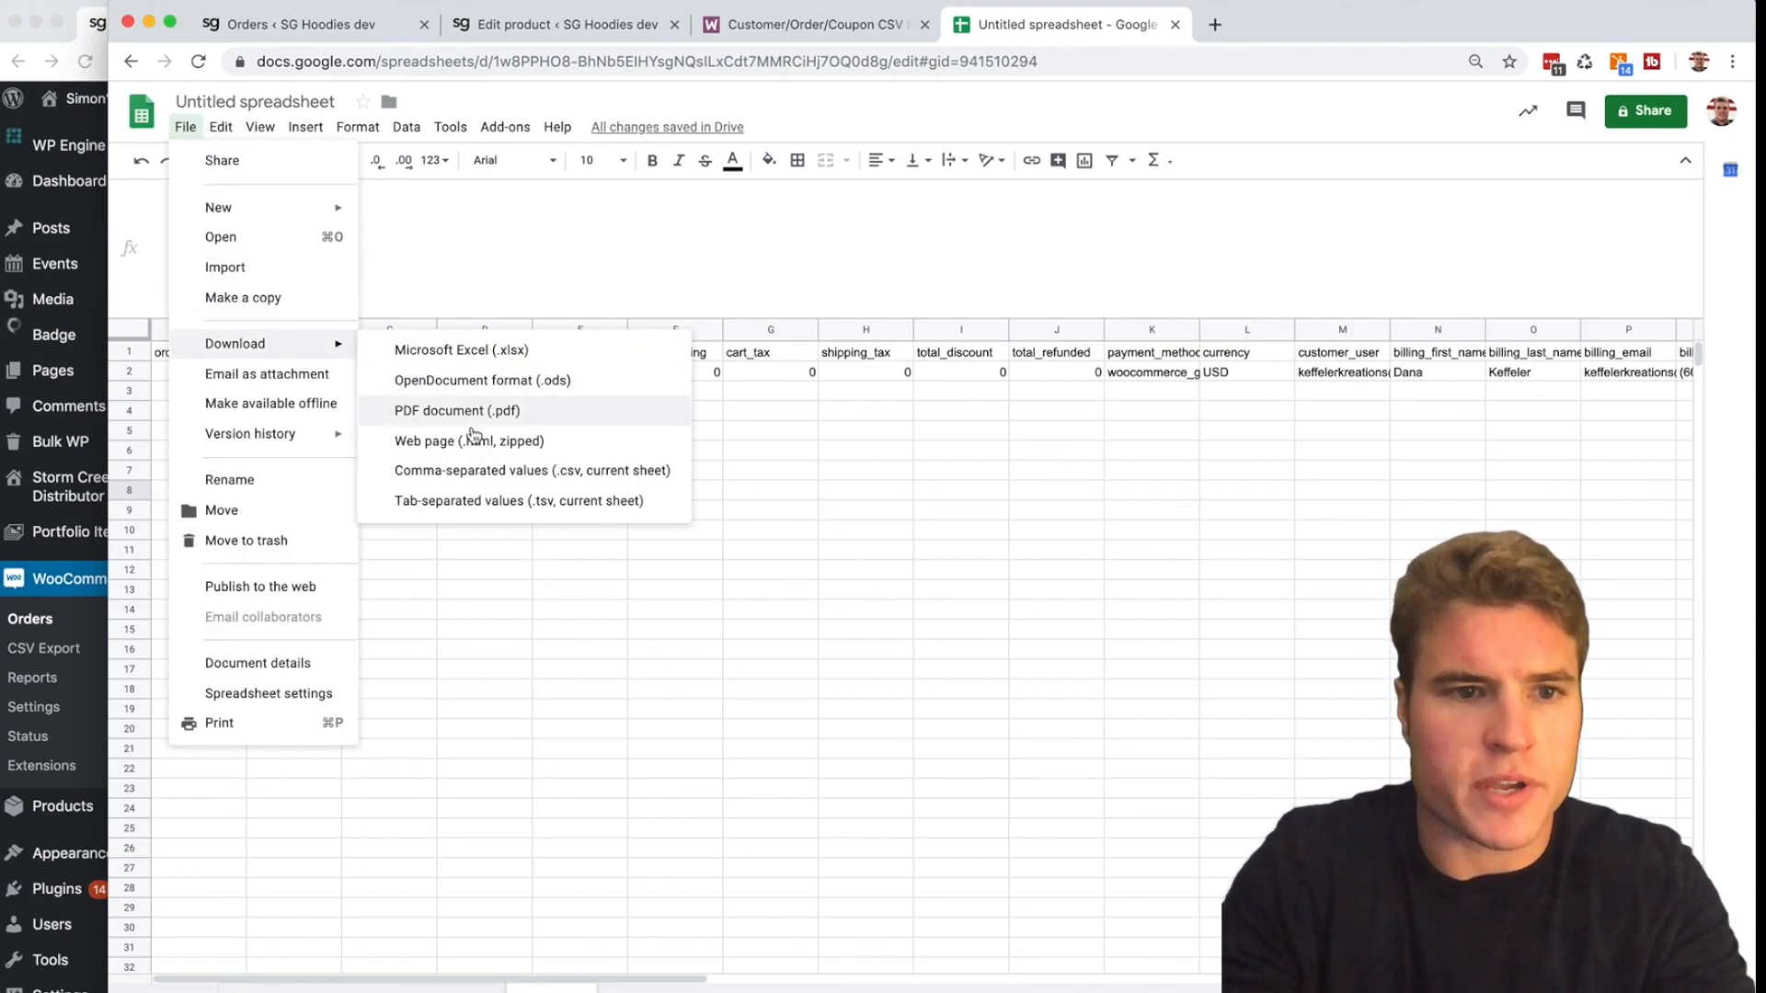
left_click(512, 469)
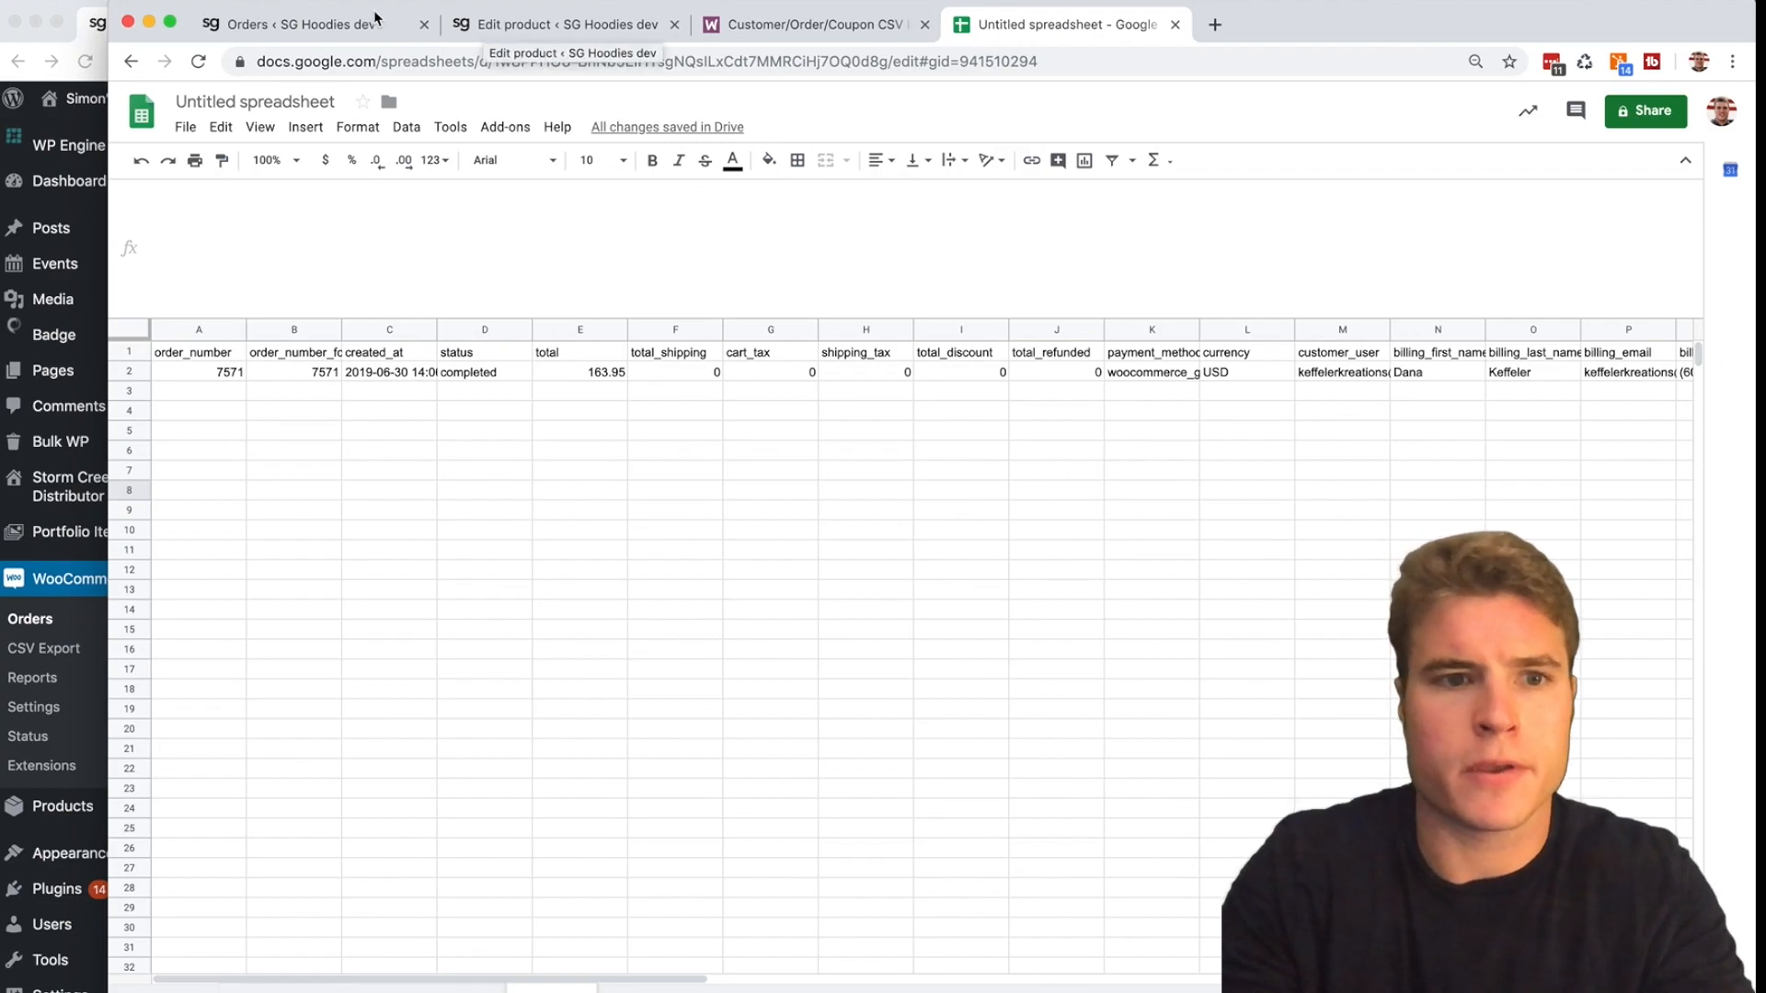
- Open the CSV Import Suite on the dev store and start an order import from a file on the computer
left_click(355, 32)
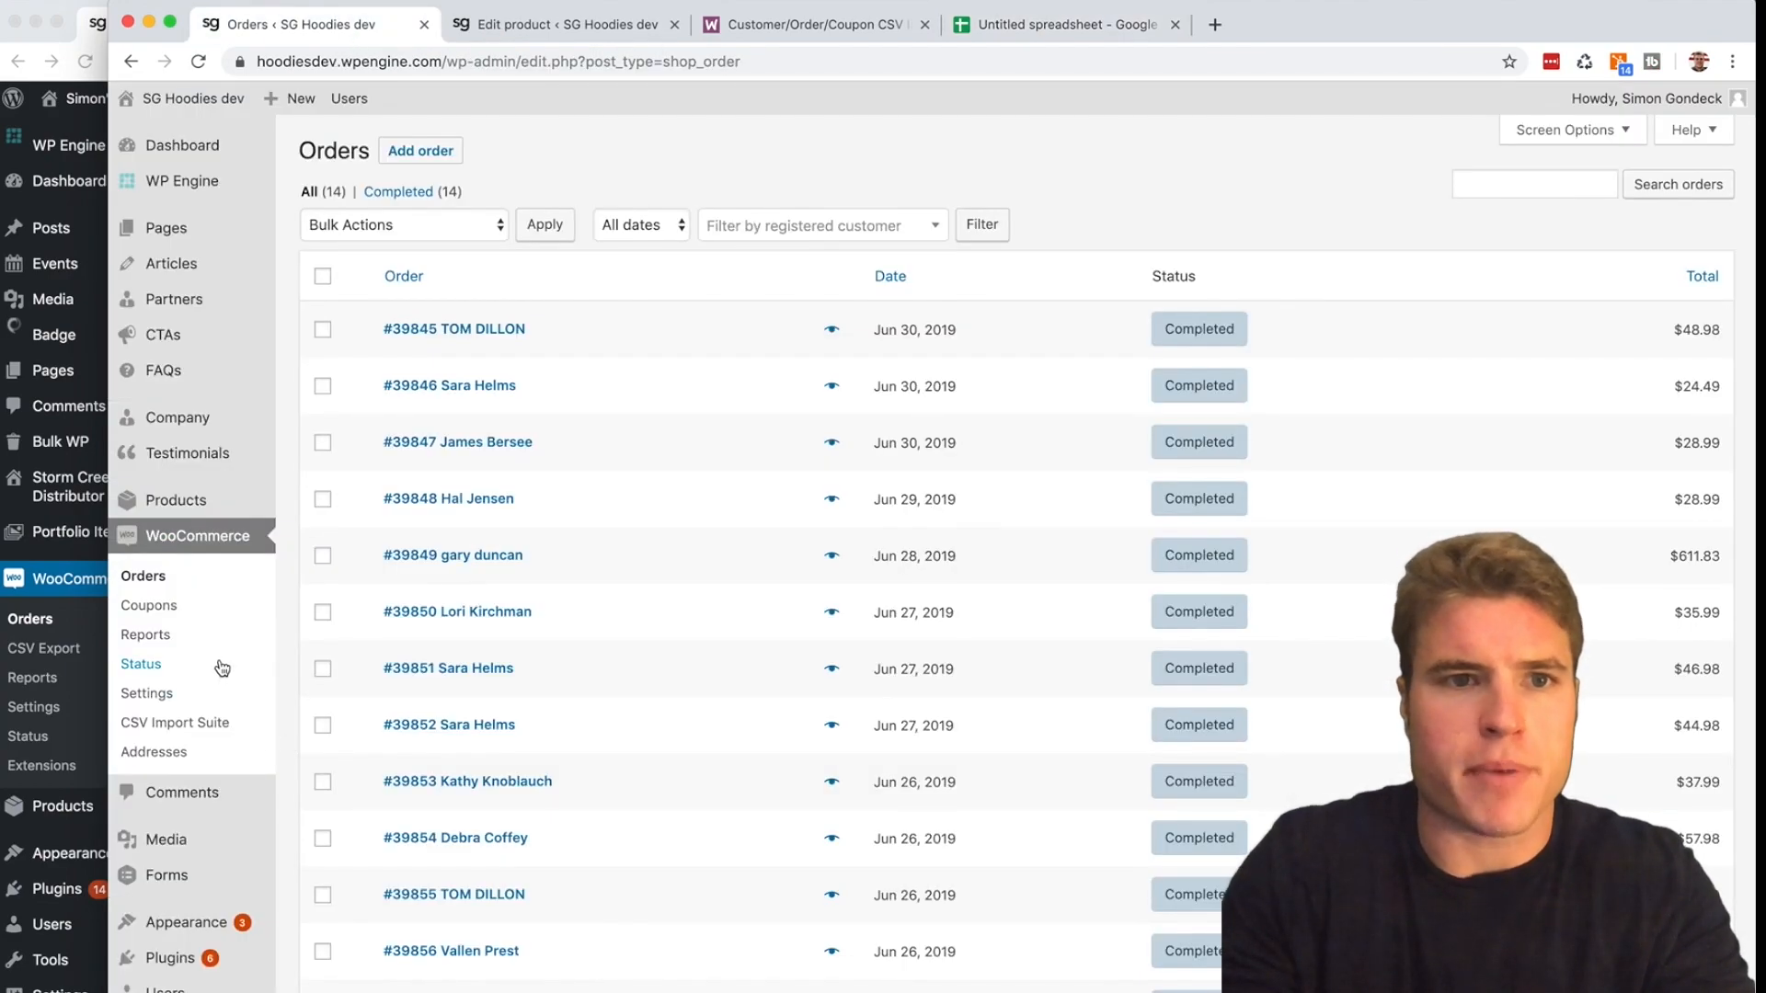
left_click(203, 727)
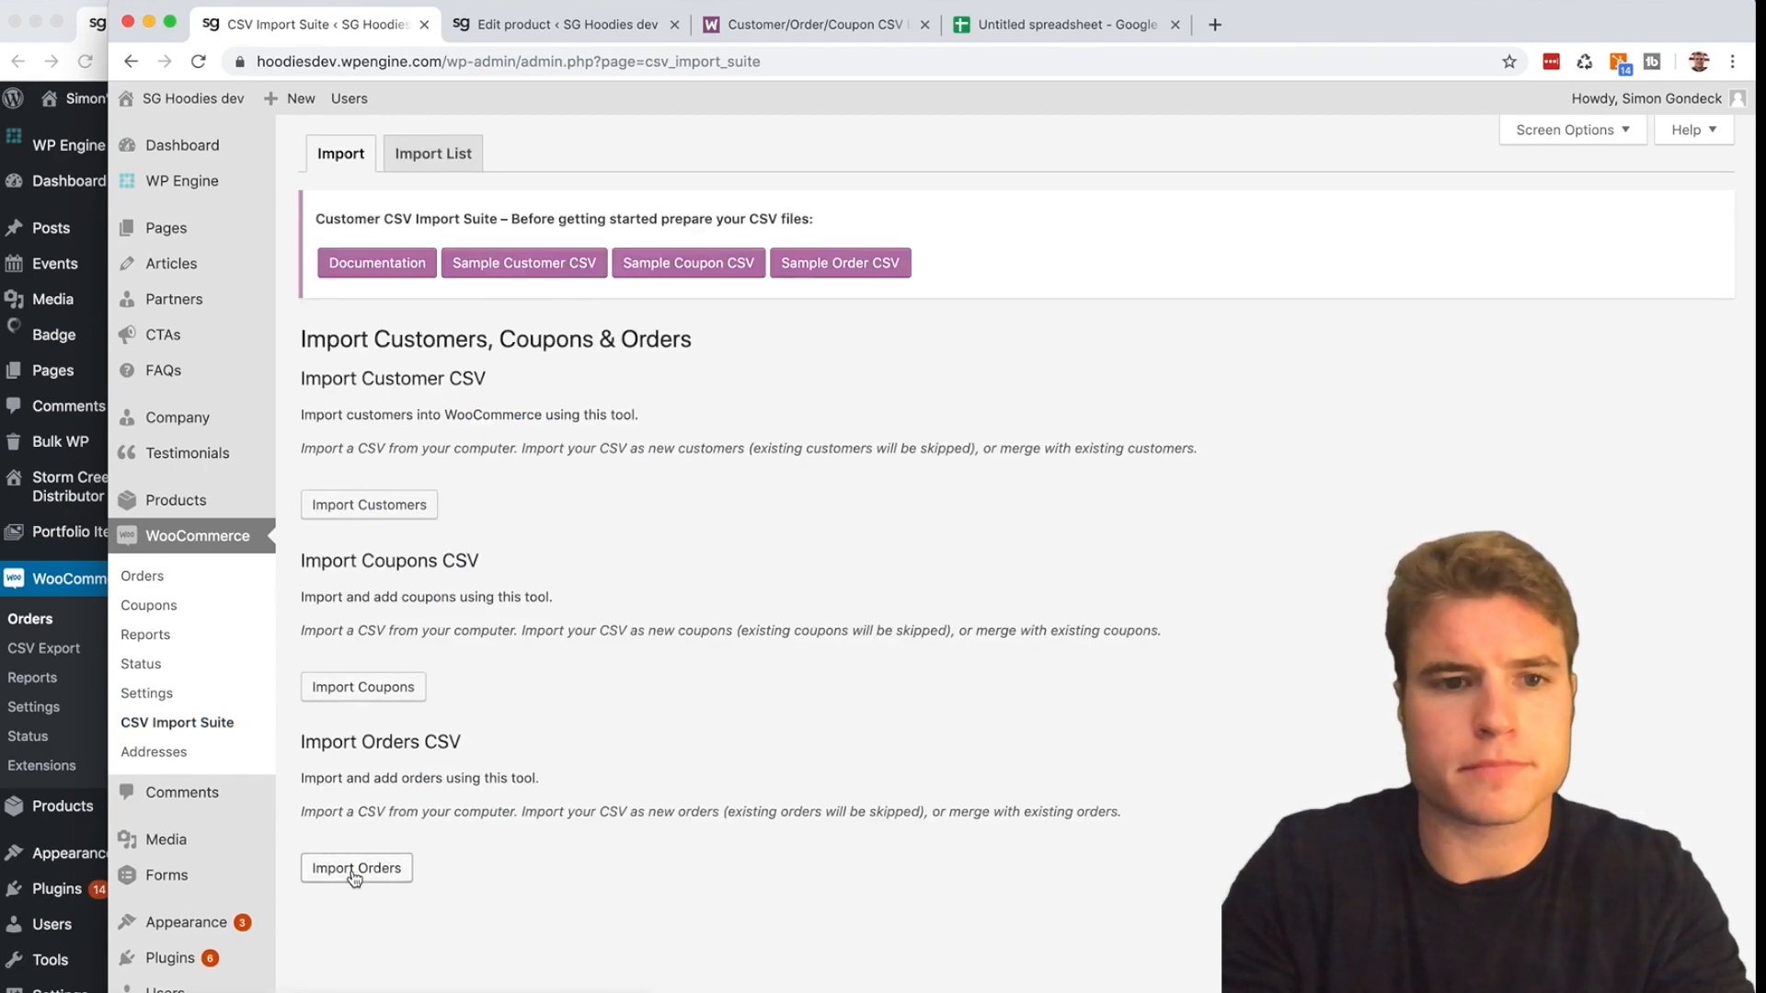
left_click(355, 868)
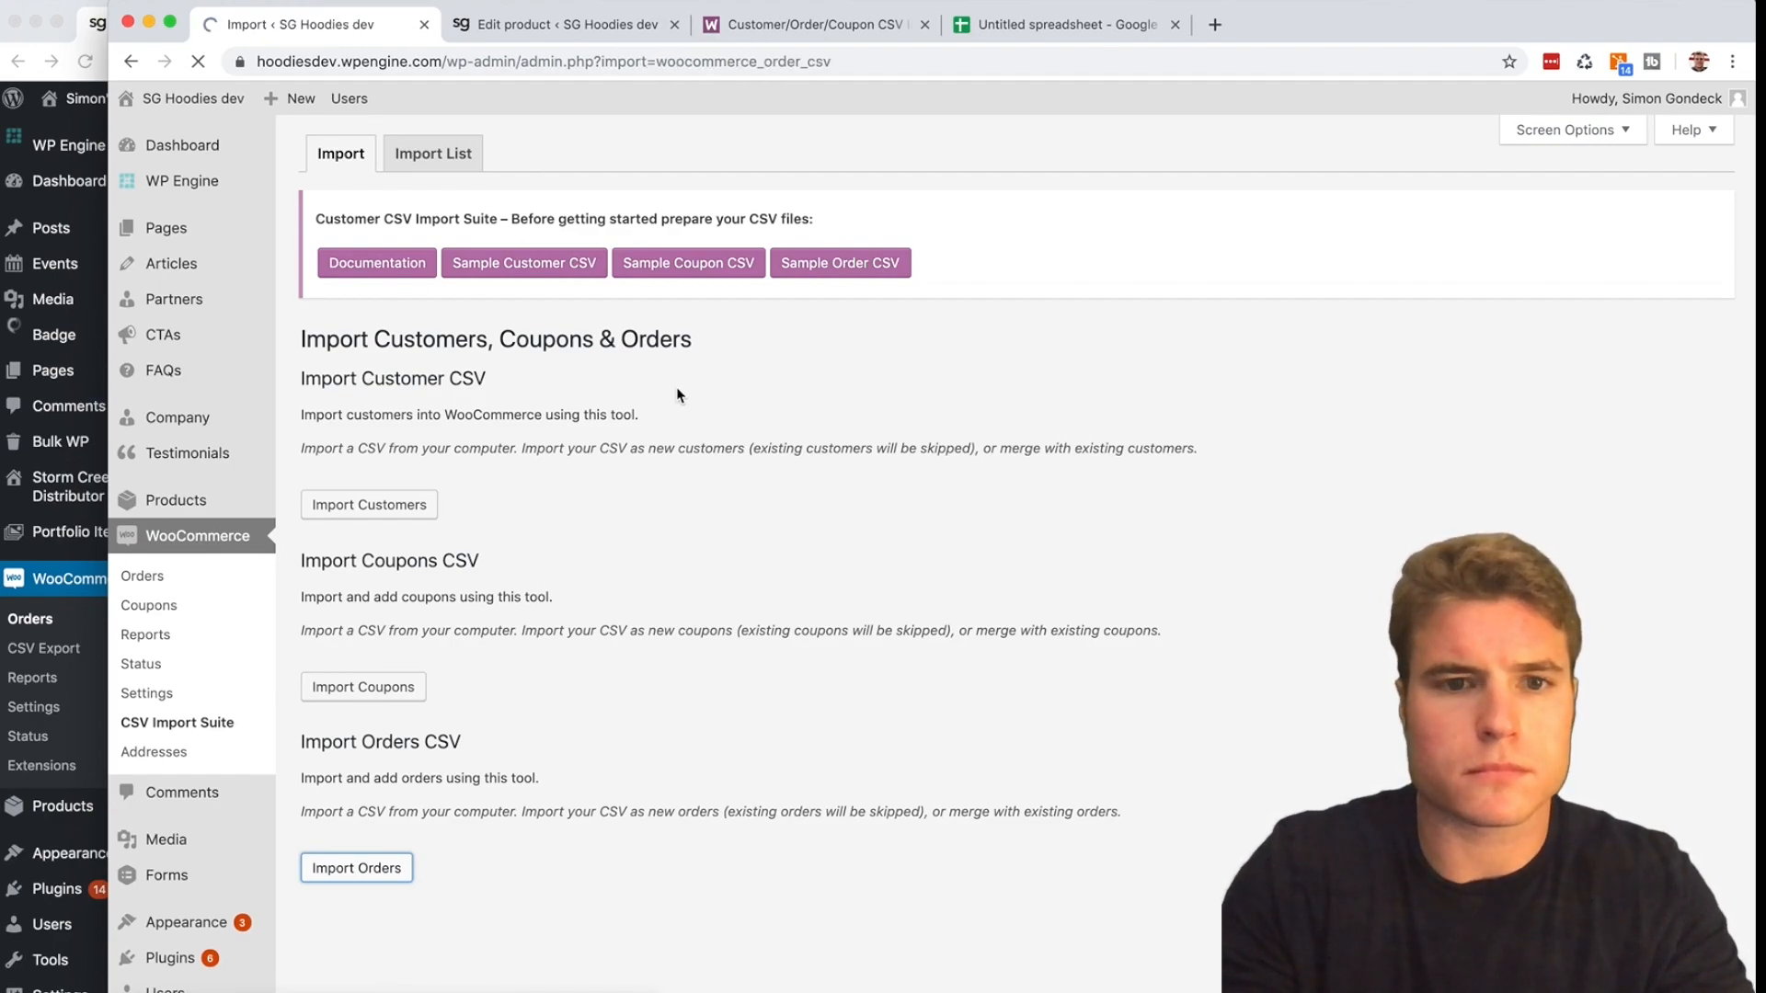
left_click(330, 463)
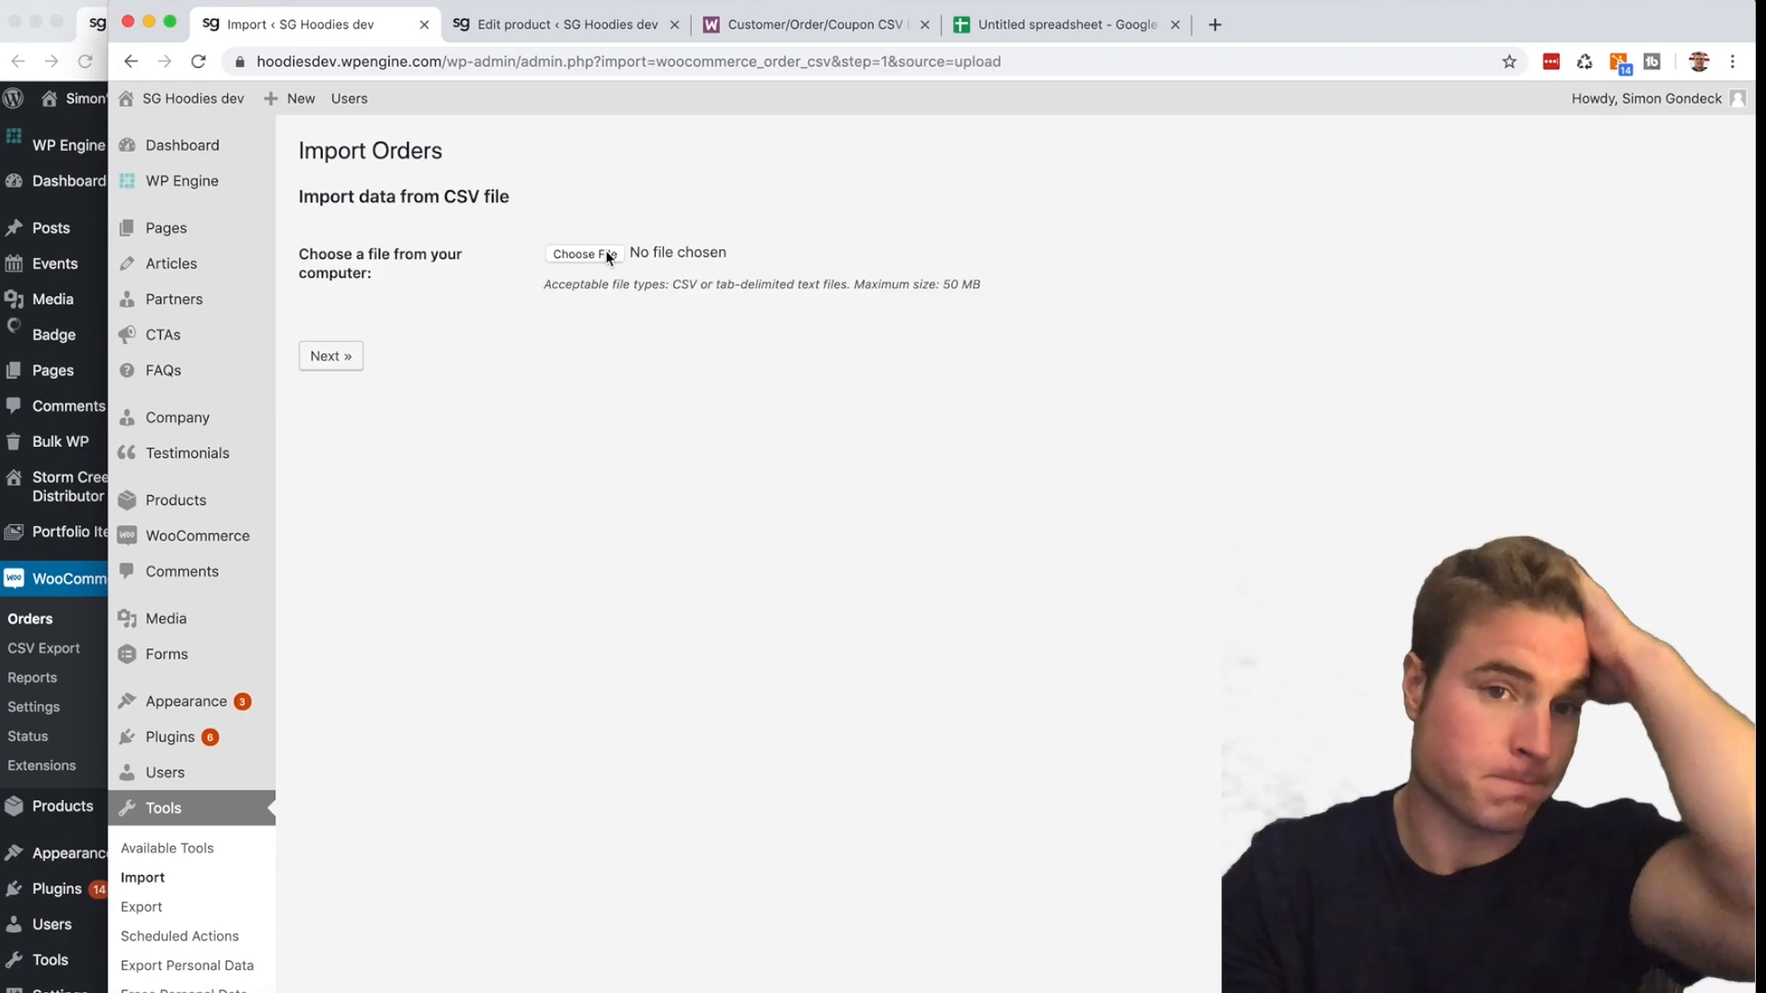
- Choose the downloaded file Untitled spreadsheet - Sheet1 (1).csv for the order import and continue to the import options
left_click(600, 252)
double_click(772, 158)
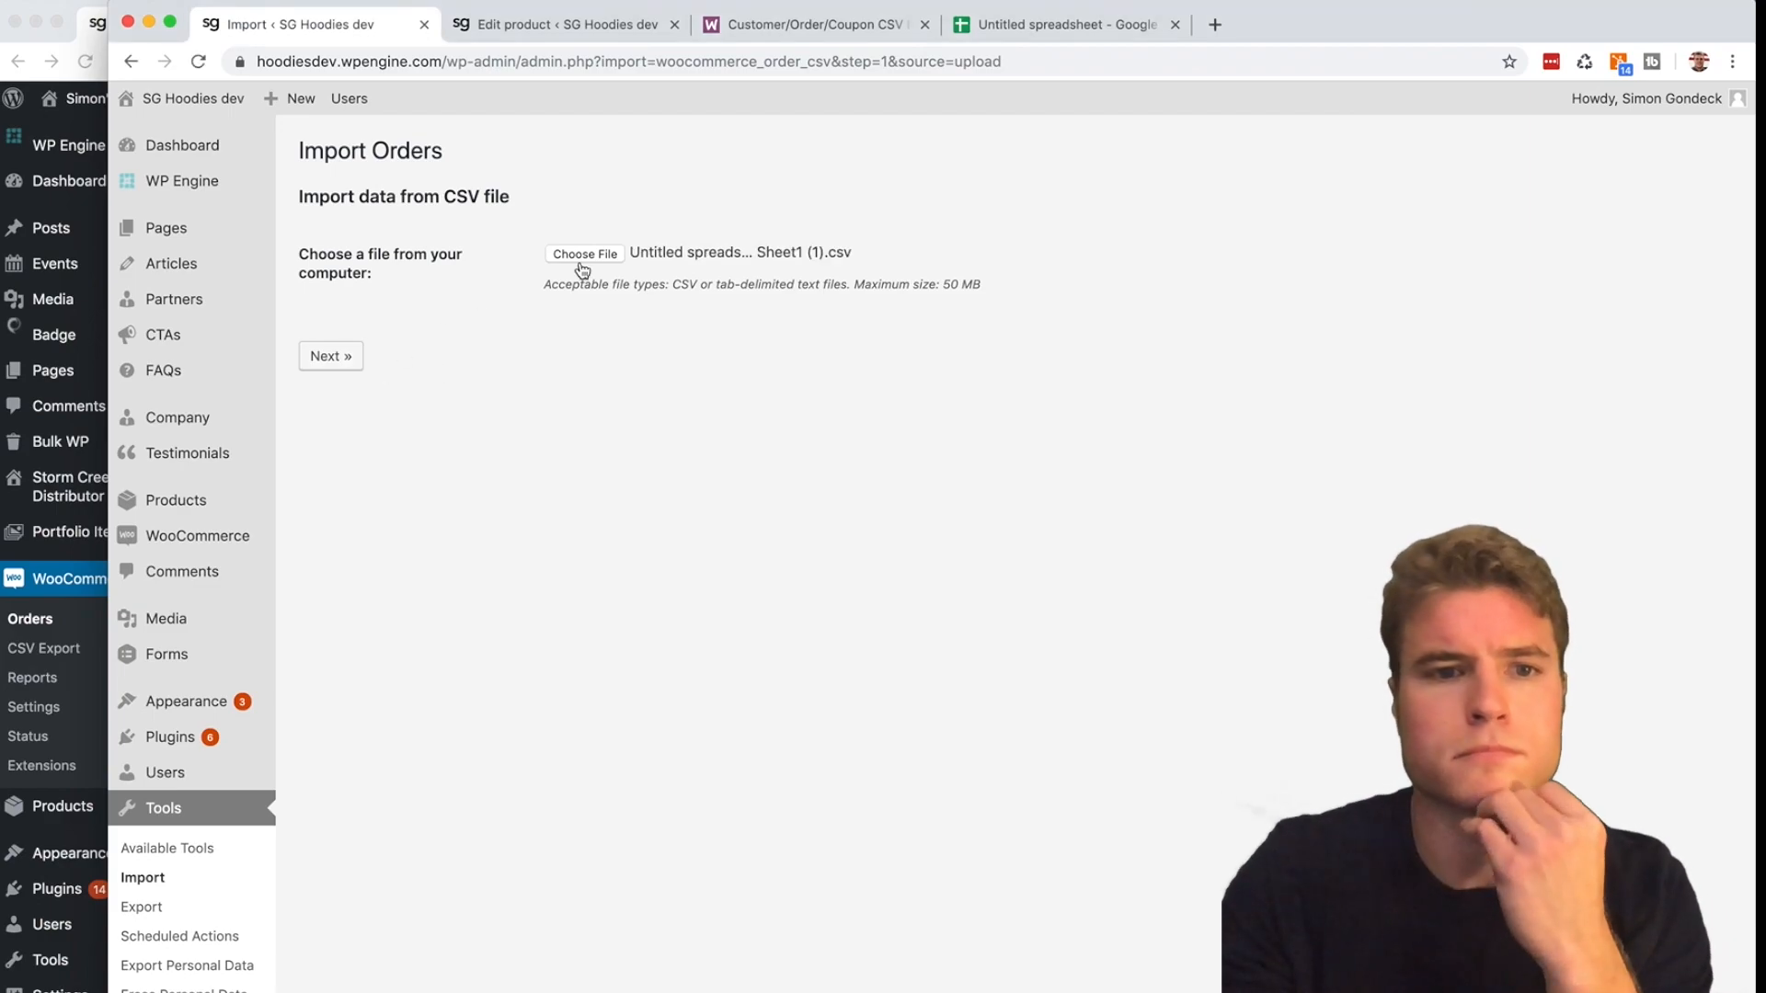
left_click(581, 264)
double_click(749, 158)
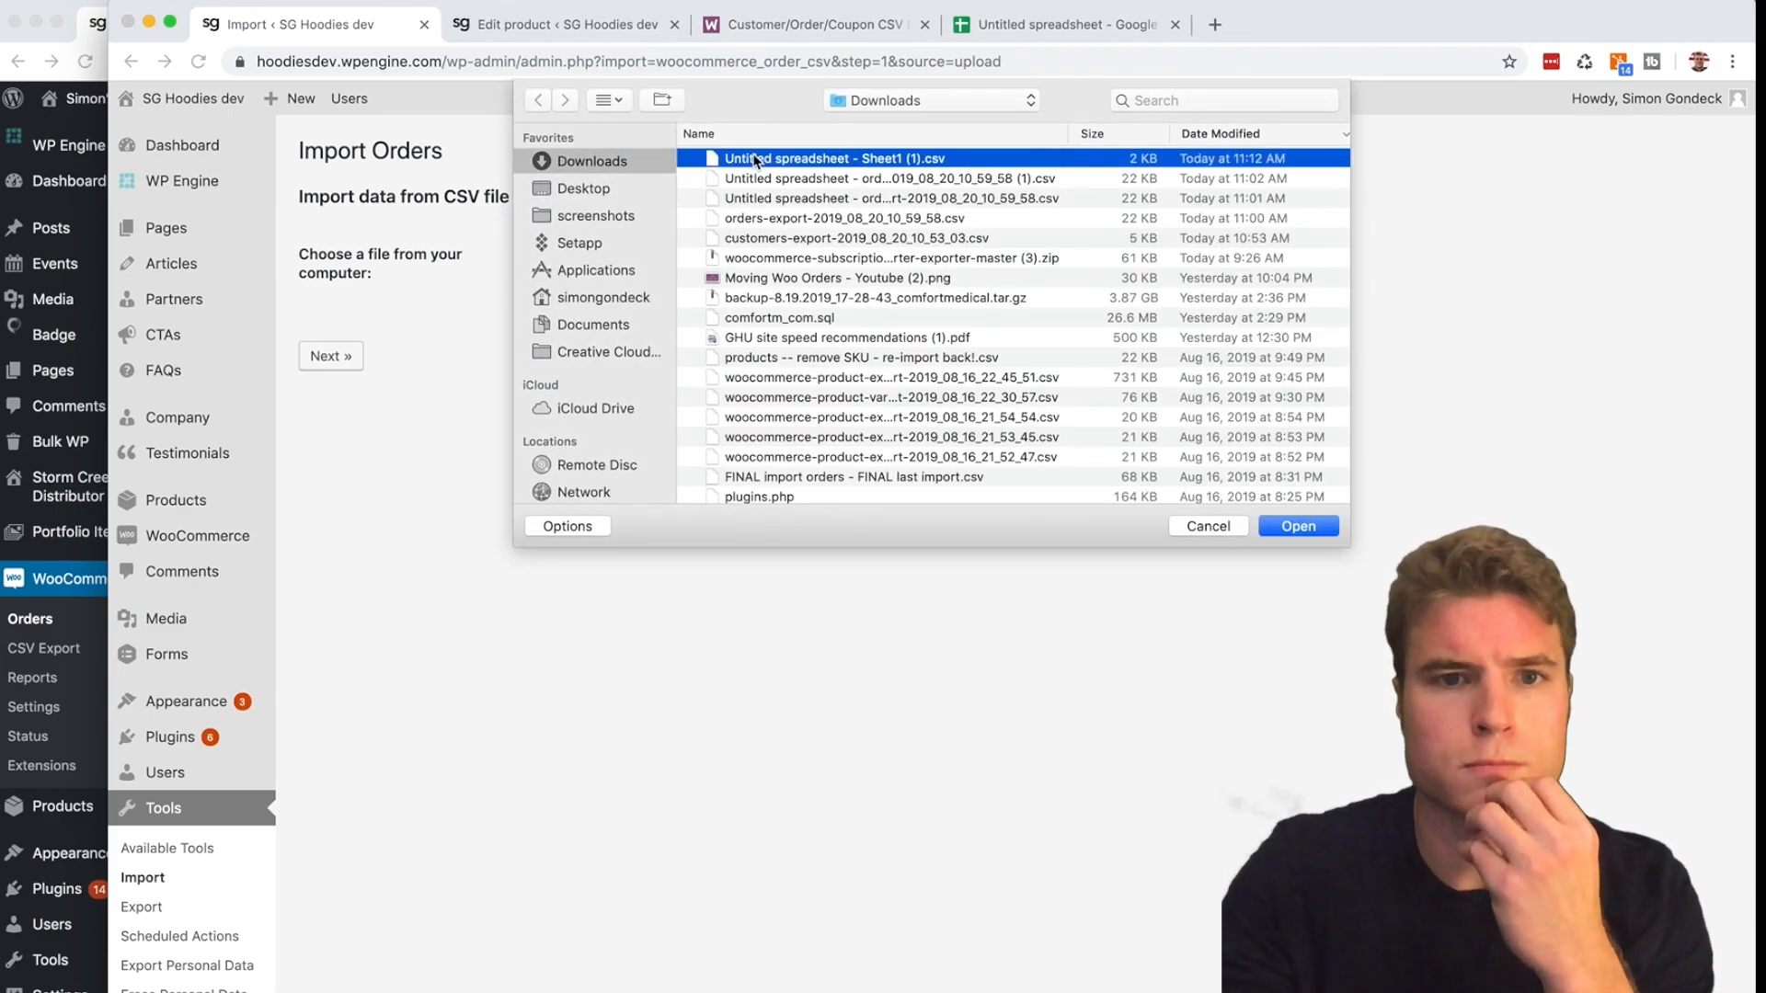
left_click(333, 357)
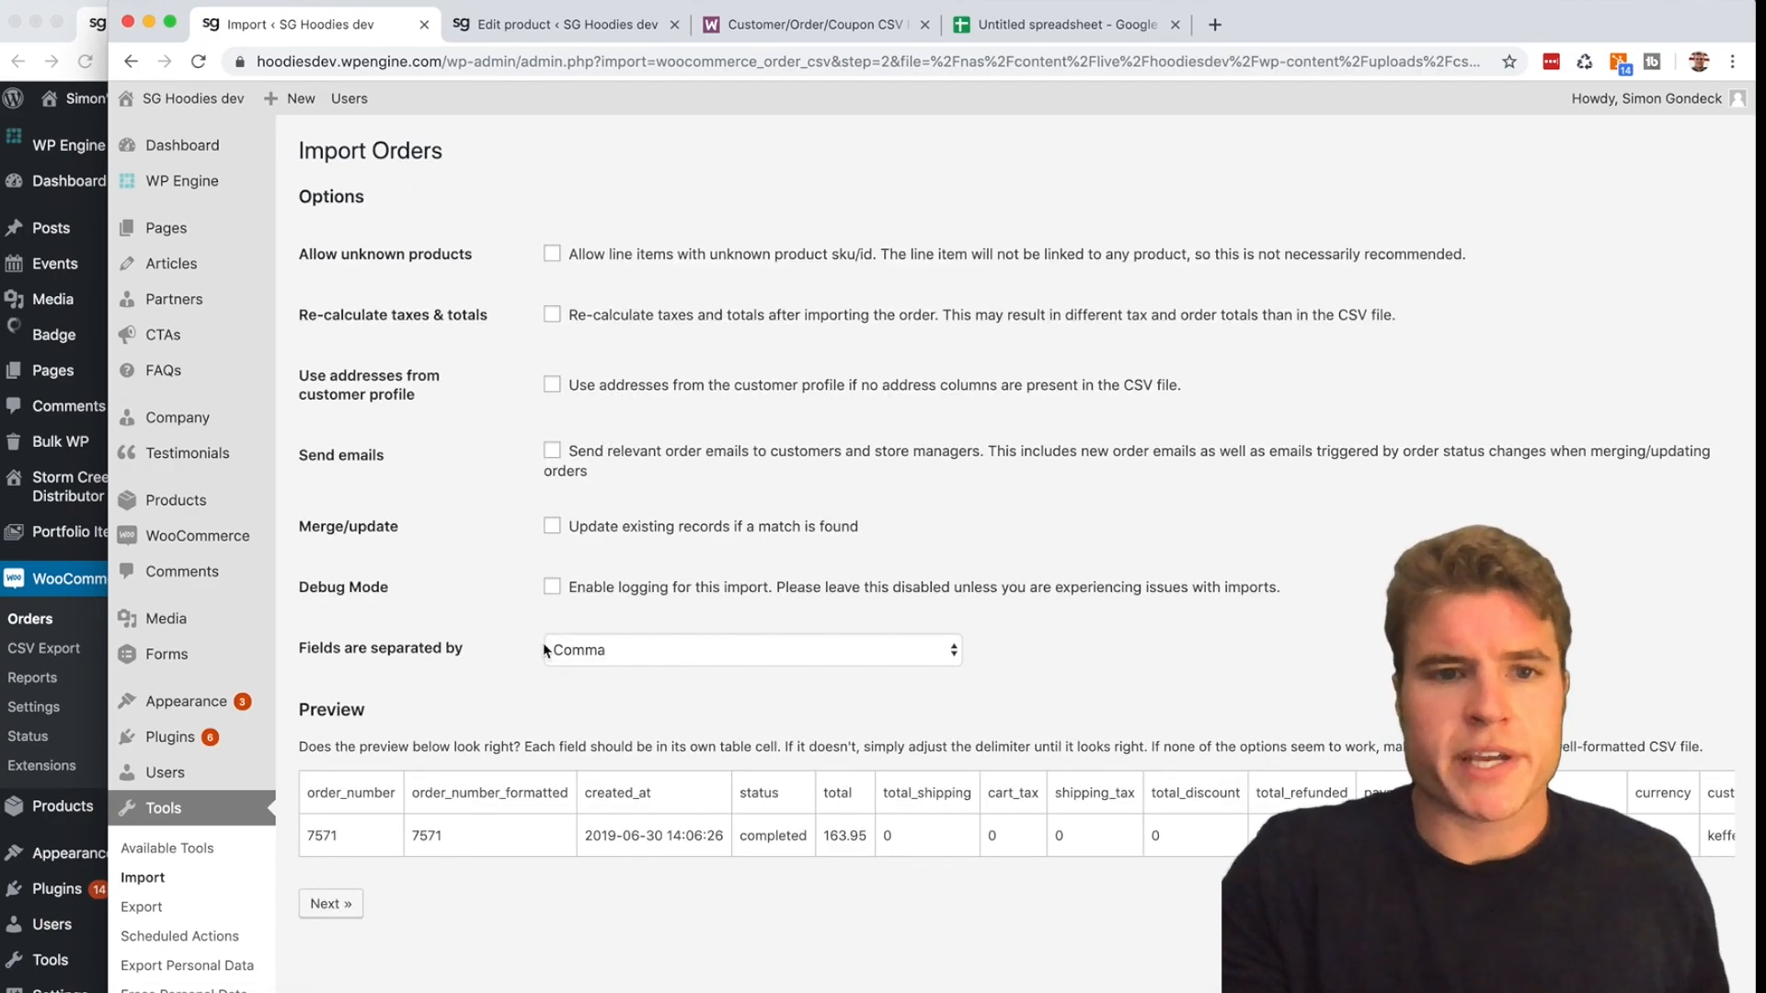
- Dry-run the order import with comma-separated fields and the preset options and column mappings, and run the live import
left_click(345, 903)
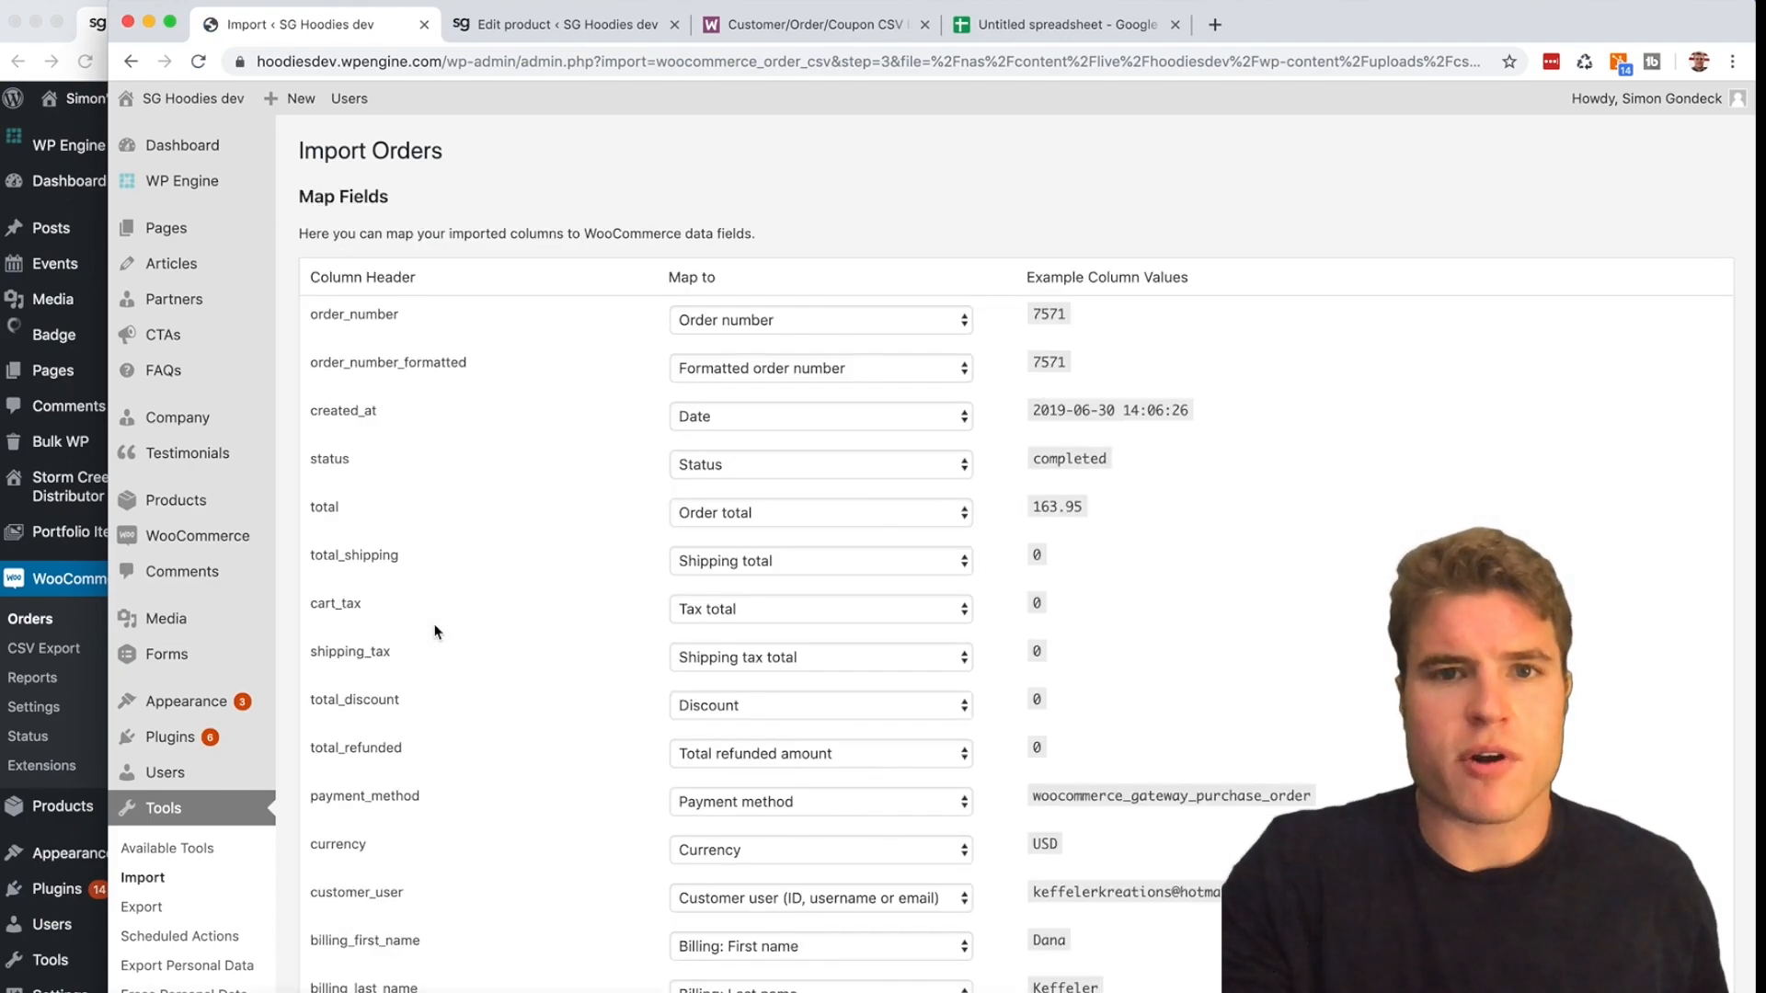
scroll(423, 644, "down", 3)
scroll(405, 676, "down", 15)
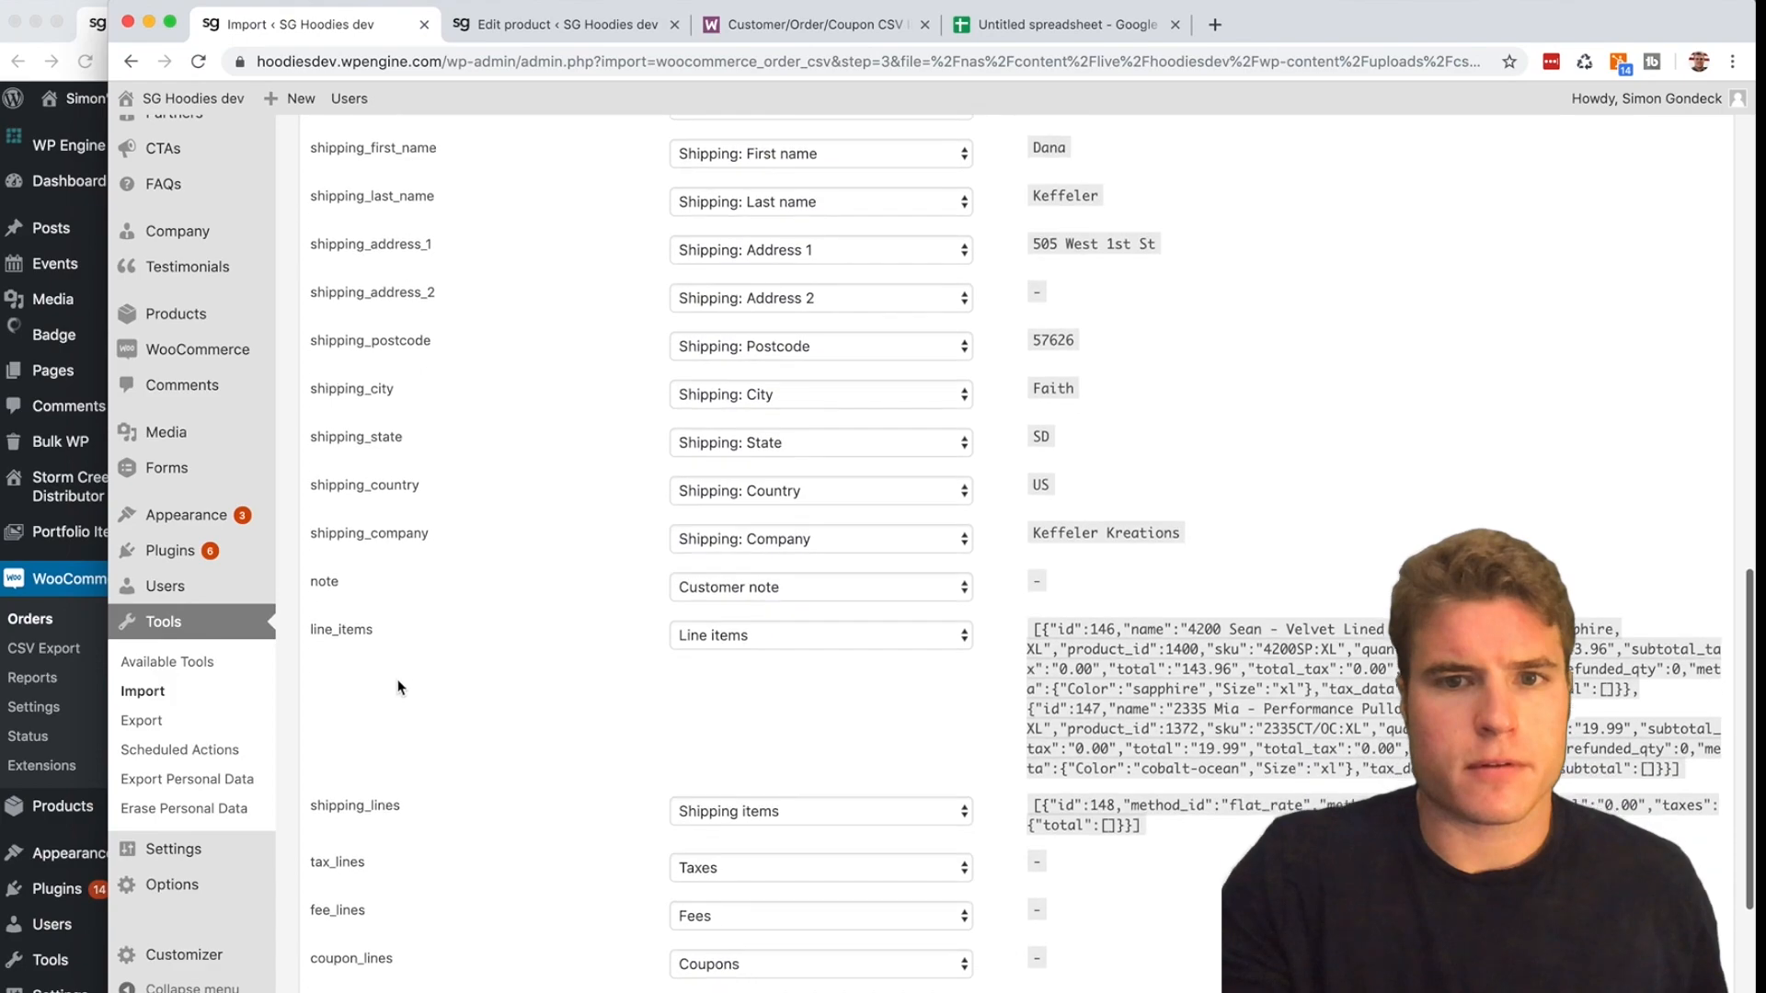
left_click(342, 912)
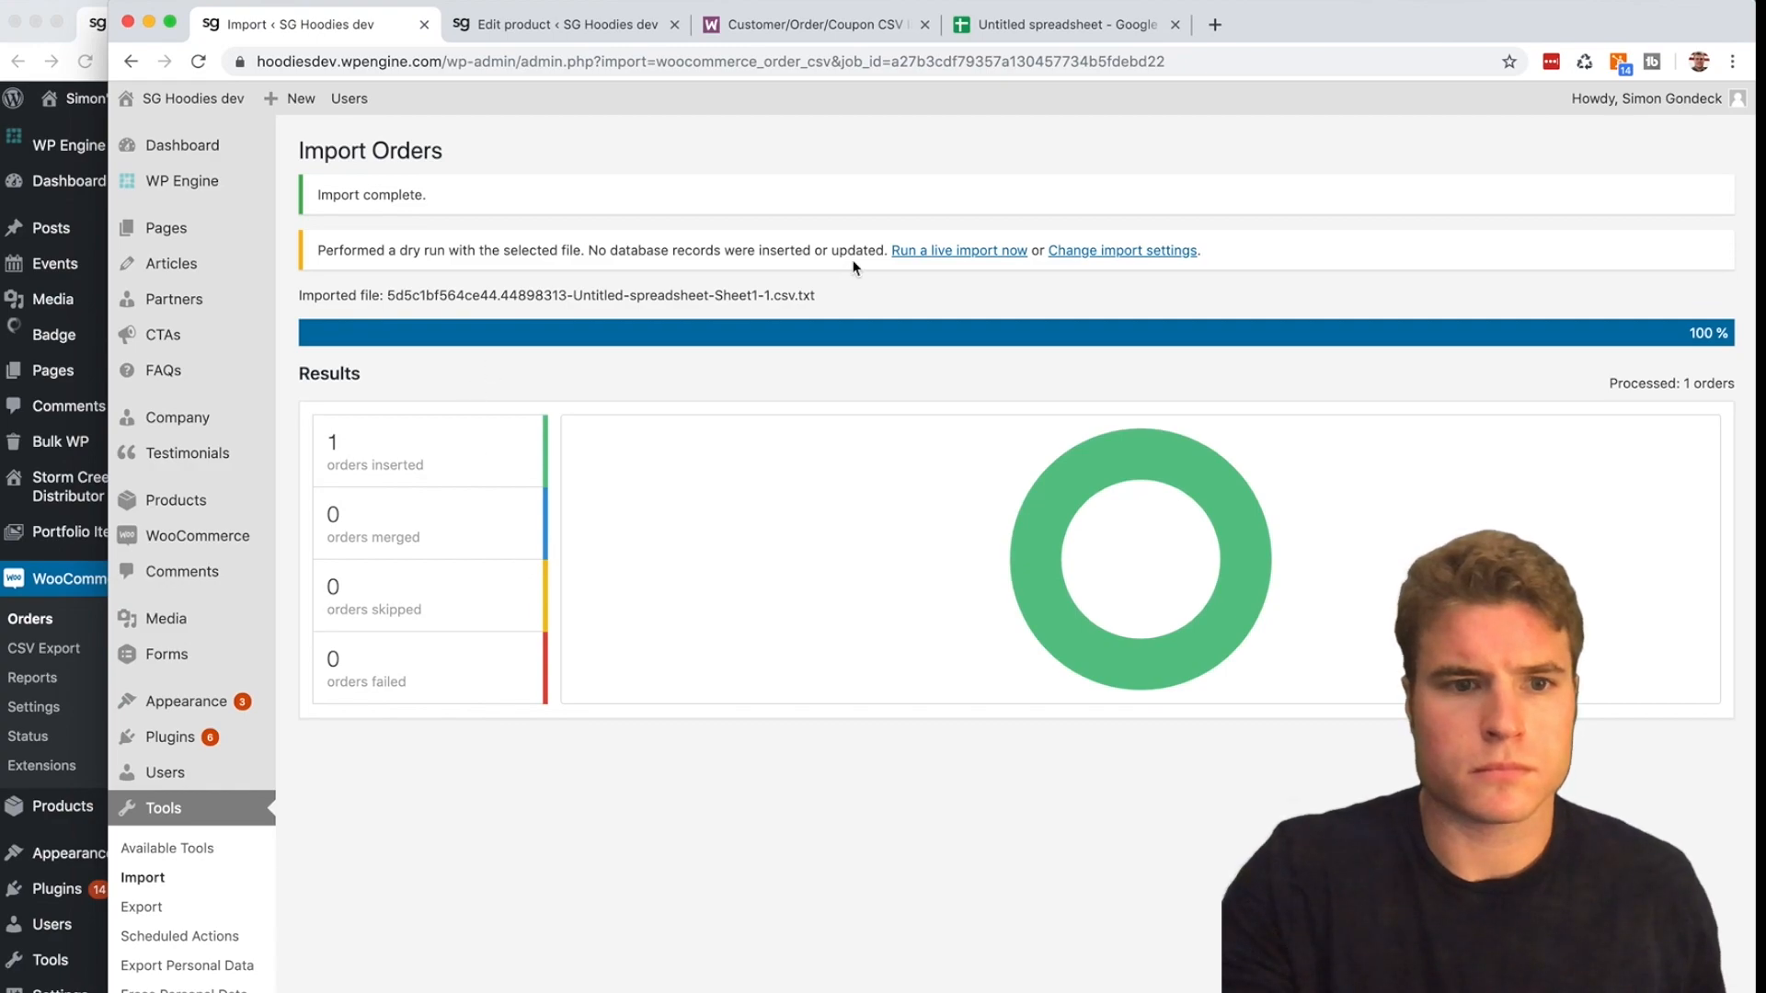
left_click(946, 253)
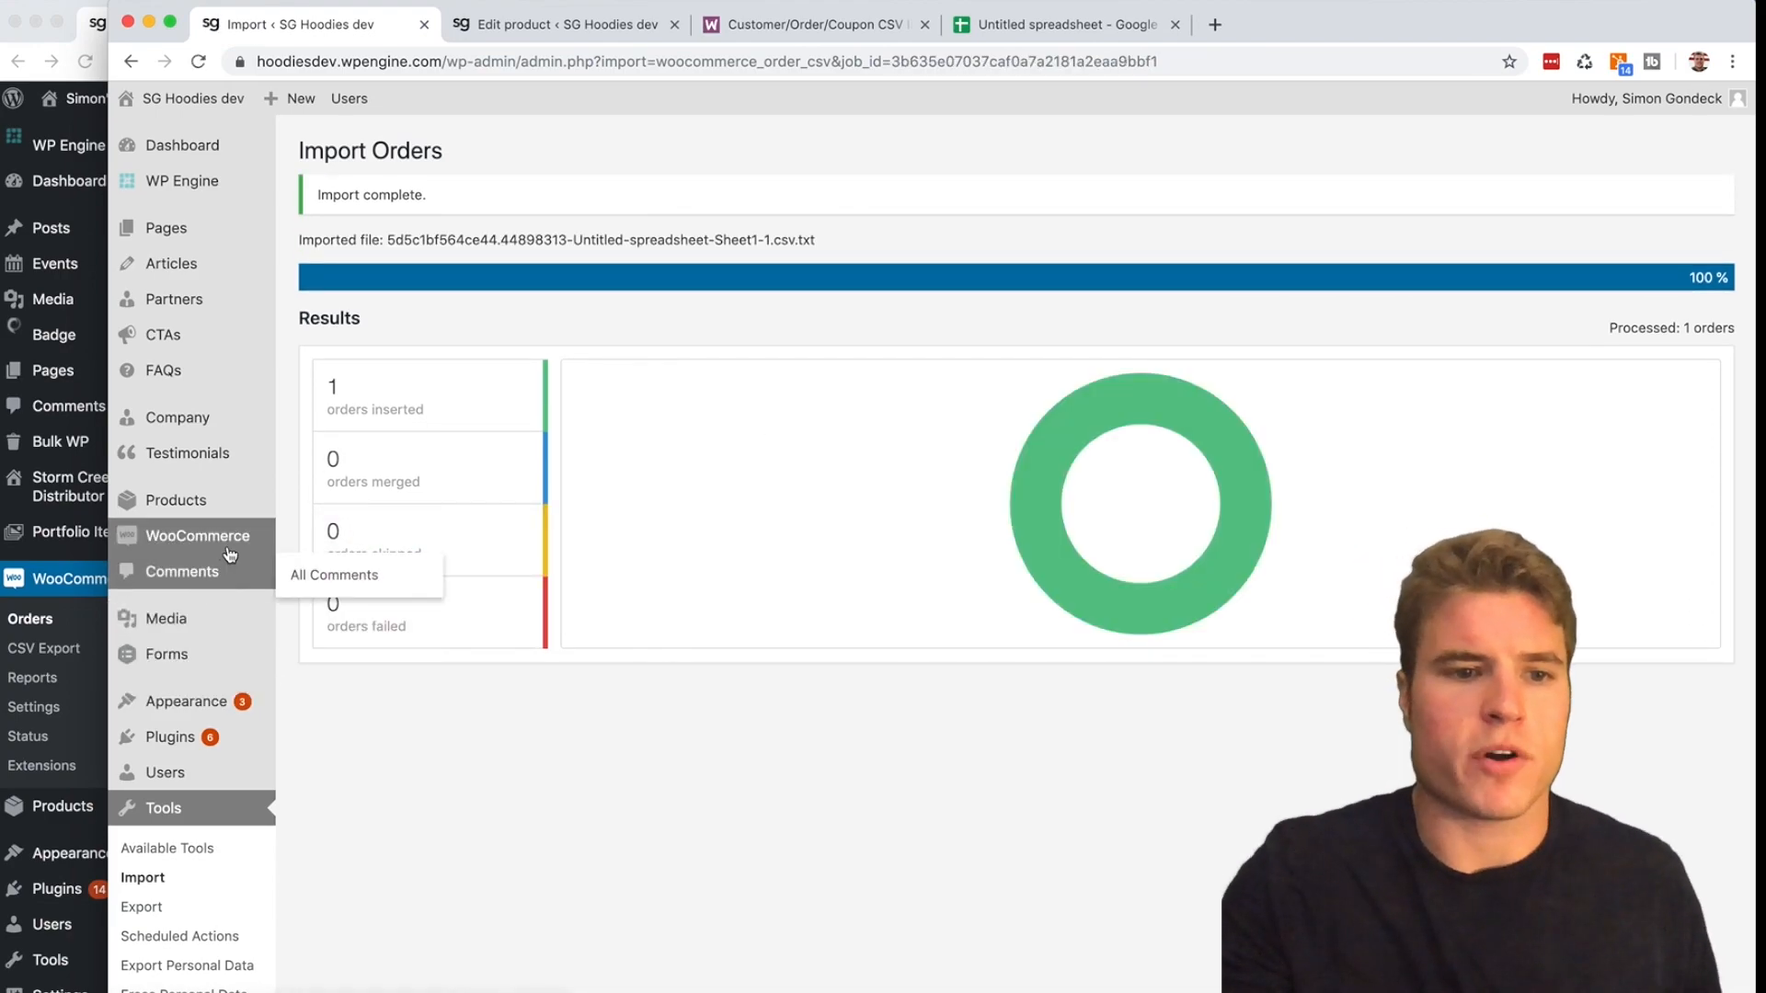
- Open the dev store's orders list and compare its order numbers side by side with the original store's list
left_click(288, 538)
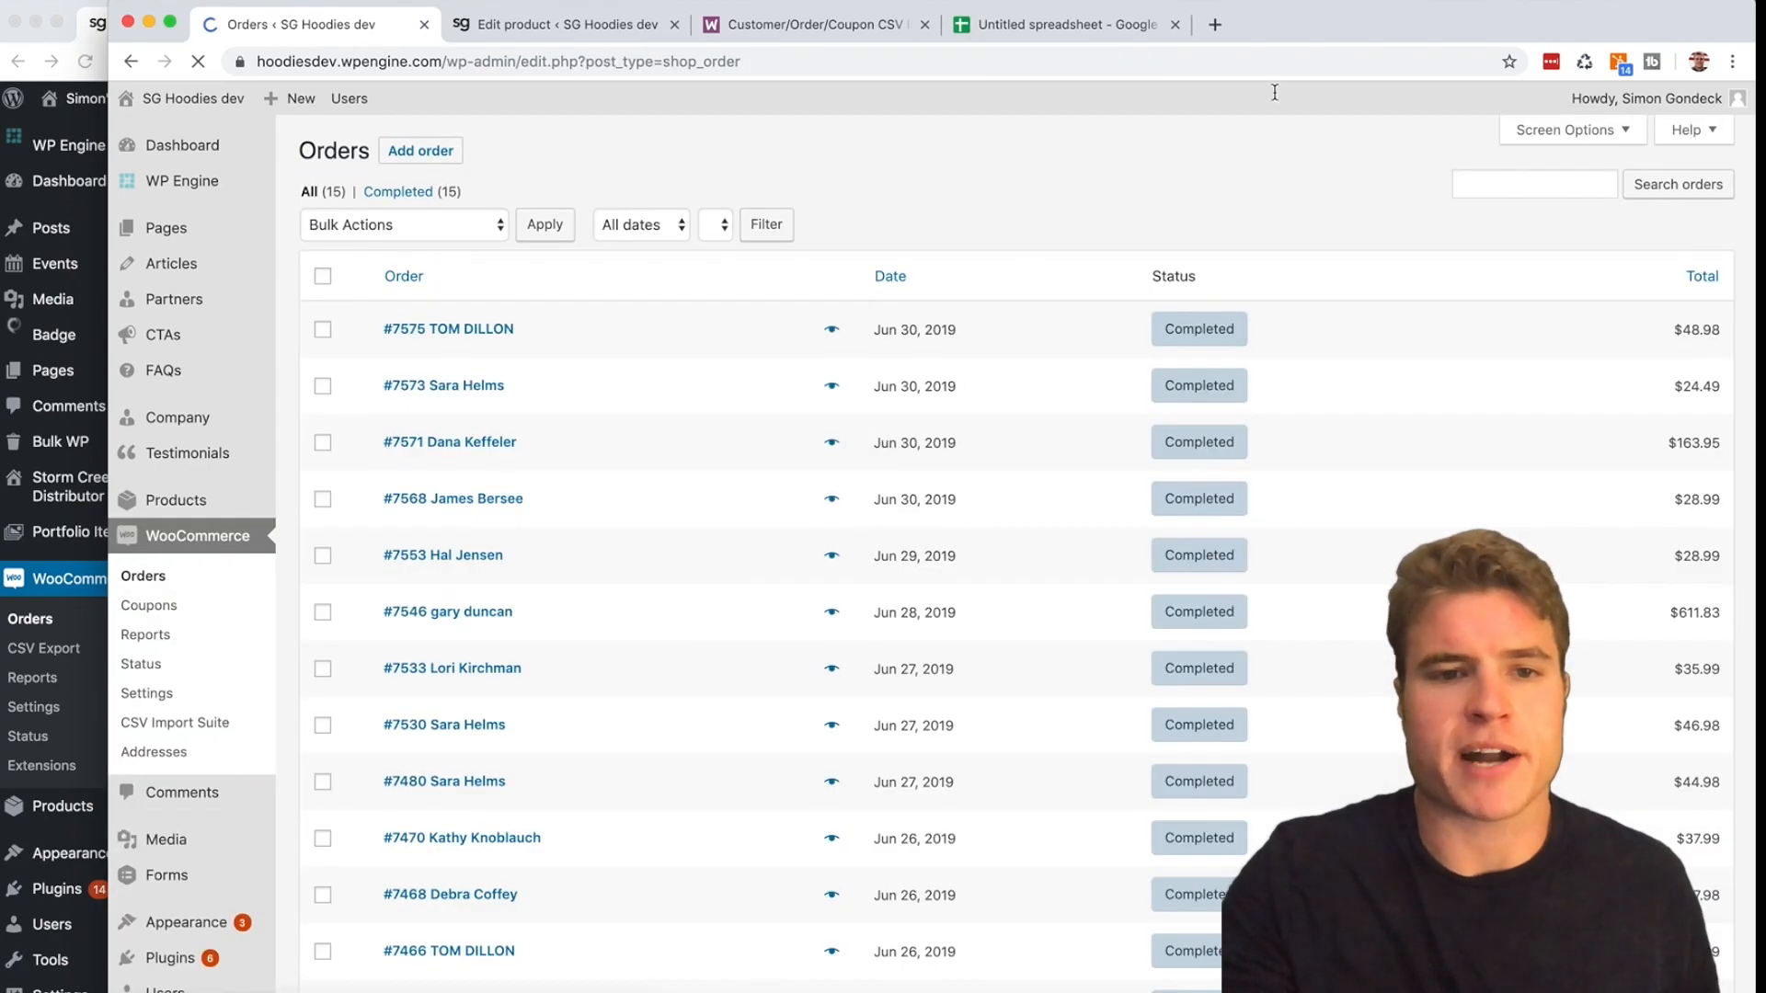
left_click_drag(1396, 19, 1658, 10)
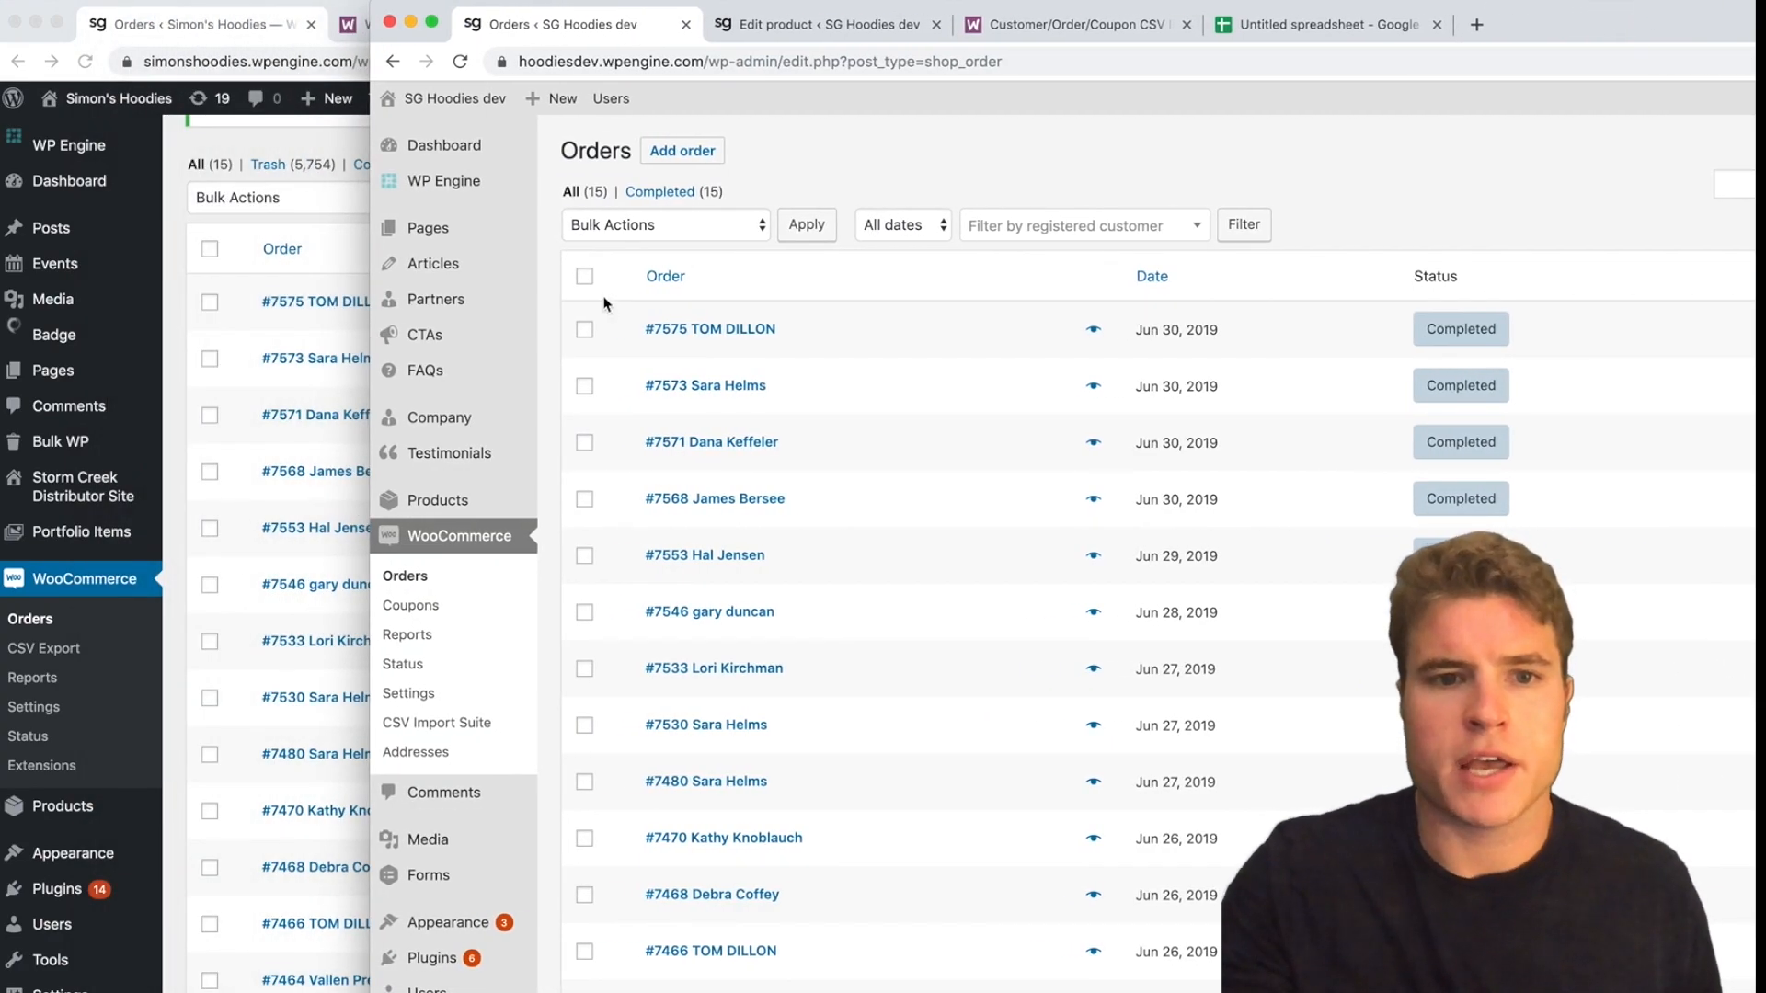
left_click_drag(699, 15, 915, 15)
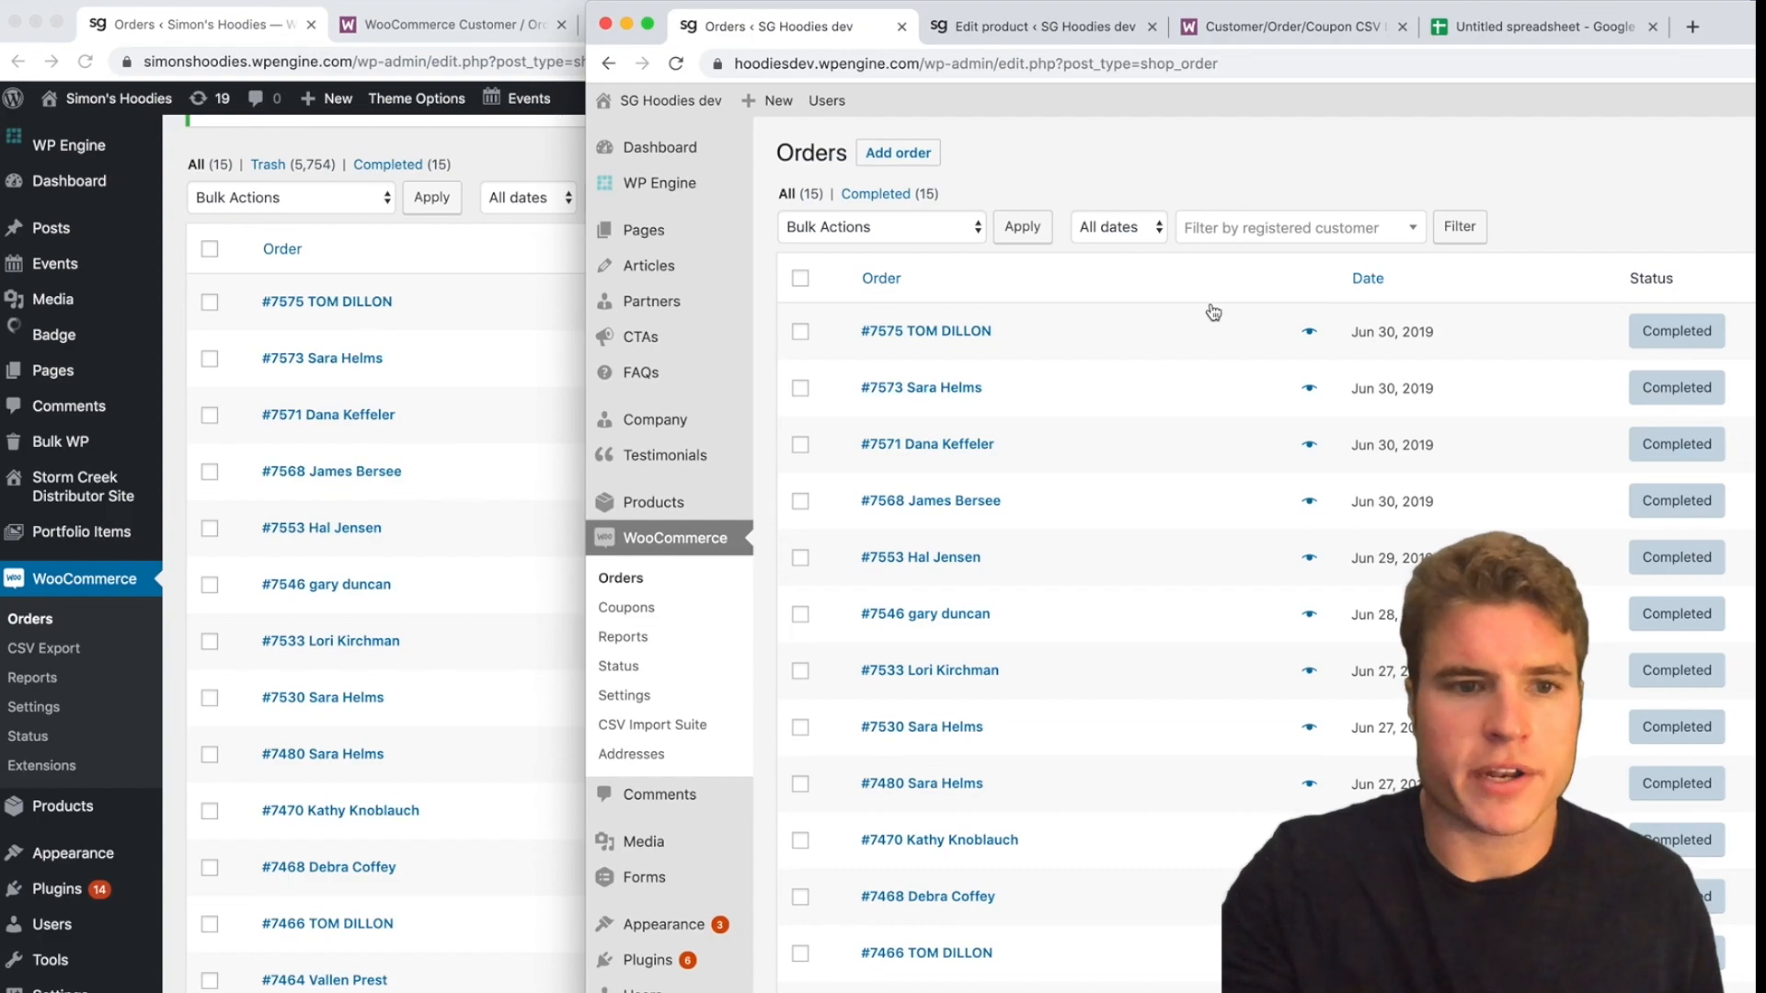
scroll(1212, 312, "down", 5)
scroll(1213, 312, "up", 5)
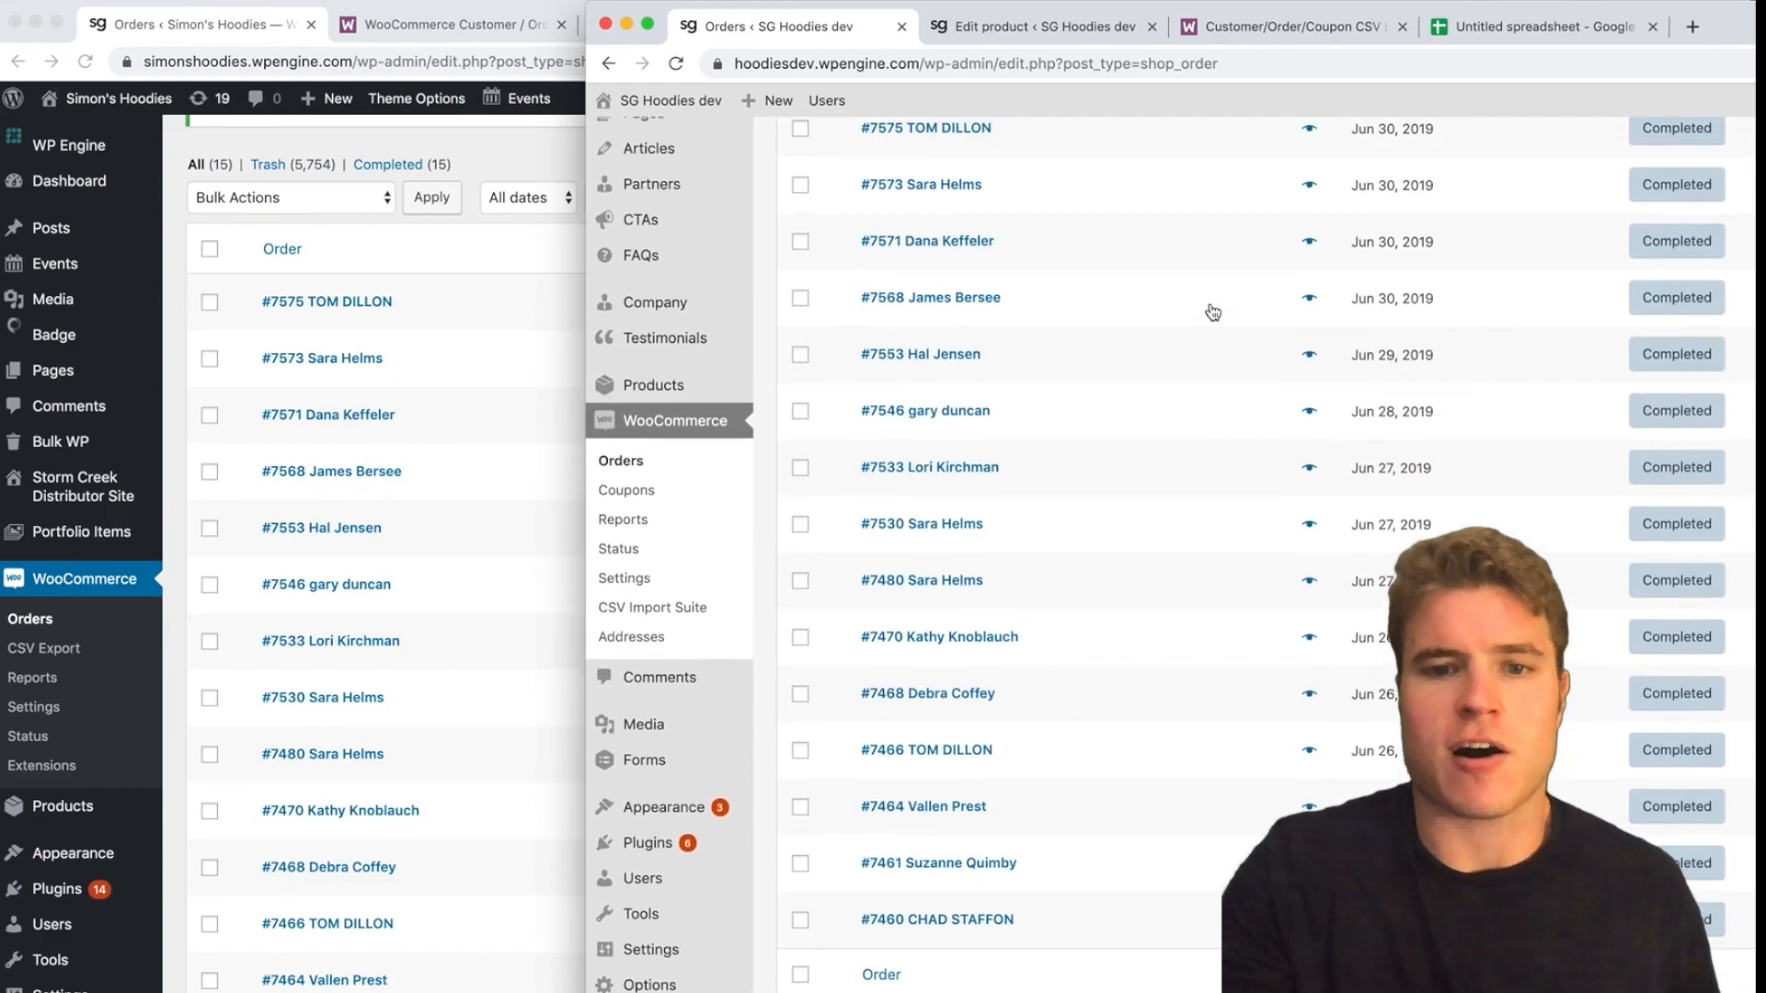